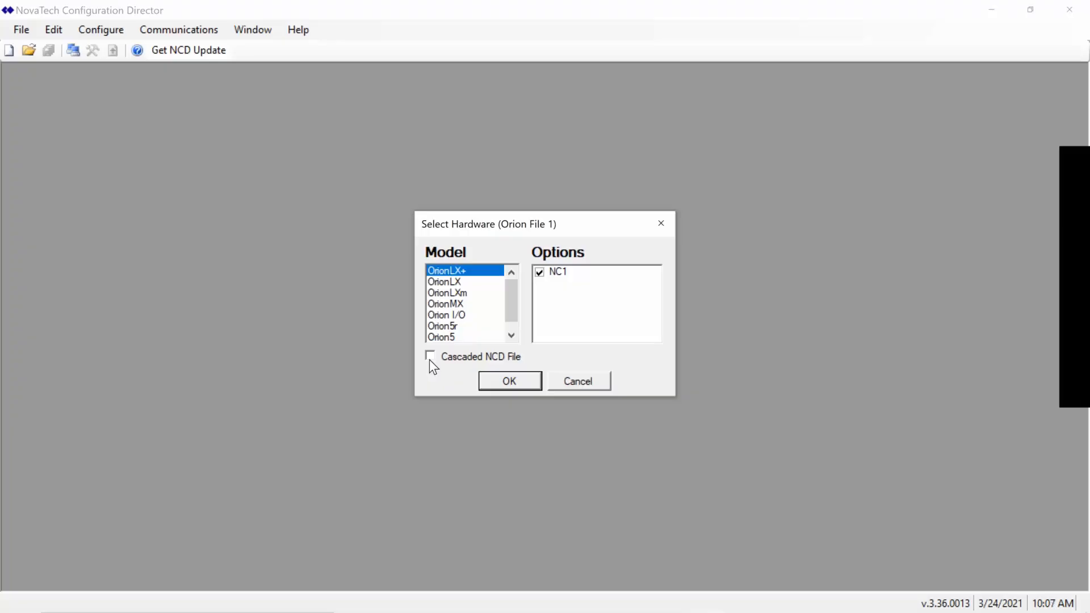
# Check the system diagram in the PowerPoint slides, and create a cascaded NCD file for the OrionLX+ model with the NC1 option
pyautogui.hotkey('alt', 'Tab')
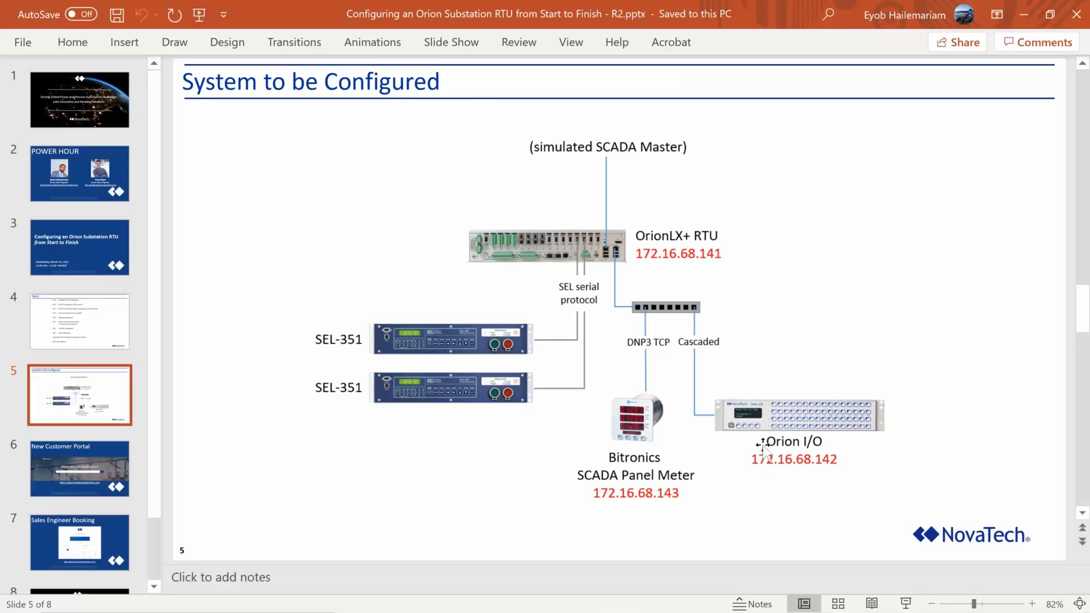
pyautogui.hotkey('alt', 'Tab')
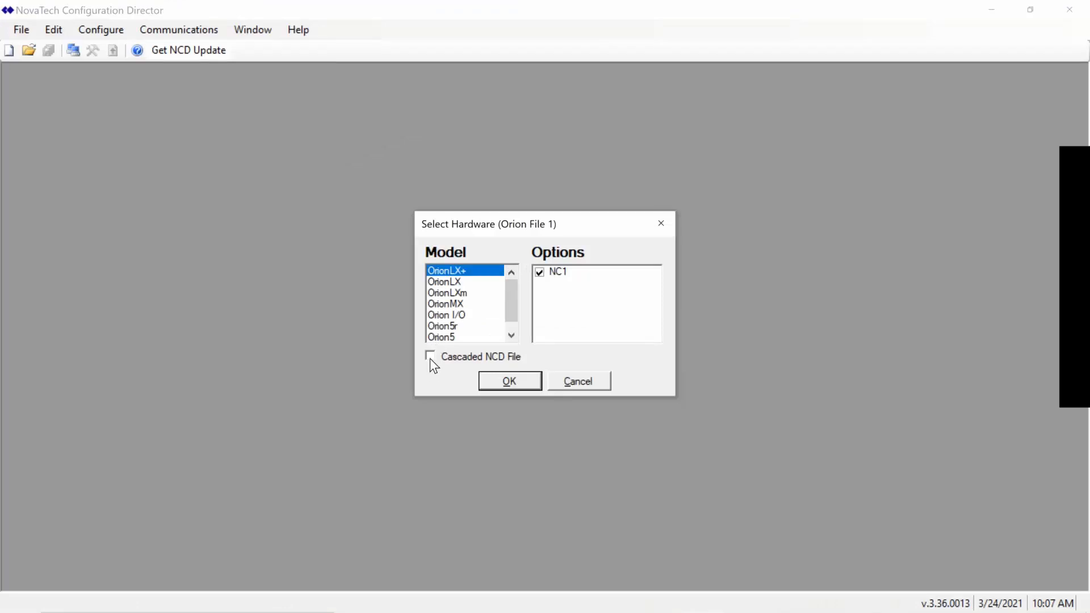
pyautogui.click(512, 382)
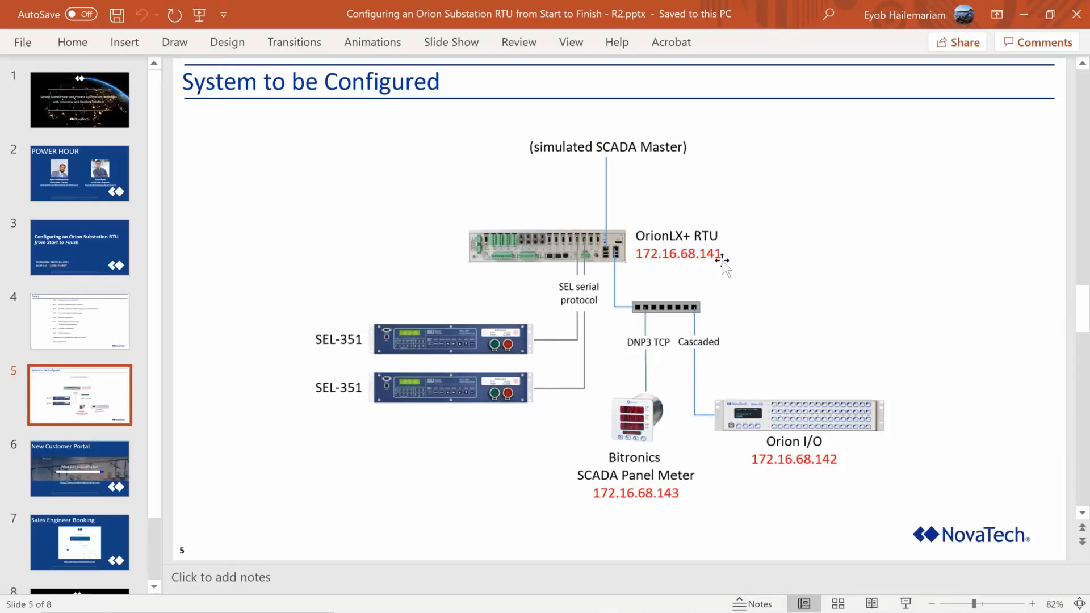
# Set the Client Orion's IP address to 172.16.68.141 and disable SSL, as the system diagram's OrionLX+ RTU requires
pyautogui.hotkey('alt', 'Tab')
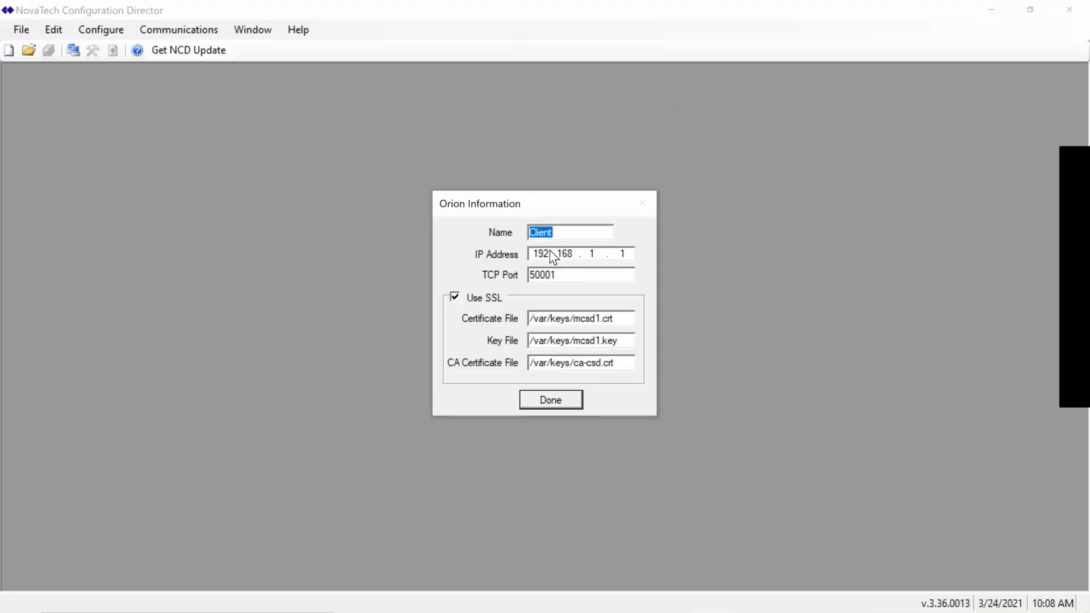
pyautogui.doubleClick(546, 254)
pyautogui.write('172 . 16 . 68 . 141')
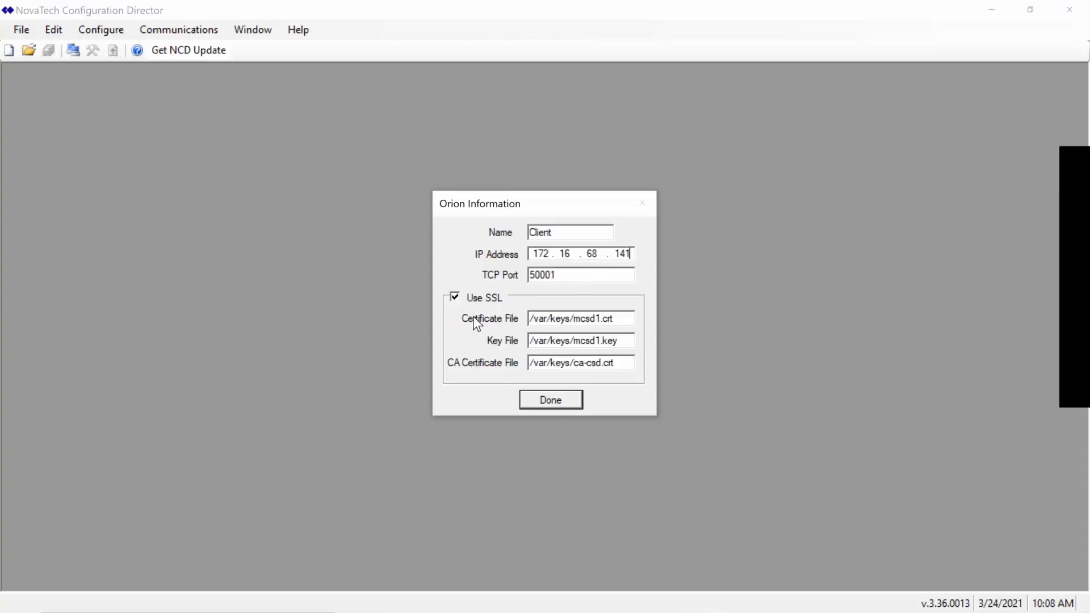
pyautogui.click(455, 297)
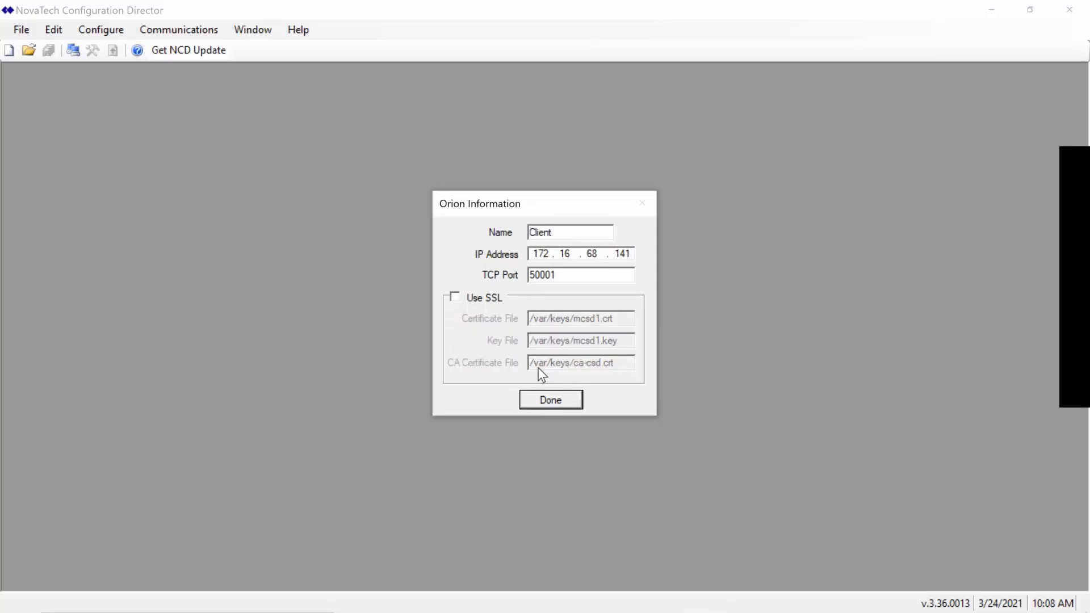
pyautogui.click(559, 397)
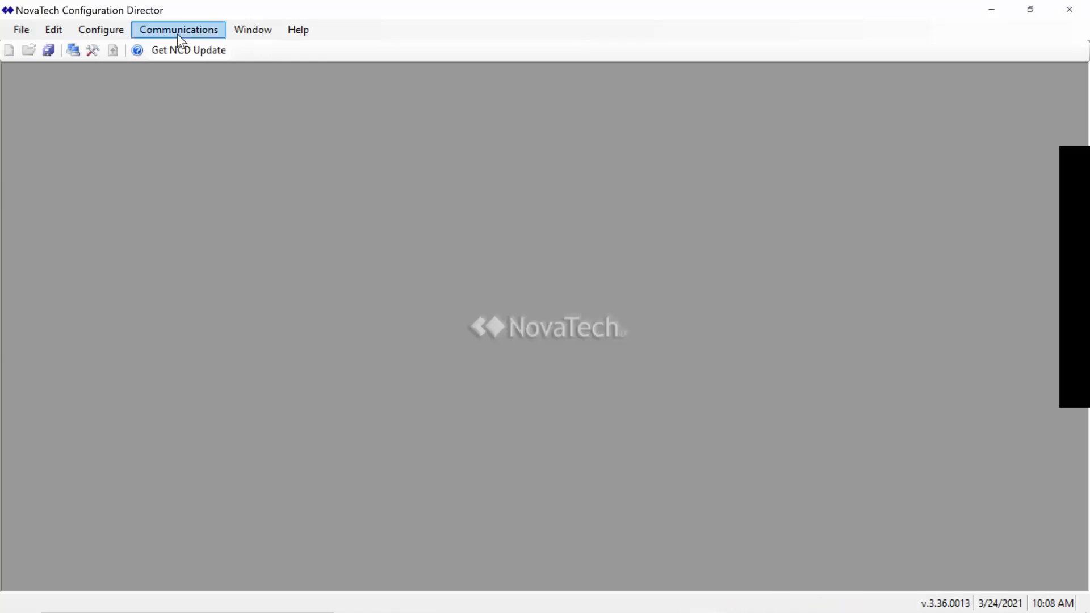
# Assign the SEL protocol in Client mode to serial Port 3 of the Client Orion
pyautogui.click(103, 33)
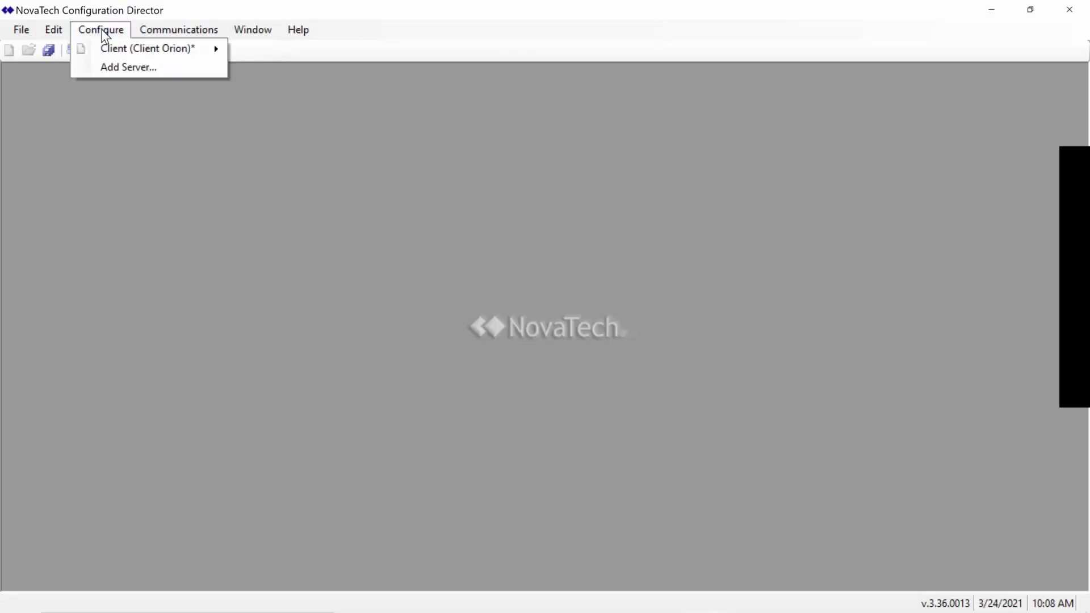
pyautogui.moveTo(136, 52)
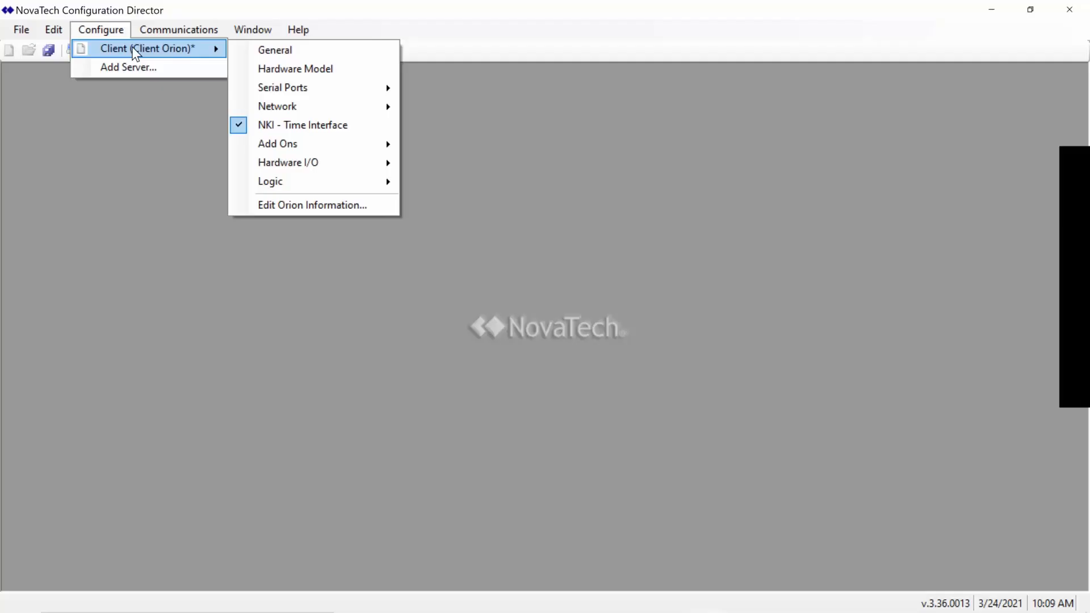
pyautogui.moveTo(382, 93)
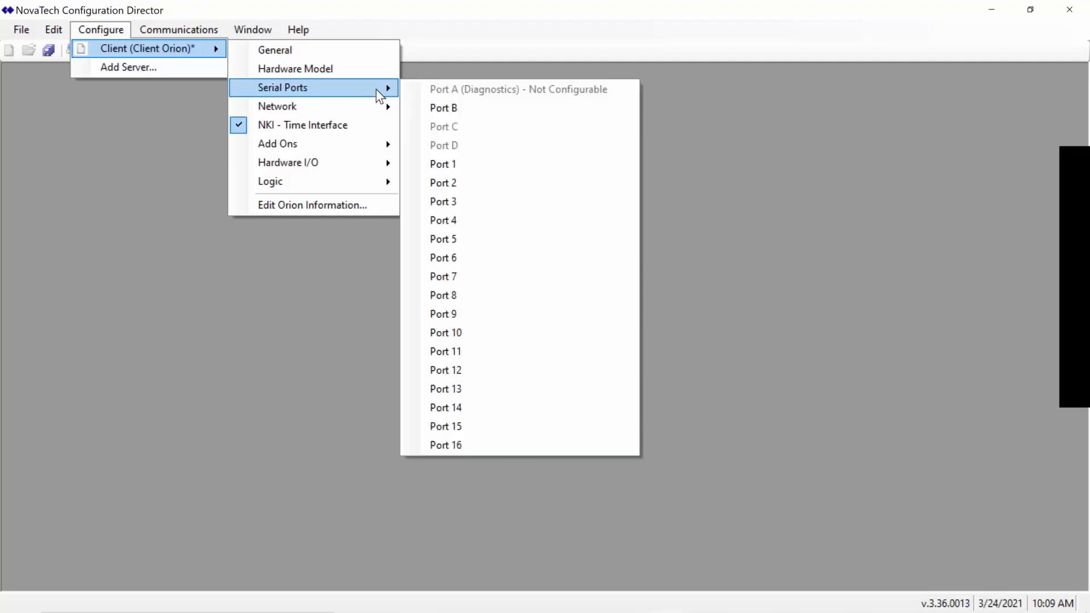
pyautogui.click(458, 207)
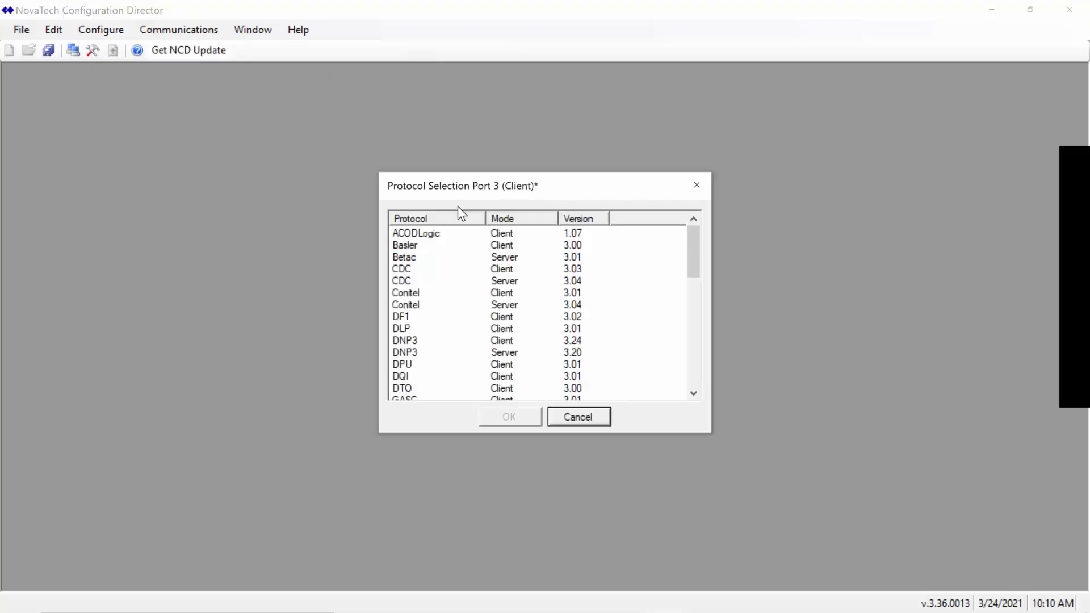
pyautogui.moveTo(697, 251); pyautogui.dragTo(696, 386)
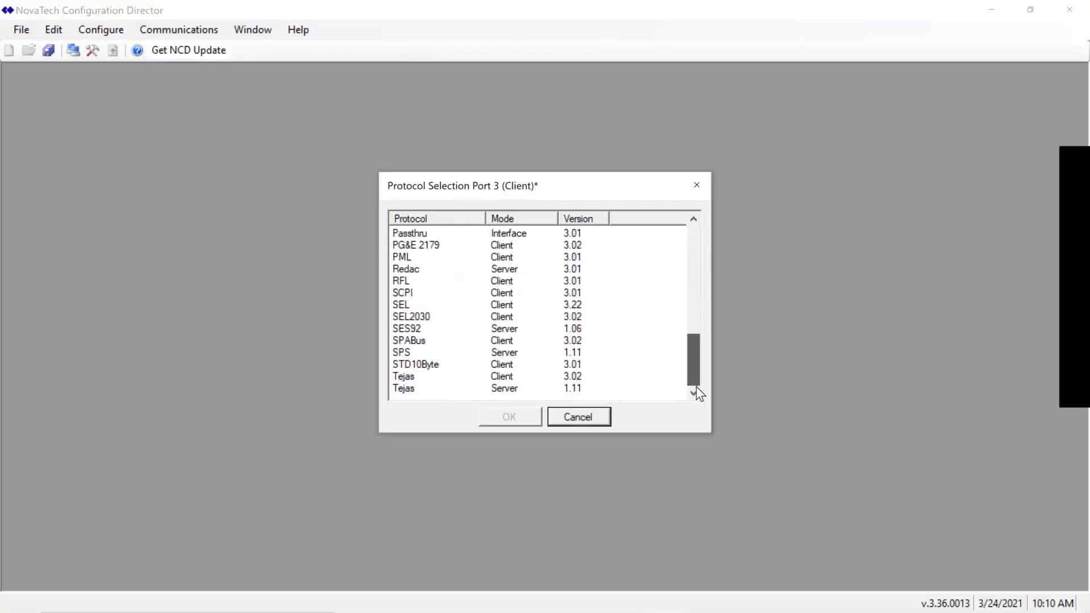
pyautogui.click(414, 306)
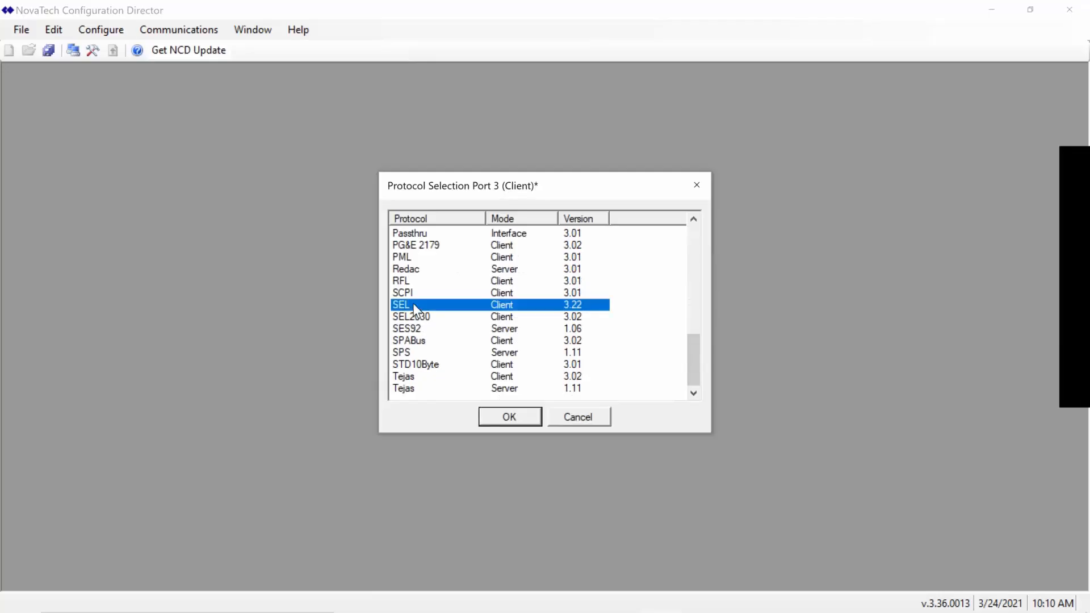
pyautogui.click(522, 417)
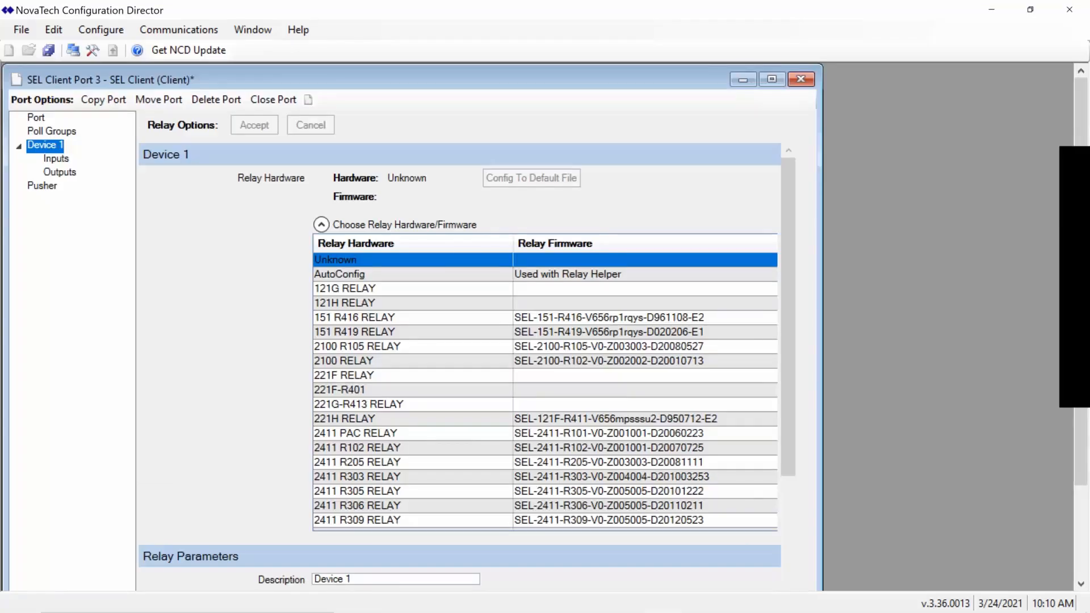
# Maximize the port configuration and set Device 1's relay hardware to 351A RELAY, updating the device
pyautogui.click(772, 80)
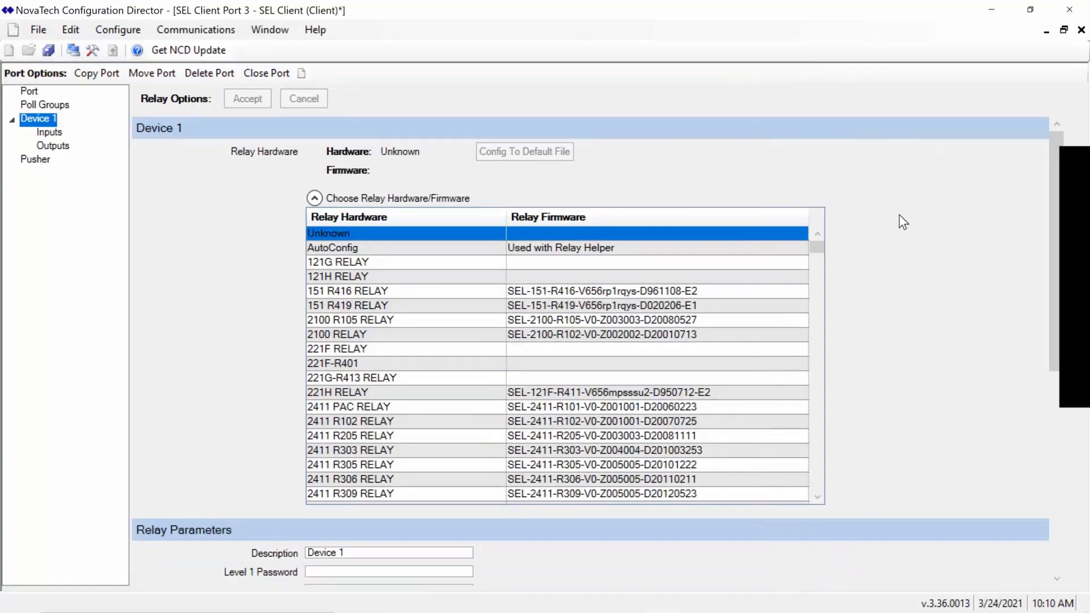
pyautogui.moveTo(821, 248); pyautogui.dragTo(815, 351)
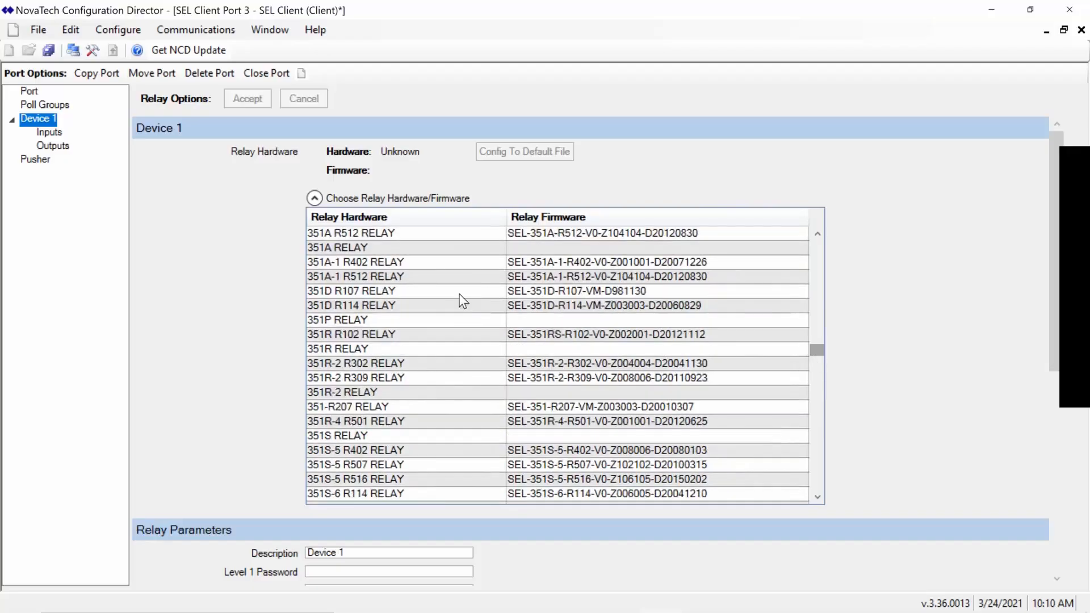
pyautogui.click(343, 254)
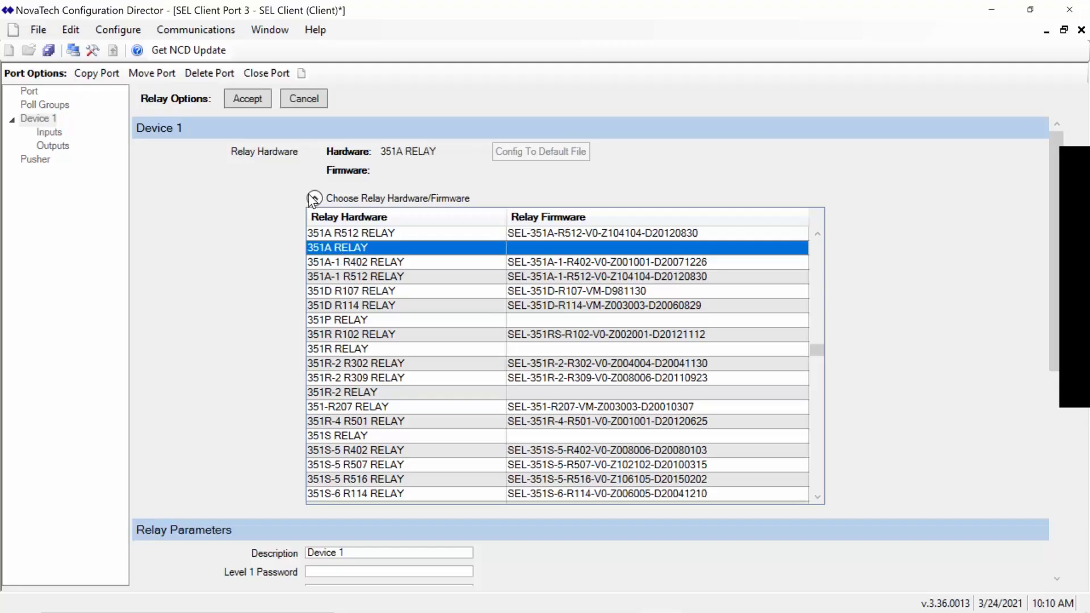
pyautogui.click(265, 102)
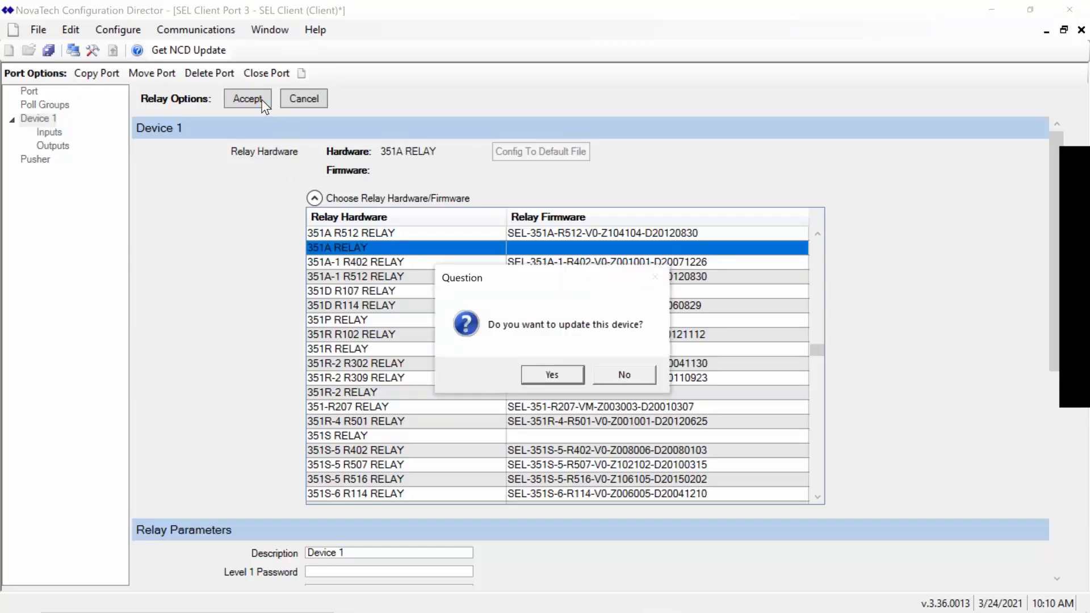
pyautogui.click(569, 380)
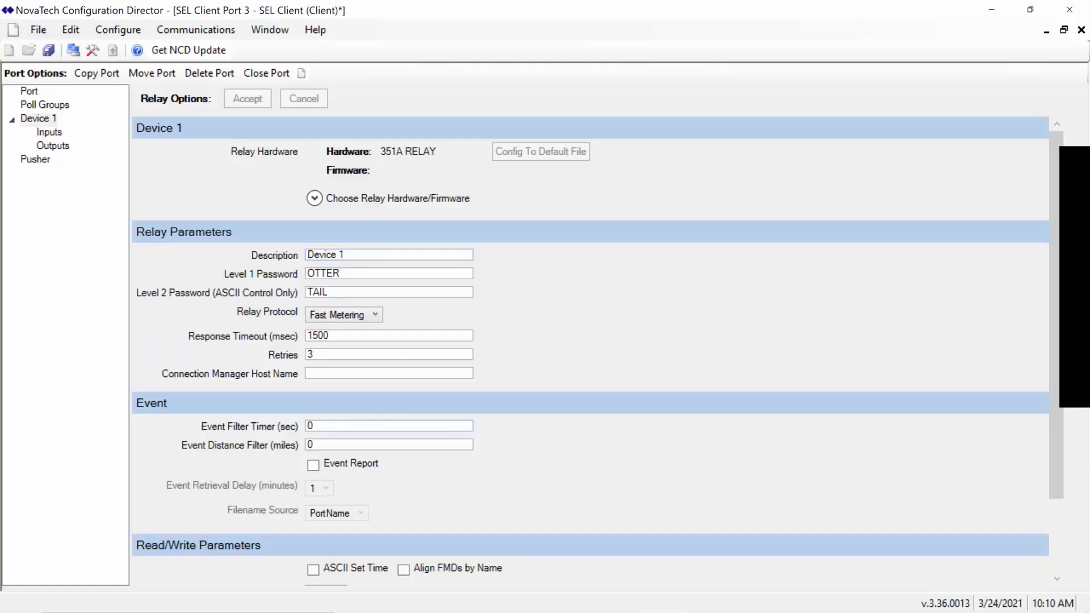
# Change Device 1's description to SEL351_FDR123 and apply the device update
pyautogui.moveTo(362, 255); pyautogui.dragTo(230, 259)
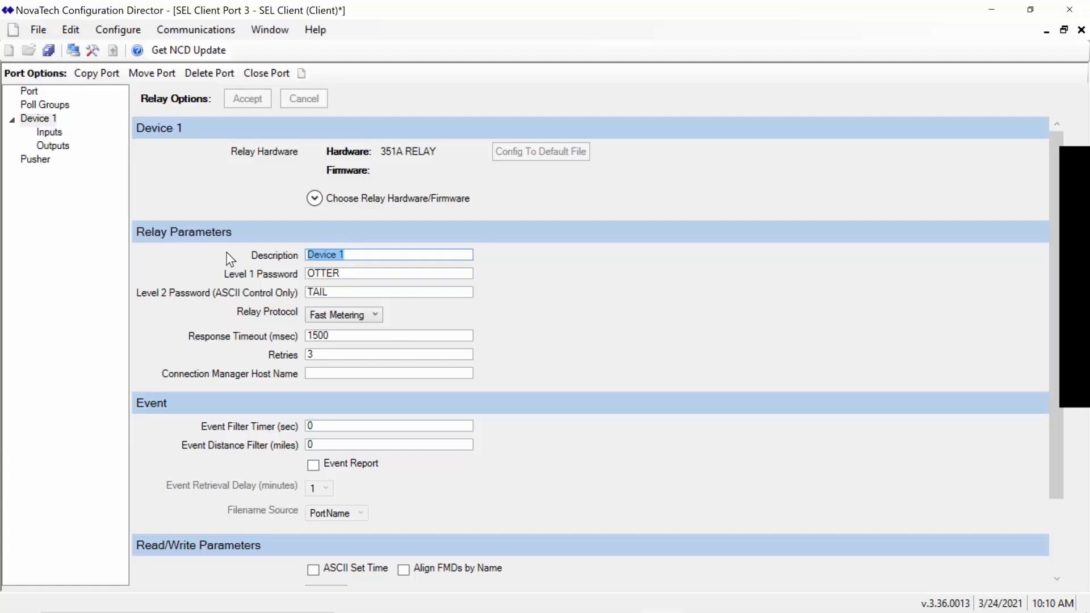
pyautogui.write('SEL')
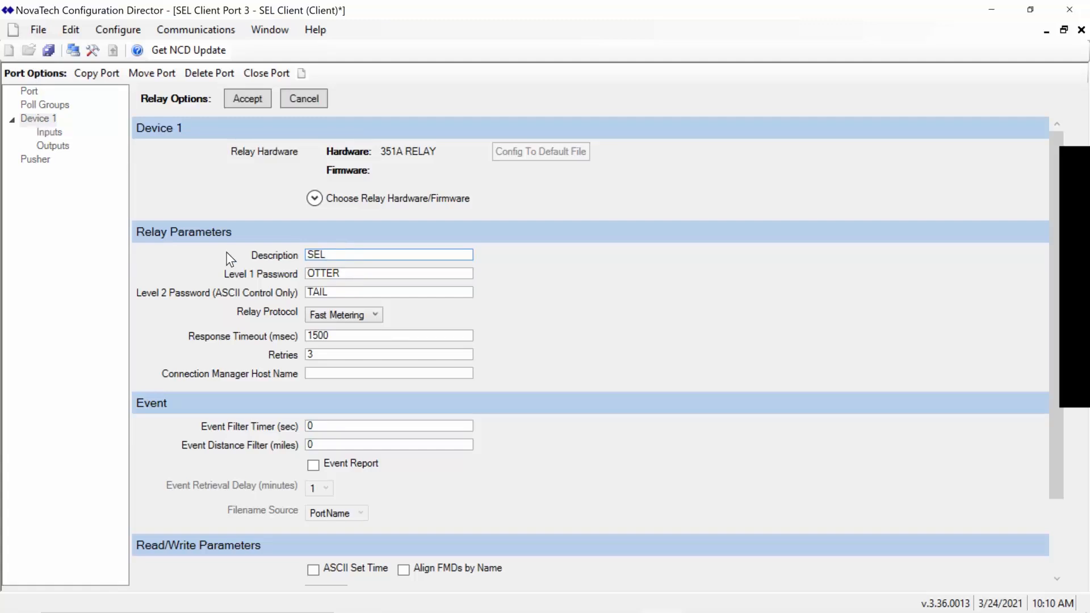
pyautogui.write('351_FDR123')
pyautogui.scroll(-3, 629, 316)
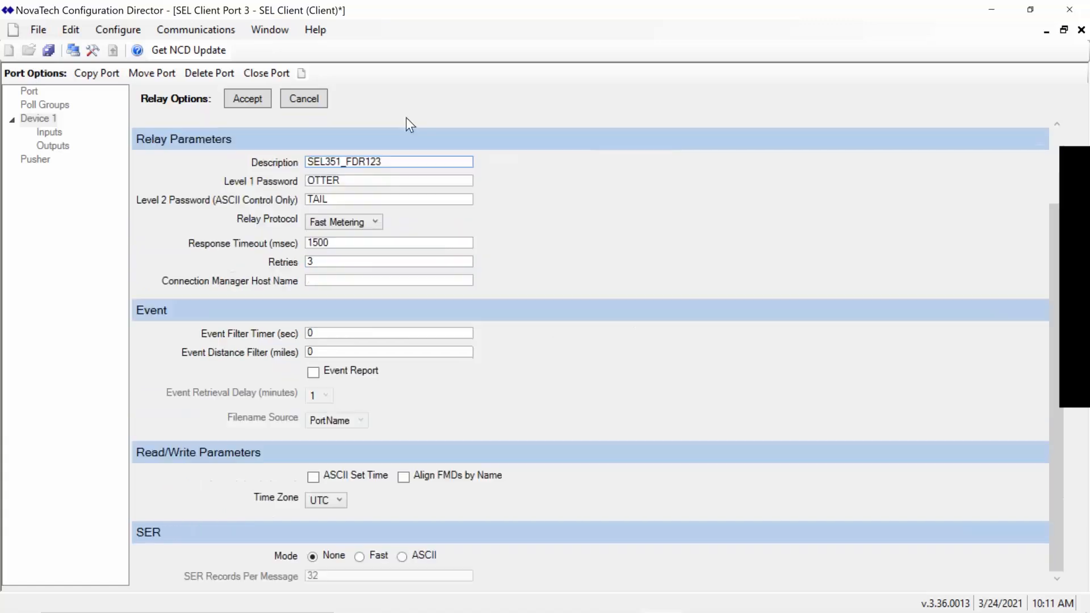
pyautogui.click(256, 103)
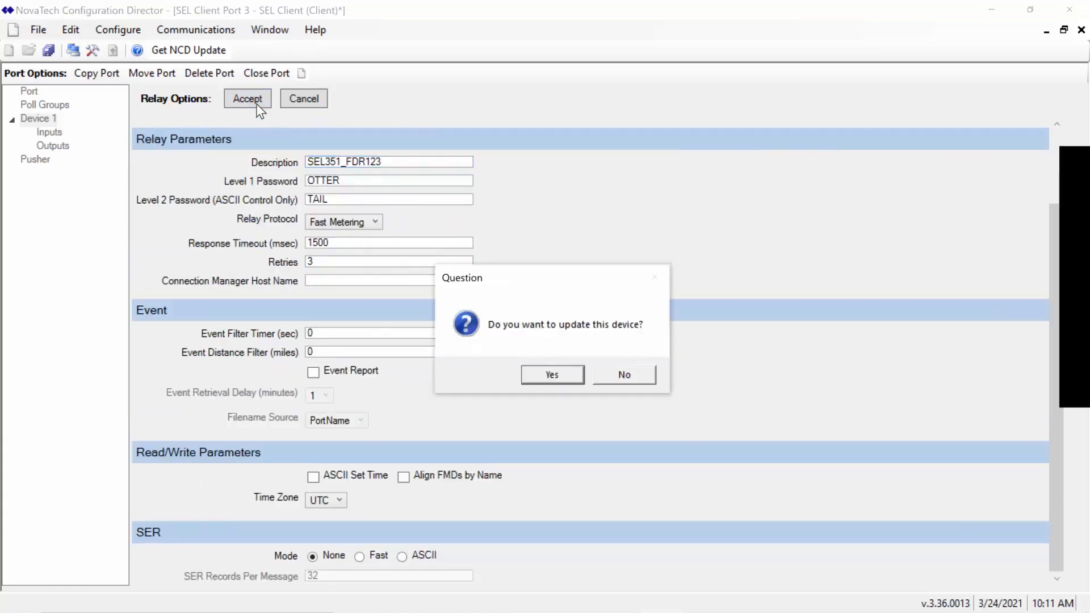
pyautogui.click(552, 376)
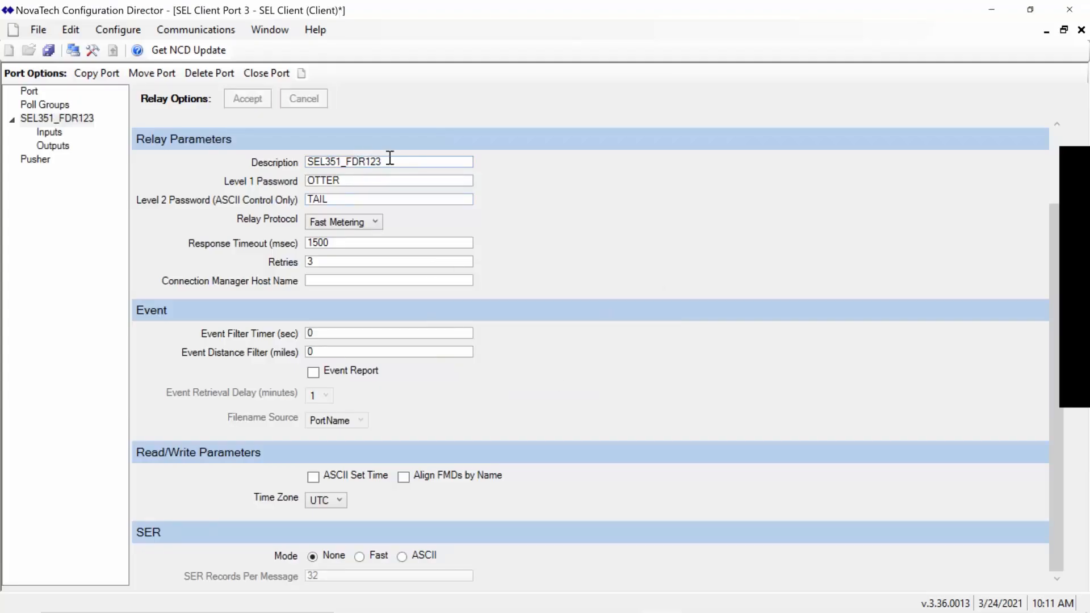
pyautogui.moveTo(392, 161); pyautogui.dragTo(274, 162)
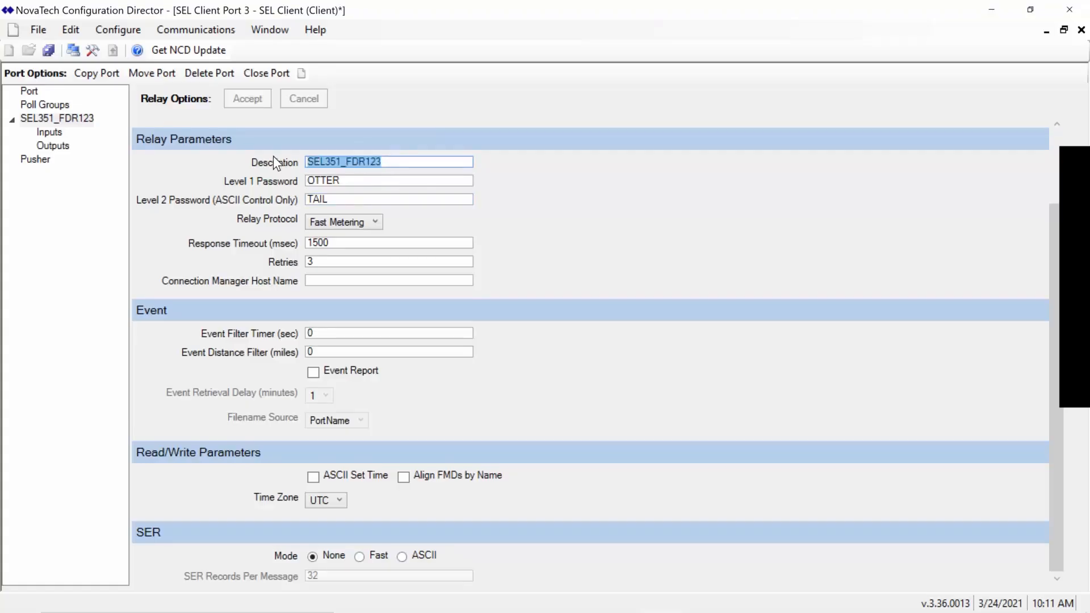
# Add the analog inputs Meter IA, IB, IC, IN, Wye VA, Wye VB, Wye VC, MW 3P and MVAR 3P to SEL351_FDR123
pyautogui.click(55, 131)
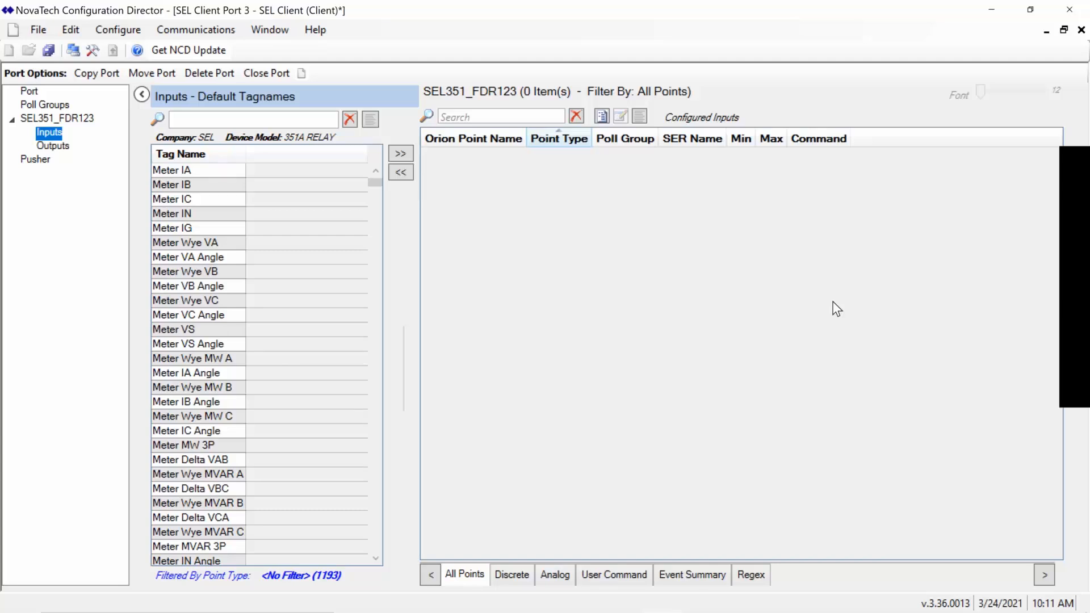
pyautogui.click(556, 579)
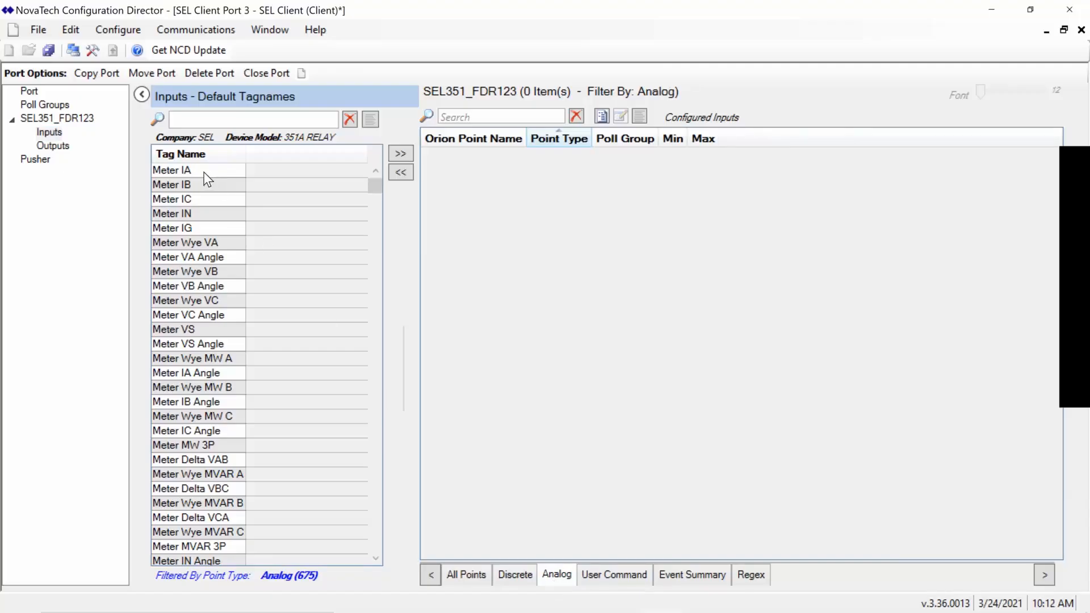
pyautogui.moveTo(204, 174); pyautogui.dragTo(204, 210)
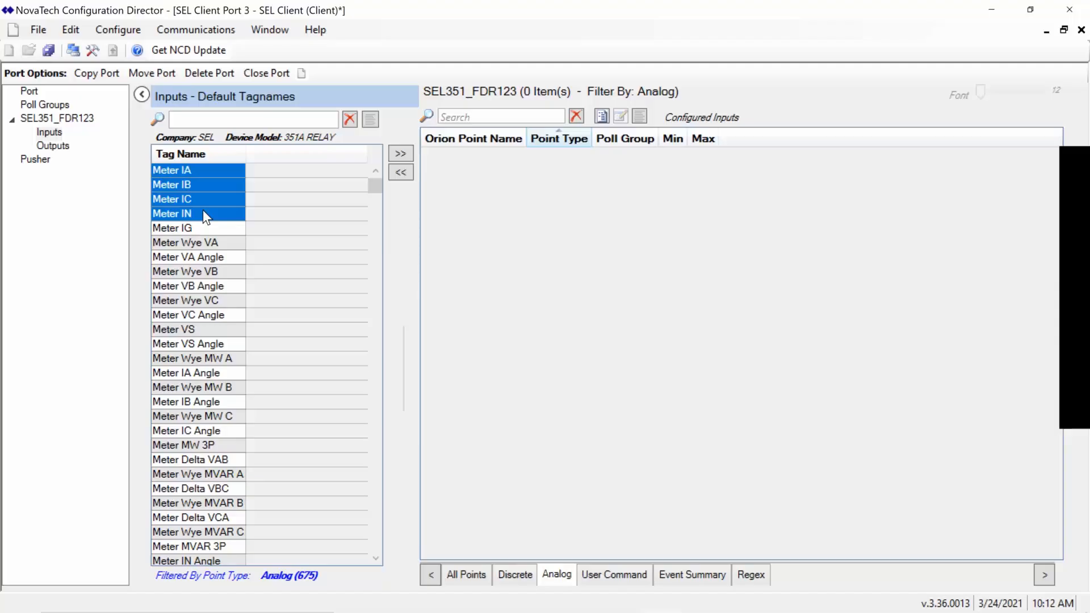
pyautogui.keyDown('ctrl'); pyautogui.click(217, 244); pyautogui.keyUp('ctrl')
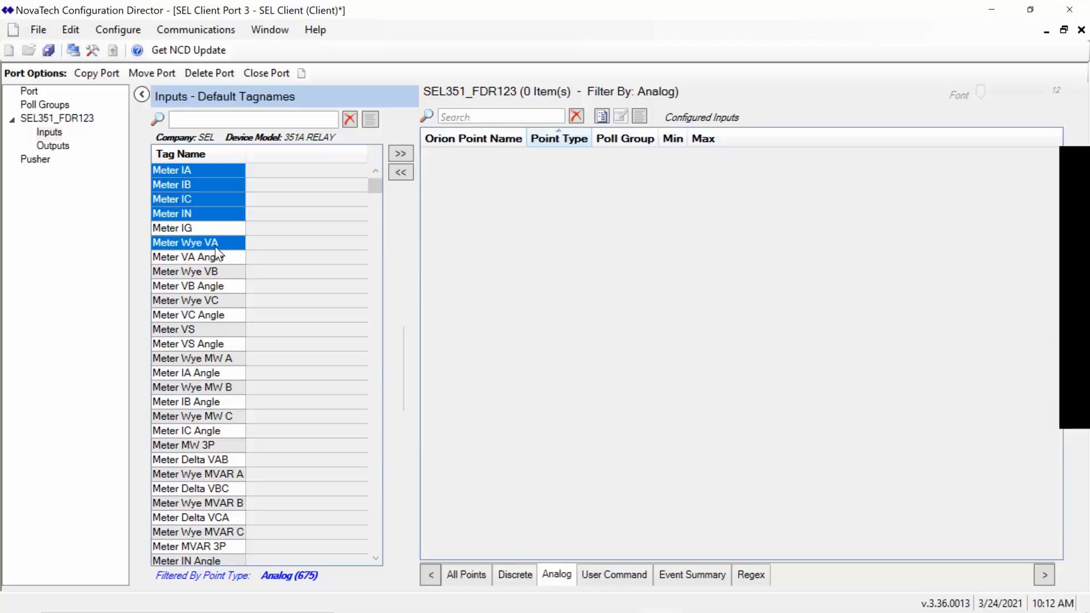
pyautogui.keyDown('ctrl'); pyautogui.click(213, 273); pyautogui.keyUp('ctrl')
pyautogui.keyDown('ctrl'); pyautogui.click(212, 301); pyautogui.keyUp('ctrl')
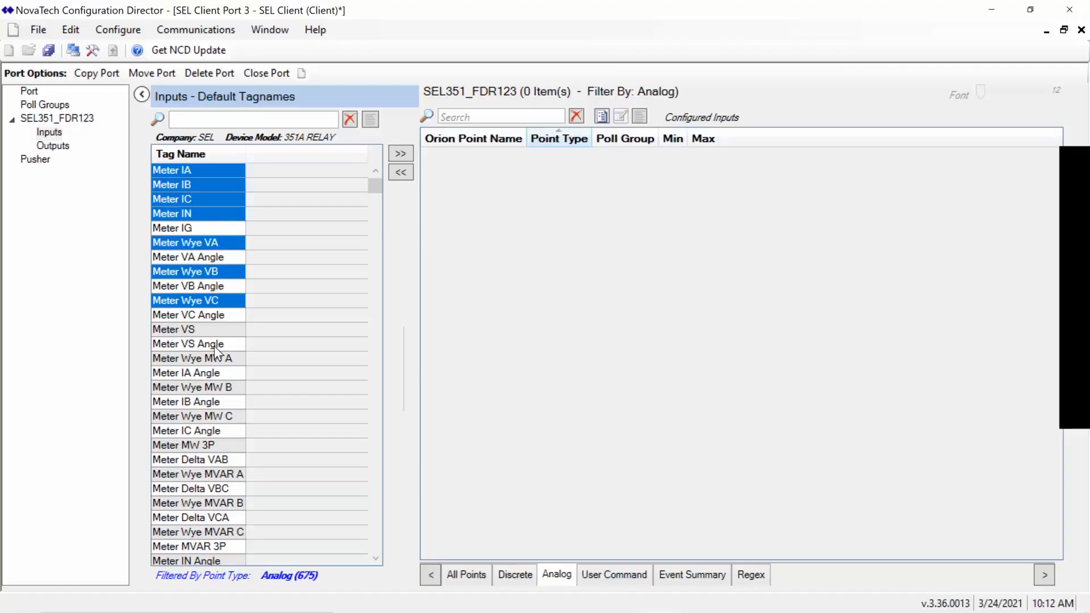
pyautogui.keyDown('ctrl'); pyautogui.click(206, 444); pyautogui.keyUp('ctrl')
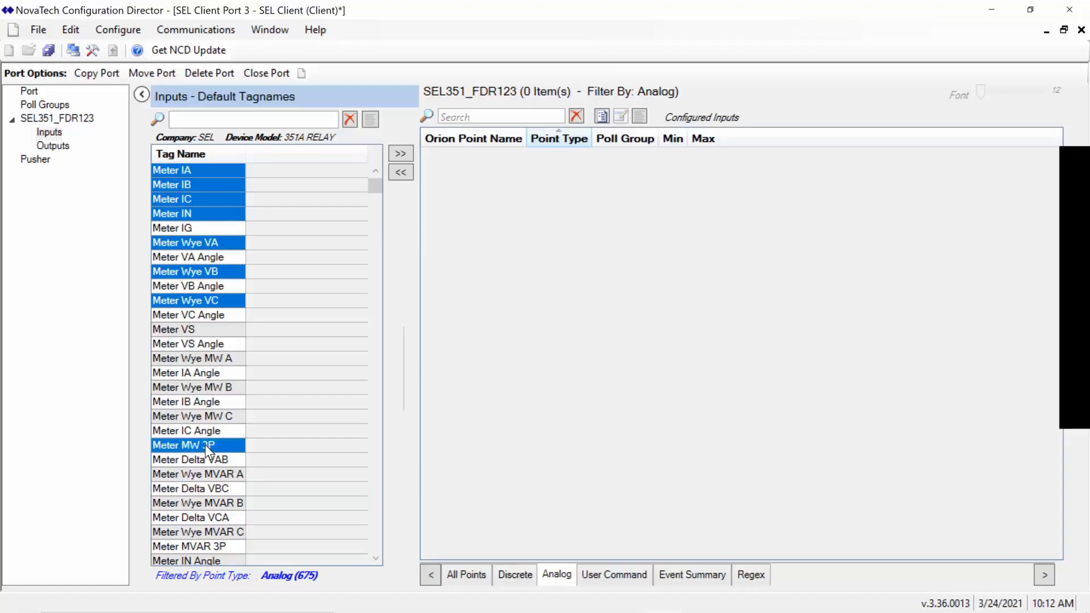
pyautogui.keyDown('ctrl'); pyautogui.click(211, 547); pyautogui.keyUp('ctrl')
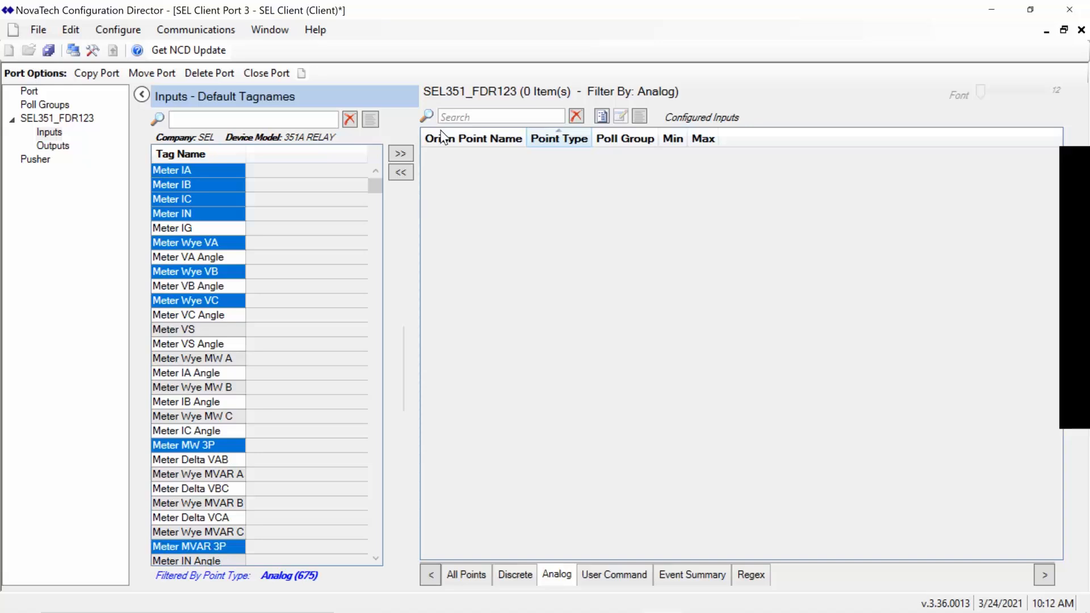
pyautogui.click(400, 154)
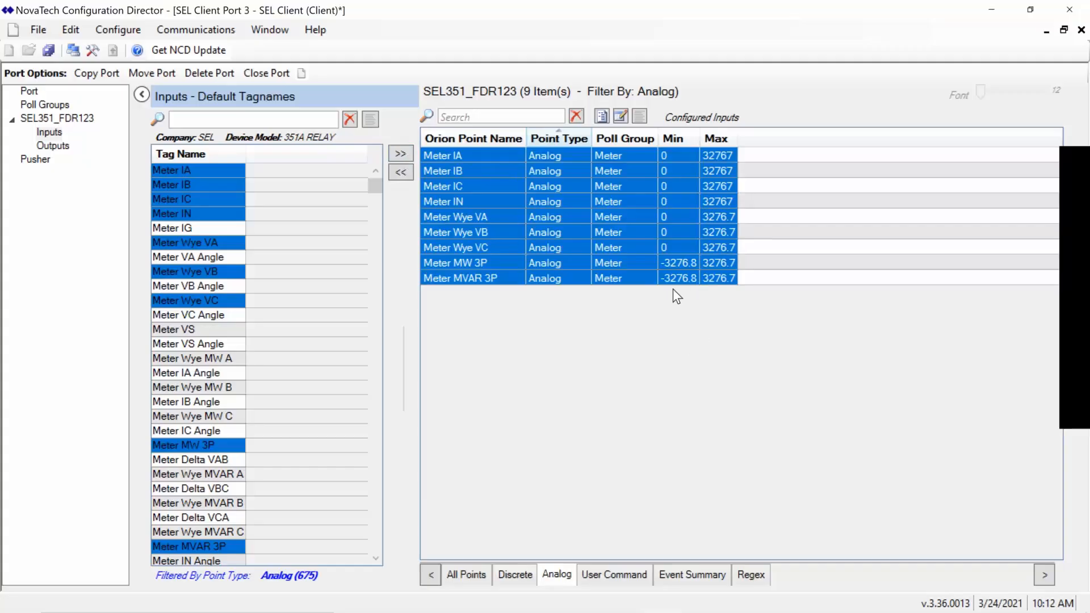
# Find the frequency tags and add the analog input Meter Frequency to SEL351_FDR123
pyautogui.click(232, 120)
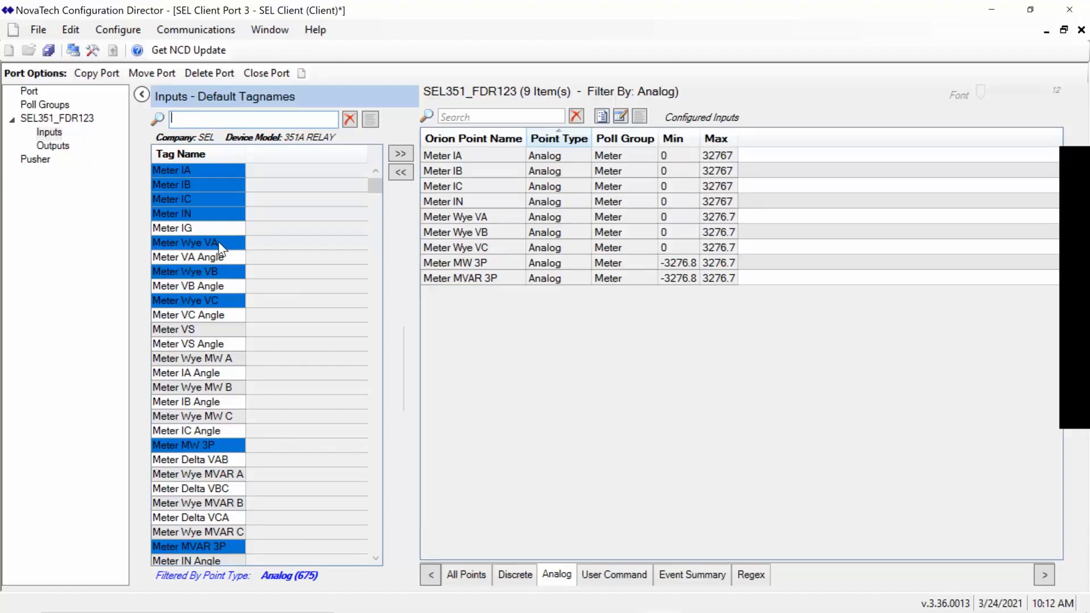
pyautogui.write('freq')
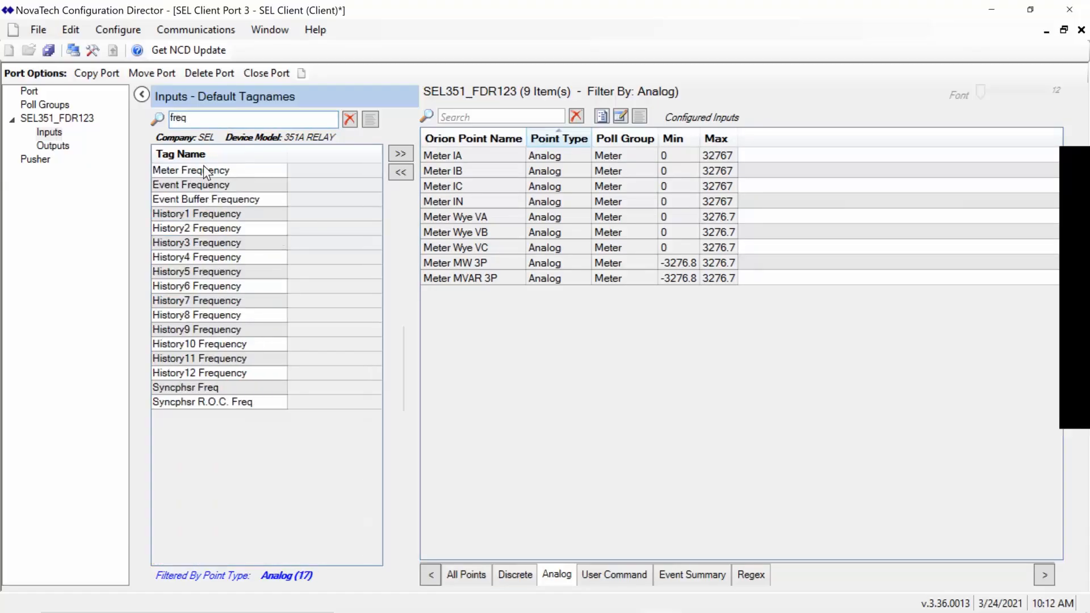
pyautogui.click(190, 172)
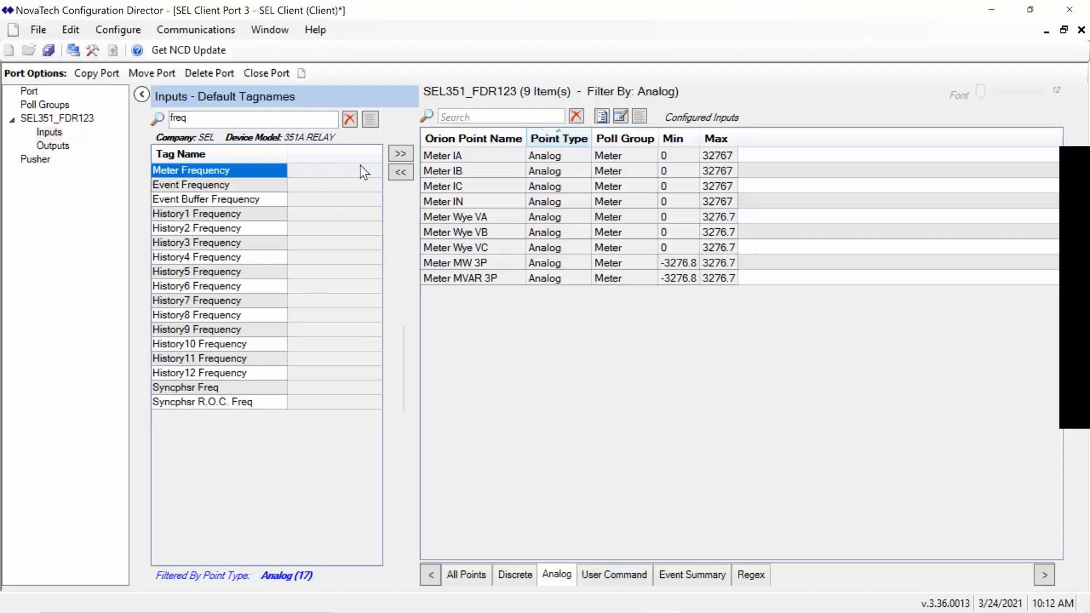
pyautogui.click(400, 154)
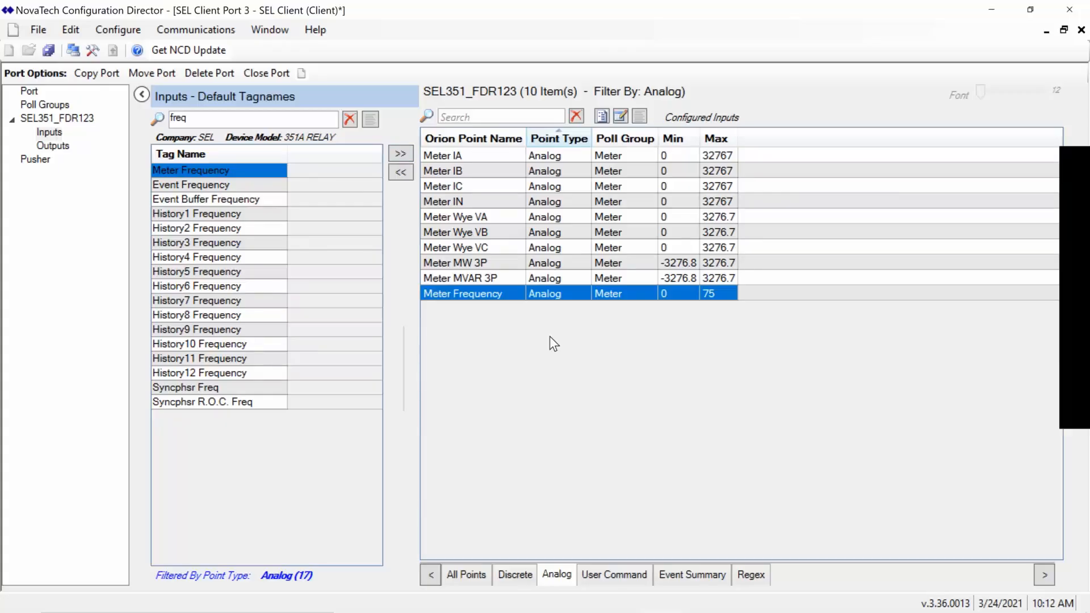
# Add the discrete inputs FMD_EN, FMD_TRIP, FMD_INST and FMD_COMM to SEL351_FDR123
pyautogui.click(525, 574)
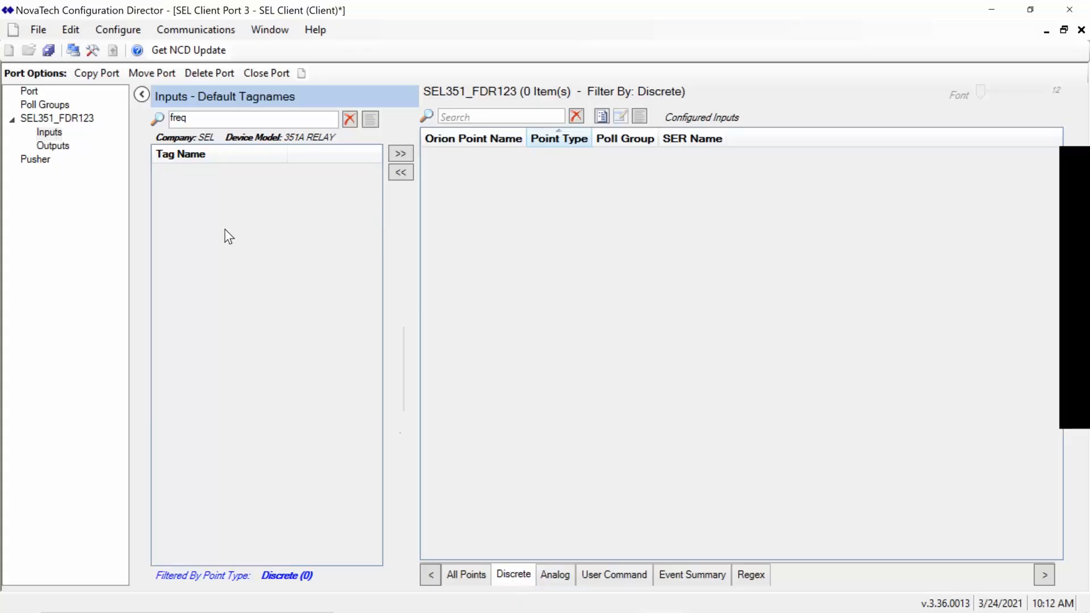
pyautogui.click(348, 119)
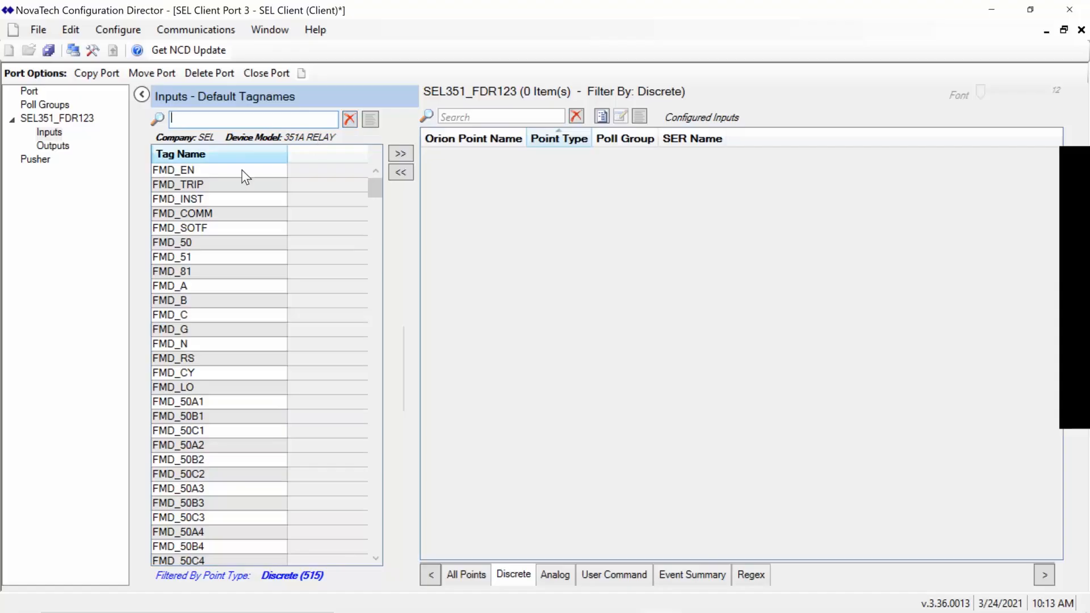
pyautogui.moveTo(213, 173); pyautogui.dragTo(202, 223)
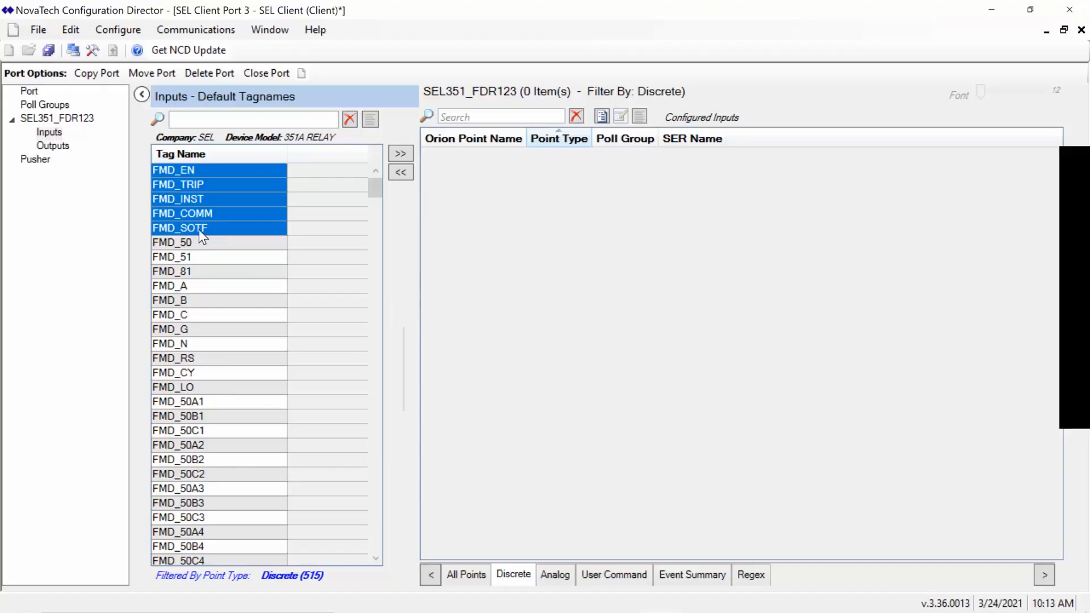
pyautogui.keyDown('ctrl'); pyautogui.click(199, 229); pyautogui.keyUp('ctrl')
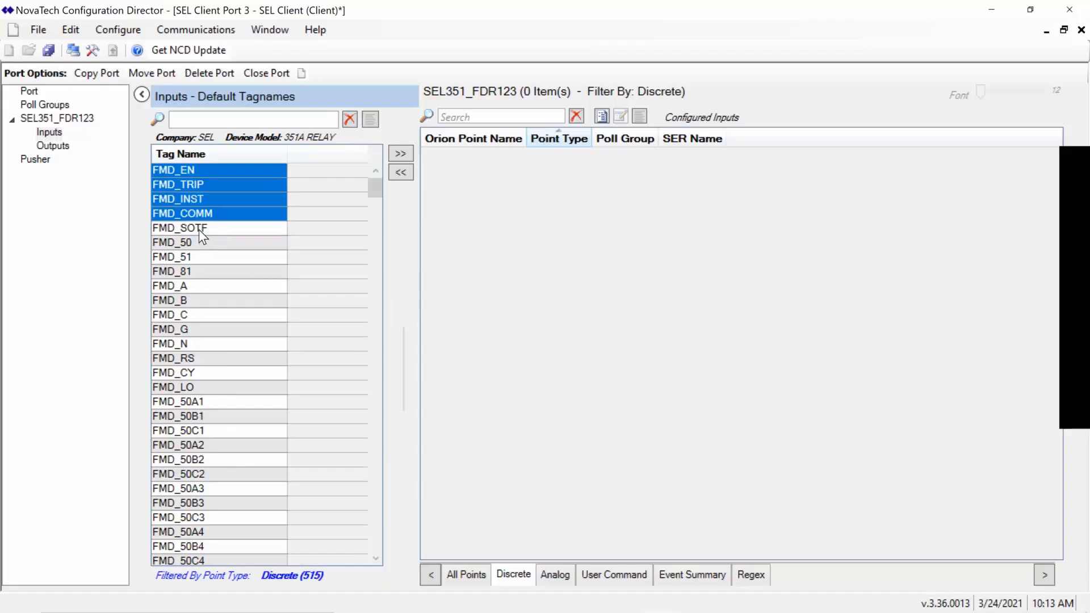
pyautogui.click(400, 157)
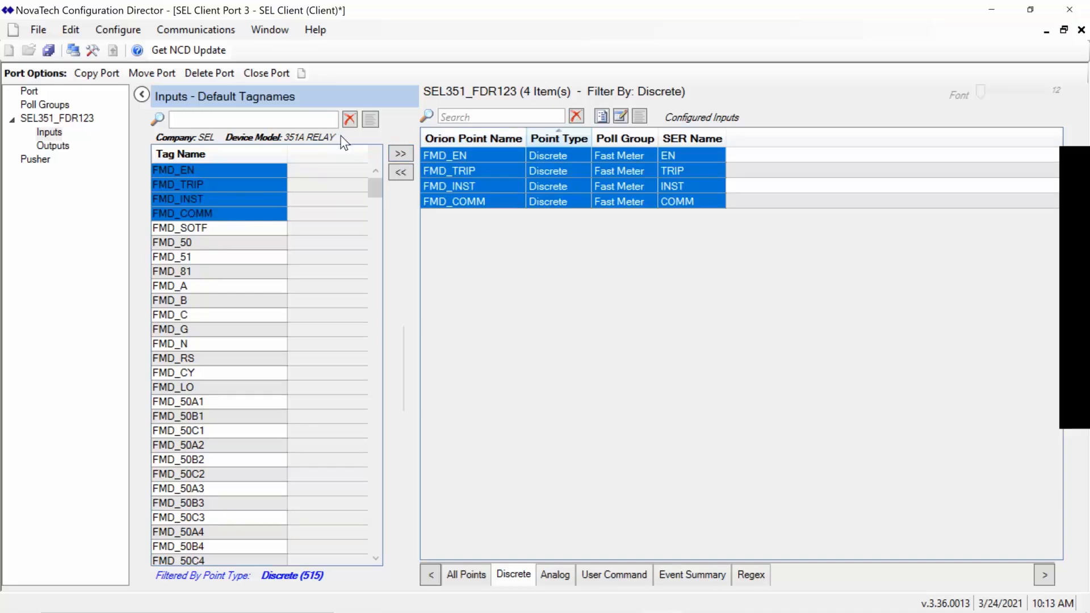
# Find the discrete tags containing 52 and add FMD_52A to the configured inputs of SEL351_FDR123
pyautogui.click(278, 115)
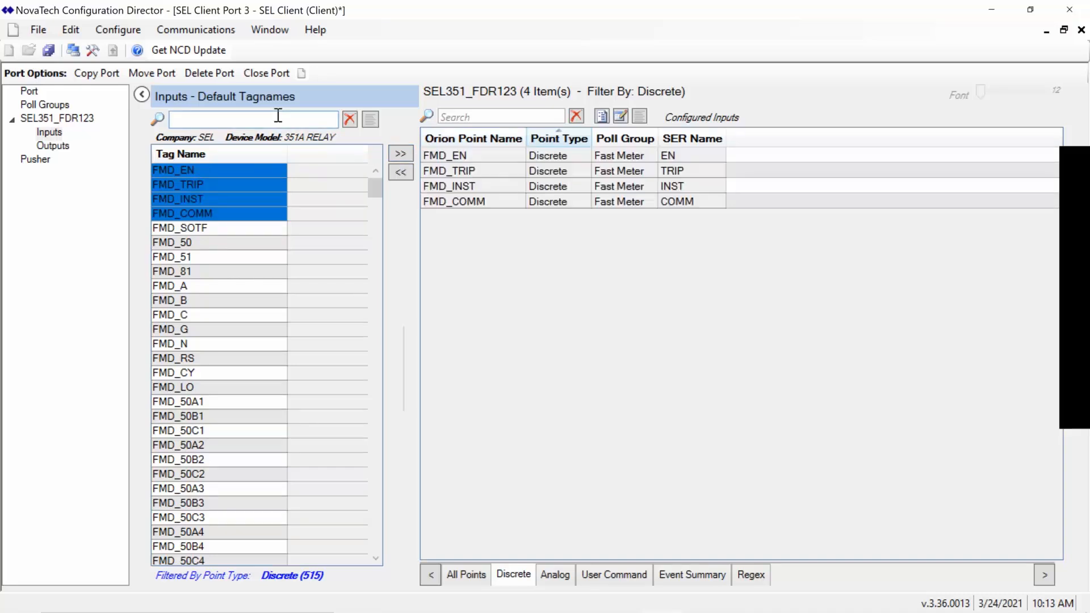
pyautogui.write('52')
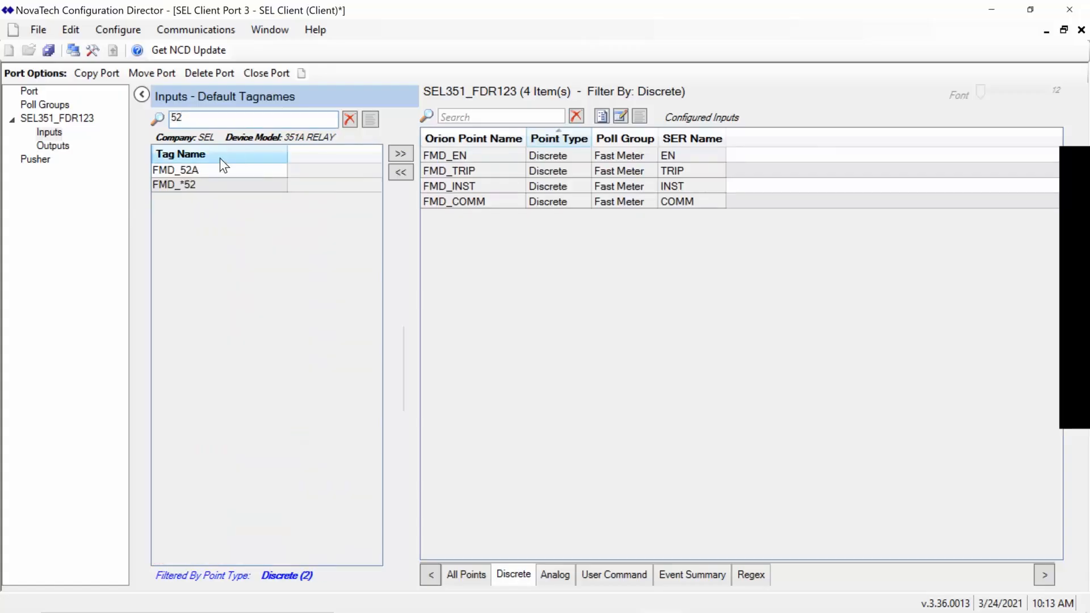
pyautogui.click(203, 175)
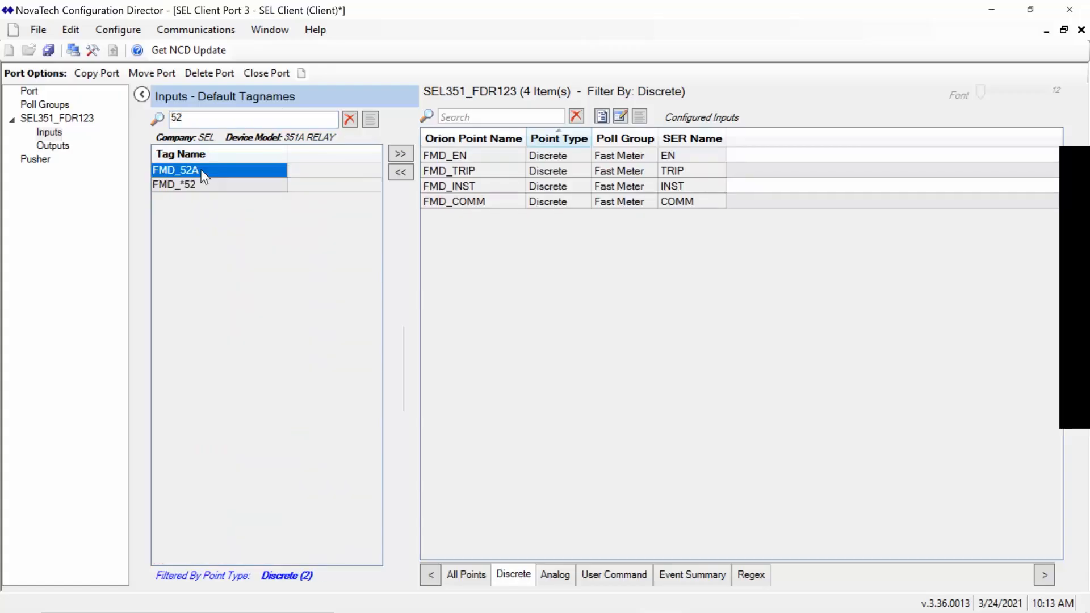
pyautogui.click(400, 157)
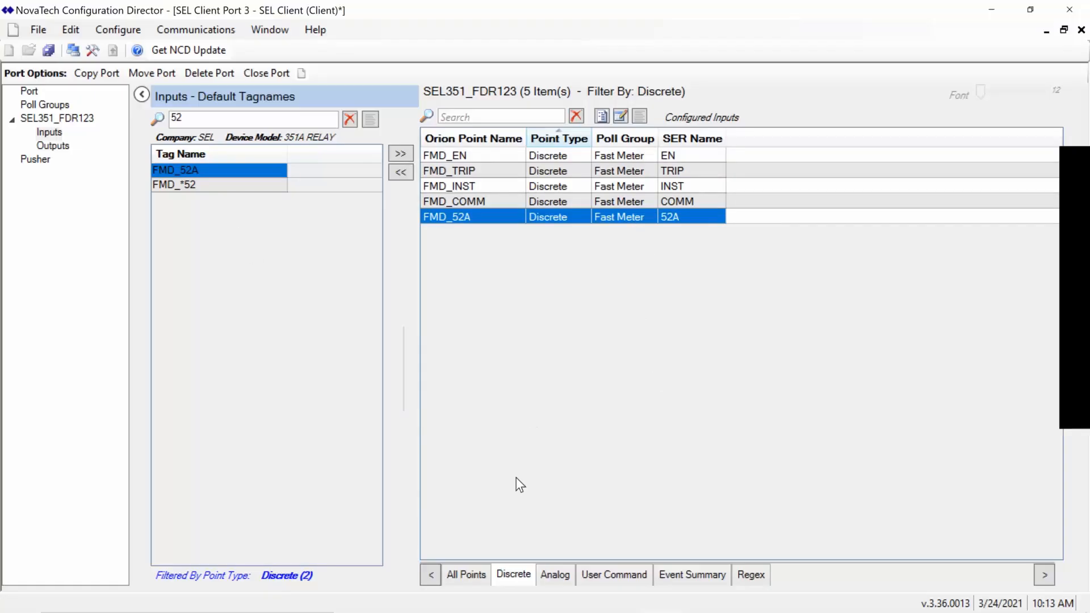
# Review all configured inputs, the available outputs and the relay parameters of SEL351_FDR123
pyautogui.click(464, 577)
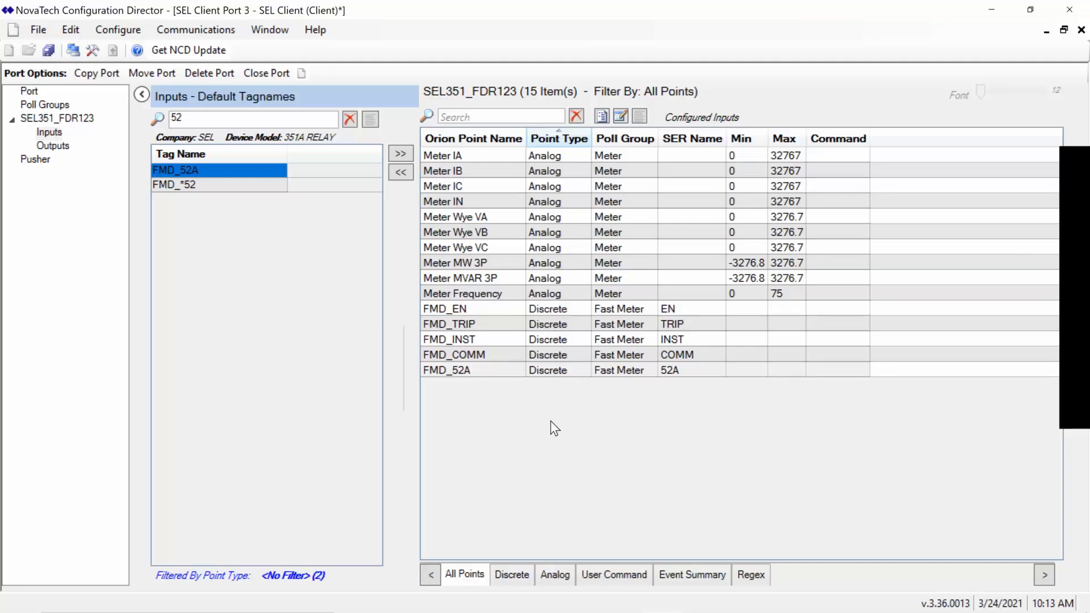
pyautogui.click(52, 146)
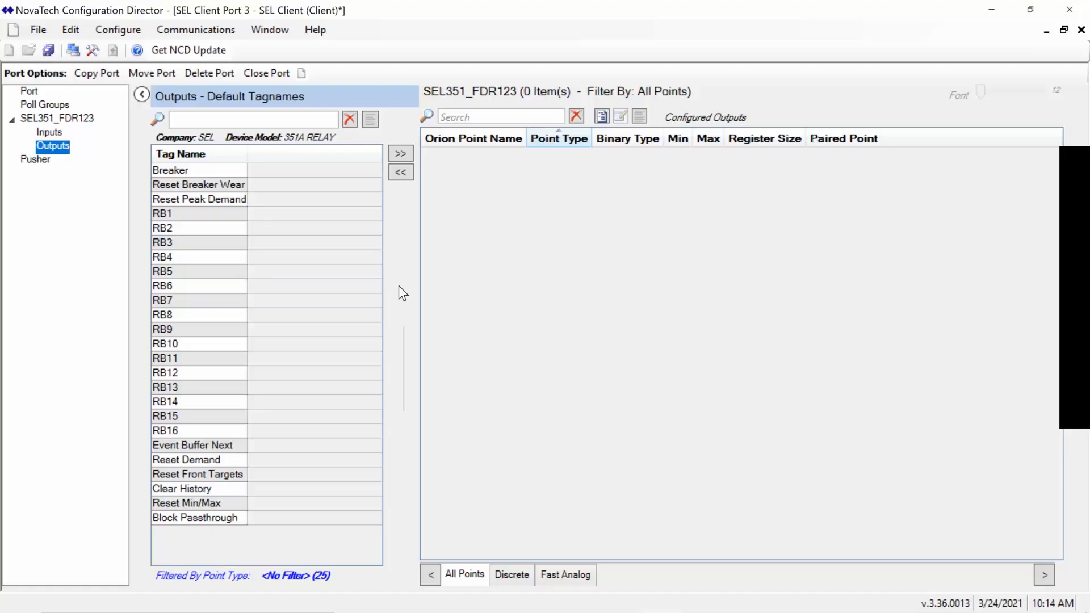
pyautogui.click(50, 132)
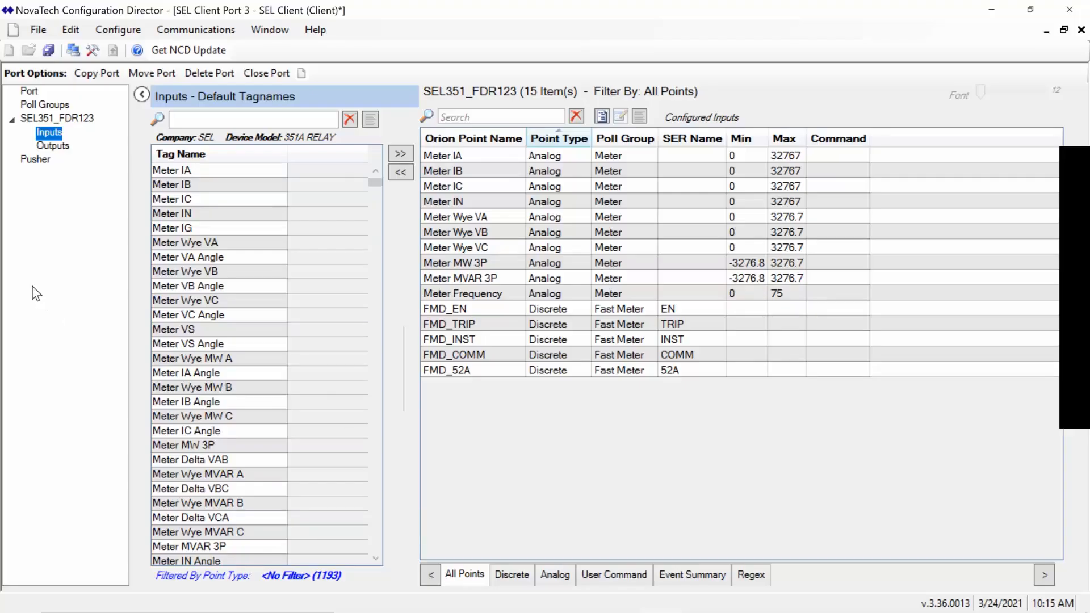
pyautogui.click(76, 118)
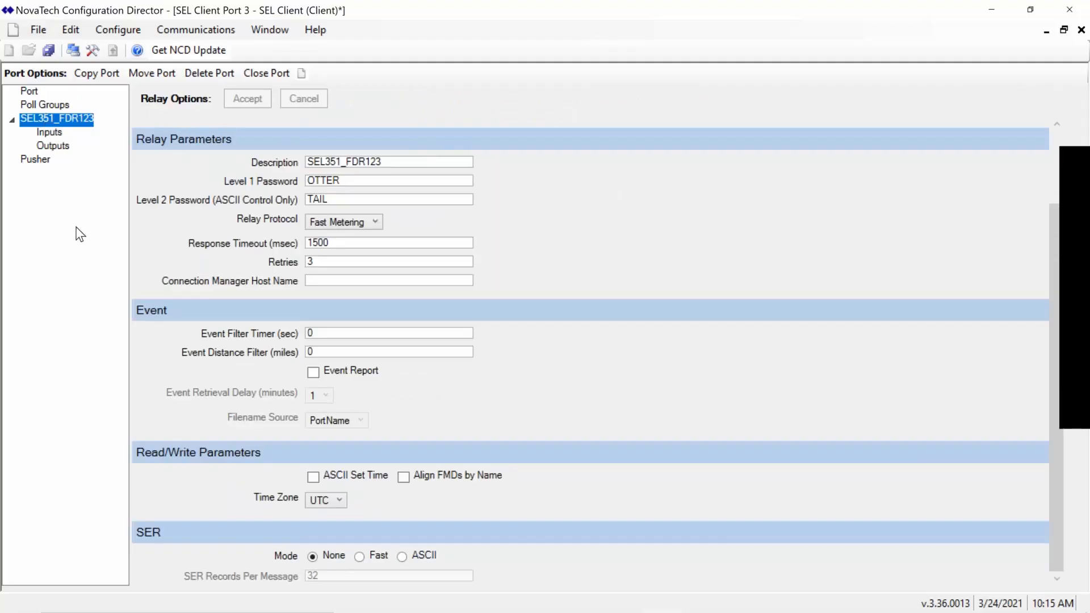
# Copy the Port 3 SEL Client configuration to Port 4 and open the copied port's Device 1 settings
pyautogui.click(102, 75)
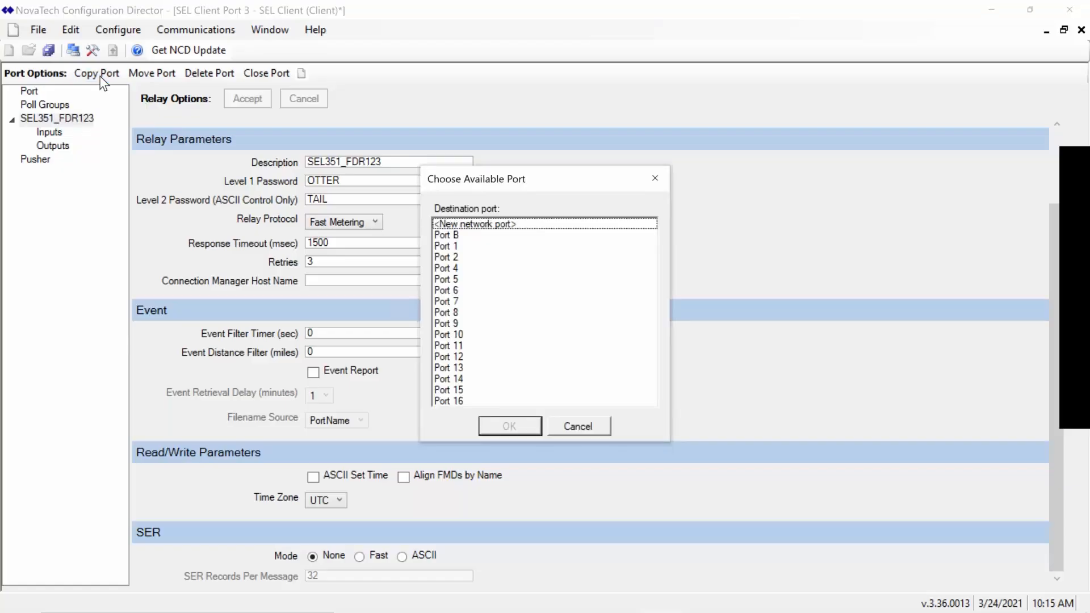
pyautogui.click(452, 268)
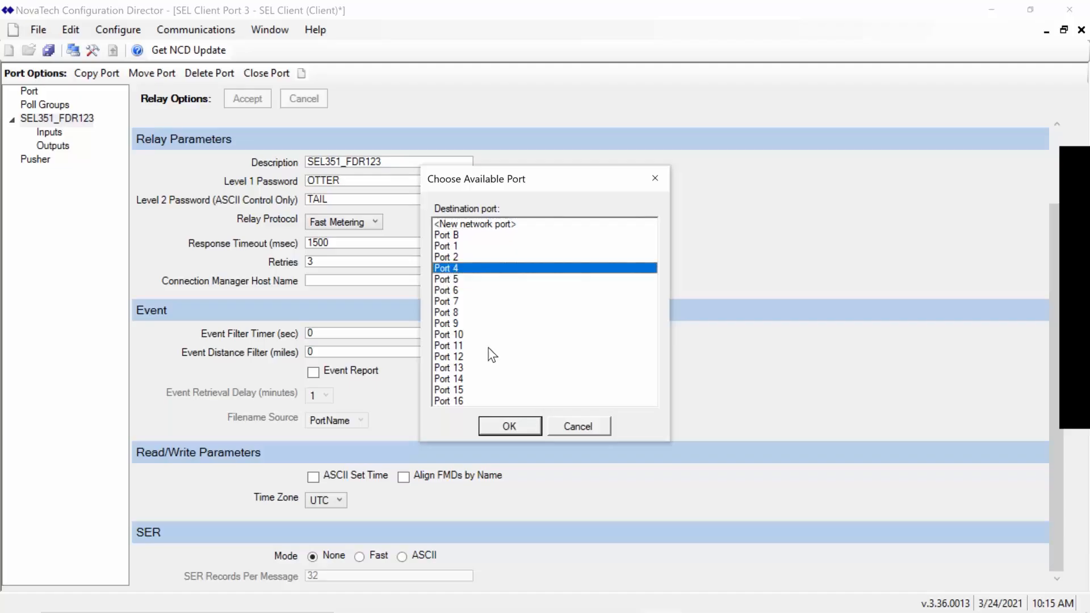
pyautogui.click(509, 427)
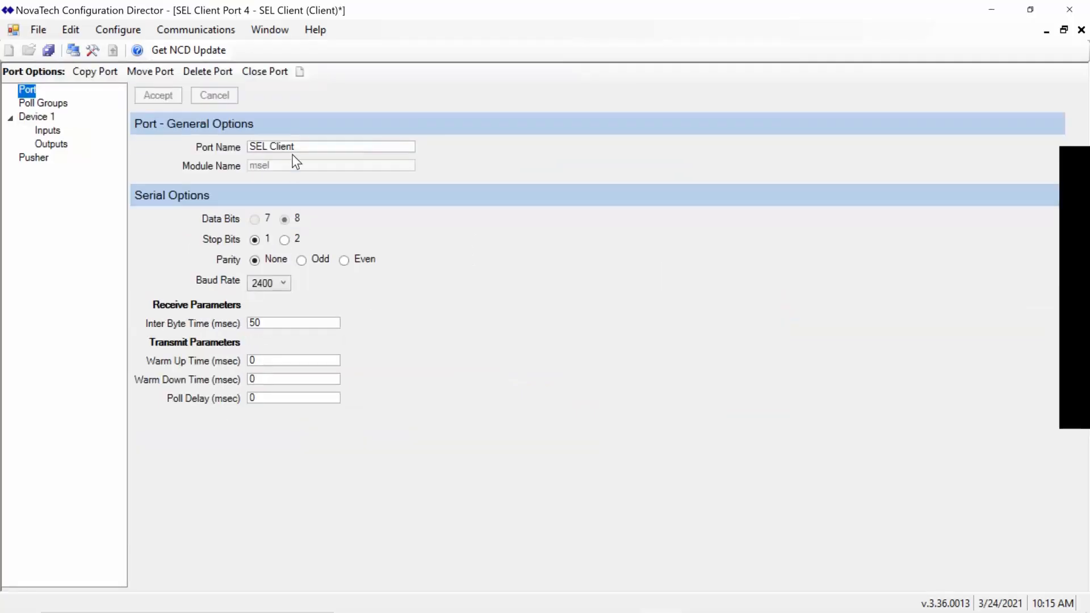
pyautogui.moveTo(304, 148); pyautogui.dragTo(208, 147)
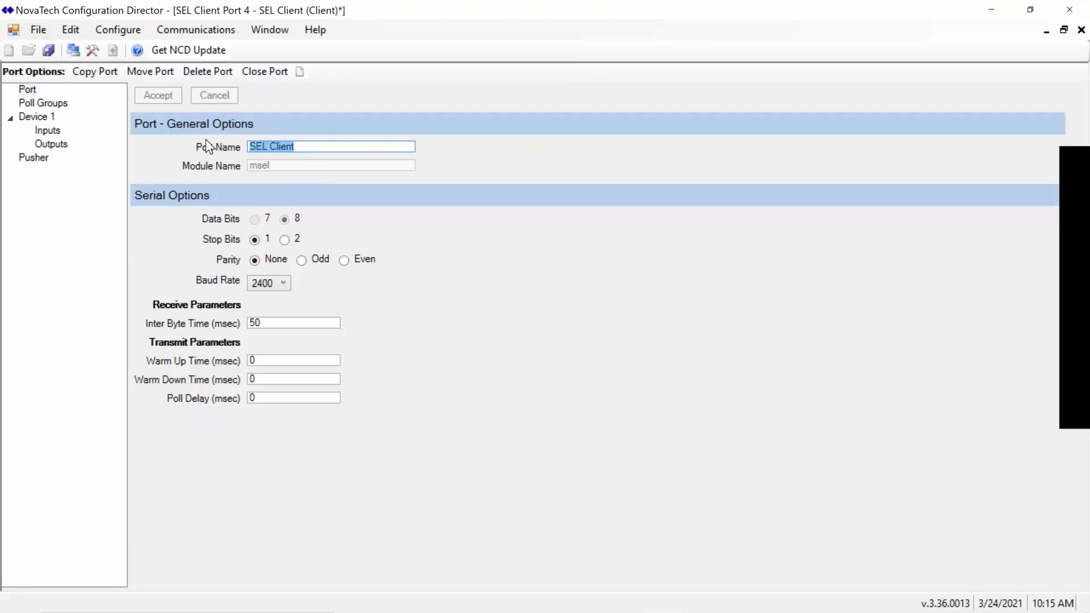
pyautogui.click(40, 121)
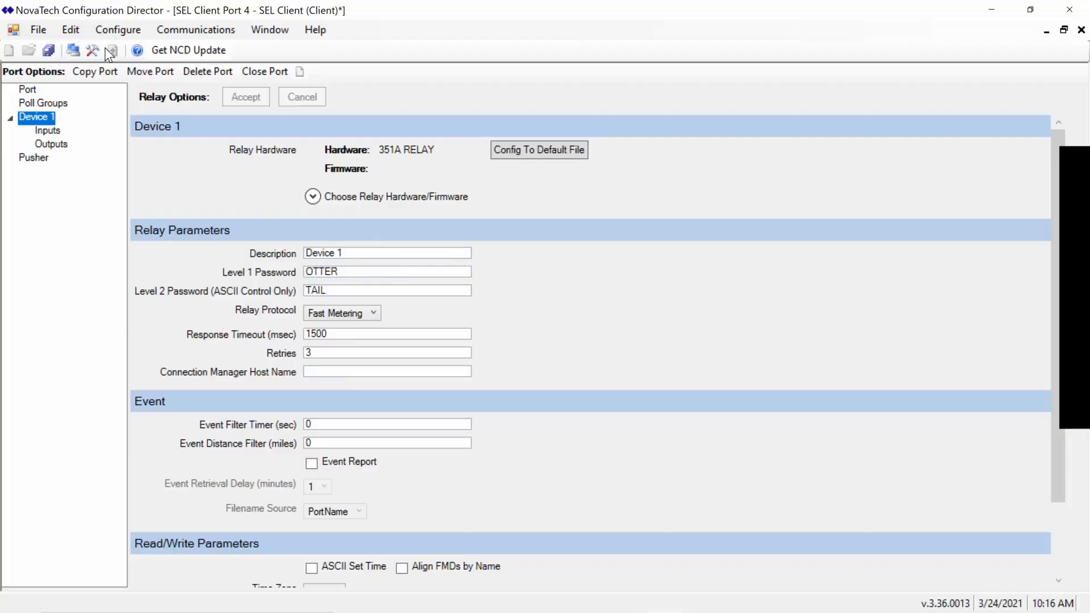
# Return to the Port 3 SEL Client, set its baud rate to AutoBaud and accept the change
pyautogui.click(116, 29)
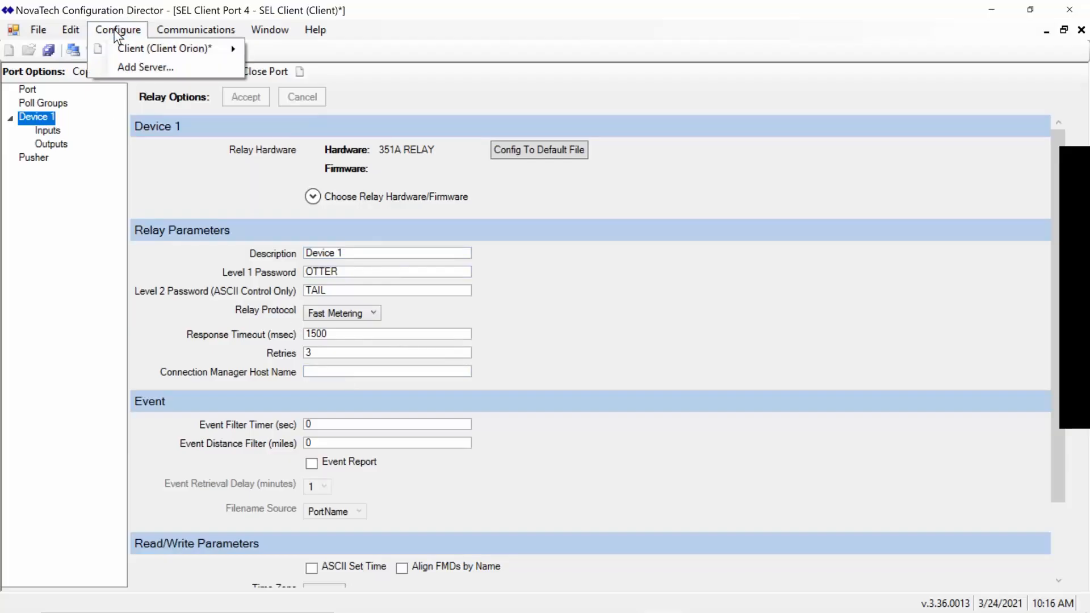
pyautogui.moveTo(149, 42)
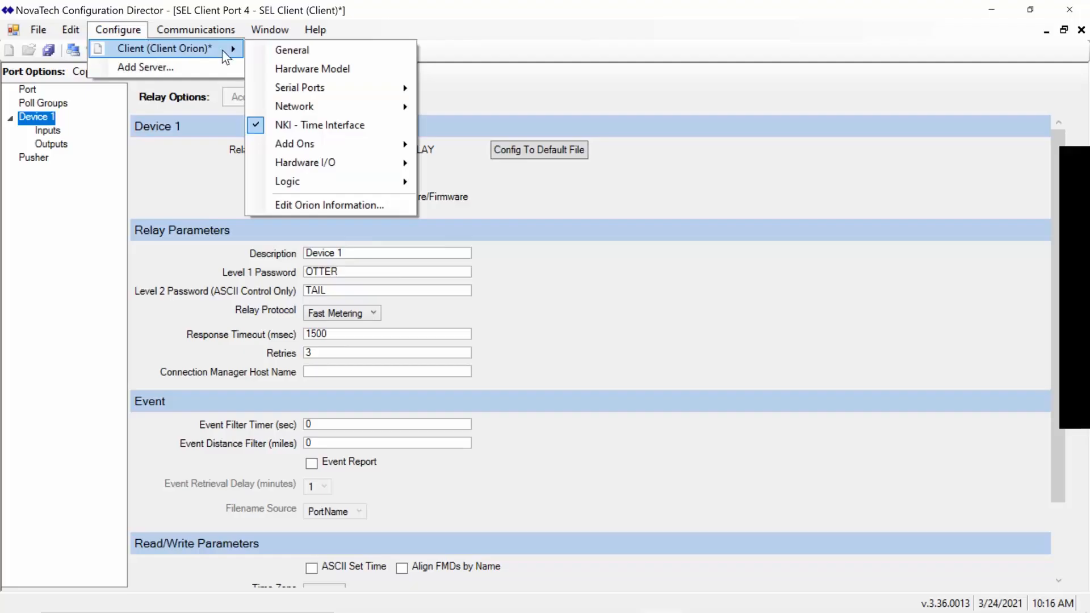
pyautogui.moveTo(307, 86)
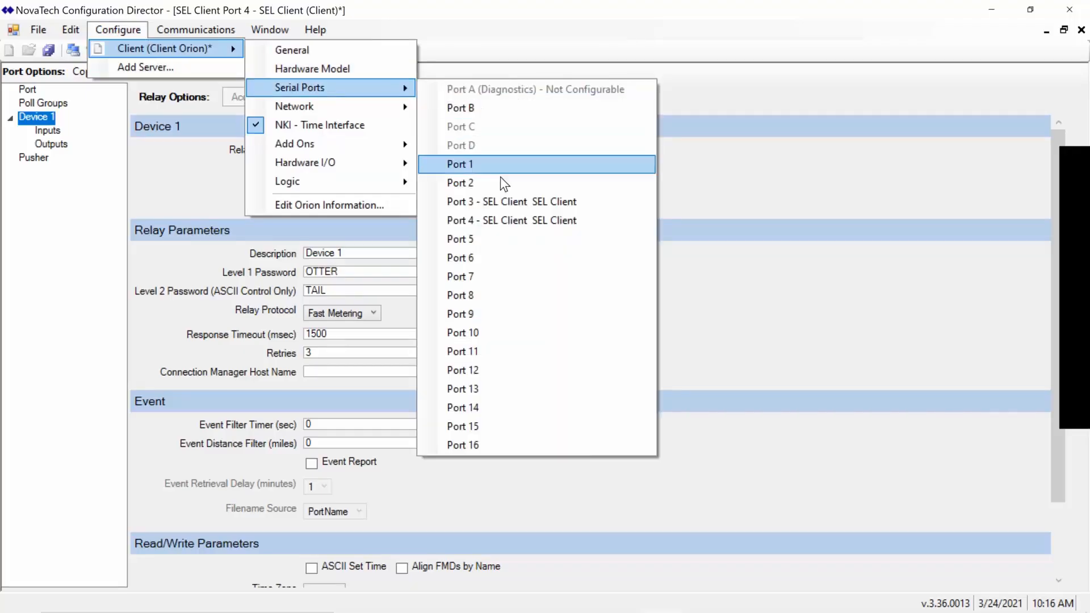
pyautogui.click(478, 203)
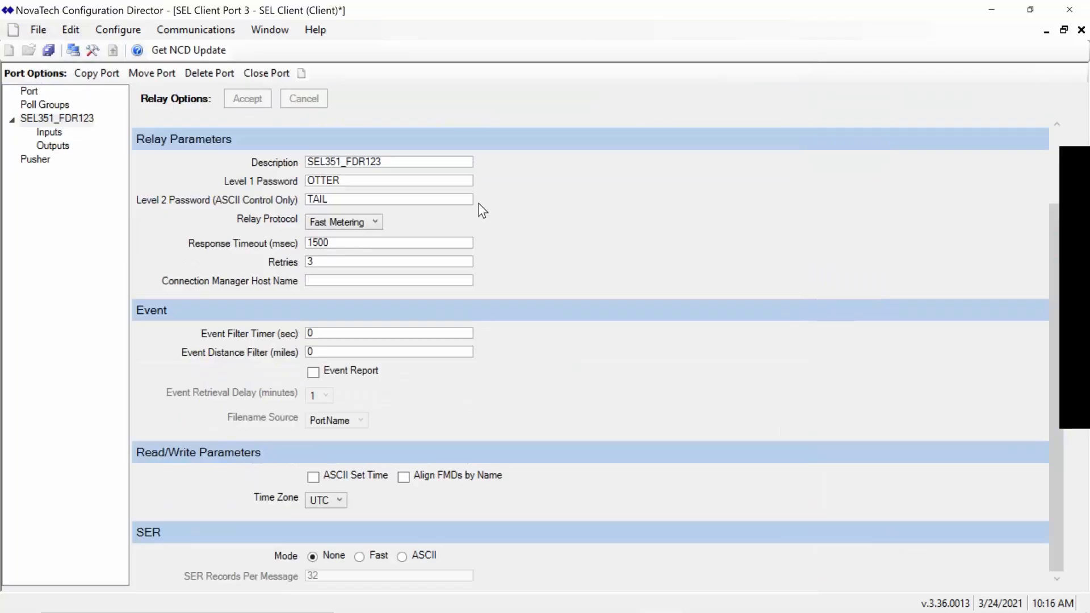
pyautogui.click(30, 92)
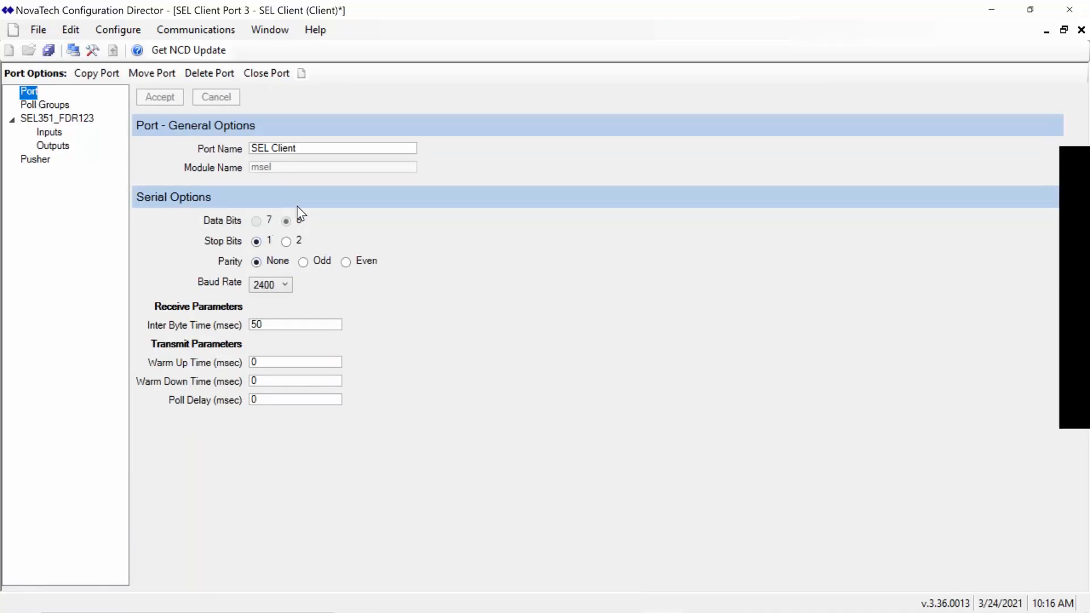
pyautogui.click(270, 287)
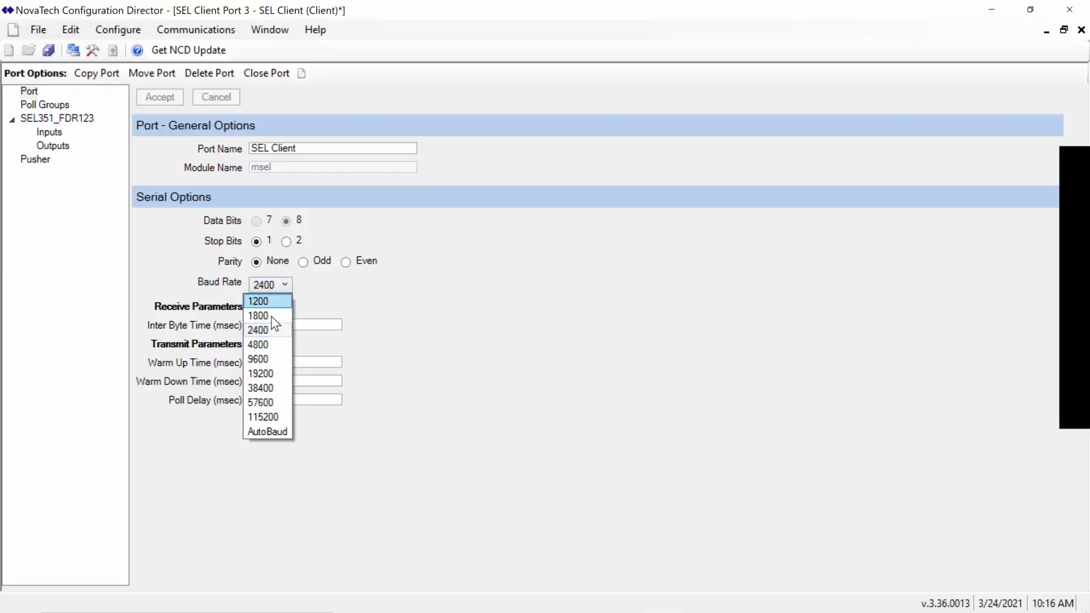
pyautogui.click(279, 432)
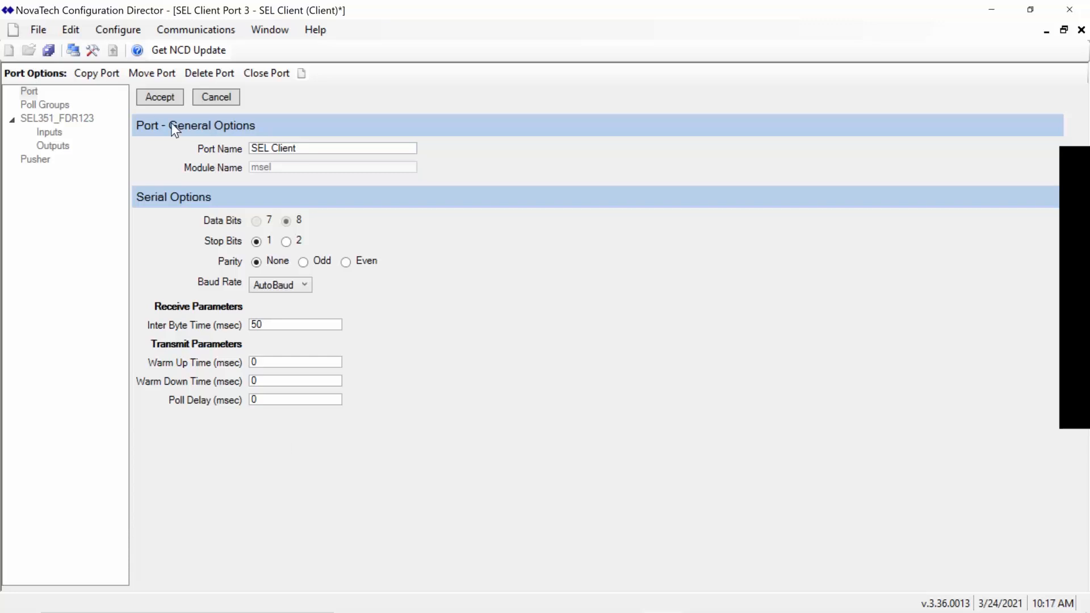
pyautogui.click(156, 101)
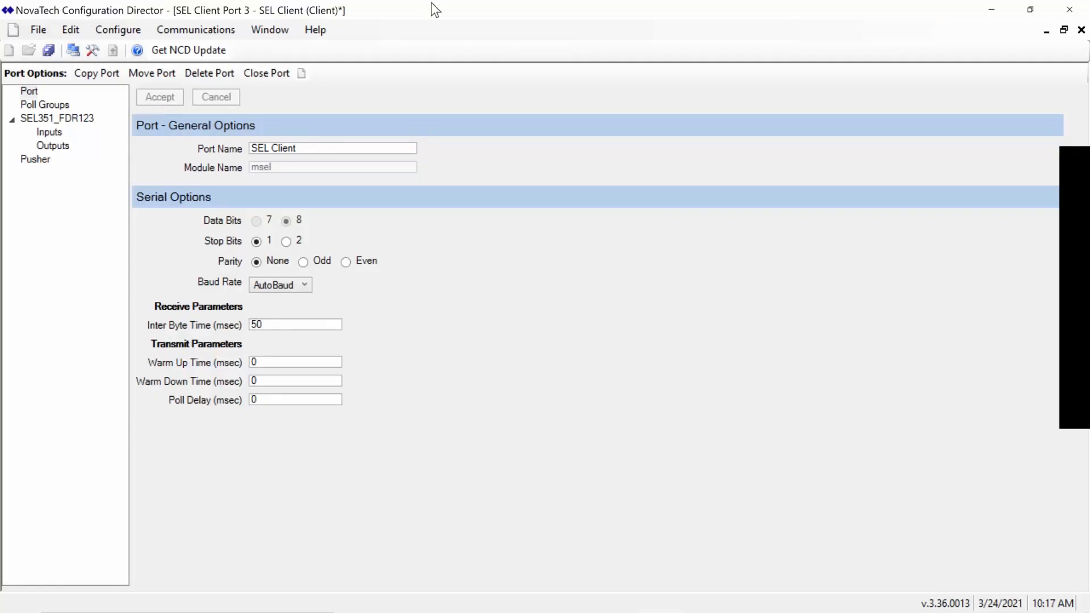
# Close Port 3, set the baud rate of the Port 4 SEL Client to AutoBaud and accept the change
pyautogui.click(283, 71)
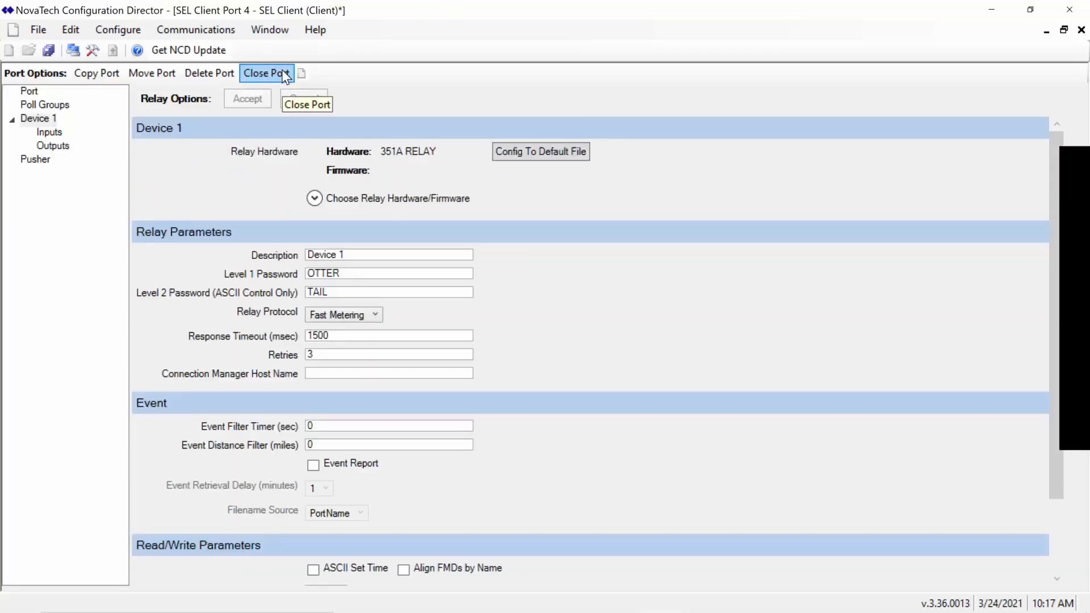
pyautogui.click(29, 91)
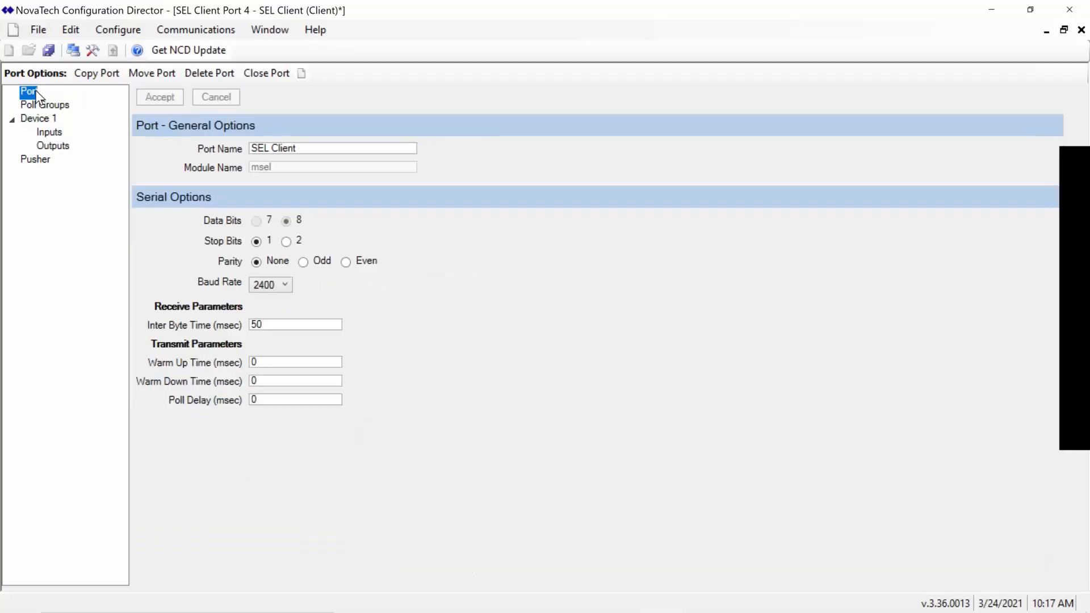
pyautogui.click(278, 285)
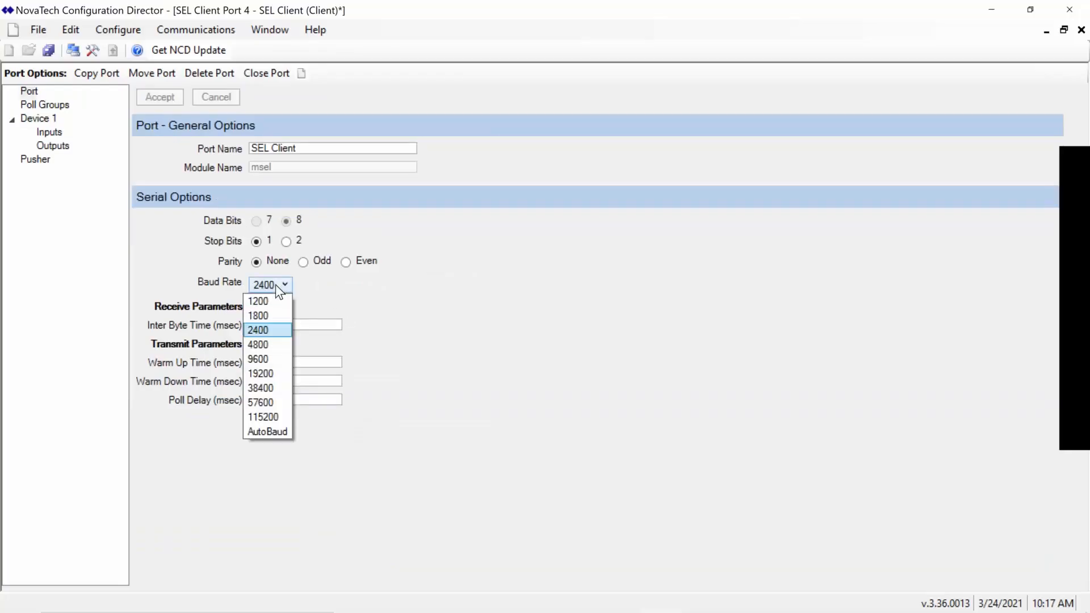
pyautogui.click(261, 433)
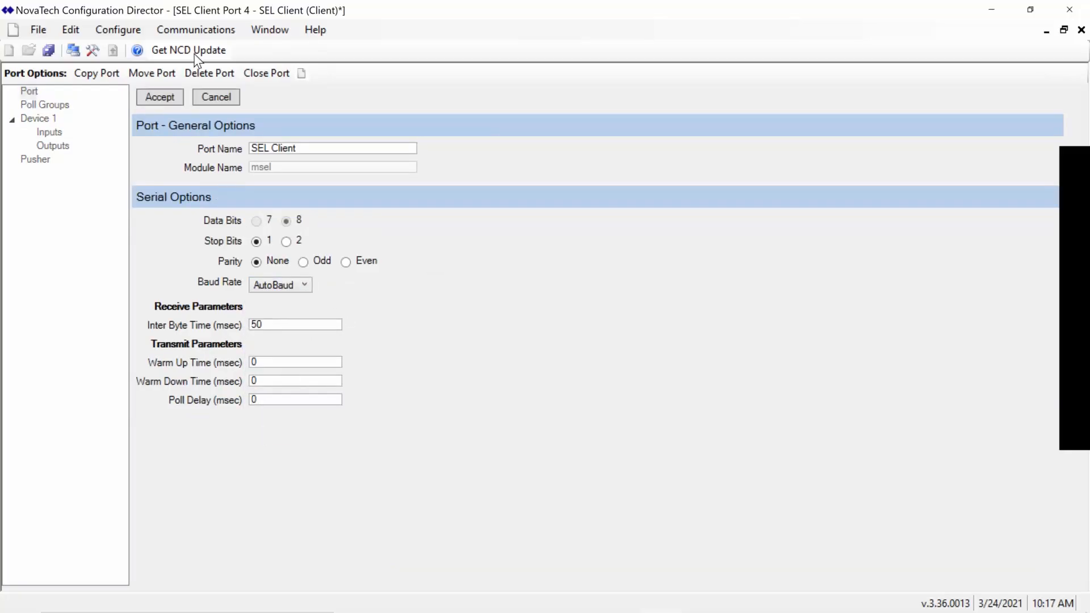
pyautogui.click(162, 99)
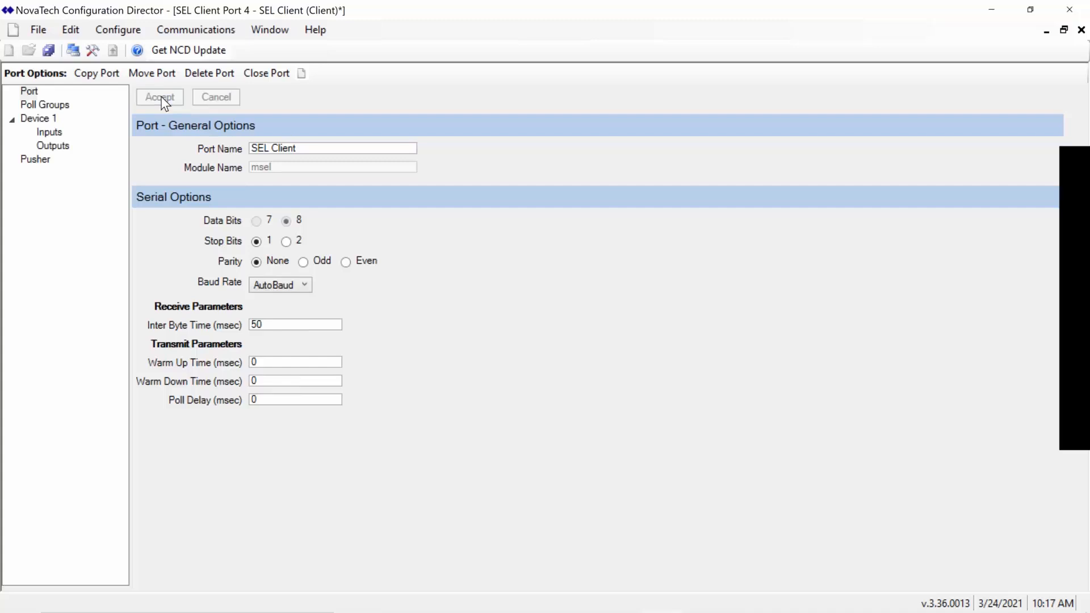
# Rename the Port 4 relay's Device 1 description to SEL351_FDR456 and confirm the device update
pyautogui.click(40, 119)
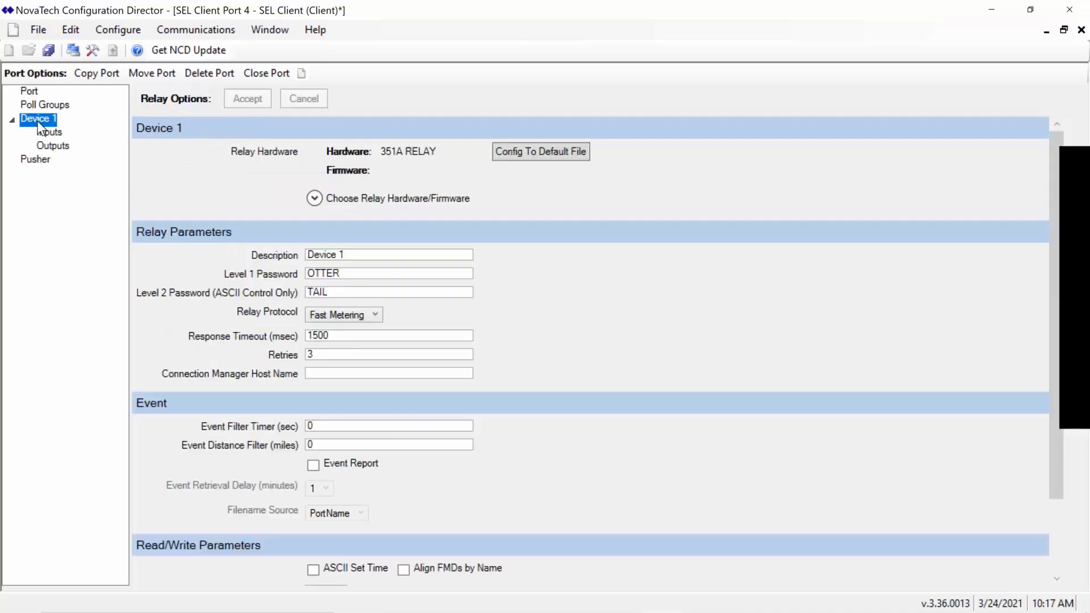
pyautogui.click(360, 257)
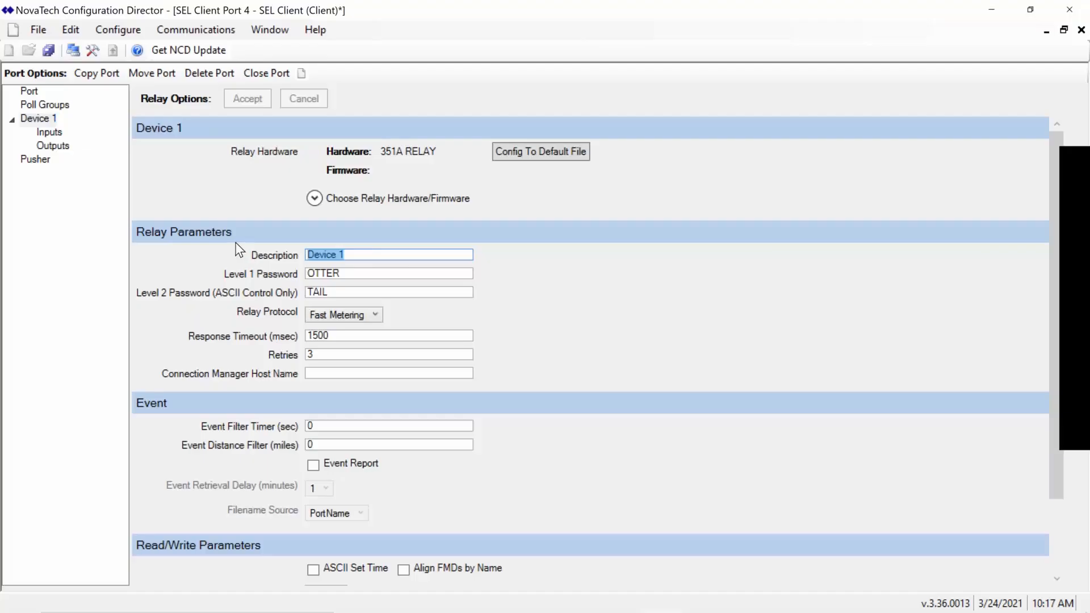
pyautogui.write('SEL#%')
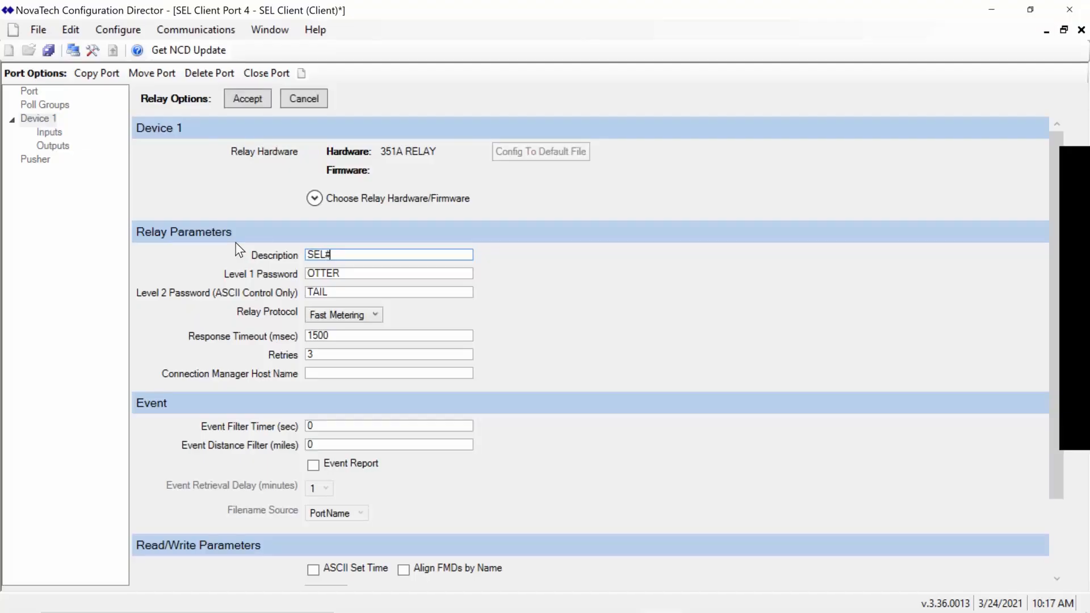
pyautogui.press('BackSpace')
pyautogui.press('BackSpace')
pyautogui.write('351_FDR456')
pyautogui.click(255, 101)
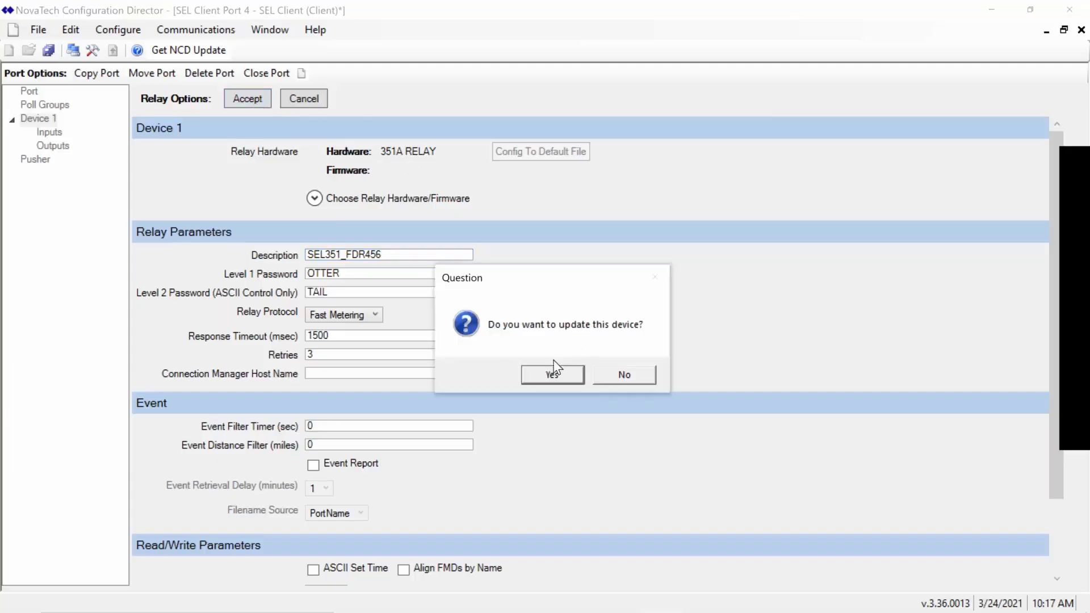
pyautogui.click(544, 375)
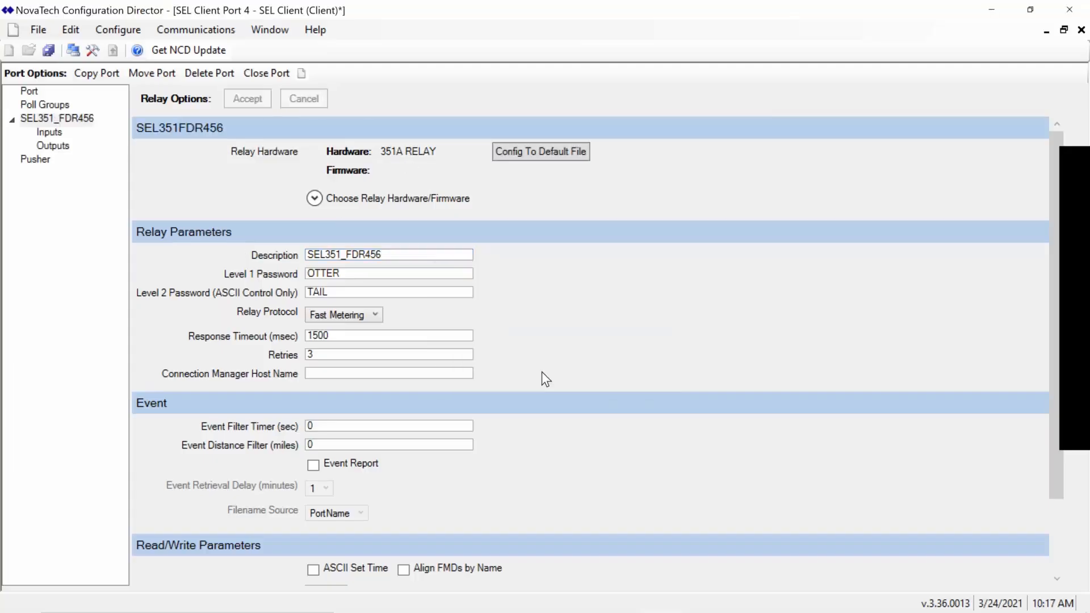
# Check the configured inputs and relay settings of SEL351_FDR456, and close the Port 4 configuration
pyautogui.click(50, 132)
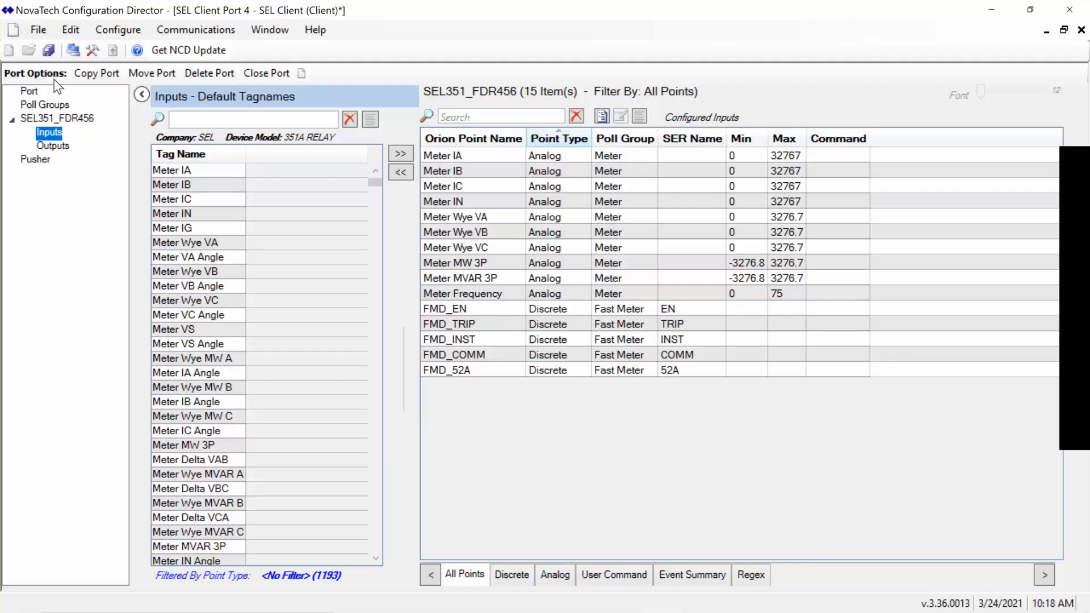
pyautogui.click(55, 123)
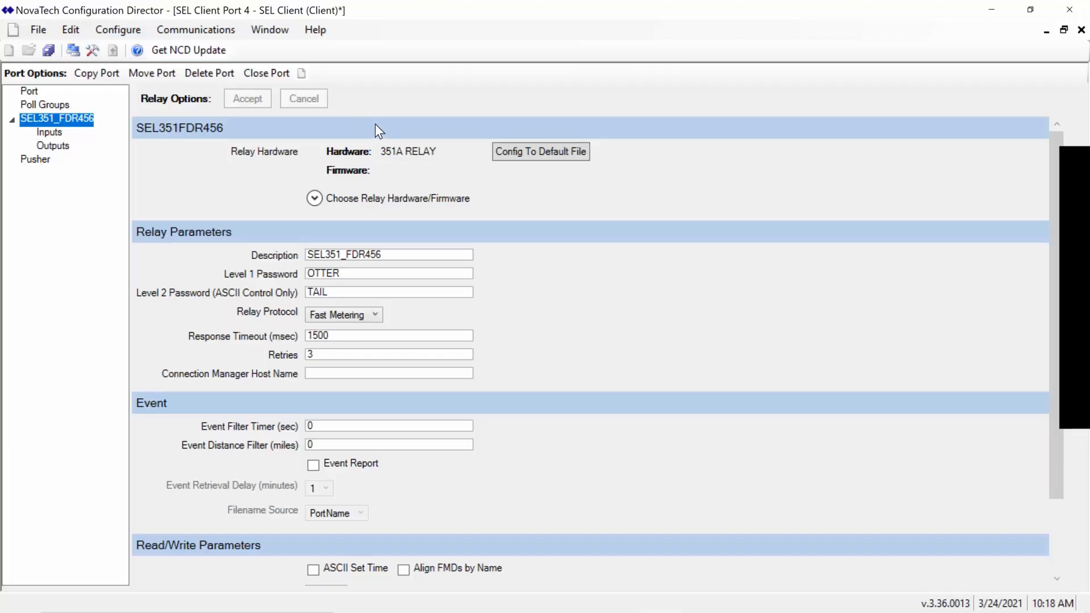
pyautogui.click(272, 79)
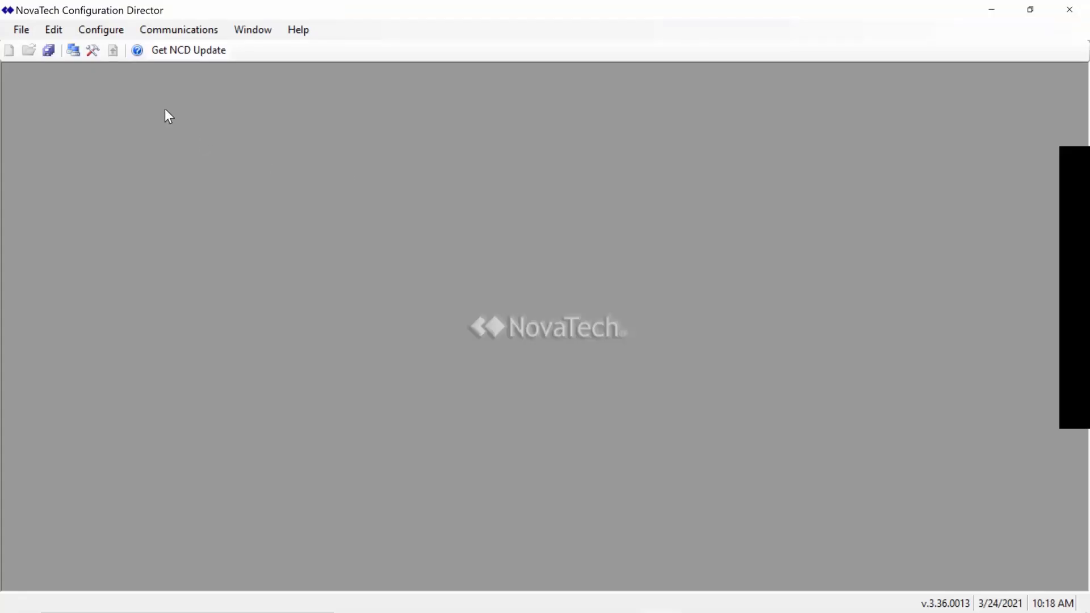
# Configure a new network port on the Client Orion with the DNP3 Client protocol
pyautogui.click(95, 35)
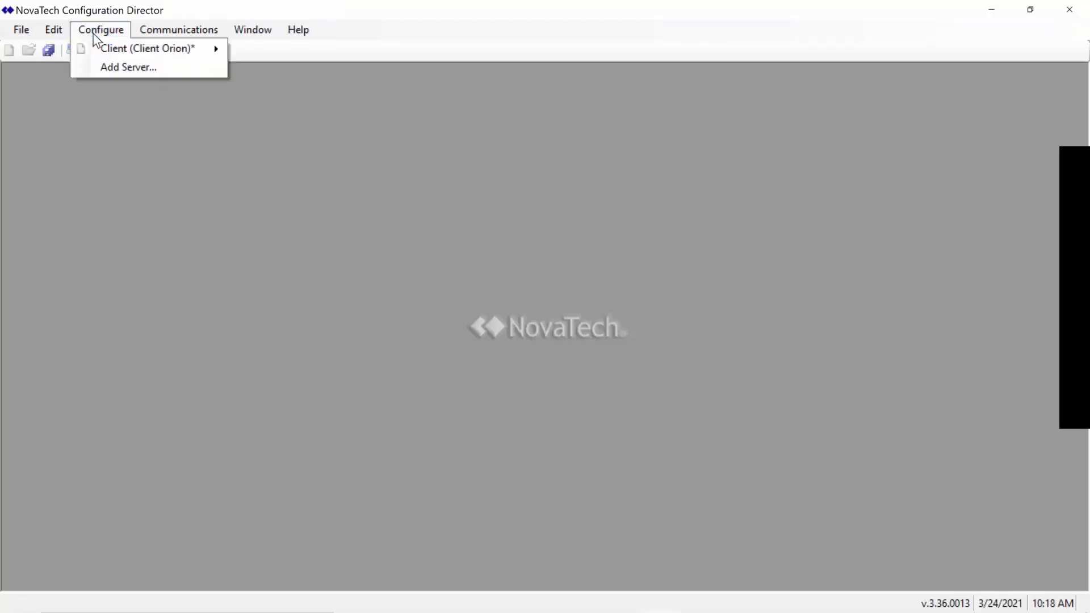
pyautogui.moveTo(104, 50)
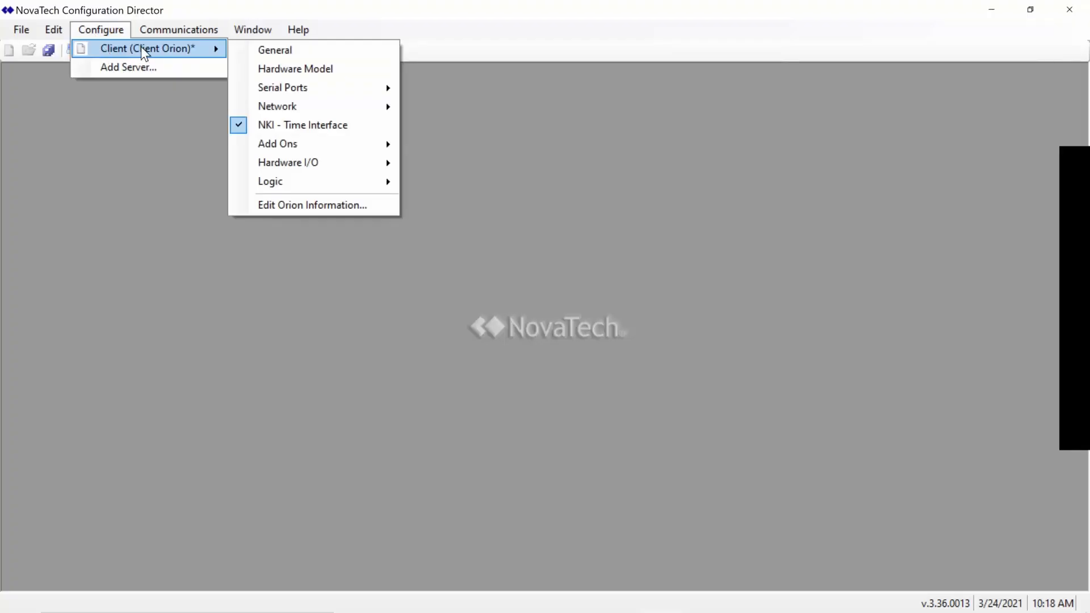
pyautogui.moveTo(310, 109)
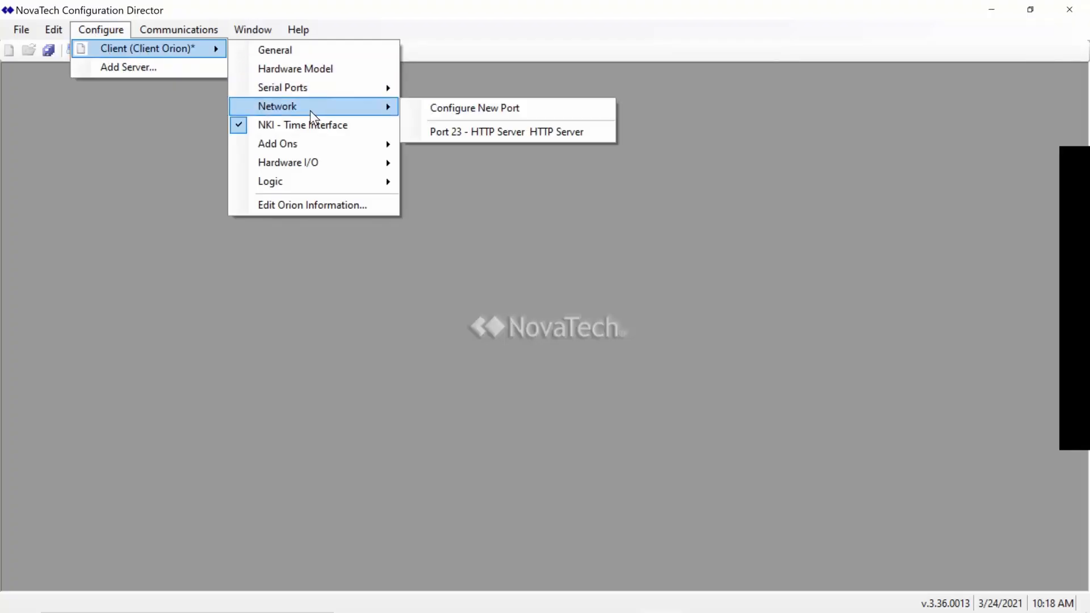
pyautogui.click(495, 118)
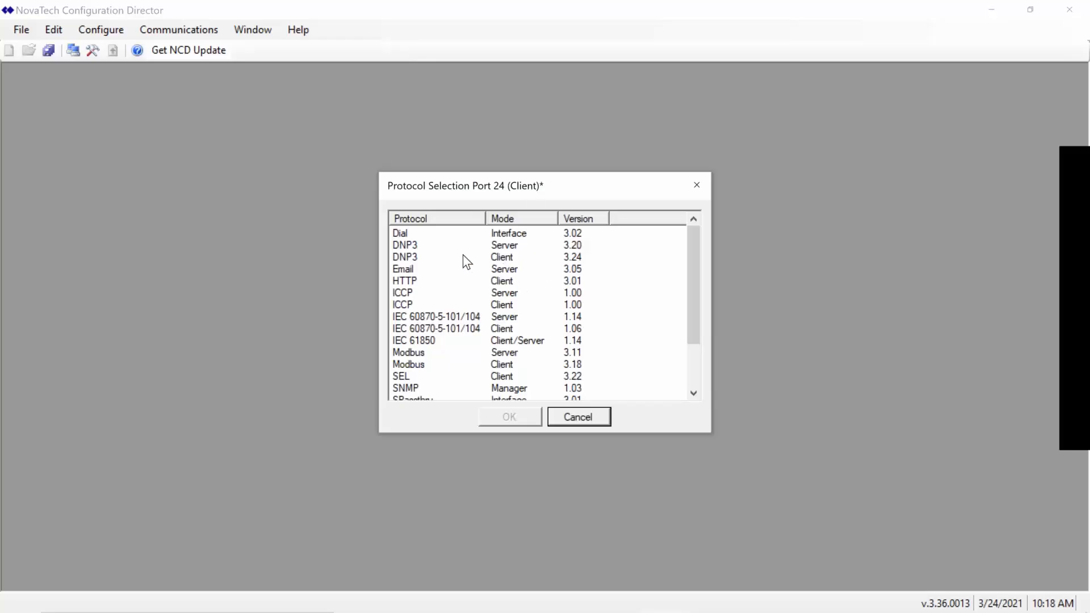
pyautogui.click(414, 256)
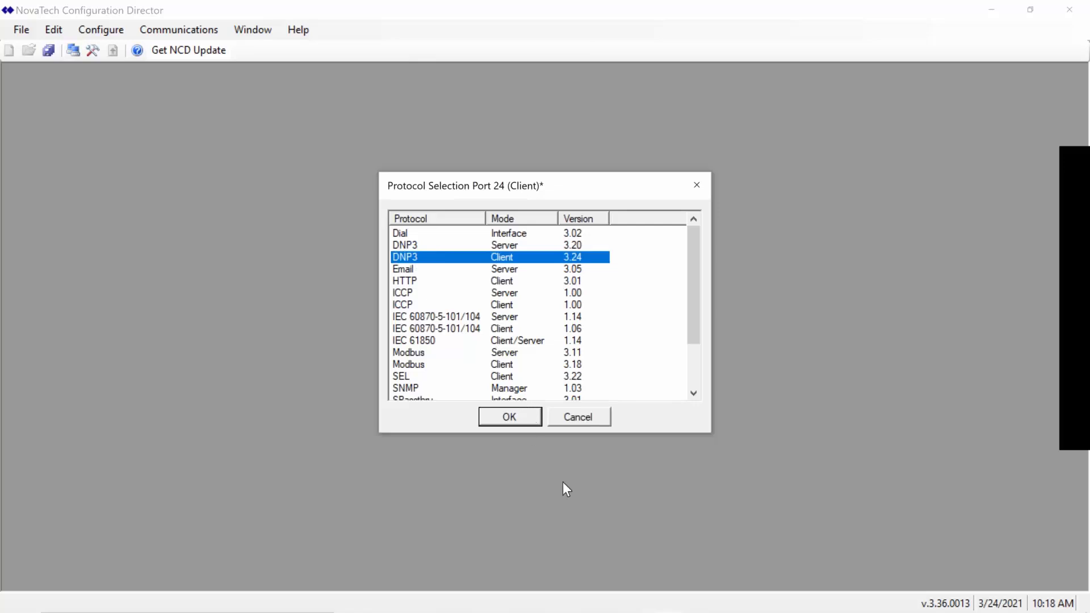
pyautogui.click(518, 421)
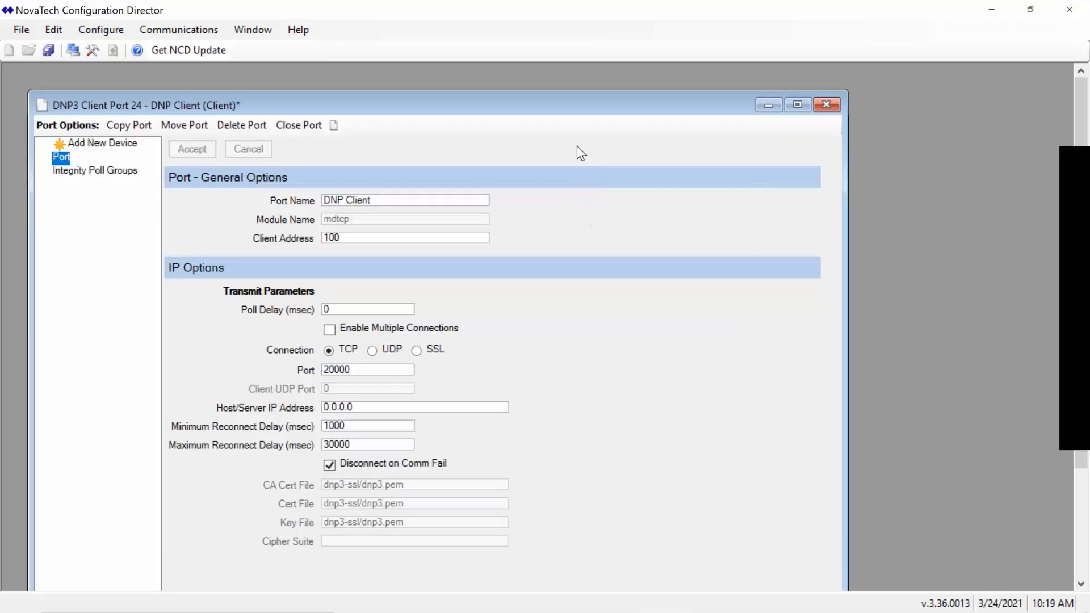
# Set the DNP Client port's Host/Server IP Address to 172.16.68.143 and accept the change
pyautogui.moveTo(588, 102); pyautogui.dragTo(648, 82)
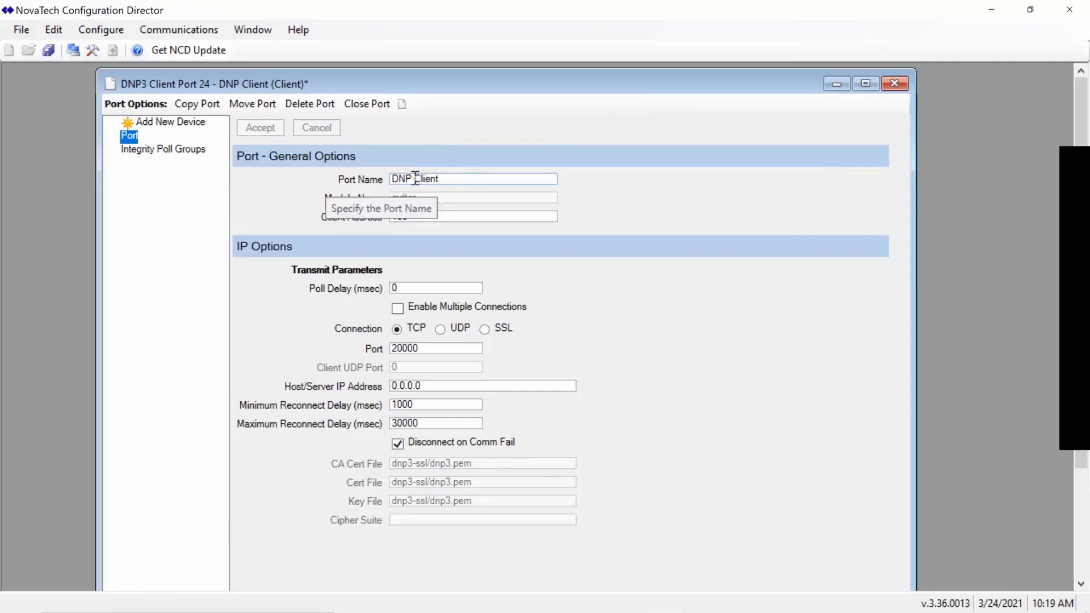
pyautogui.doubleClick(404, 217)
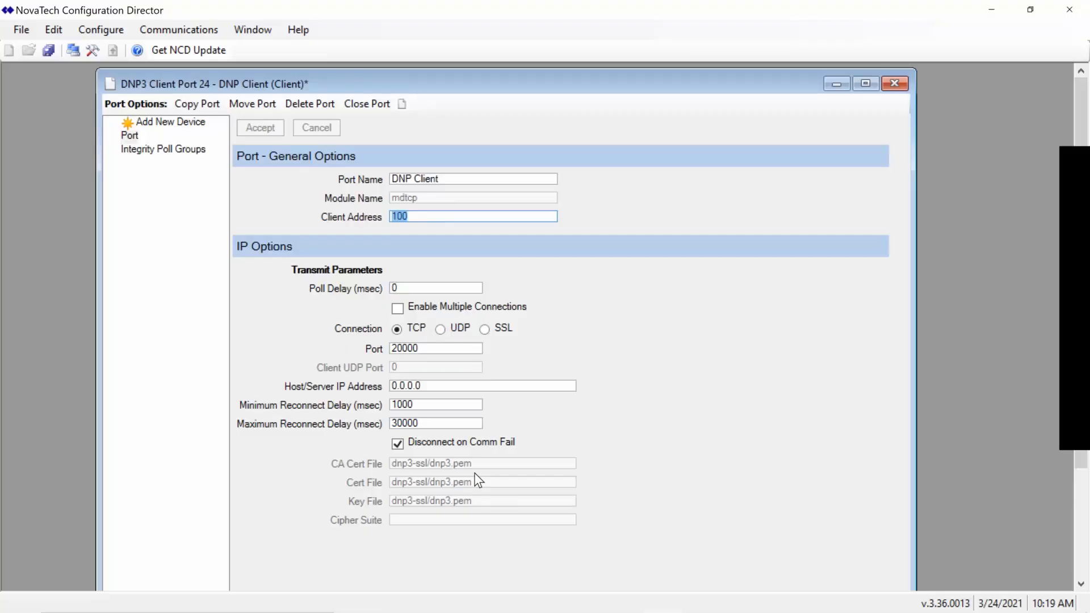
pyautogui.click(434, 389)
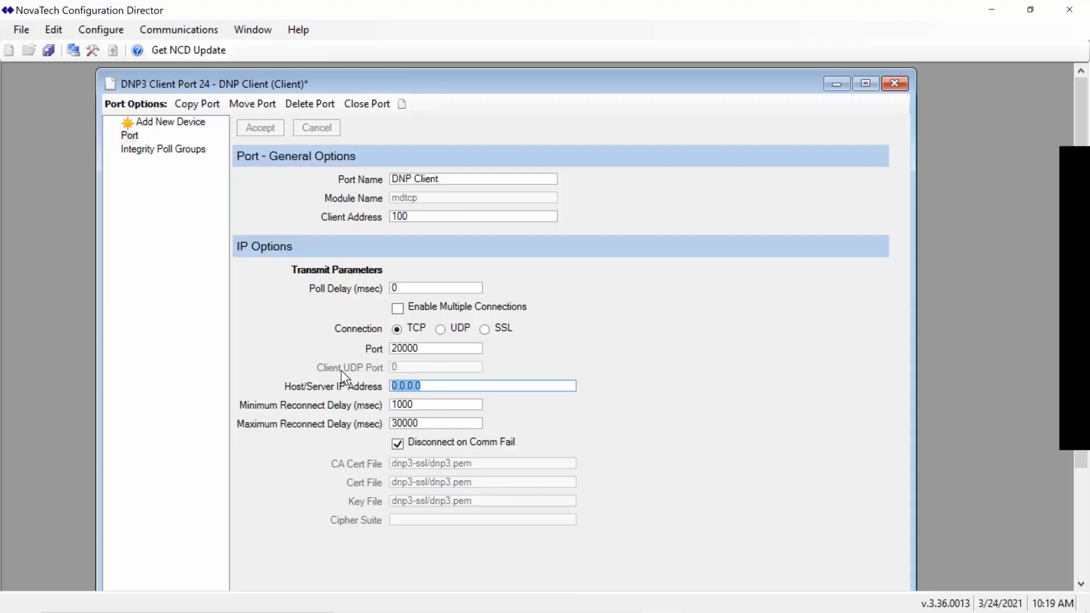
pyautogui.write('172')
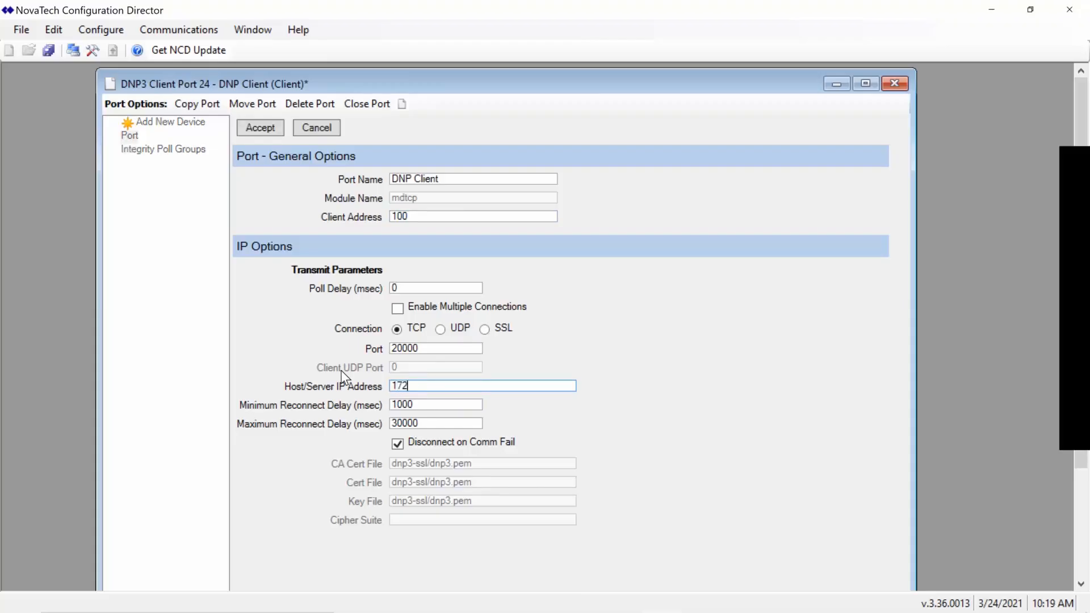
pyautogui.write('.16.68.143')
pyautogui.click(277, 132)
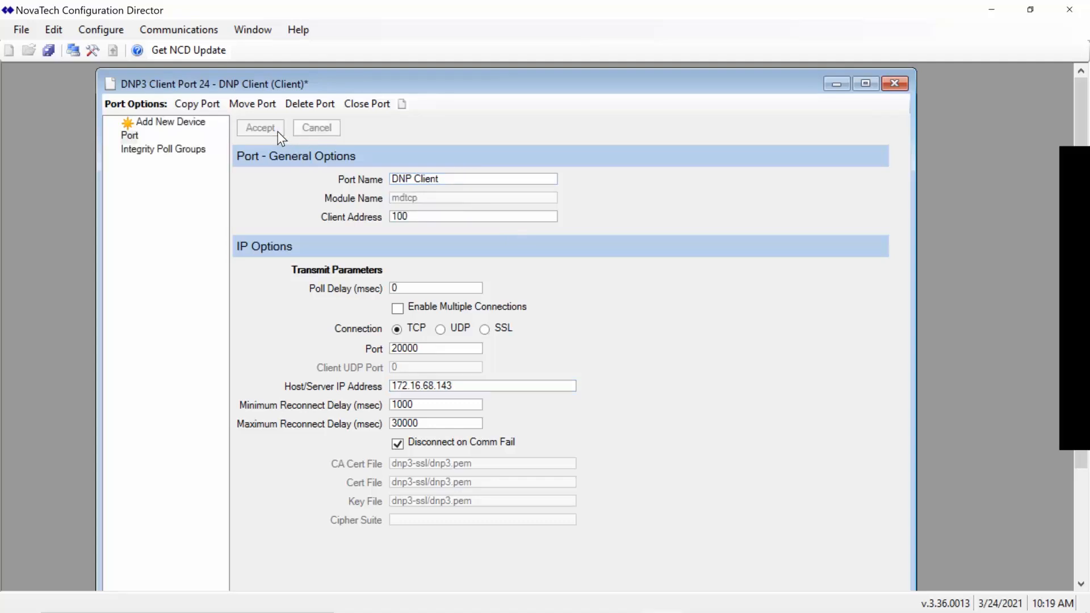
# Add a new device to the DNP Client port as a Bitronics M650 Standard and confirm the update
pyautogui.click(193, 131)
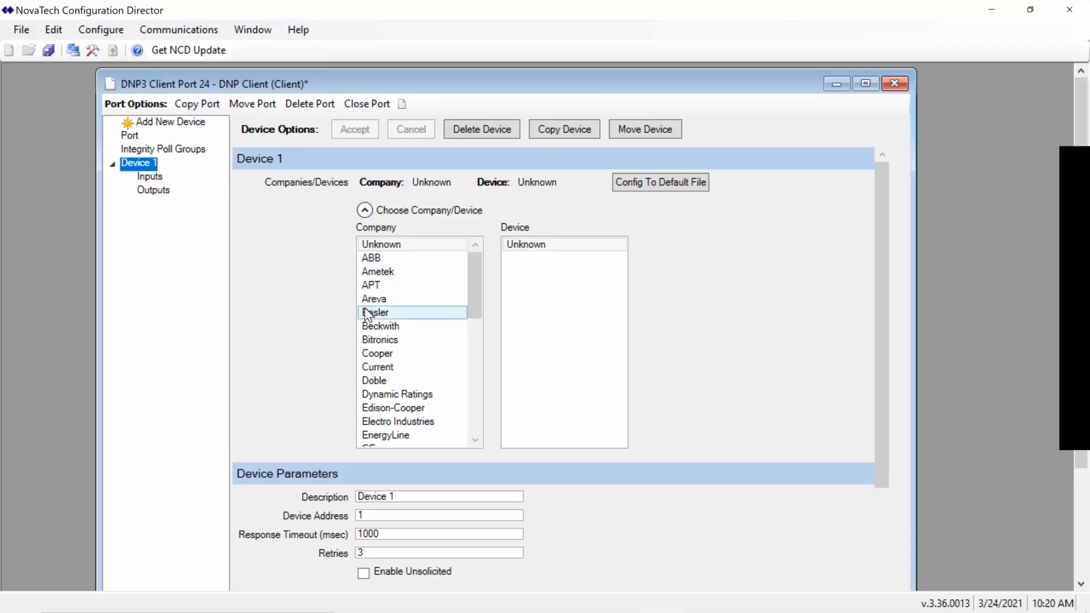
pyautogui.click(372, 340)
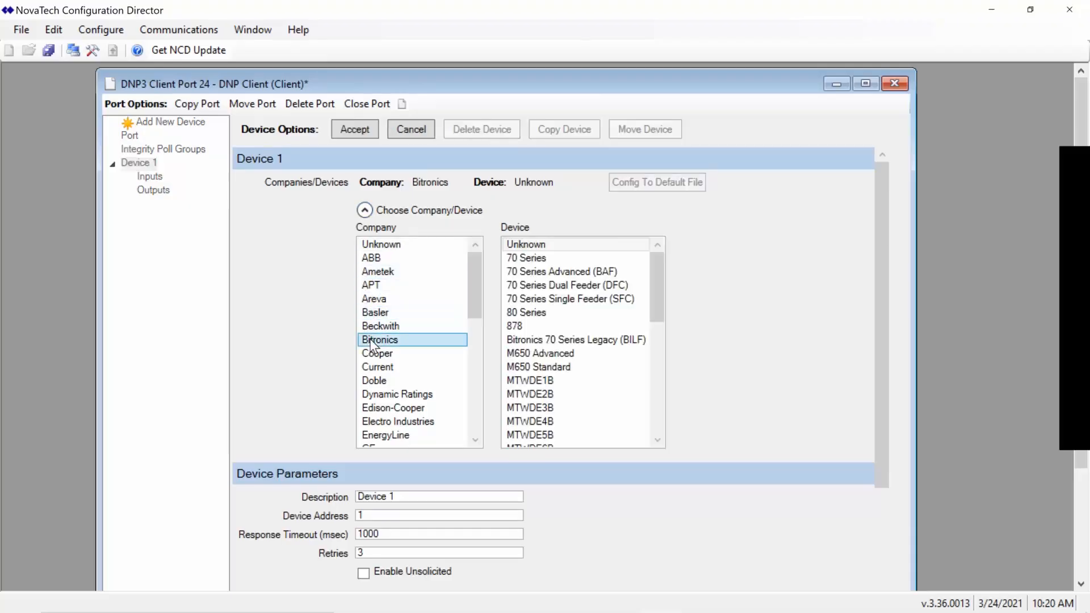
pyautogui.click(522, 367)
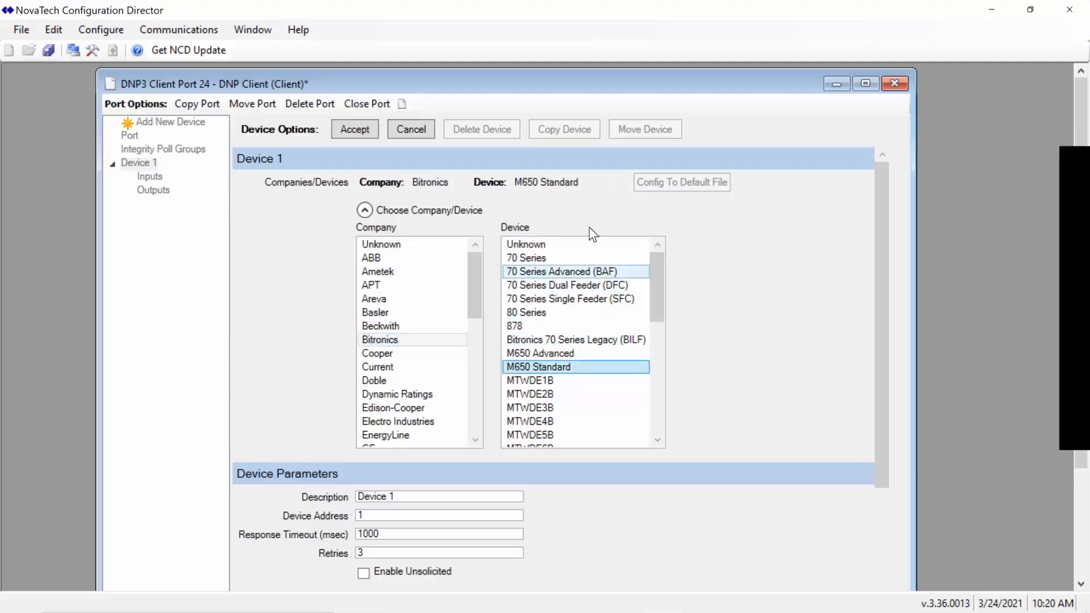
pyautogui.click(345, 133)
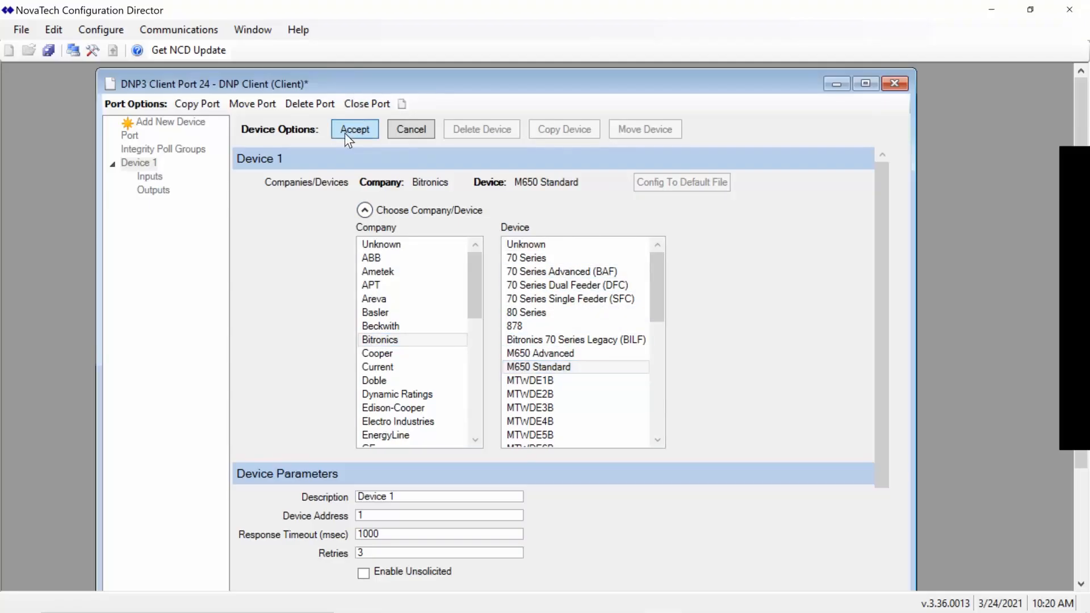
pyautogui.click(568, 377)
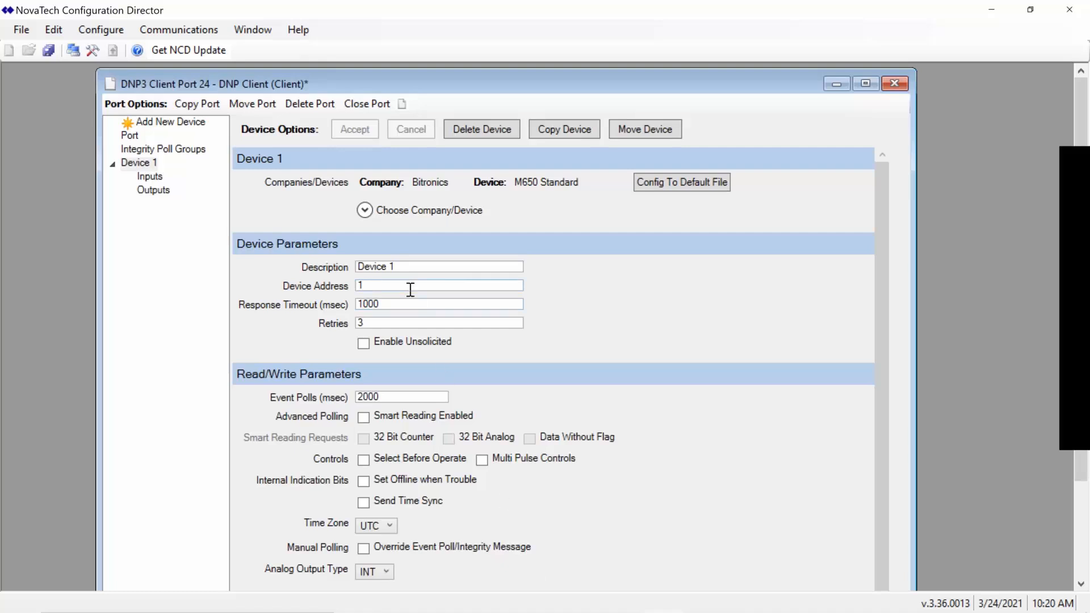
# Set the new DNP3 device's description to M650_Meter
pyautogui.moveTo(396, 267); pyautogui.dragTo(334, 259)
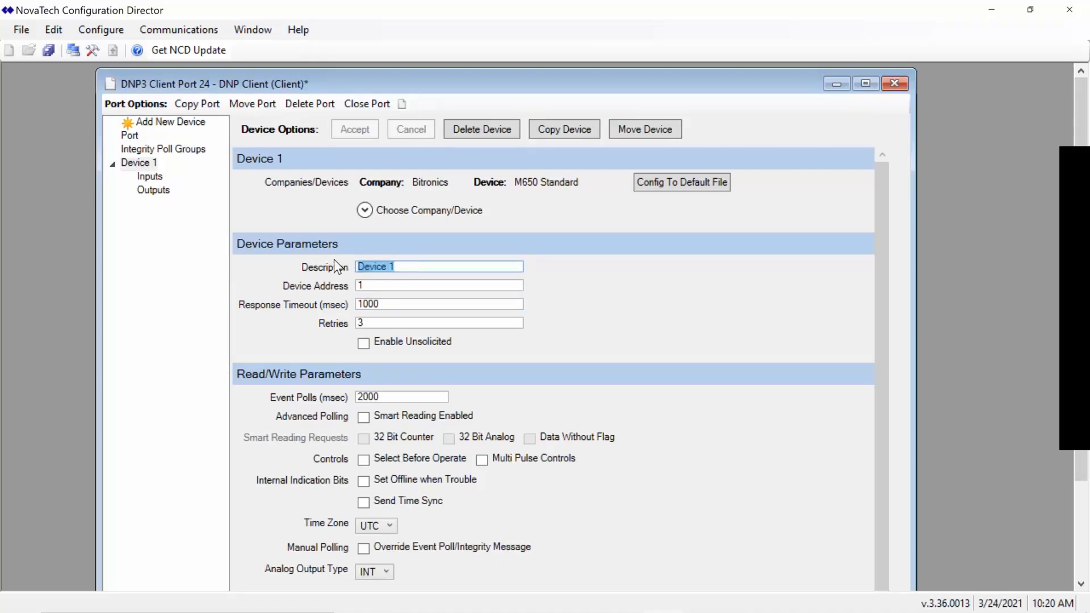
pyautogui.write('M650_Meter')
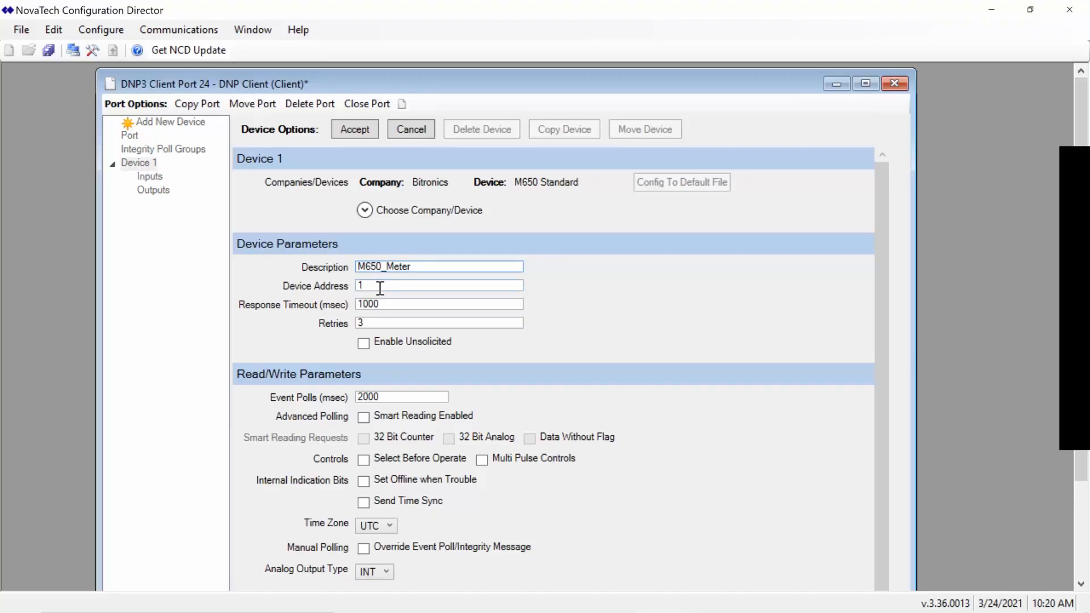
pyautogui.press('Tab')
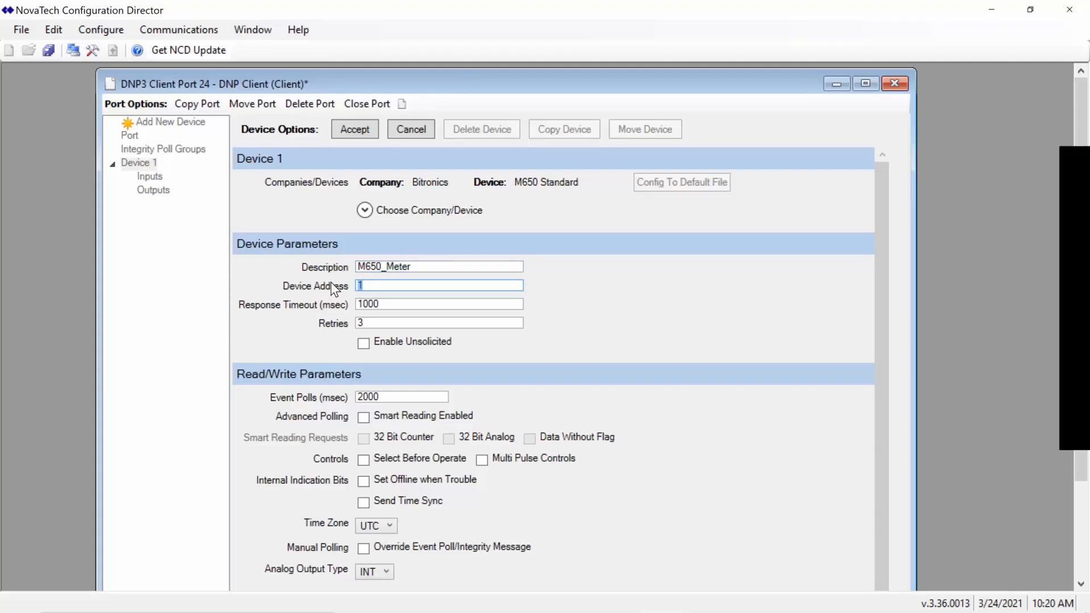
pyautogui.click(373, 285)
pyautogui.scroll(-3, 584, 349)
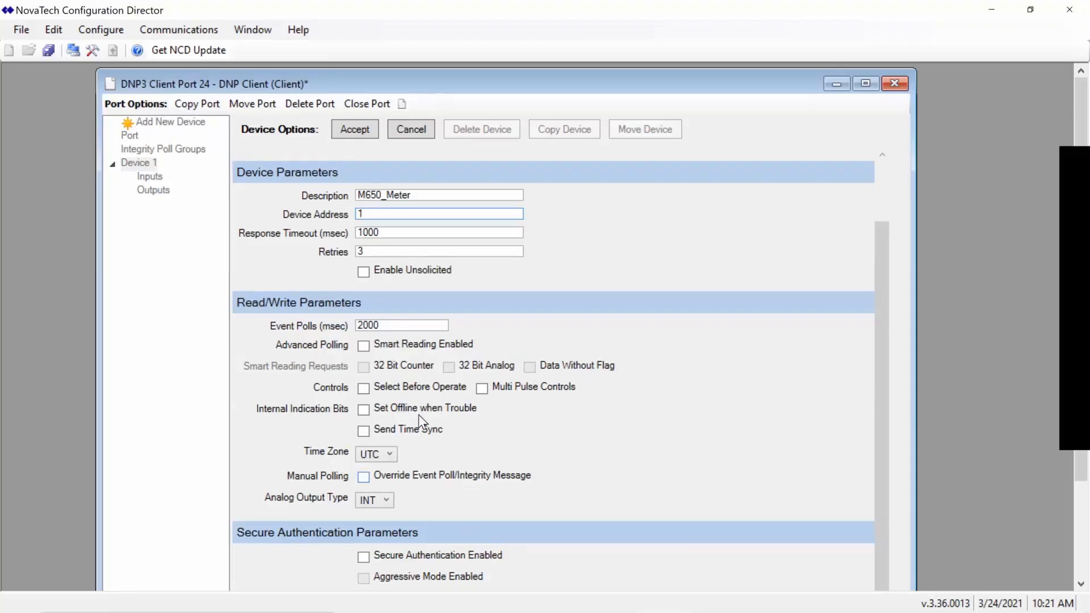
pyautogui.click(363, 346)
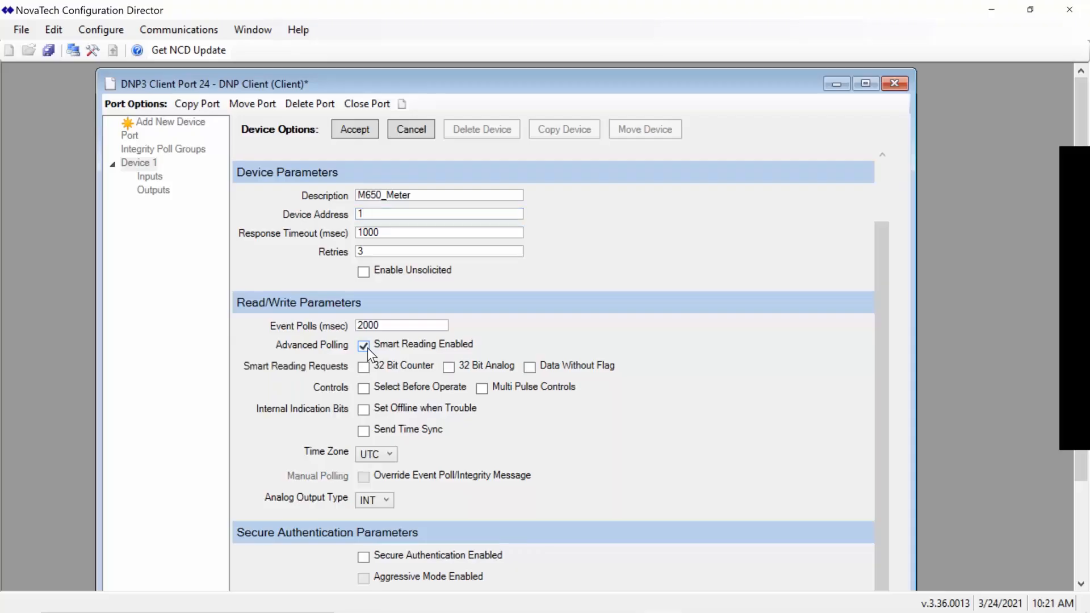
pyautogui.click(364, 366)
pyautogui.click(366, 347)
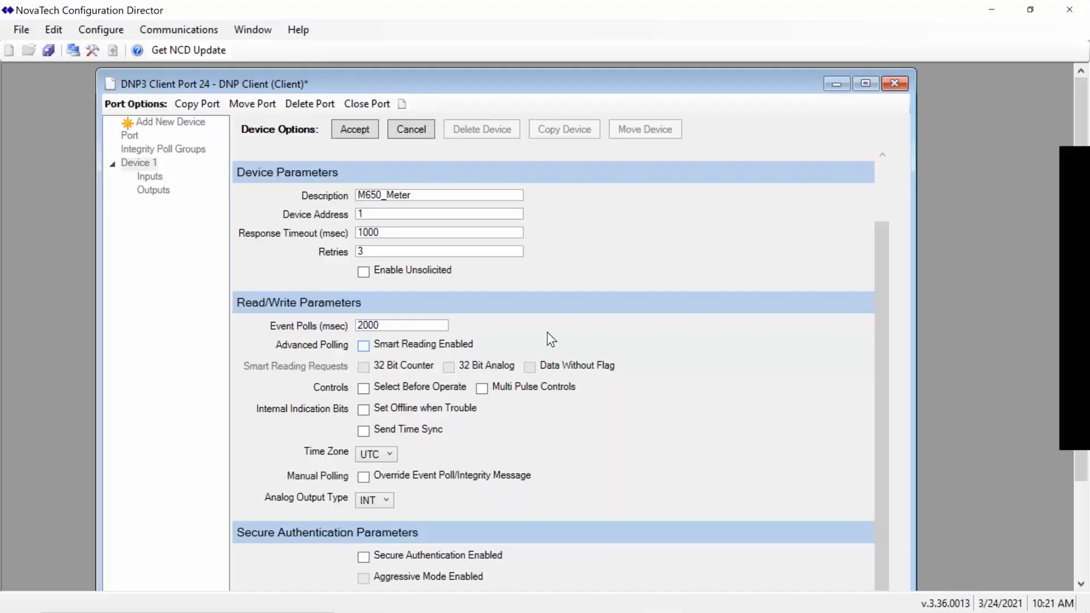
# Accept the M650_Meter device parameters and confirm updating the device
pyautogui.scroll(3, 683, 365)
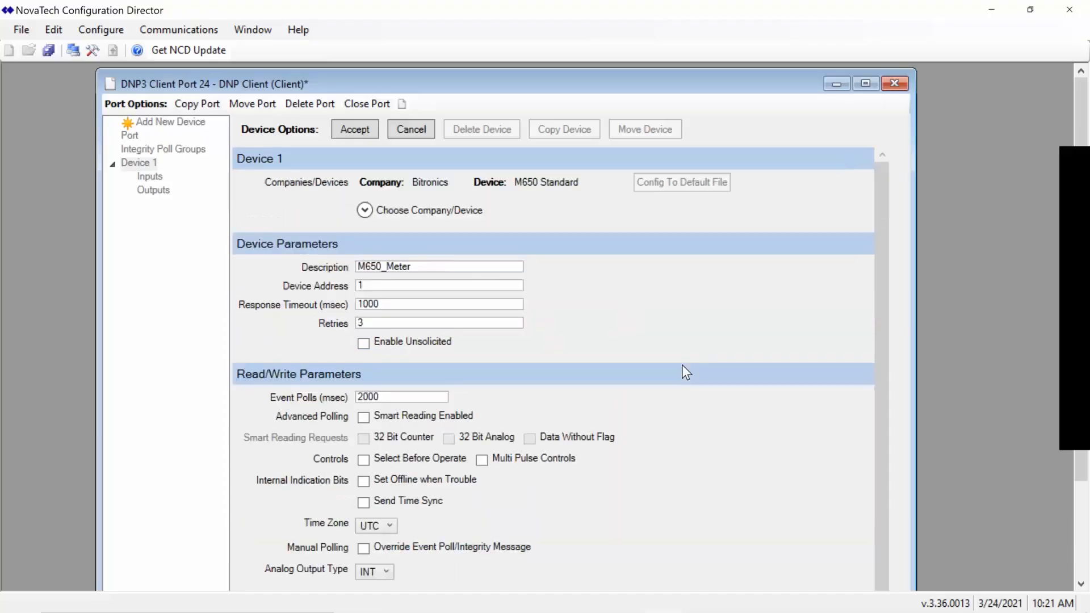
pyautogui.click(359, 131)
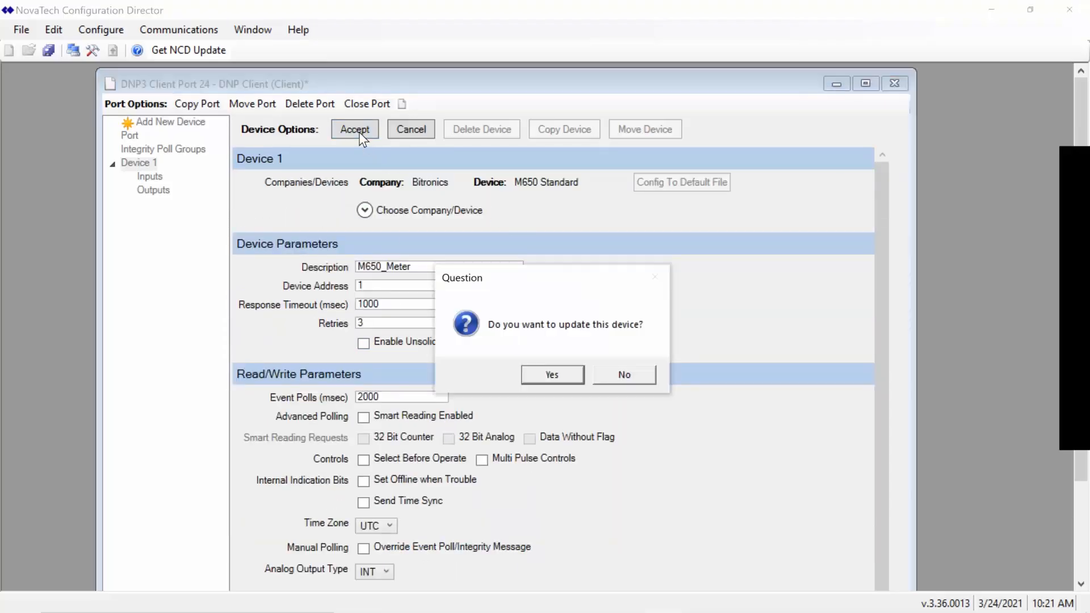
pyautogui.click(532, 376)
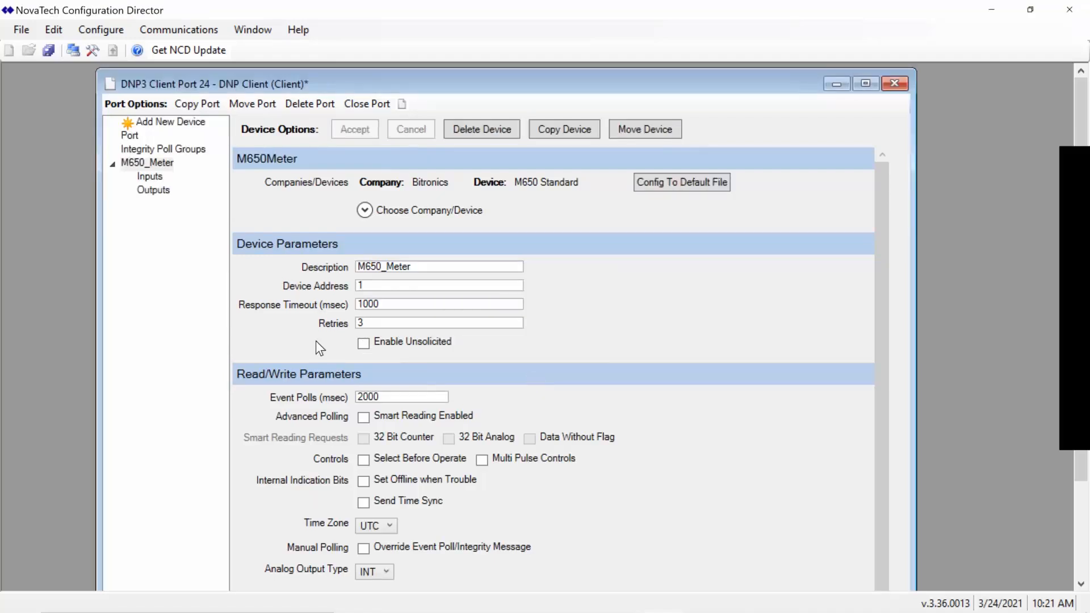
# Add the M650_Meter default input tags from Local Health Check 0 through Bus 1 Frequency to its configured inputs
pyautogui.click(153, 179)
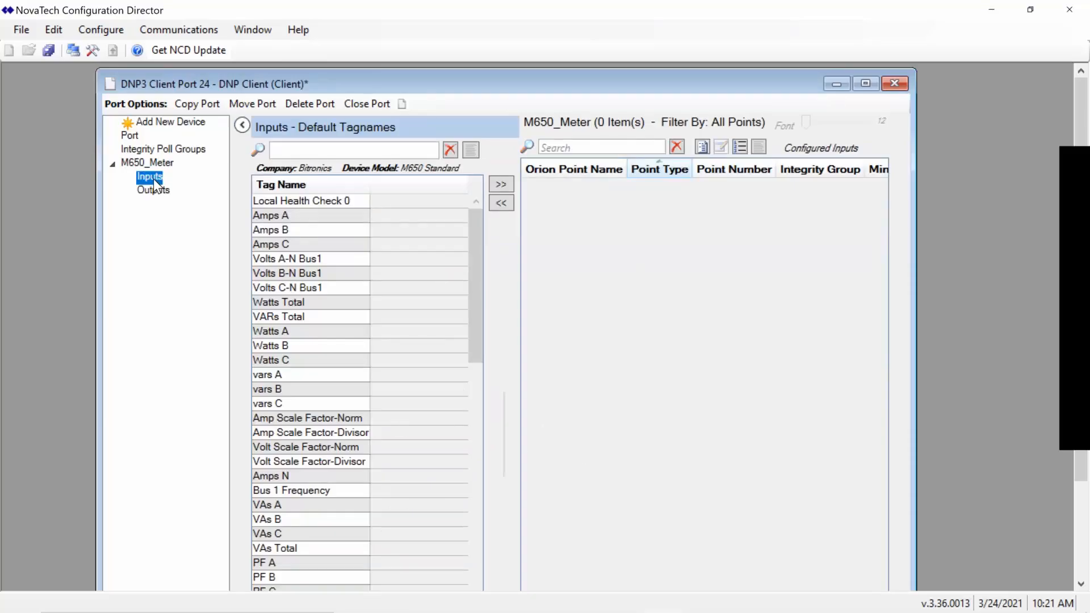
pyautogui.click(865, 85)
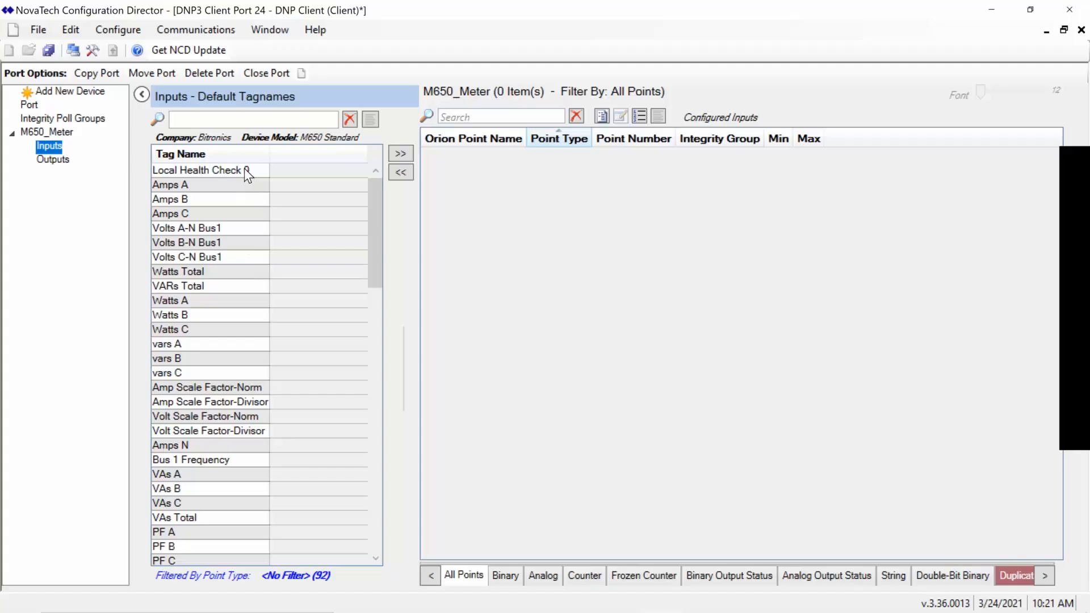
pyautogui.moveTo(244, 167); pyautogui.dragTo(250, 477)
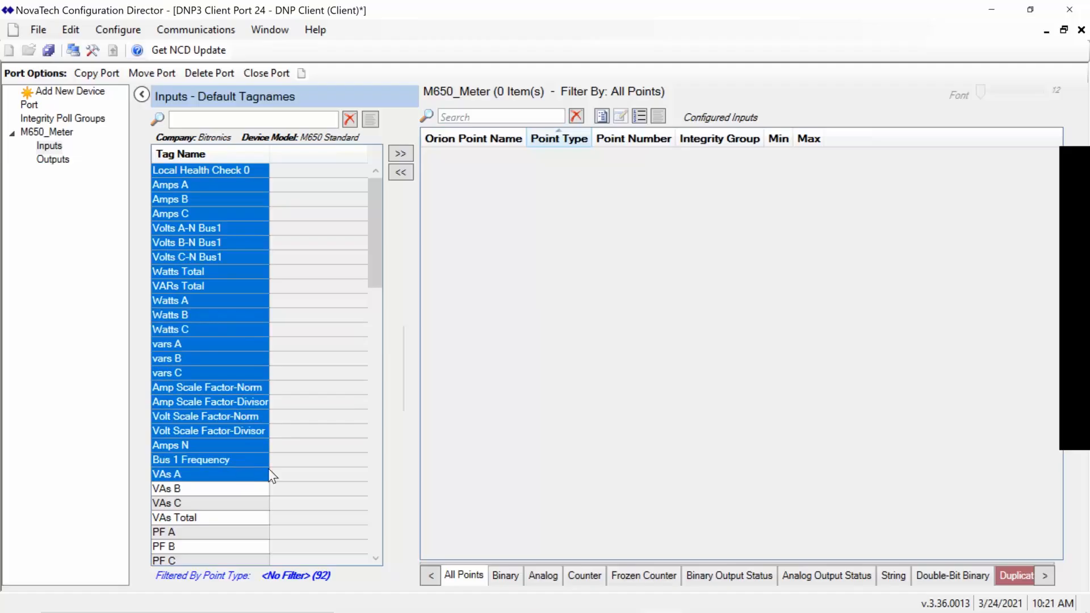
pyautogui.keyDown('ctrl'); pyautogui.click(174, 475); pyautogui.keyUp('ctrl')
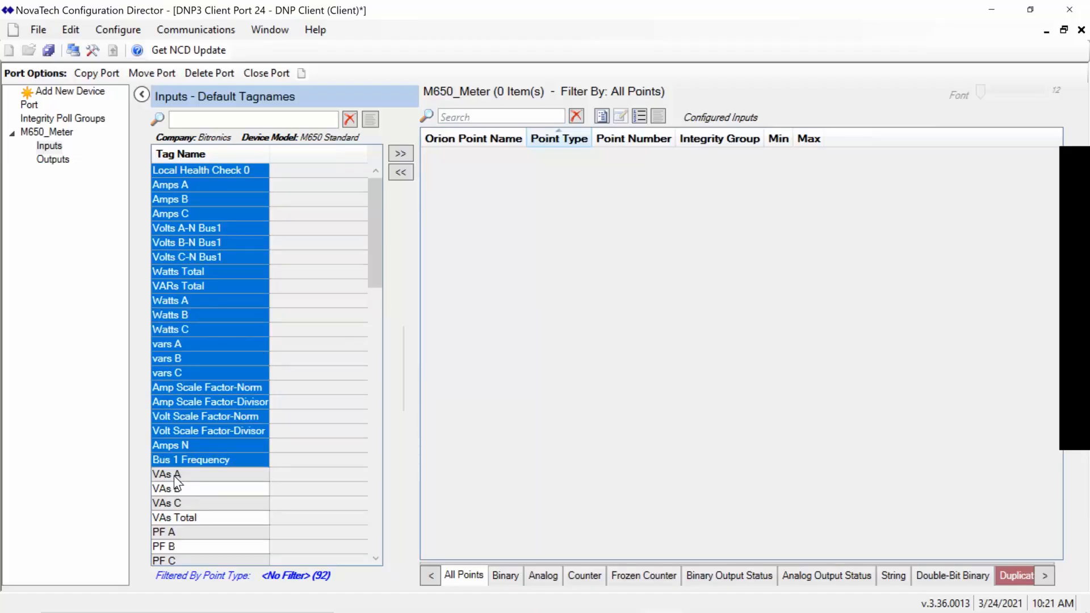
pyautogui.click(398, 155)
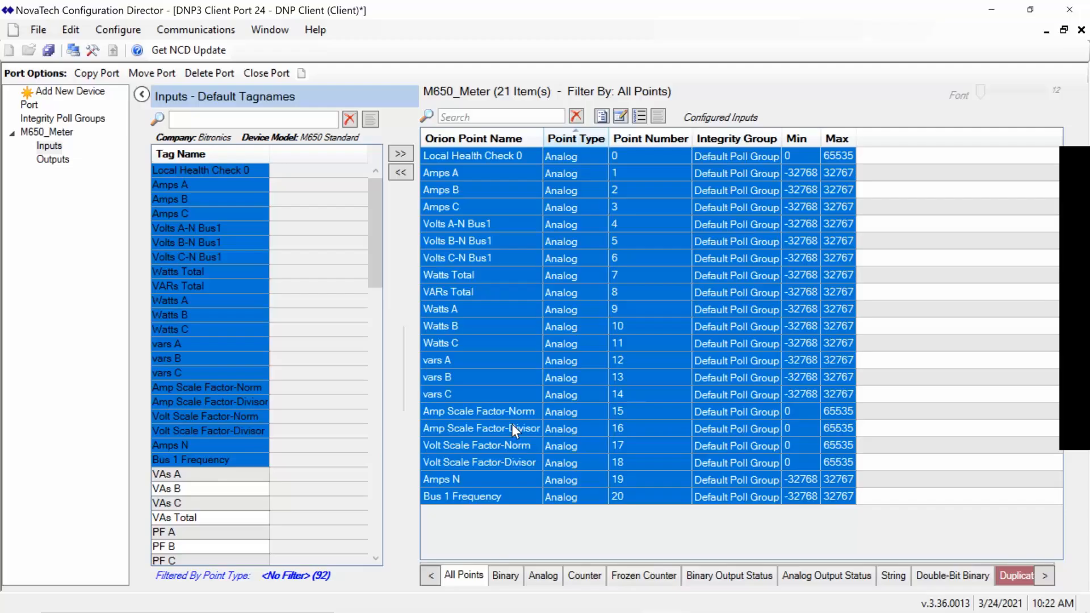
pyautogui.moveTo(377, 254)
pyautogui.mouseDown()
pyautogui.moveTo(362, 373)
pyautogui.moveTo(370, 541)
pyautogui.moveTo(380, 319)
pyautogui.moveTo(369, 141)
pyautogui.mouseUp()
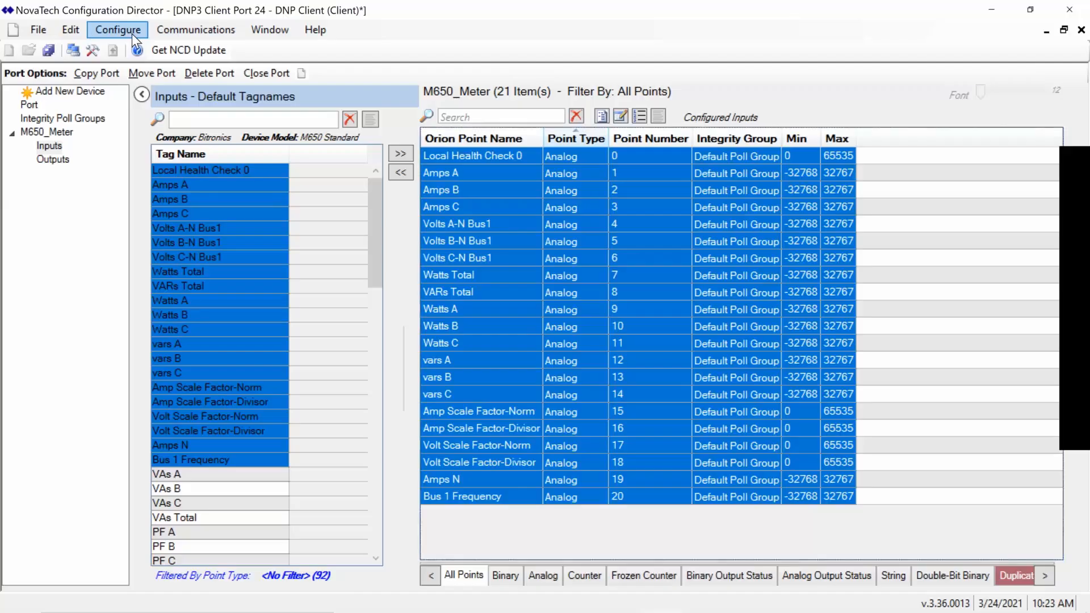
# Check the system diagram in the presentation, then add a cascaded server Orion using the Orion I/O hardware model
pyautogui.hotkey('alt', 'Tab')
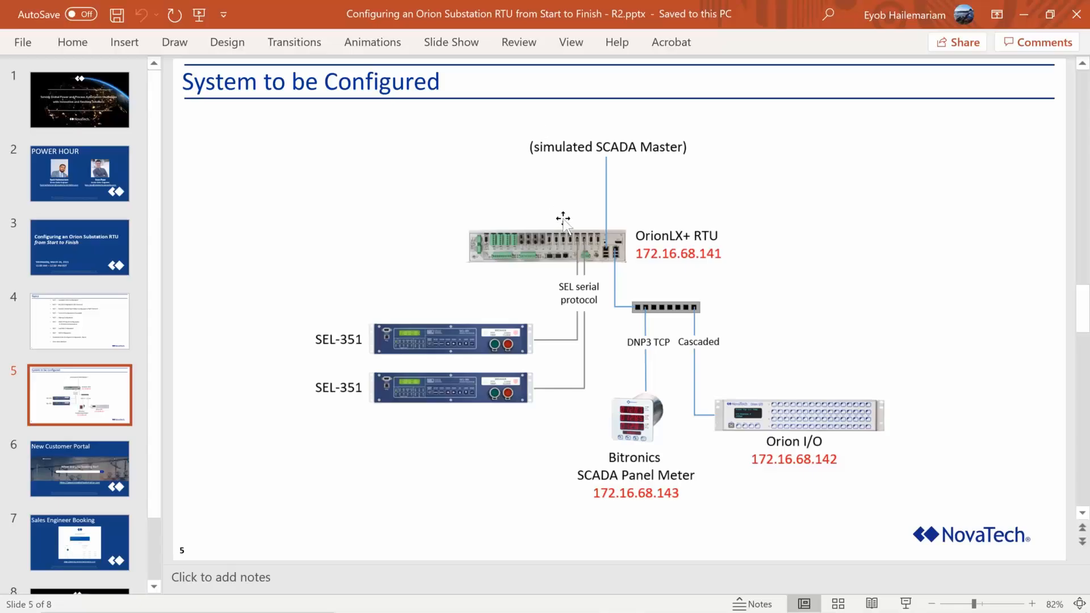
pyautogui.hotkey('alt', 'Tab')
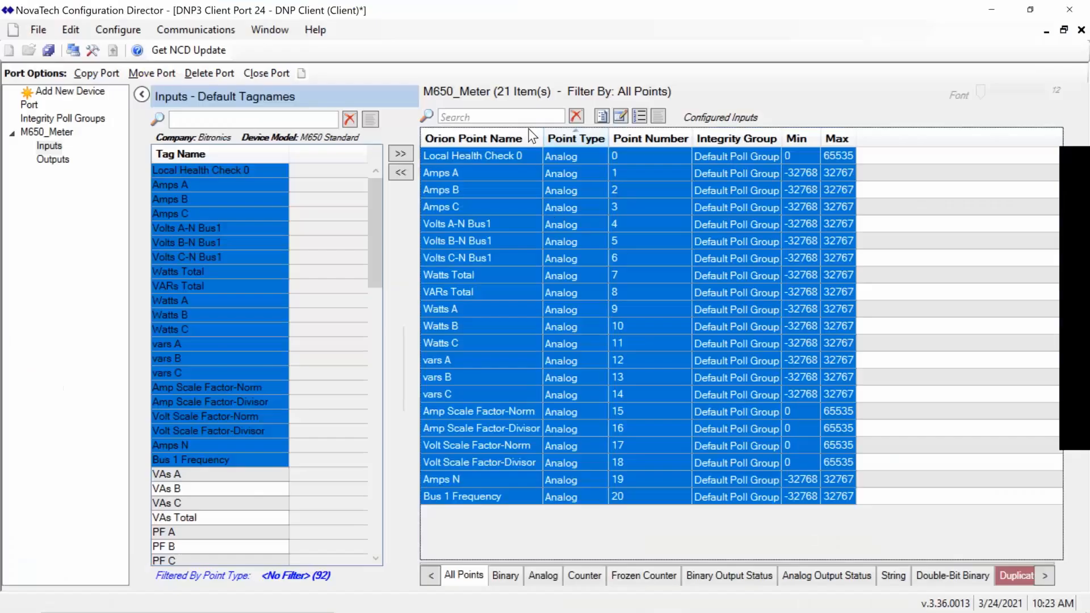
pyautogui.click(129, 35)
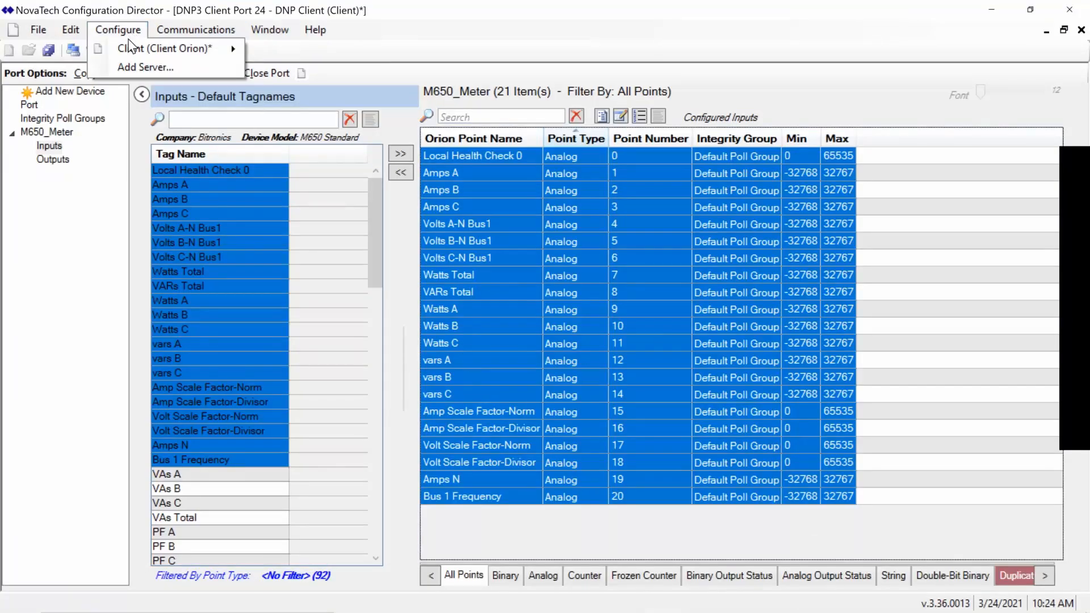
pyautogui.moveTo(130, 50)
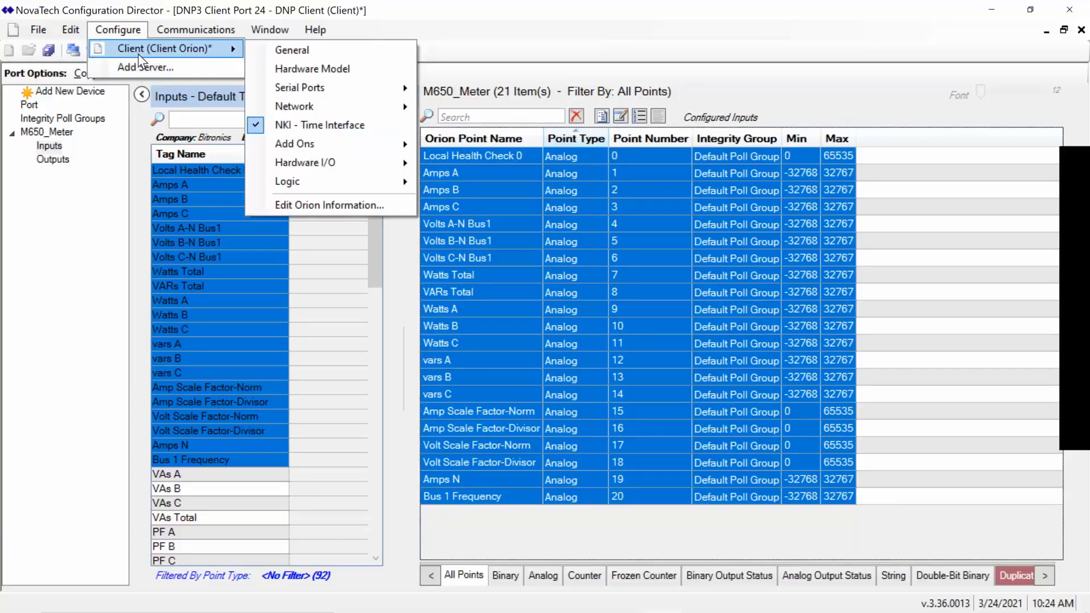
pyautogui.moveTo(262, 87)
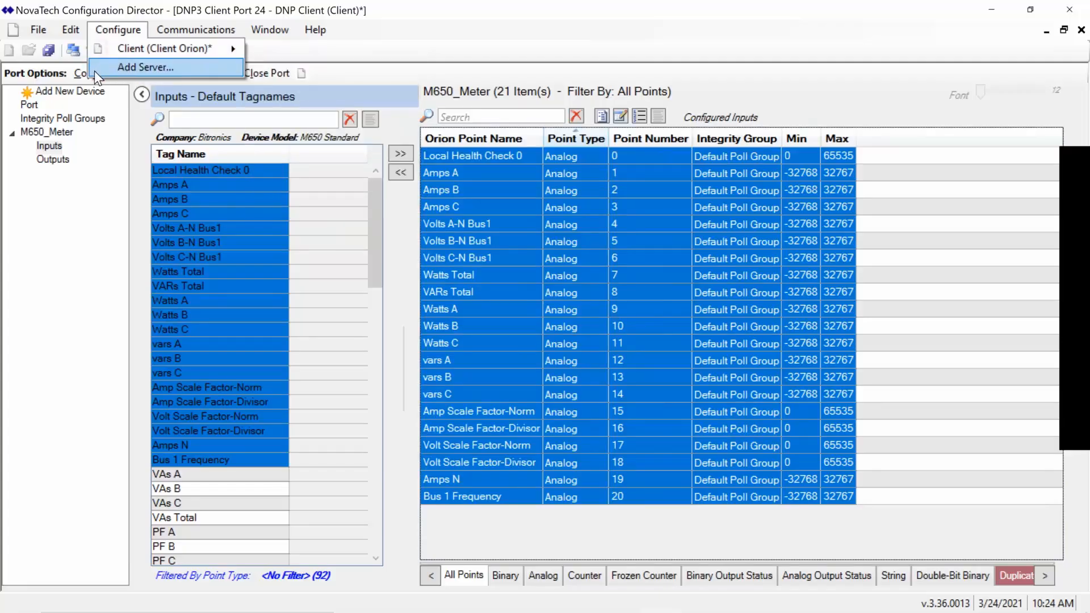
pyautogui.click(157, 62)
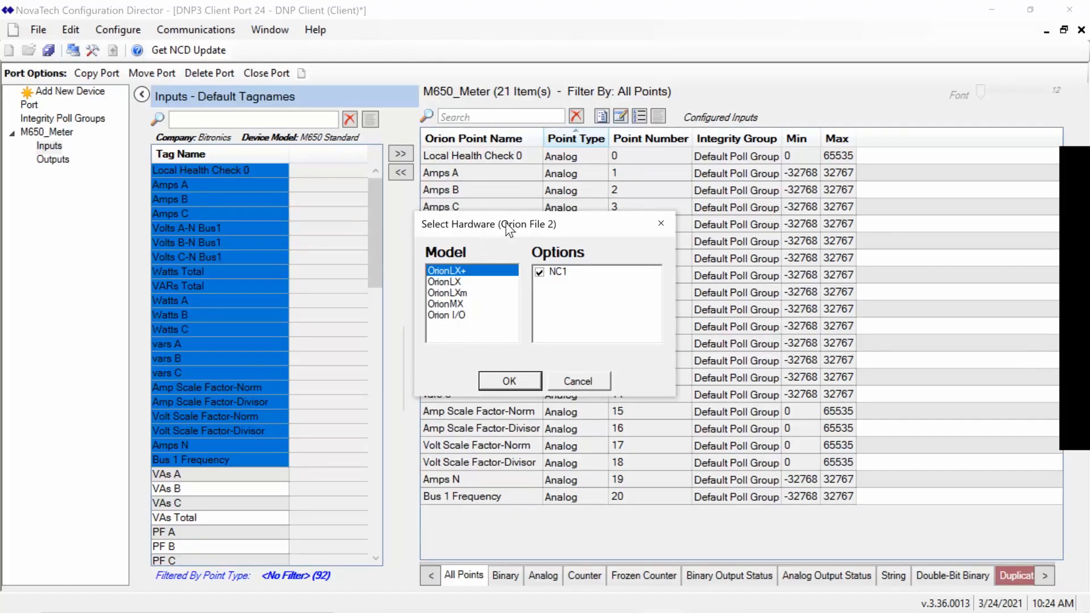
pyautogui.moveTo(507, 229); pyautogui.dragTo(519, 163)
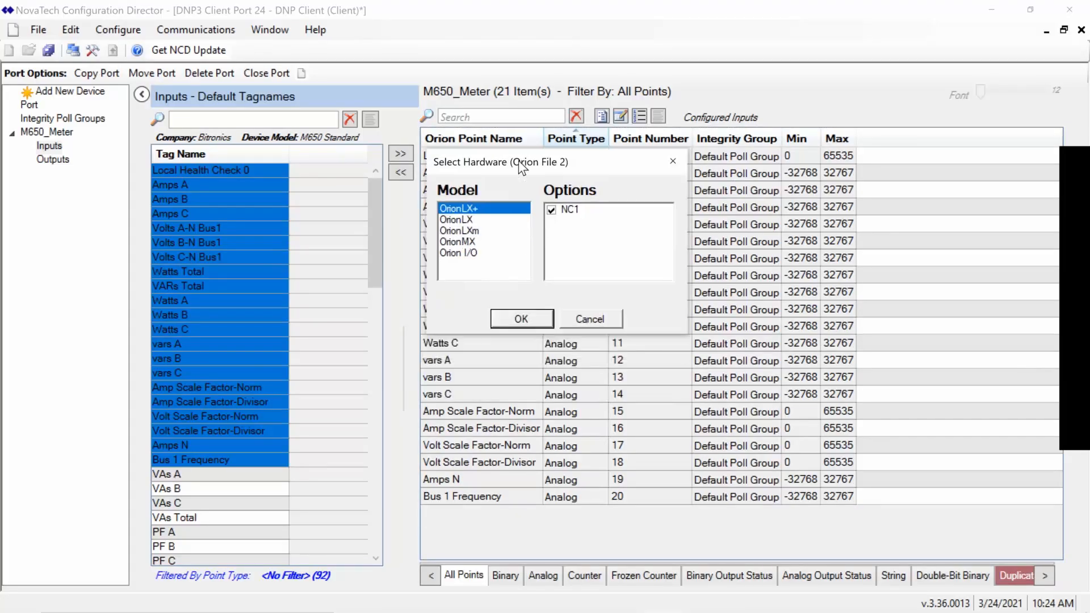
pyautogui.click(470, 254)
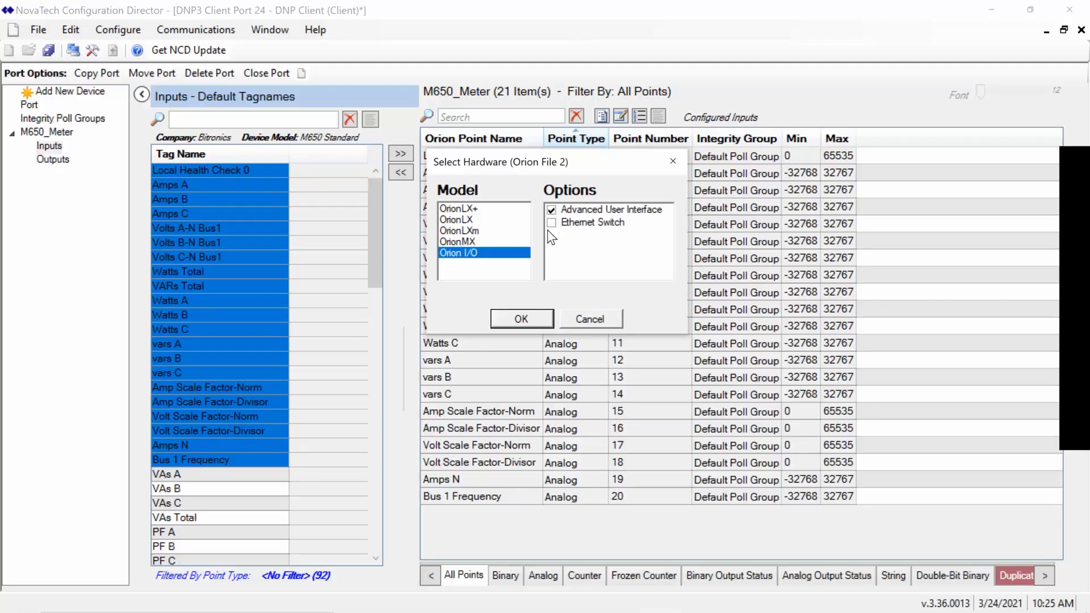
pyautogui.click(533, 318)
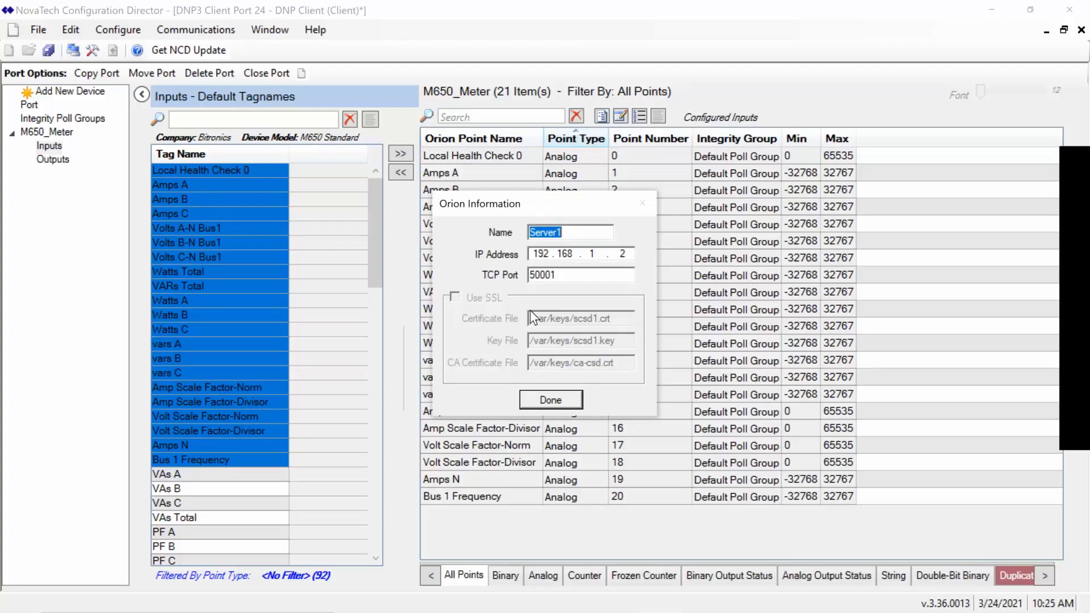
# Name the new server Orion I/O_1 and set its IP address to 172.16.68.142
pyautogui.moveTo(590, 232); pyautogui.dragTo(529, 231)
pyautogui.write('I/O_1')
pyautogui.doubleClick(538, 249)
pyautogui.write('172.')
pyautogui.write('16')
pyautogui.press('.')
pyautogui.write('68')
pyautogui.press('.')
pyautogui.write('142')
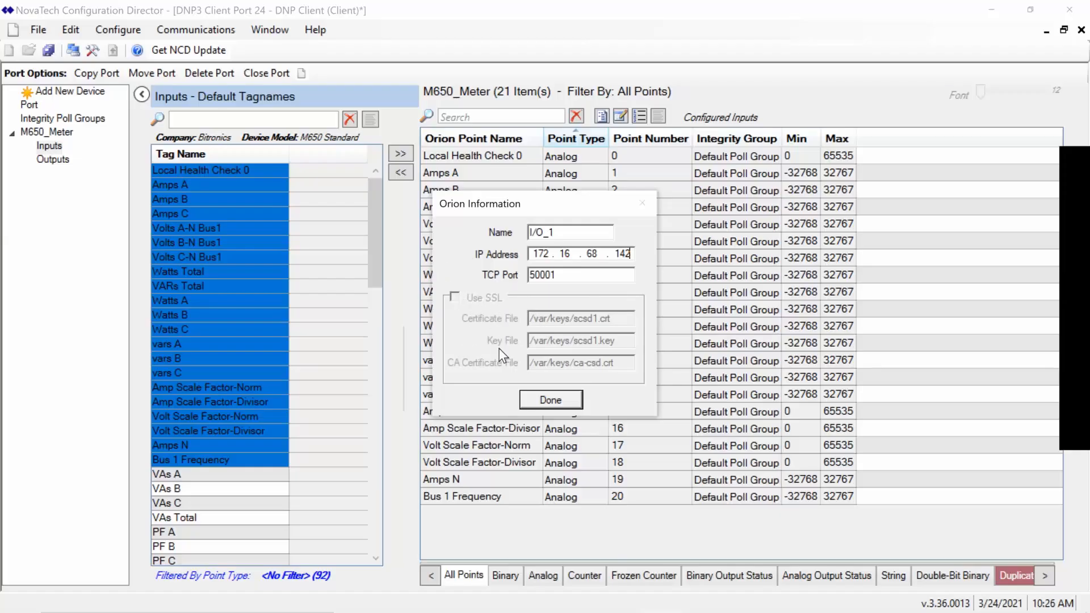
pyautogui.click(560, 399)
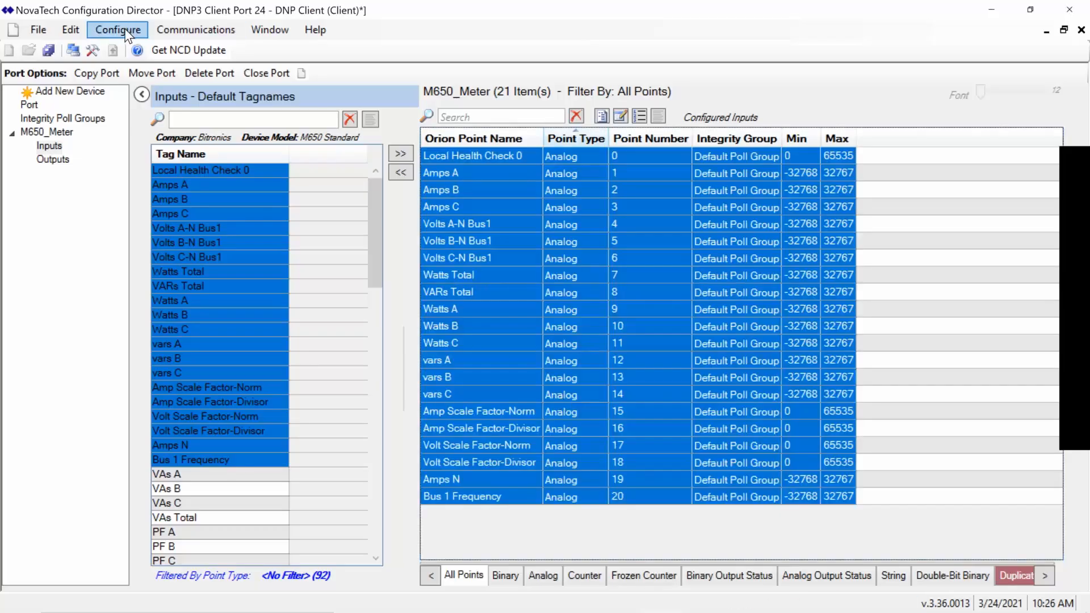
# Open the I/O Cards (IIO) hardware configuration for the I/O_1 server Orion
pyautogui.click(126, 33)
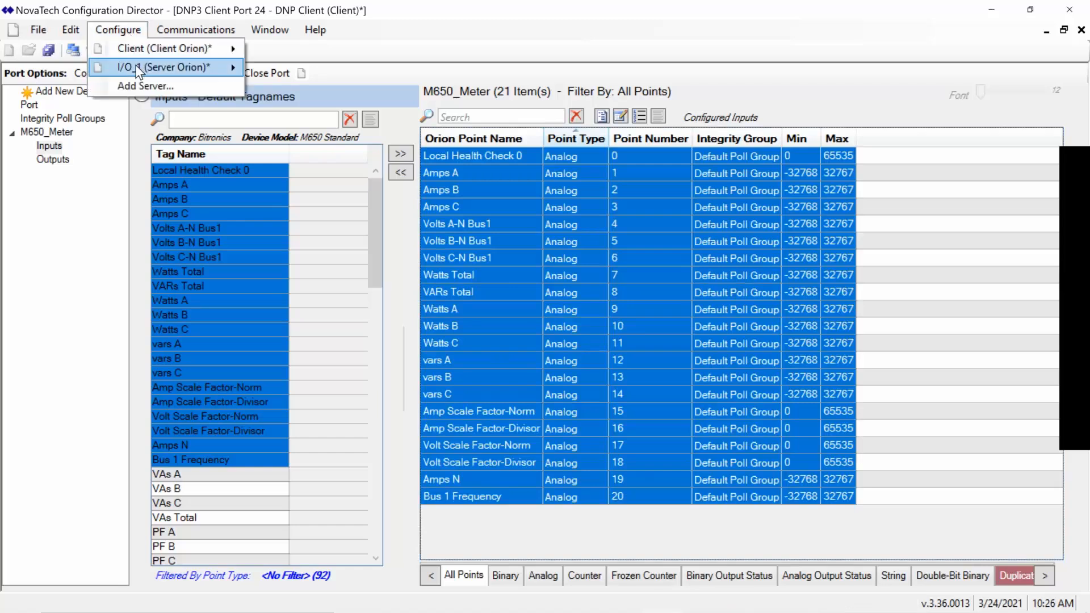
pyautogui.moveTo(153, 67)
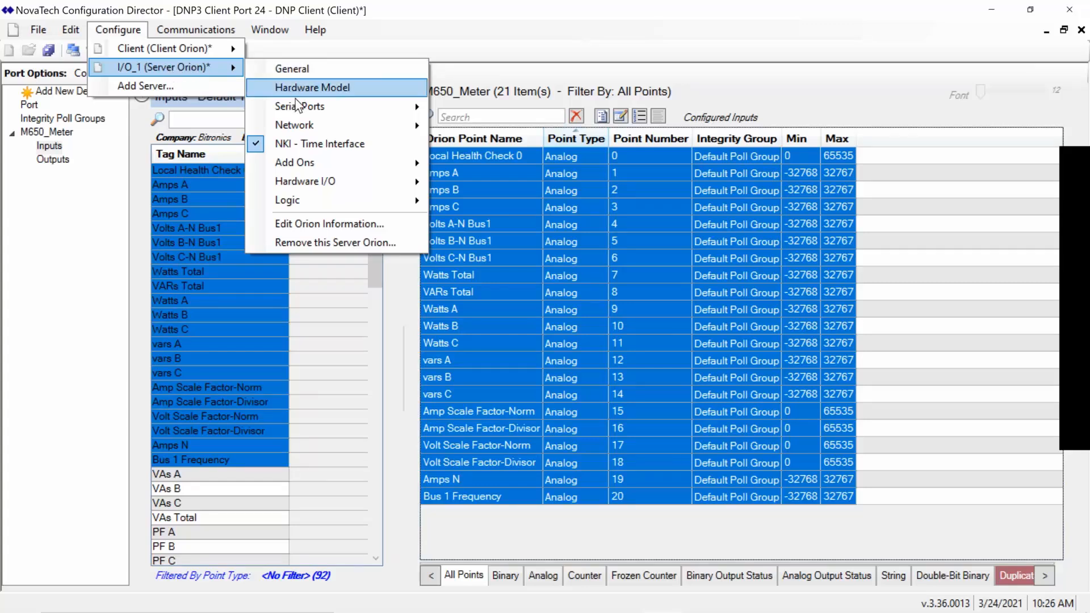
pyautogui.moveTo(296, 111)
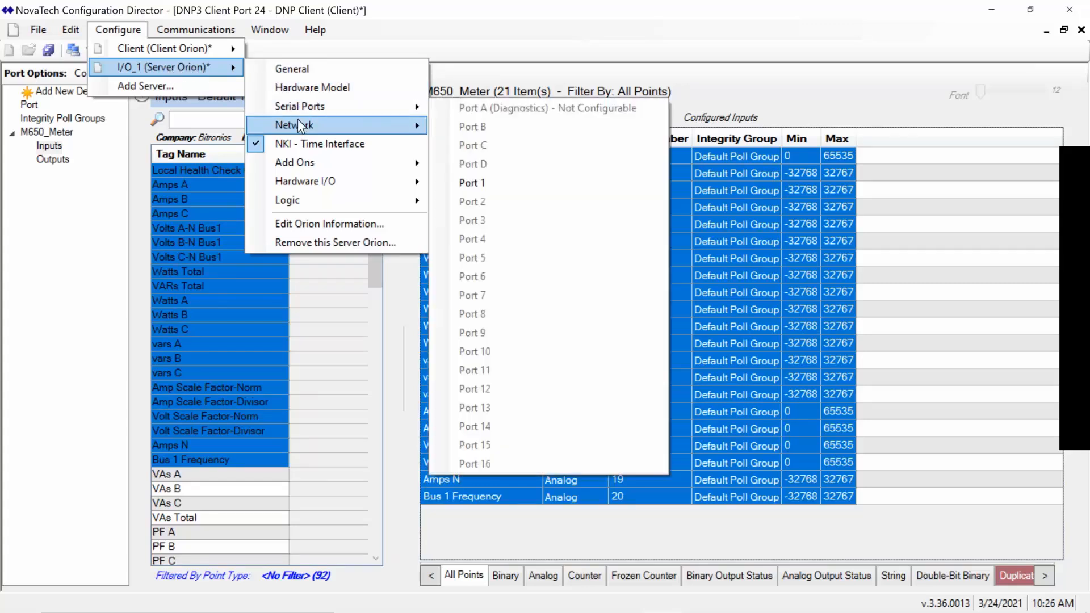
pyautogui.moveTo(307, 182)
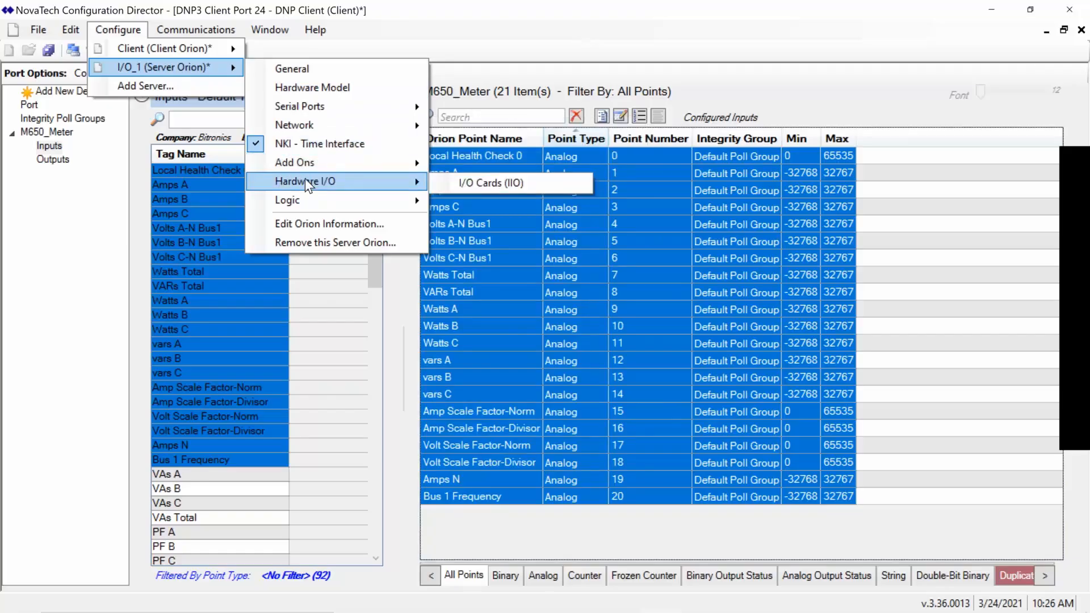
pyautogui.moveTo(340, 163)
pyautogui.moveTo(418, 185)
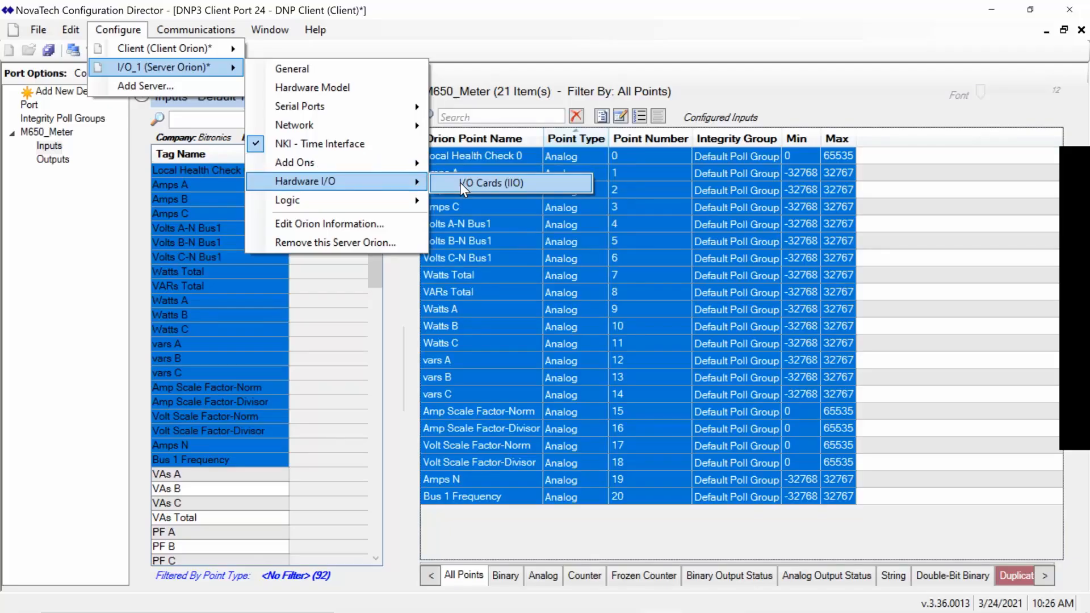
pyautogui.click(460, 182)
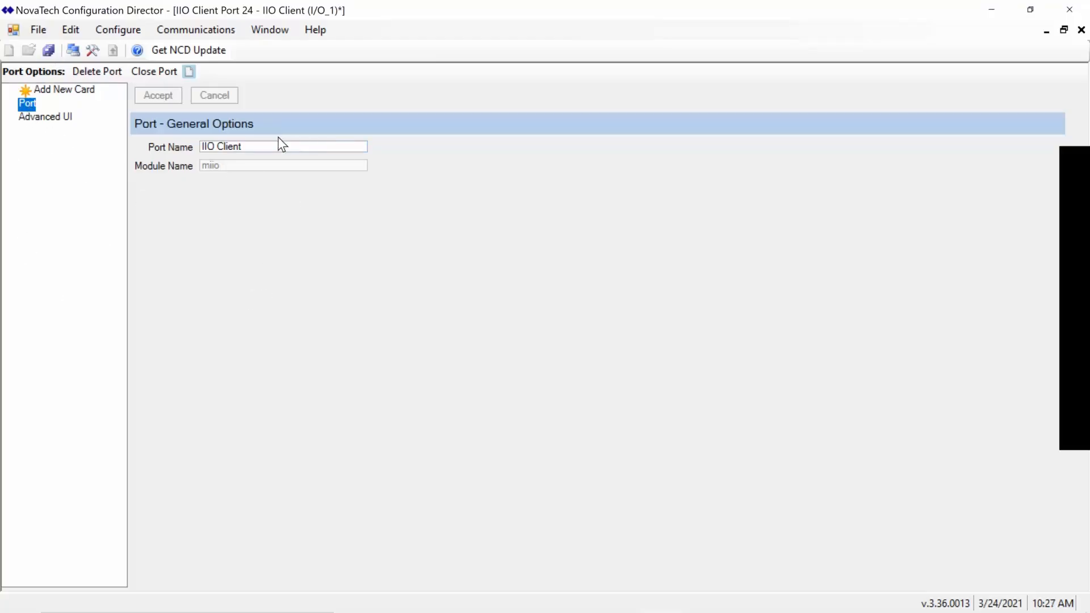
# Add four new cards, A through D, to the I/O_1 IIO Client port and try adding a fifth
pyautogui.click(56, 92)
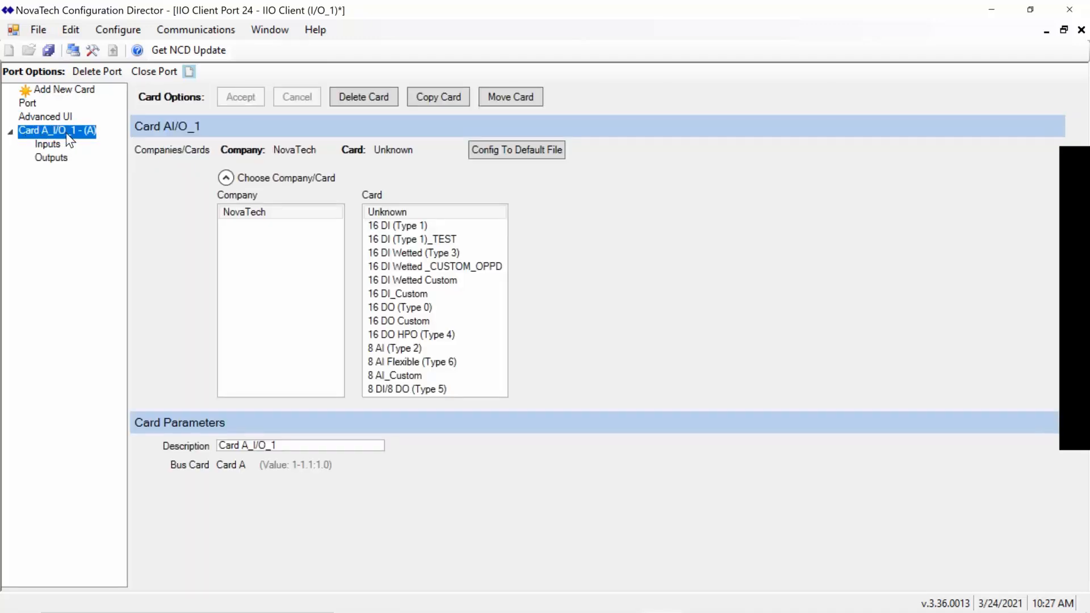
pyautogui.click(82, 92)
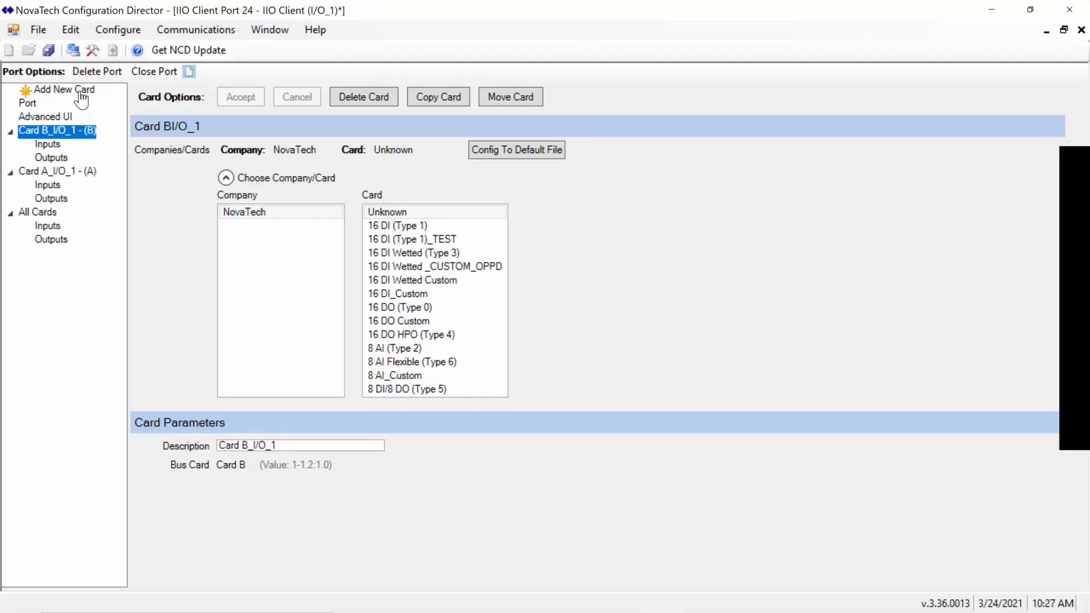
pyautogui.click(82, 92)
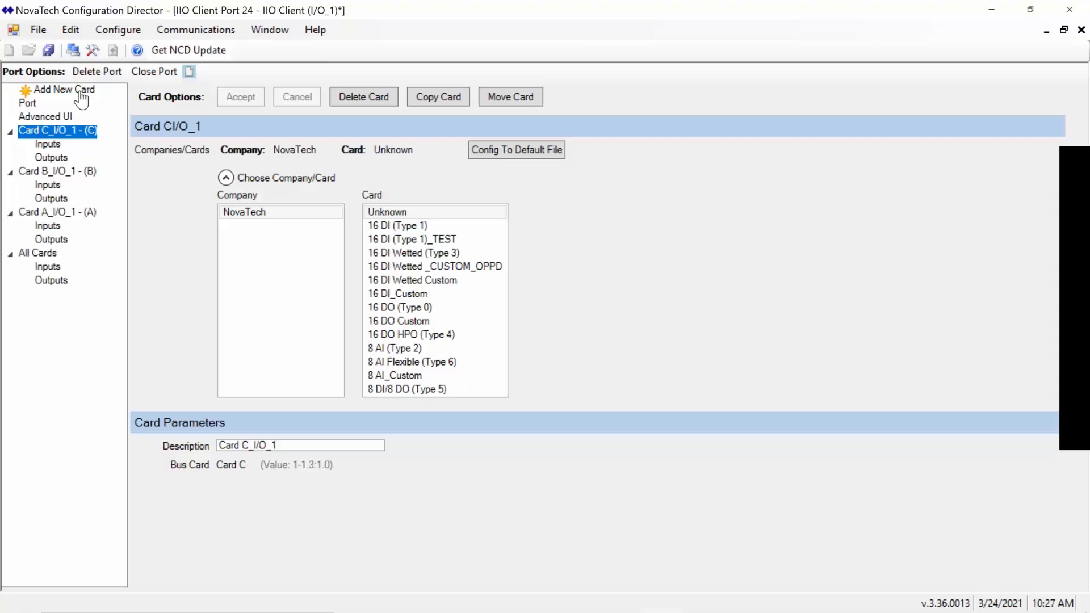
pyautogui.click(82, 92)
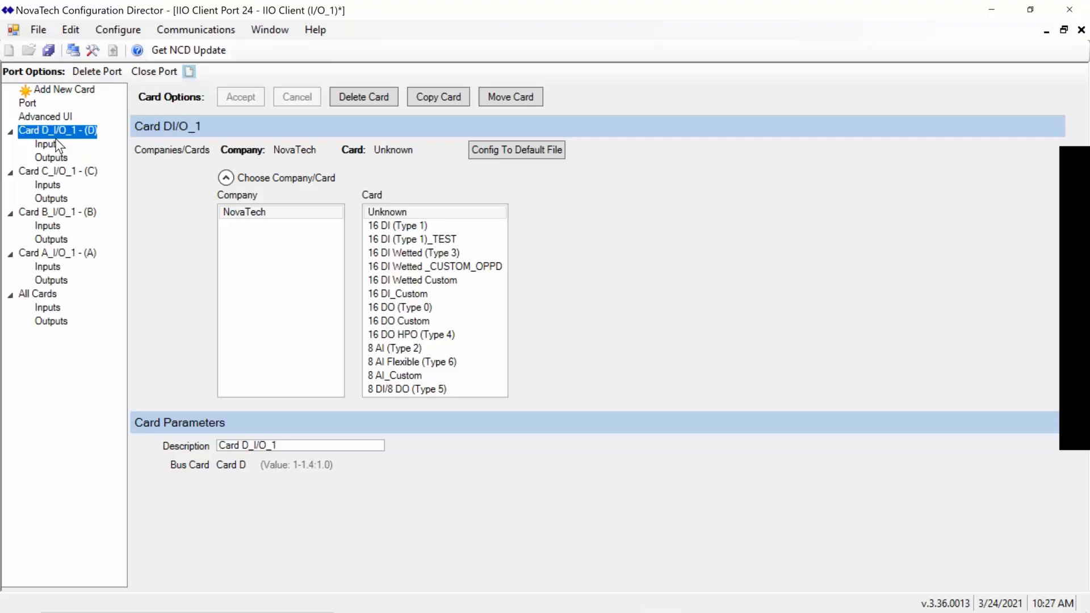
pyautogui.click(77, 92)
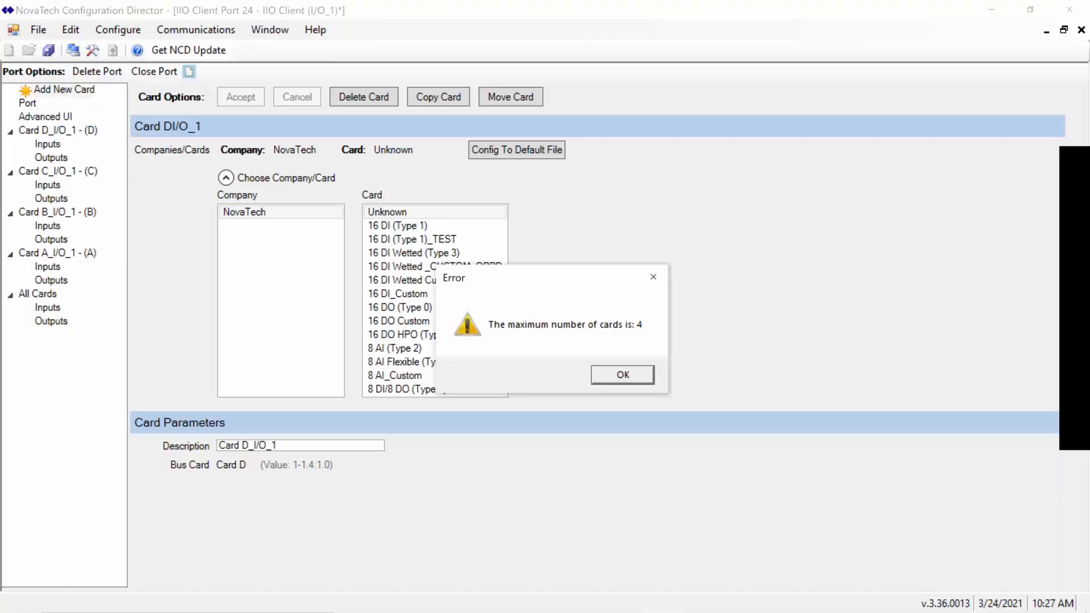
pyautogui.click(625, 375)
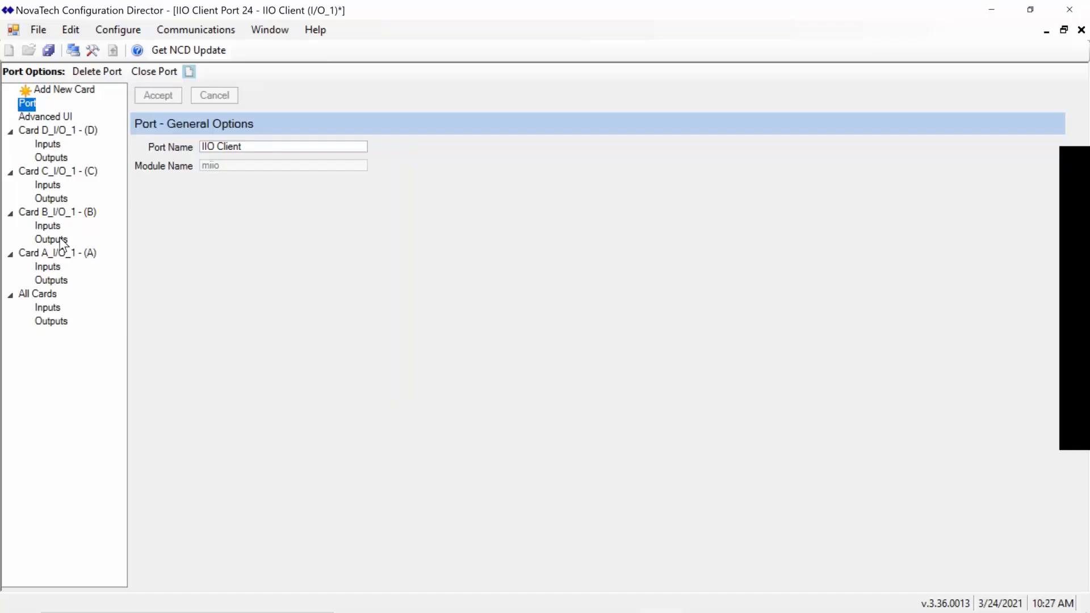
# Set Card A of I/O_1 to the NovaTech 16 DI Wetted (Type 3) model and confirm updating the card
pyautogui.click(62, 254)
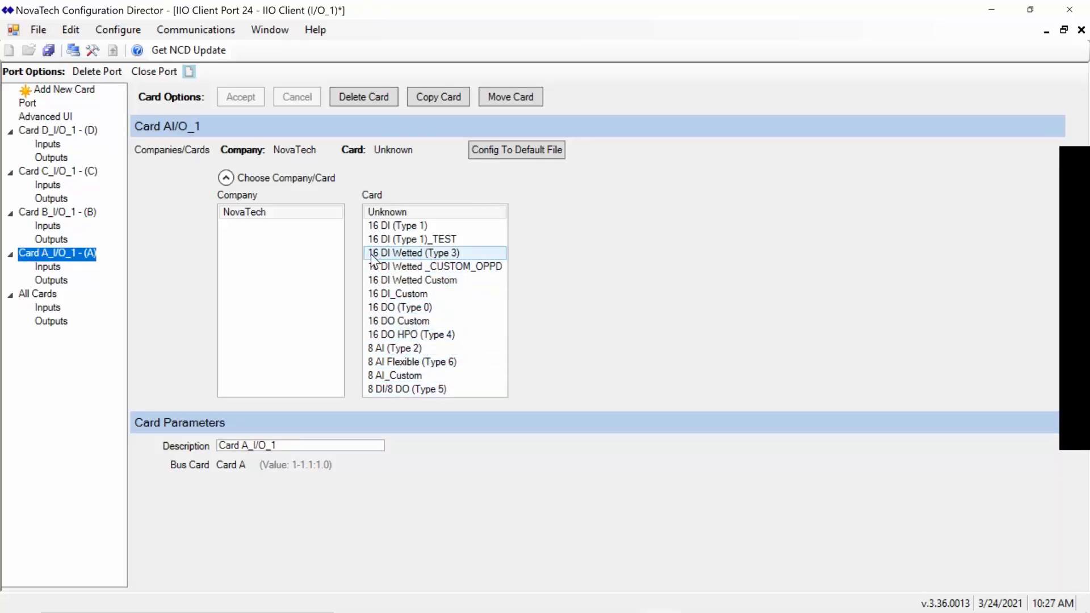
pyautogui.click(428, 254)
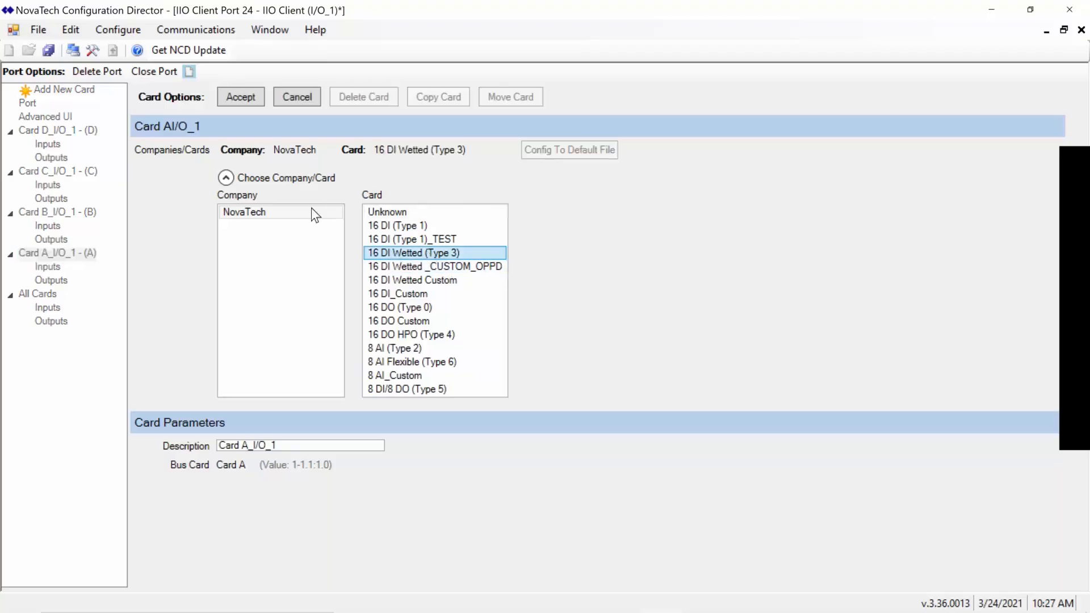
pyautogui.click(236, 98)
pyautogui.click(558, 373)
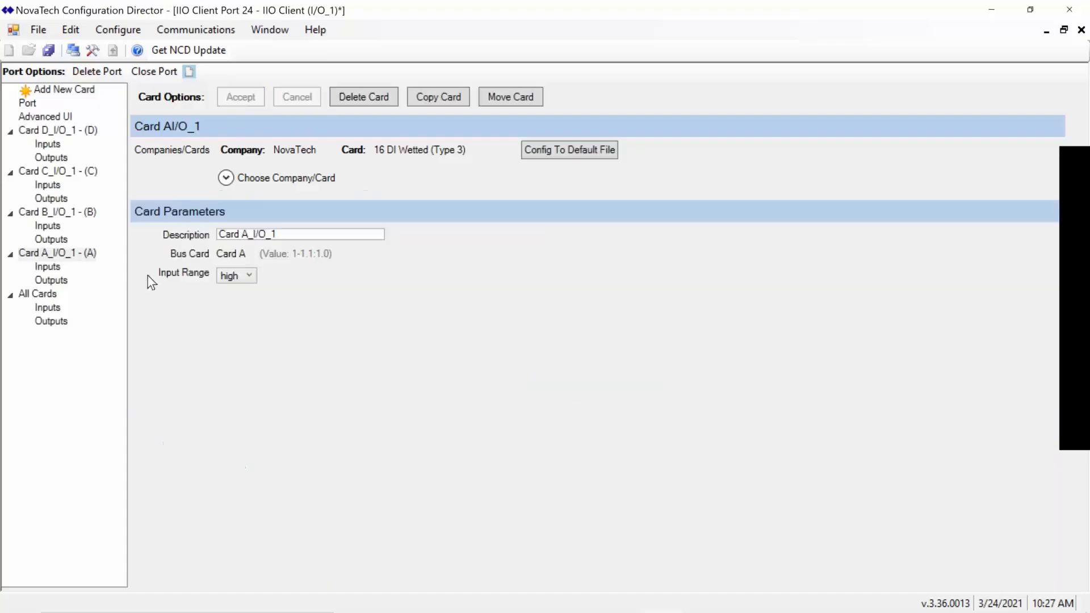
# Set Card B of I/O_1 to the NovaTech 16 DO (Type 0) model and confirm updating the card
pyautogui.click(64, 215)
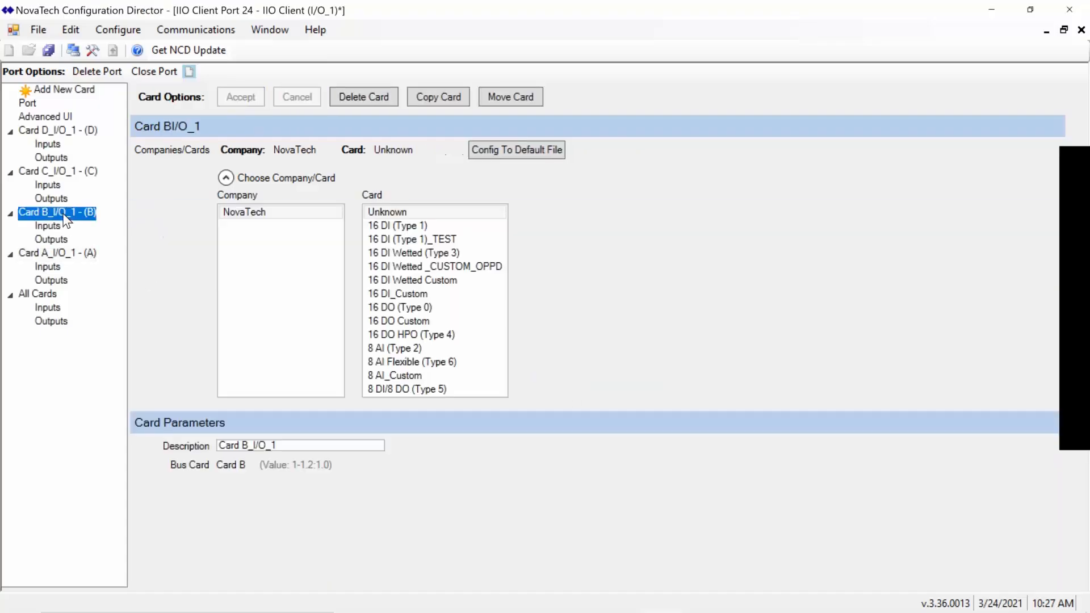
pyautogui.click(414, 309)
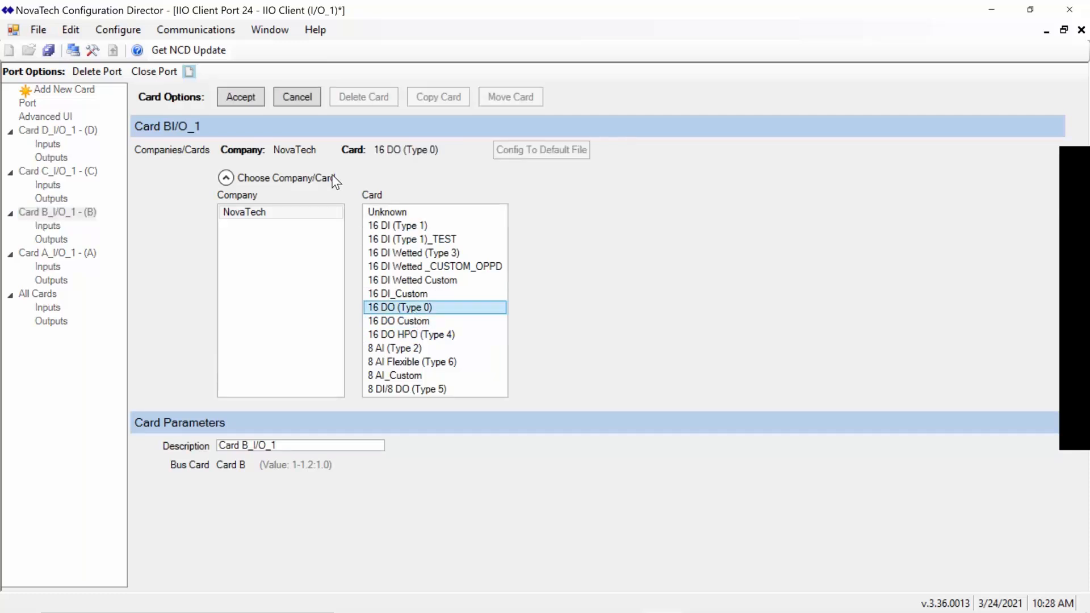
pyautogui.click(251, 96)
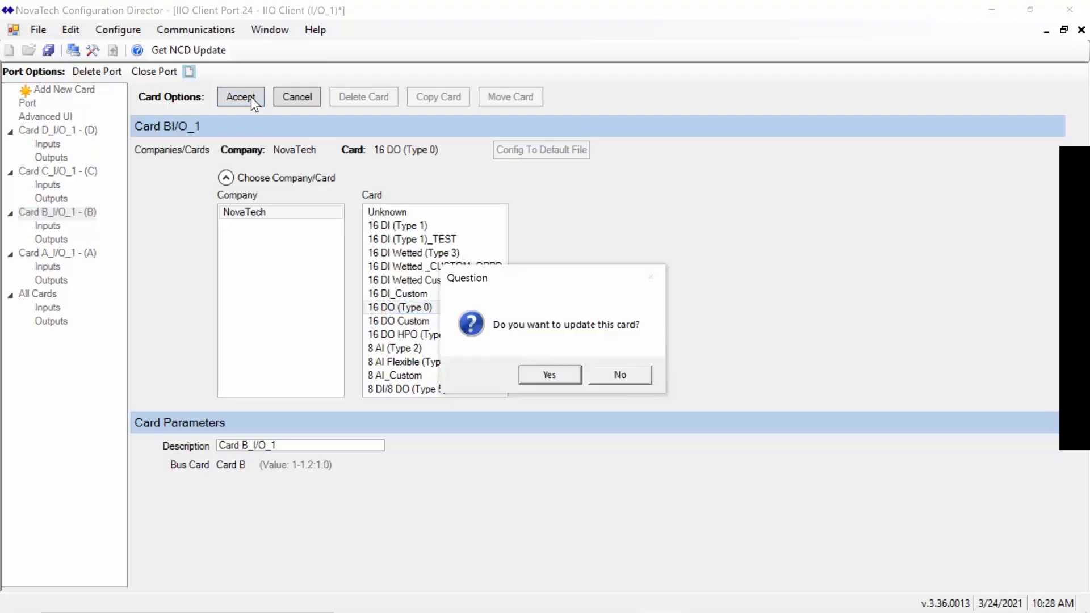
pyautogui.click(547, 376)
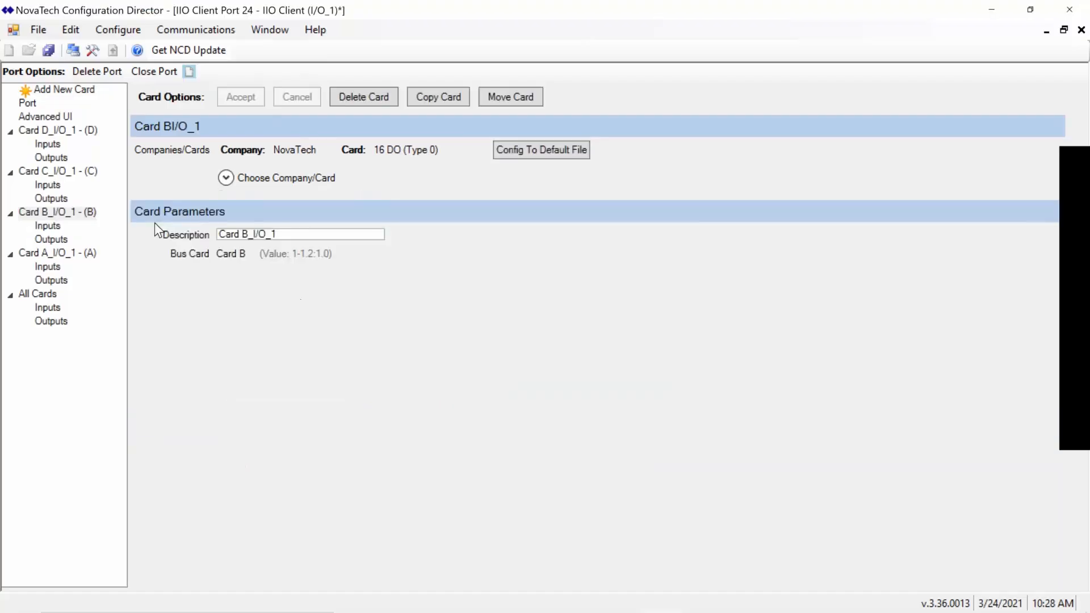
# Set Card C of I/O_1 to the NovaTech 8 AI (Type 2) model and confirm updating the card
pyautogui.click(84, 176)
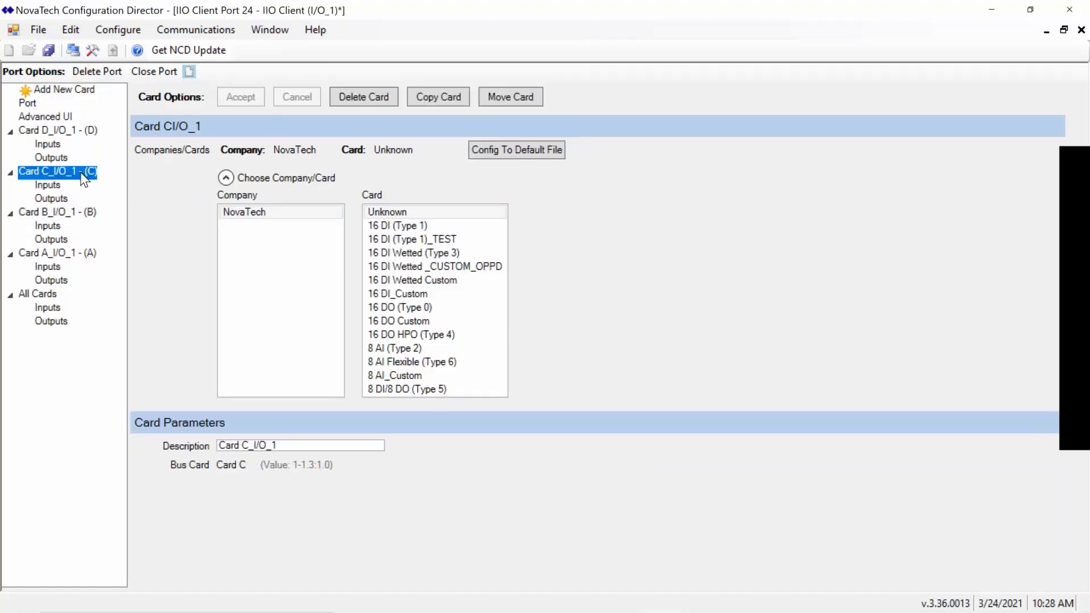
pyautogui.click(409, 346)
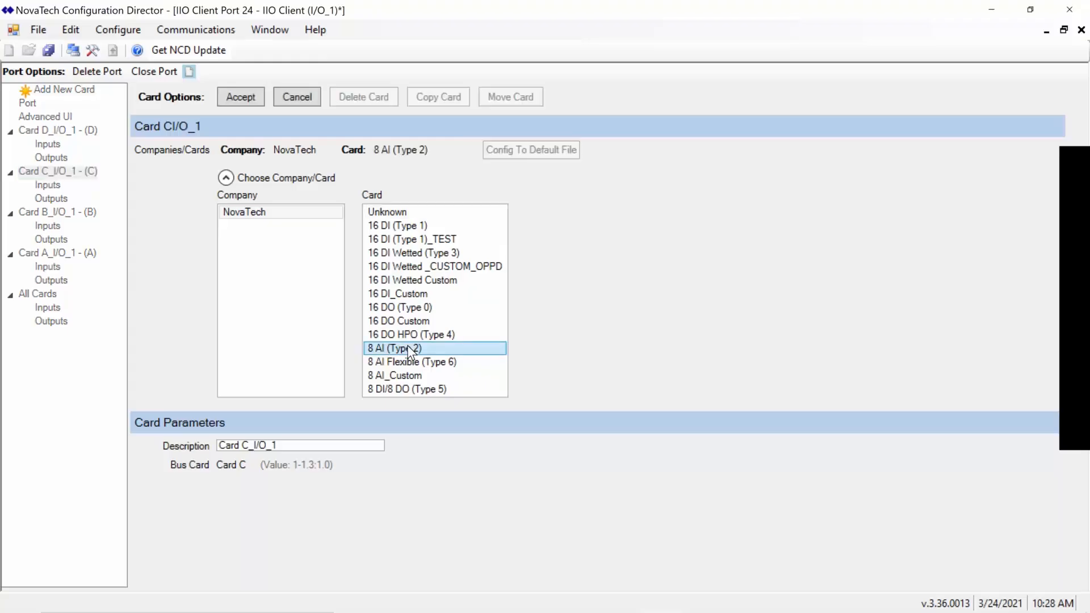
pyautogui.click(238, 98)
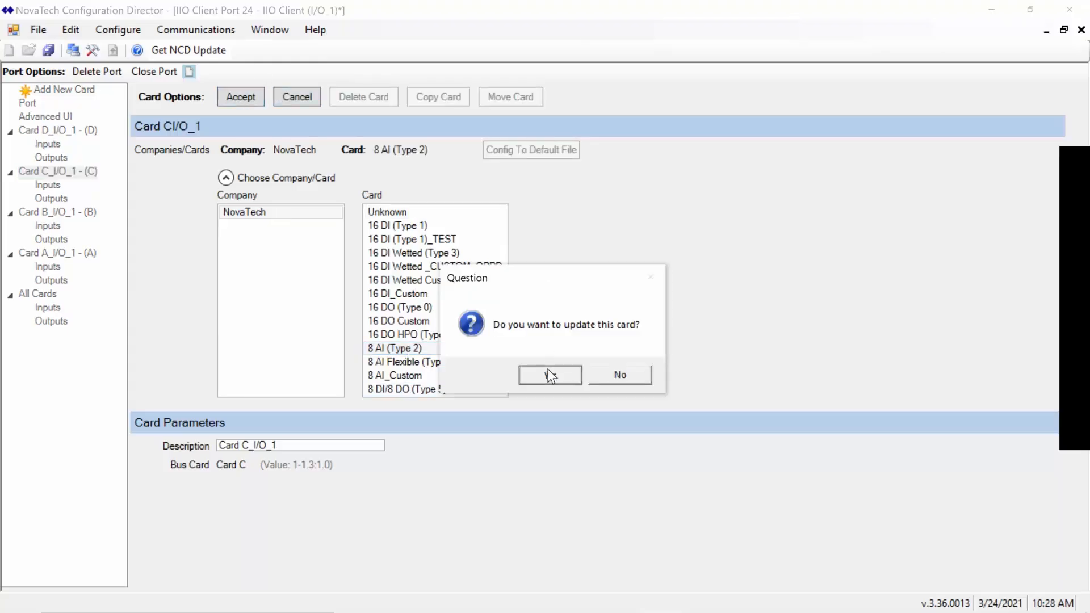
pyautogui.click(548, 369)
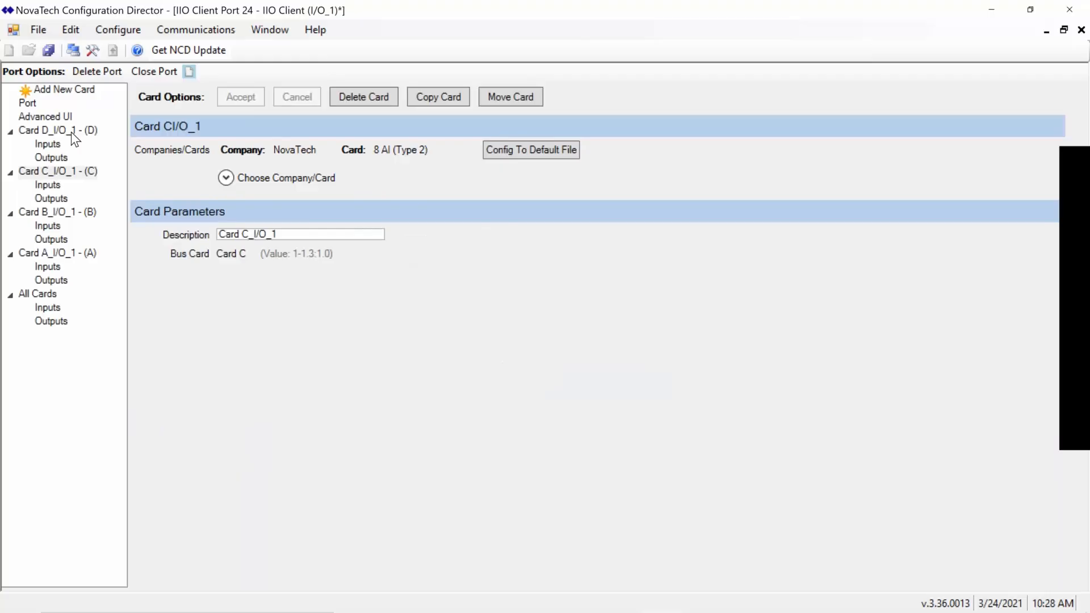
# Set Card D of I/O_1 to the NovaTech 8 AI (Type 2) model and confirm updating the card
pyautogui.click(71, 134)
pyautogui.click(404, 347)
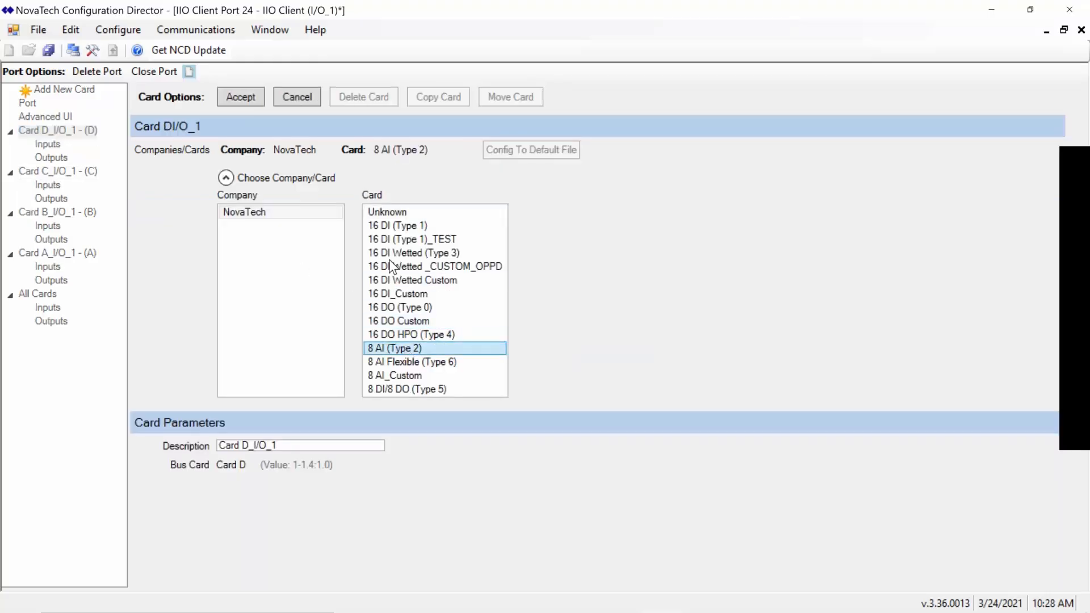
pyautogui.click(228, 96)
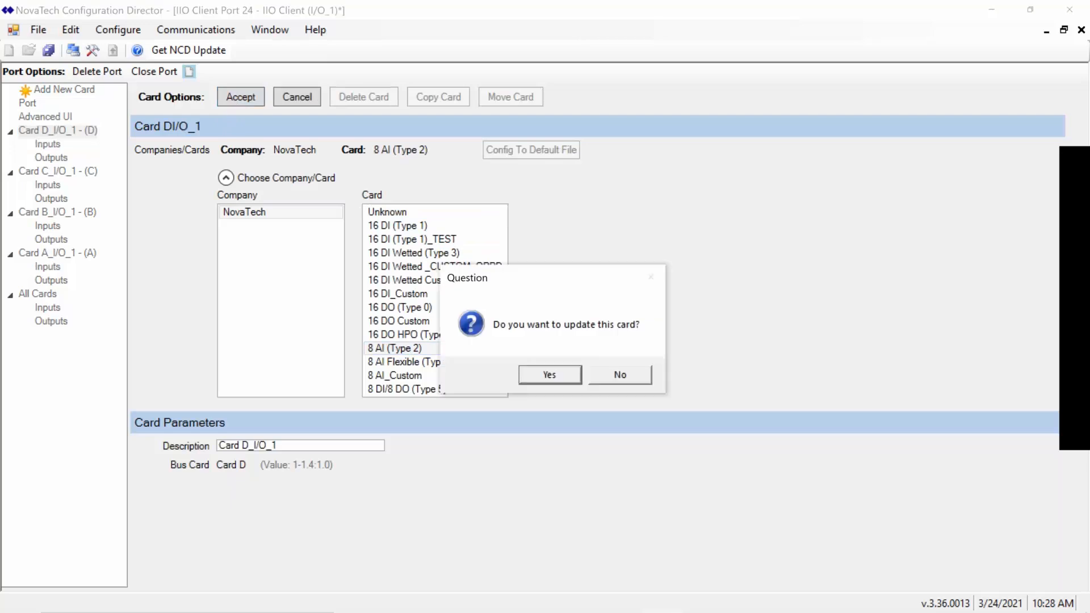
pyautogui.click(563, 372)
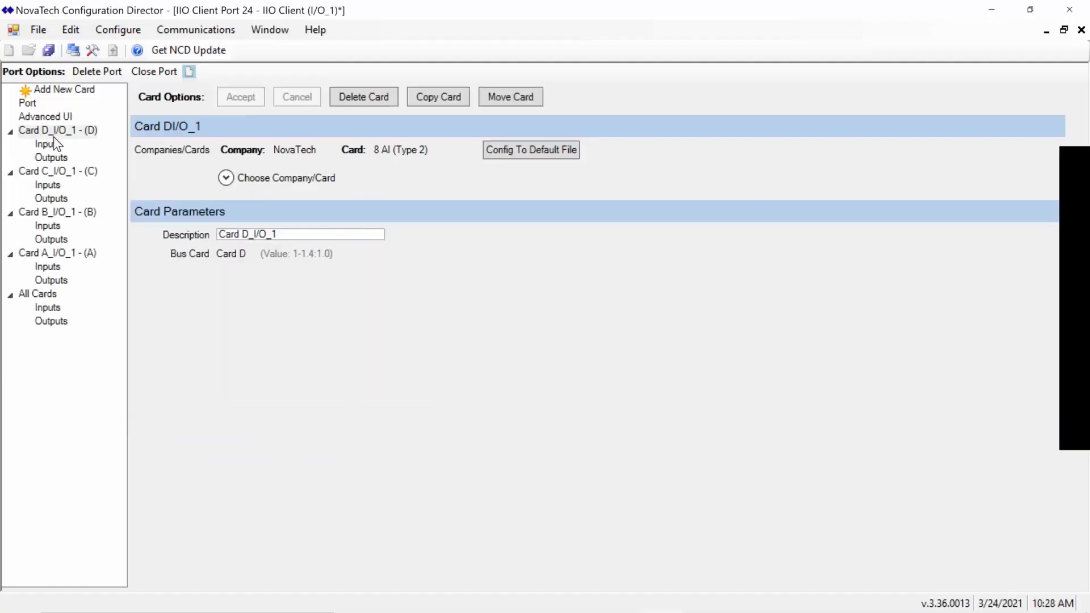
# Check Card A's Input Range options and add BinaryInput01 through BinaryInput16 to its configured inputs
pyautogui.click(53, 253)
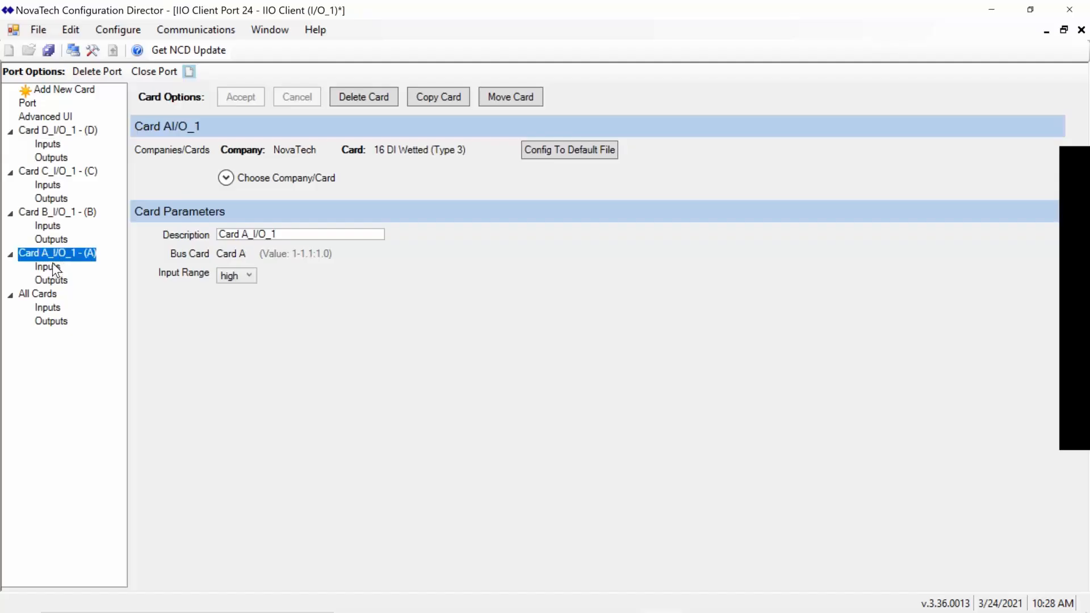
pyautogui.click(248, 277)
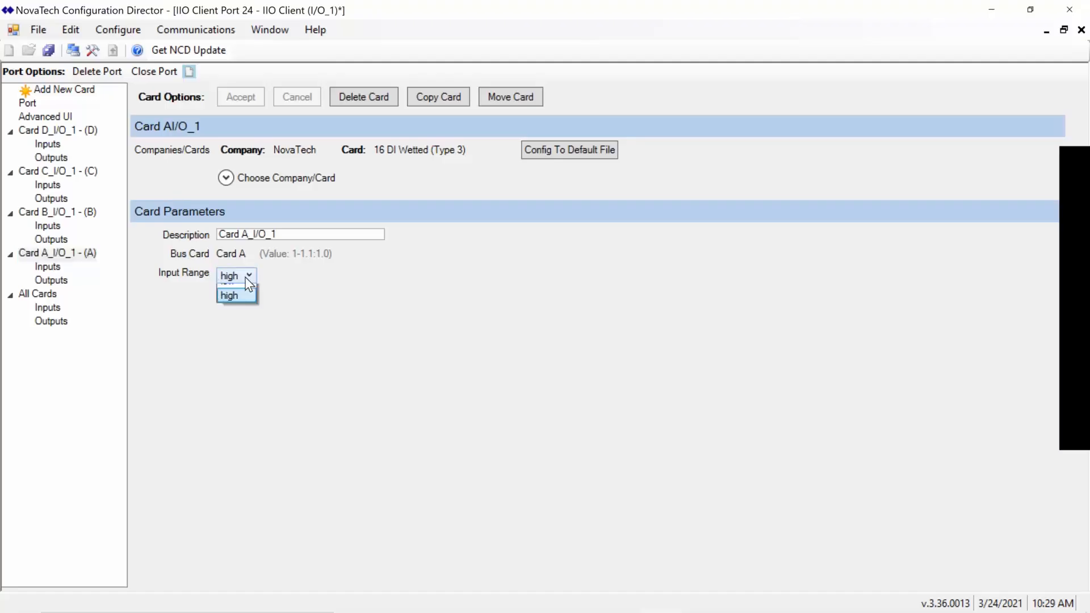
pyautogui.click(285, 309)
pyautogui.click(46, 267)
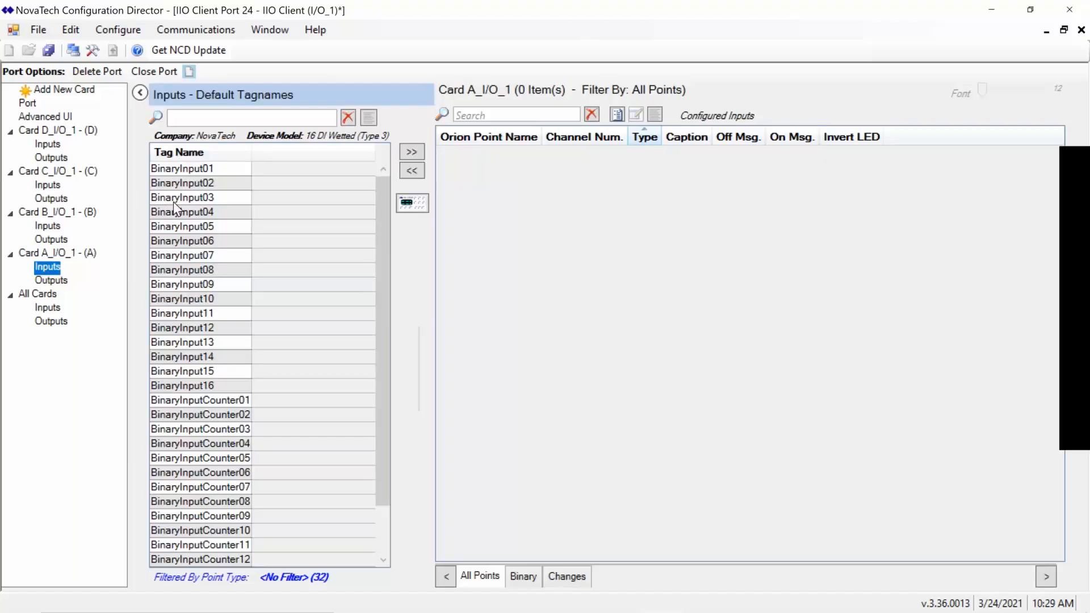
pyautogui.moveTo(220, 173); pyautogui.dragTo(235, 388)
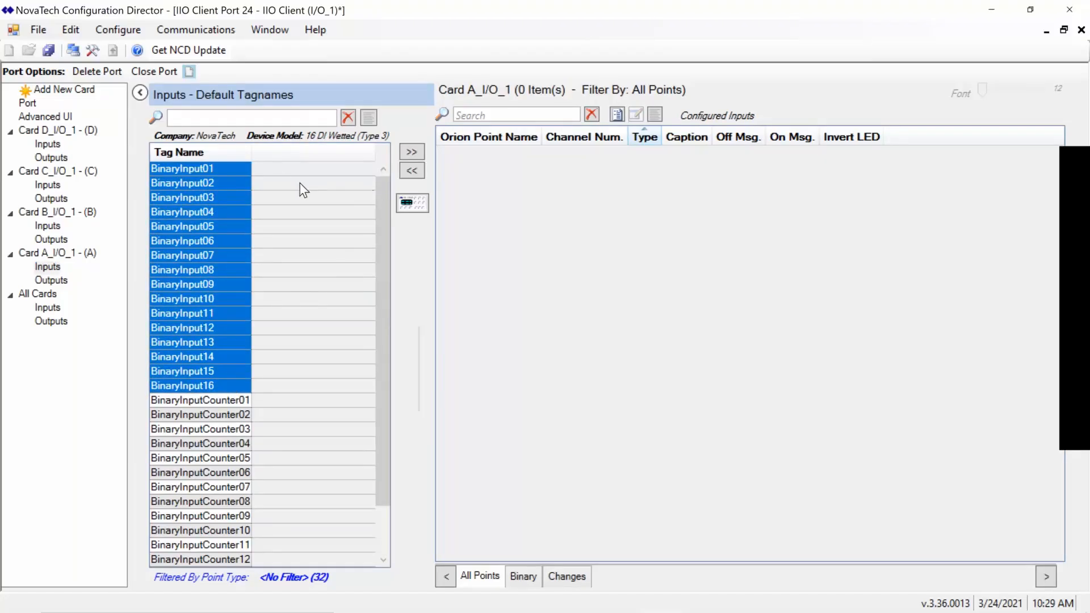
pyautogui.click(411, 152)
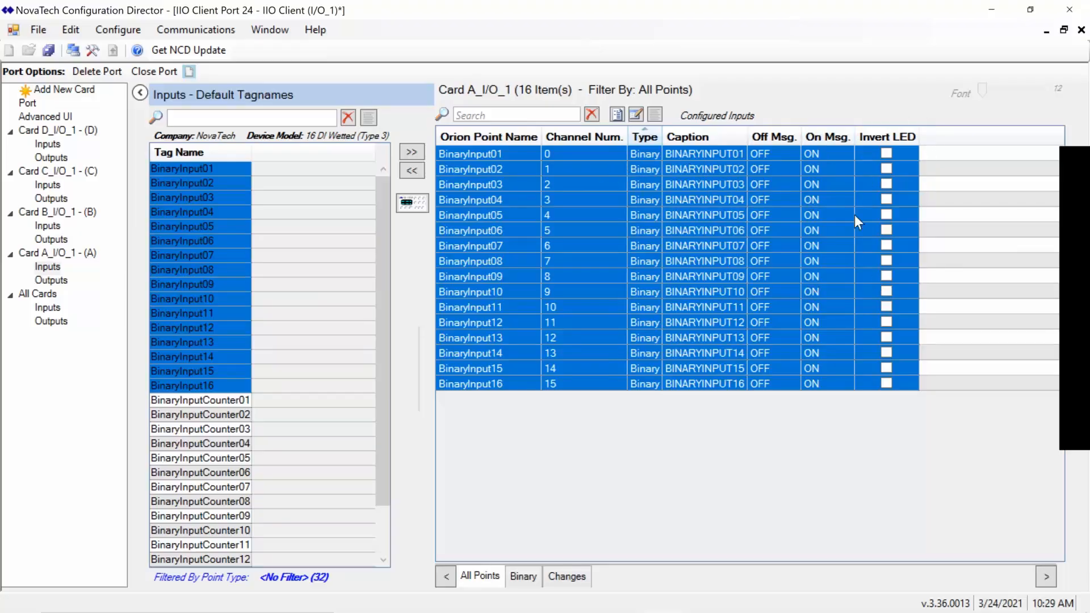
# Add Output01 through Output16 to the configured outputs of Card B on I/O_1
pyautogui.click(67, 214)
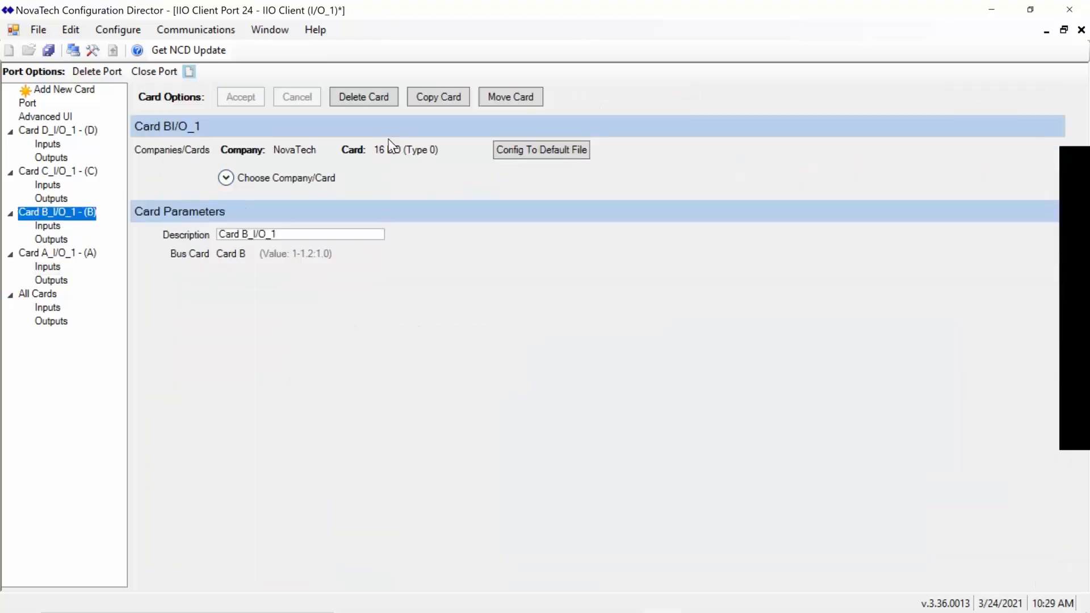
pyautogui.click(50, 240)
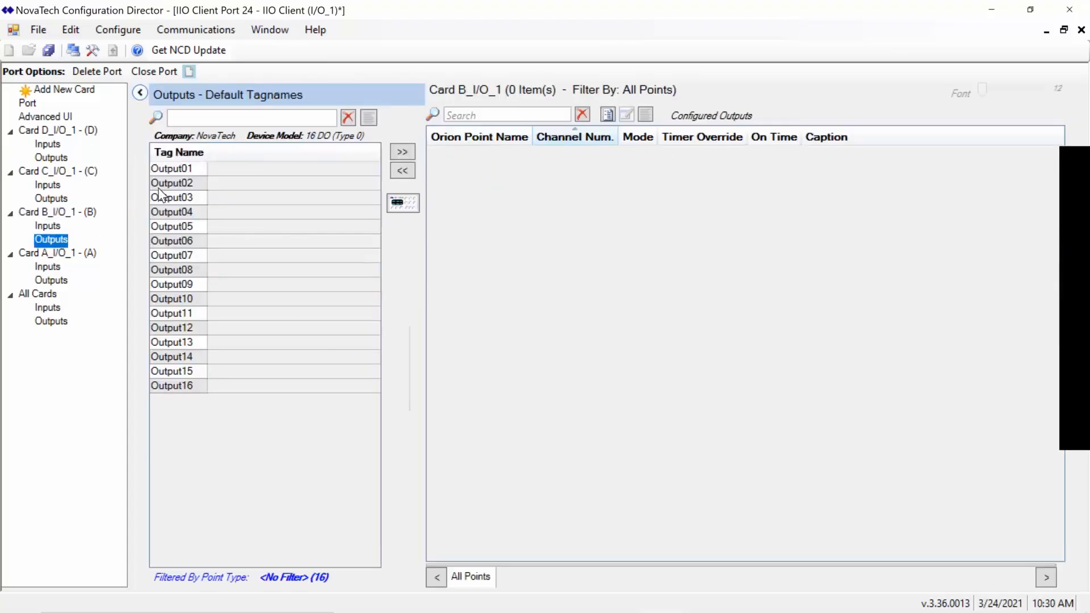
pyautogui.moveTo(186, 172); pyautogui.dragTo(194, 396)
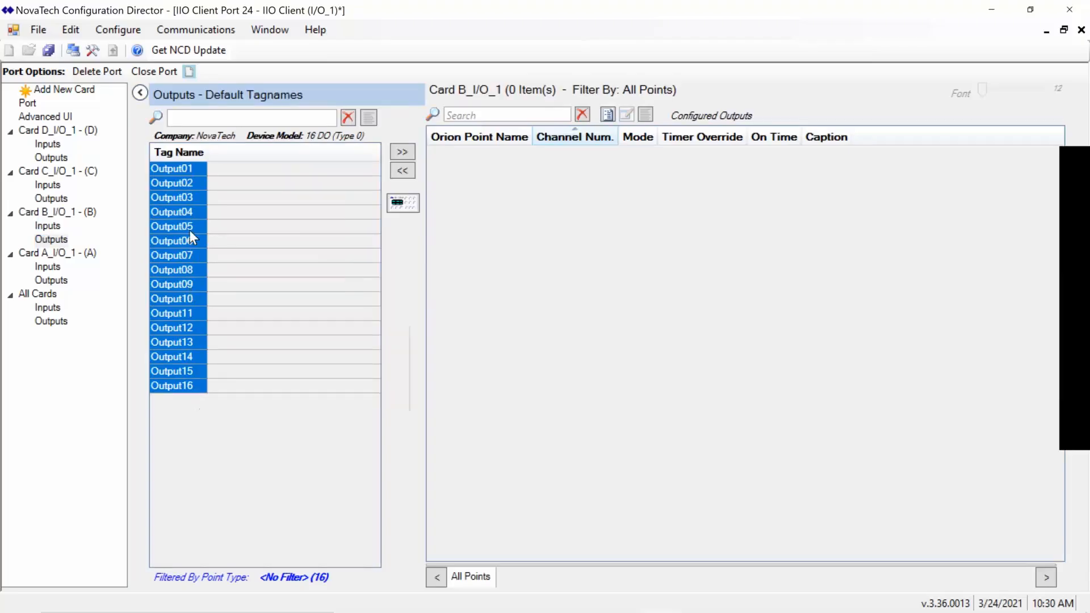
pyautogui.click(403, 152)
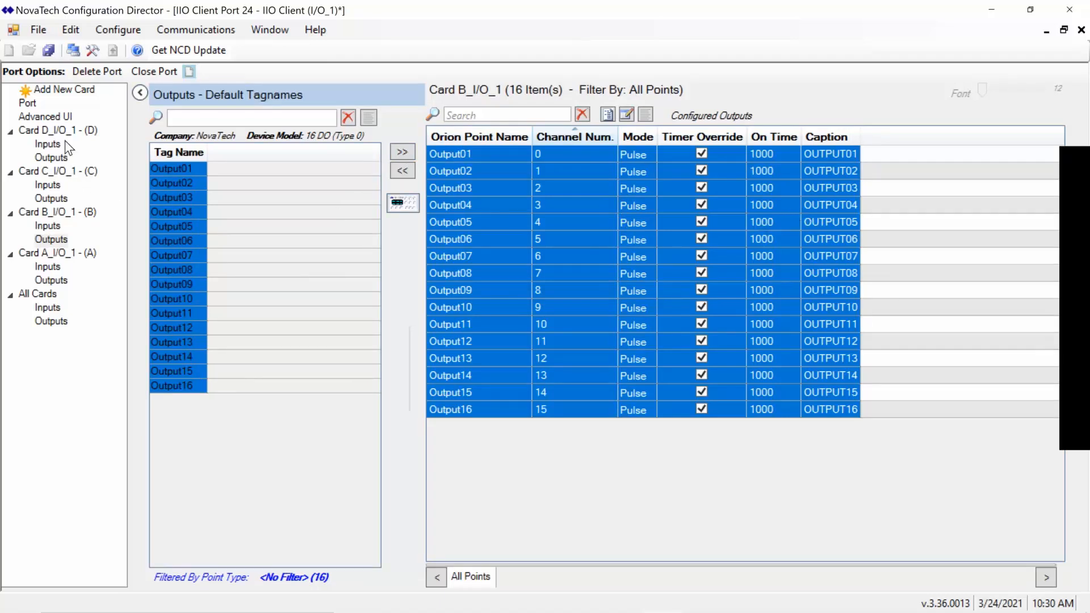
# Add AnalogInput01 through AnalogInput08 to the configured inputs of Card C on I/O_1
pyautogui.click(57, 172)
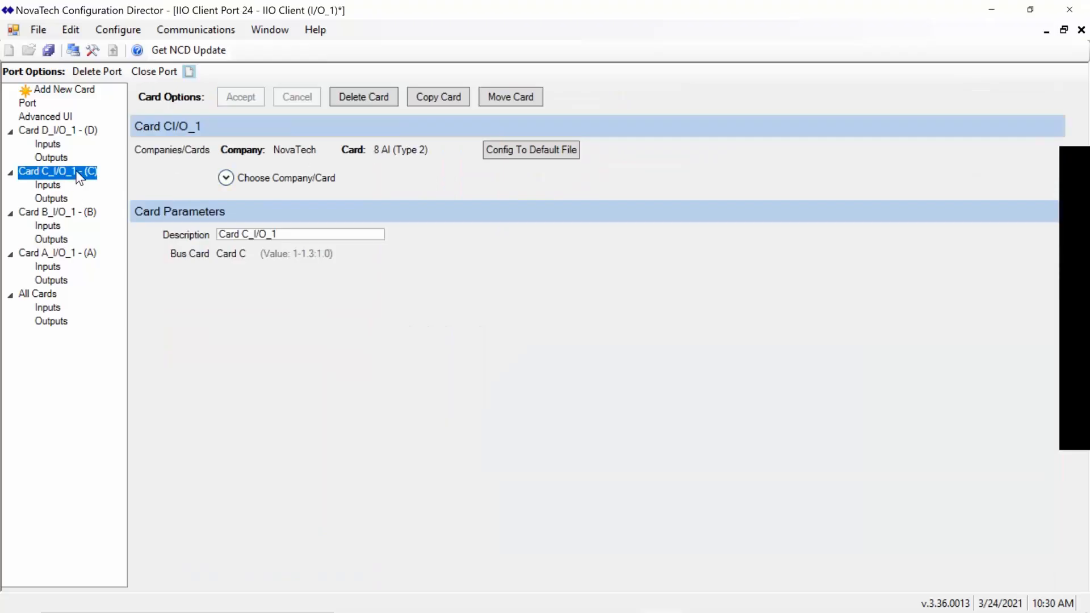
pyautogui.click(48, 183)
pyautogui.moveTo(193, 169); pyautogui.dragTo(195, 270)
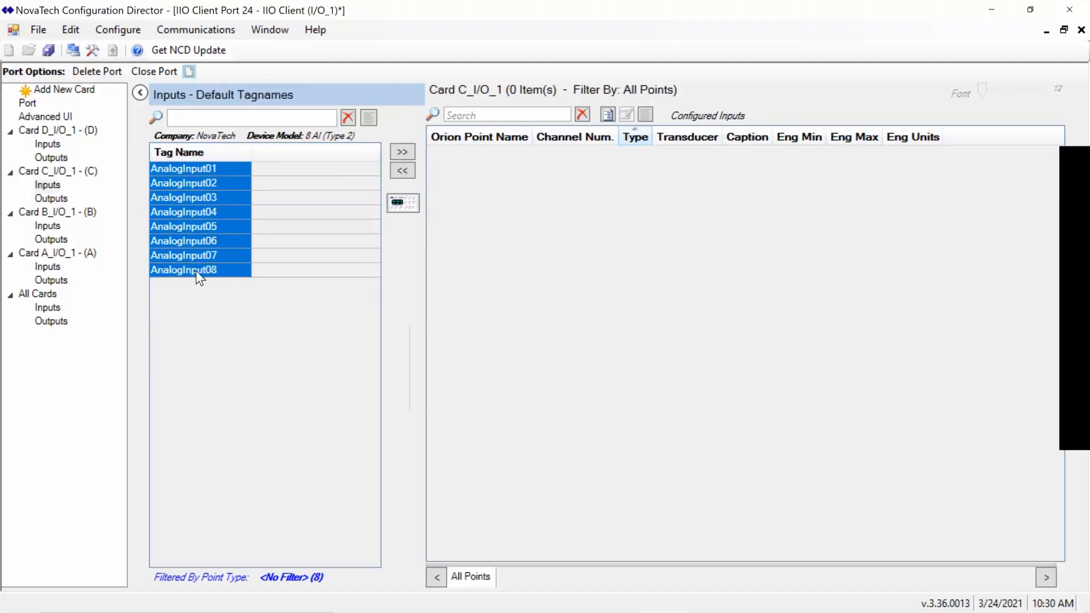
pyautogui.click(410, 154)
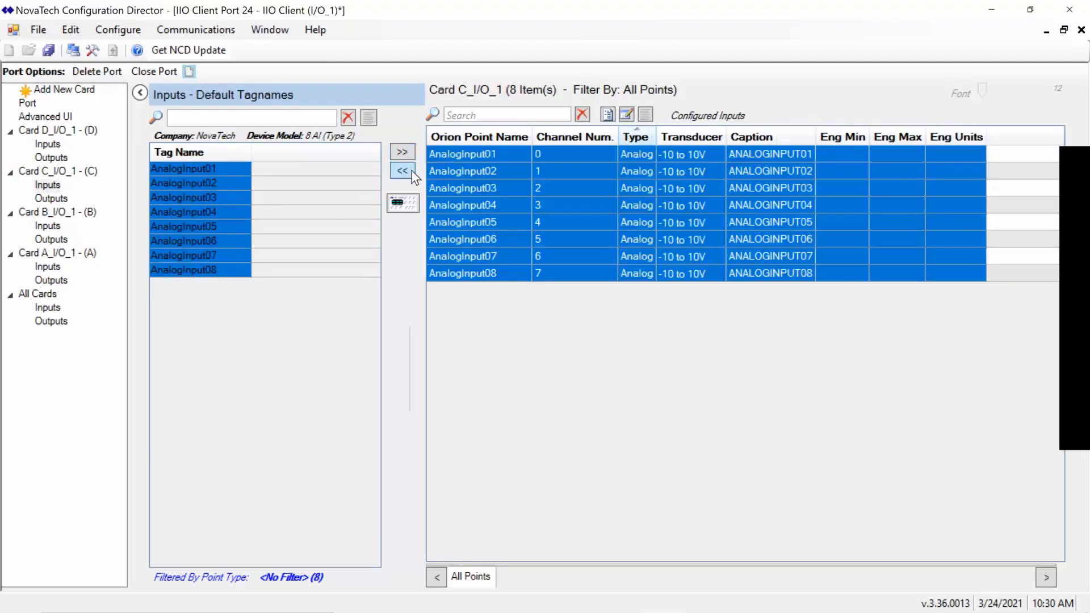
# Add AnalogInput01 through AnalogInput08 to the configured inputs of Card D on I/O_1
pyautogui.click(54, 132)
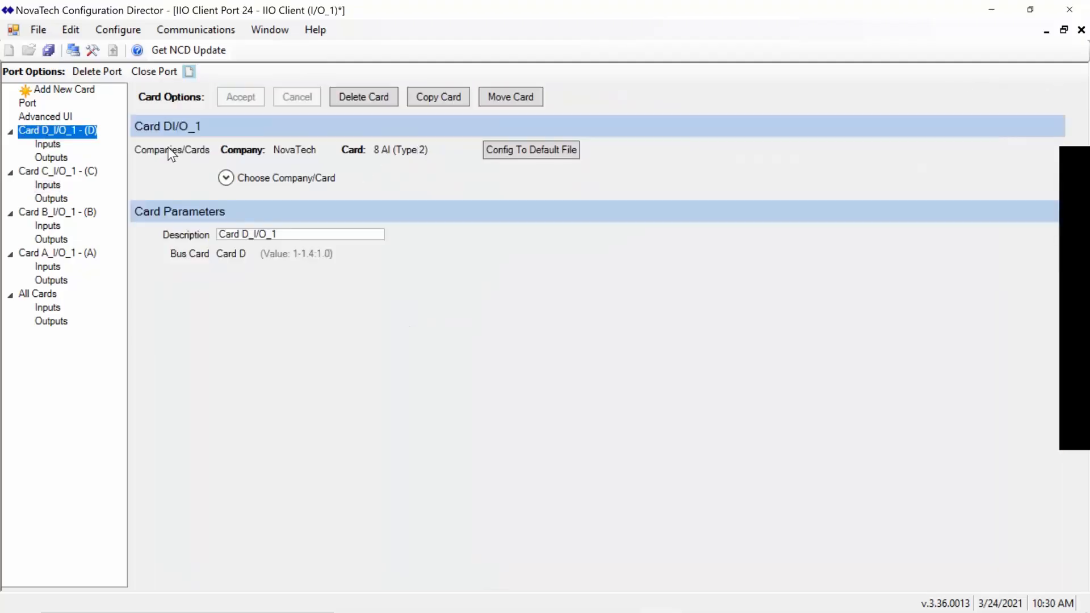
pyautogui.click(47, 144)
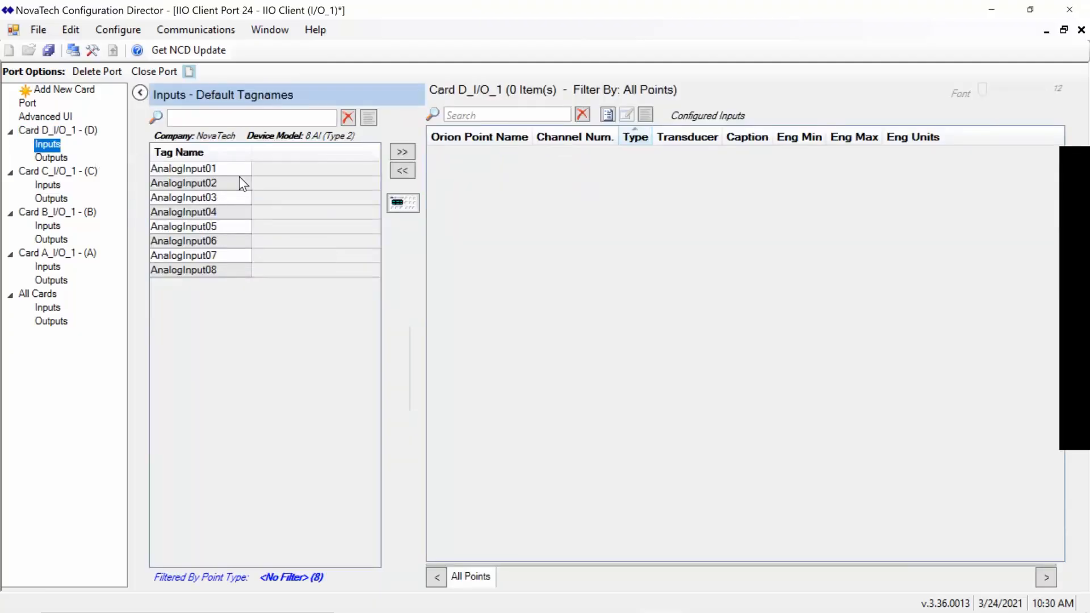
pyautogui.moveTo(243, 175); pyautogui.dragTo(227, 276)
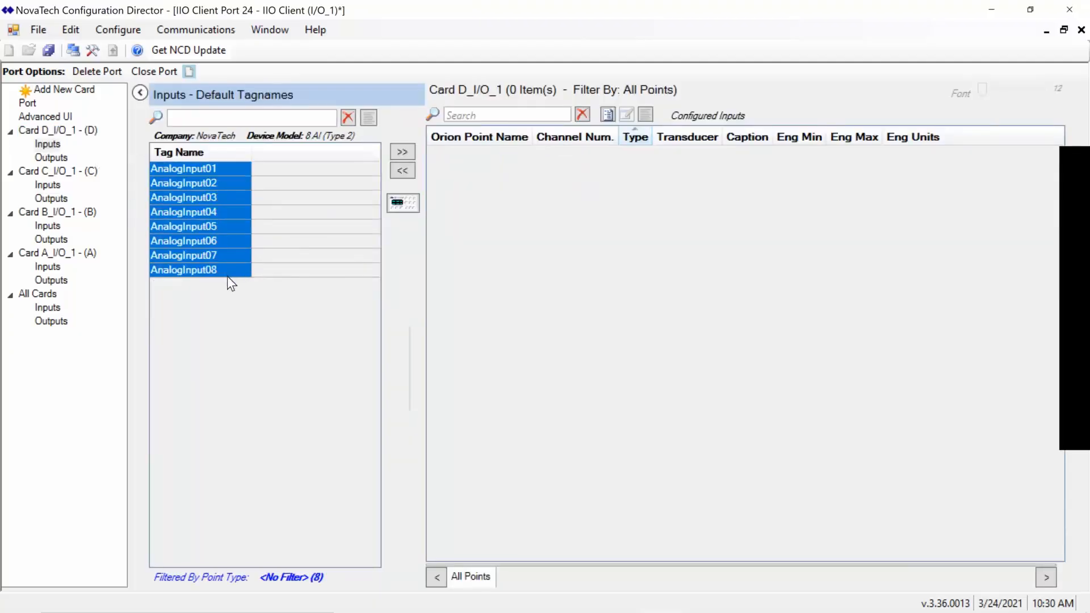
pyautogui.click(404, 149)
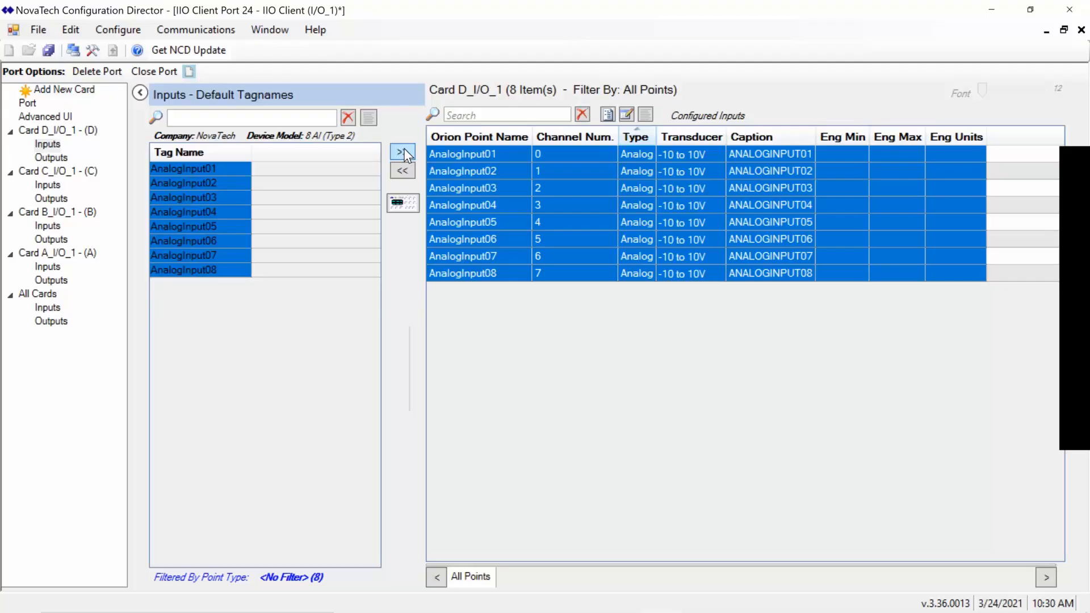
# From Card A's inputs, open the Orion I/O front-panel preview full screen, check the display for its first few points, and close it
pyautogui.click(47, 267)
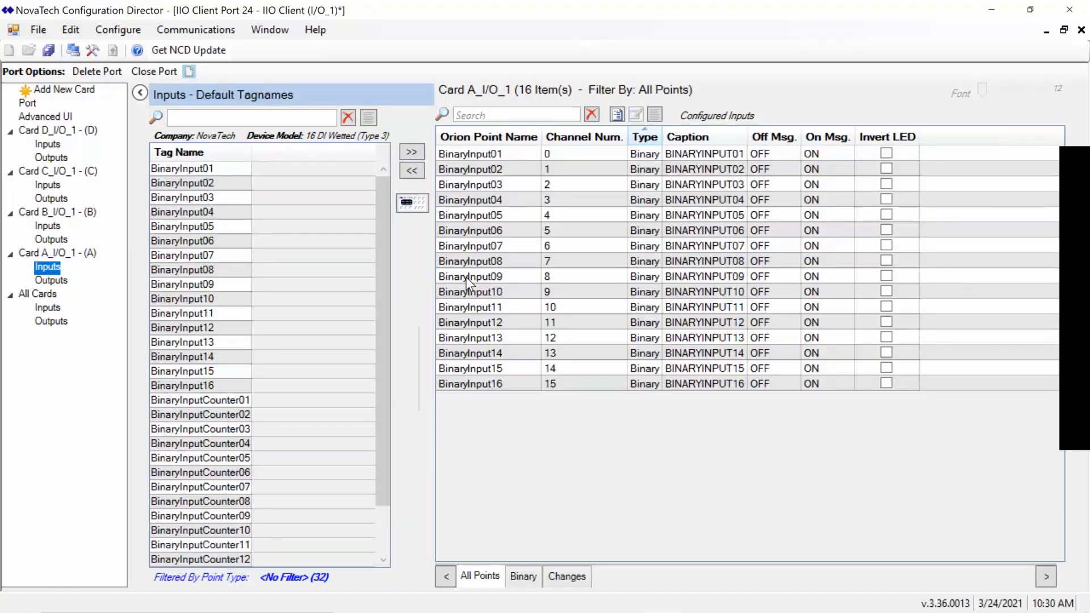
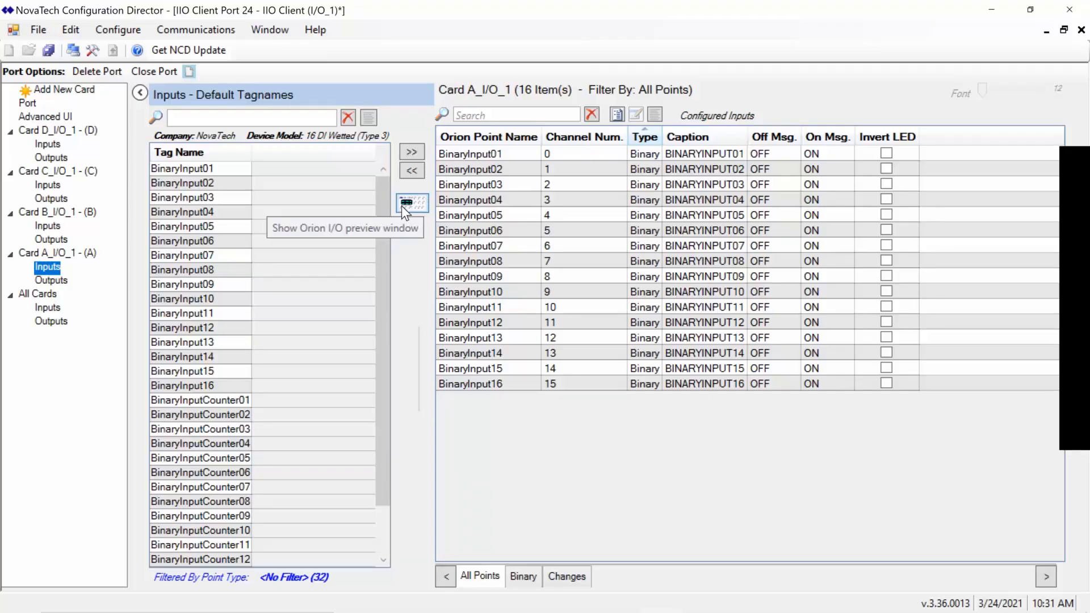
pyautogui.click(407, 203)
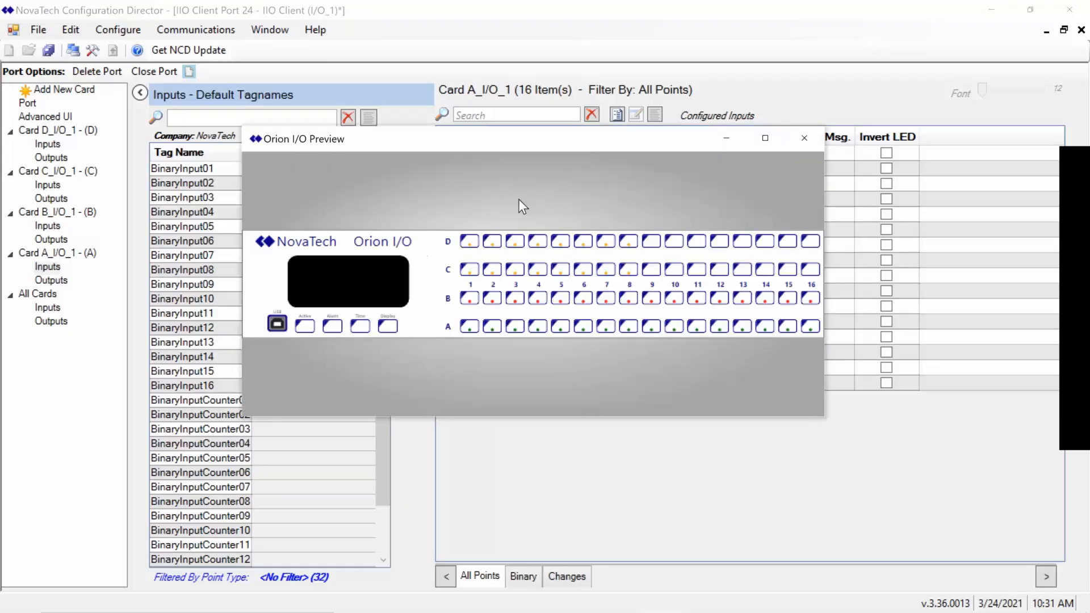
pyautogui.click(764, 139)
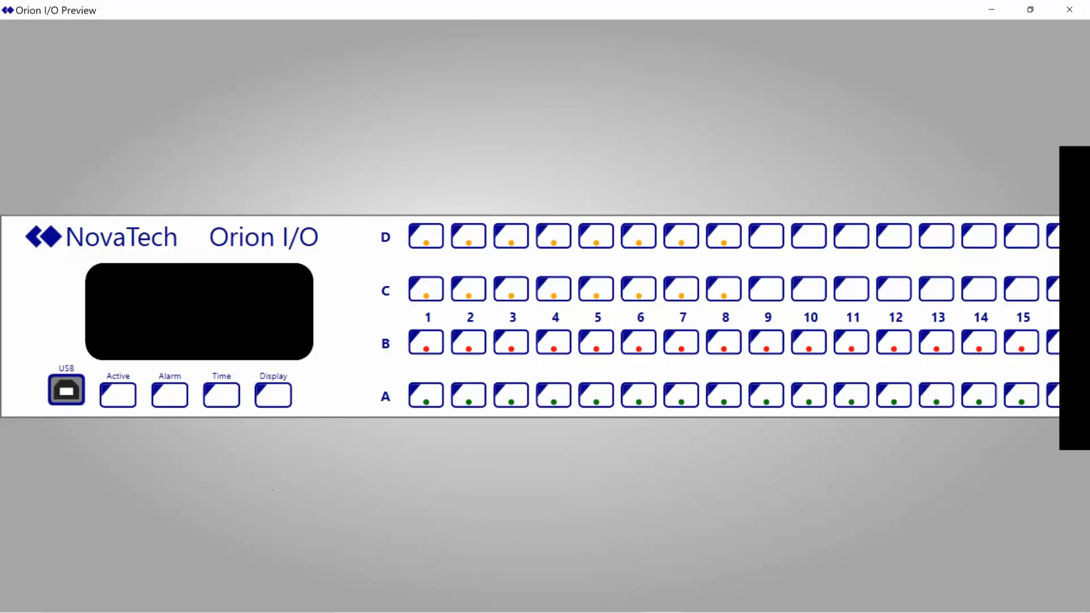
pyautogui.click(421, 403)
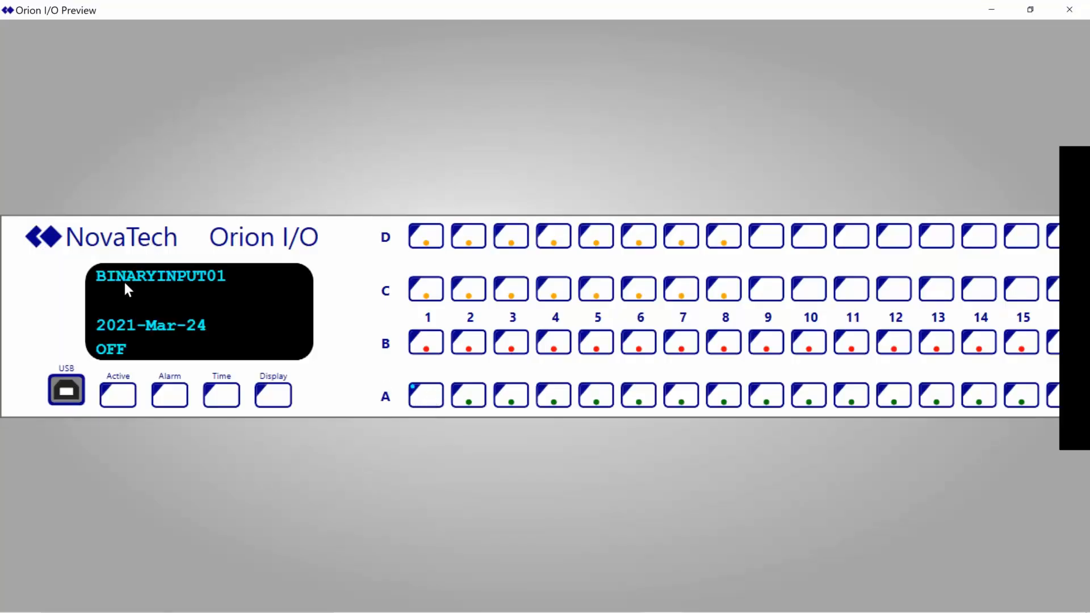
pyautogui.click(427, 401)
pyautogui.click(469, 402)
pyautogui.click(520, 400)
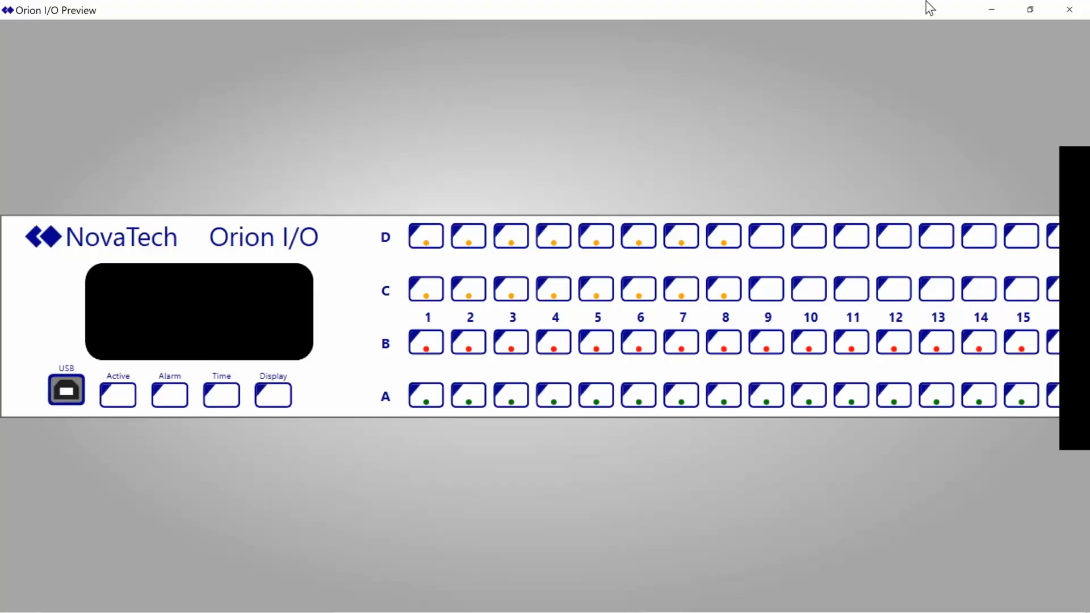
pyautogui.click(1067, 8)
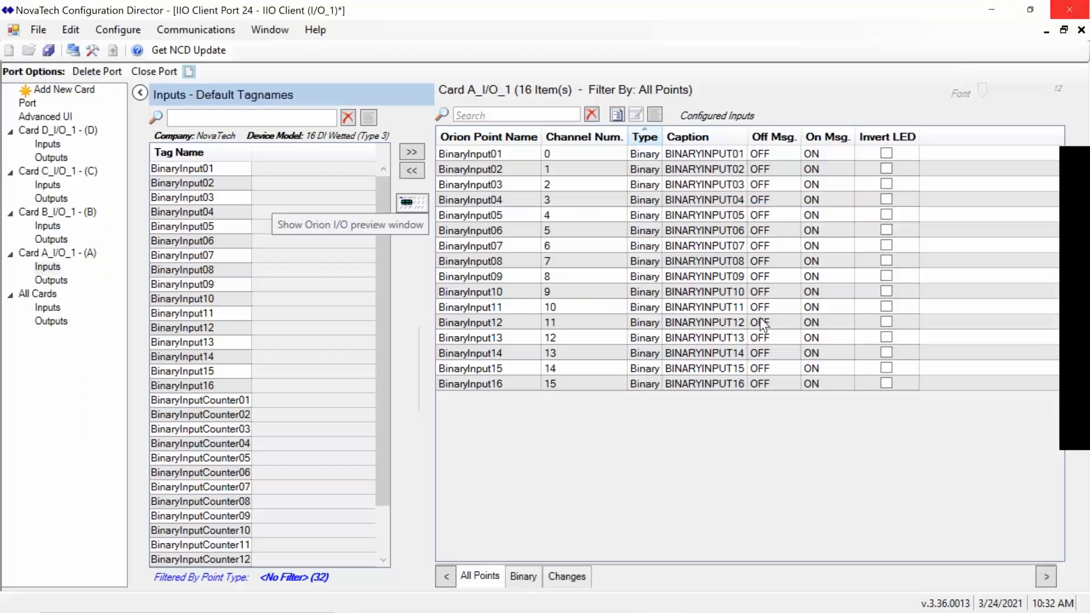
pyautogui.moveTo(534, 350); pyautogui.dragTo(667, 274)
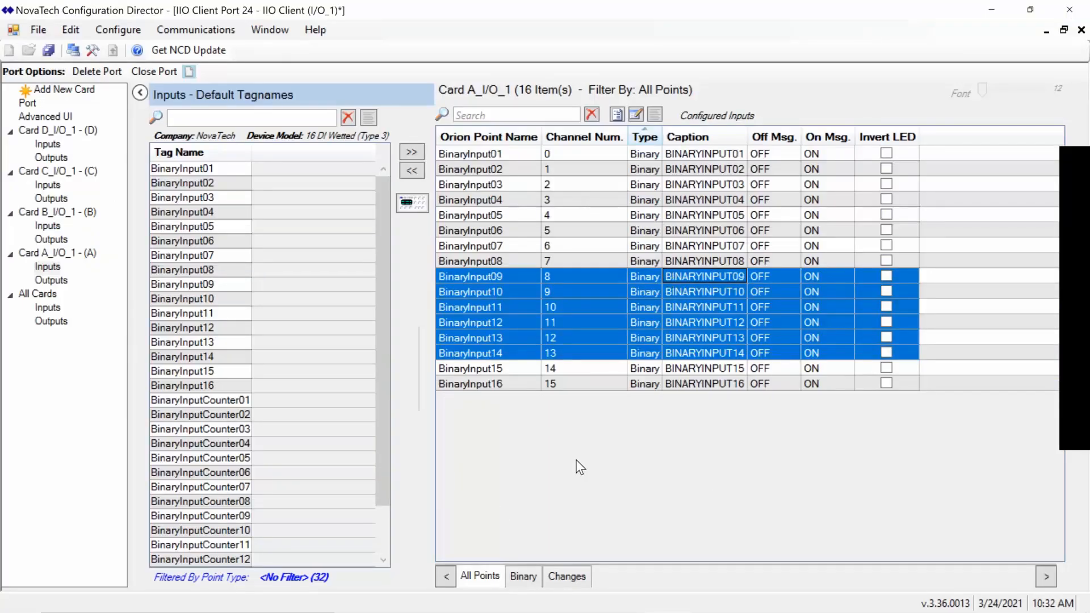
pyautogui.click(681, 262)
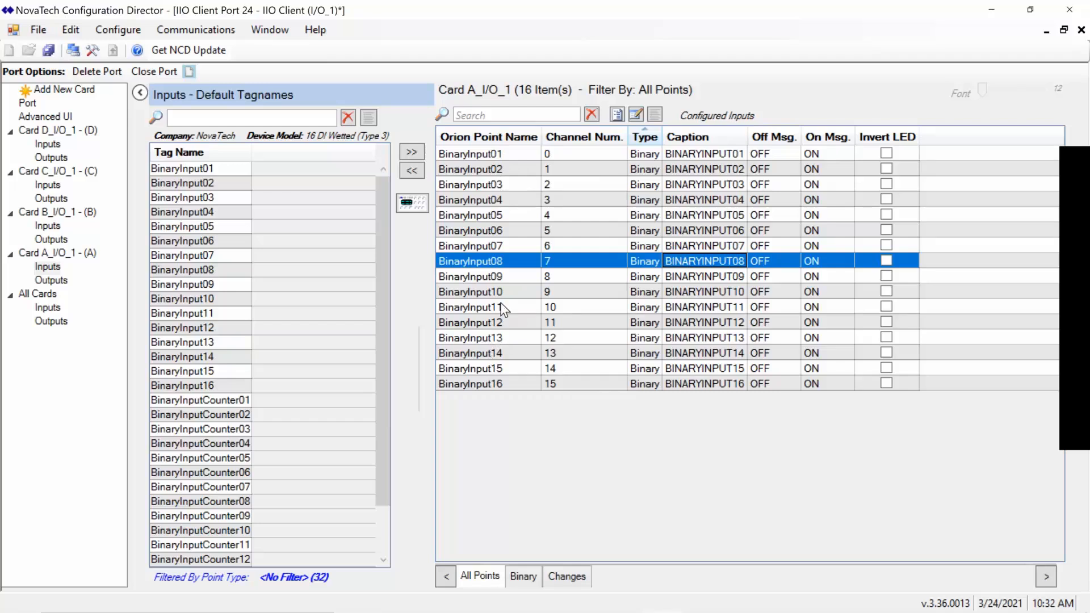
pyautogui.click(112, 31)
pyautogui.moveTo(133, 69)
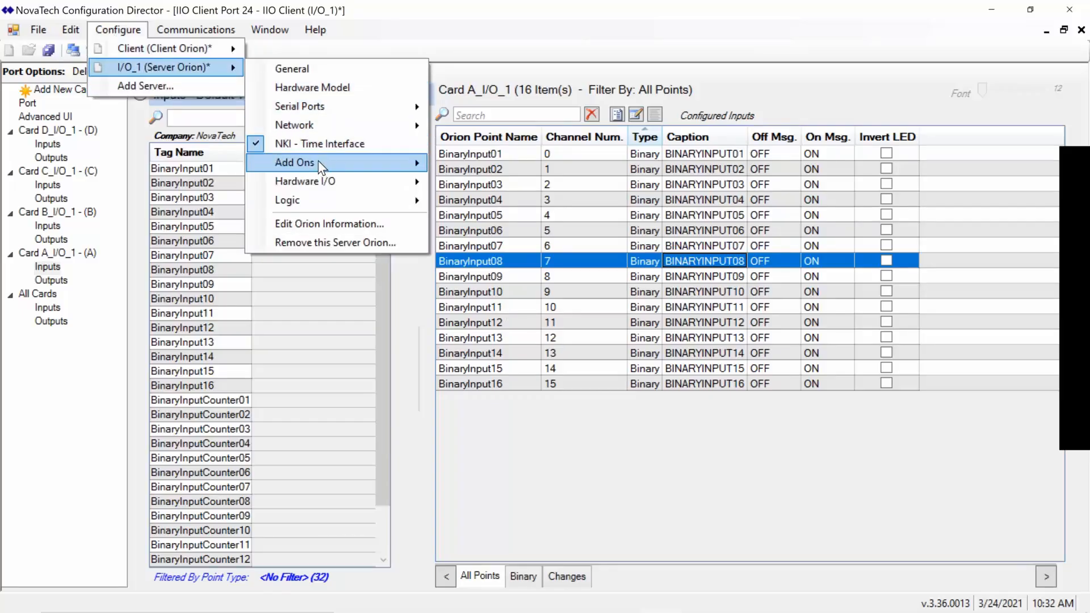
pyautogui.moveTo(318, 160)
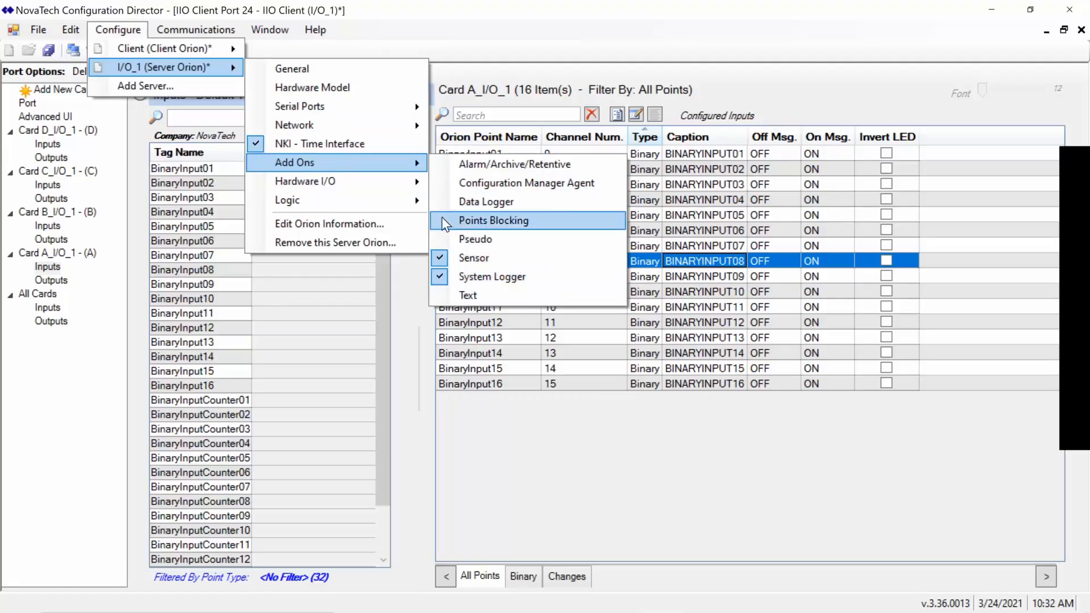
pyautogui.moveTo(348, 179)
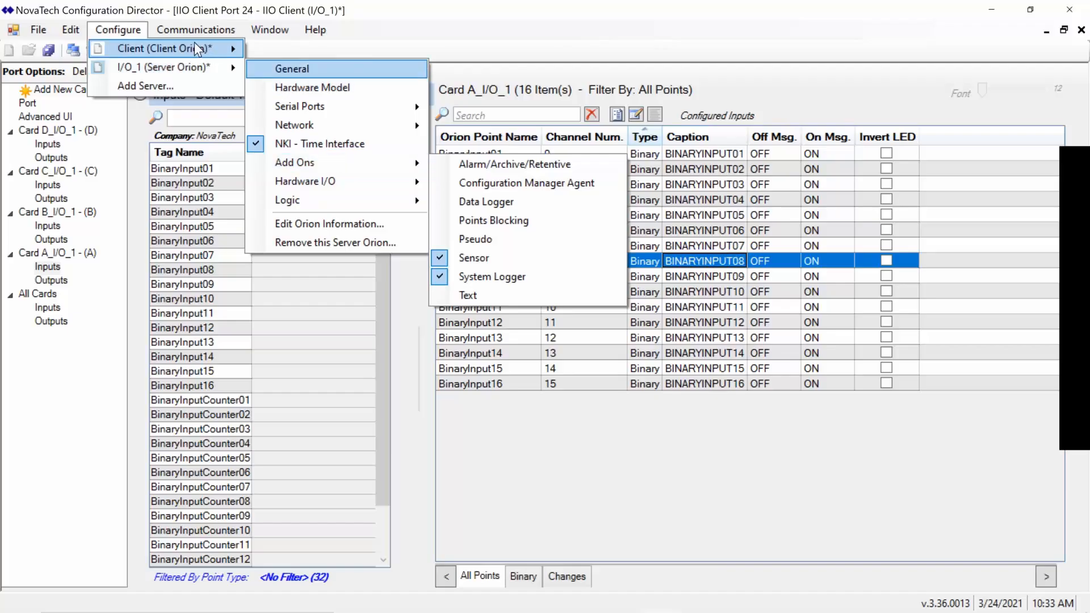
pyautogui.moveTo(194, 49)
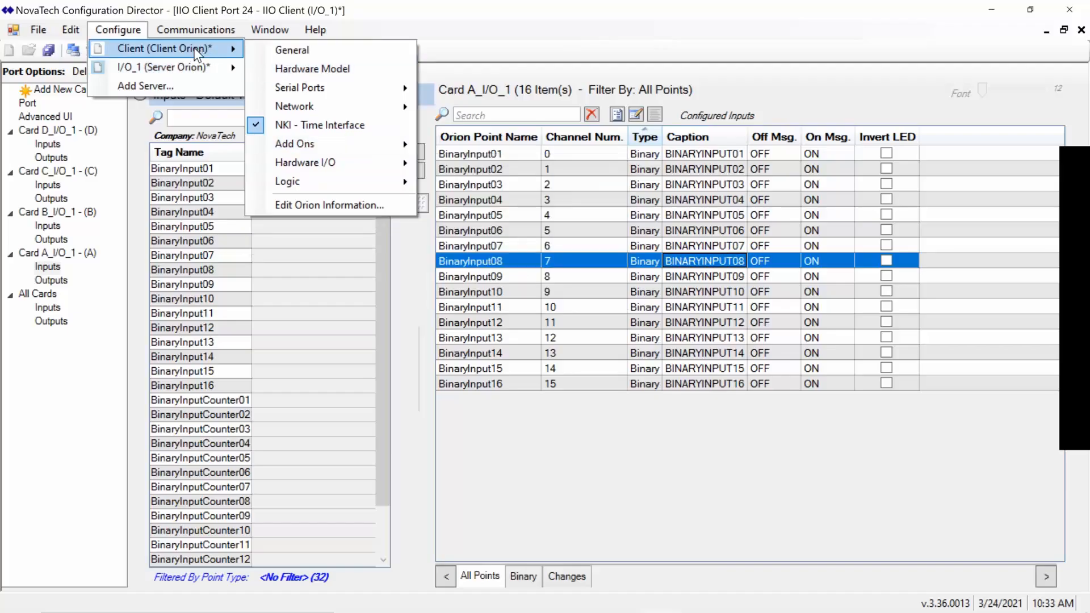
pyautogui.click(609, 506)
# Place the configuration window and the POINTS LIST.xls workbook side by side, narrowing the default tagnames so Card A's captions are in view
pyautogui.moveTo(676, 11); pyautogui.dragTo(0, 108)
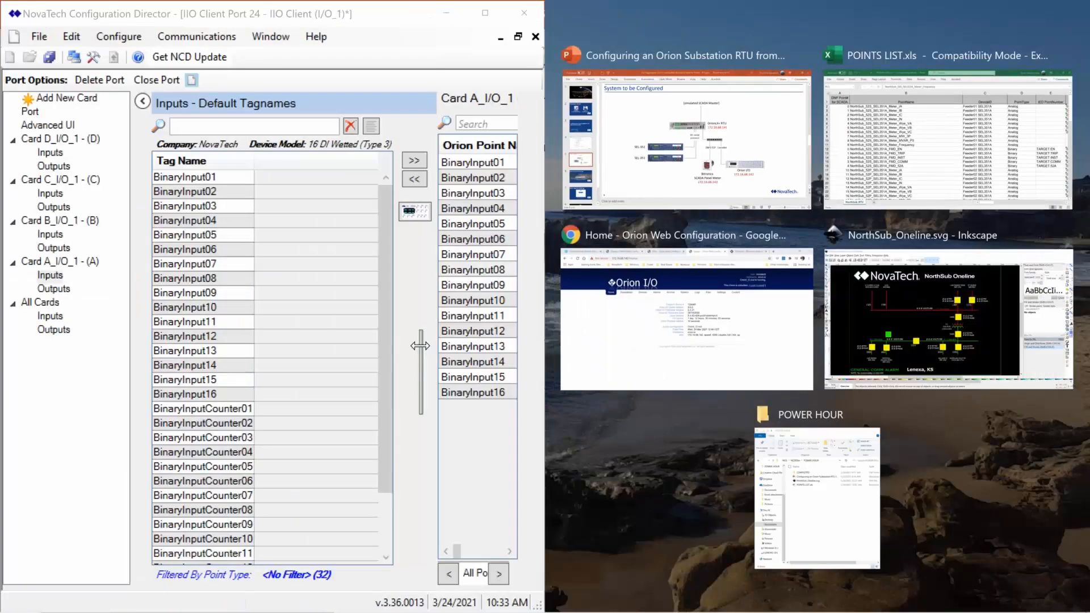
pyautogui.moveTo(350, 335); pyautogui.dragTo(326, 329)
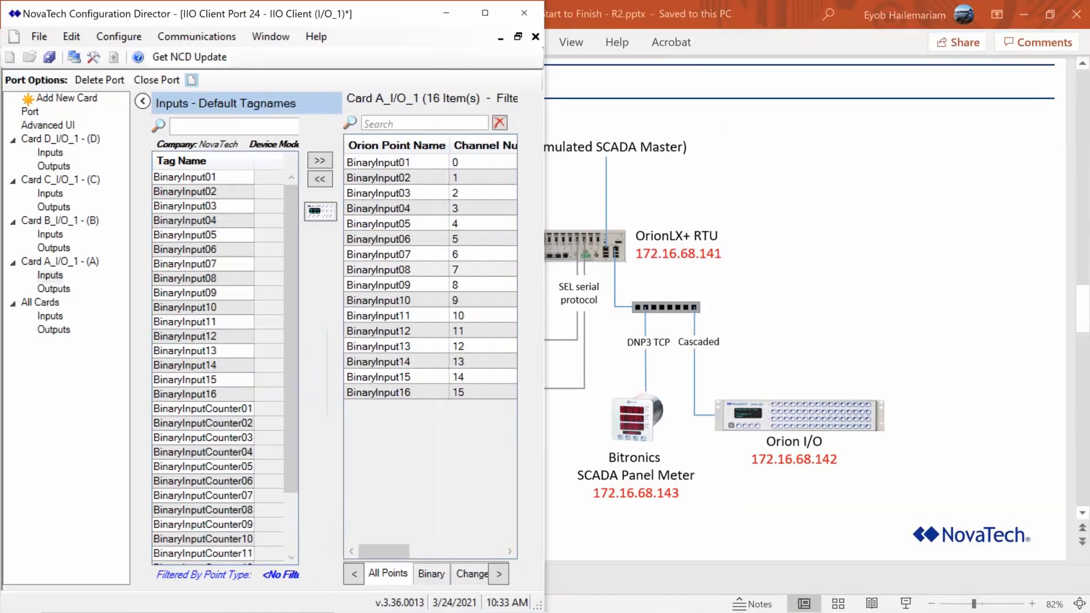
pyautogui.click(111, 35)
pyautogui.click(211, 16)
pyautogui.moveTo(613, 159); pyautogui.dragTo(630, 186)
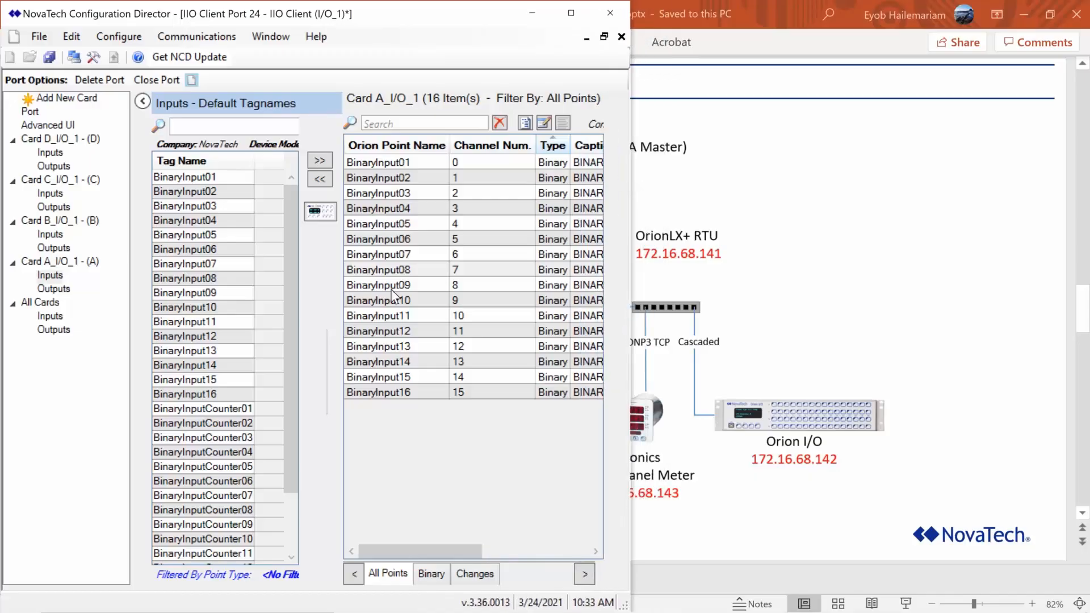
pyautogui.moveTo(316, 347); pyautogui.dragTo(234, 347)
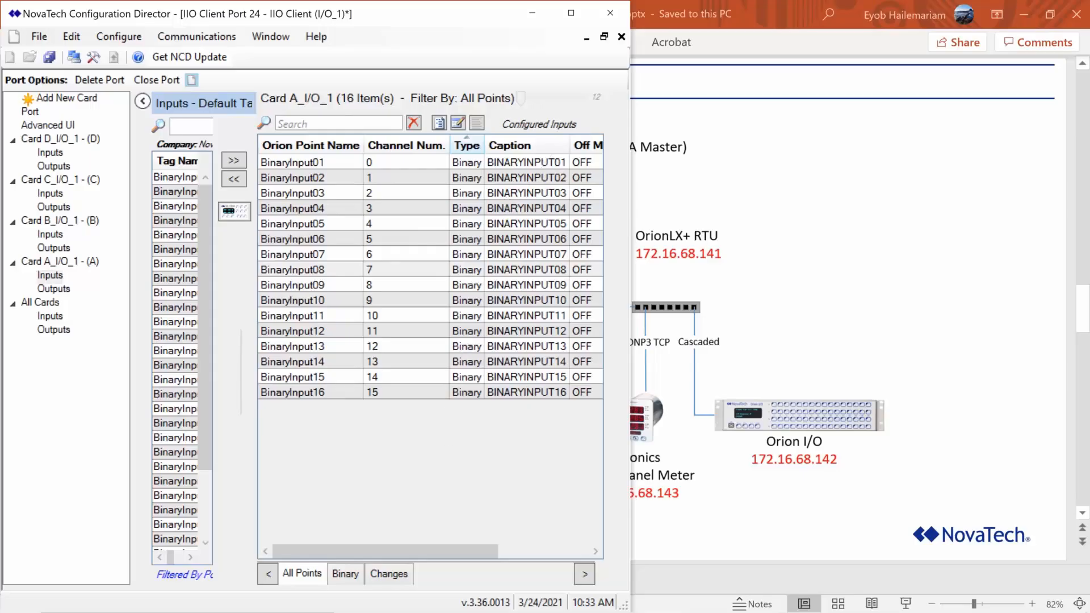
pyautogui.moveTo(495, 609)
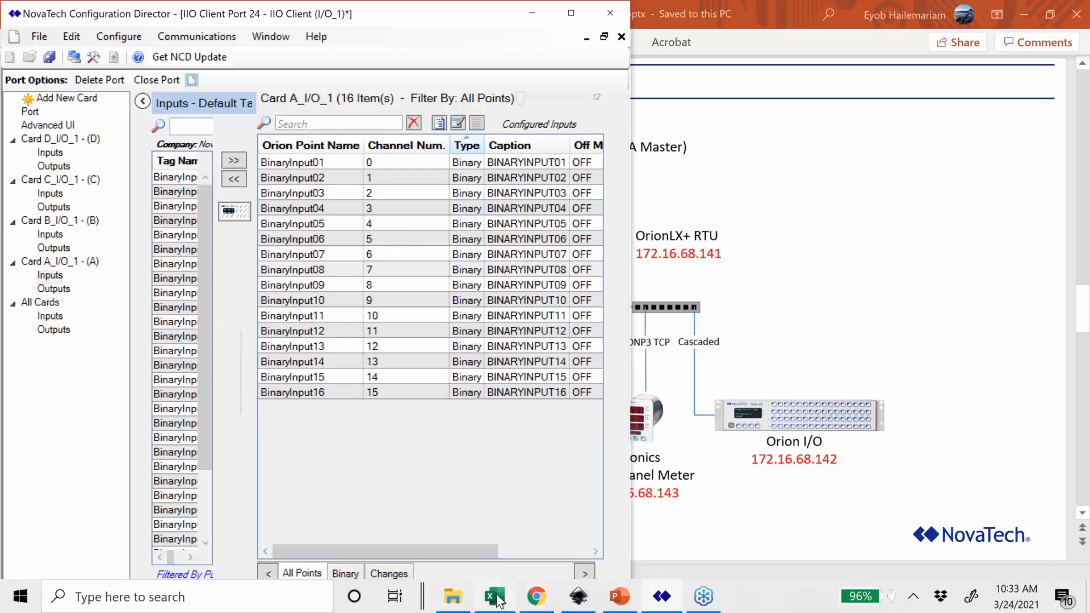
pyautogui.click(495, 597)
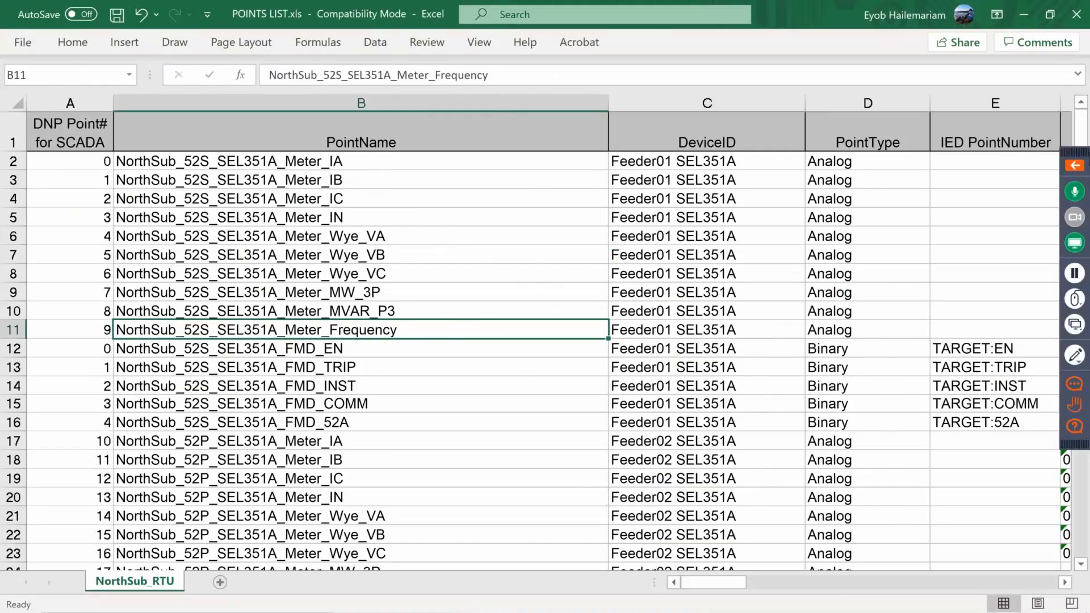
pyautogui.press('super+Right')
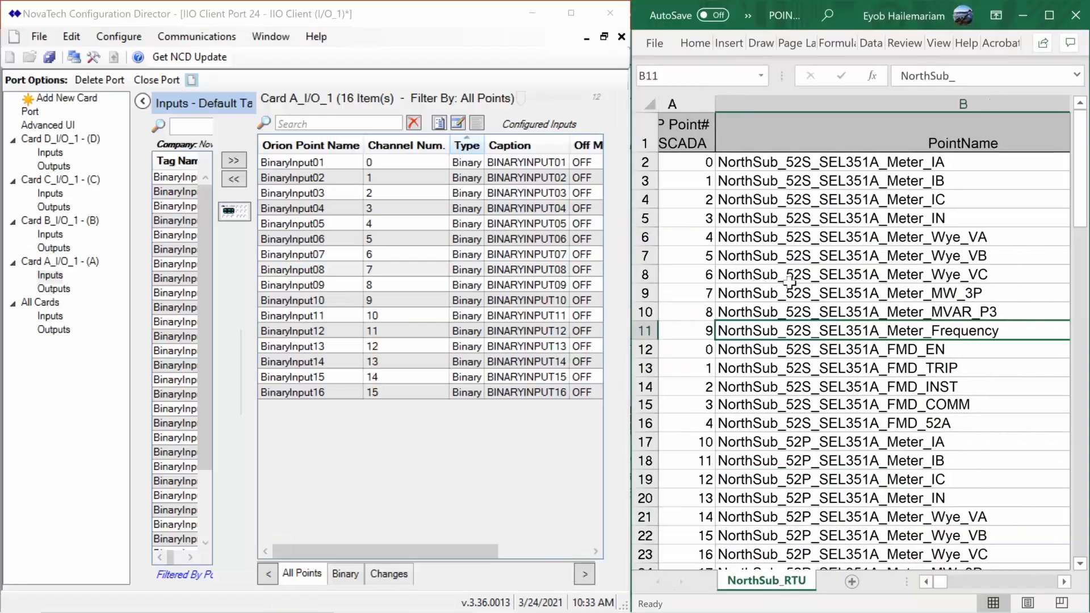
# Copy the 16 OrionIO CardA descriptions in J44:J59 of the points list into the captions of BinaryInput01 through BinaryInput16, leaving the spreadsheet's cells unreplaced
pyautogui.hscroll(3, 789, 281)
pyautogui.hscroll(-2, 789, 281)
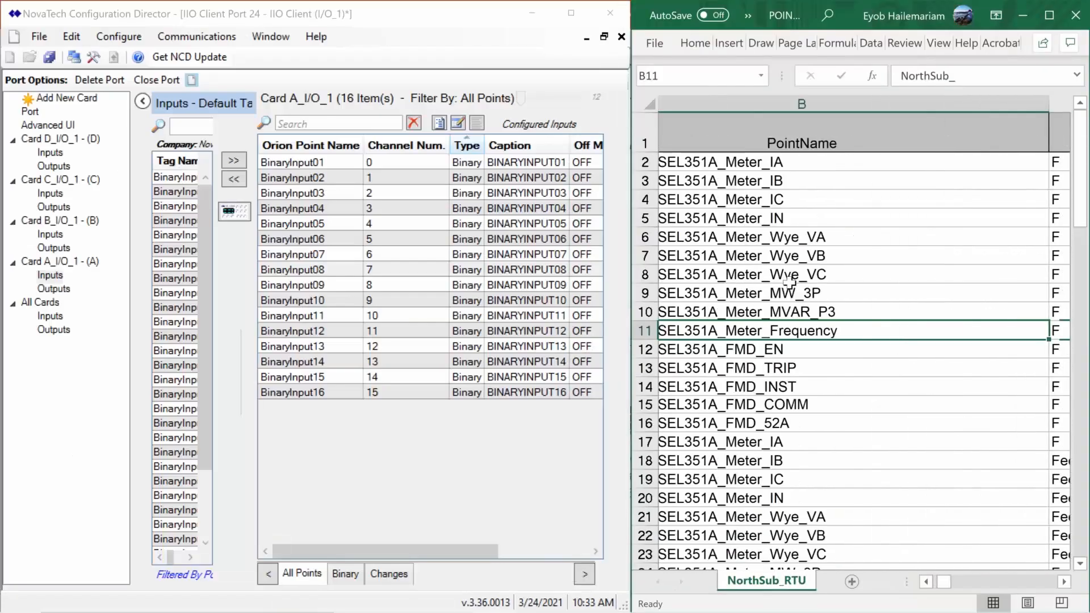
pyautogui.hscroll(-2, 789, 281)
pyautogui.scroll(-1, 789, 279)
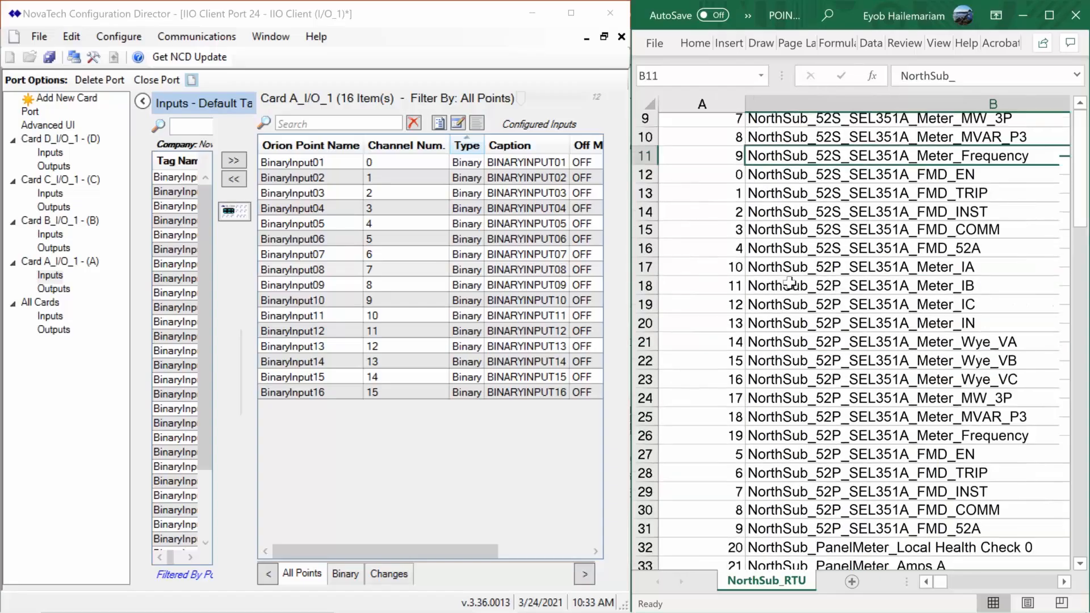
pyautogui.scroll(-16, 789, 281)
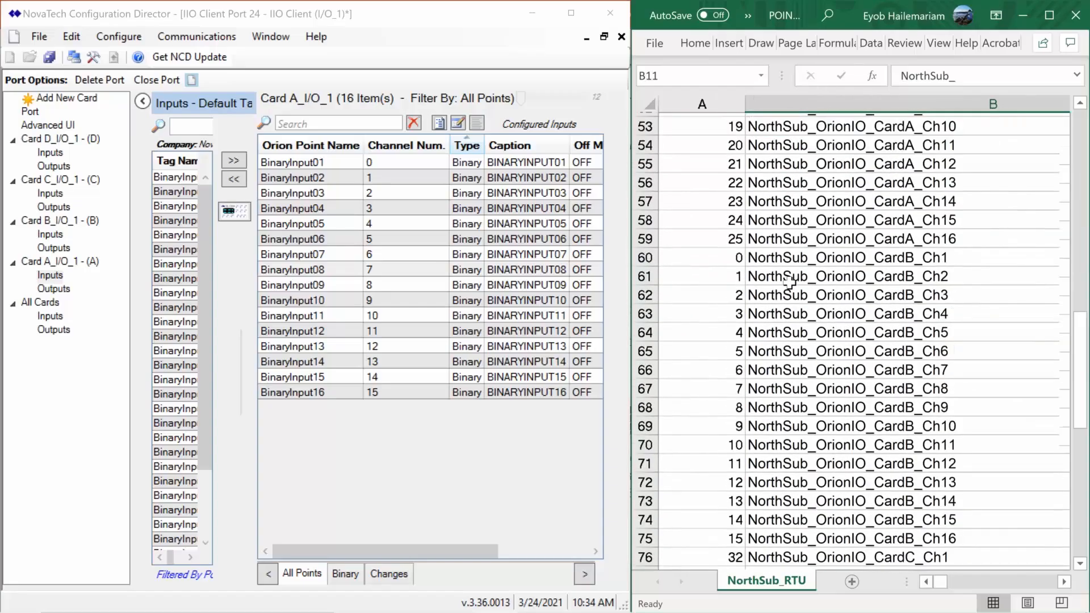
pyautogui.scroll(-1, 790, 280)
pyautogui.scroll(1, 758, 426)
pyautogui.scroll(2, 758, 426)
pyautogui.scroll(2, 782, 360)
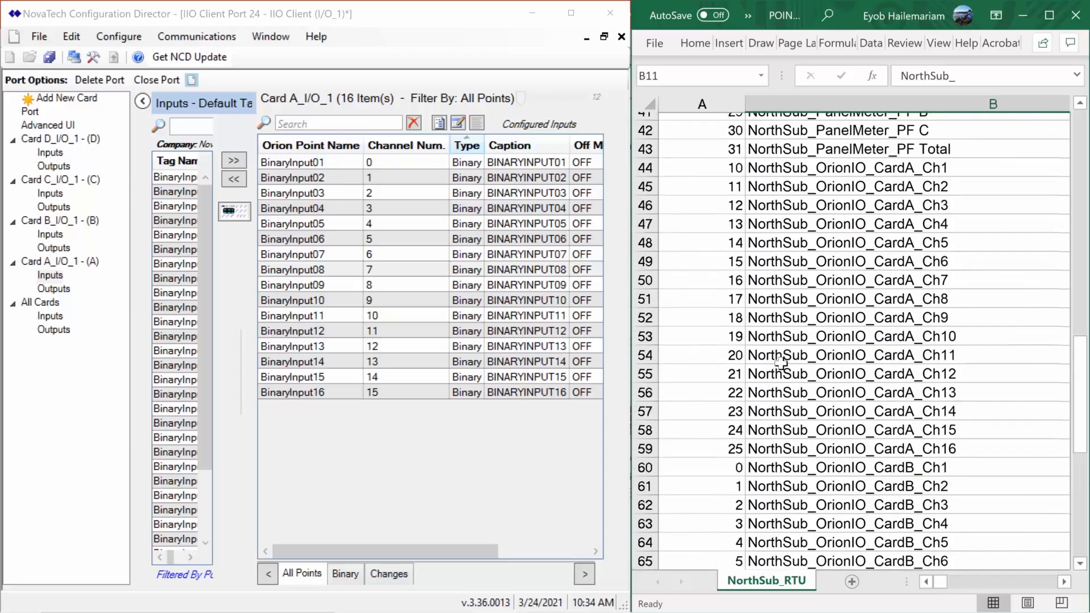
pyautogui.click(936, 165)
pyautogui.hscroll(1, 936, 165)
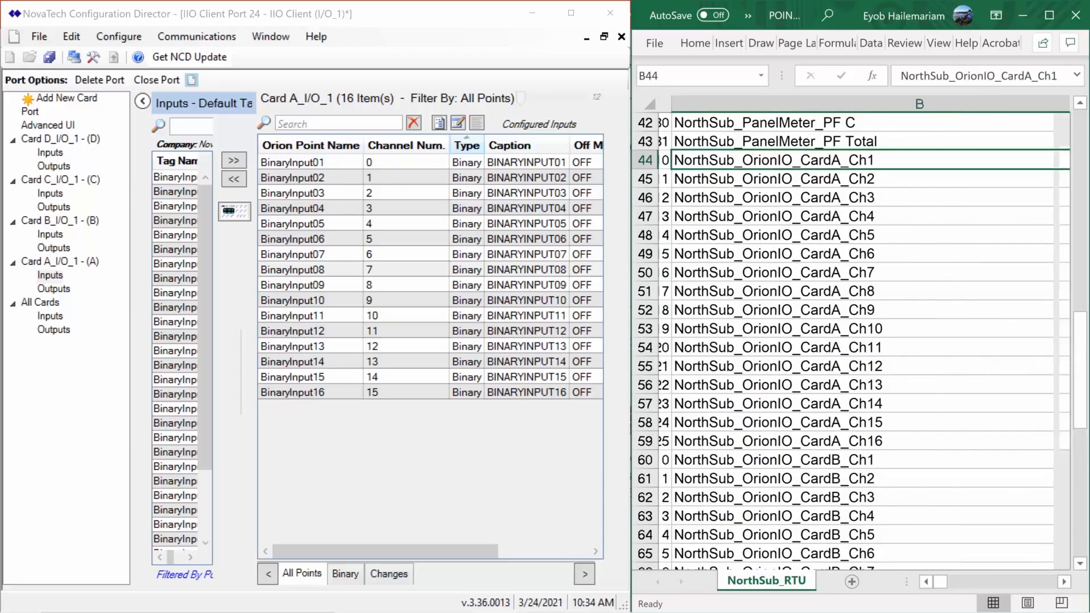
pyautogui.hscroll(1, 773, 341)
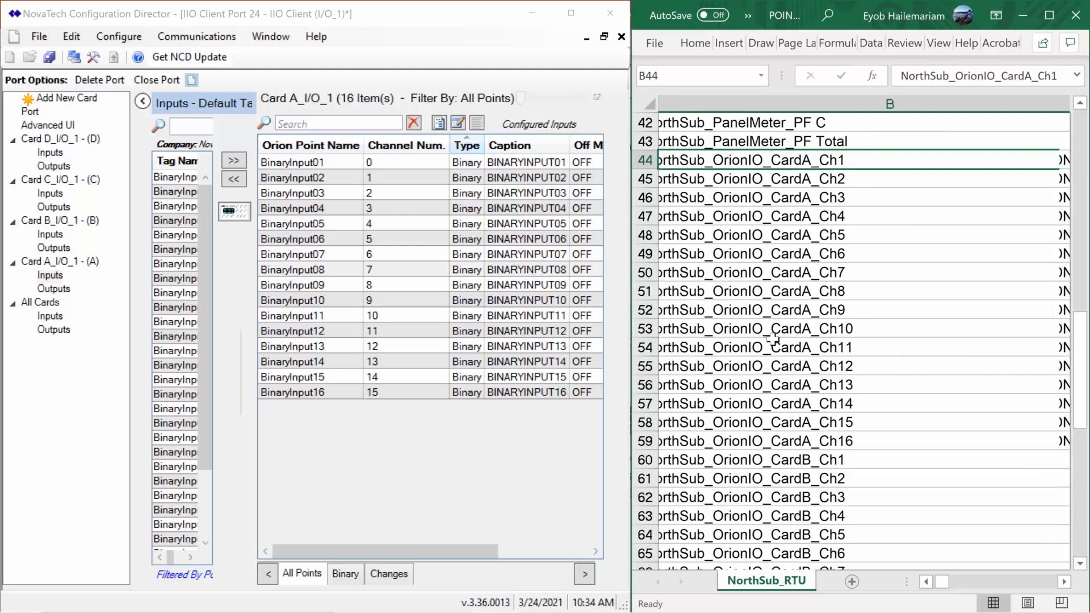
pyautogui.moveTo(942, 578); pyautogui.dragTo(955, 580)
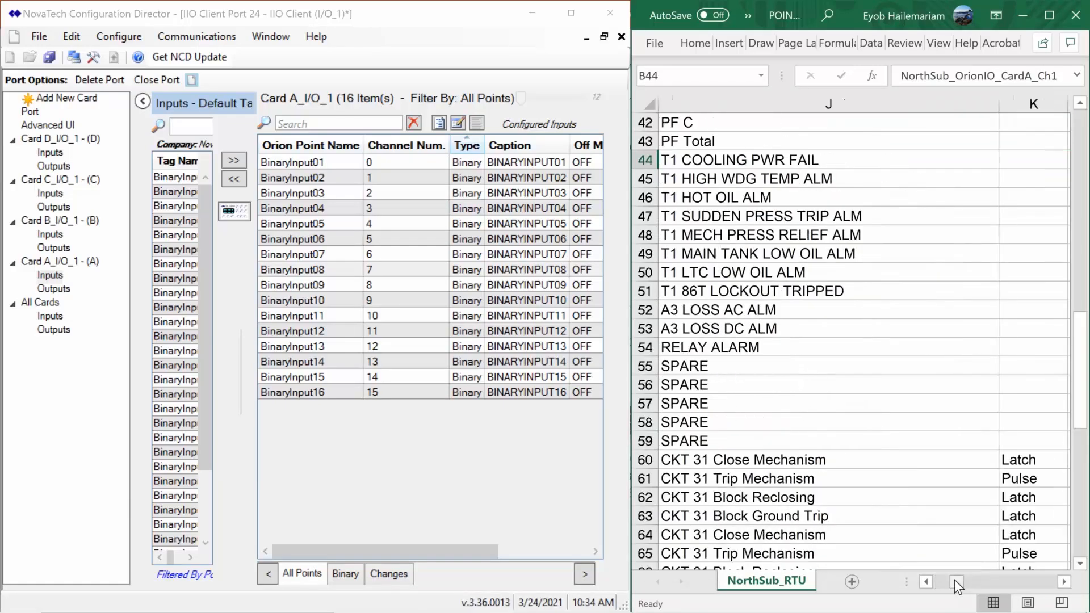
pyautogui.moveTo(778, 161); pyautogui.dragTo(780, 272)
pyautogui.moveTo(780, 347); pyautogui.dragTo(772, 442)
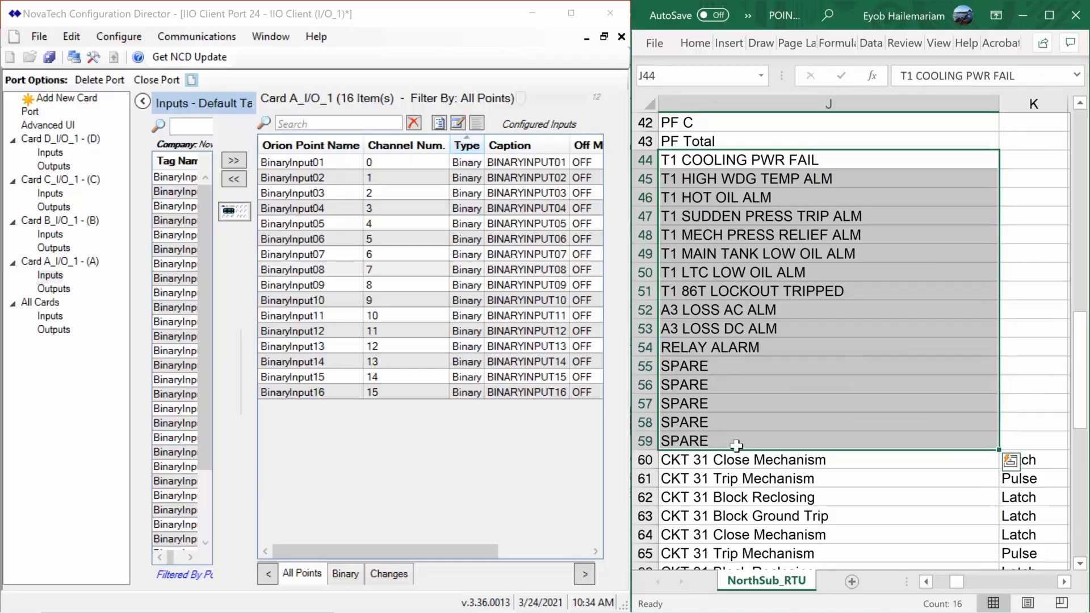
pyautogui.moveTo(736, 445); pyautogui.dragTo(531, 162)
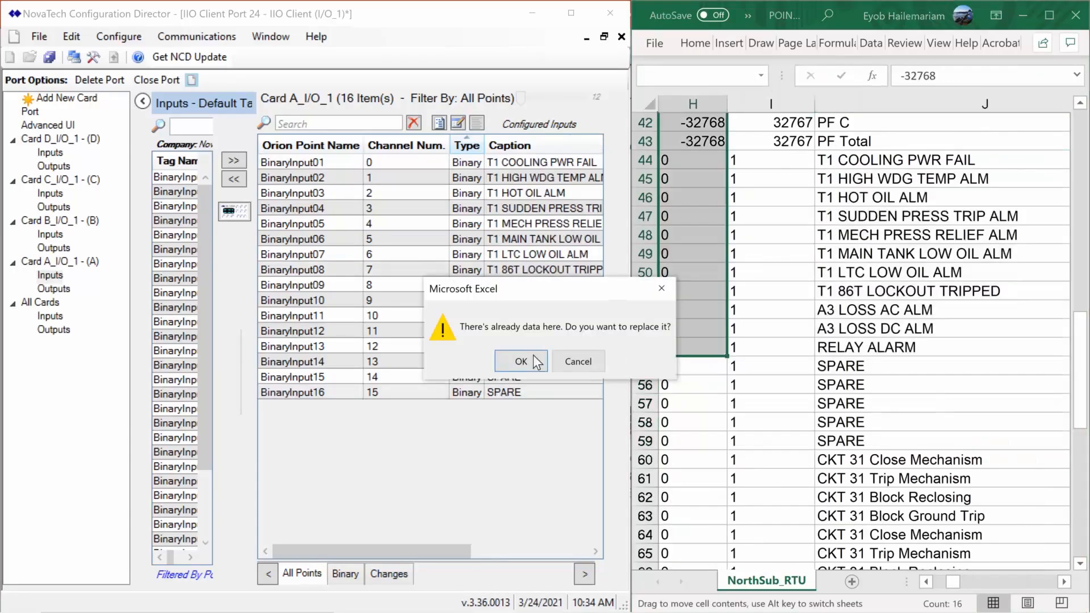
pyautogui.click(578, 361)
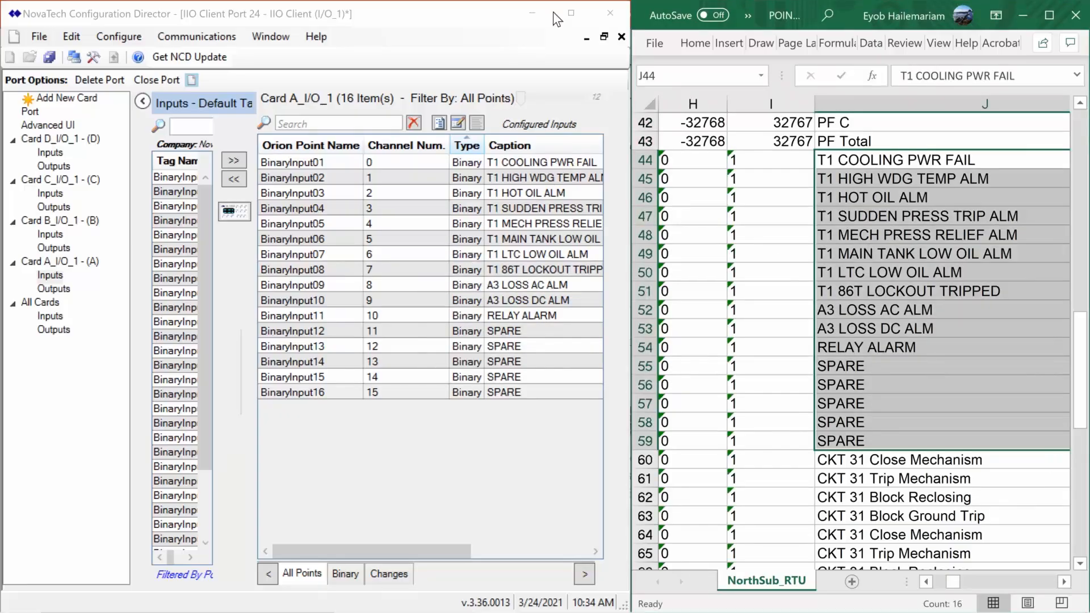
# Maximize the configuration window, check the captions of Card A's first three points in the Orion I/O front-panel preview, and close the preview
pyautogui.click(574, 16)
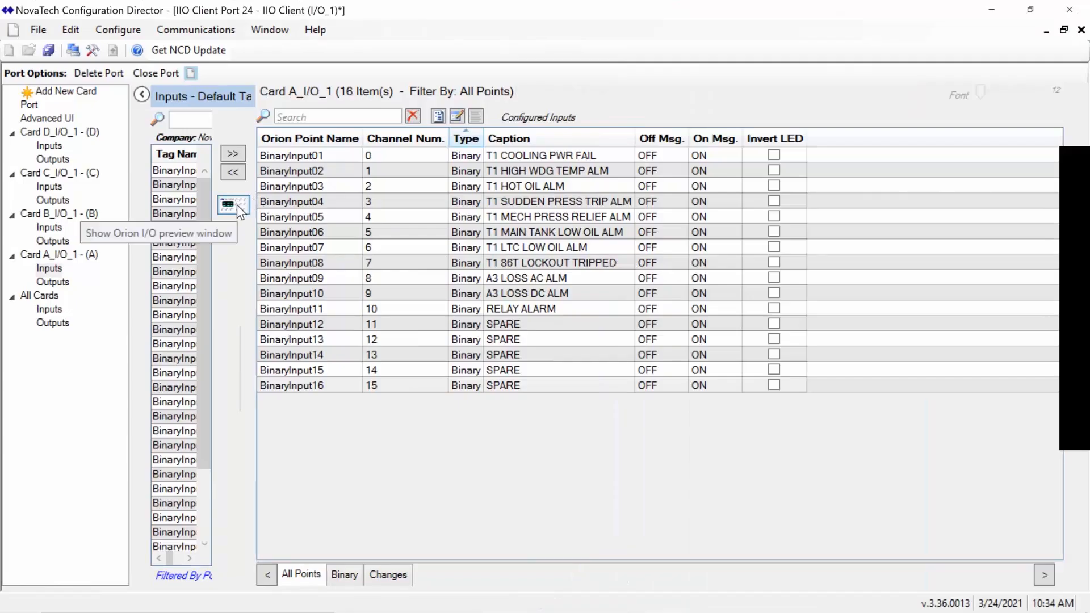
pyautogui.click(236, 204)
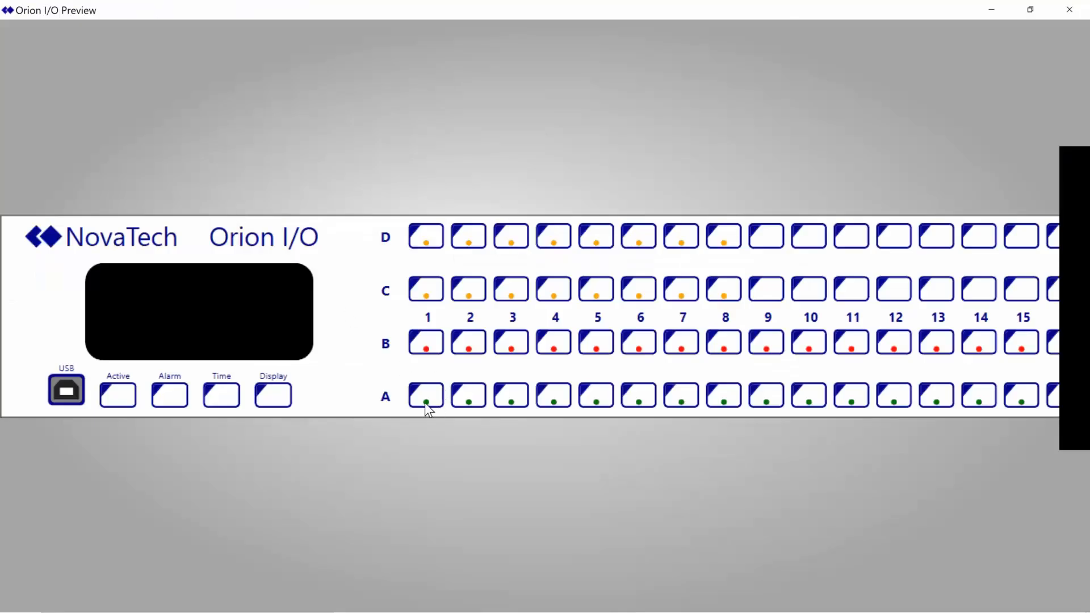
pyautogui.click(426, 405)
pyautogui.click(472, 396)
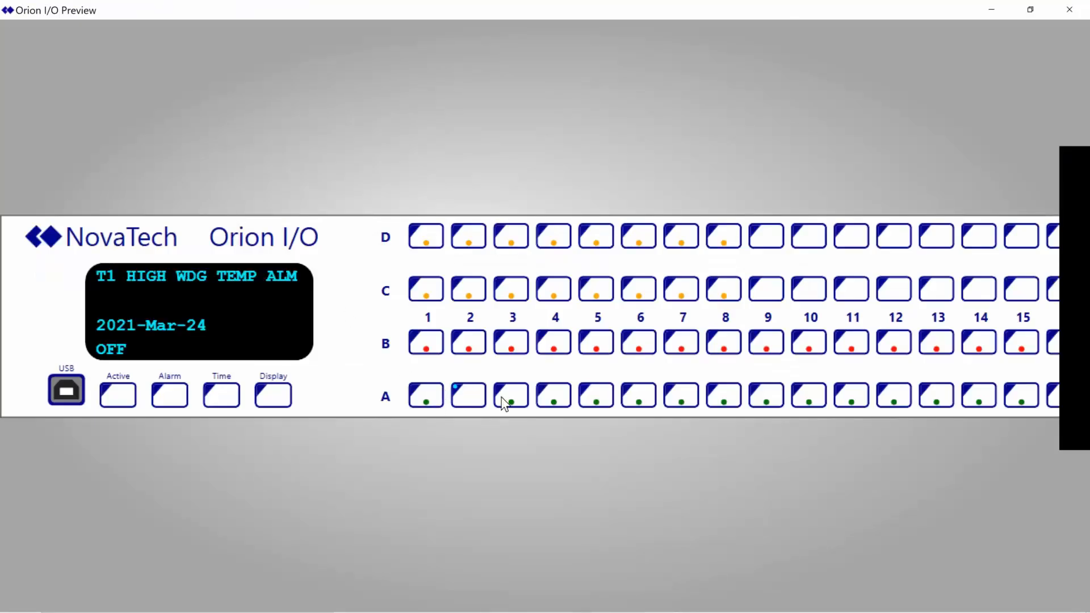
pyautogui.click(509, 397)
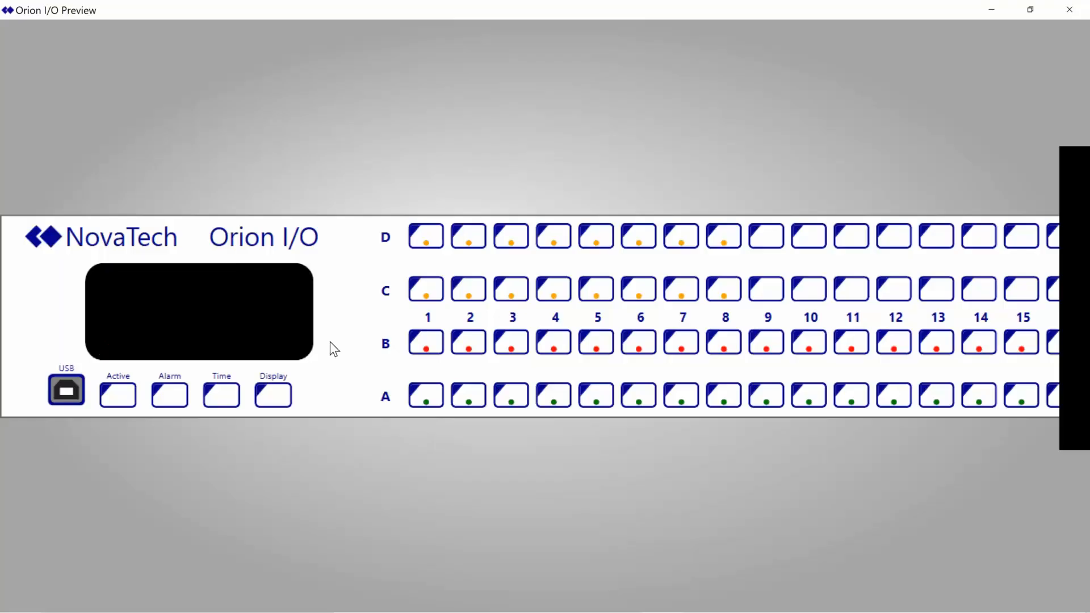
pyautogui.click(427, 396)
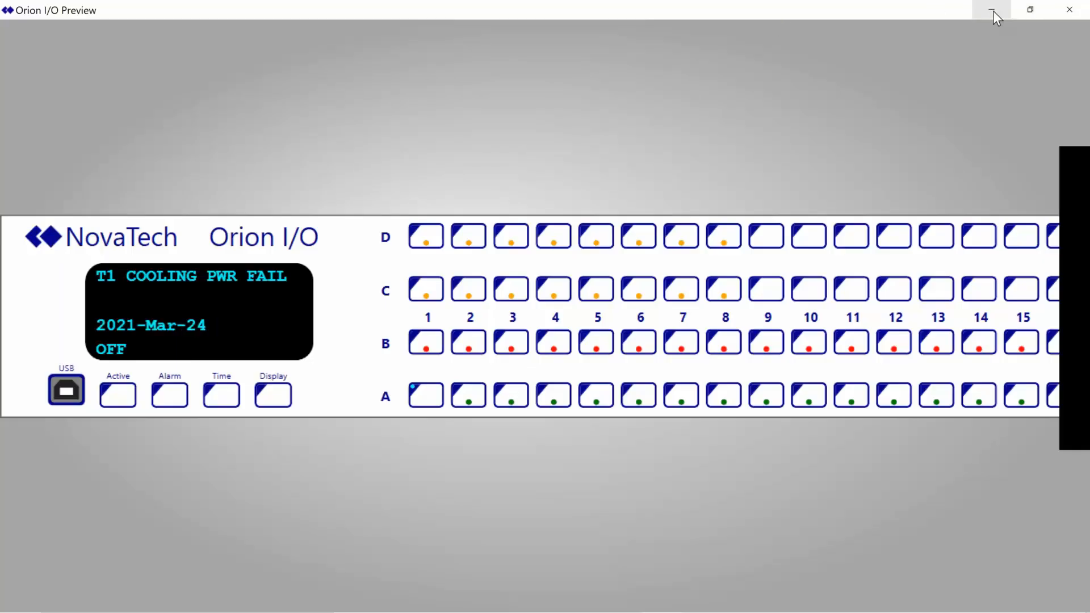
pyautogui.click(1077, 11)
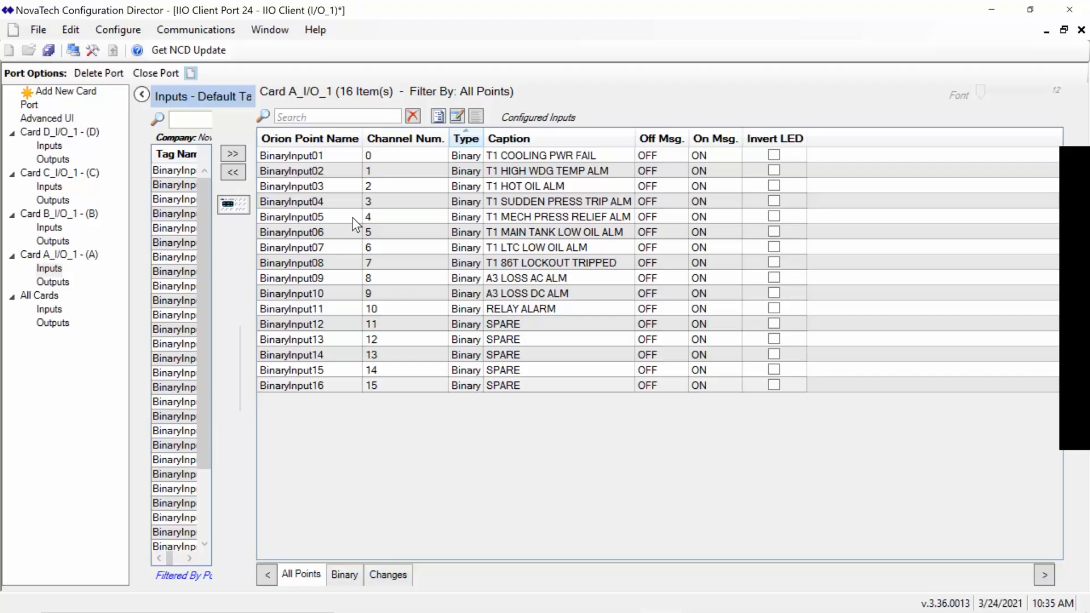
# Add the Alias add-on to the Client Orion
pyautogui.click(120, 31)
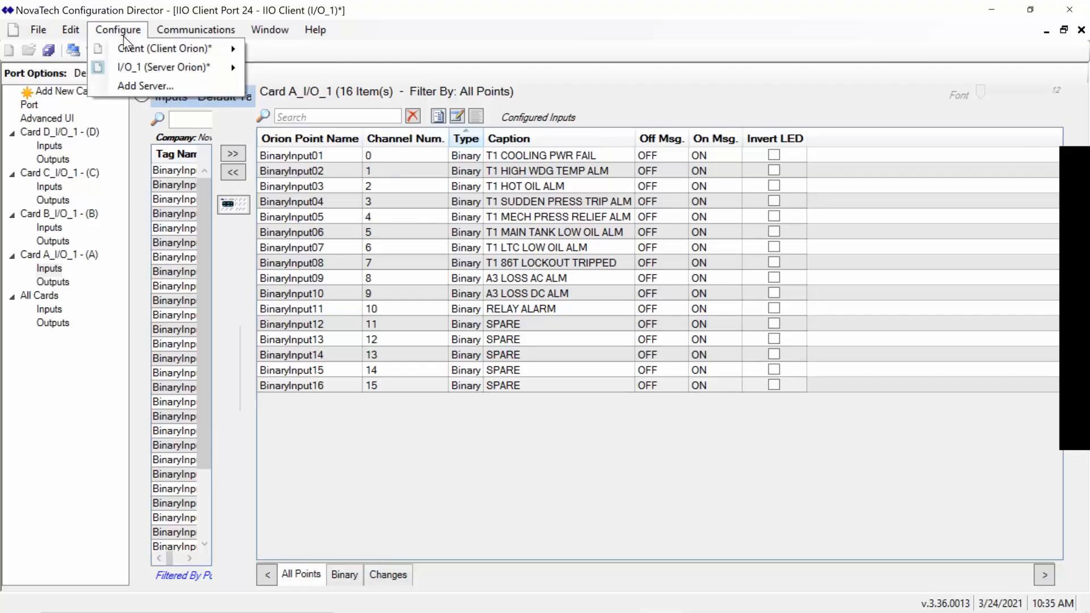
pyautogui.moveTo(124, 45)
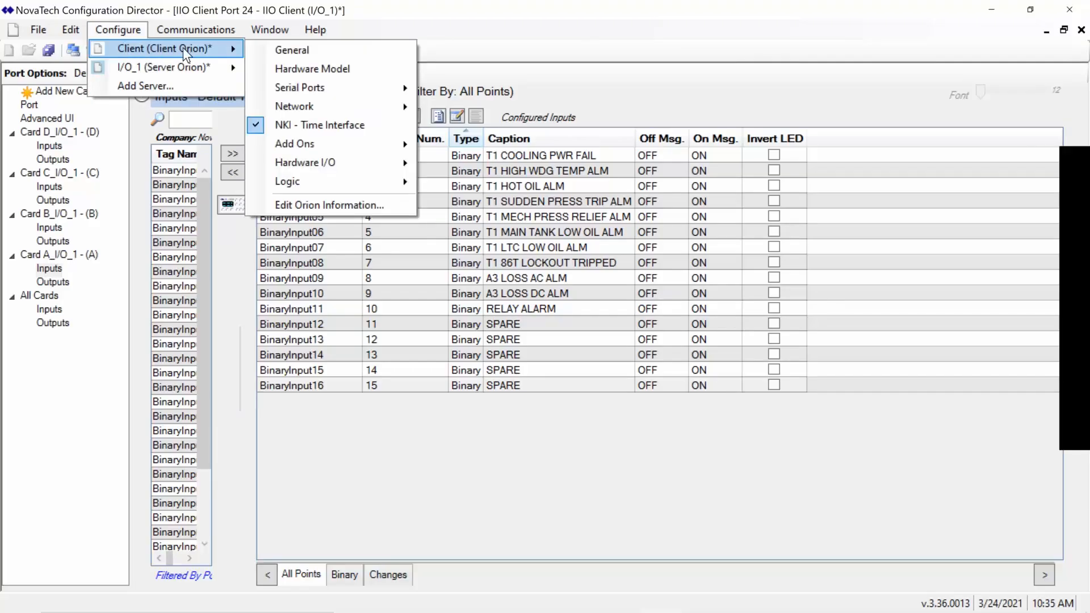
pyautogui.moveTo(303, 143)
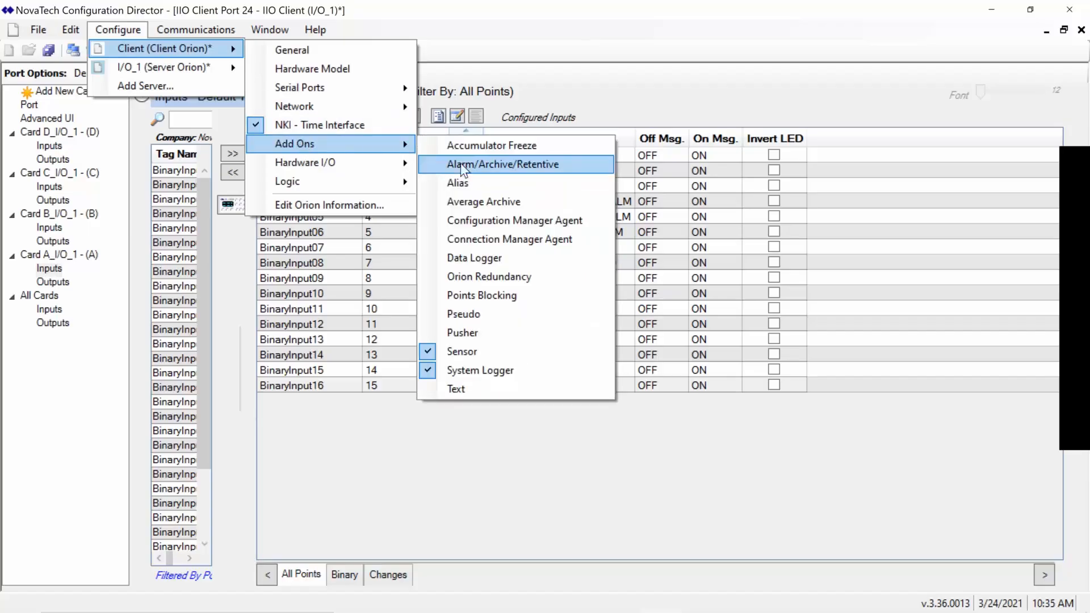
pyautogui.click(493, 187)
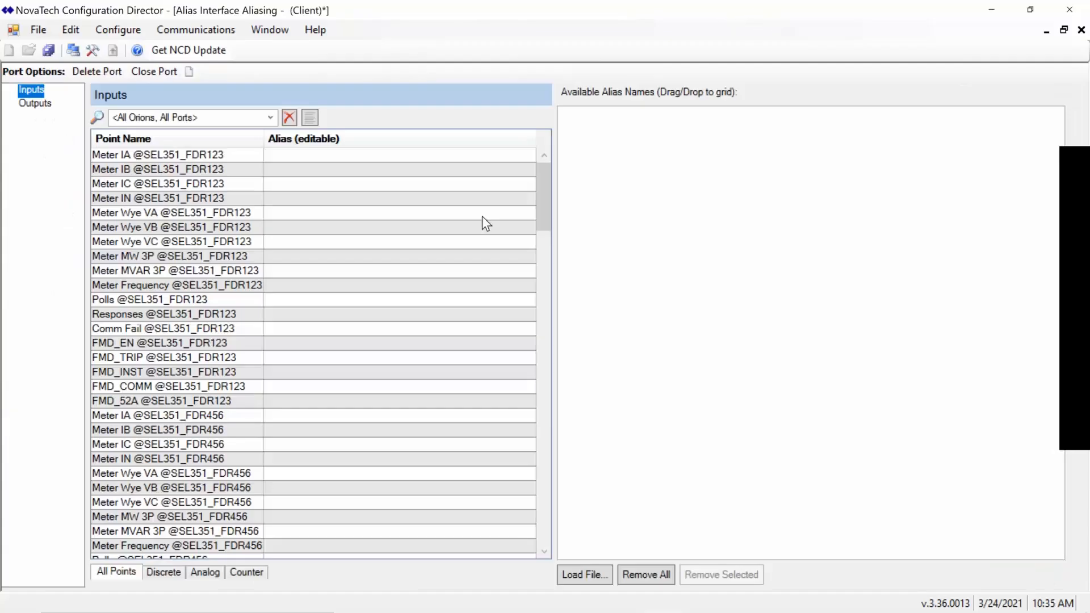
# Filter the alias inputs by Client Port 3 and Port 4 in turn, and finally by I/O_1, Port 24 - IIO Client
pyautogui.click(186, 256)
pyautogui.moveTo(548, 197); pyautogui.dragTo(550, 171)
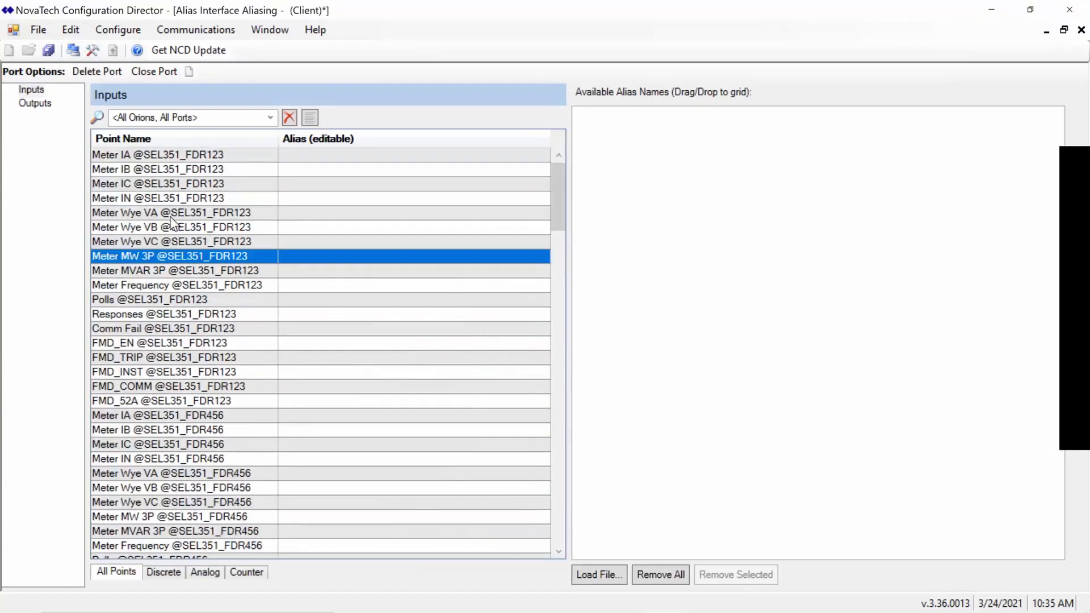
pyautogui.click(272, 118)
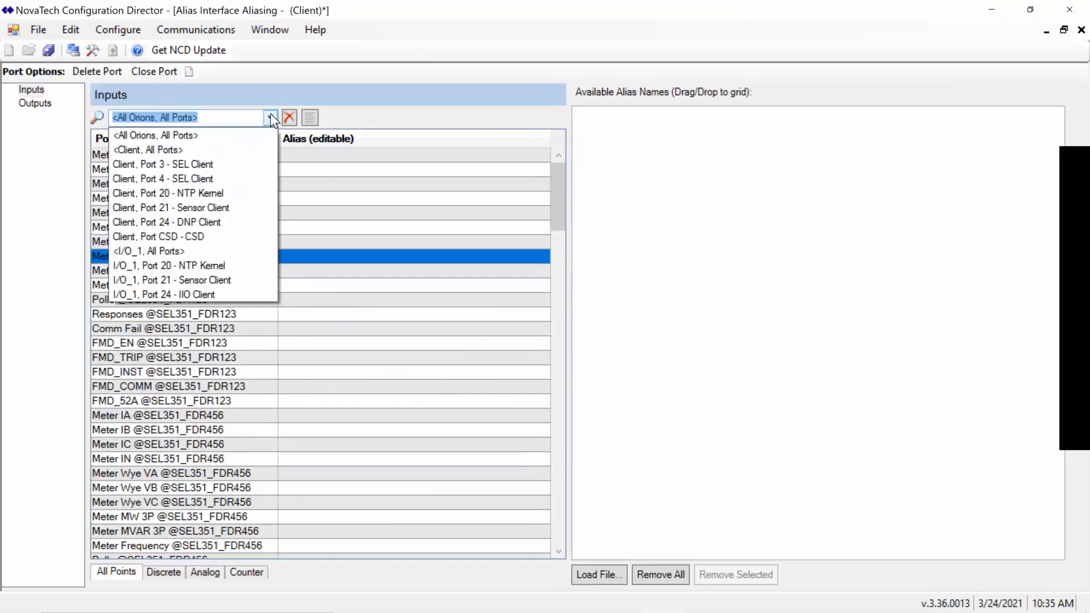
pyautogui.click(236, 166)
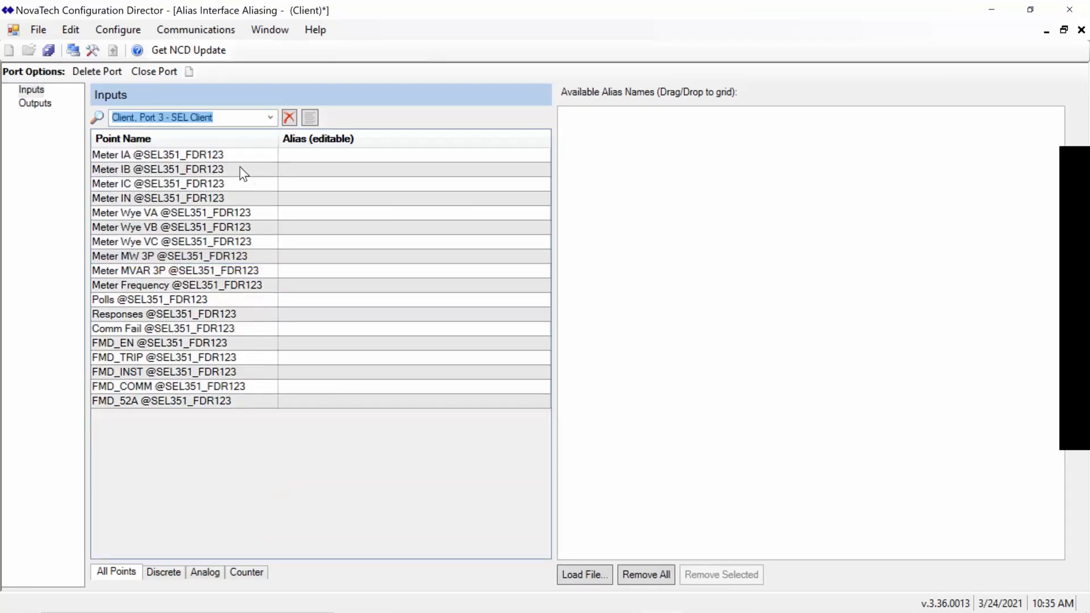
pyautogui.click(270, 117)
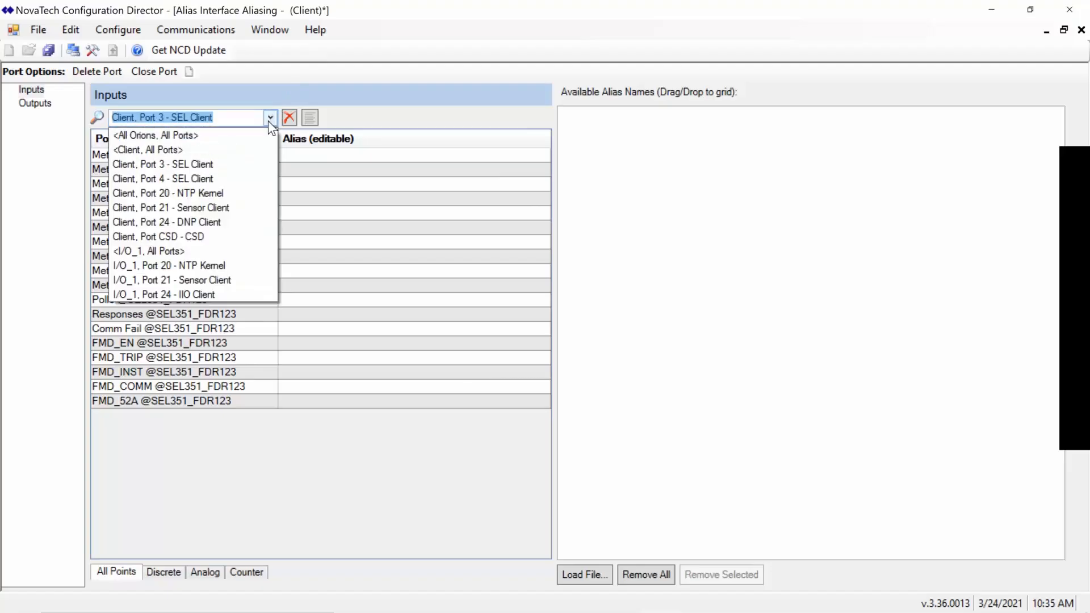
pyautogui.click(237, 180)
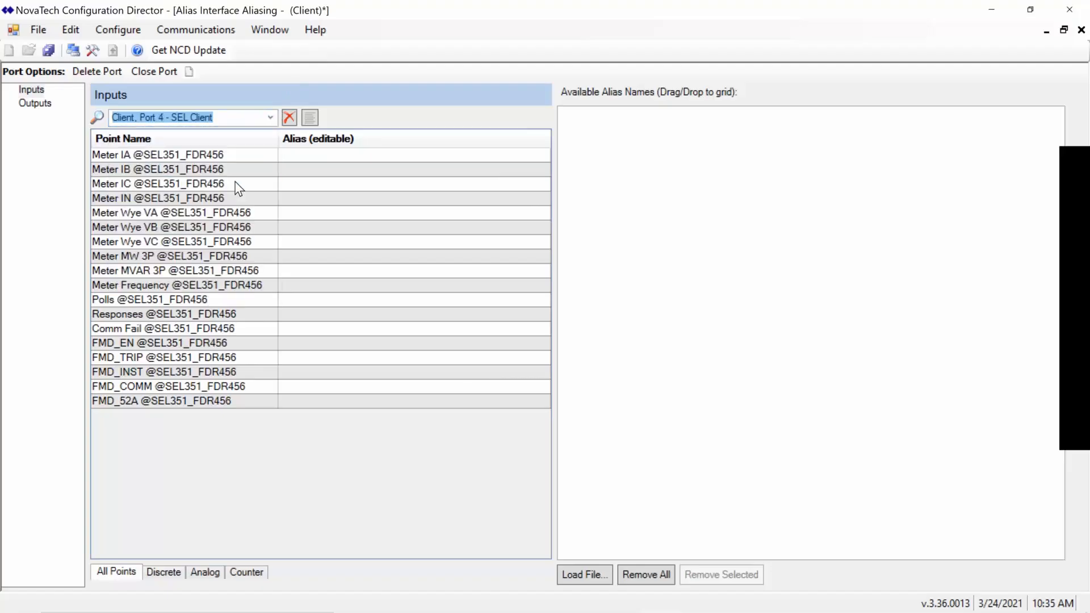
pyautogui.click(270, 118)
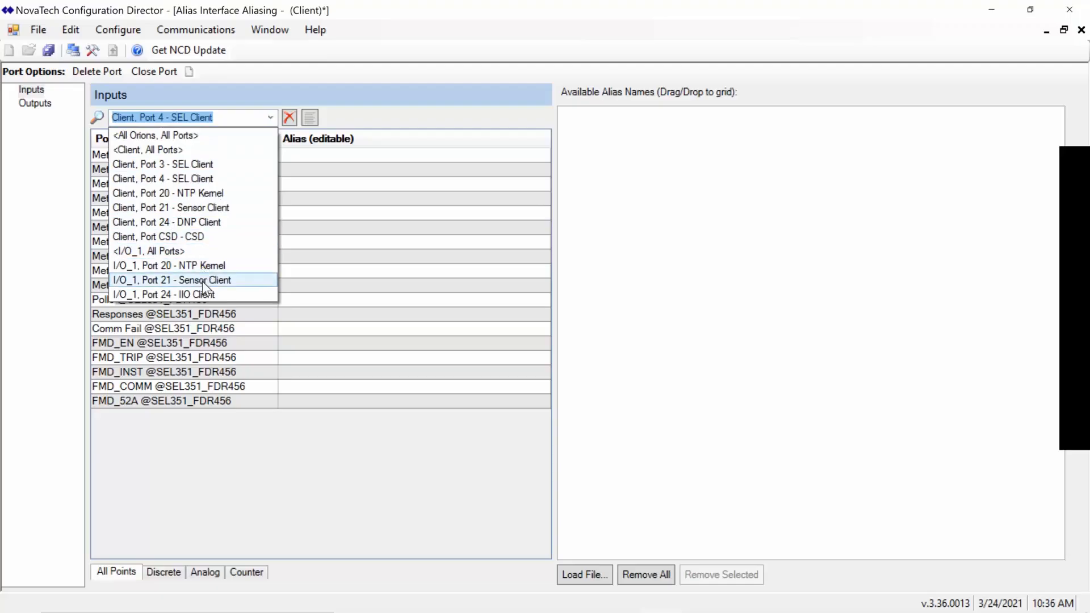
pyautogui.click(209, 294)
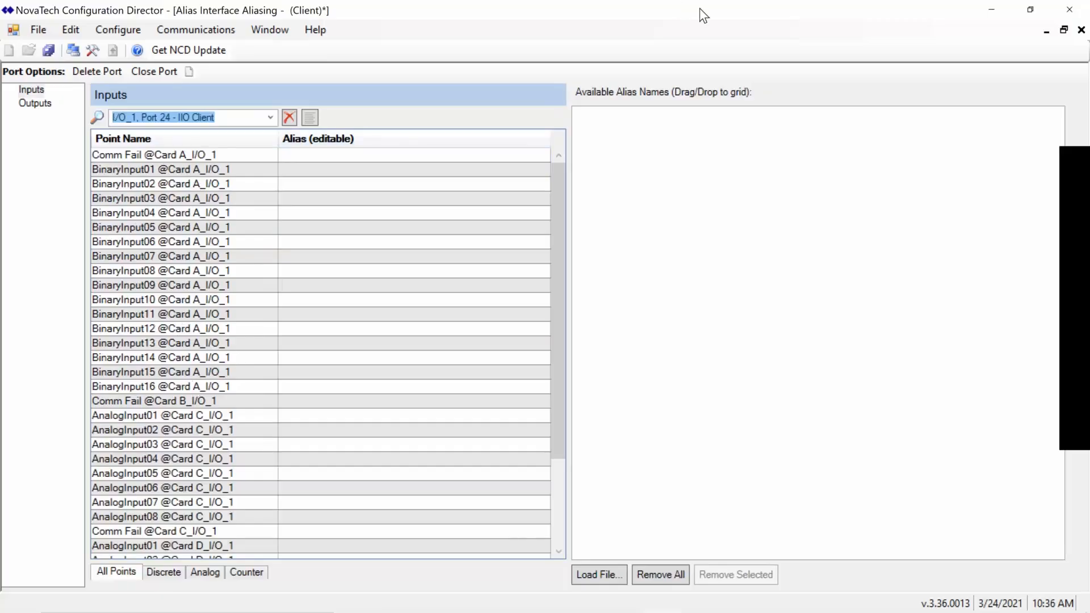
# Copy the 16 descriptions in J44:J59 of the points list into the available alias names, and maximize the configuration window
pyautogui.moveTo(699, 8); pyautogui.dragTo(0, 112)
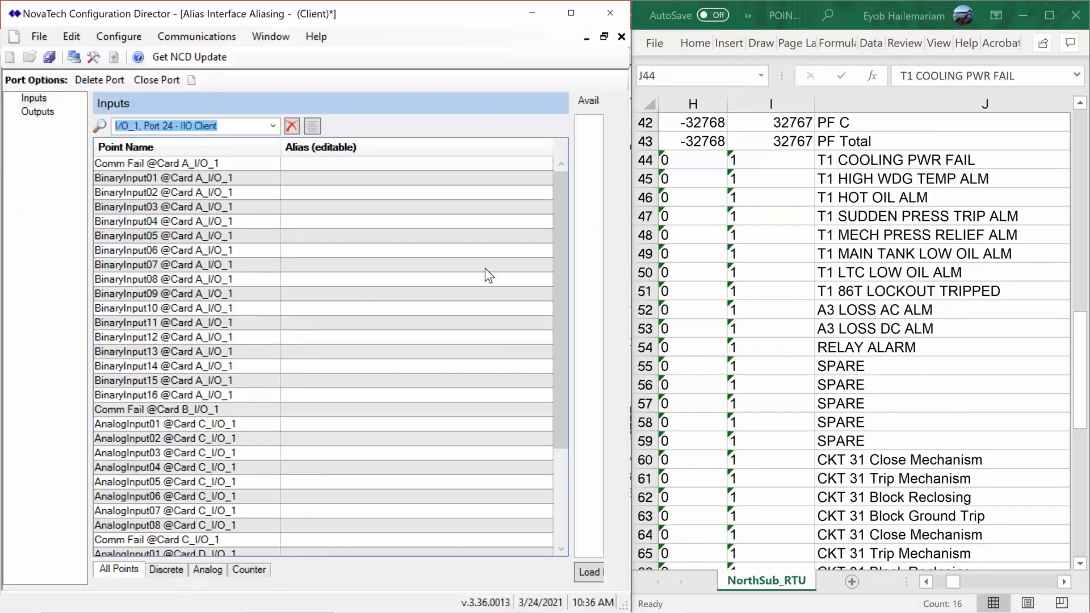
pyautogui.moveTo(631, 233); pyautogui.dragTo(759, 224)
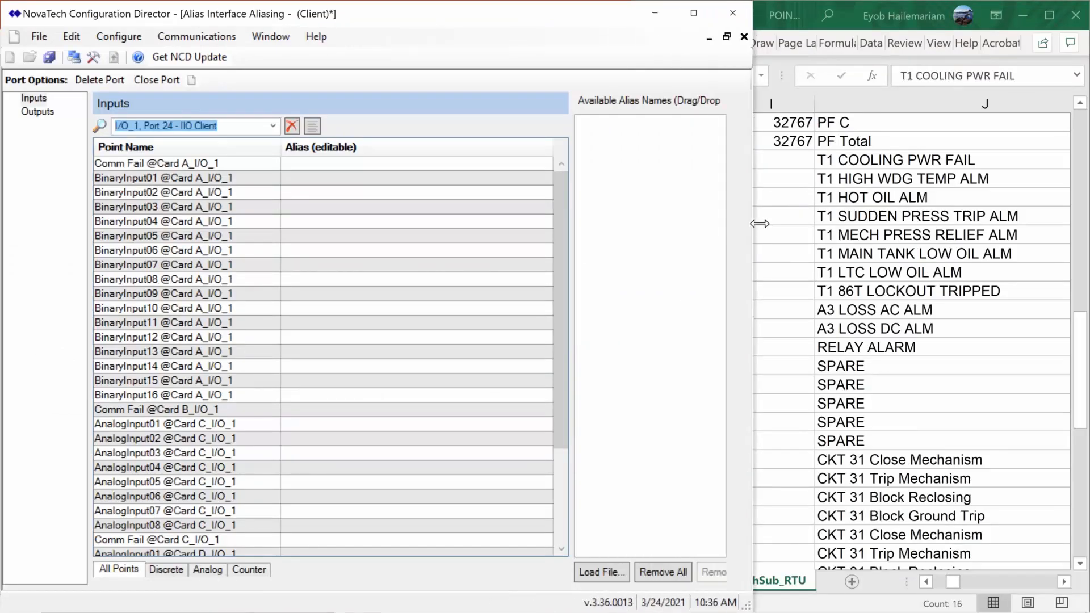
pyautogui.click(939, 170)
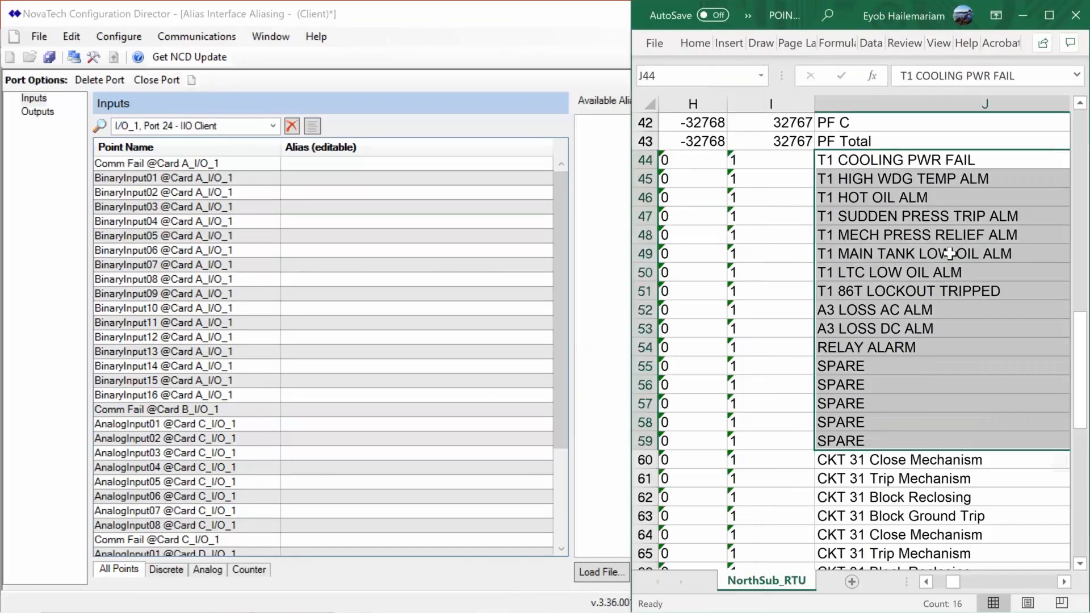
pyautogui.moveTo(814, 367); pyautogui.dragTo(590, 363)
pyautogui.click(588, 366)
pyautogui.click(564, 17)
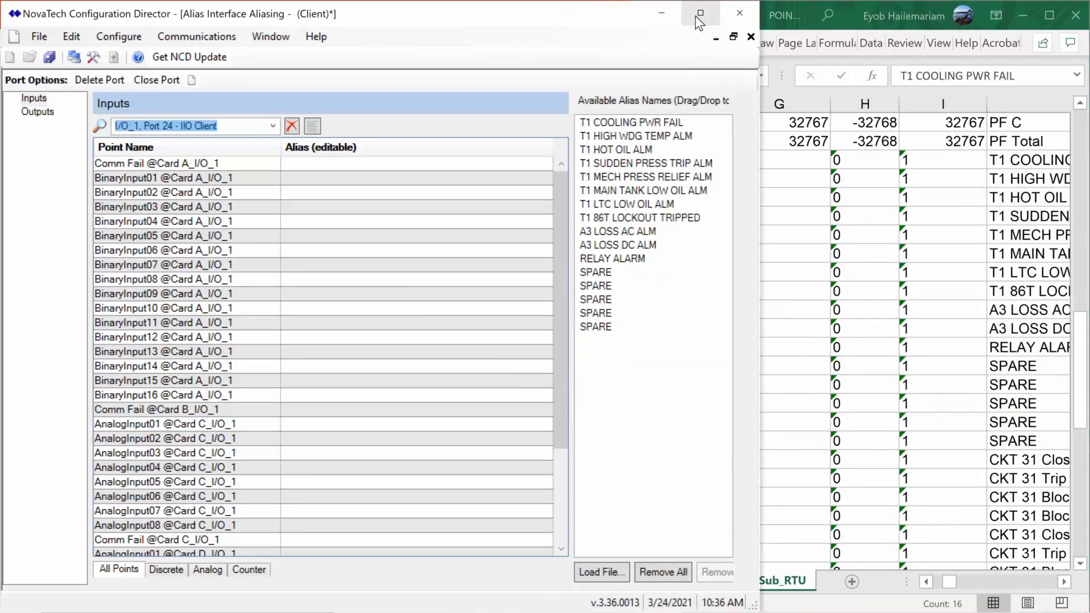
pyautogui.click(701, 13)
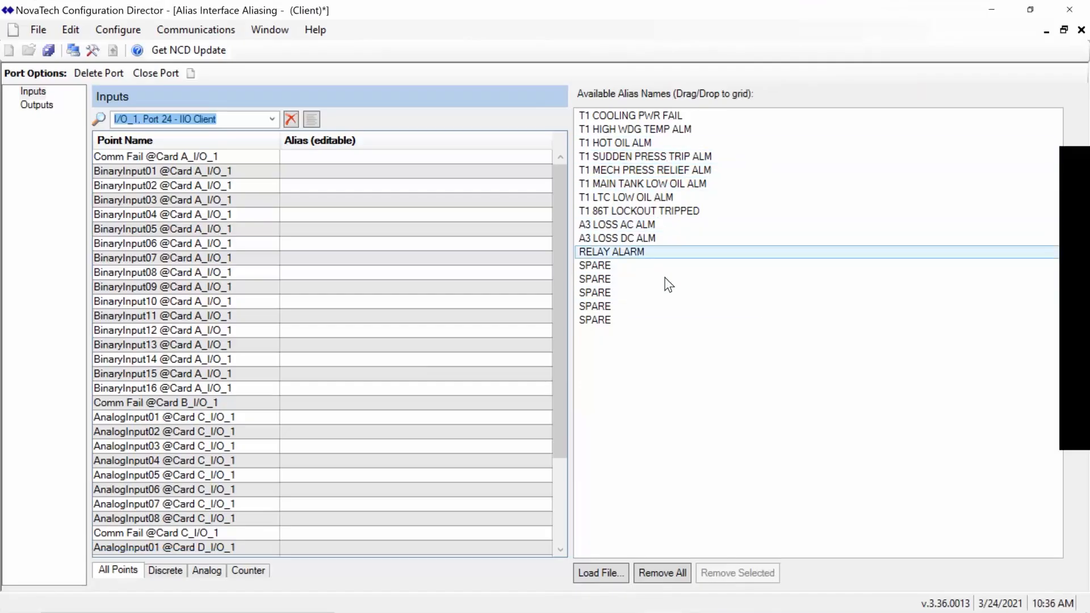
# Assign the aliases T1 COOLING PWR FAIL, T1 HIGH WDG TEMP ALM, and T1 HOT OIL ALM to Card A's BinaryInput01 through BinaryInput03
pyautogui.moveTo(650, 122); pyautogui.dragTo(417, 178)
pyautogui.moveTo(666, 130); pyautogui.dragTo(430, 185)
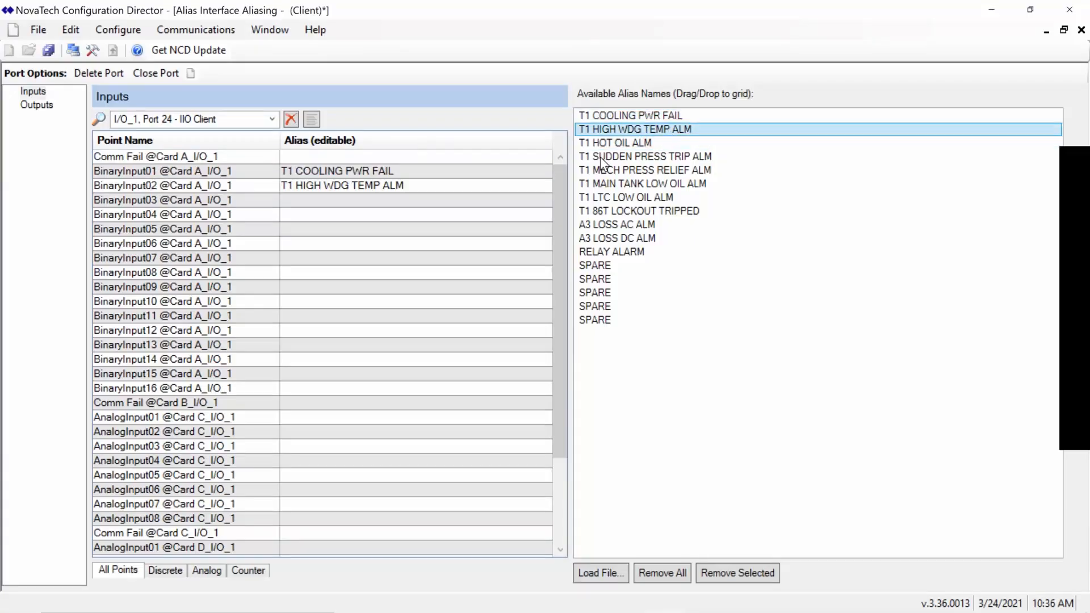
pyautogui.moveTo(635, 142); pyautogui.dragTo(423, 202)
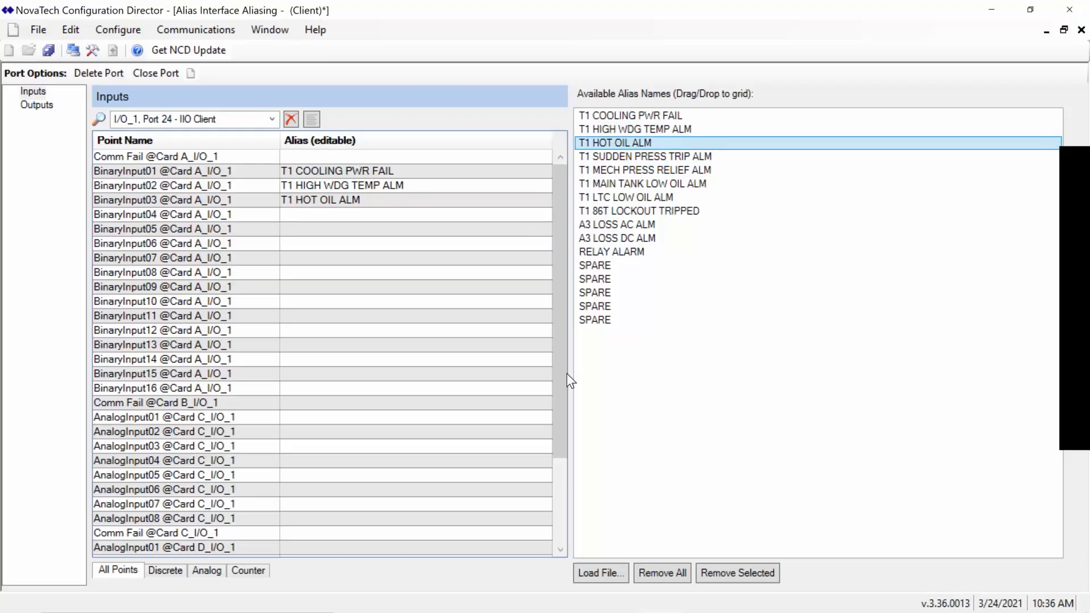
# Assign the aliases T1 SUDDEN PRESS TRIP ALM, T1 MECH PRESS RELIEF ALM, and T1 MAIN TANK LOW OIL ALM to BinaryInput04 through BinaryInput06
pyautogui.click(690, 159)
pyautogui.moveTo(680, 165); pyautogui.dragTo(461, 216)
pyautogui.moveTo(681, 172); pyautogui.dragTo(415, 232)
pyautogui.moveTo(650, 183); pyautogui.dragTo(517, 241)
# Alias BinaryInput07 through BinaryInput11 as T1 86T LOCKOUT TRIPPED, A3 LOSS AC ALM, A3 LOSS DC ALM, RELAY ALARM, and SPARE
pyautogui.moveTo(630, 211); pyautogui.dragTo(479, 278)
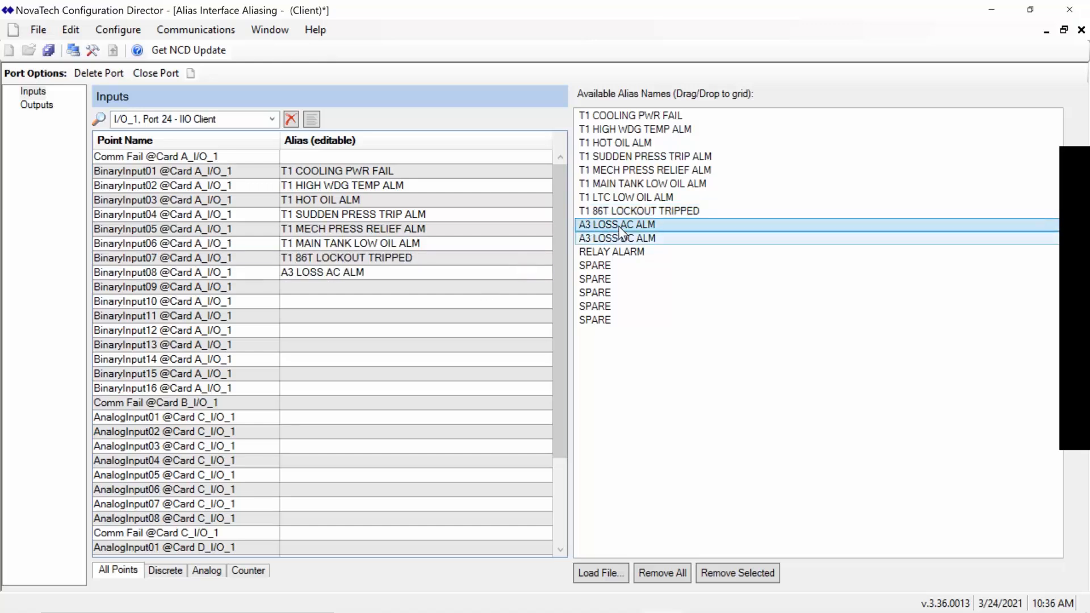
pyautogui.moveTo(502, 284); pyautogui.dragTo(458, 302)
pyautogui.moveTo(588, 267); pyautogui.dragTo(461, 309)
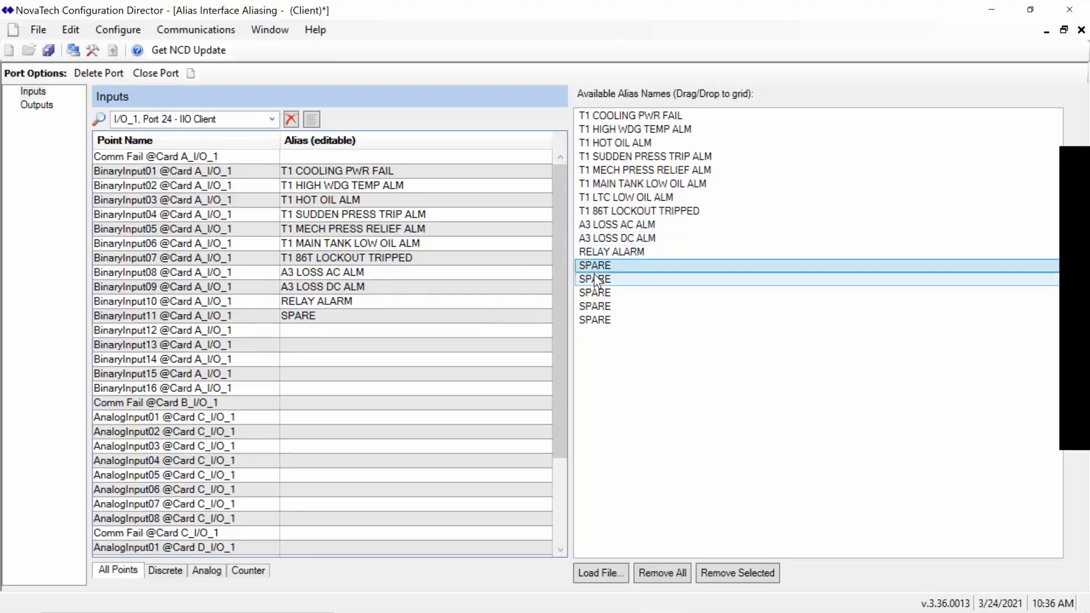
# Try to alias Card A's BinaryInput12 as SPARE, and rename the alias of BinaryInput11 to SPARE_01
pyautogui.moveTo(595, 279); pyautogui.dragTo(475, 329)
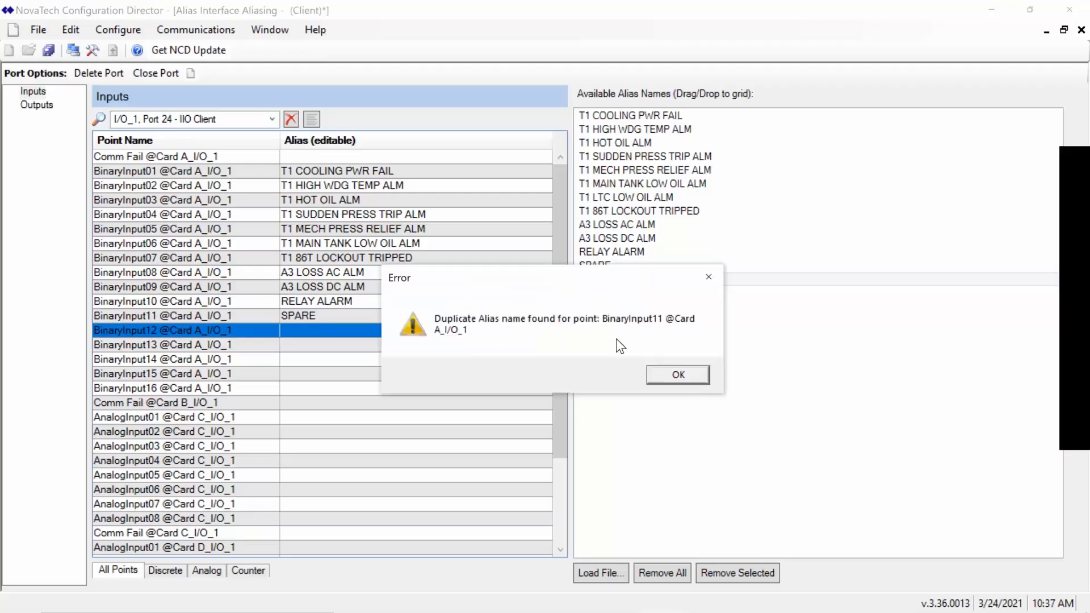
pyautogui.click(659, 371)
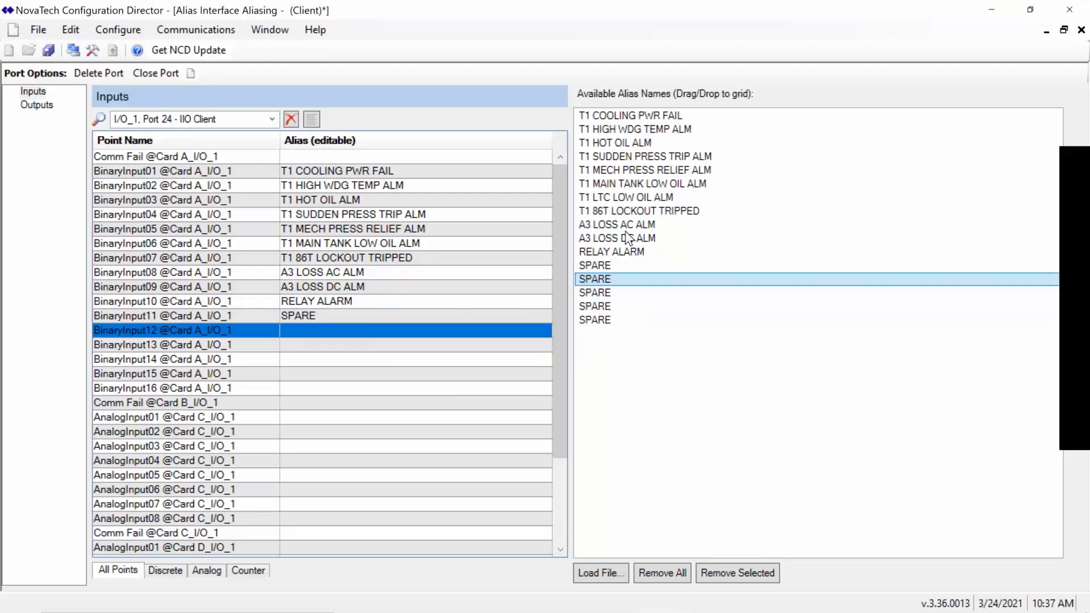
pyautogui.doubleClick(418, 321)
pyautogui.click(319, 317)
pyautogui.press('BackSpace')
pyautogui.write('_01')
pyautogui.press('Return')
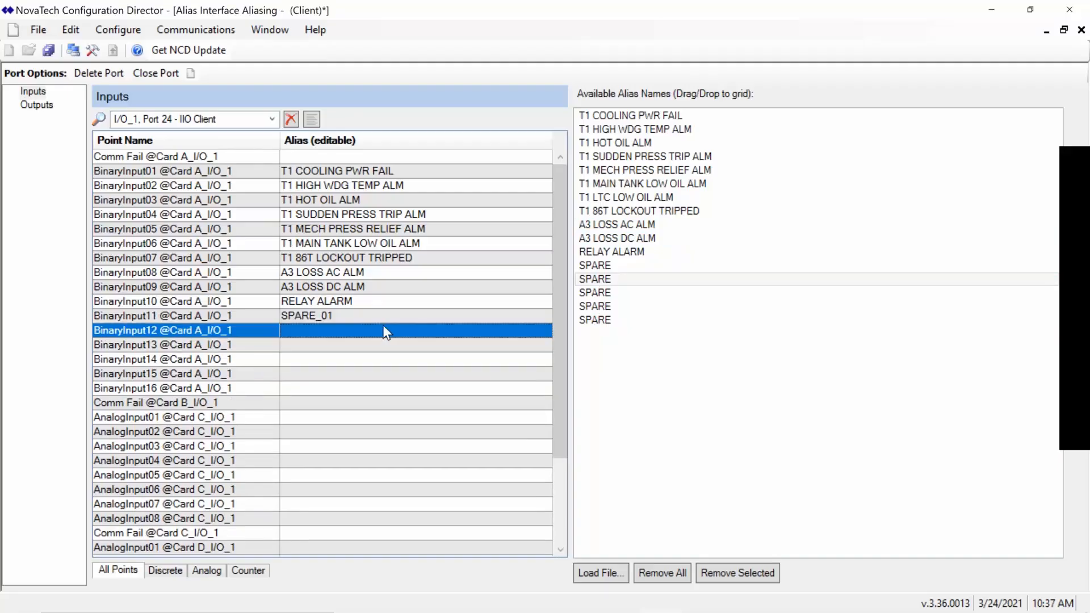
# Copy the alias of BinaryInput11 to BinaryInput12 and change it to SPARE_02
pyautogui.doubleClick(355, 318)
pyautogui.hotkey('ctrl', 'c')
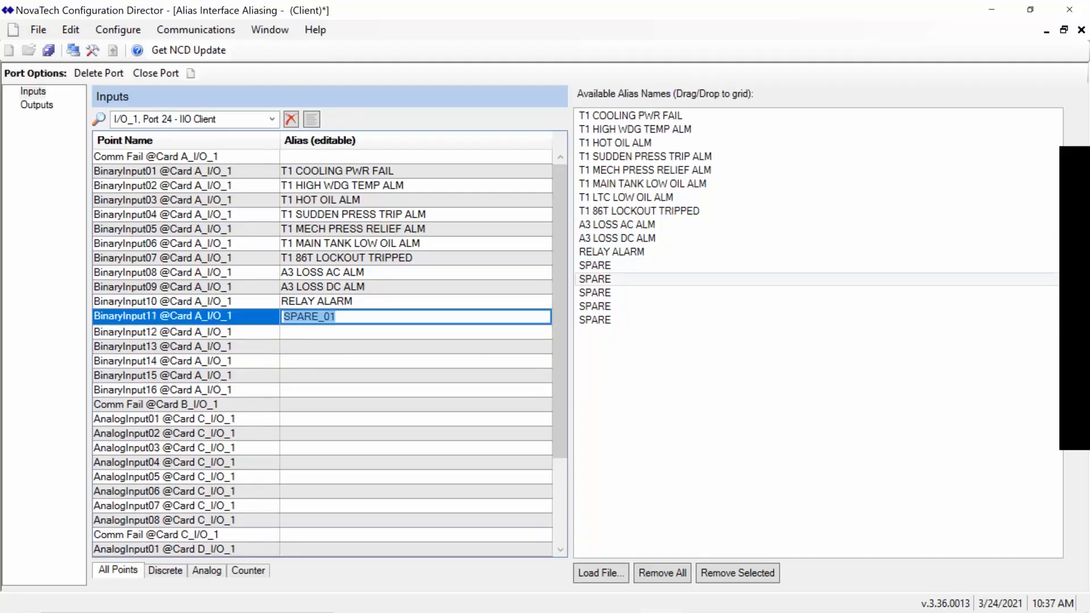
pyautogui.click(348, 345)
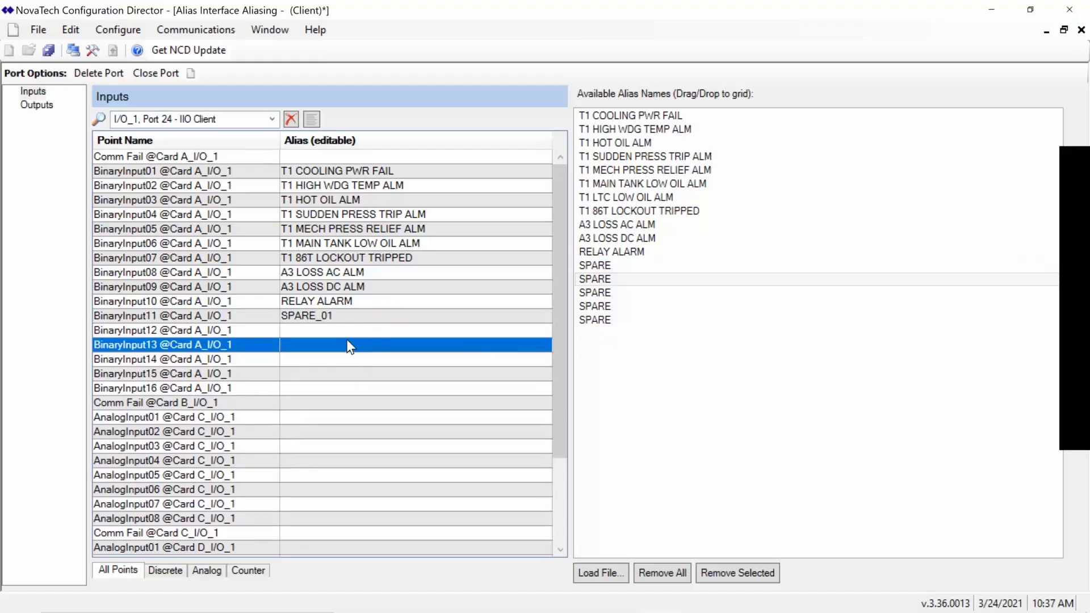
pyautogui.doubleClick(362, 332)
pyautogui.hotkey('ctrl', 'v')
pyautogui.press('BackSpace')
pyautogui.write('2')
pyautogui.click(350, 346)
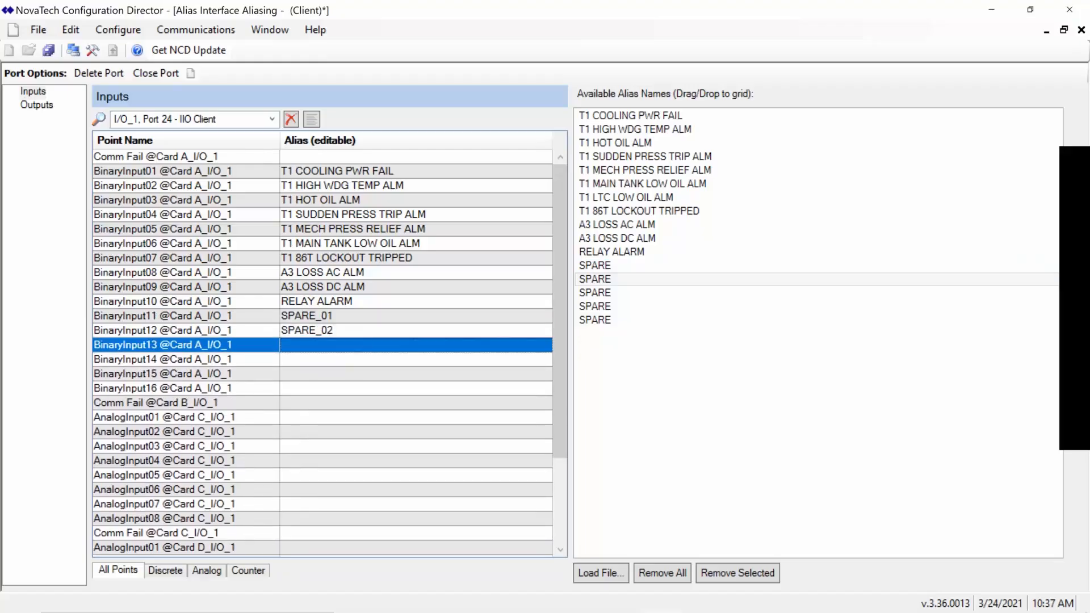
# Set the aliases of Card A's BinaryInput13 and BinaryInput14 to SPARE_03 and SPARE_04, reusing the copied alias
pyautogui.doubleClick(356, 345)
pyautogui.hotkey('ctrl', 'v')
pyautogui.press('BackSpace')
pyautogui.write('3')
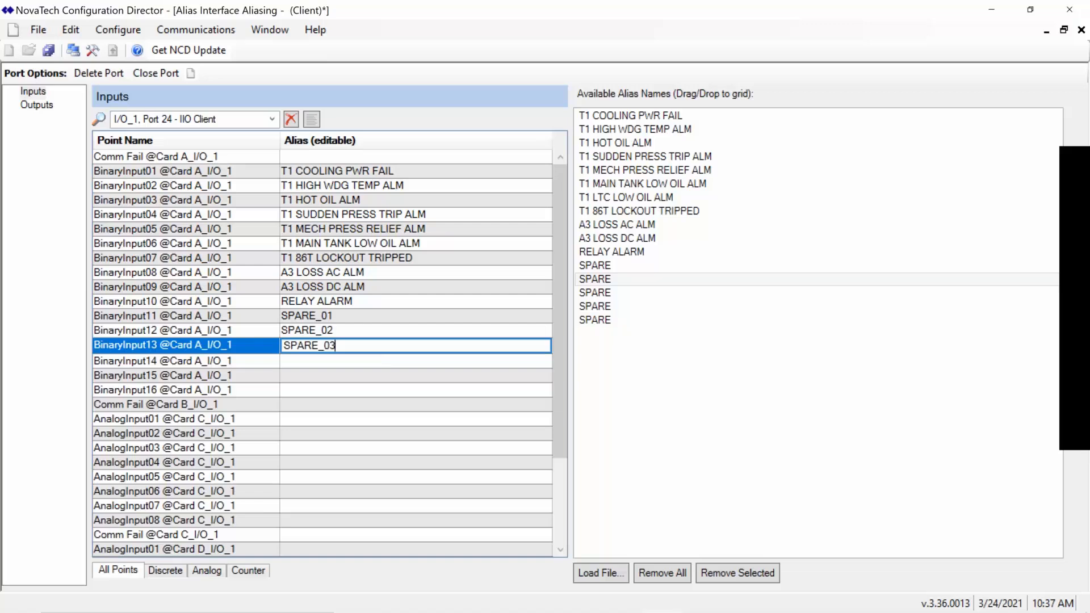
pyautogui.click(340, 354)
pyautogui.doubleClick(326, 360)
pyautogui.hotkey('ctrl', 'v')
pyautogui.press('BackSpace')
pyautogui.write('4')
pyautogui.press('Return')
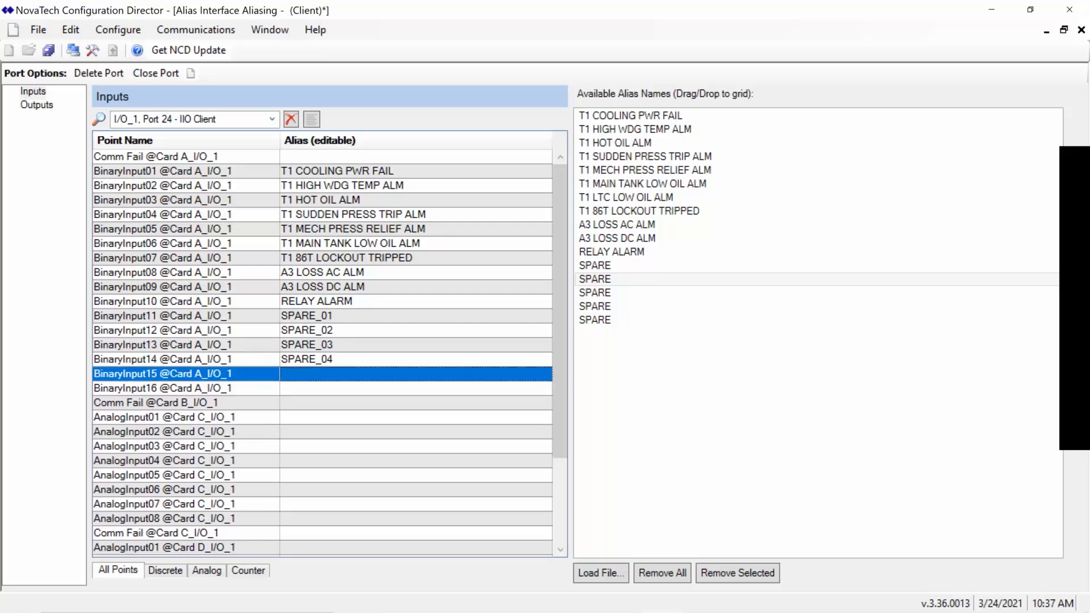
# Set the aliases of Card A's BinaryInput15 and BinaryInput16 to SPARE_05 and SPARE_06, reusing the copied alias
pyautogui.doubleClick(309, 375)
pyautogui.hotkey('ctrl', 'v')
pyautogui.press('BackSpace')
pyautogui.write('5')
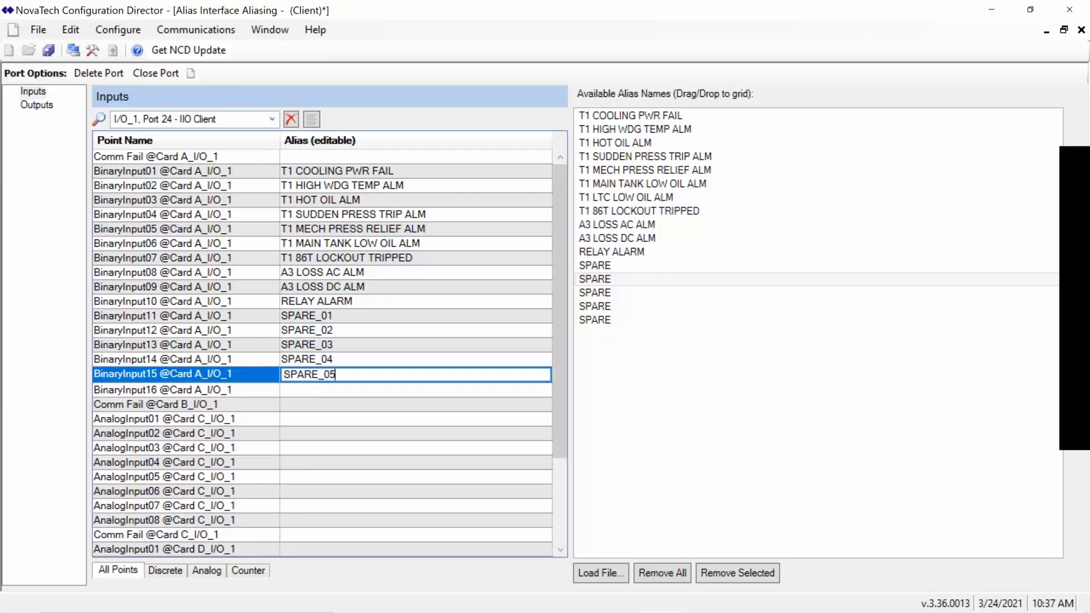
pyautogui.press('Return')
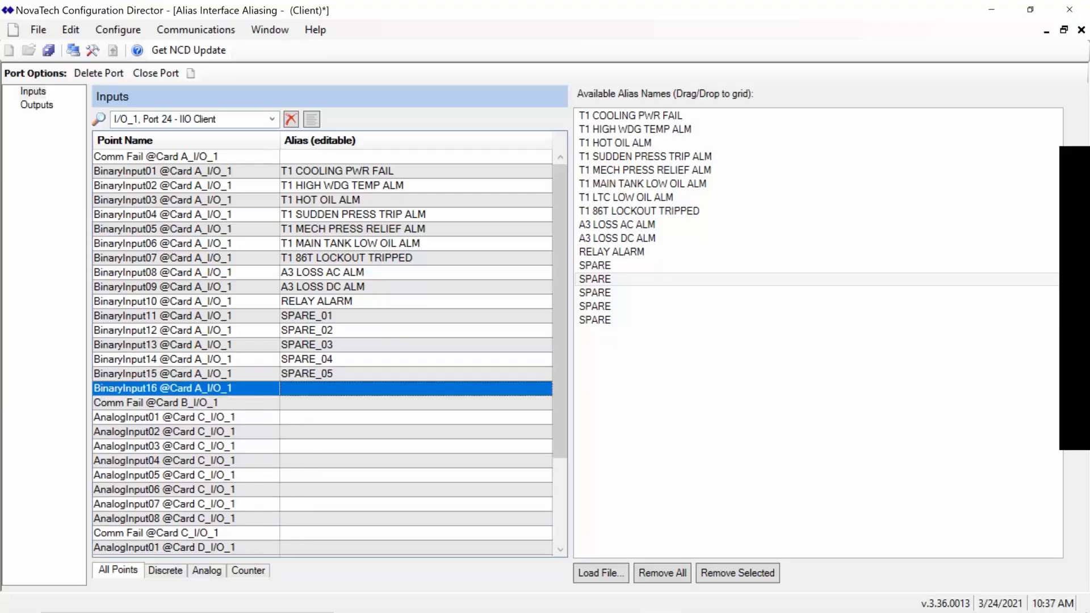
pyautogui.doubleClick(316, 388)
pyautogui.hotkey('ctrl', 'v')
pyautogui.press('BackSpace')
pyautogui.write('6')
pyautogui.press('Return')
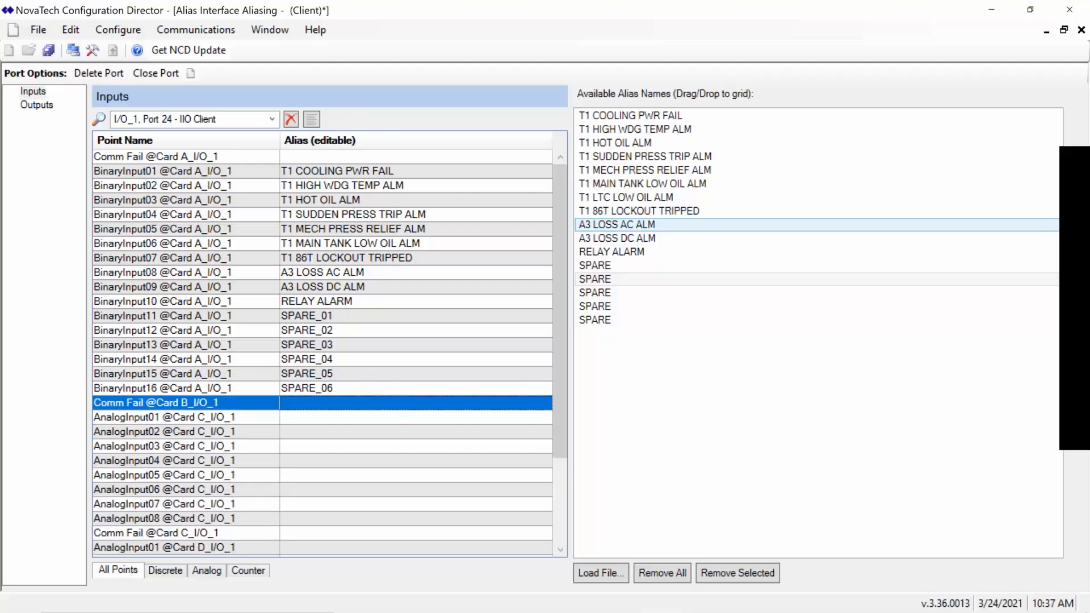
# Close the Alias interface and widen the Alias column in the list of Card A's configured inputs
pyautogui.click(118, 29)
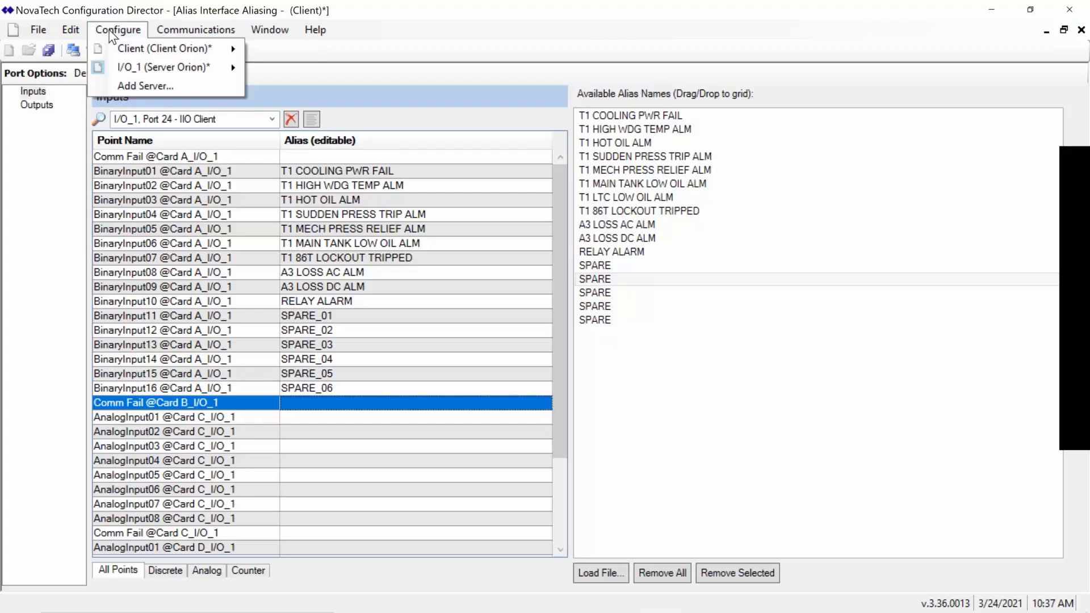
pyautogui.click(451, 31)
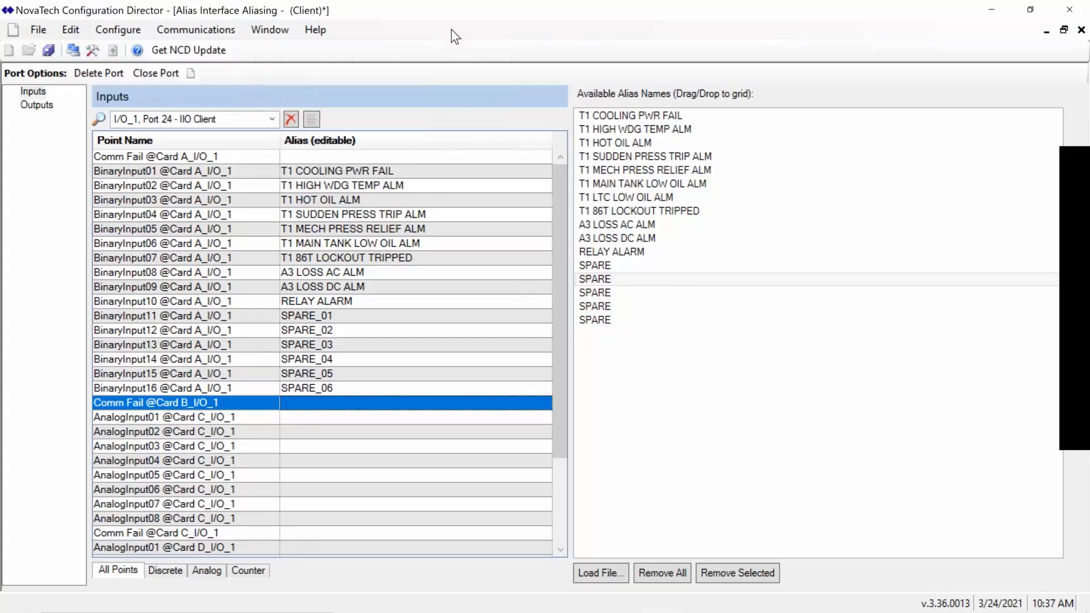
pyautogui.click(118, 30)
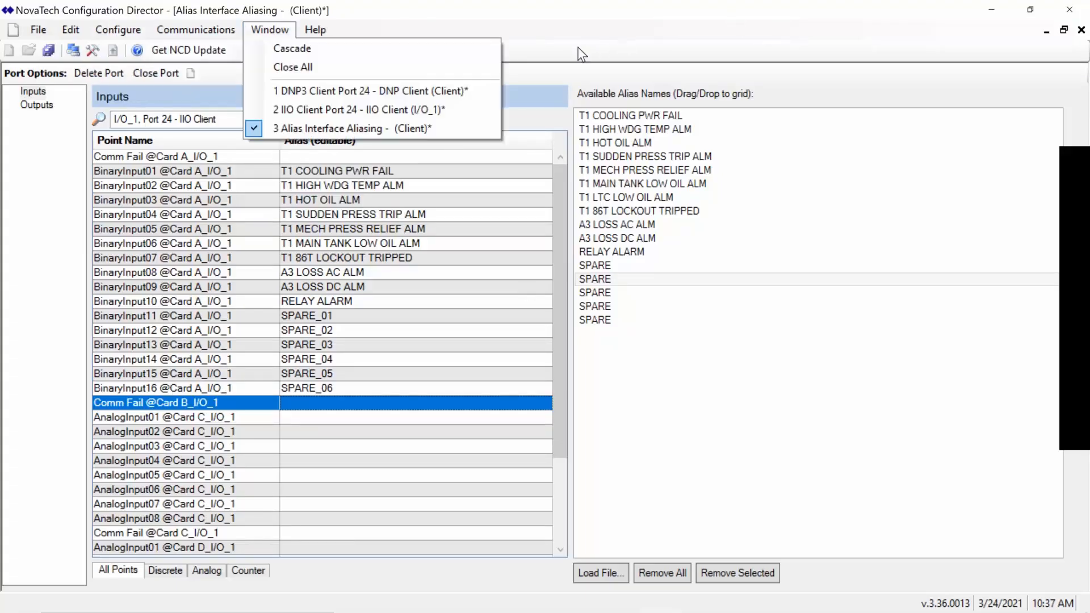
pyautogui.click(142, 71)
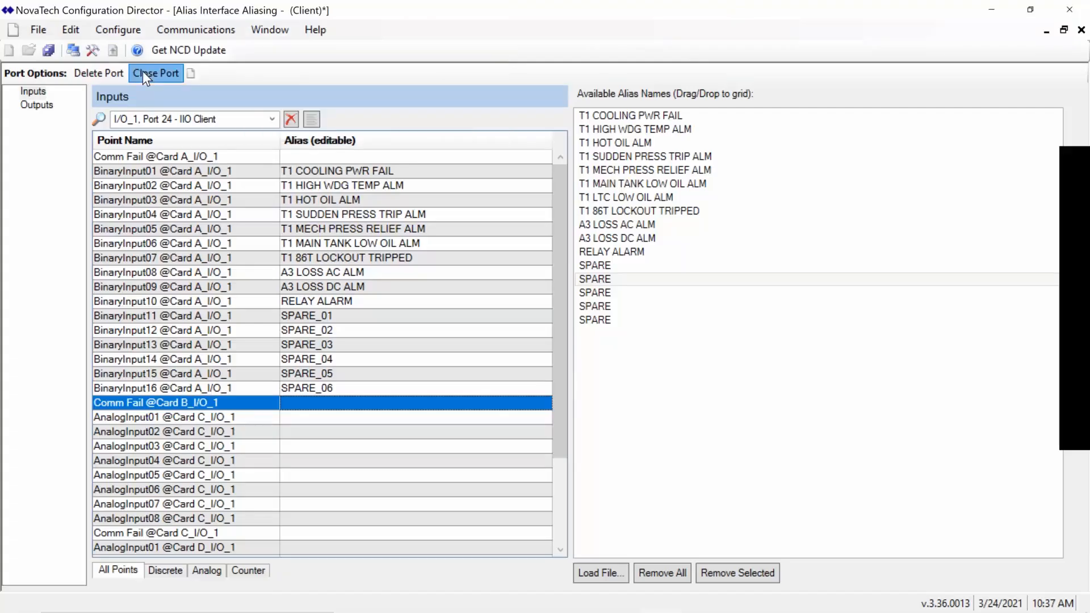
pyautogui.click(142, 71)
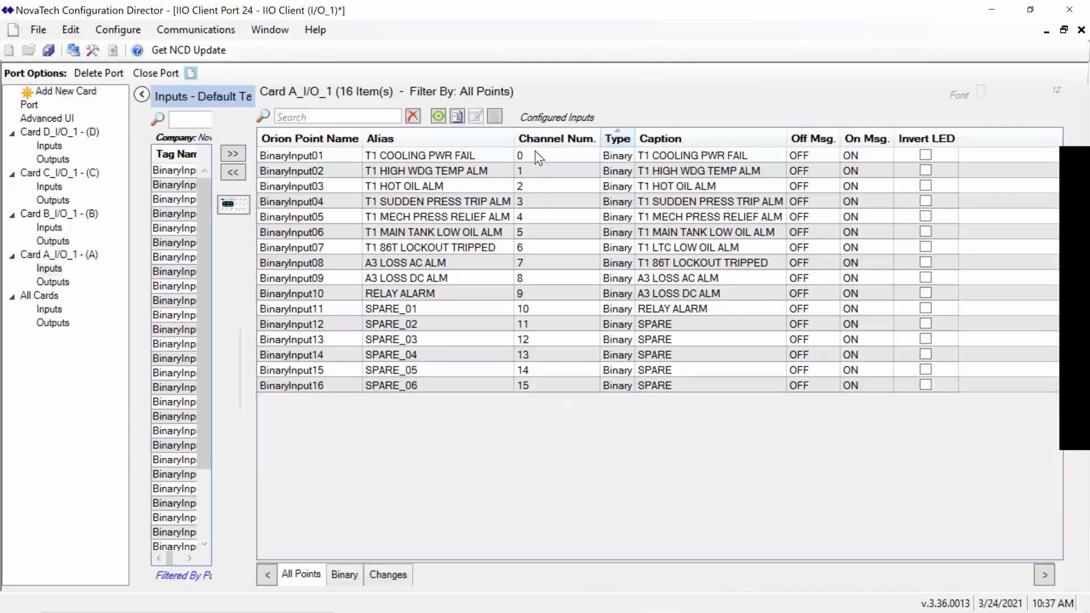
pyautogui.moveTo(516, 139); pyautogui.dragTo(585, 147)
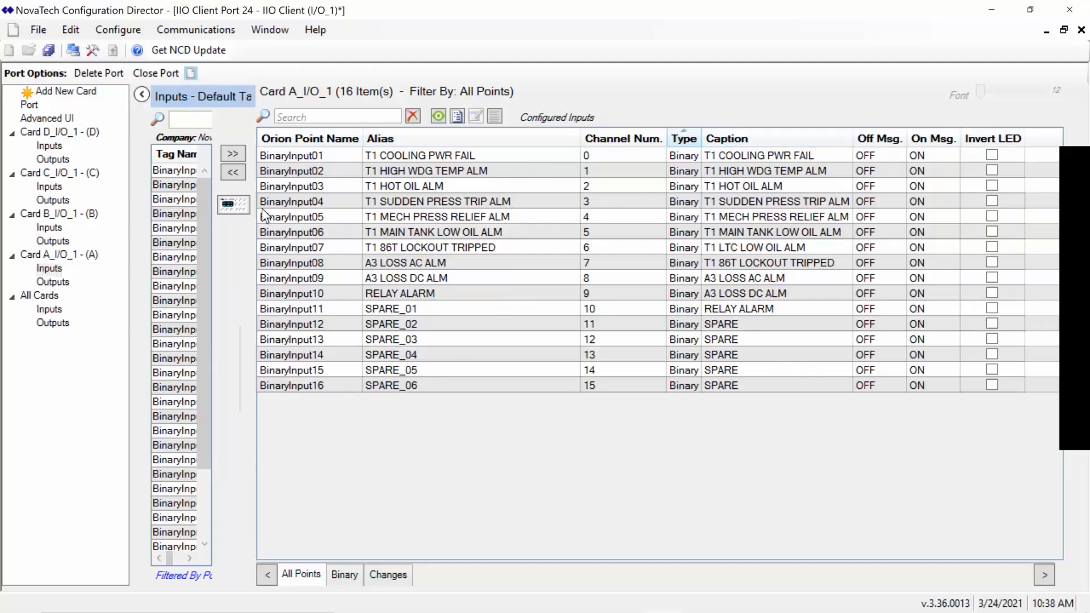
# Preview the Orion I/O front panel, show the caption of channel A1, and close the preview
pyautogui.click(243, 208)
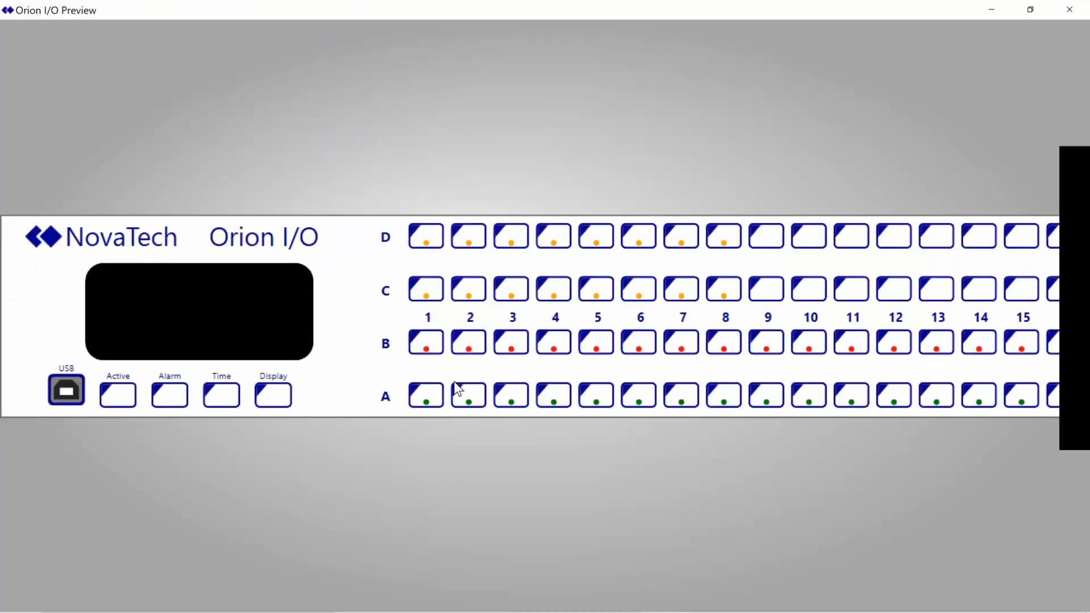
pyautogui.click(420, 401)
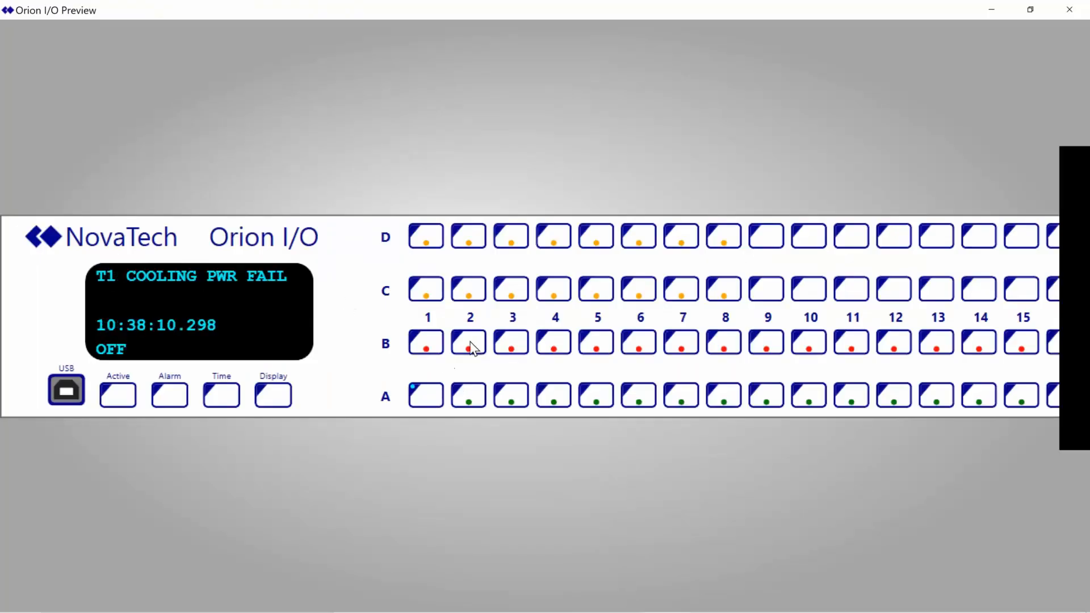
pyautogui.click(1079, 8)
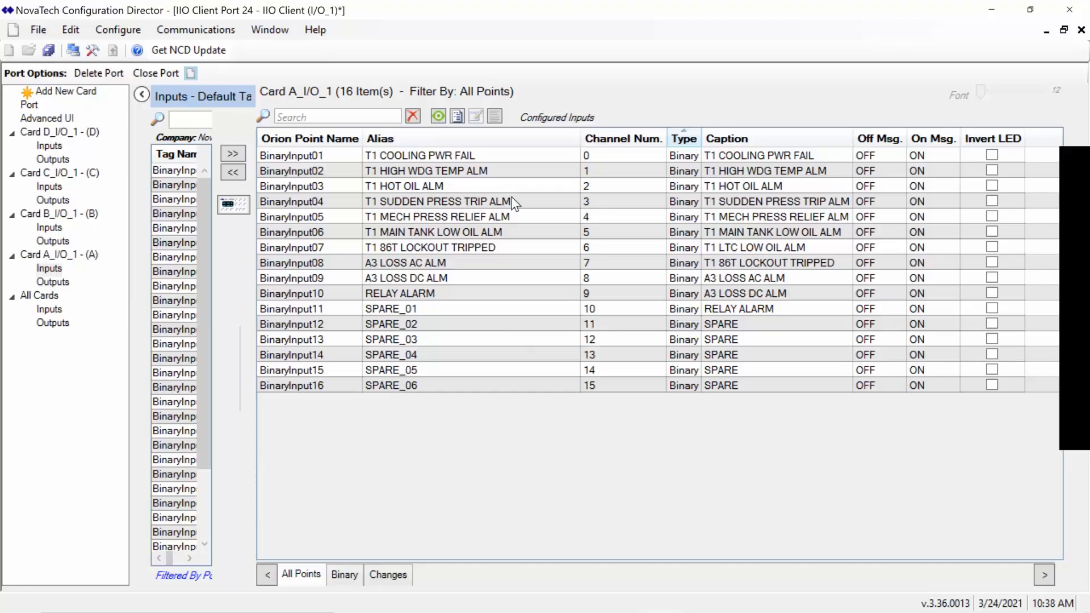
# Try inverting the LEDs of Card A's BinaryInput01 and BinaryInput02, and clear both settings again
pyautogui.click(992, 154)
pyautogui.click(992, 169)
pyautogui.click(992, 186)
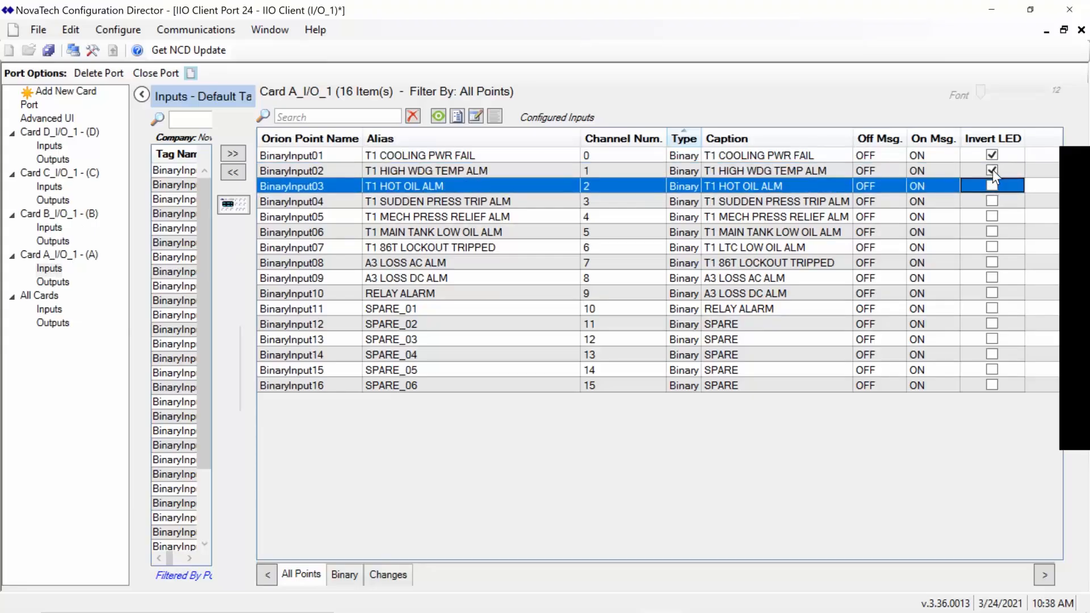
pyautogui.click(993, 169)
pyautogui.click(993, 154)
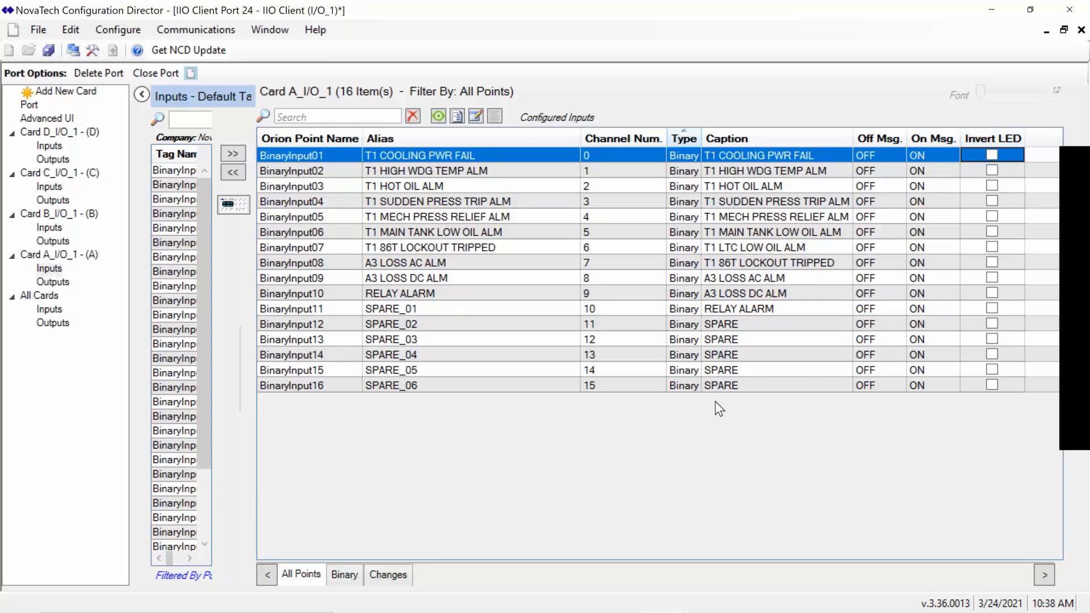
# Review the filter, debounce and chatter settings of Card A's binary inputs, and return to all points
pyautogui.click(341, 578)
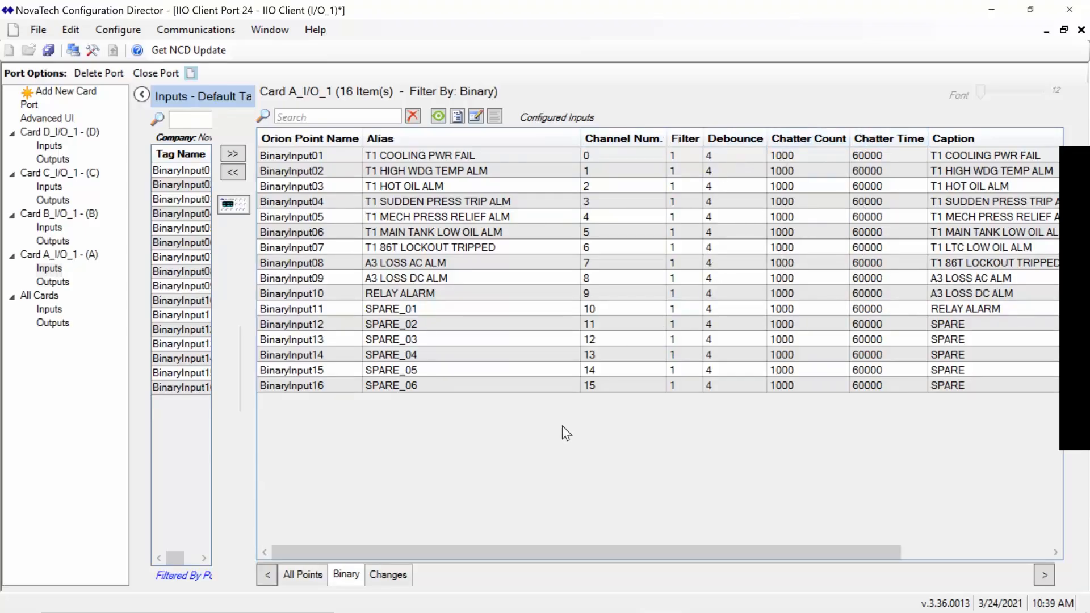
pyautogui.click(301, 577)
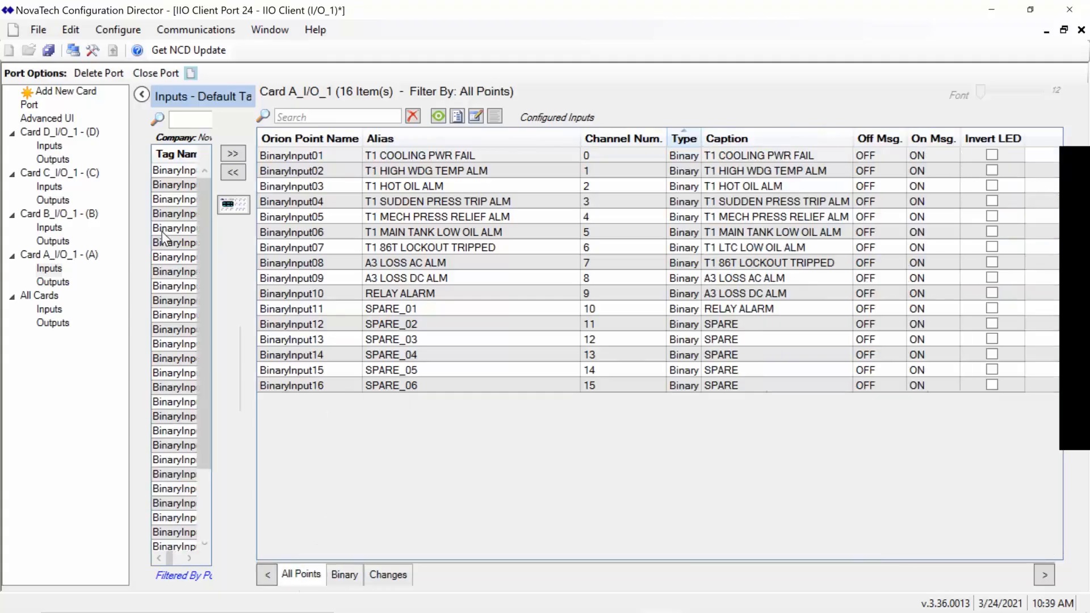
# Open Card B's configured outputs and select their sixteen CKT 31 descriptions in cells J60:J75 of the Excel points list
pyautogui.click(73, 215)
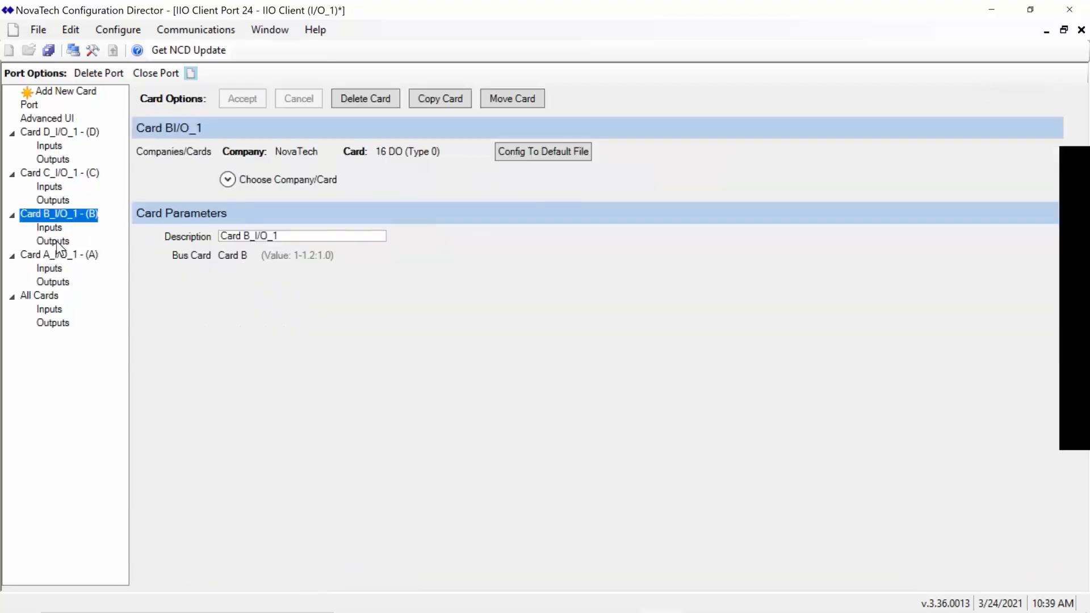
pyautogui.click(57, 241)
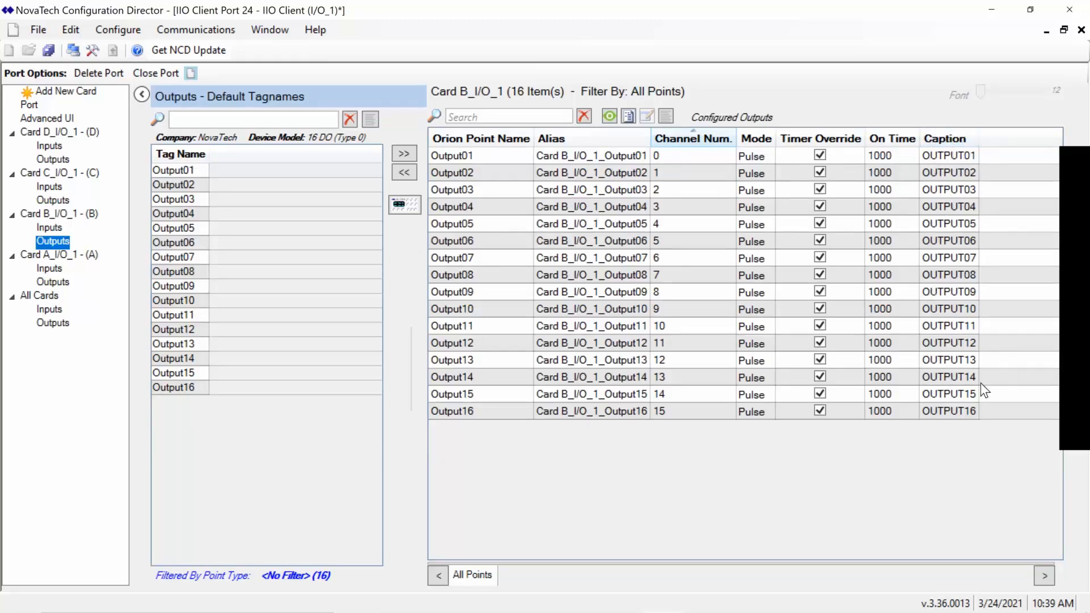
pyautogui.hotkey('alt', 'Tab')
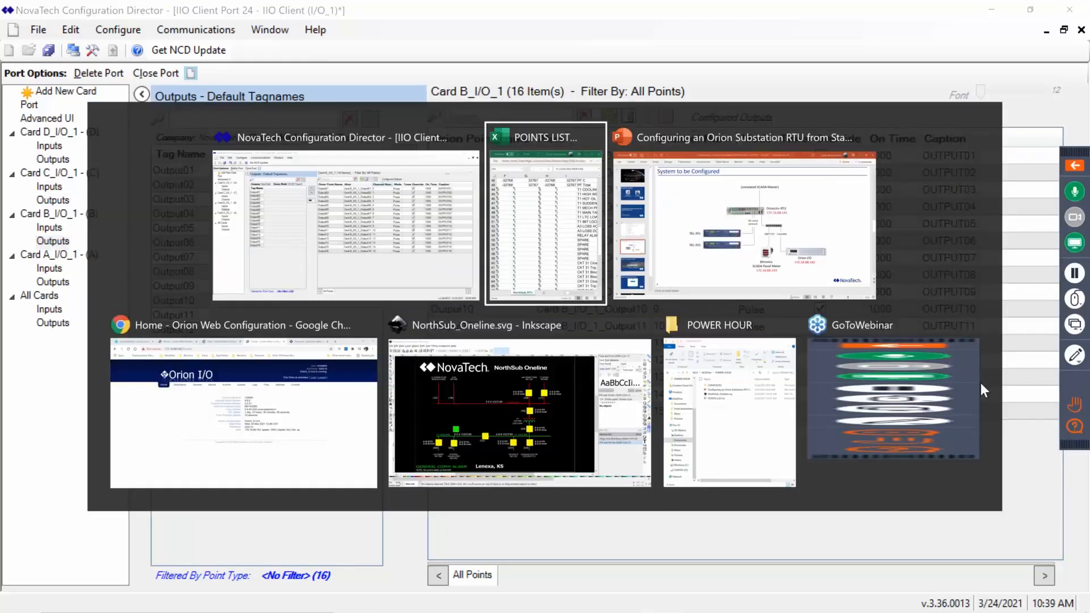
pyautogui.hscroll(2, 890, 336)
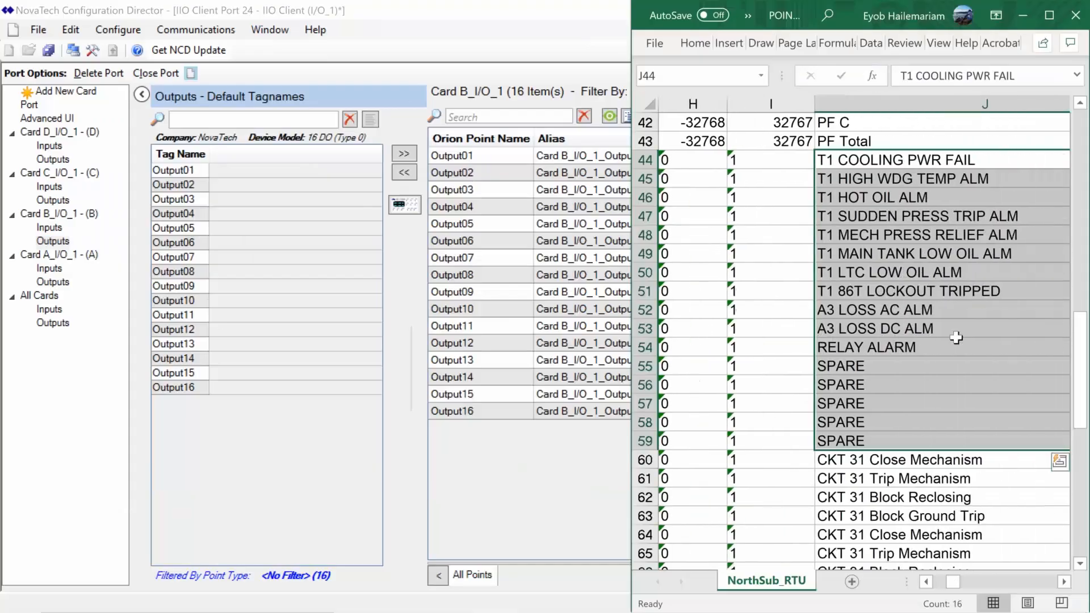
pyautogui.scroll(-4, 957, 337)
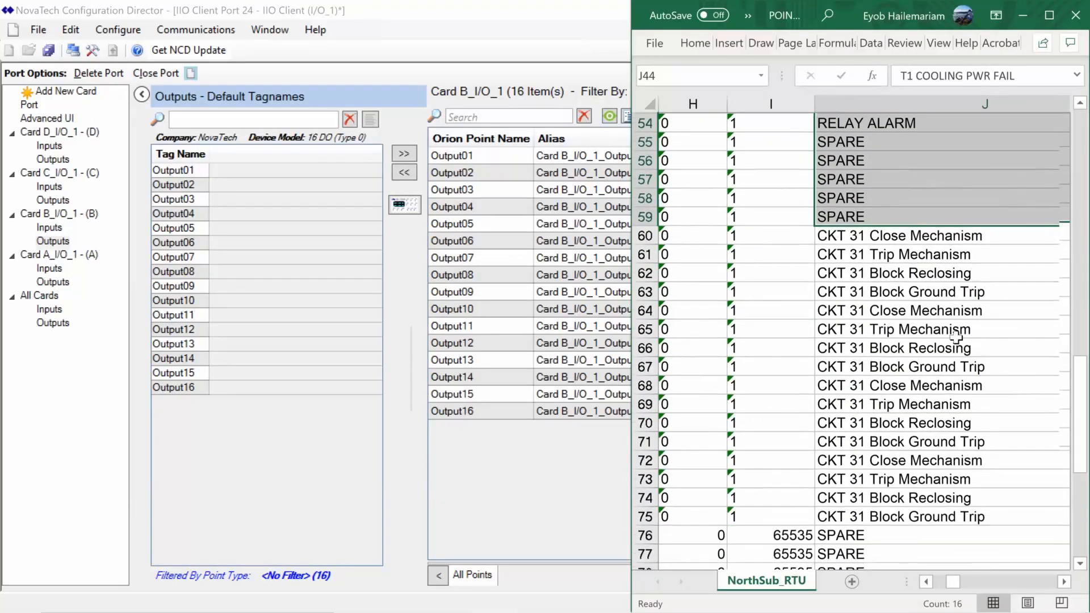
pyautogui.moveTo(956, 235); pyautogui.dragTo(837, 528)
# Arrange the configuration and points list windows side by side, and narrow the default tag names area to expose the output captions
pyautogui.click(504, 475)
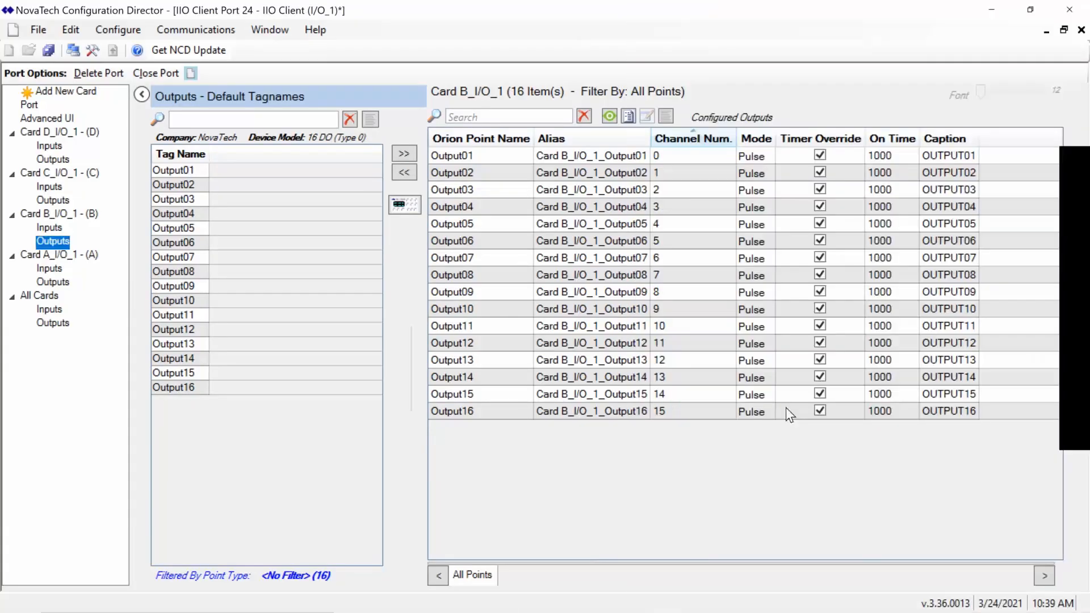
pyautogui.click(1031, 9)
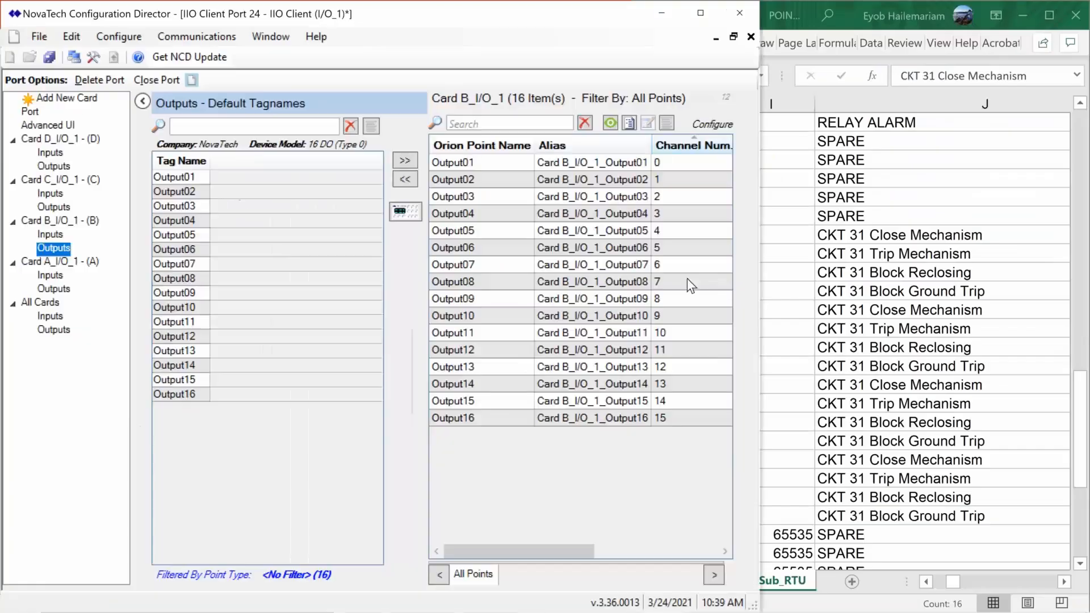
pyautogui.click(411, 369)
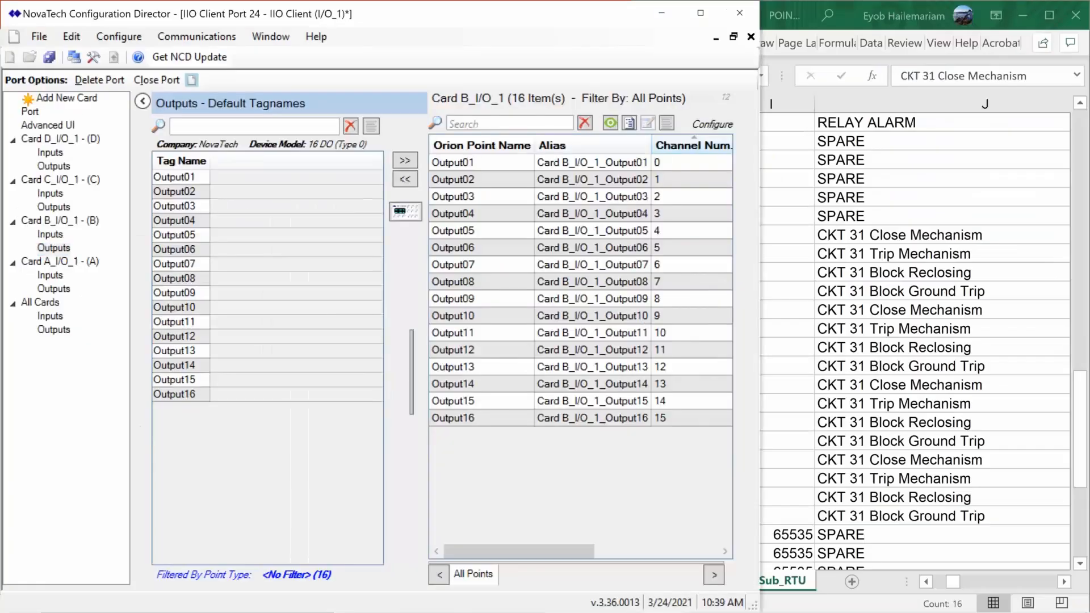
pyautogui.moveTo(410, 349); pyautogui.dragTo(197, 344)
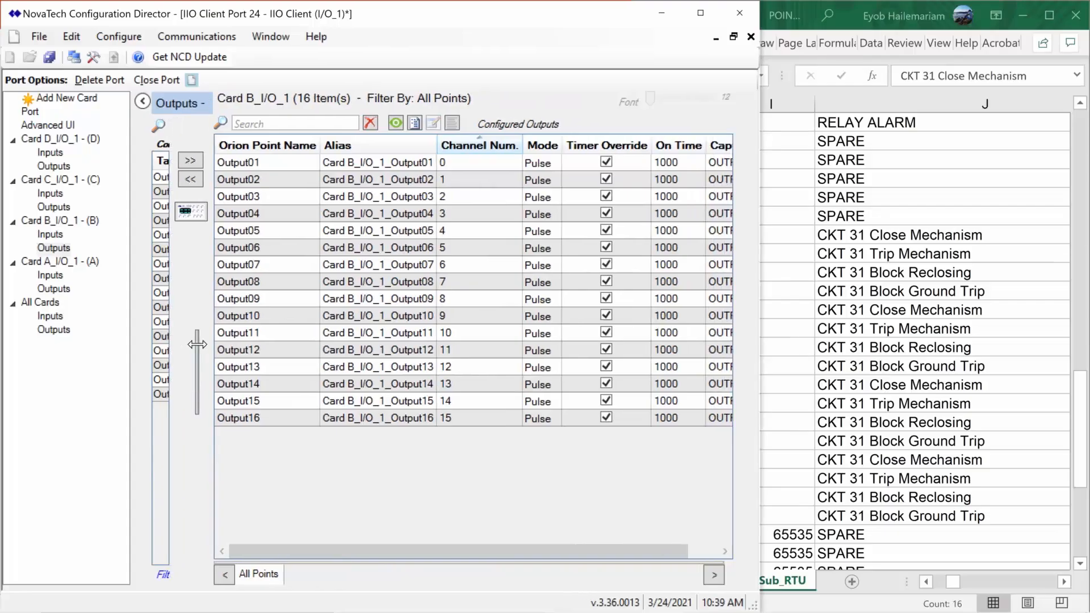
pyautogui.click(918, 267)
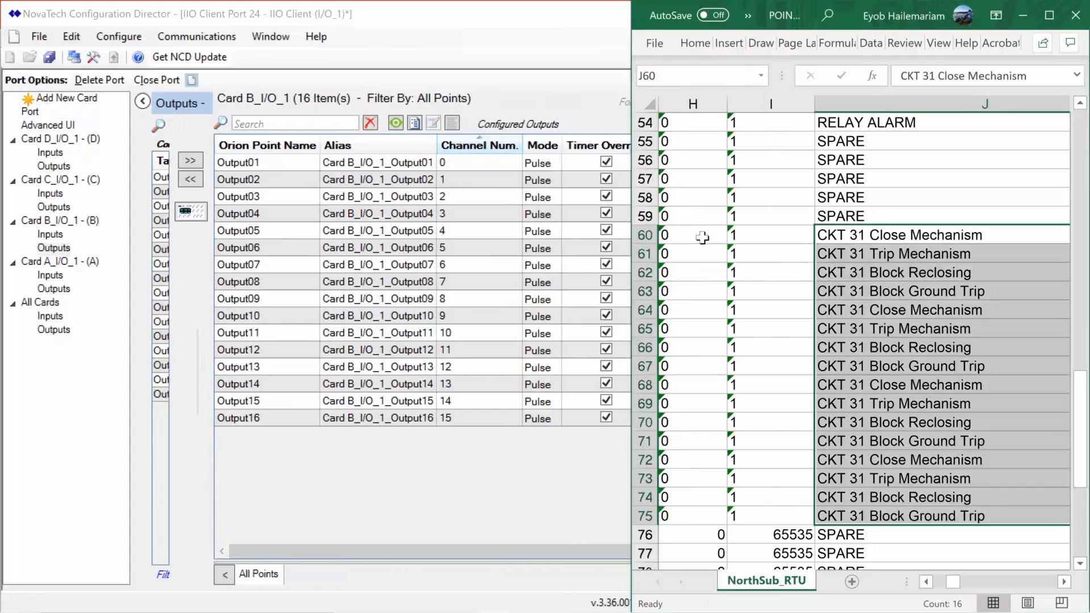
pyautogui.moveTo(634, 241); pyautogui.dragTo(754, 260)
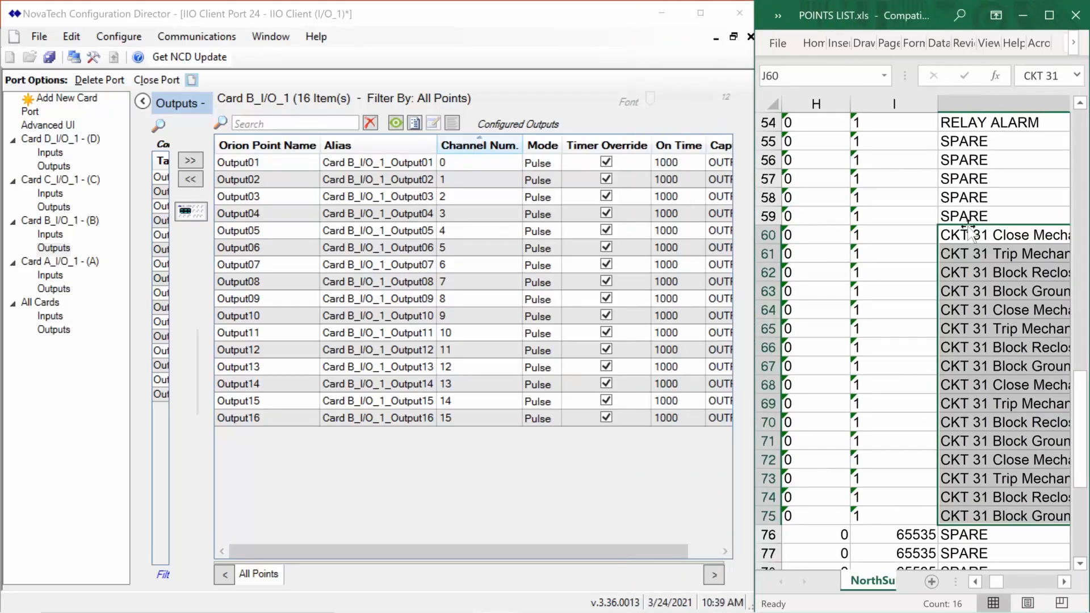
# Fill Card B's Output01 to Output16 captions with the selected descriptions, decline replacing data in the points list, and maximize the configuration window
pyautogui.moveTo(969, 230); pyautogui.dragTo(720, 169)
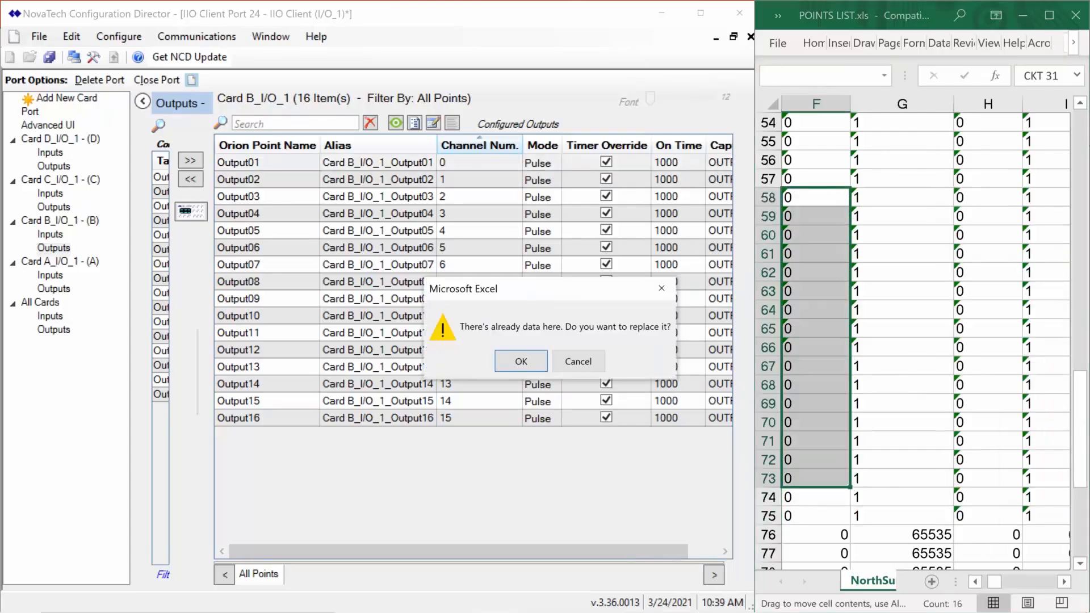
pyautogui.click(577, 362)
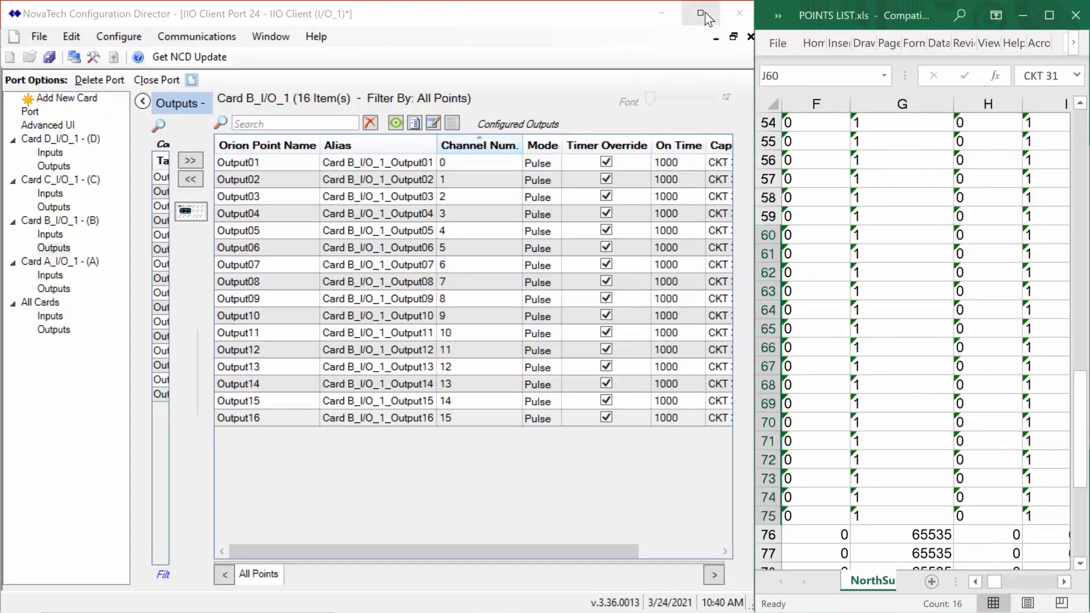
pyautogui.click(705, 16)
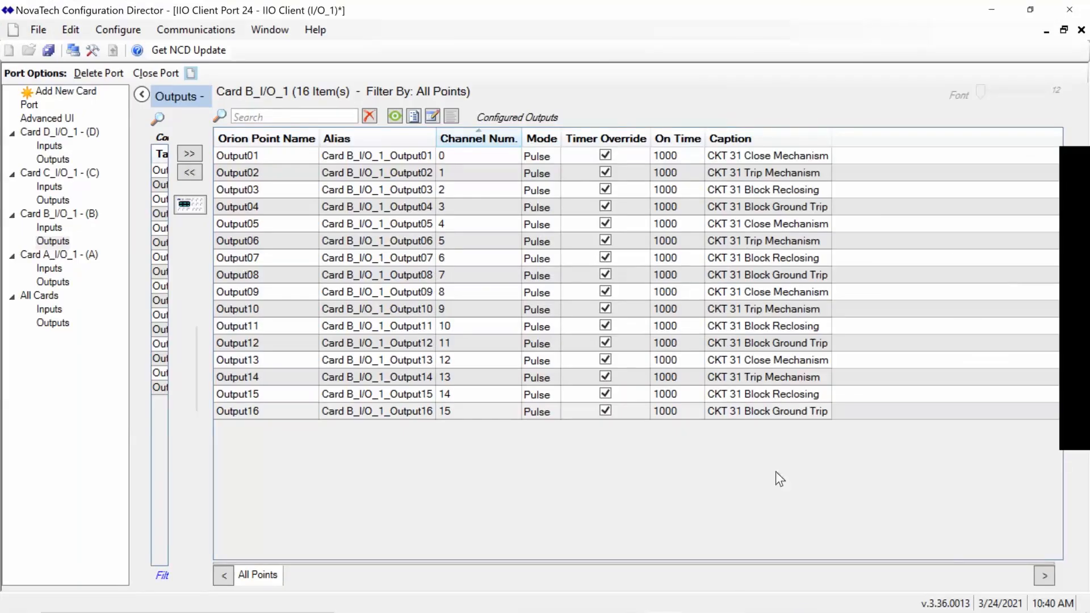
# Bring the Latch/Pulse modes in column K of the points list into view and set Card B's Output01 mode to Latch
pyautogui.hotkey('alt', 'Tab')
pyautogui.hscroll(1, 872, 507)
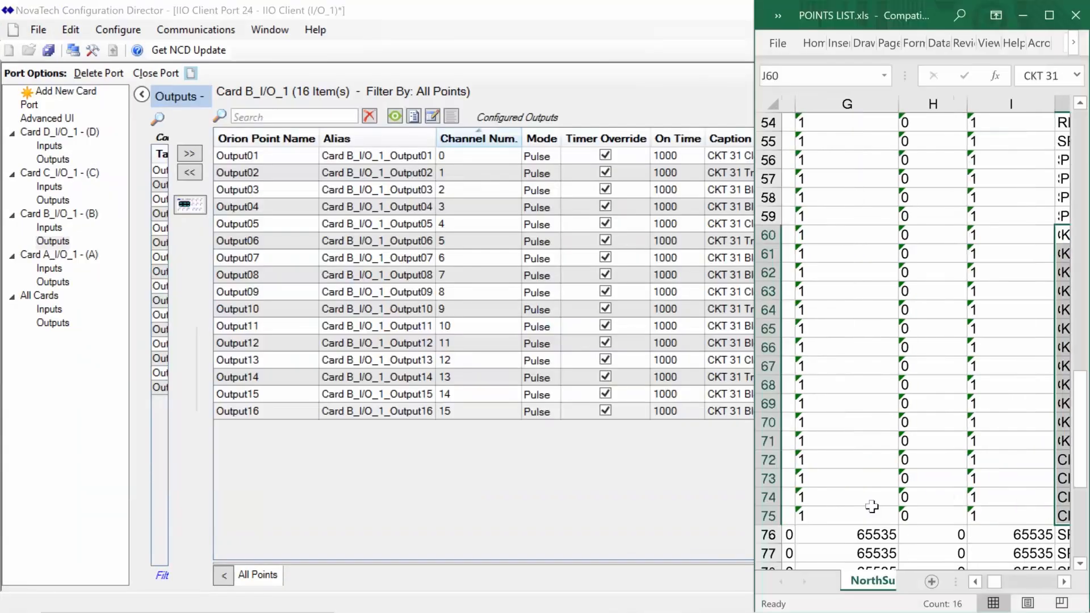
pyautogui.hscroll(3, 872, 506)
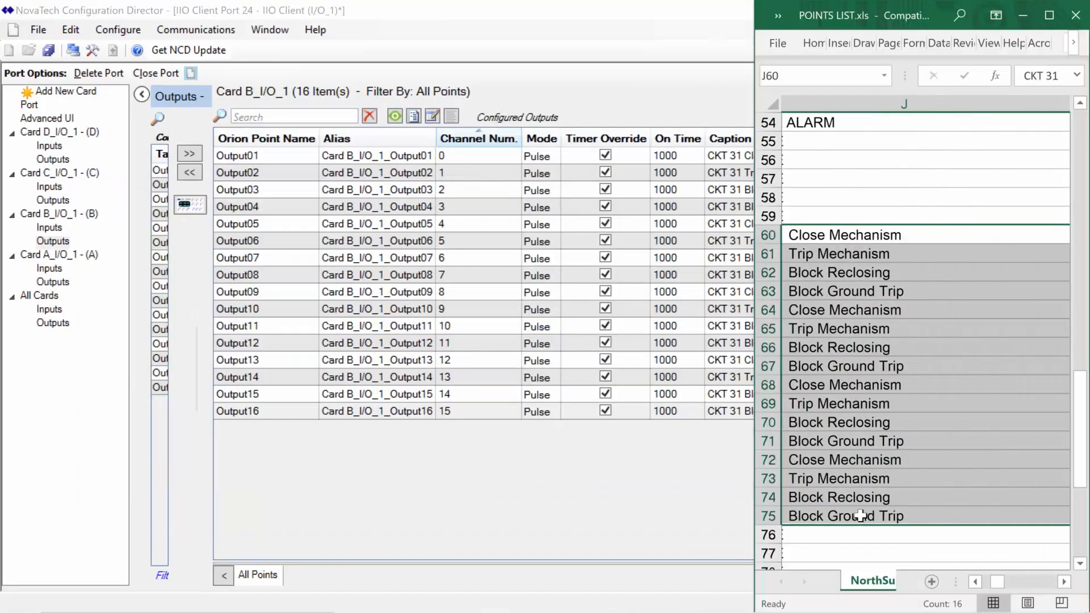
pyautogui.click(860, 515)
pyautogui.hscroll(3, 861, 515)
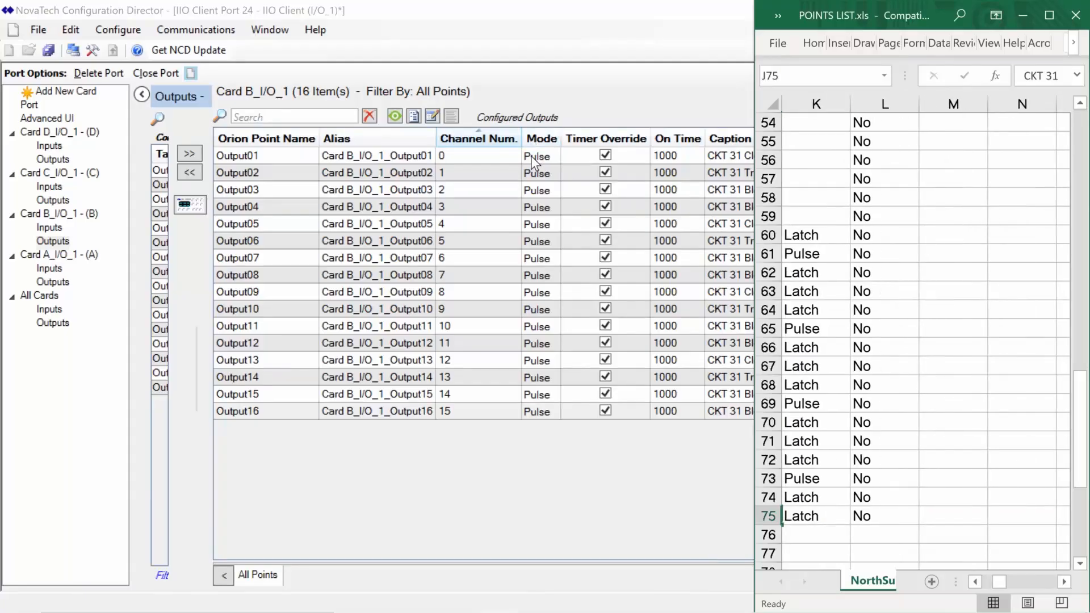
pyautogui.click(532, 157)
pyautogui.click(534, 192)
# Restore the configuration window to a smaller size and place it beside the points list with the Latch/Pulse column uncovered
pyautogui.hotkey('alt', 'Tab')
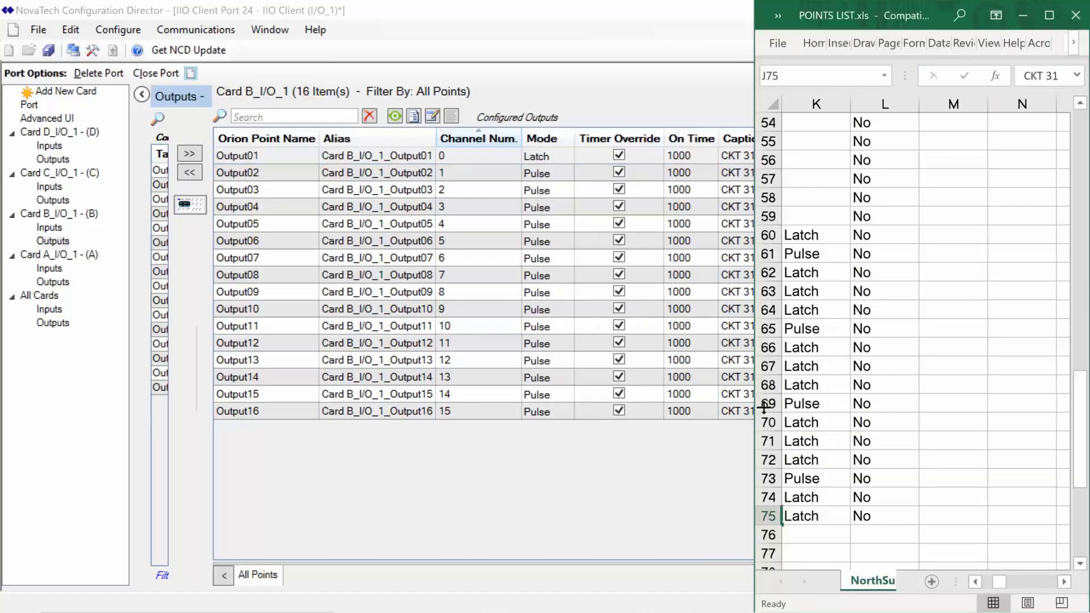
pyautogui.click(598, 33)
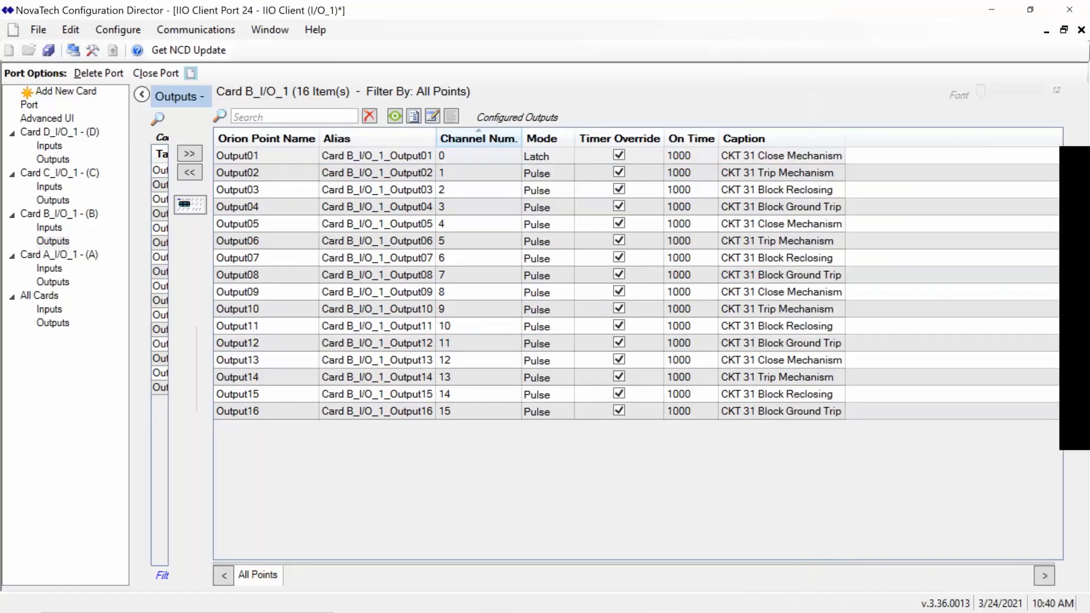
pyautogui.doubleClick(841, 15)
pyautogui.moveTo(809, 19); pyautogui.dragTo(490, 37)
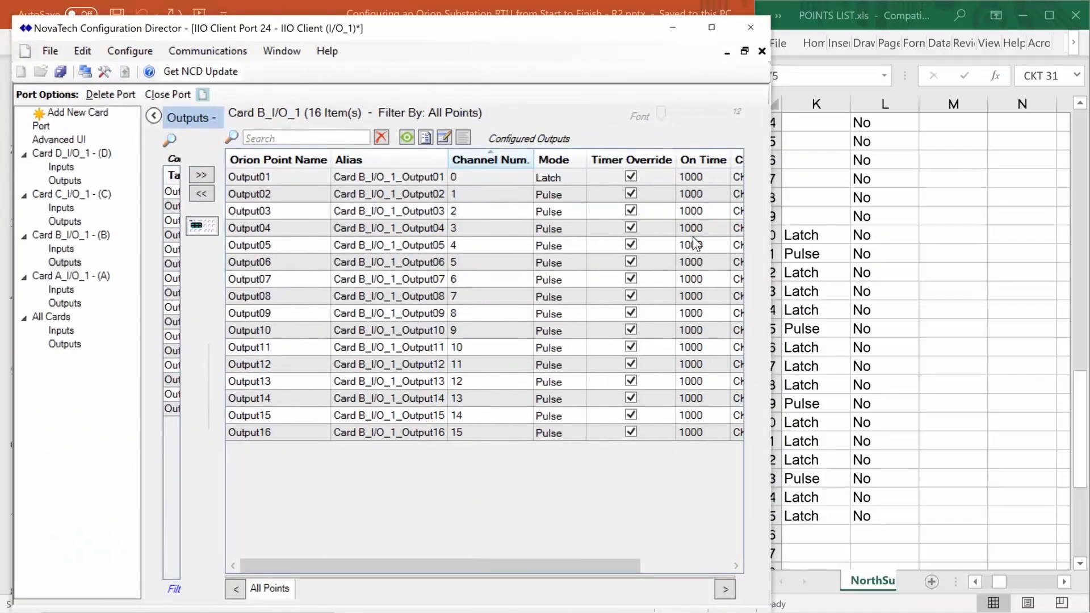
# Set the mode of Card B's Output03, Output04 and Output05 to Latch
pyautogui.click(574, 213)
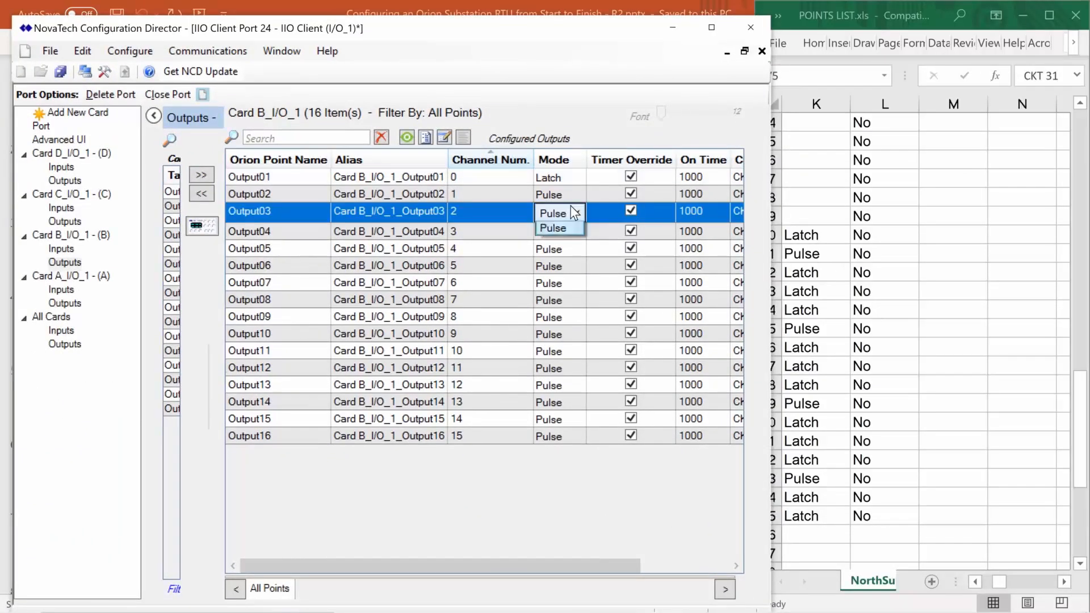
pyautogui.click(561, 247)
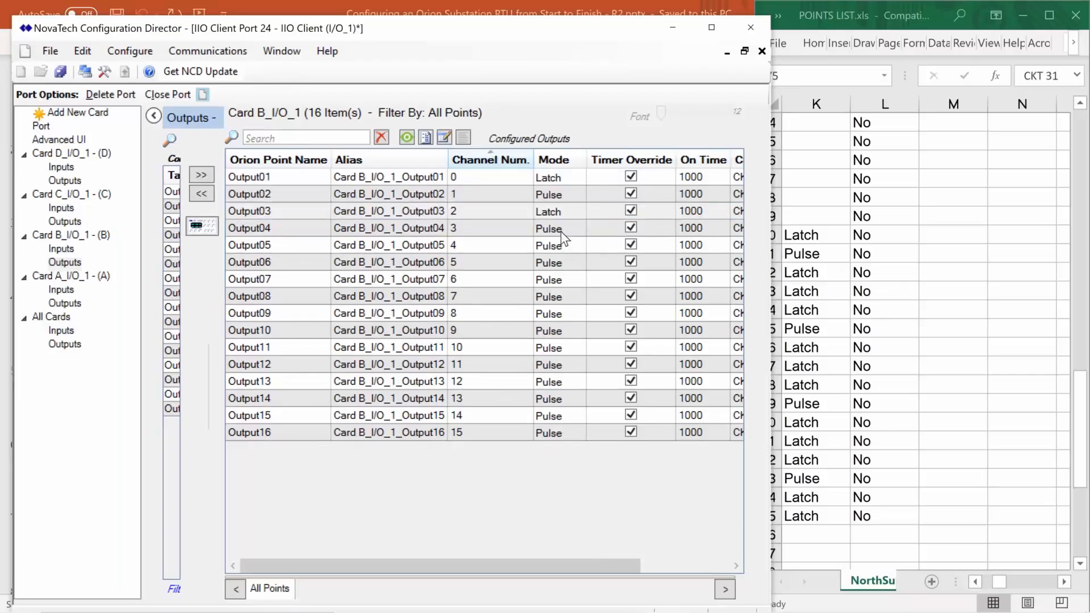
pyautogui.click(562, 231)
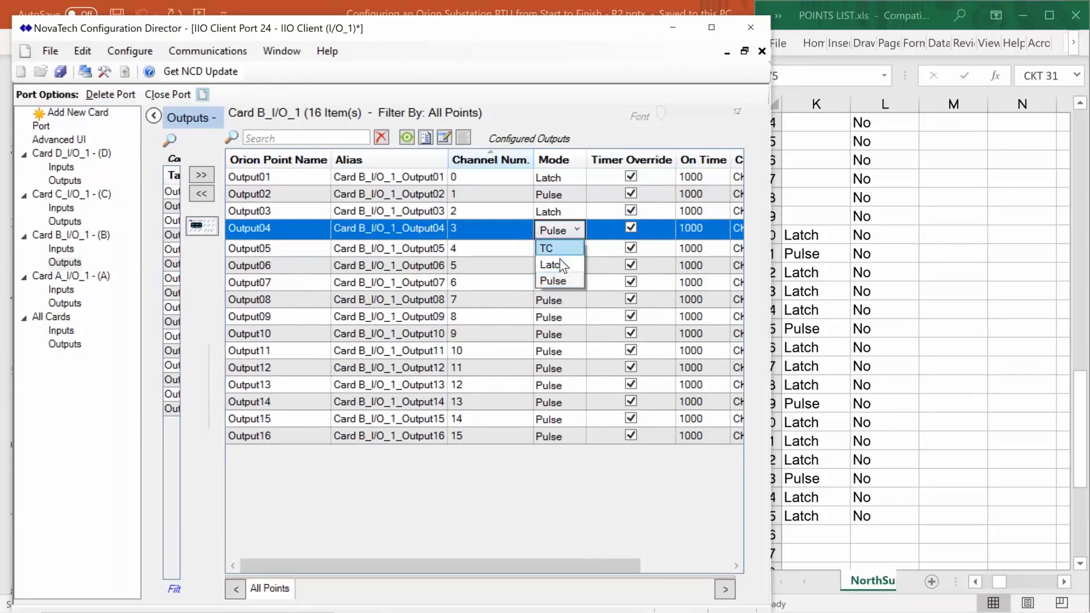
pyautogui.click(560, 265)
pyautogui.click(561, 250)
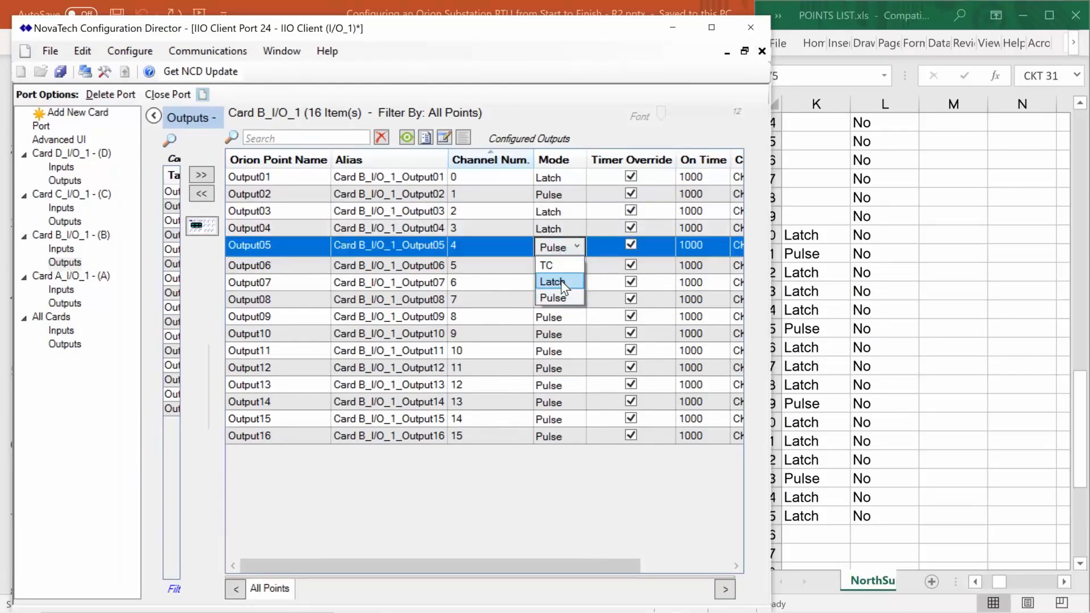
pyautogui.click(561, 281)
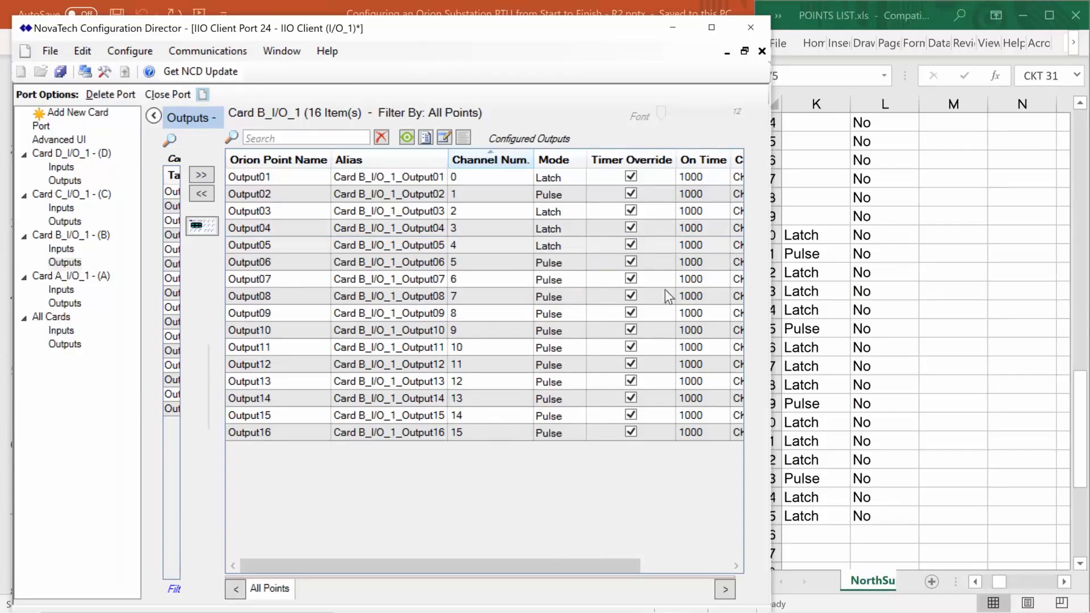
# Set the mode of Card B's Output07, Output08 and Output09 to Latch
pyautogui.click(560, 283)
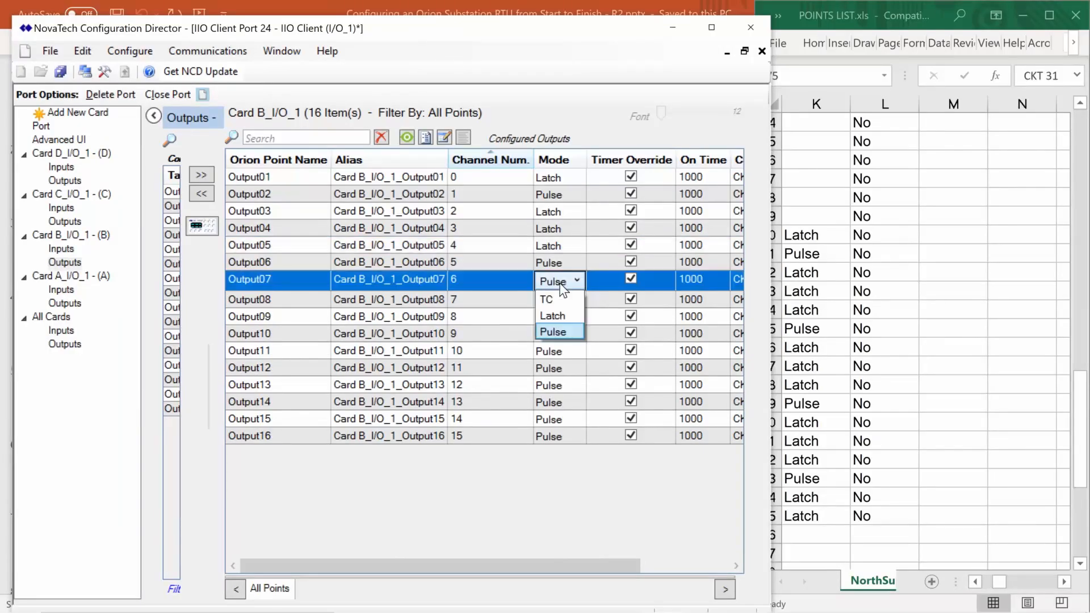
pyautogui.click(544, 313)
pyautogui.click(561, 299)
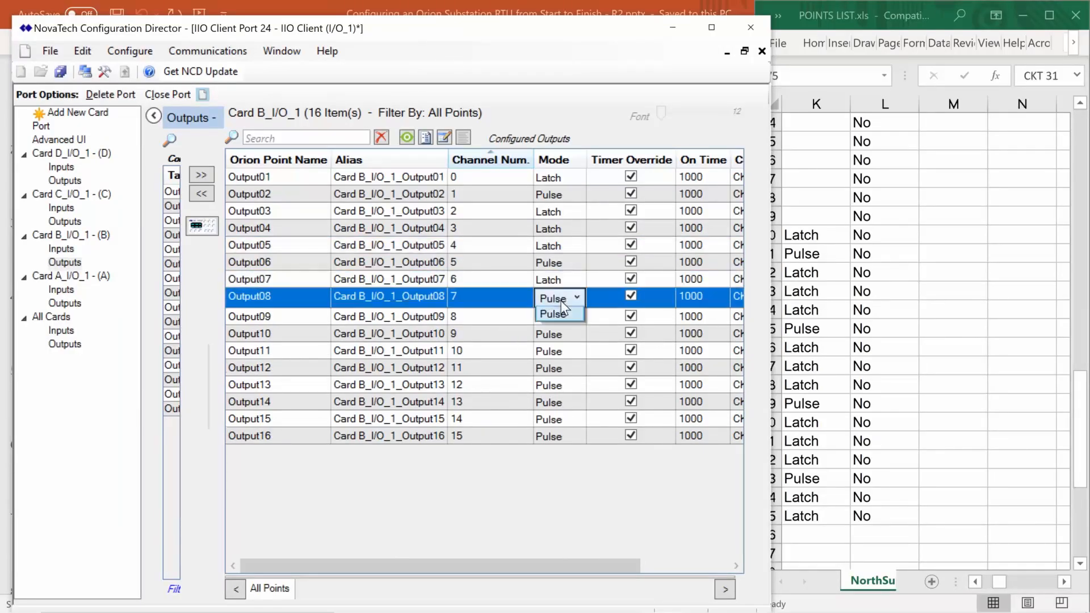
pyautogui.click(555, 332)
pyautogui.click(562, 315)
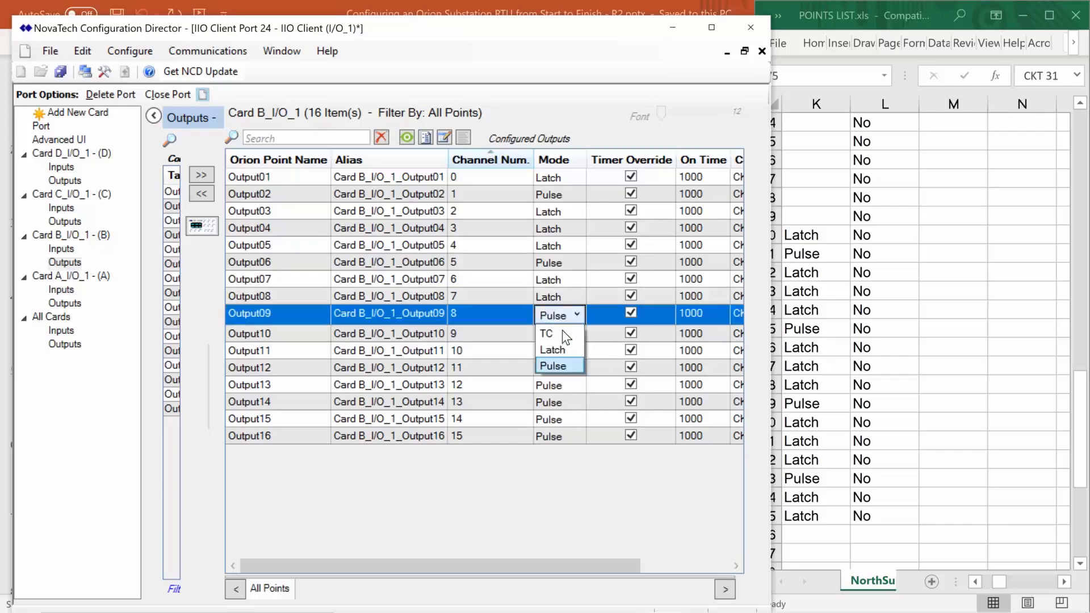
pyautogui.click(553, 349)
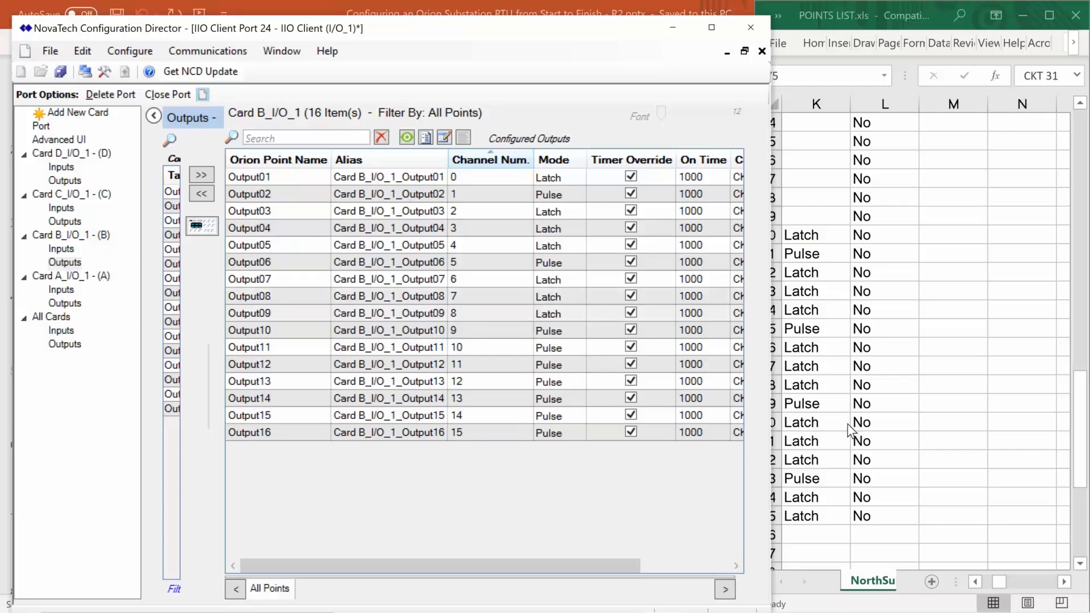
# Set the mode of Card B's Output11, Output12 and Output13 to Latch
pyautogui.click(568, 350)
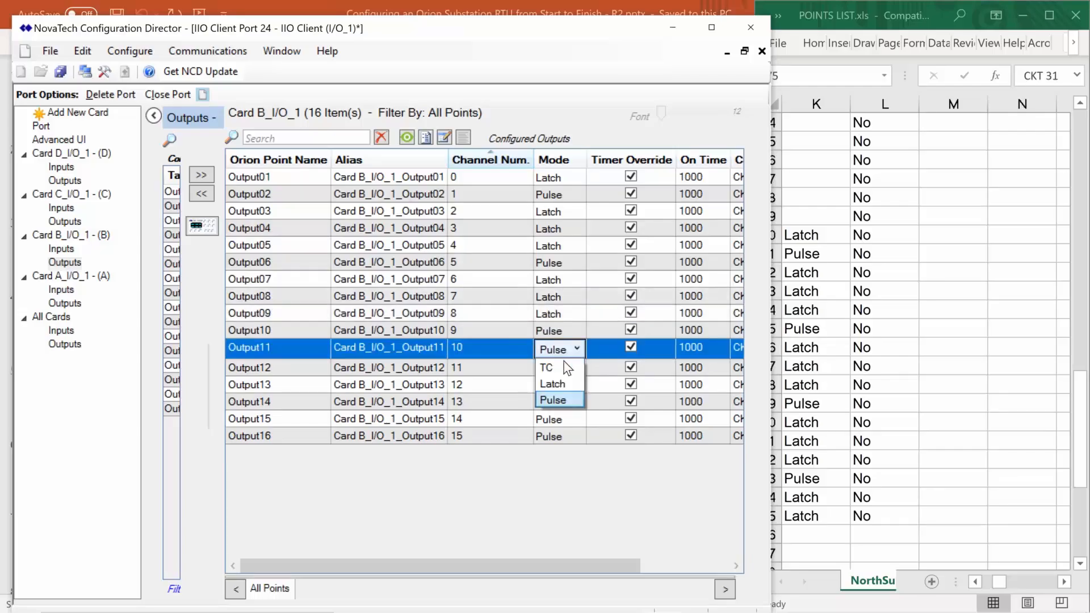
pyautogui.click(558, 384)
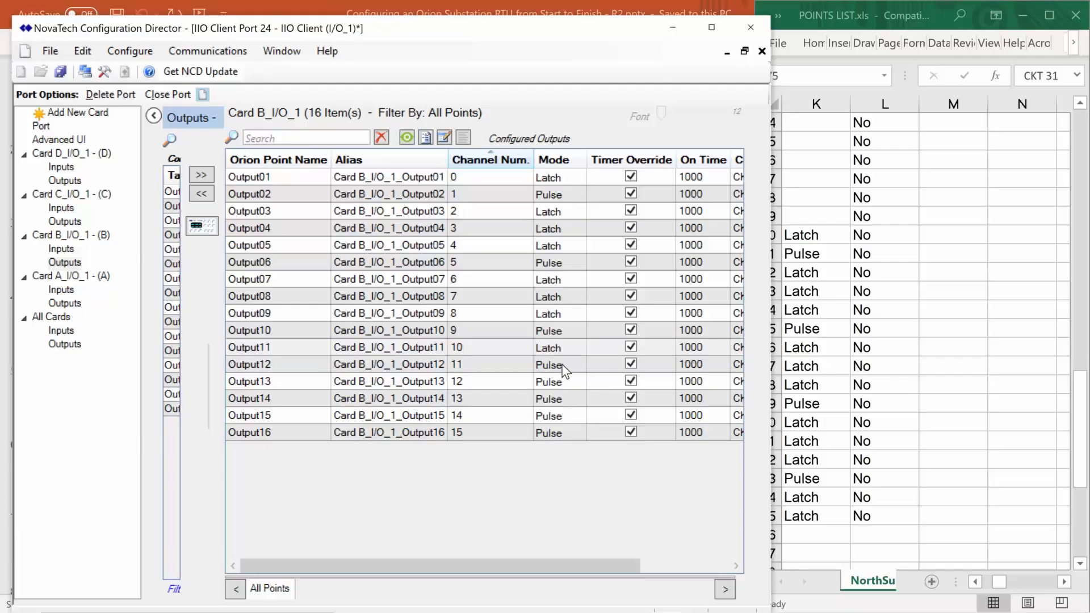
pyautogui.click(557, 368)
pyautogui.click(563, 402)
pyautogui.click(577, 381)
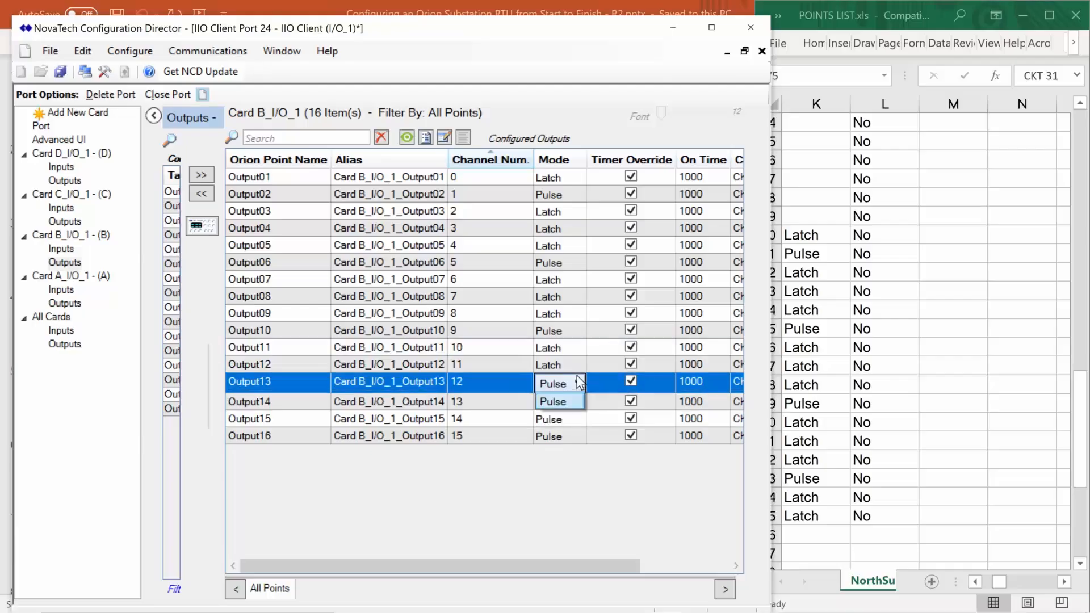
pyautogui.click(560, 412)
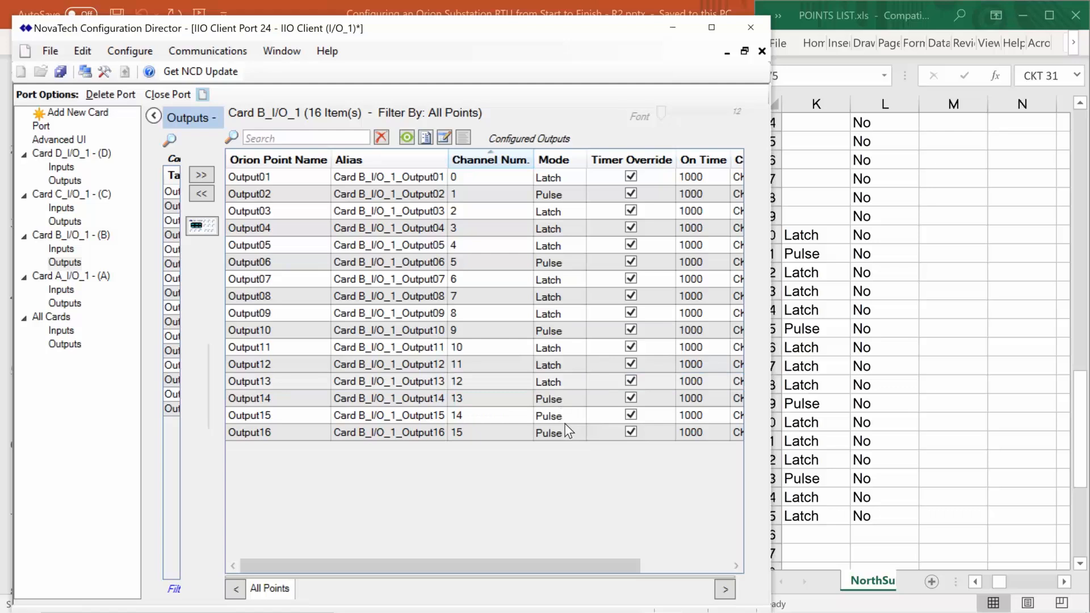
# Set the mode of Card B's Output15 and Output16 to Latch and maximize the configuration window
pyautogui.click(564, 422)
pyautogui.click(563, 460)
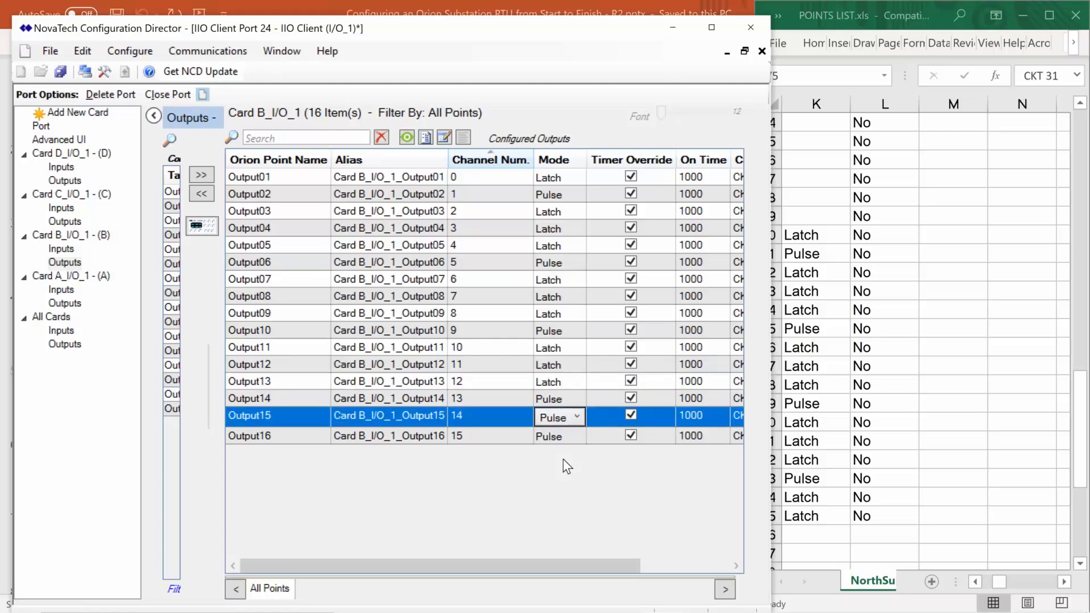
pyautogui.click(571, 437)
pyautogui.click(561, 469)
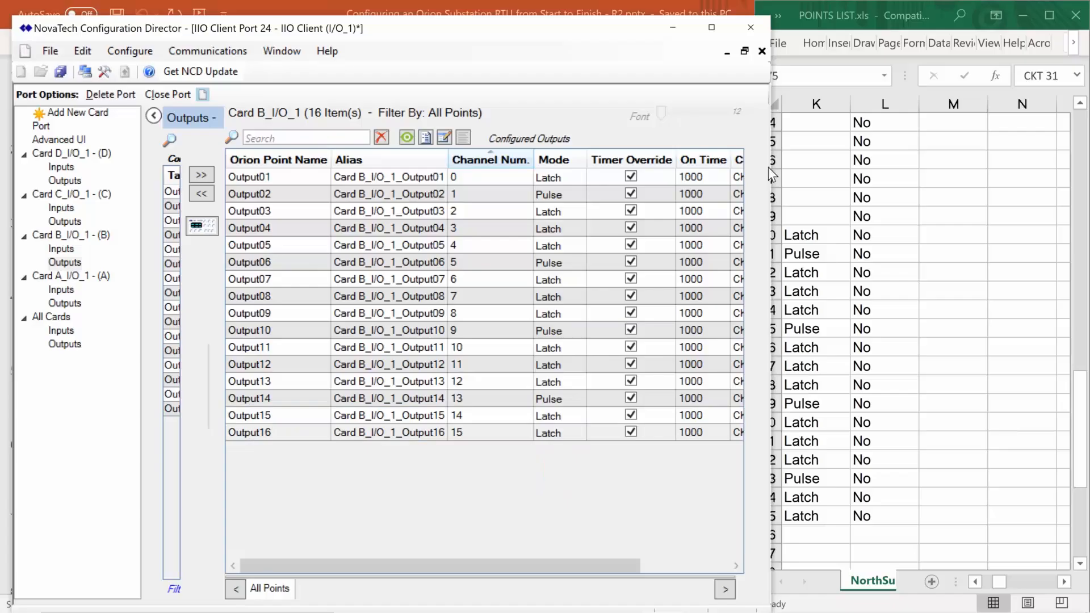
pyautogui.moveTo(773, 163); pyautogui.dragTo(859, 165)
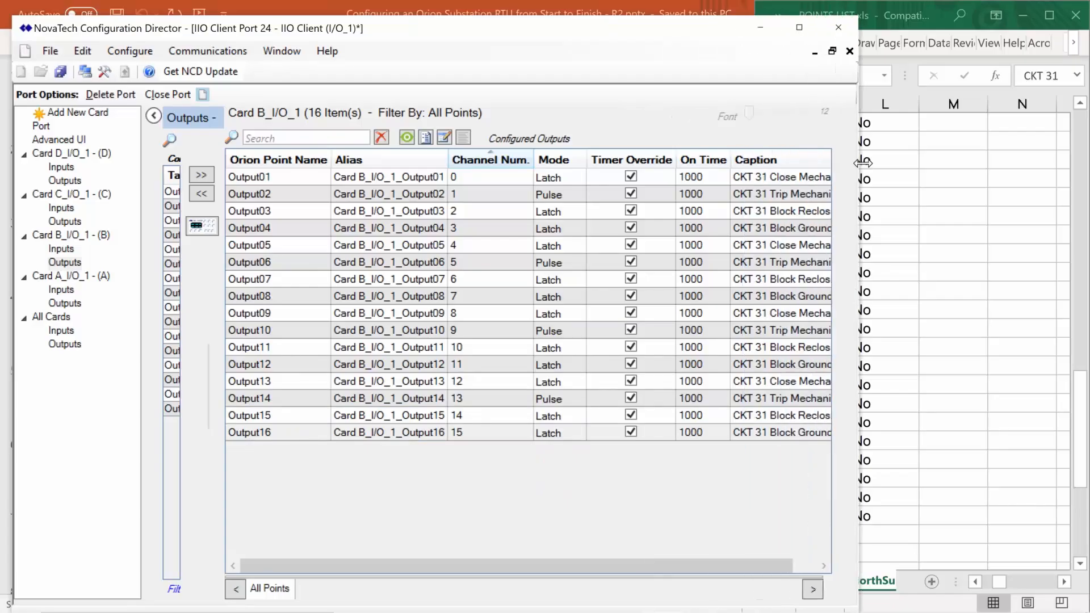
pyautogui.click(805, 37)
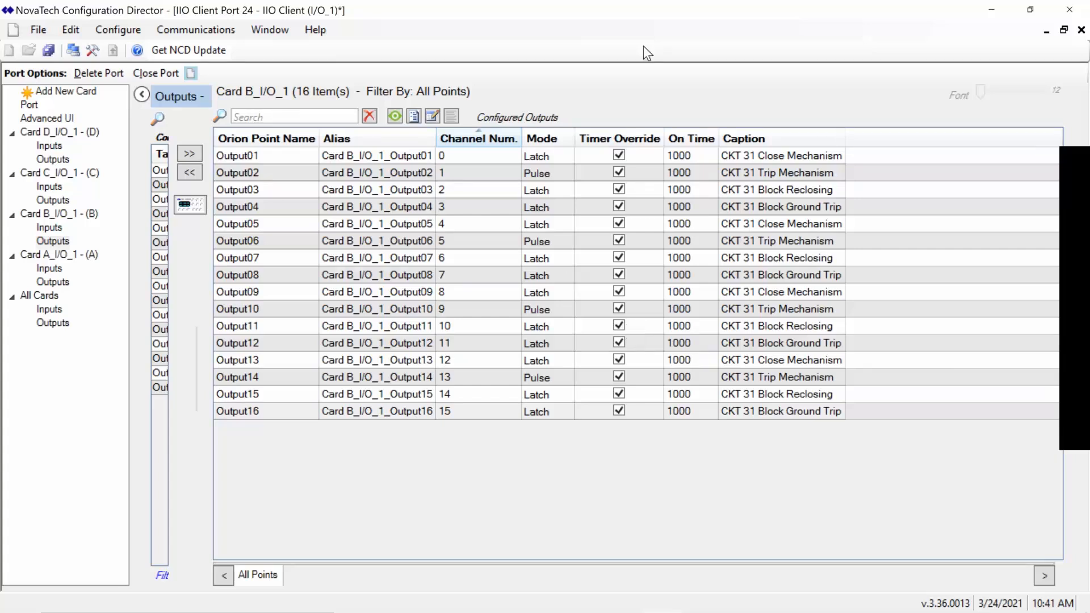
# Turn Timer Override off and back on for Card B's Output01, and widen the default tag names list
pyautogui.click(619, 154)
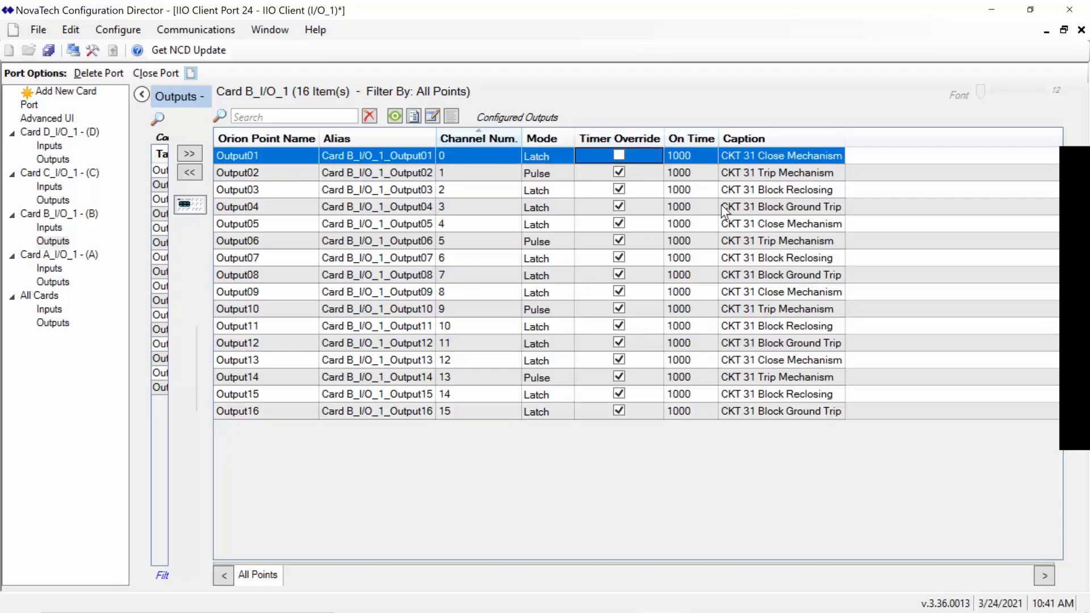
pyautogui.click(623, 159)
pyautogui.click(197, 351)
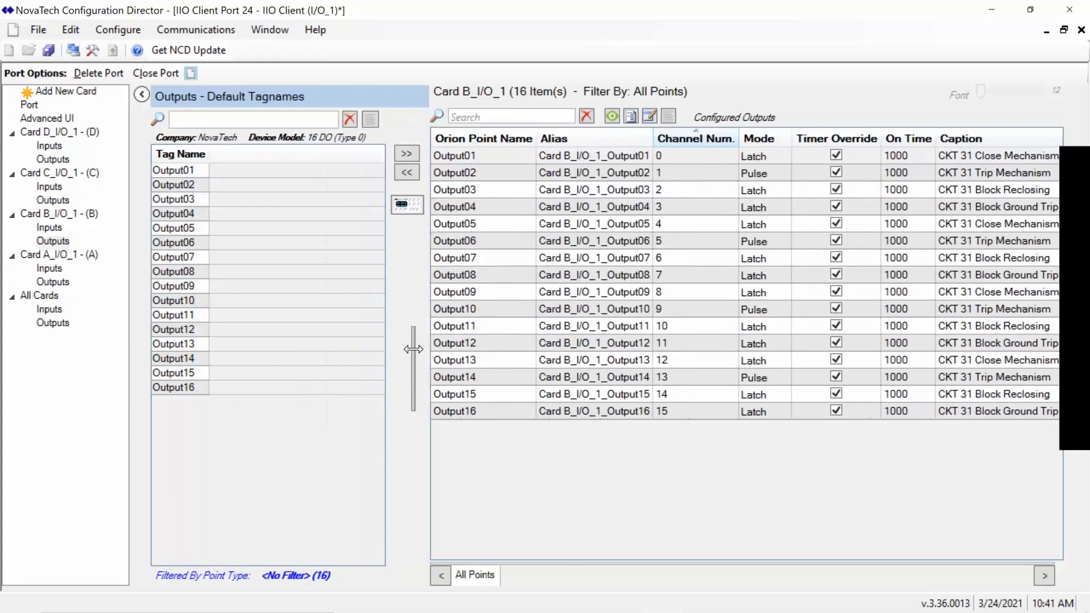
# Look at the transducer range options for Card C's AnalogInput01 and widen the default tag names list of the inputs
pyautogui.click(50, 187)
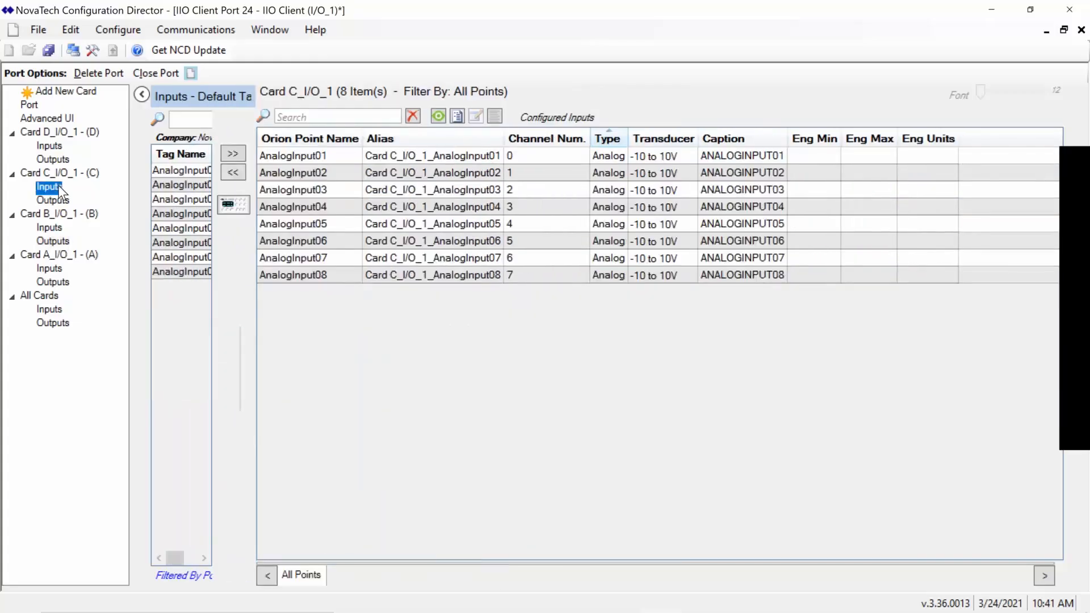
pyautogui.click(681, 159)
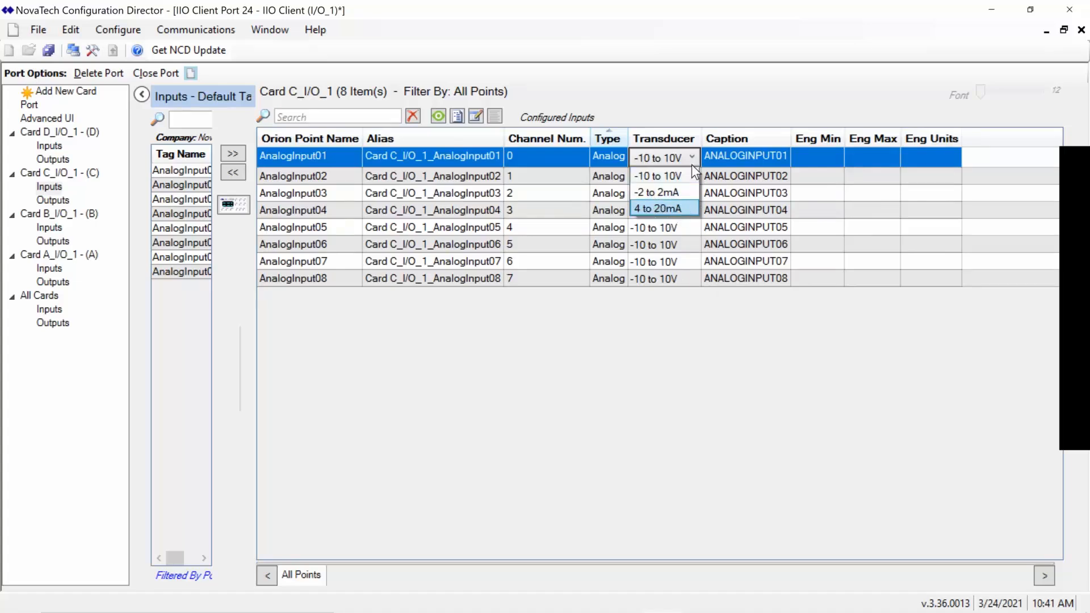
pyautogui.click(682, 314)
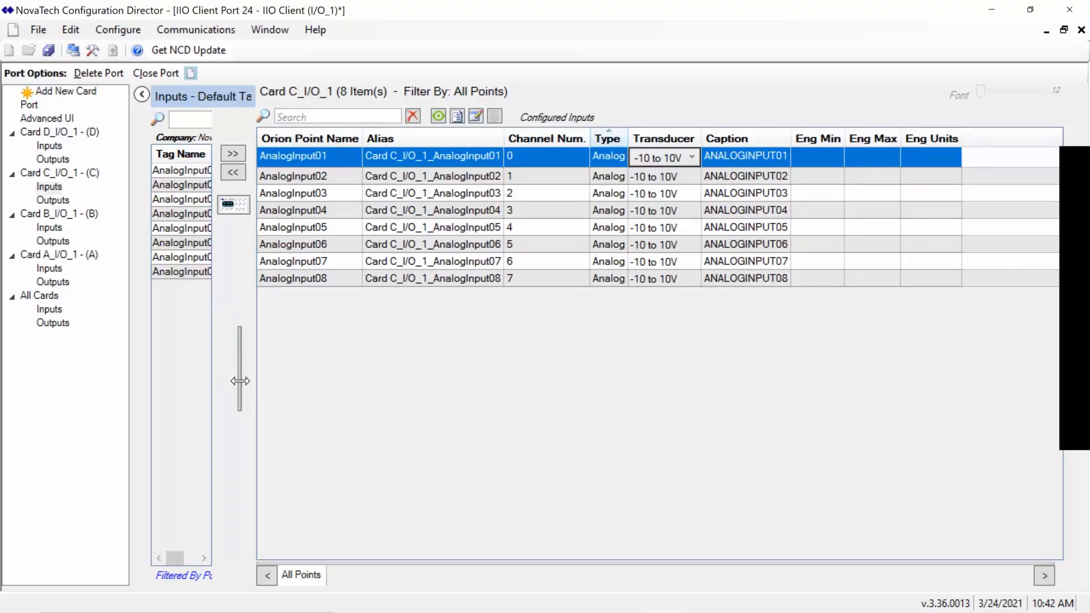
pyautogui.moveTo(240, 381); pyautogui.dragTo(396, 392)
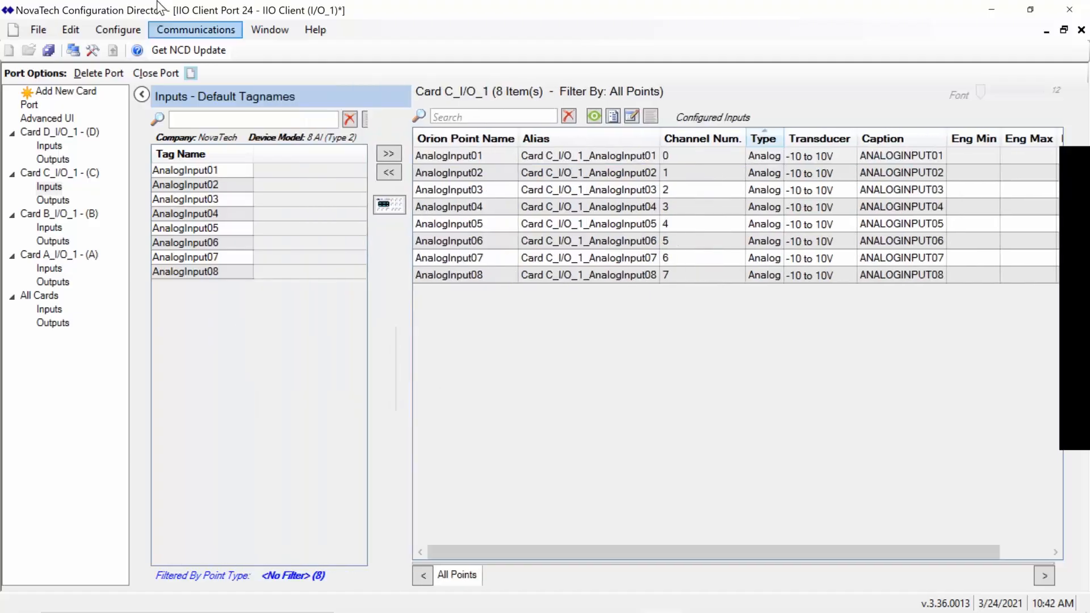
# Configure a new network port on the Client Orion with the DNP3 Server protocol, version 3.20
pyautogui.click(131, 29)
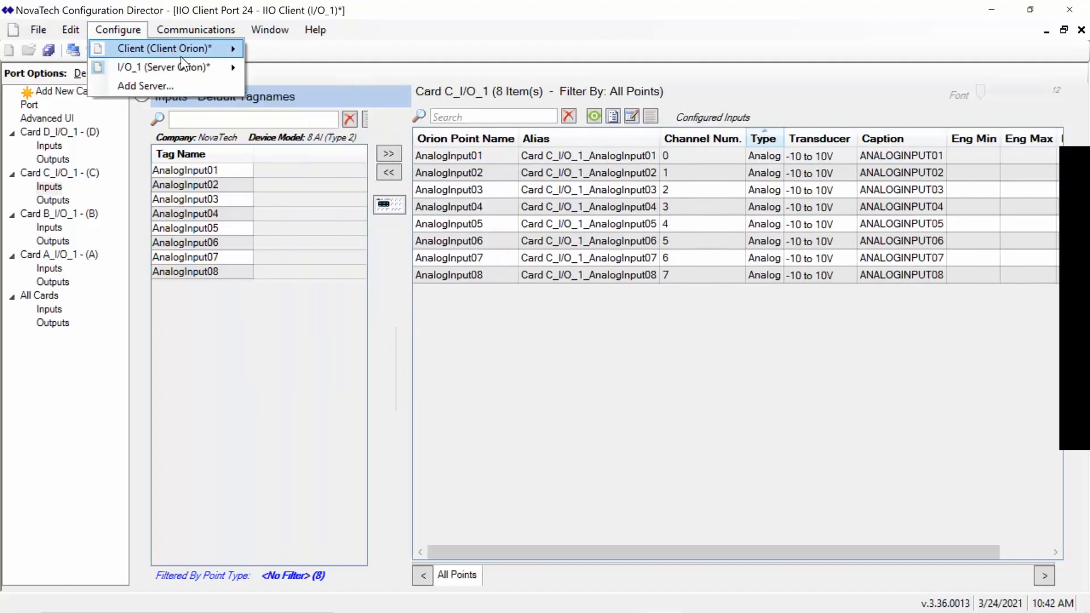
pyautogui.moveTo(181, 56)
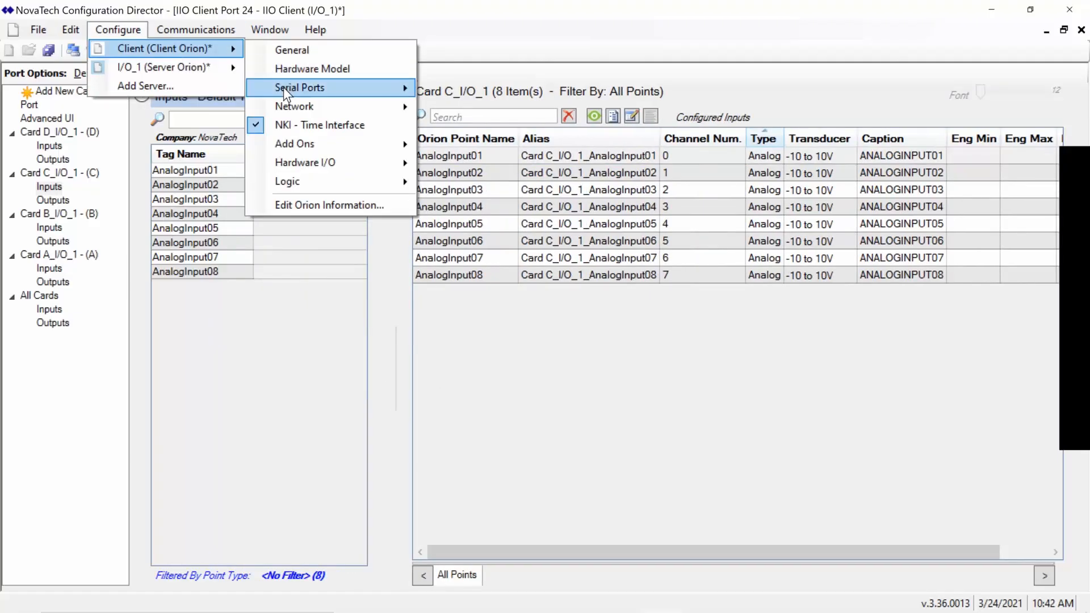
pyautogui.moveTo(283, 87)
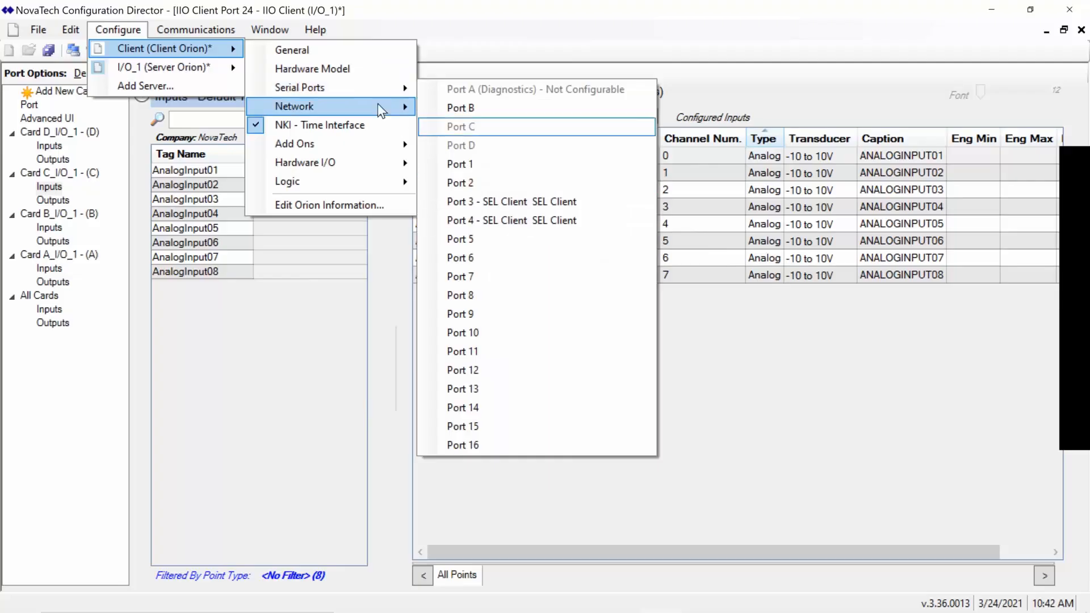
pyautogui.moveTo(372, 105)
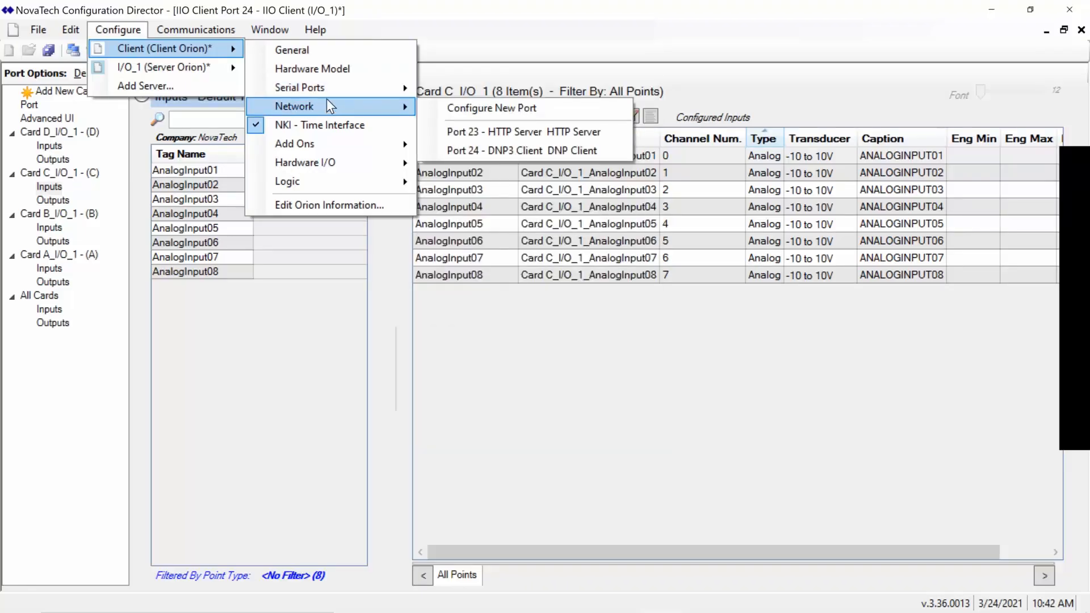
pyautogui.click(460, 111)
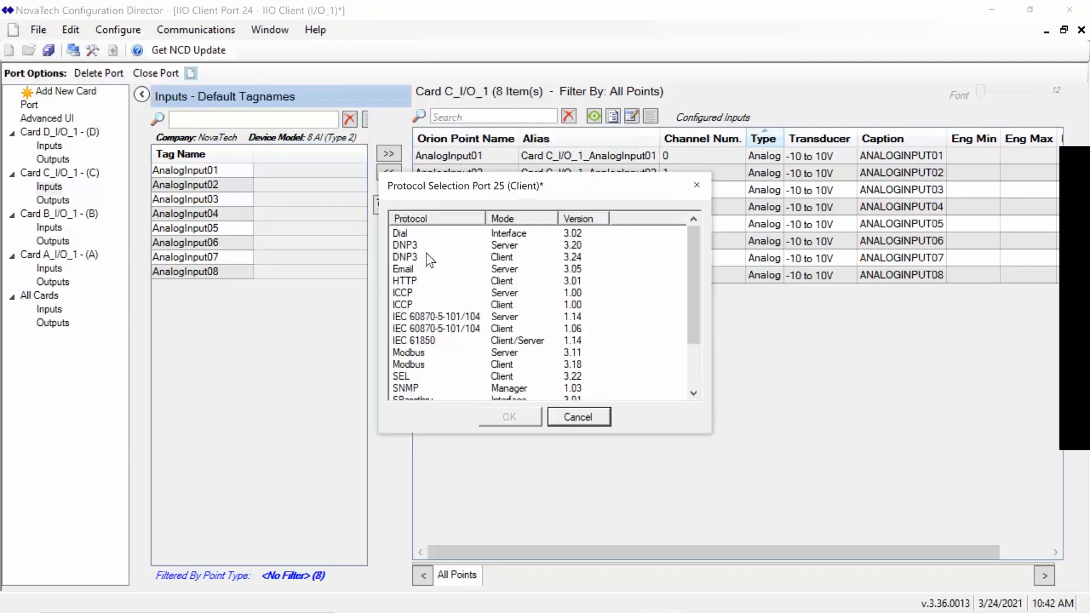
pyautogui.moveTo(533, 193); pyautogui.dragTo(555, 151)
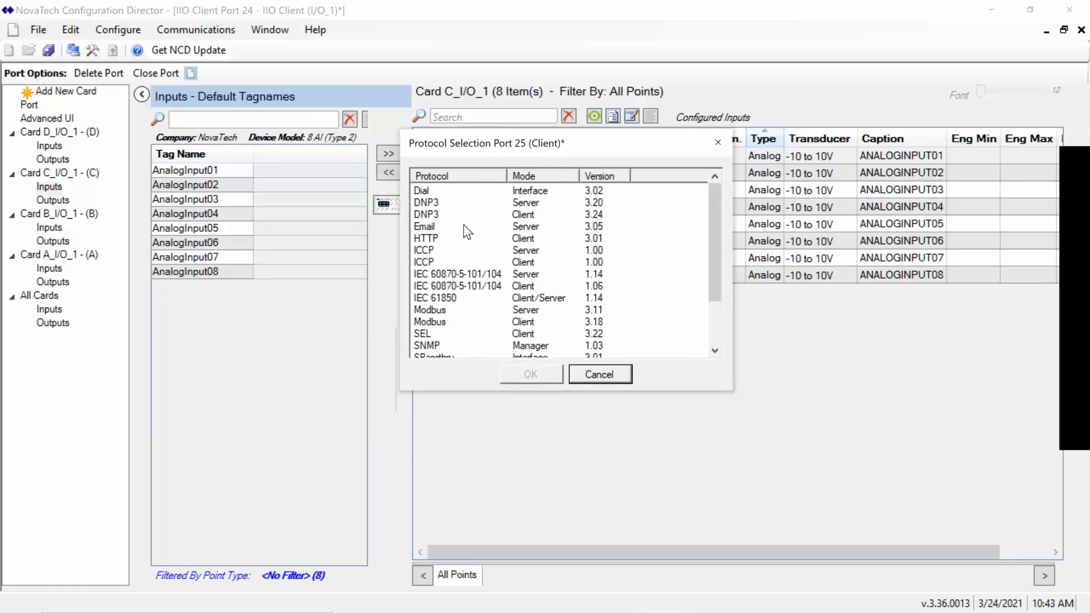
pyautogui.click(449, 205)
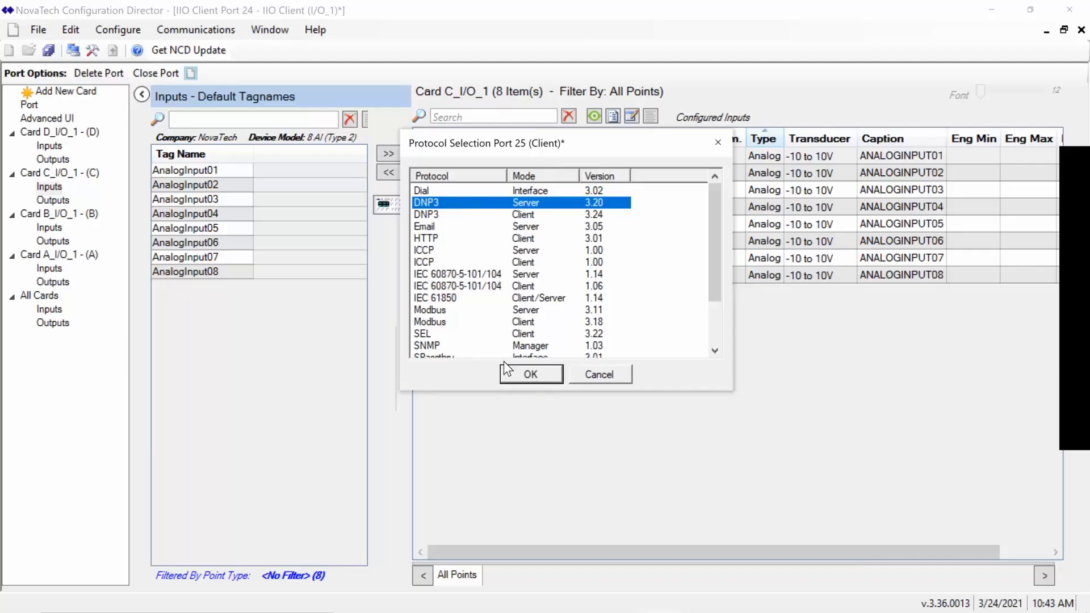
pyautogui.click(529, 374)
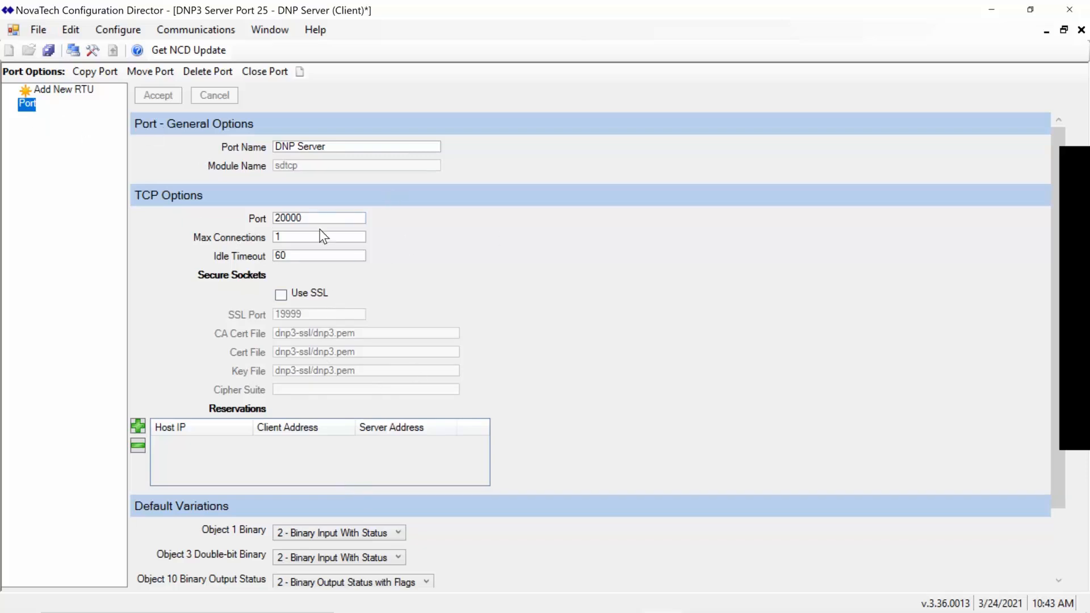
# Review the DNP Server port's TCP options and default variations, and add a new RTU to the port
pyautogui.scroll(-1, 319, 236)
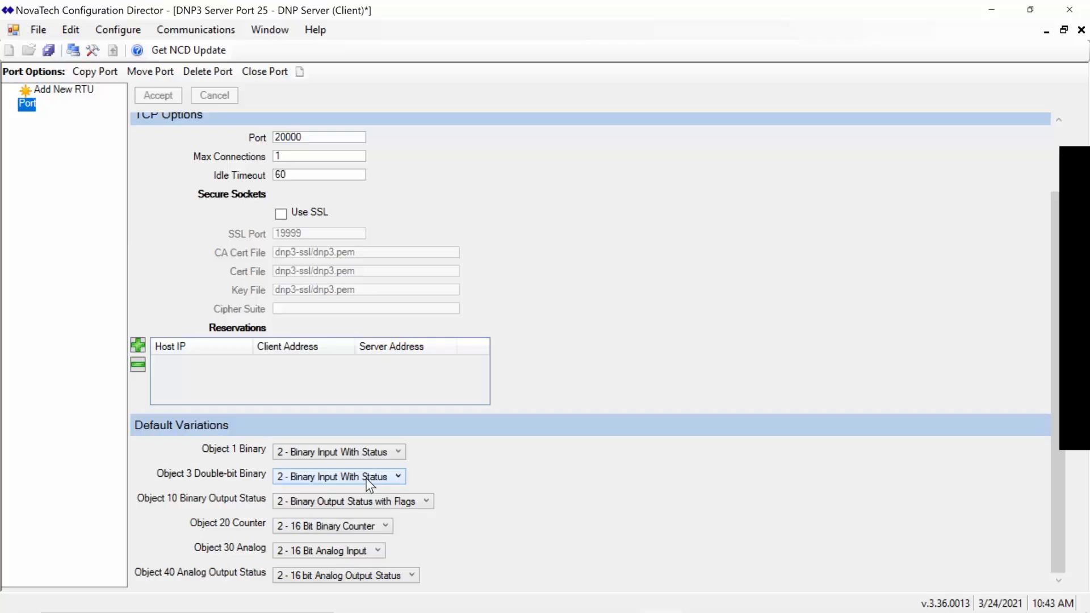
pyautogui.scroll(2, 462, 452)
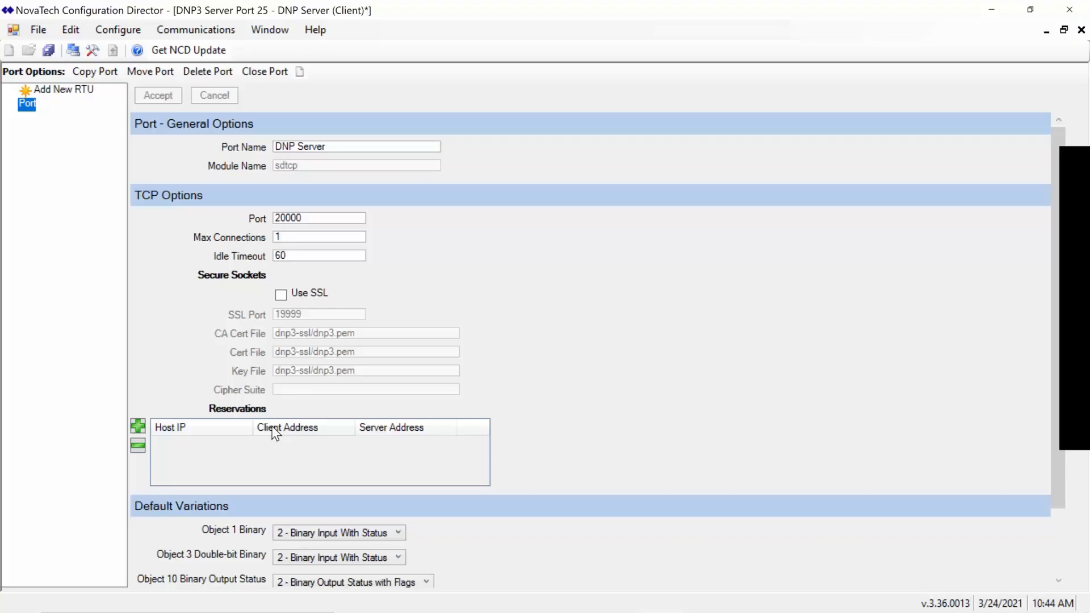
pyautogui.doubleClick(278, 237)
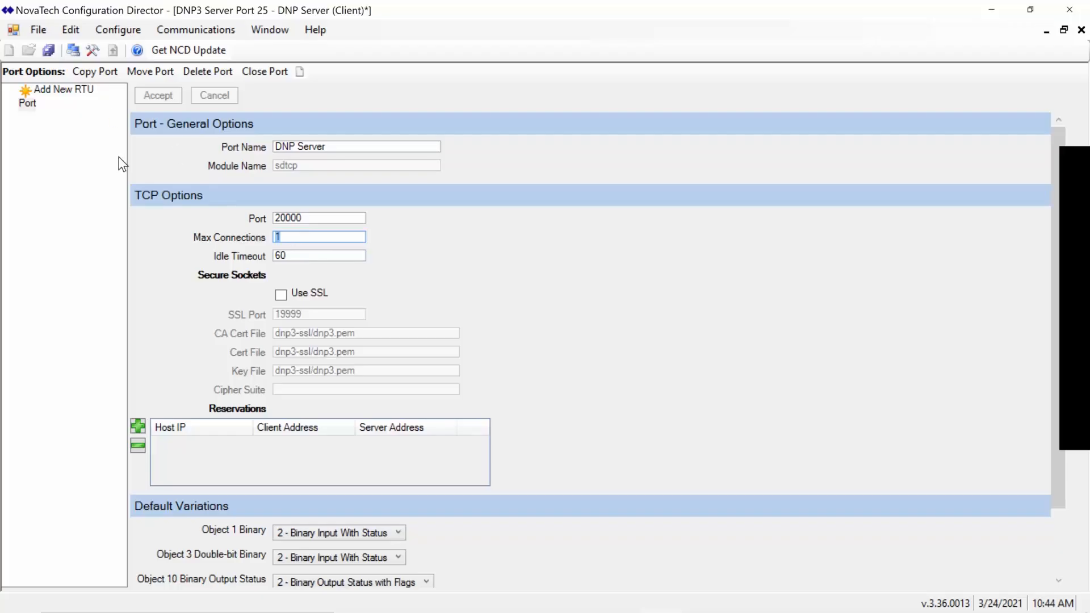
pyautogui.click(65, 98)
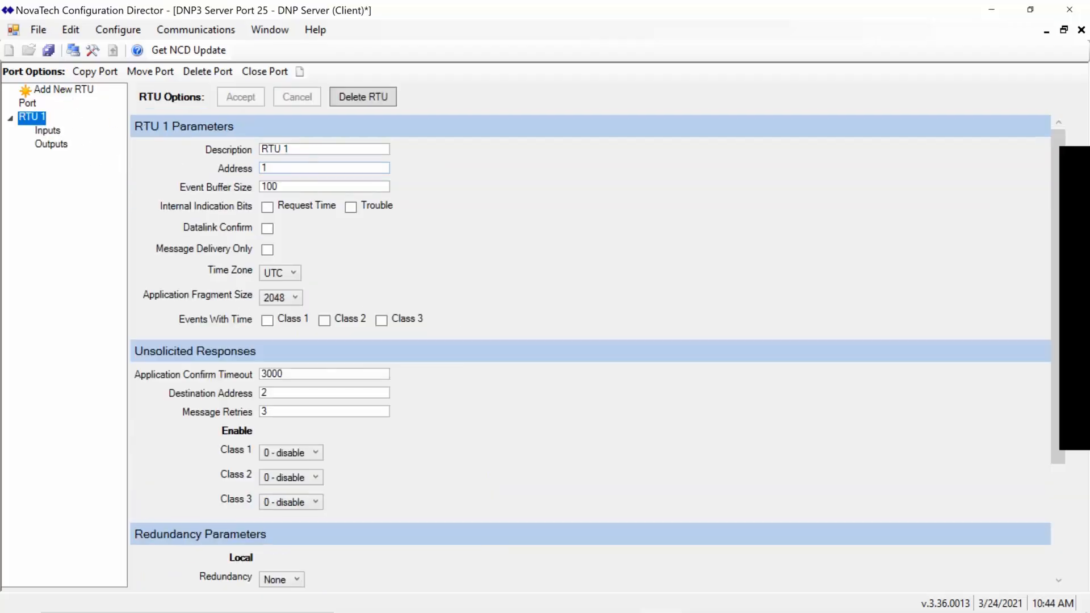
# Examine RTU 1's description, address, unsolicited response, redundancy and secure authentication settings, including the Class 1 enable options
pyautogui.moveTo(311, 150); pyautogui.dragTo(220, 155)
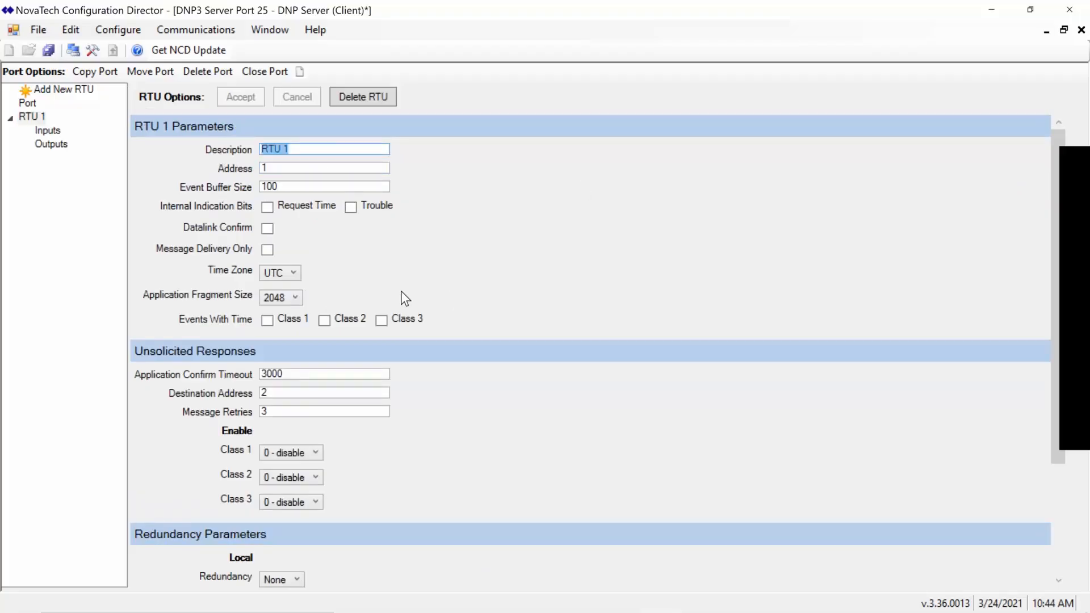
pyautogui.click(307, 172)
pyautogui.moveTo(307, 172); pyautogui.dragTo(229, 168)
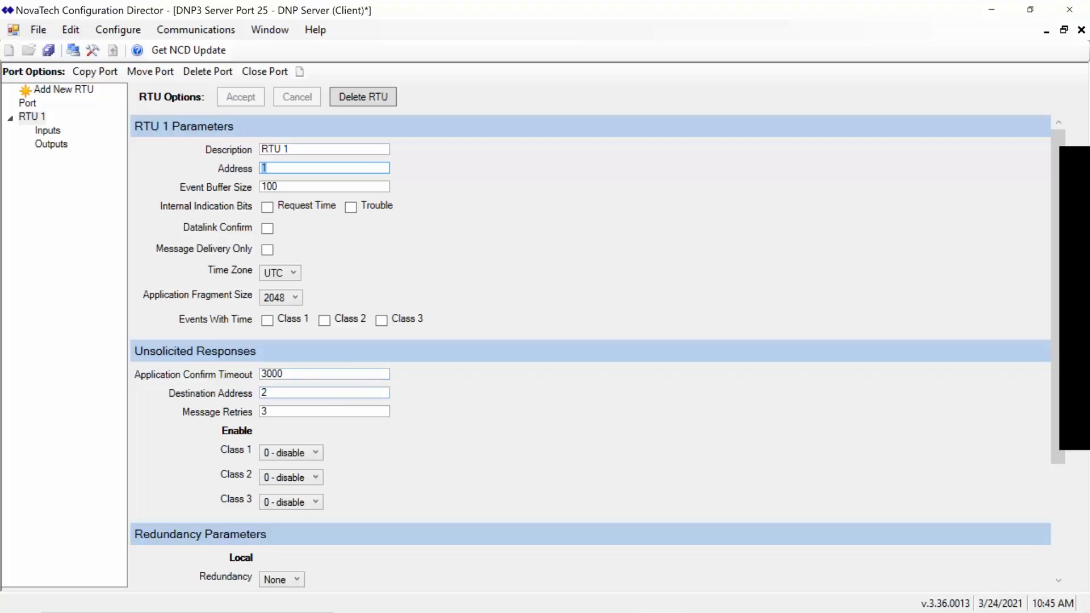
pyautogui.click(265, 393)
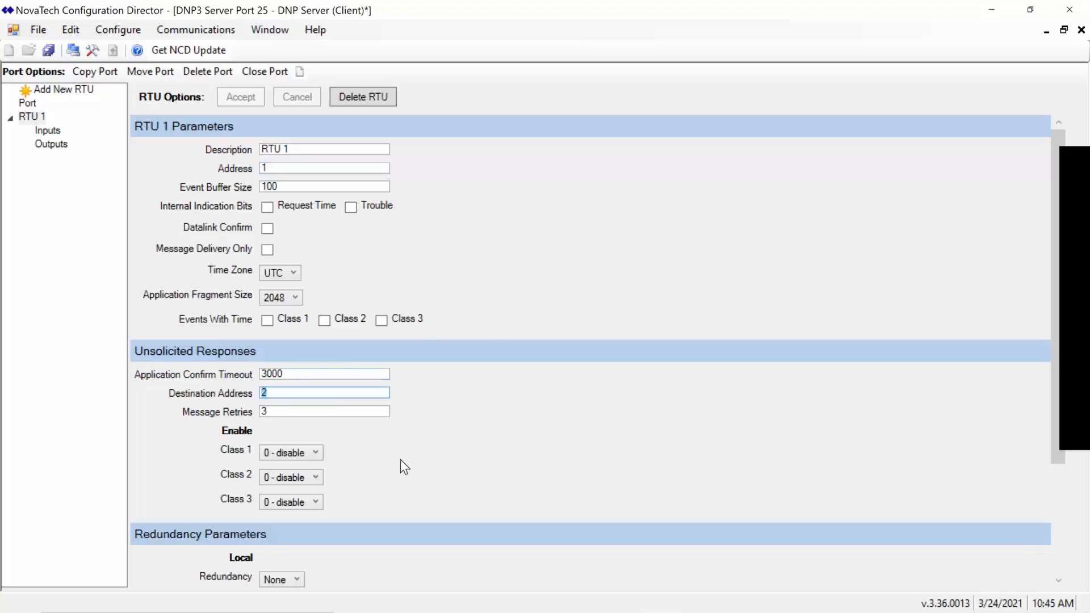
pyautogui.scroll(-3, 400, 459)
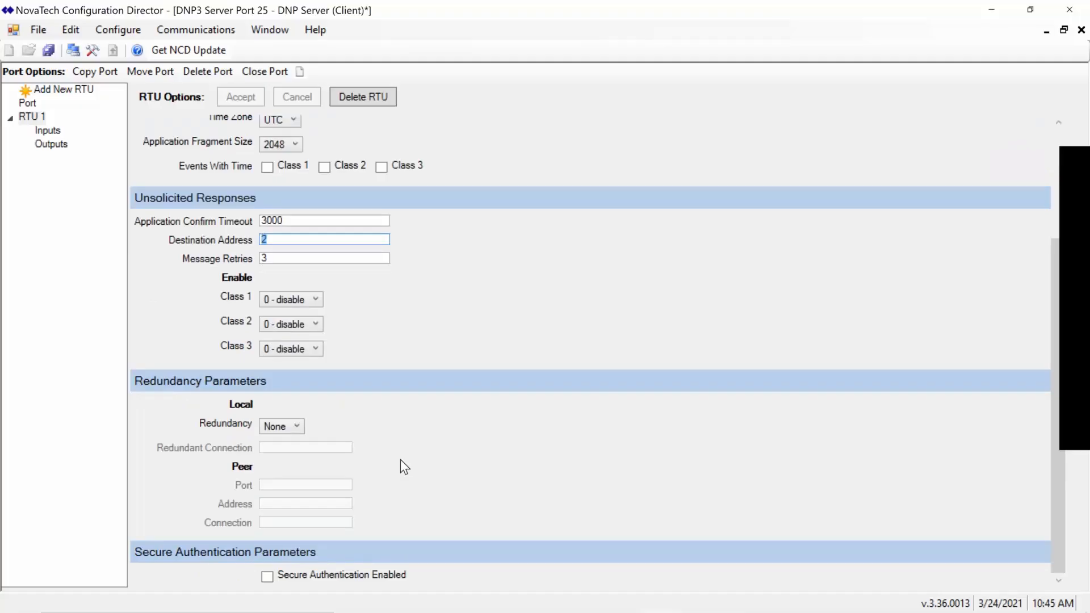
pyautogui.scroll(3, 400, 458)
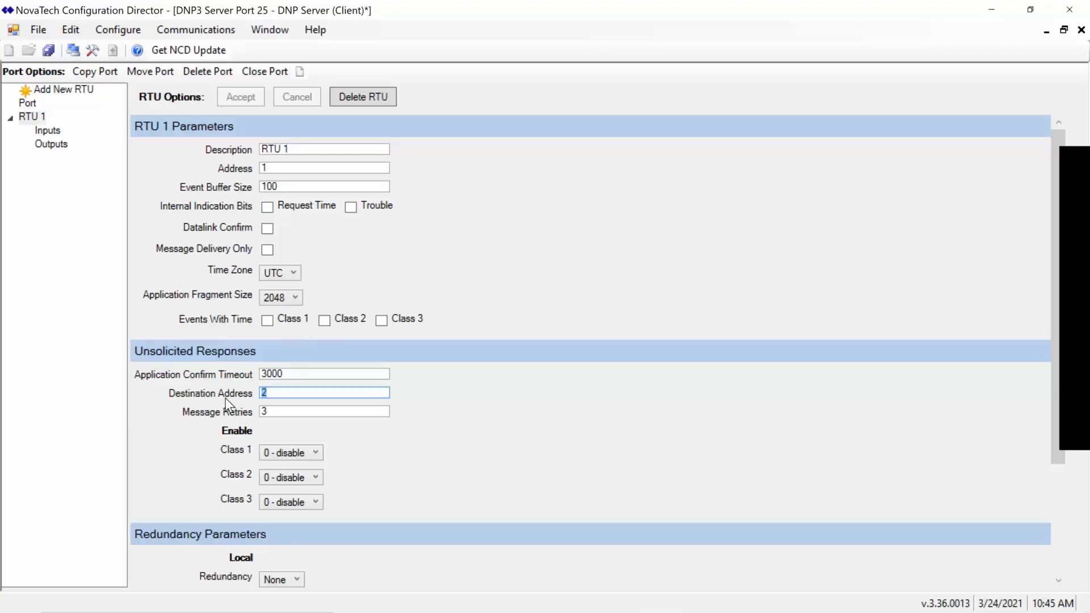
pyautogui.click(298, 457)
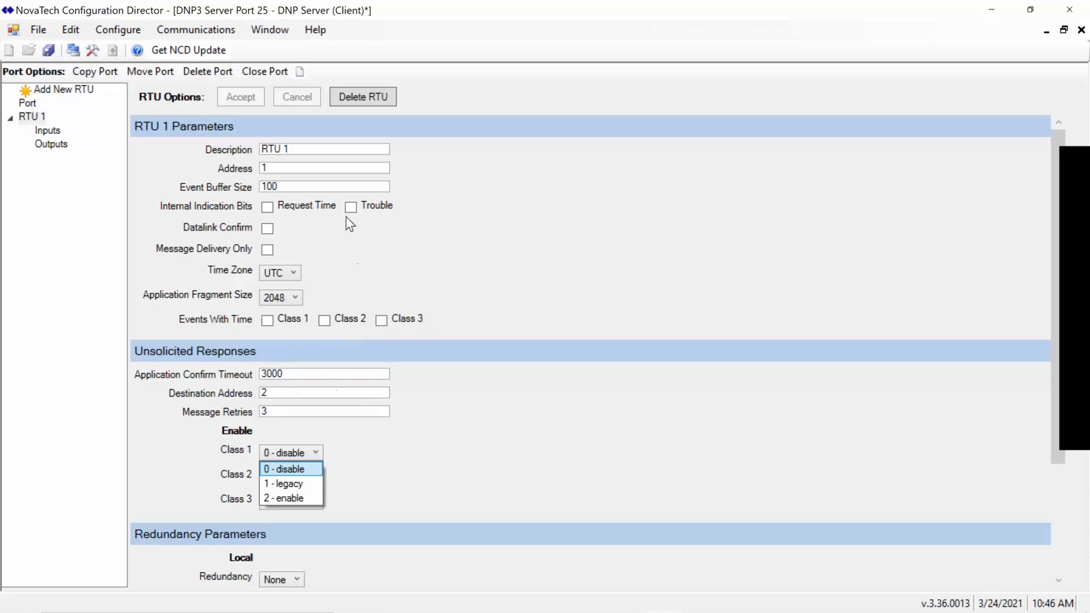
pyautogui.click(427, 240)
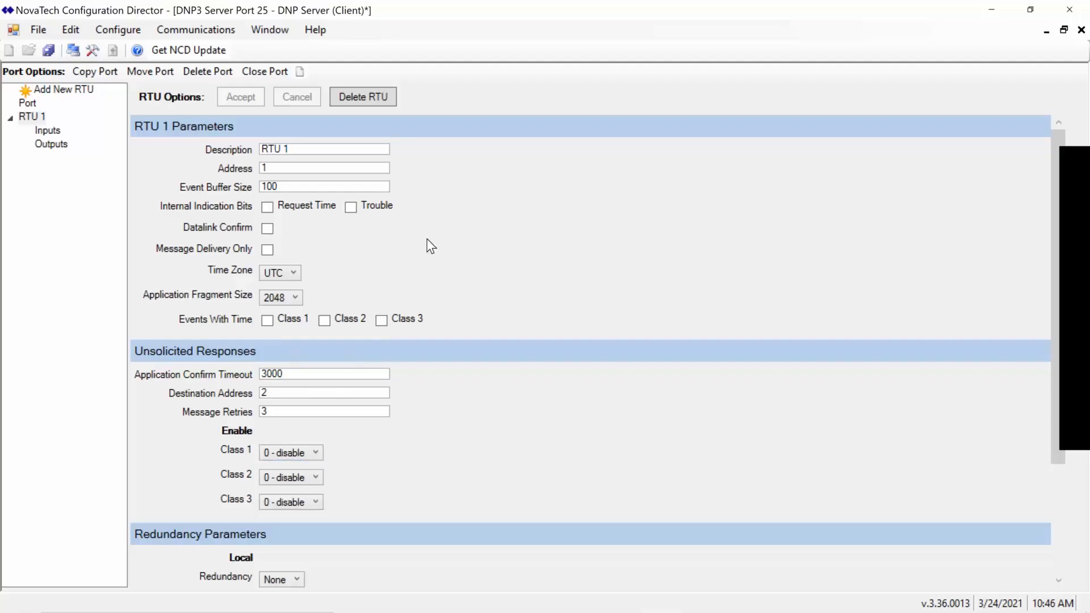
# Open RTU 1's inputs and widen the list of available source points
pyautogui.click(45, 131)
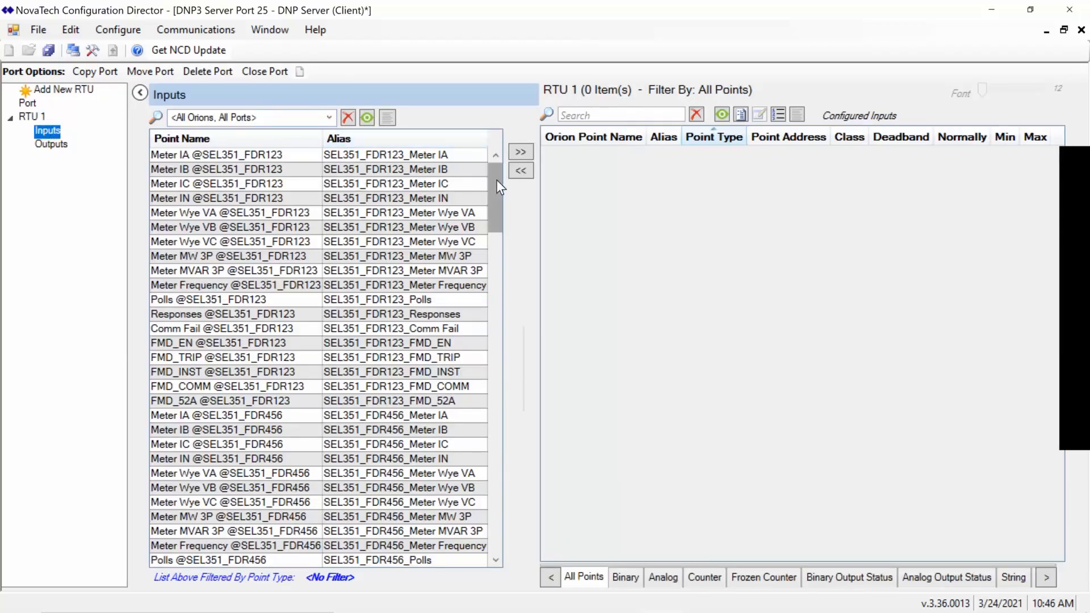
pyautogui.moveTo(497, 190); pyautogui.dragTo(505, 308)
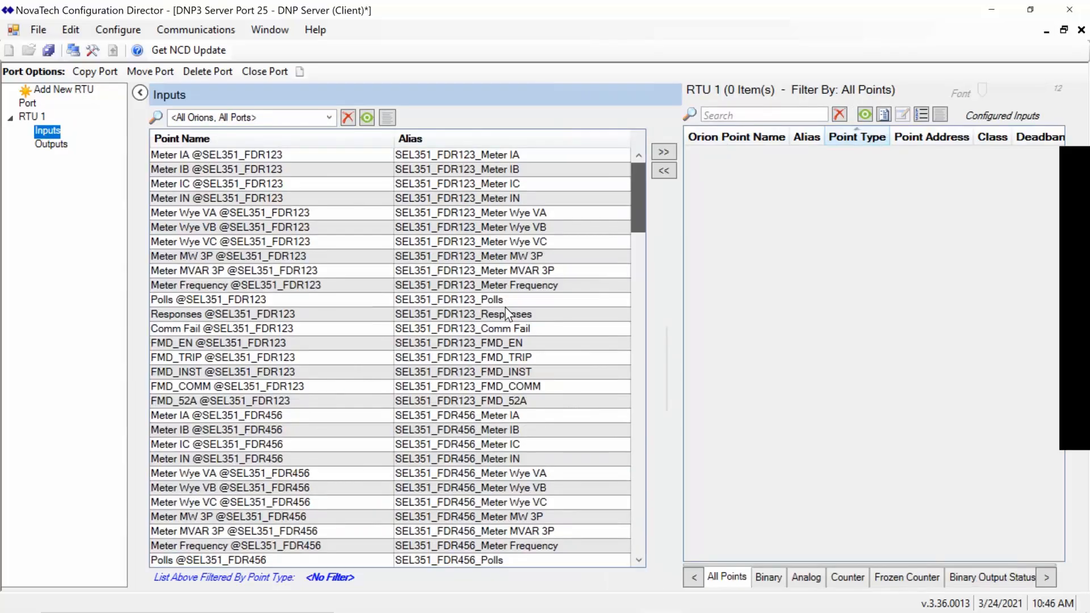
# Filter the available input points to Client, Port 3 - SEL Client
pyautogui.scroll(-8, 557, 230)
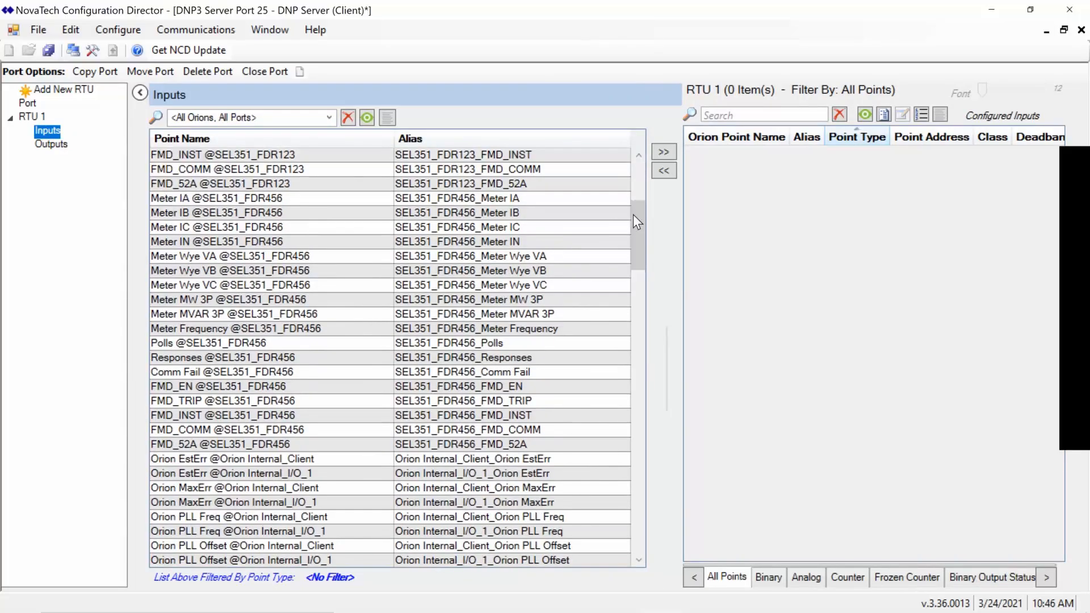
pyautogui.moveTo(634, 236); pyautogui.dragTo(653, 177)
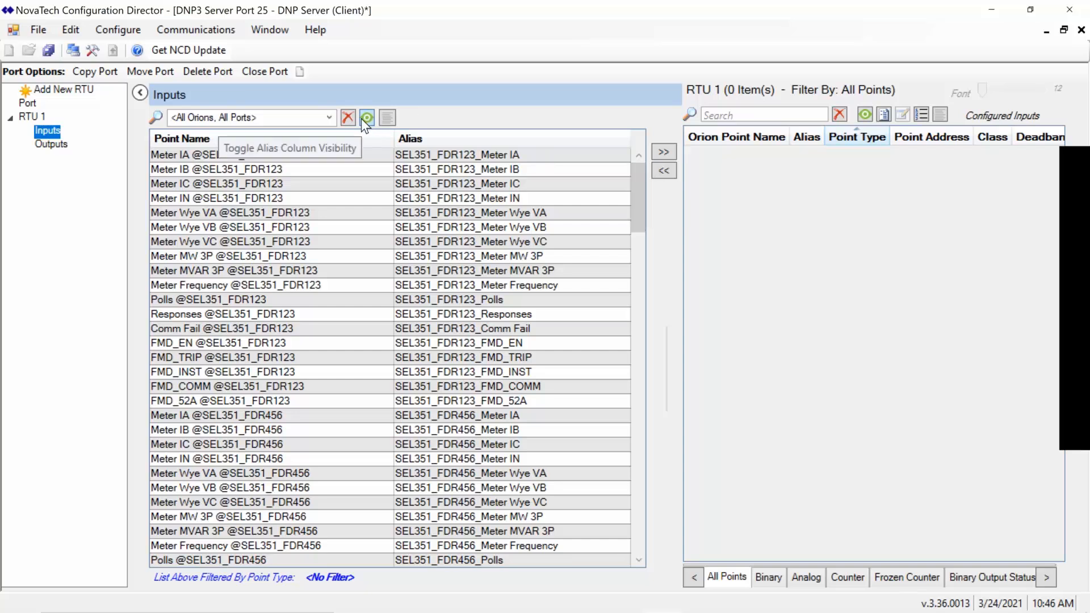
pyautogui.click(328, 118)
pyautogui.click(458, 237)
pyautogui.moveTo(638, 190); pyautogui.dragTo(614, 169)
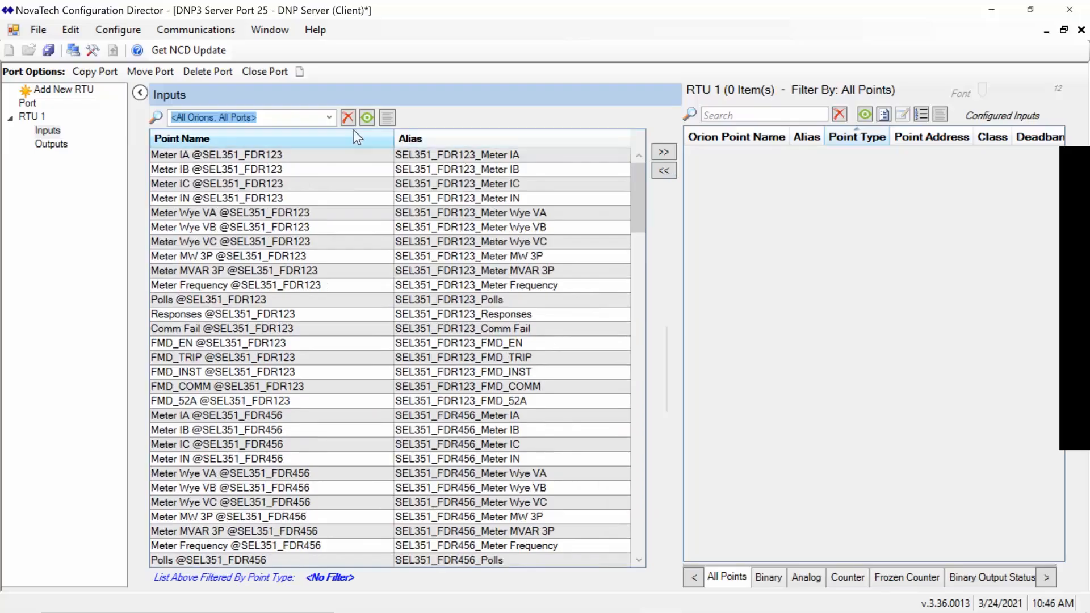
pyautogui.click(328, 121)
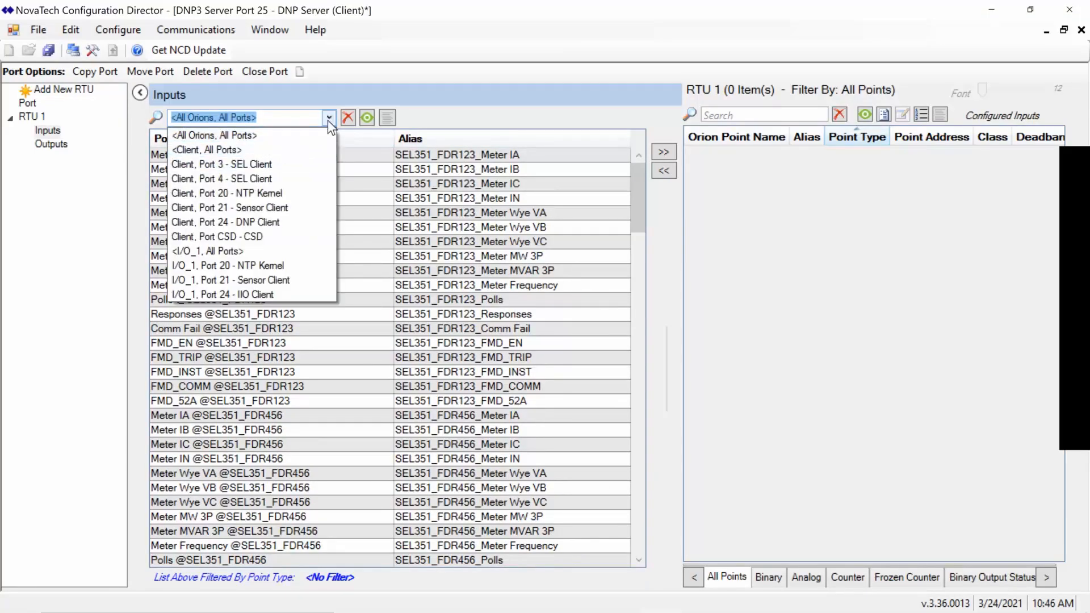
pyautogui.click(329, 118)
pyautogui.click(330, 118)
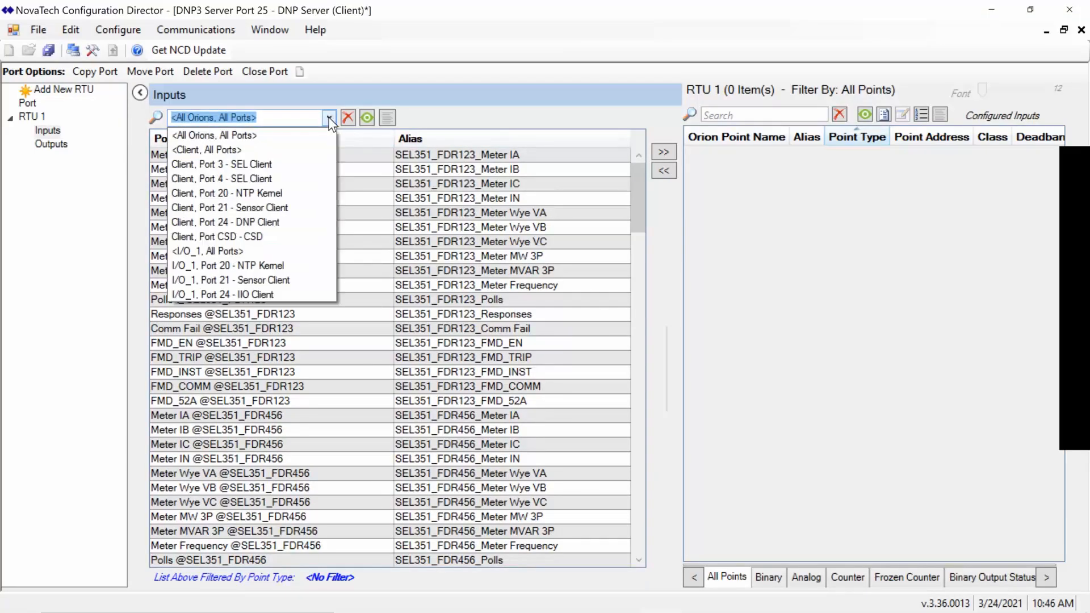
pyautogui.click(284, 165)
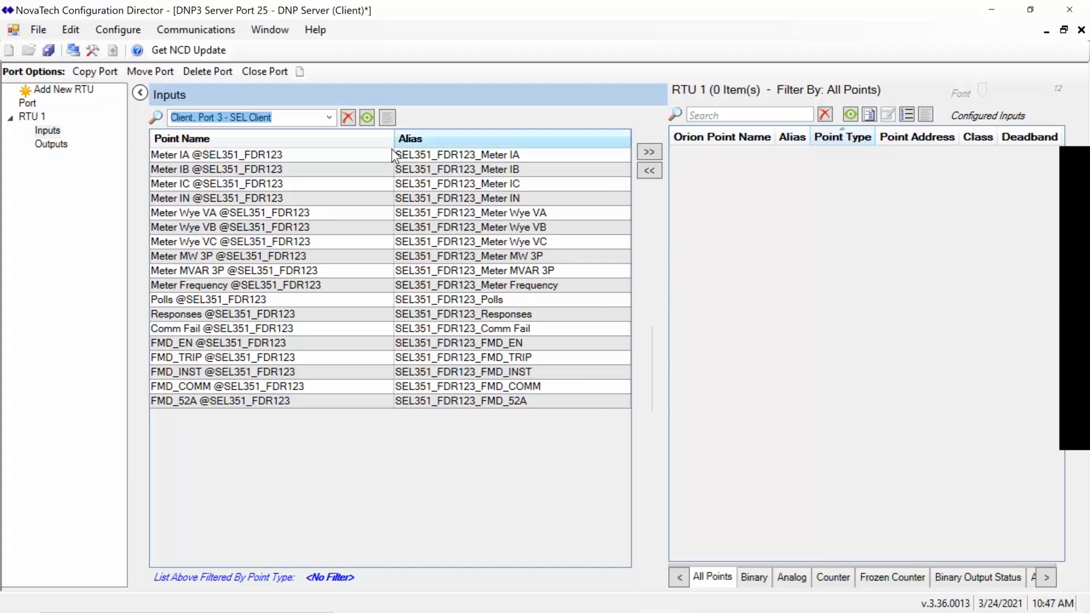
# Add the ten SEL351_FDR123 meter points, from Meter IA through Meter Frequency, to RTU 1's configured inputs
pyautogui.click(345, 196)
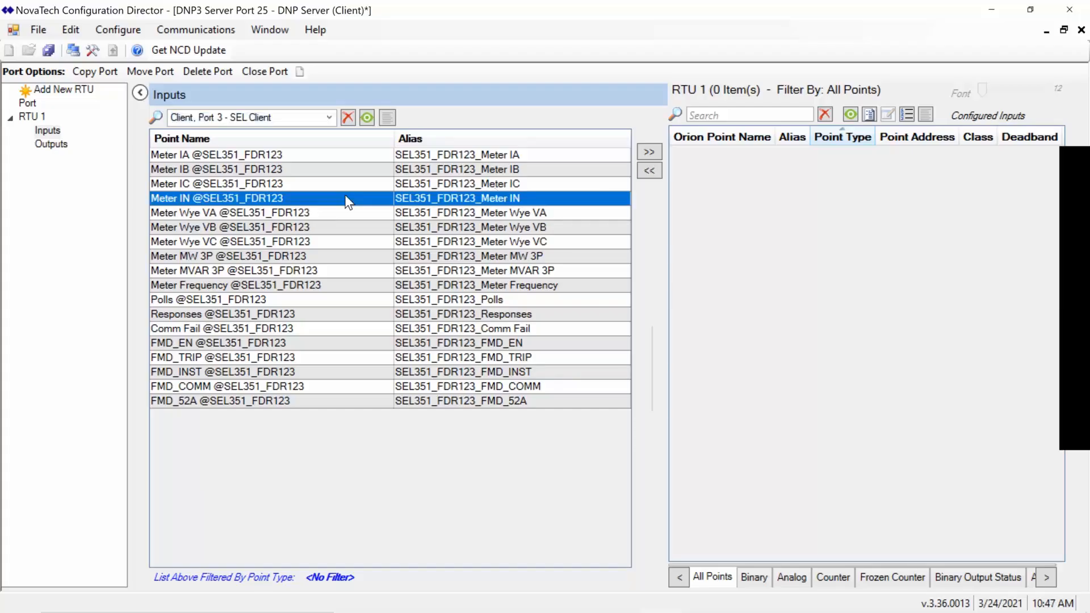
pyautogui.click(347, 155)
pyautogui.keyDown('shift'); pyautogui.click(322, 285); pyautogui.keyUp('shift')
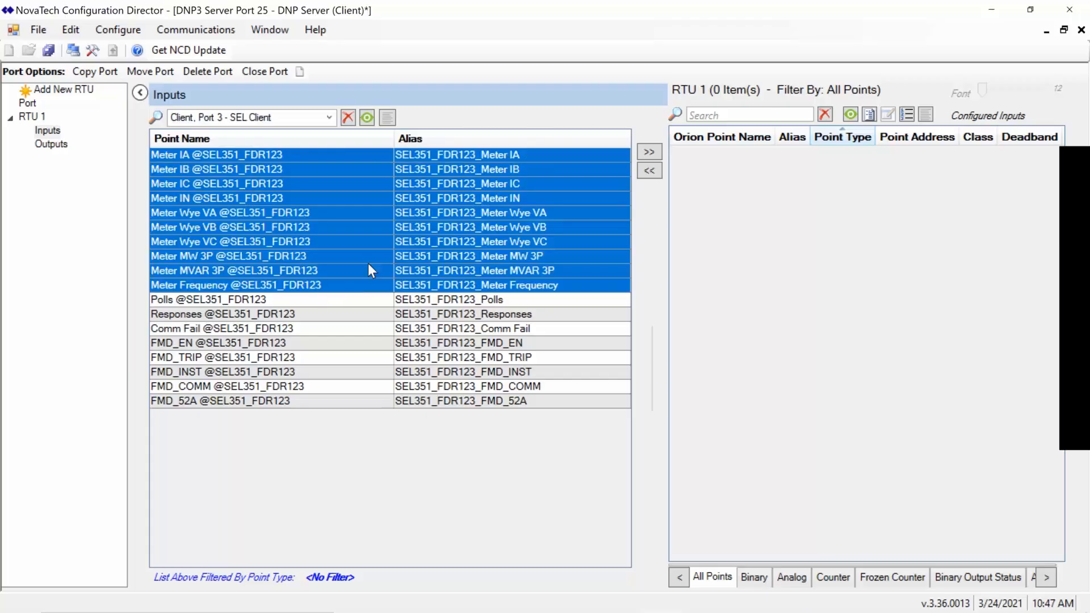
pyautogui.click(655, 151)
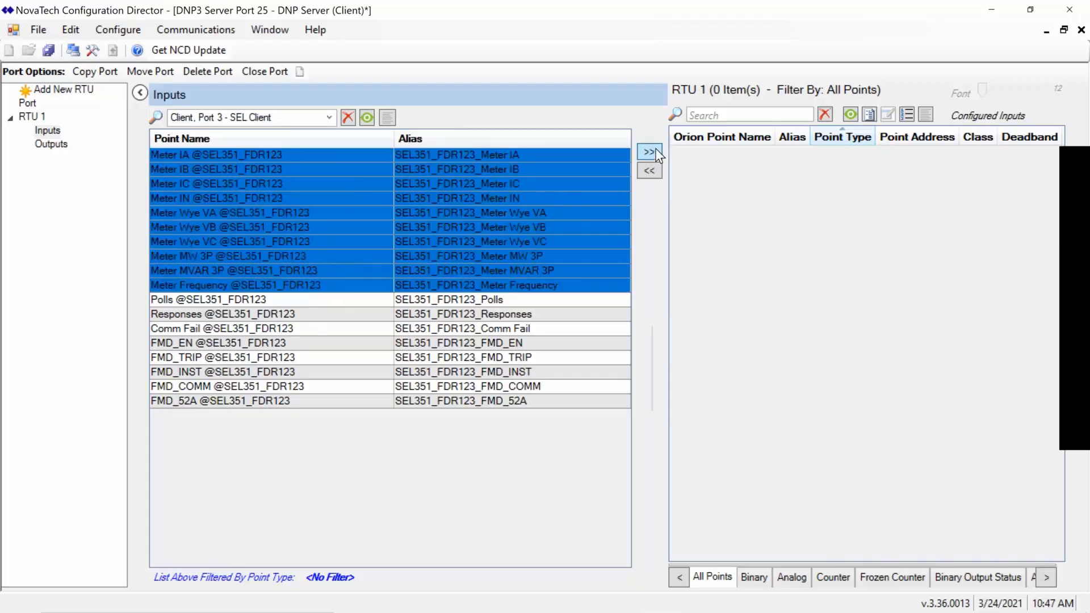
# Add the SEL351_FDR123 points FMD_EN, FMD_TRIP, FMD_INST, FMD_COMM and FMD_52A to RTU 1's configured inputs
pyautogui.click(480, 343)
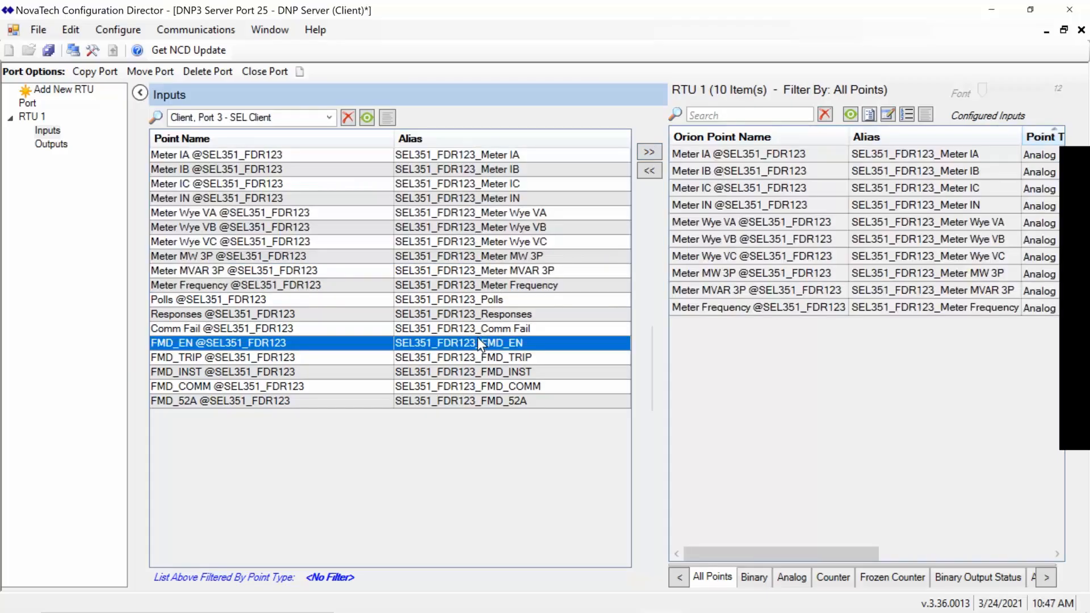
pyautogui.keyDown('shift'); pyautogui.click(430, 401); pyautogui.keyUp('shift')
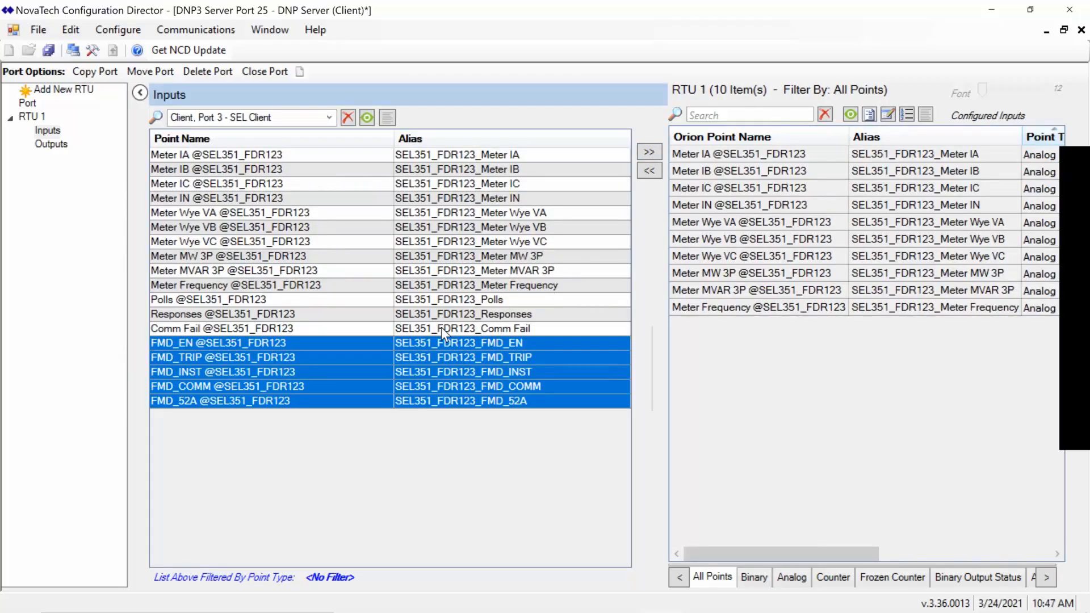
pyautogui.keyDown('ctrl'); pyautogui.click(425, 329); pyautogui.keyUp('ctrl')
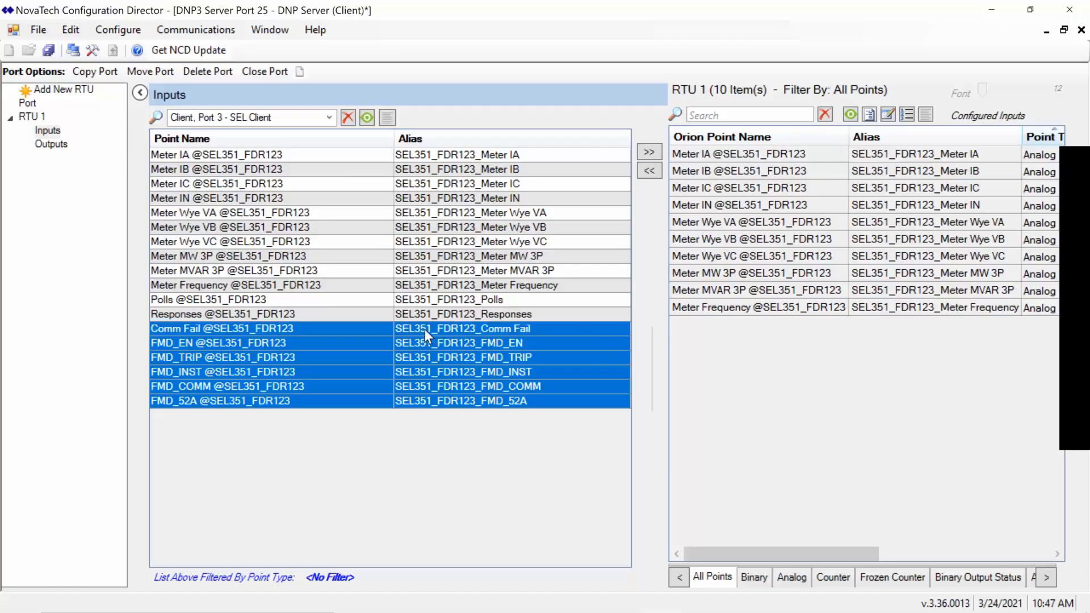
pyautogui.keyDown('ctrl'); pyautogui.click(532, 314); pyautogui.keyUp('ctrl')
pyautogui.keyDown('ctrl'); pyautogui.click(520, 327); pyautogui.keyUp('ctrl')
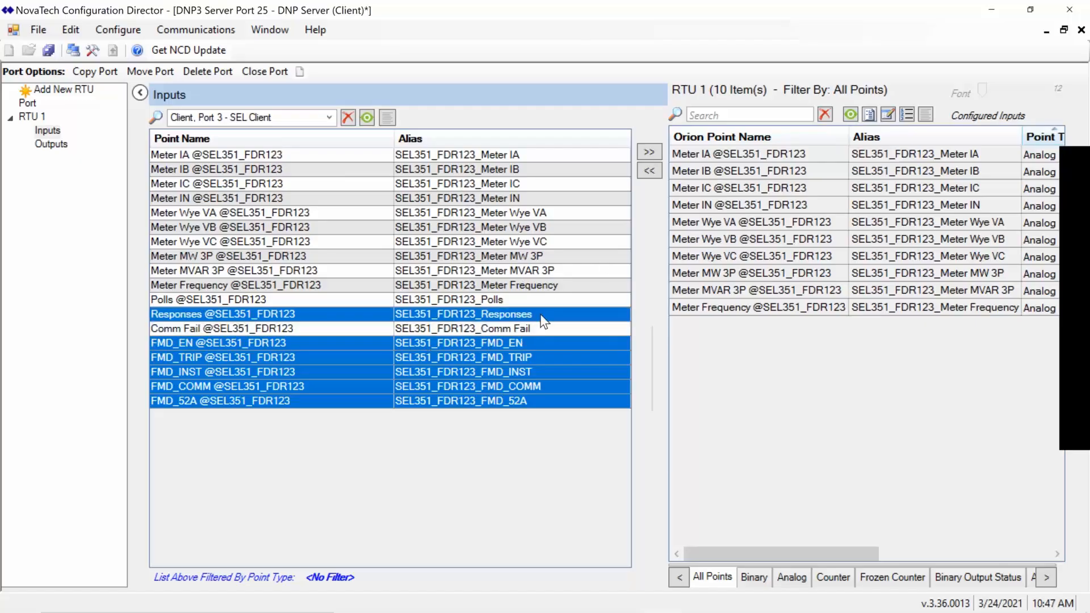
pyautogui.keyDown('ctrl'); pyautogui.click(540, 316); pyautogui.keyUp('ctrl')
pyautogui.click(650, 152)
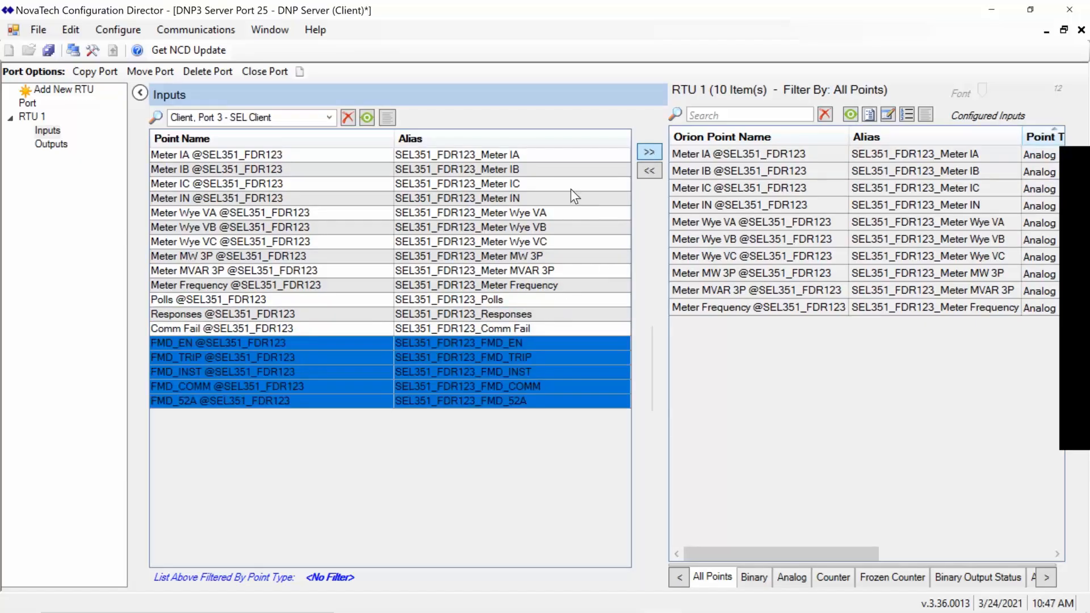
# Add only the SEL351_FDR123 Comm Fail point to RTU 1, leaving out Polls and Responses
pyautogui.click(419, 328)
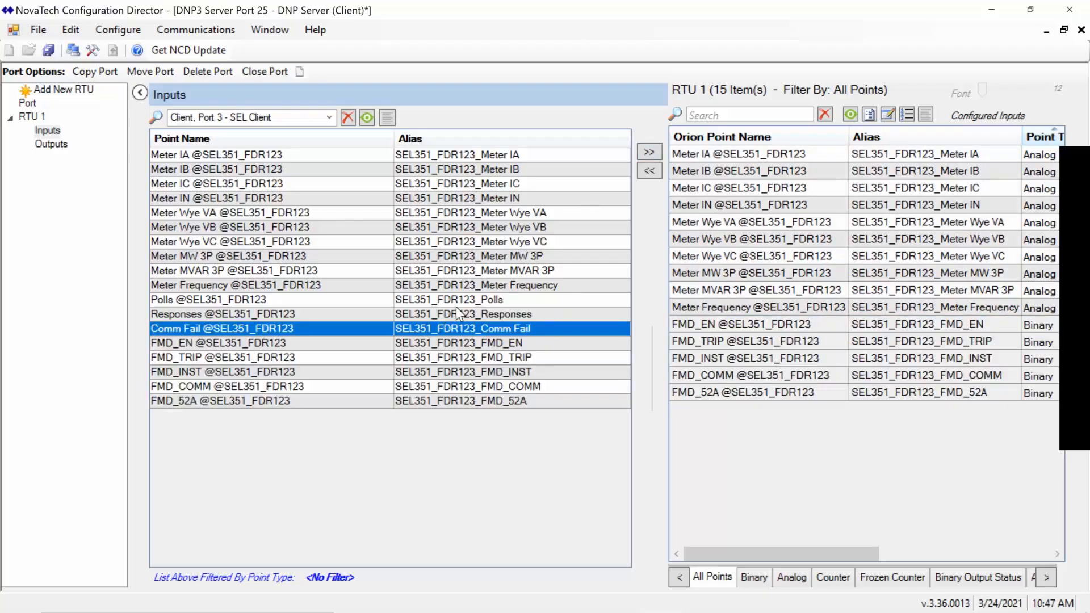
pyautogui.keyDown('shift'); pyautogui.click(469, 300); pyautogui.keyUp('shift')
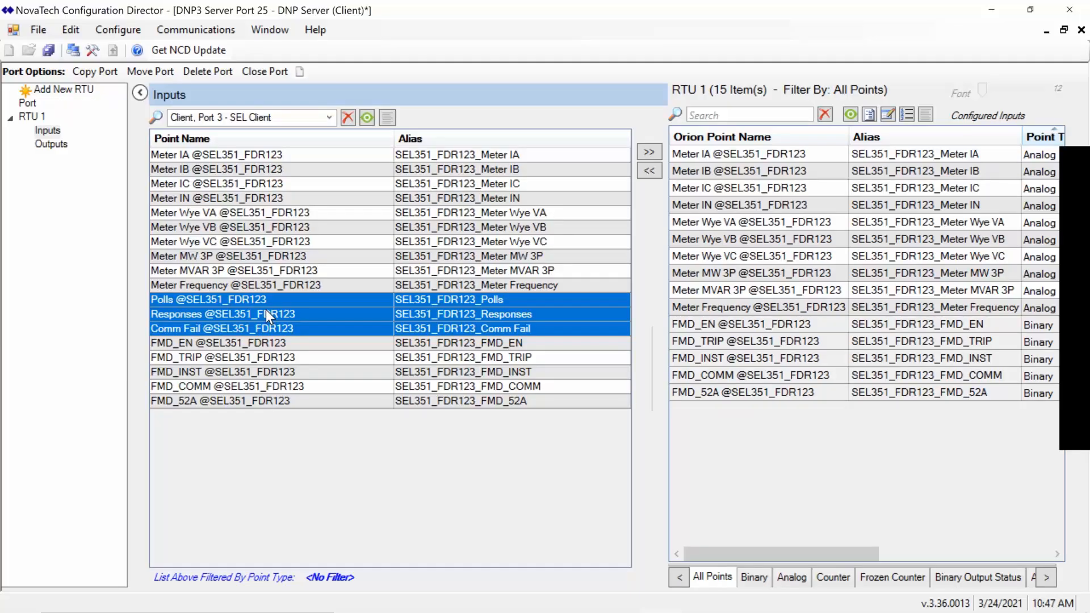
pyautogui.click(206, 327)
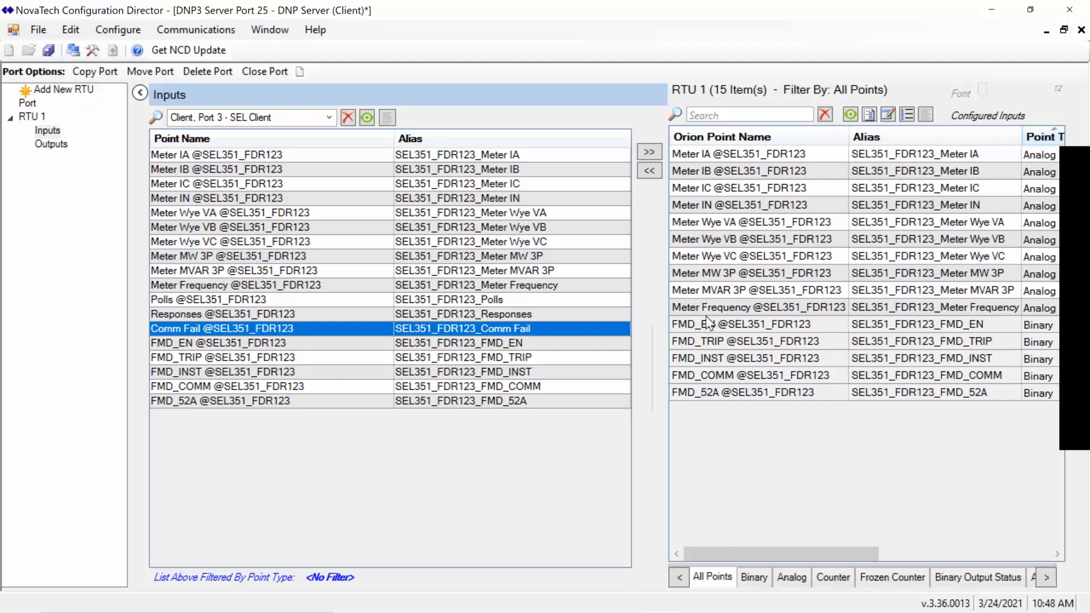
pyautogui.click(658, 153)
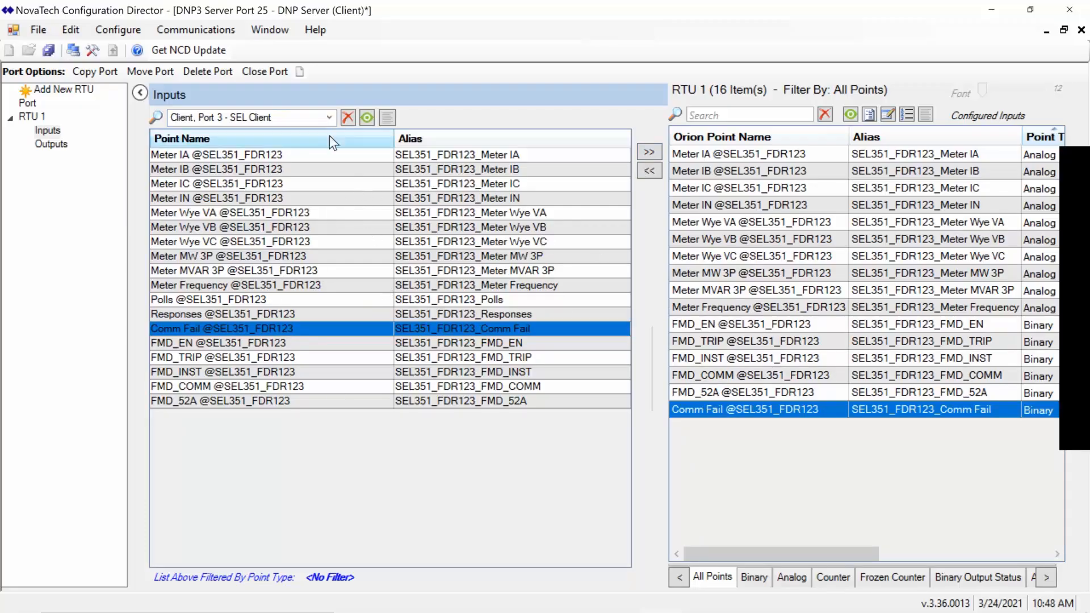
# From Client, Port 4 - SEL Client, add all SEL351_FDR456 meter, Comm Fail and FMD points to RTU 1, leaving out Polls and Responses
pyautogui.click(332, 119)
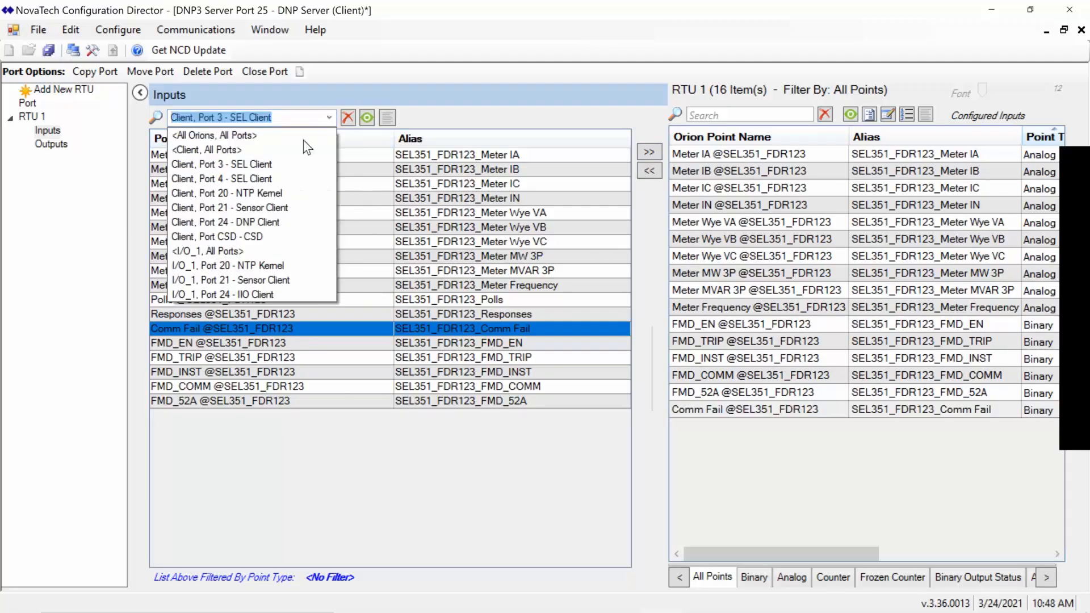
pyautogui.click(263, 178)
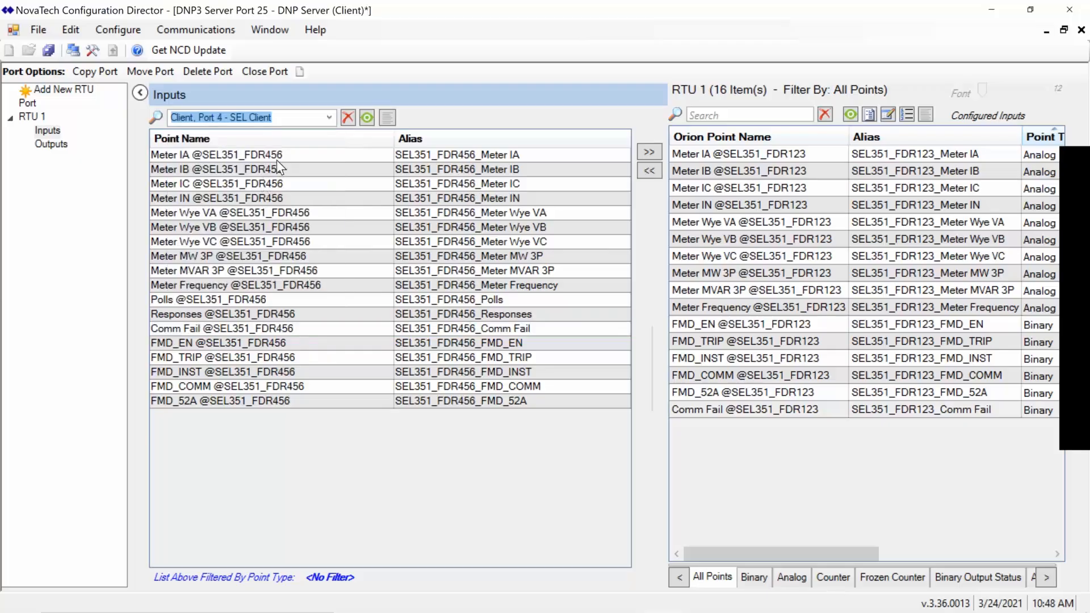
pyautogui.moveTo(291, 157); pyautogui.dragTo(284, 284)
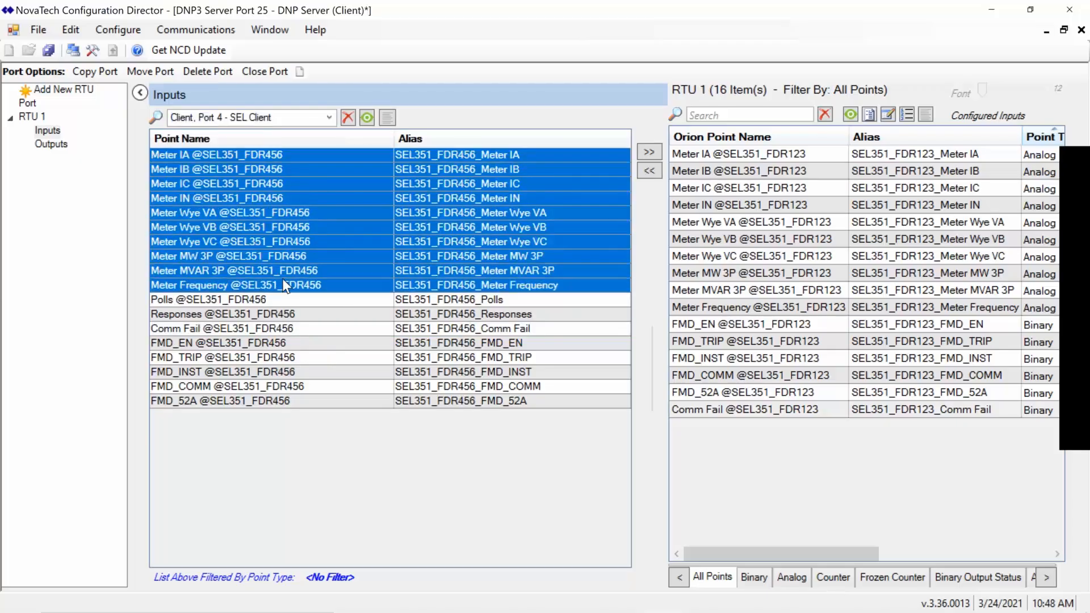
pyautogui.keyDown('ctrl'); pyautogui.click(266, 329); pyautogui.keyUp('ctrl')
pyautogui.keyDown('ctrl'); pyautogui.click(266, 345); pyautogui.keyUp('ctrl')
pyautogui.keyDown('ctrl'); pyautogui.click(265, 349); pyautogui.keyUp('ctrl')
pyautogui.keyDown('ctrl'); pyautogui.click(266, 348); pyautogui.keyUp('ctrl')
pyautogui.keyDown('ctrl'); pyautogui.click(266, 357); pyautogui.keyUp('ctrl')
pyautogui.keyDown('ctrl'); pyautogui.click(275, 386); pyautogui.keyUp('ctrl')
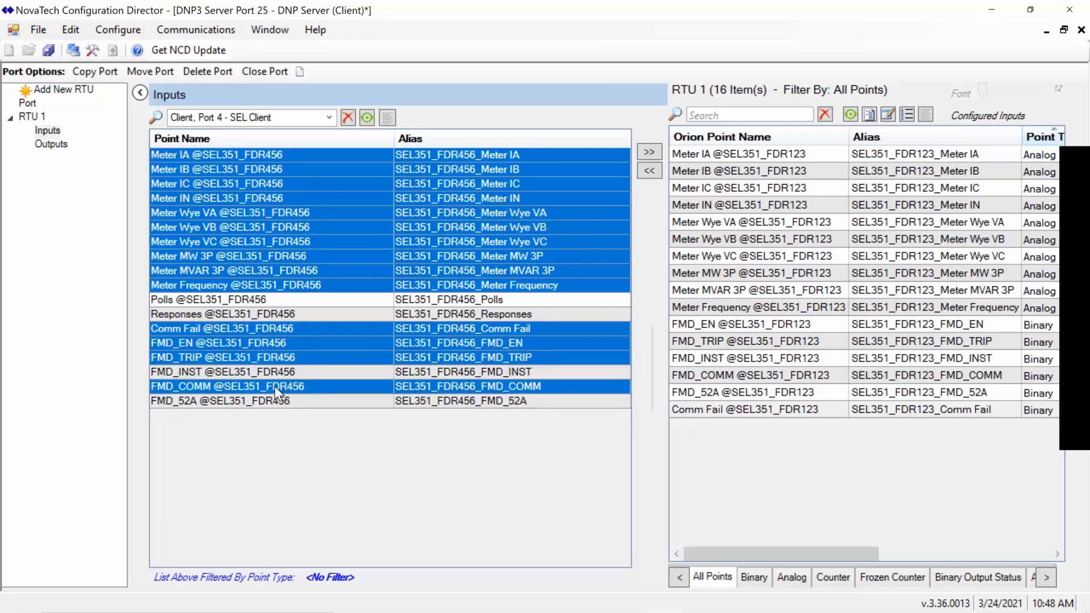
pyautogui.keyDown('ctrl'); pyautogui.click(279, 402); pyautogui.keyUp('ctrl')
pyautogui.keyDown('ctrl'); pyautogui.click(312, 375); pyautogui.keyUp('ctrl')
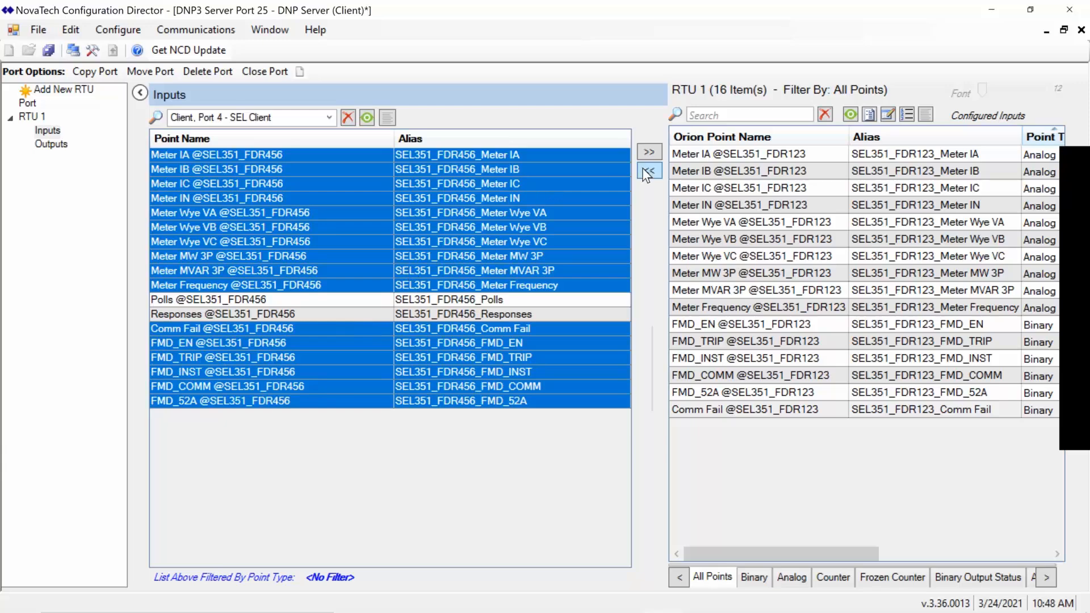
pyautogui.click(650, 152)
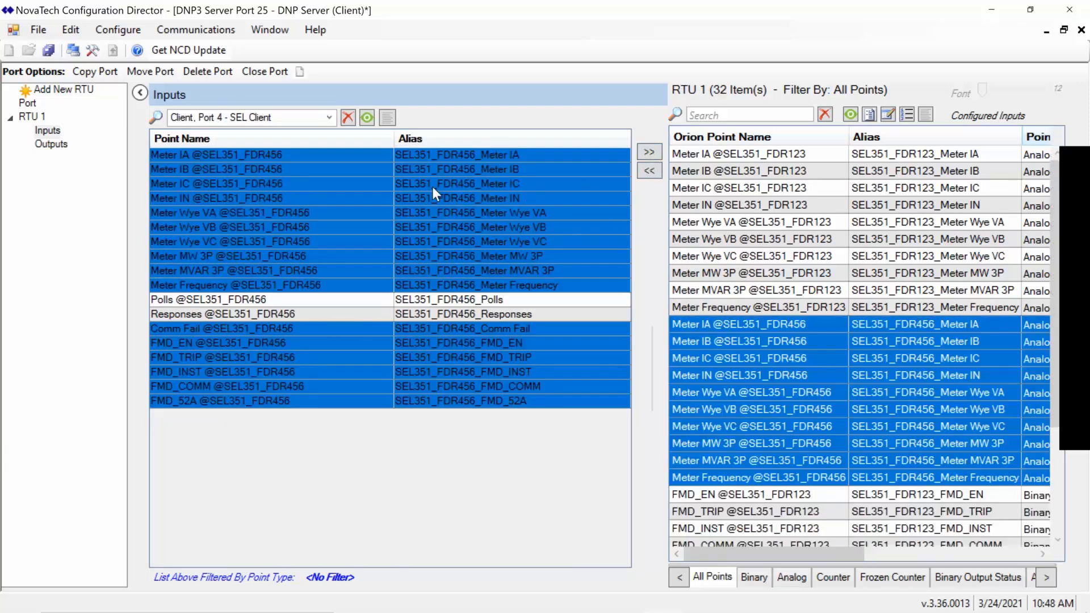
# From Client, Port 24 - DNP Client, add M650_Meter's Local Health Check 0, Amps A-C, three Bus1 Volts, Watts Total, VARs Total and Comm Fail to RTU 1
pyautogui.click(328, 119)
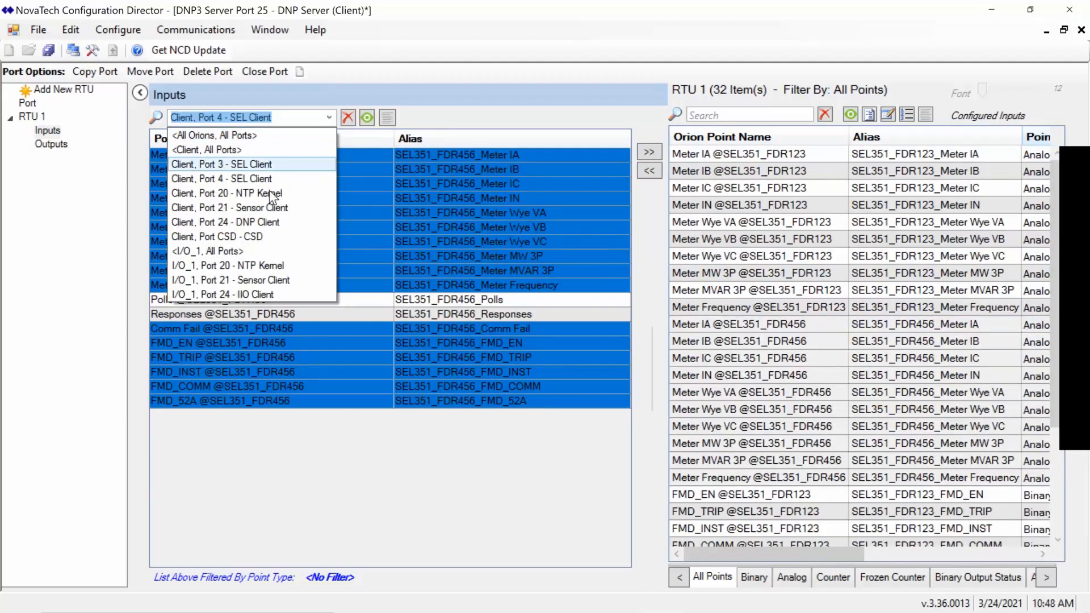
pyautogui.click(233, 225)
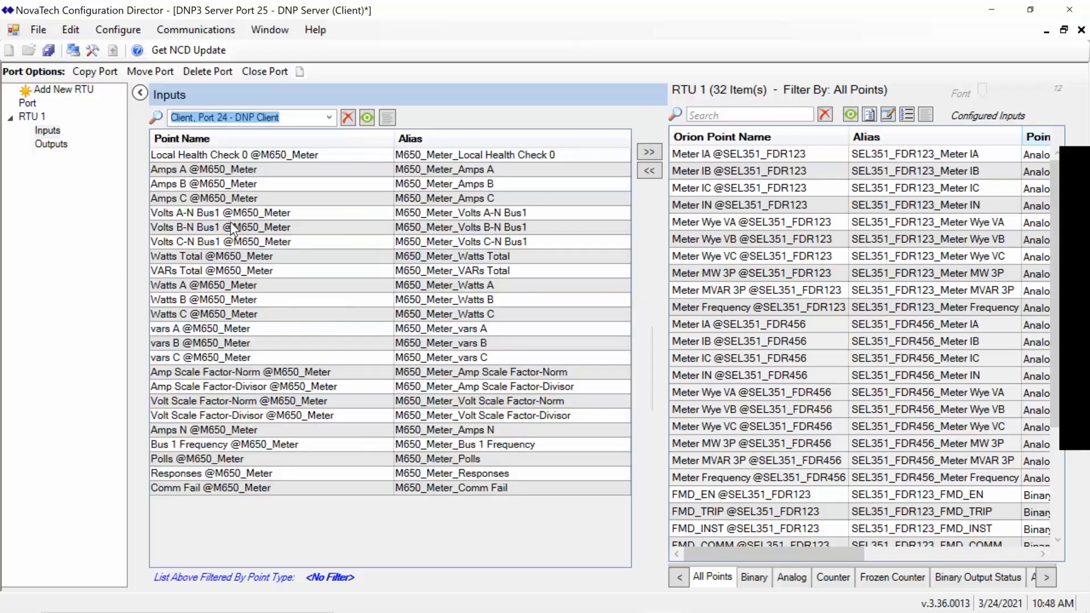
pyautogui.moveTo(310, 170); pyautogui.dragTo(308, 239)
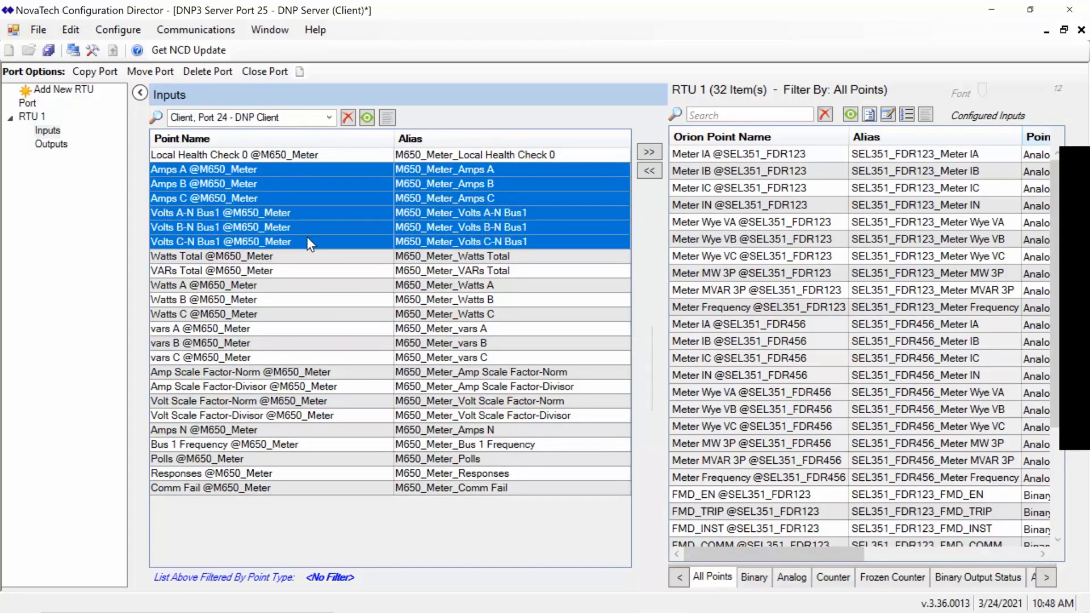
pyautogui.keyDown('ctrl'); pyautogui.click(305, 156); pyautogui.keyUp('ctrl')
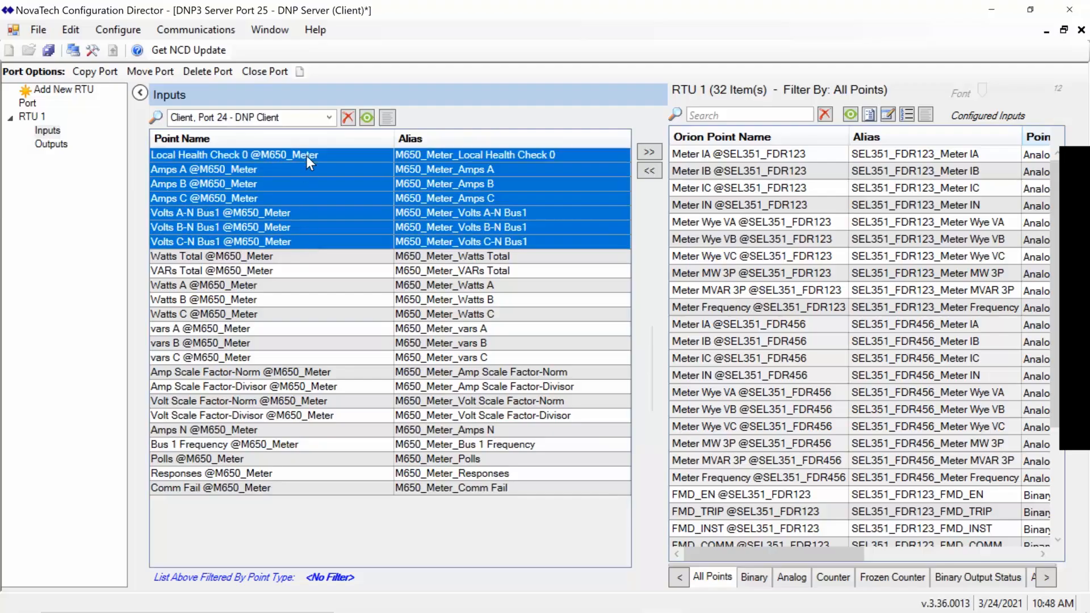
pyautogui.keyDown('ctrl'); pyautogui.click(252, 269); pyautogui.keyUp('ctrl')
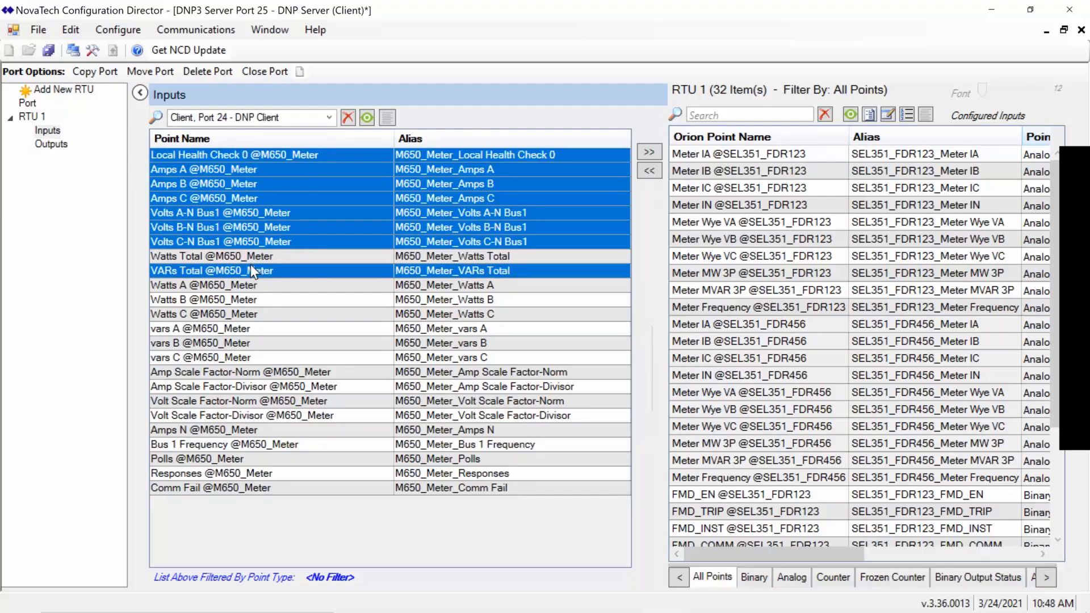
pyautogui.keyDown('ctrl'); pyautogui.click(280, 254); pyautogui.keyUp('ctrl')
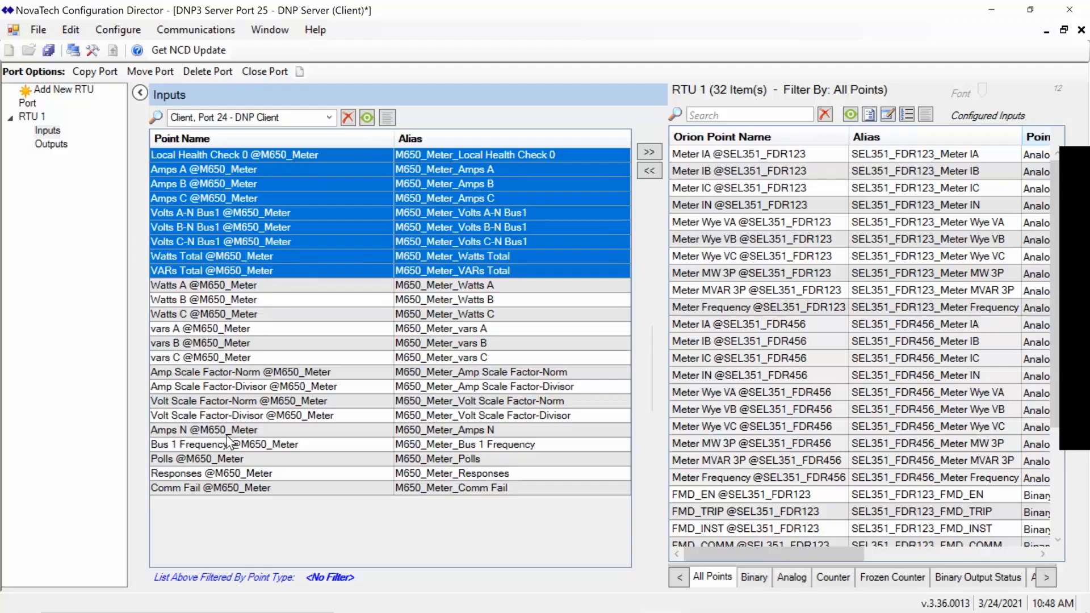
pyautogui.keyDown('ctrl'); pyautogui.click(233, 488); pyautogui.keyUp('ctrl')
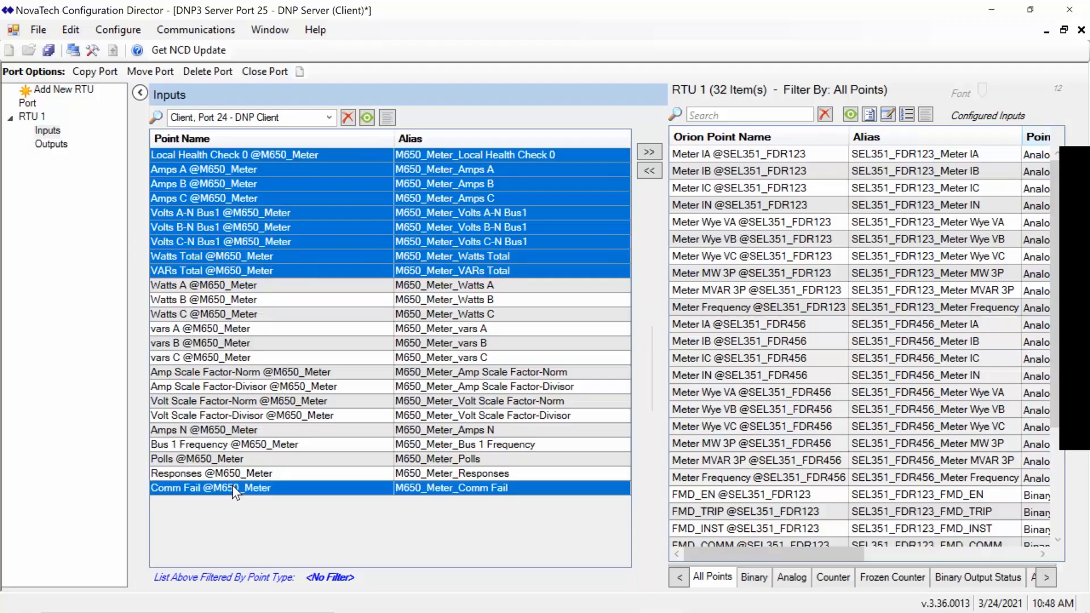
pyautogui.click(650, 153)
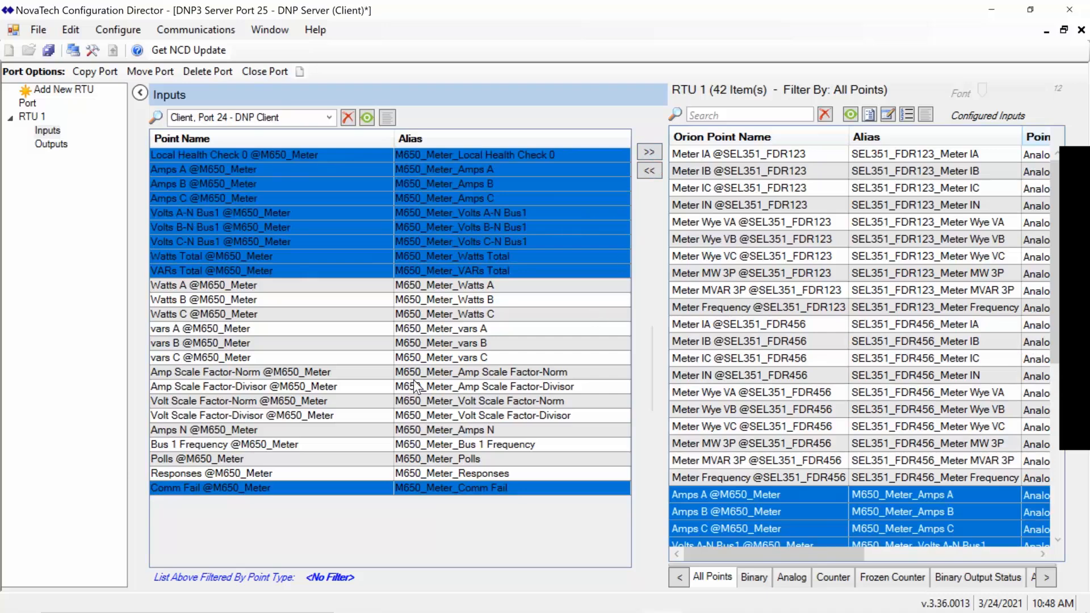
# List the available inputs of I/O_1, Port 24 - IIO Client and highlight AnalogInput01 to AnalogInput08 on Card C and Card D
pyautogui.click(328, 118)
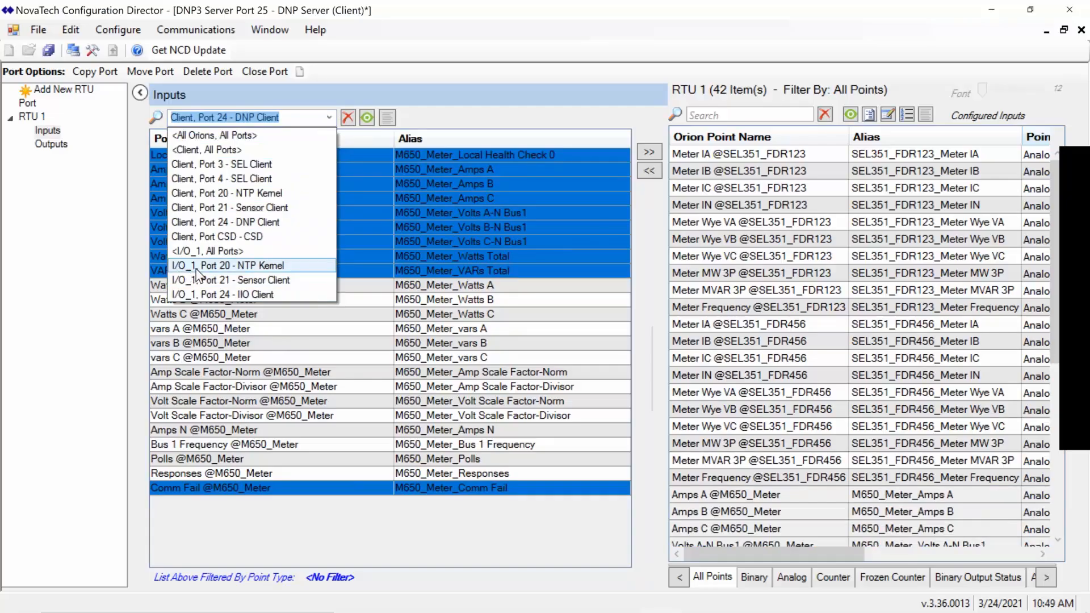
pyautogui.click(254, 295)
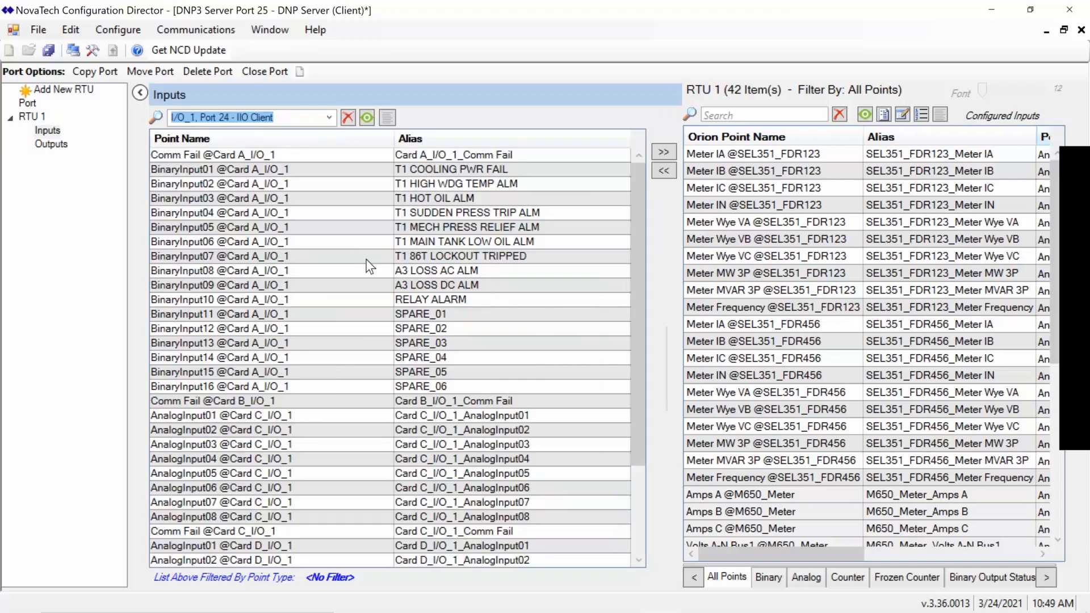
pyautogui.moveTo(635, 179); pyautogui.dragTo(644, 153)
pyautogui.moveTo(340, 174); pyautogui.dragTo(321, 521)
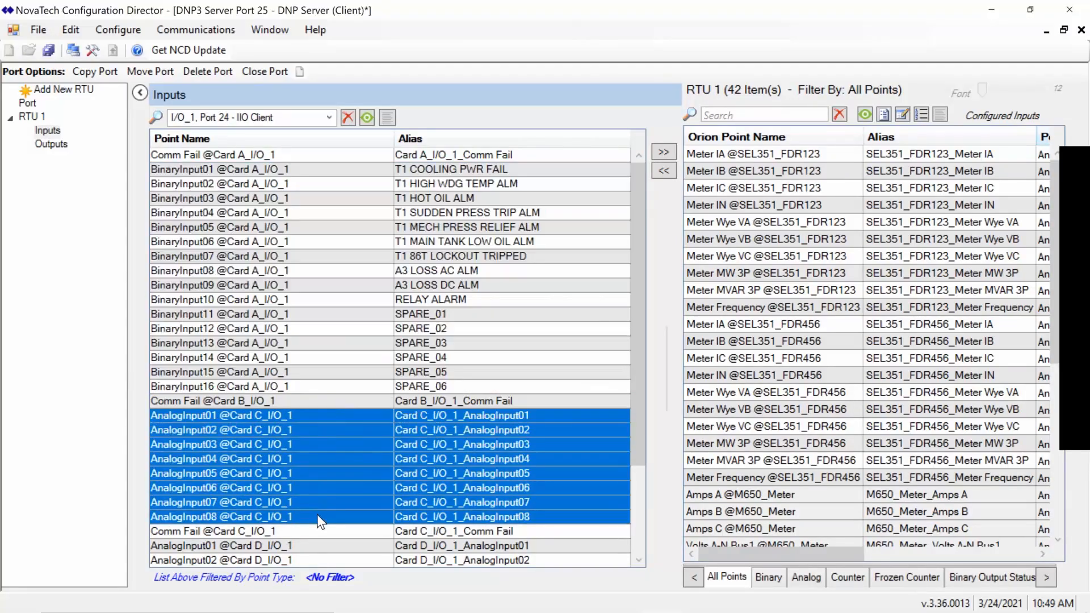
pyautogui.scroll(-3, 319, 520)
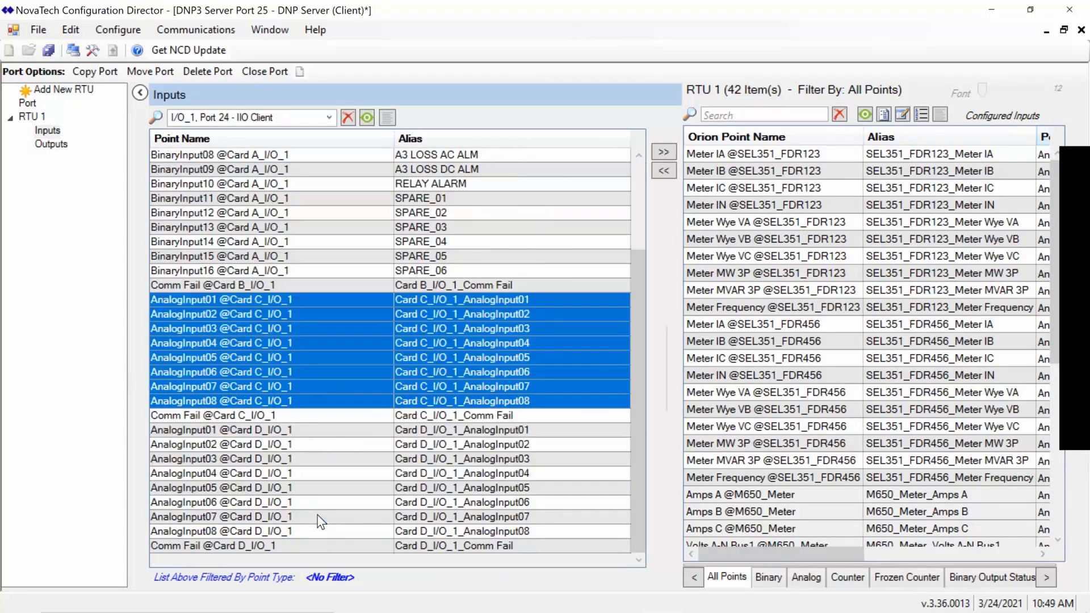
pyautogui.click(335, 432)
pyautogui.moveTo(335, 433); pyautogui.dragTo(304, 541)
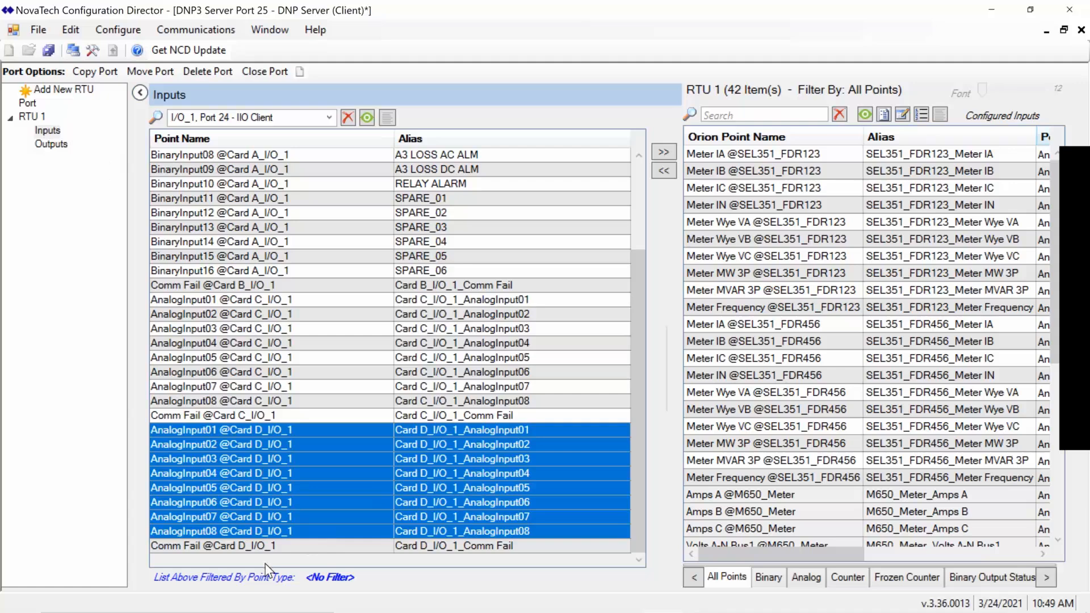
# Highlight the Comm Fail points of Cards A, B, C and D in the I/O_1 inputs for review
pyautogui.click(300, 549)
pyautogui.click(342, 417)
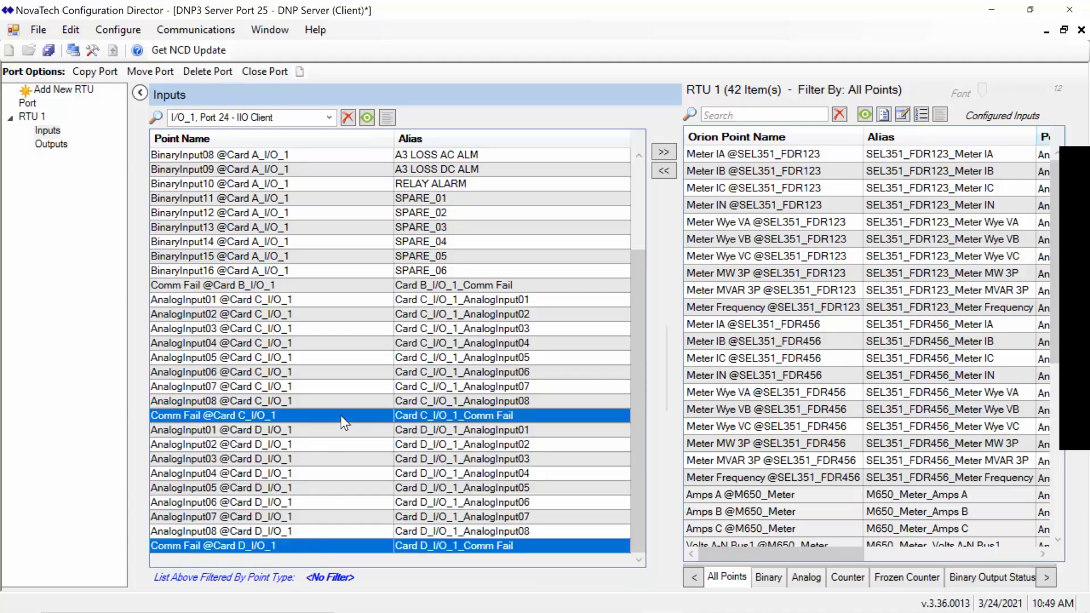
pyautogui.scroll(3, 341, 417)
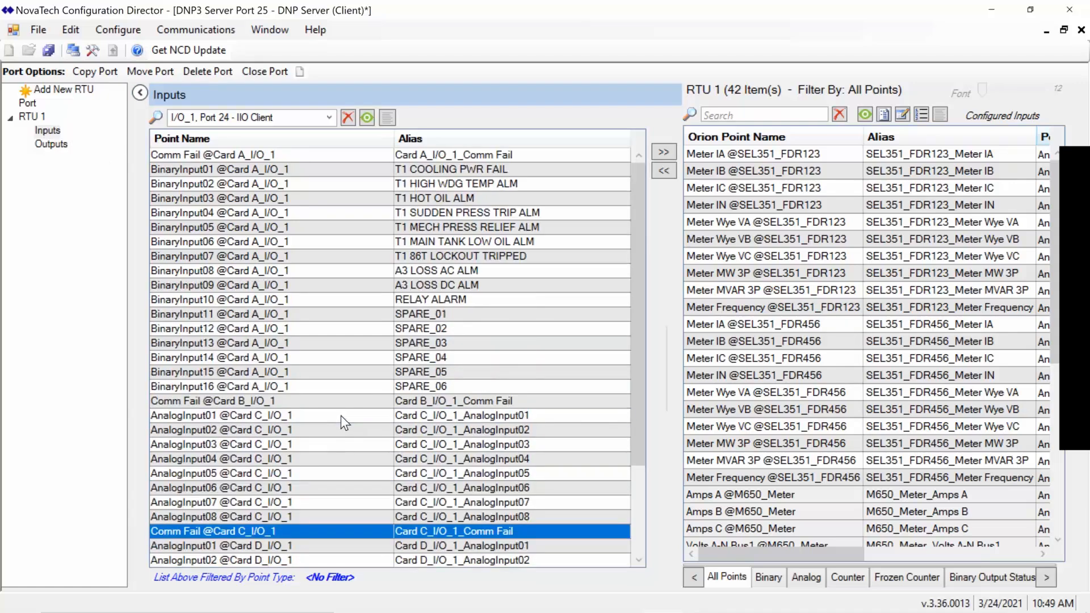
pyautogui.keyDown('ctrl'); pyautogui.click(299, 401); pyautogui.keyUp('ctrl')
pyautogui.keyDown('ctrl'); pyautogui.click(286, 155); pyautogui.keyUp('ctrl')
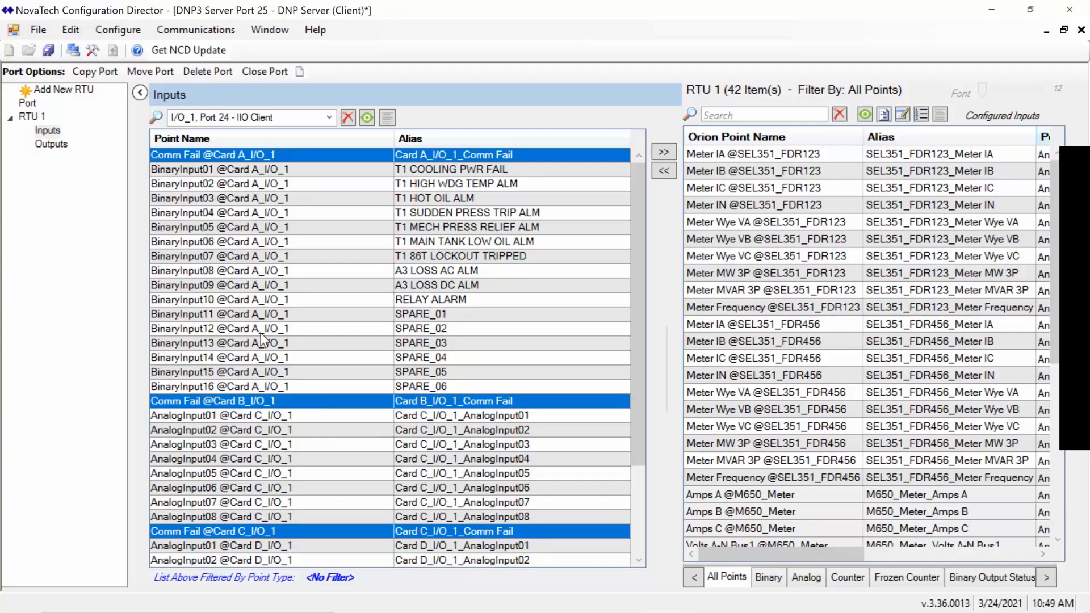
pyautogui.scroll(-3, 263, 339)
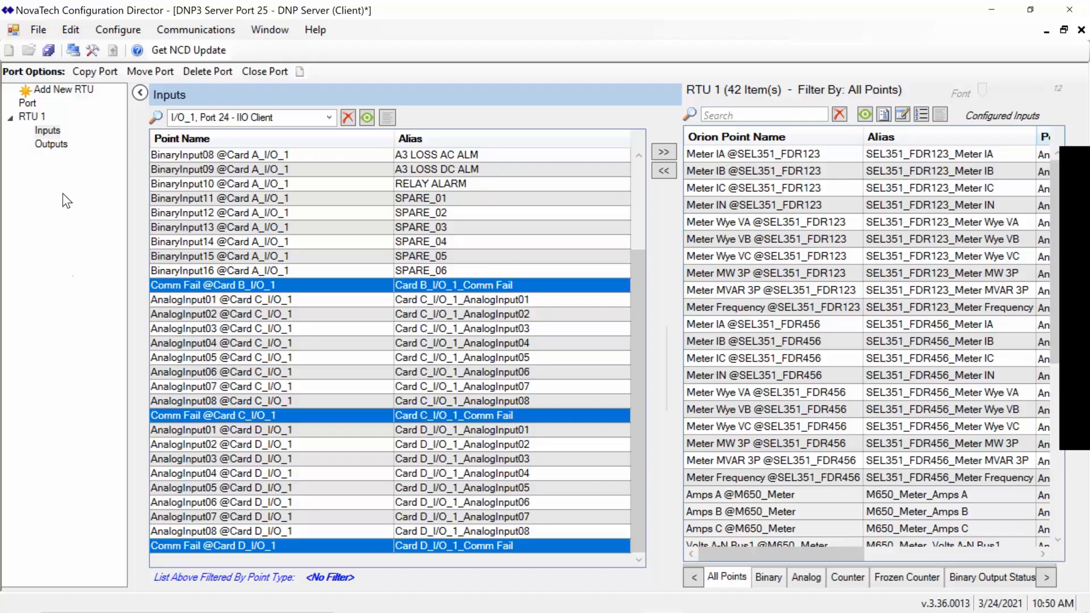
# Add Output01 to Output16 of Card B_I/O_1 to RTU 1's configured outputs
pyautogui.click(54, 144)
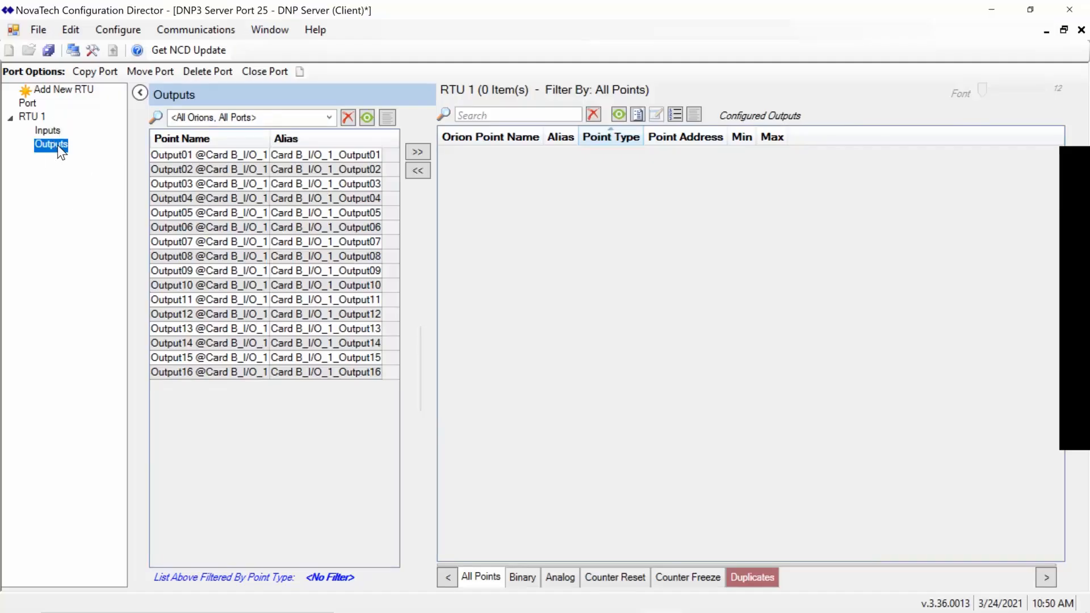
pyautogui.moveTo(216, 154); pyautogui.dragTo(226, 378)
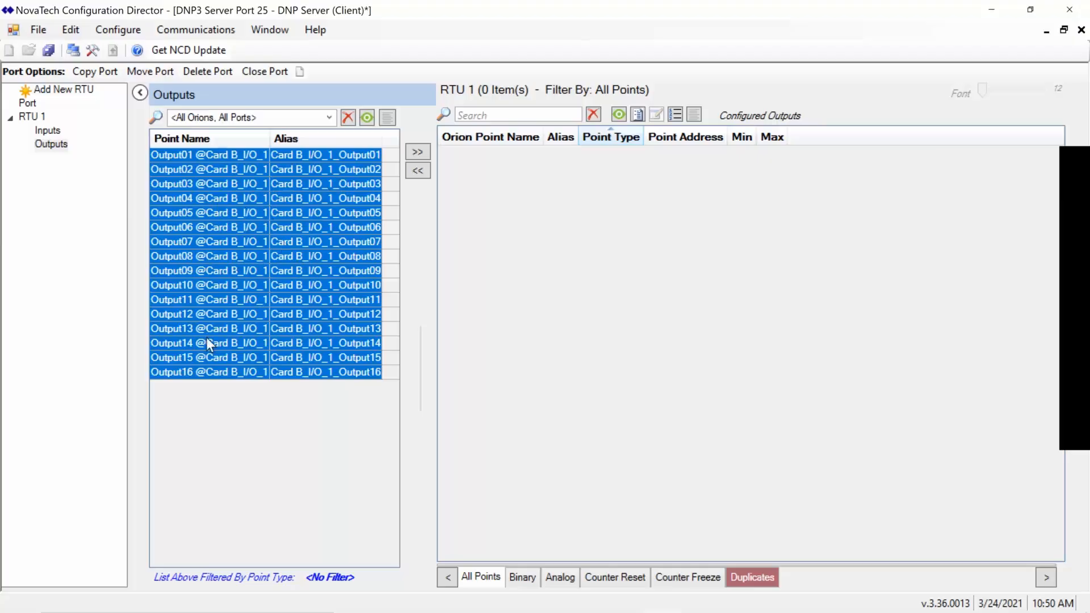
pyautogui.click(420, 150)
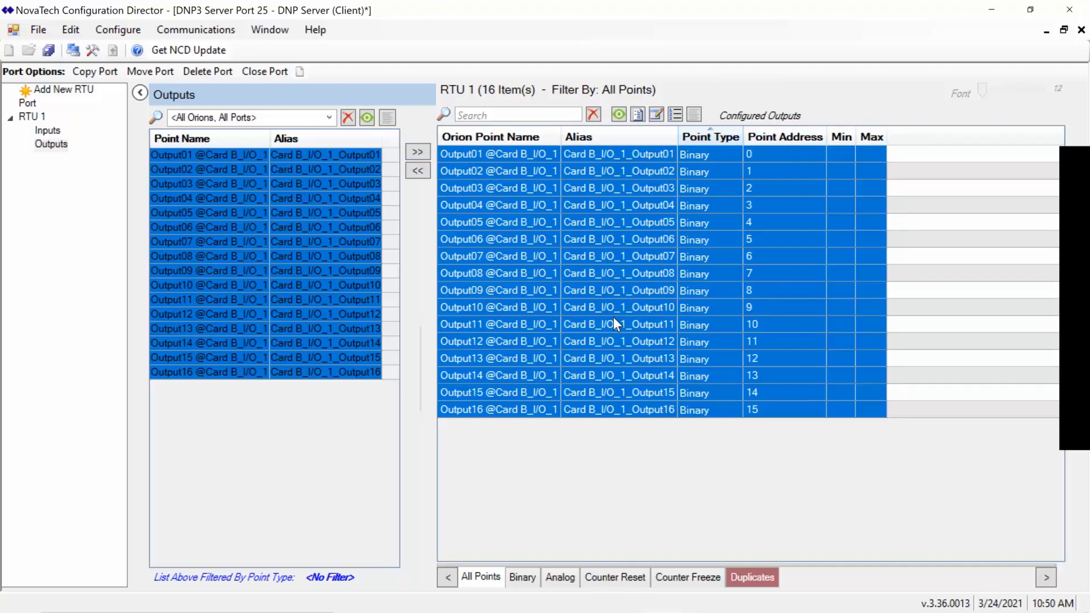
# Return to RTU 1's inputs and widen the configured points list to review point types, addresses, classes, deadbands and ranges
pyautogui.click(57, 130)
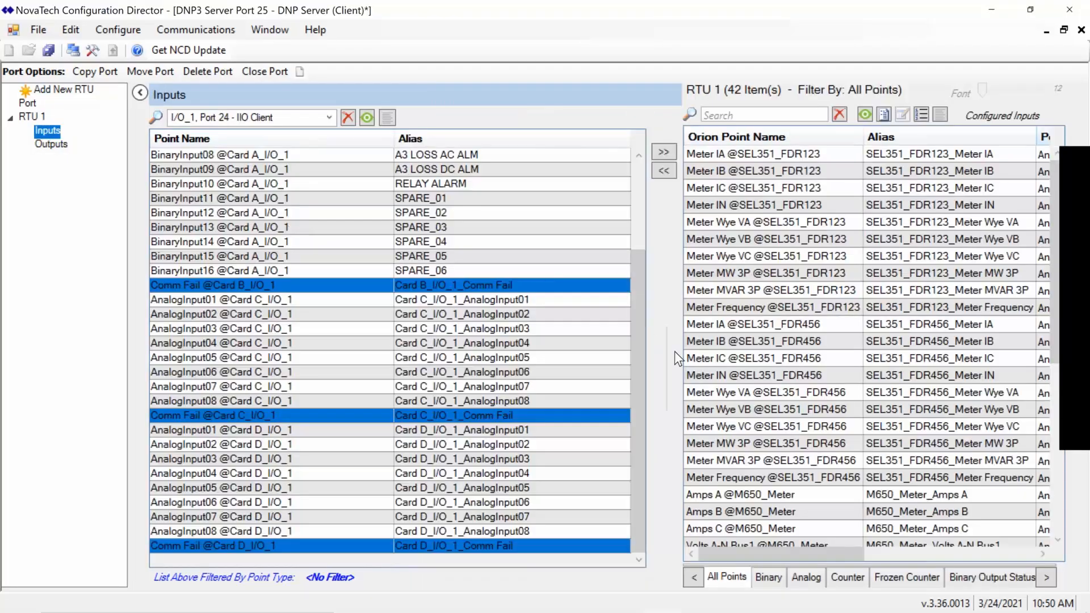
pyautogui.moveTo(646, 340); pyautogui.dragTo(248, 340)
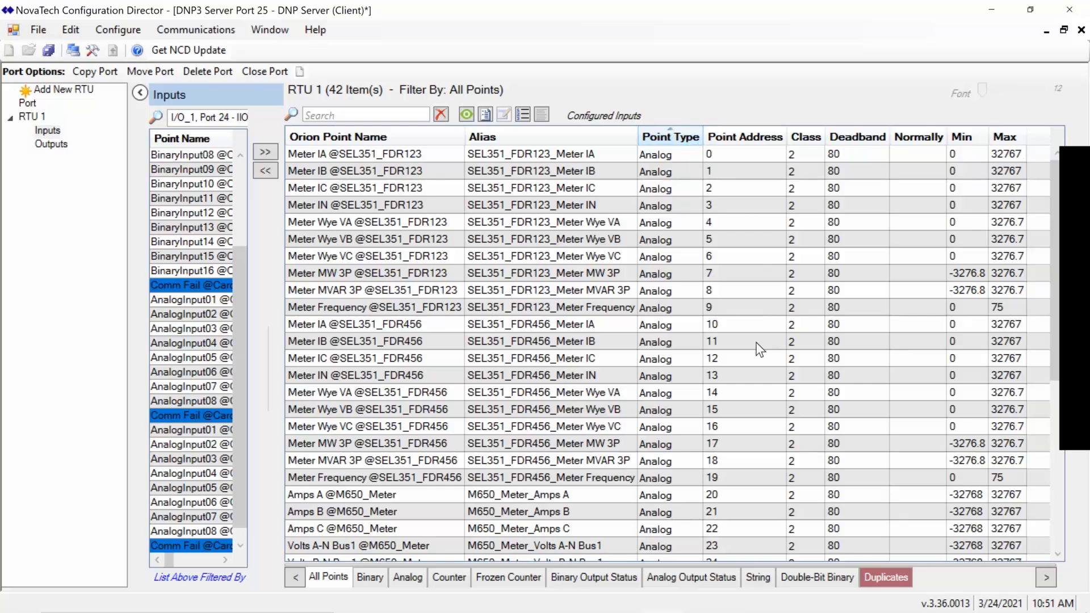
pyautogui.scroll(-6, 760, 349)
pyautogui.scroll(1, 759, 349)
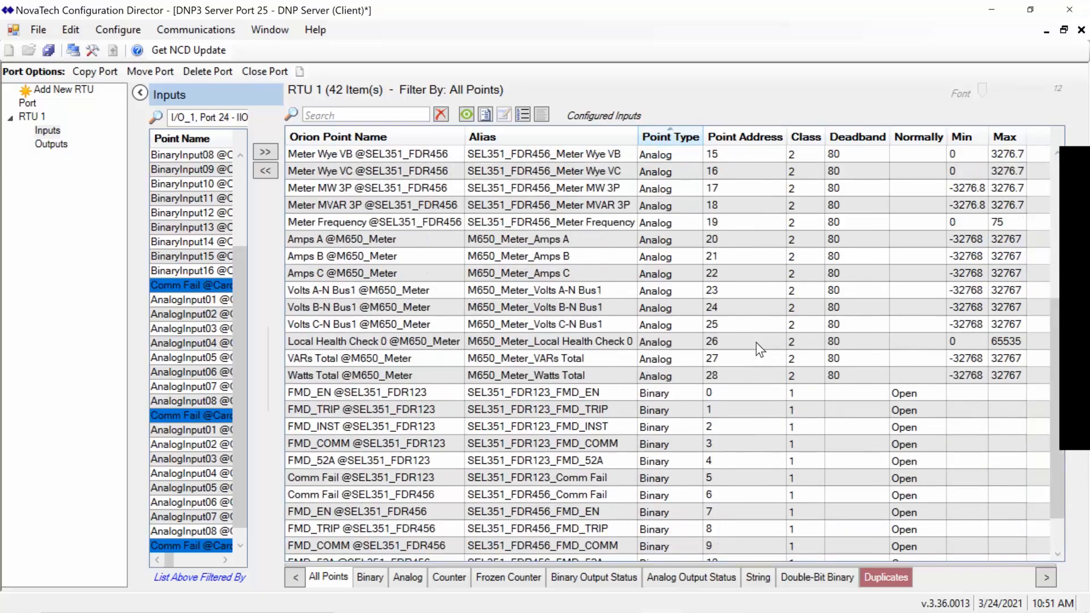
pyautogui.scroll(5, 760, 350)
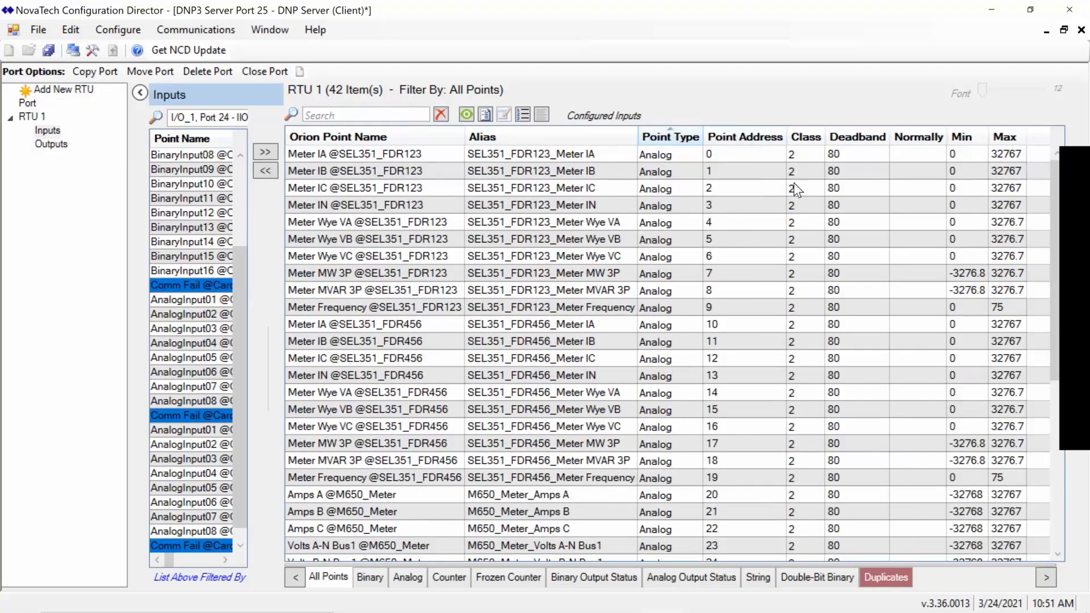
# Inspect the class choices for SEL351_FDR123's Meter IA and review the classes and addresses of all configured inputs
pyautogui.click(805, 153)
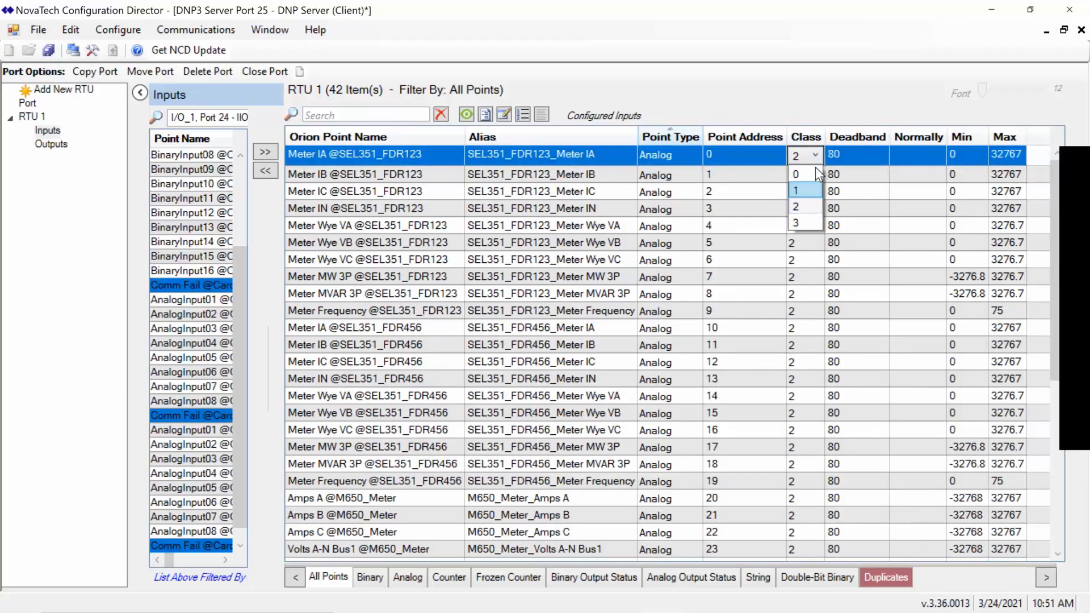
pyautogui.click(827, 106)
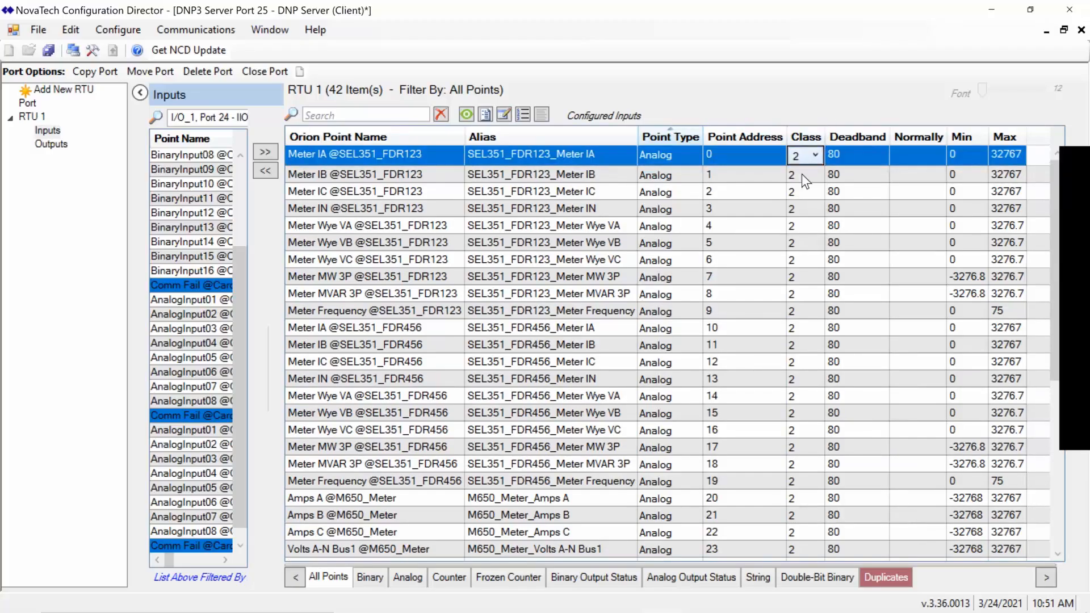
pyautogui.scroll(-6, 801, 226)
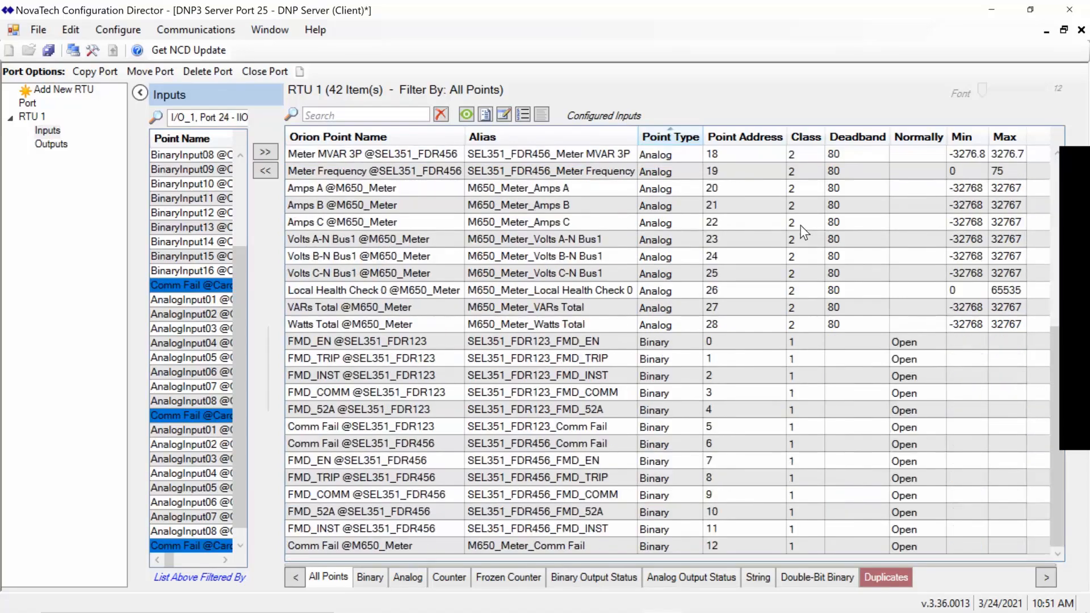
pyautogui.scroll(6, 800, 226)
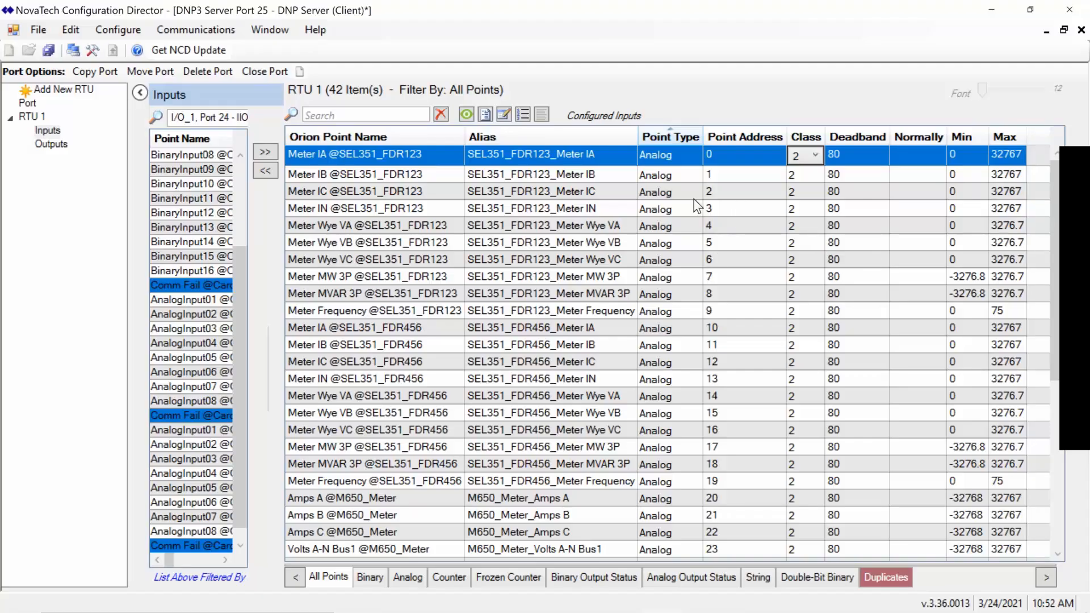
pyautogui.scroll(-3, 593, 406)
pyautogui.scroll(-3, 594, 401)
pyautogui.scroll(6, 594, 400)
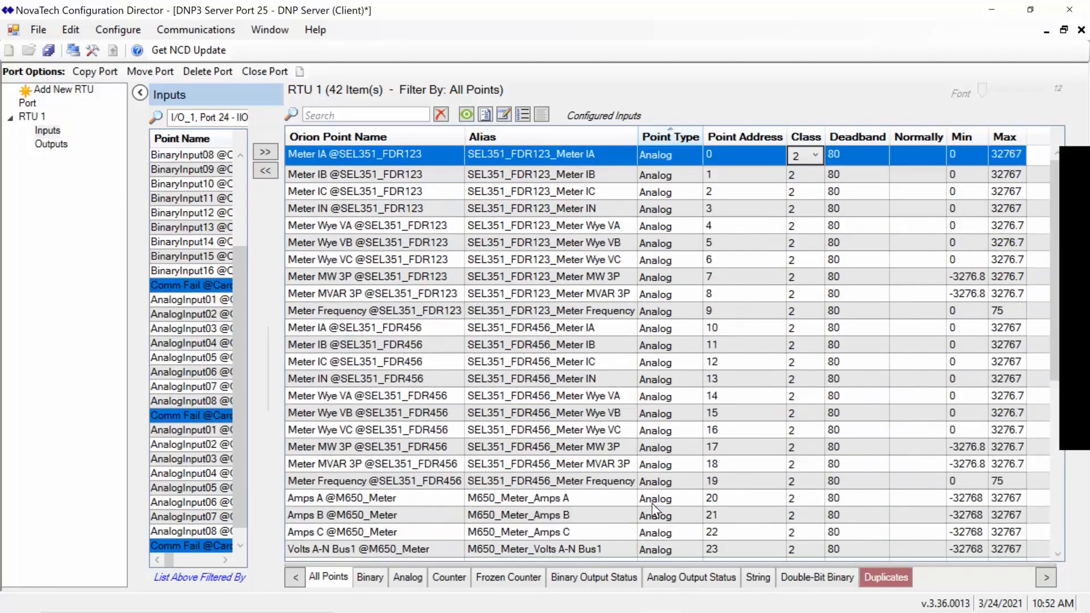
pyautogui.scroll(-4, 652, 503)
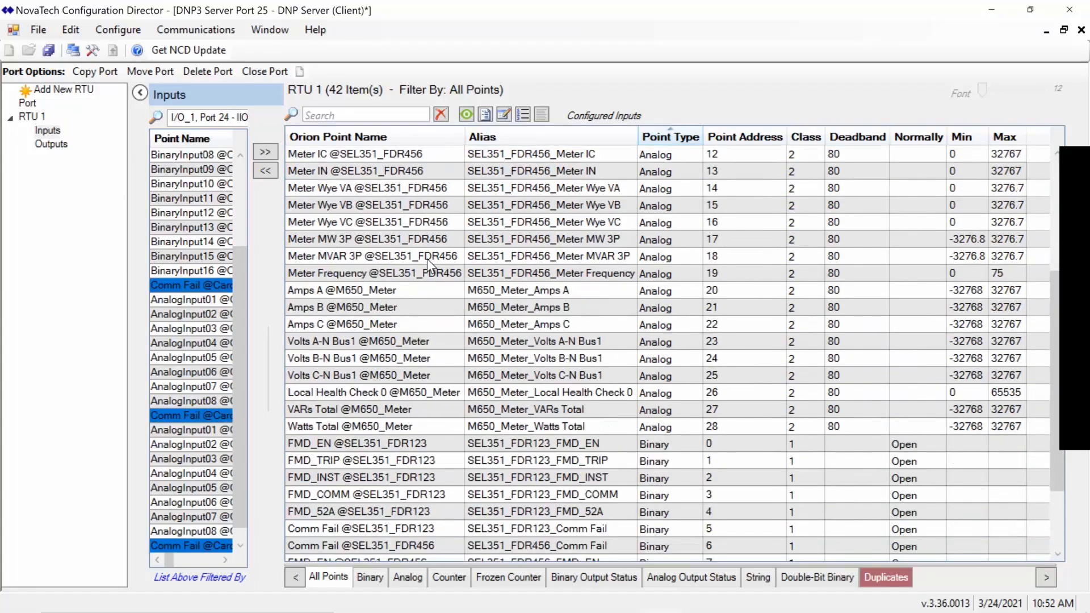
pyautogui.scroll(4, 434, 241)
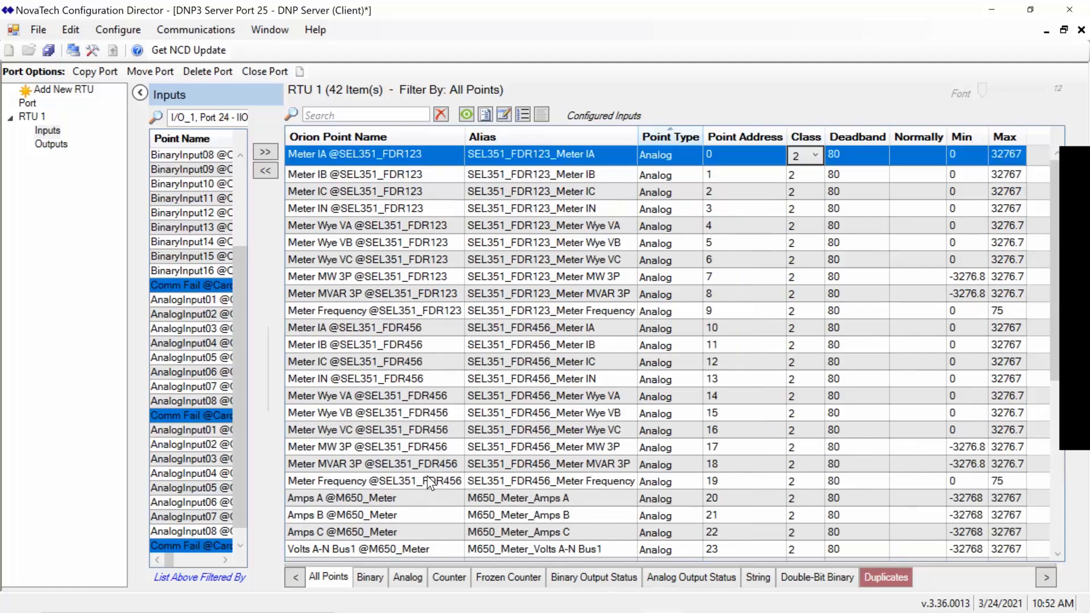
pyautogui.scroll(-3, 427, 475)
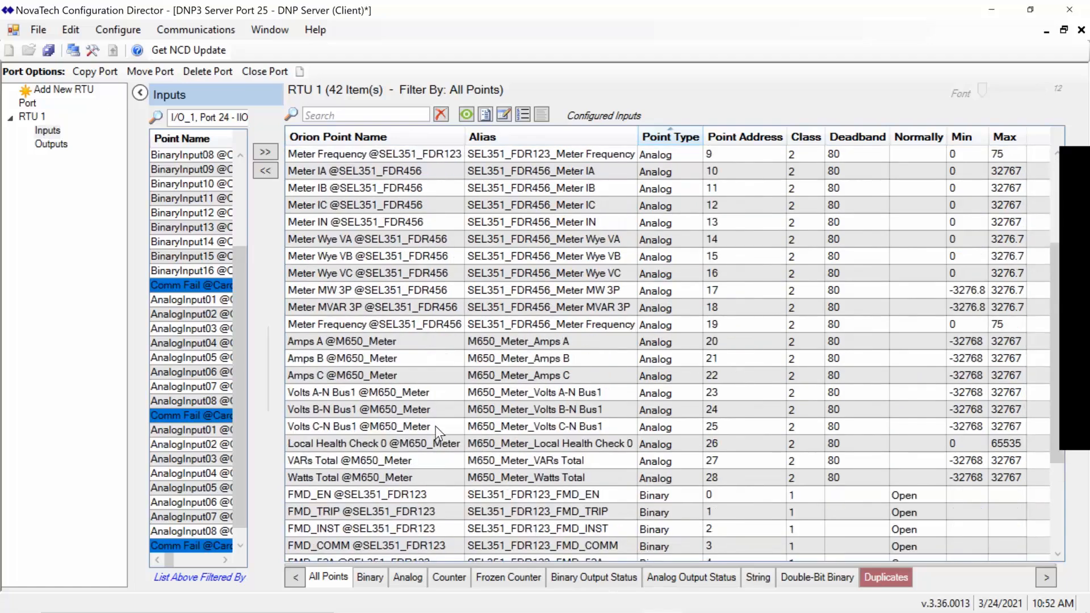
# Go through the M650_Meter analog points from Amps A to Watts Total, checking their point addresses
pyautogui.click(434, 341)
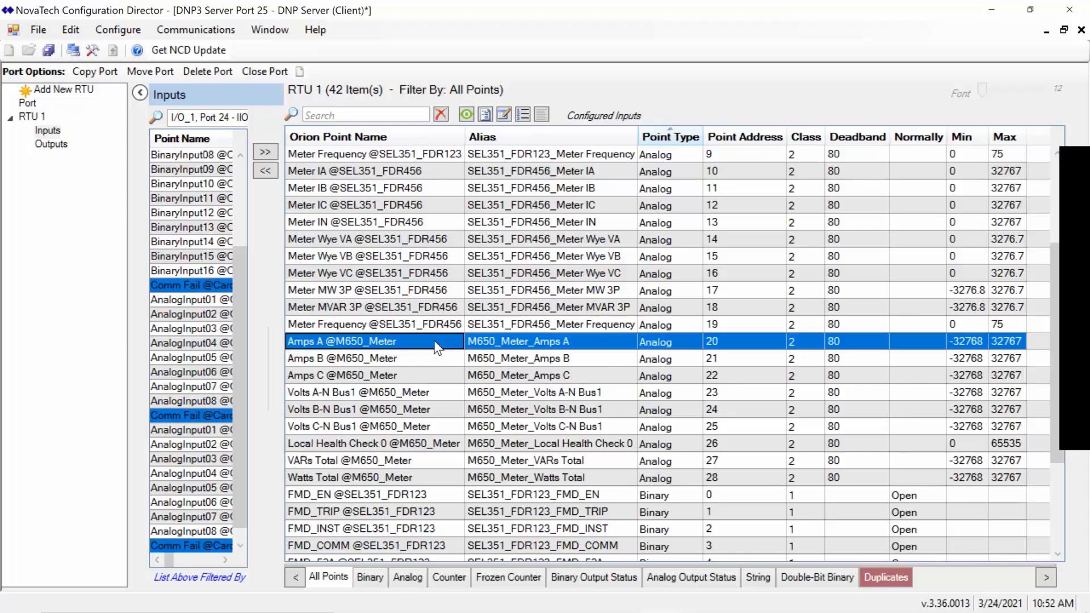
pyautogui.press('Down')
pyautogui.press('Down')
pyautogui.press('Down')
pyautogui.press('Down')
pyautogui.press('Down')
pyautogui.press('Down')
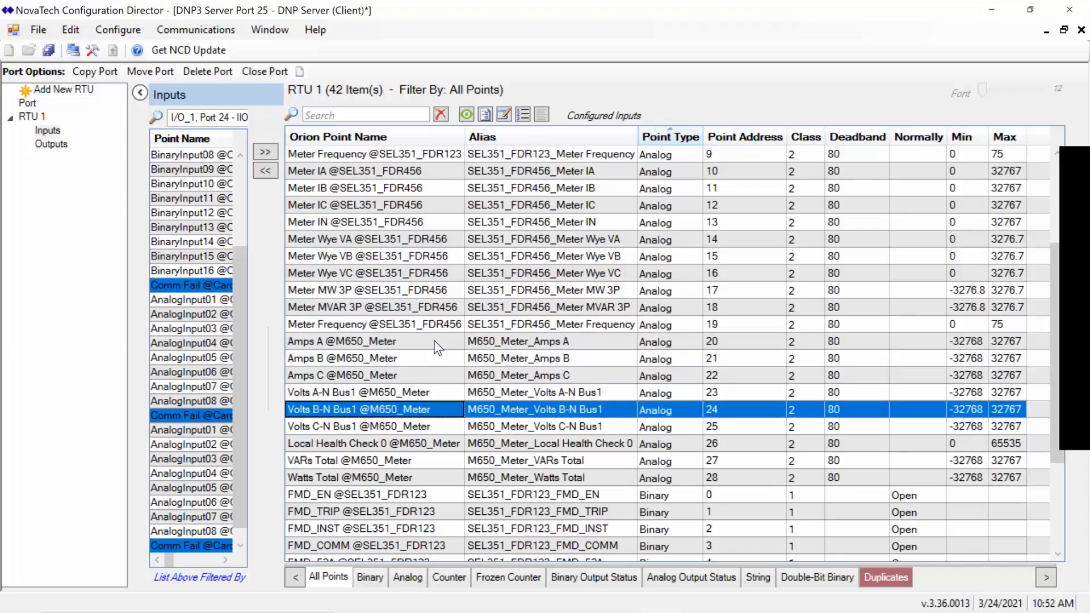
pyautogui.press('Down')
pyautogui.press('Down')
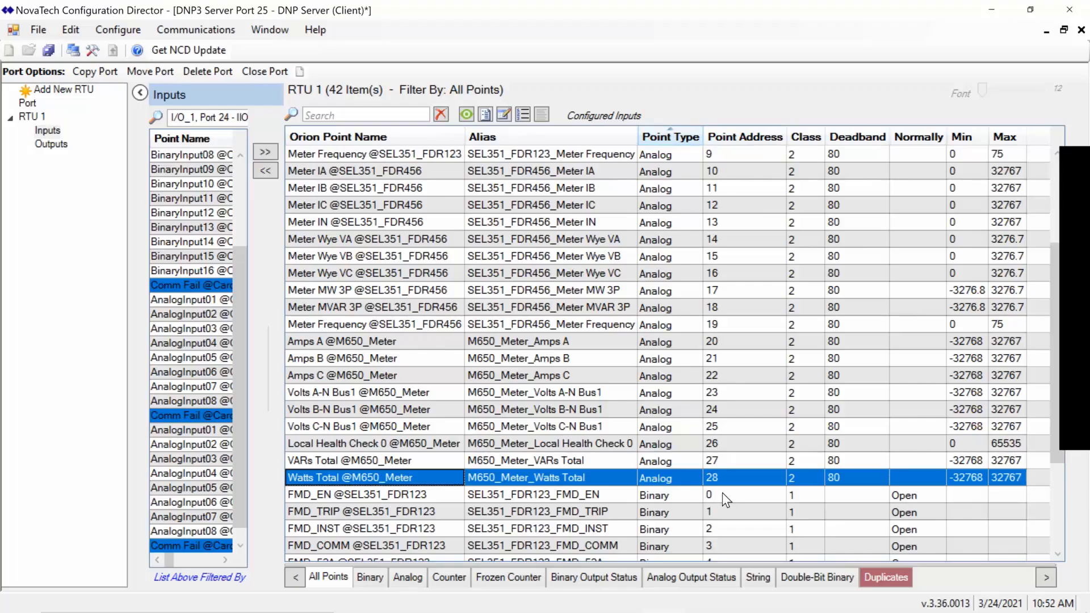
# Check the binary point addresses from SEL351_FDR123's FMD_EN down to M650_Meter's Comm Fail
pyautogui.scroll(-3, 723, 493)
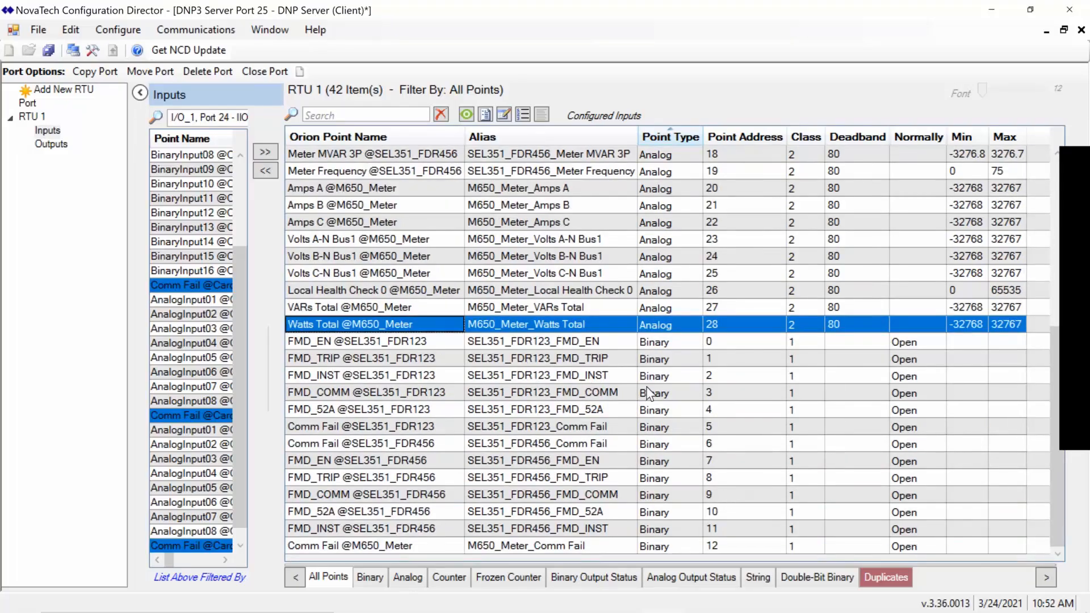
pyautogui.click(398, 343)
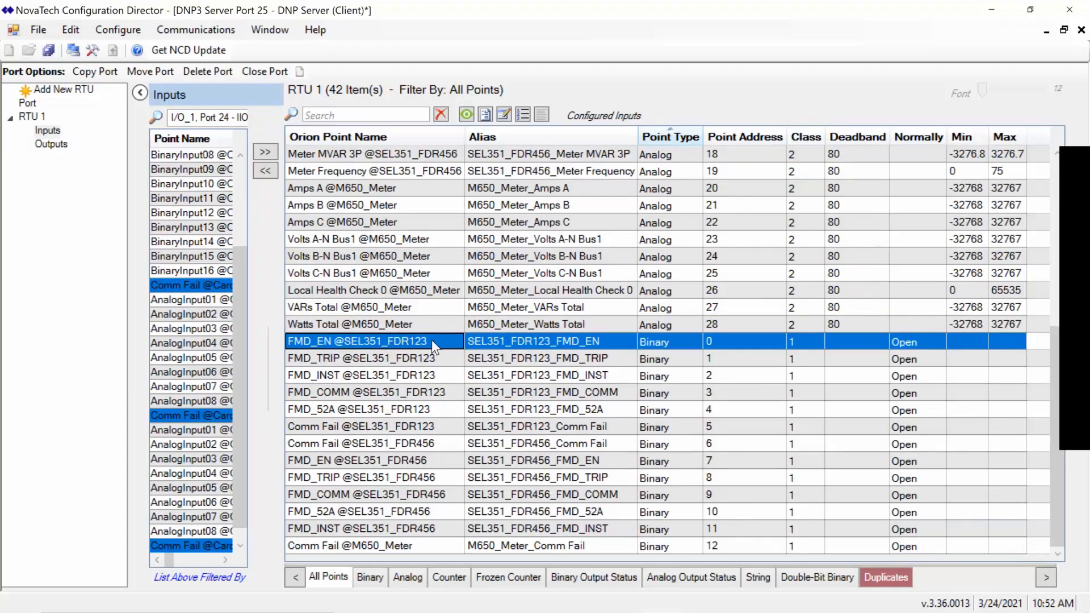
pyautogui.click(440, 497)
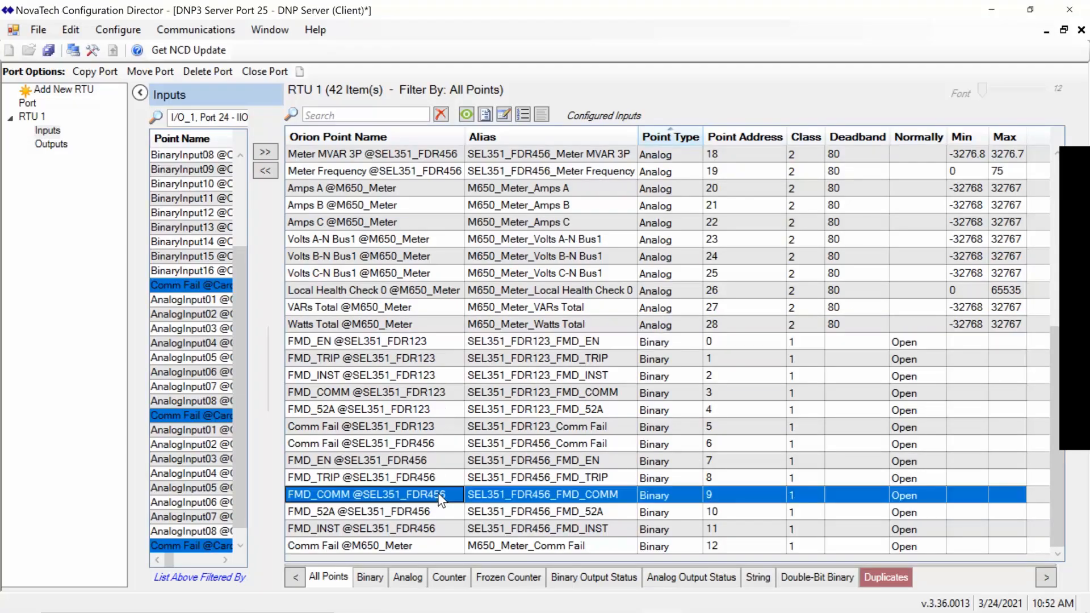
pyautogui.press('Down')
pyautogui.press('Down')
pyautogui.press('Down')
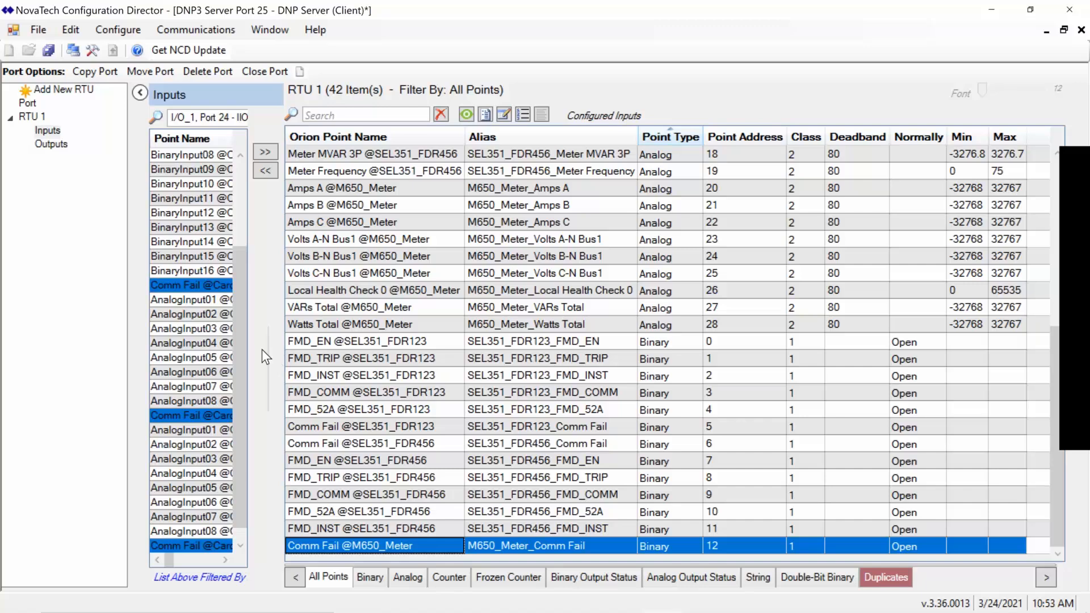
# Widen the available inputs list and add BinaryInput01 to BinaryInput16 of Card A_I/O_1 to RTU 1's configured inputs
pyautogui.moveTo(267, 343); pyautogui.dragTo(494, 374)
pyautogui.click(252, 212)
pyautogui.scroll(3, 252, 210)
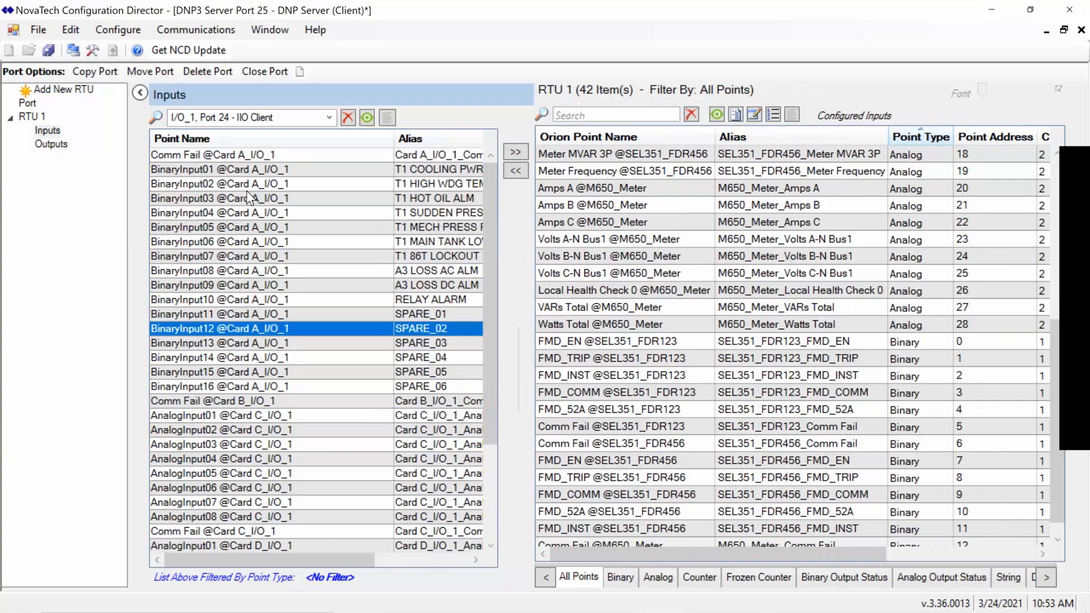
pyautogui.moveTo(273, 169); pyautogui.dragTo(318, 392)
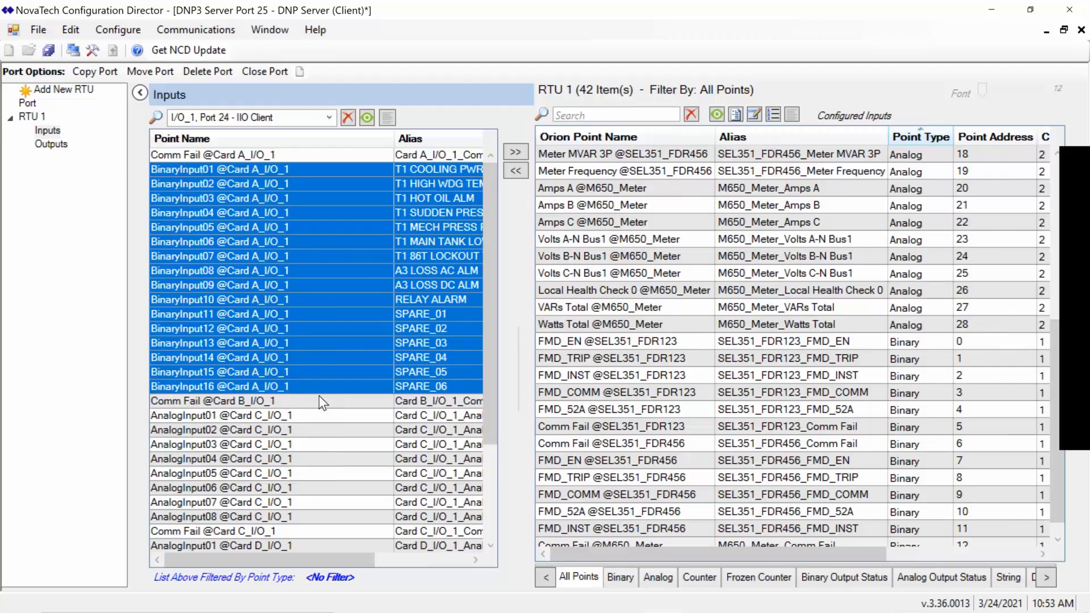
pyautogui.click(516, 151)
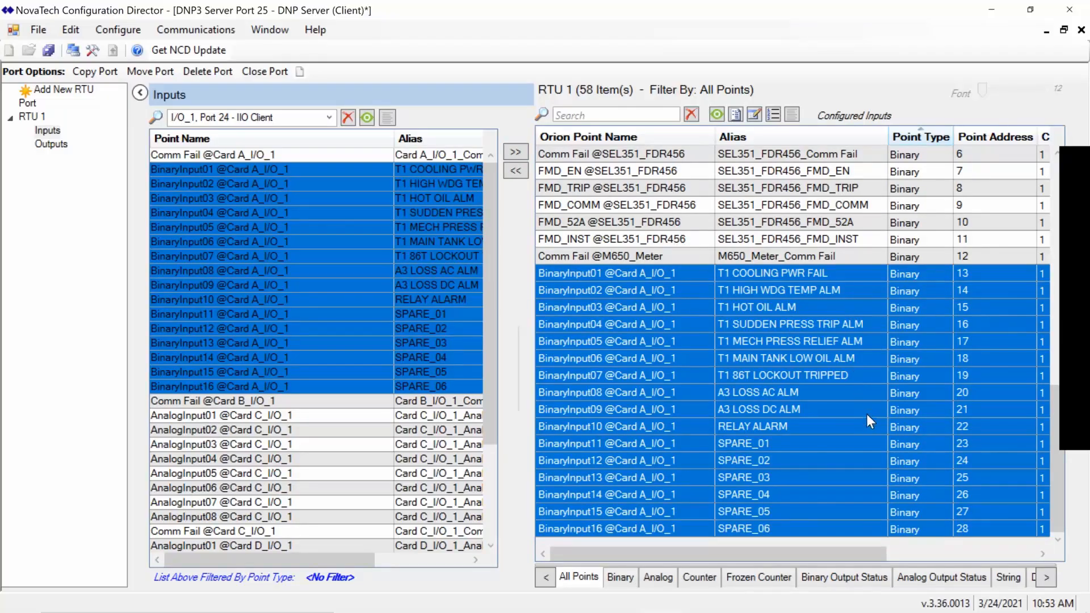
# Add AnalogInput01 to AnalogInput08 of both Card C_I/O_1 and Card D_I/O_1 to RTU 1's configured inputs
pyautogui.click(248, 421)
pyautogui.scroll(-3, 247, 420)
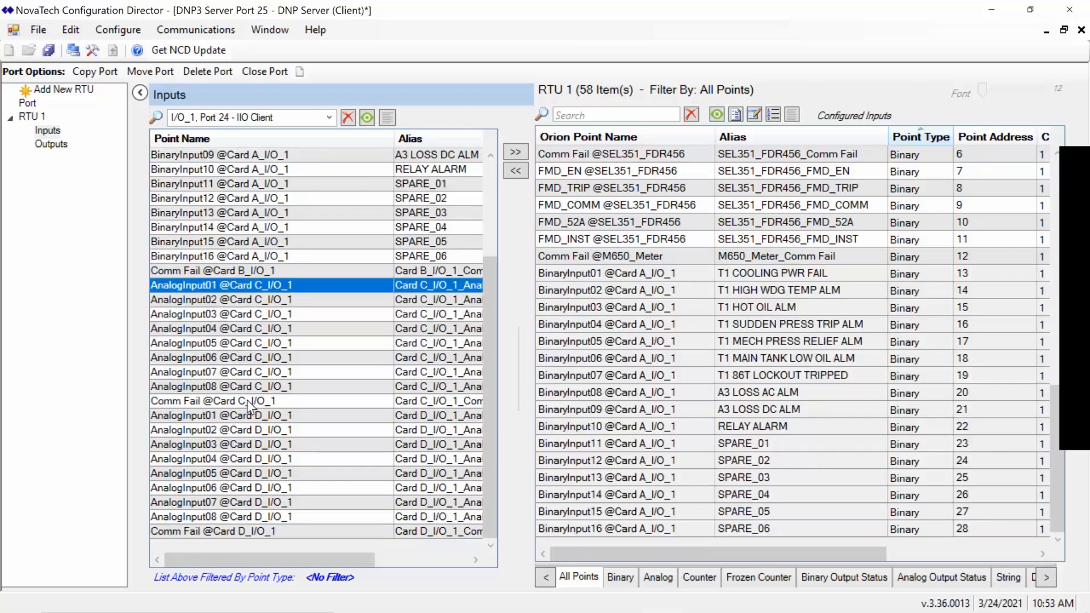
pyautogui.keyDown('shift'); pyautogui.click(257, 386); pyautogui.keyUp('shift')
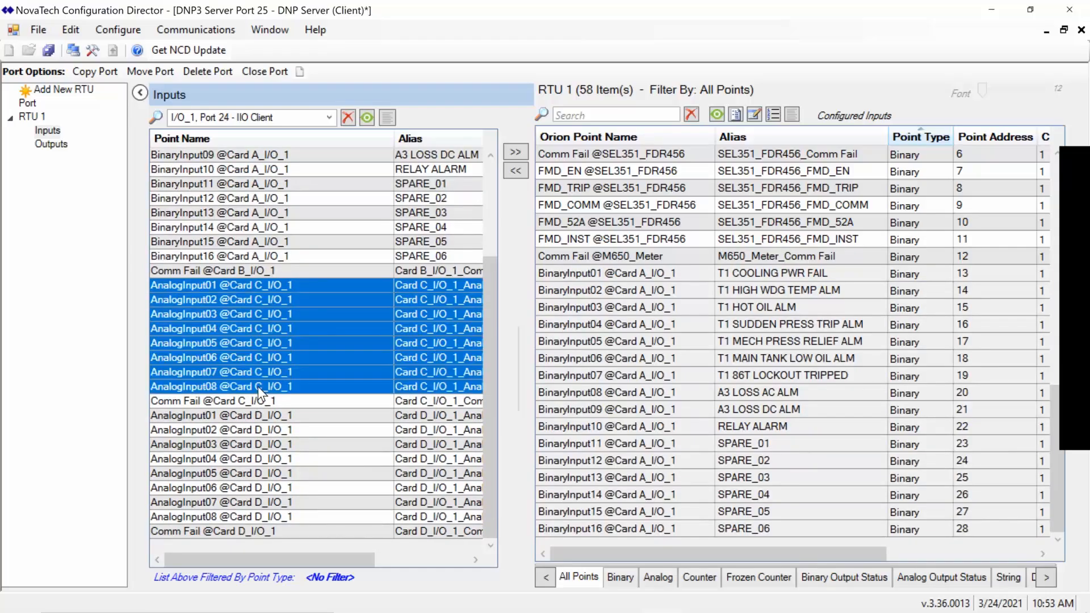
pyautogui.keyDown('ctrl'); pyautogui.click(264, 416); pyautogui.keyUp('ctrl')
pyautogui.keyDown('ctrl'); pyautogui.click(264, 430); pyautogui.keyUp('ctrl')
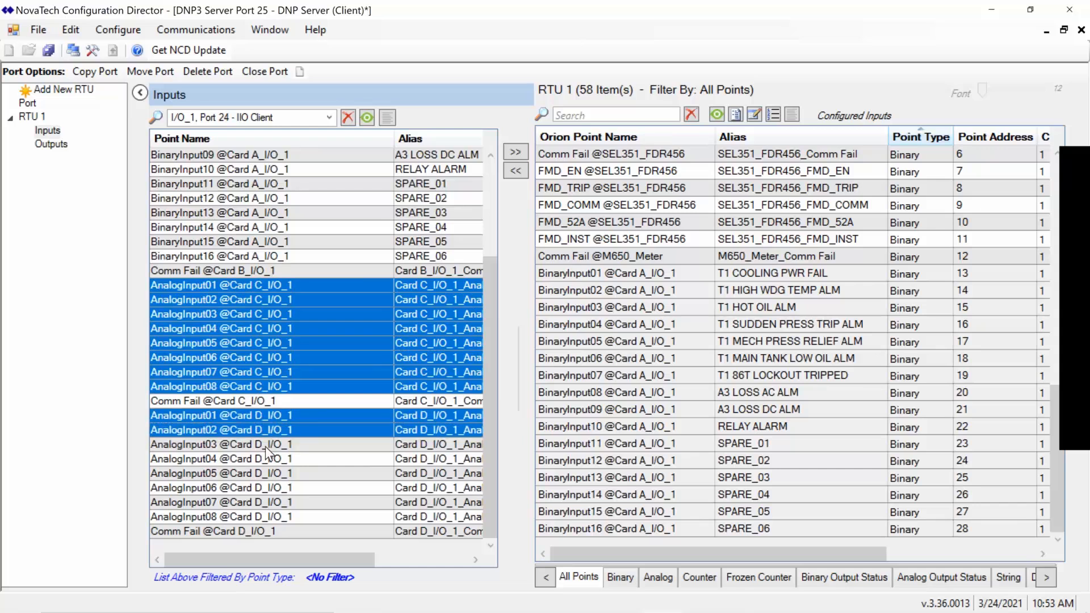
pyautogui.moveTo(298, 448); pyautogui.dragTo(322, 519)
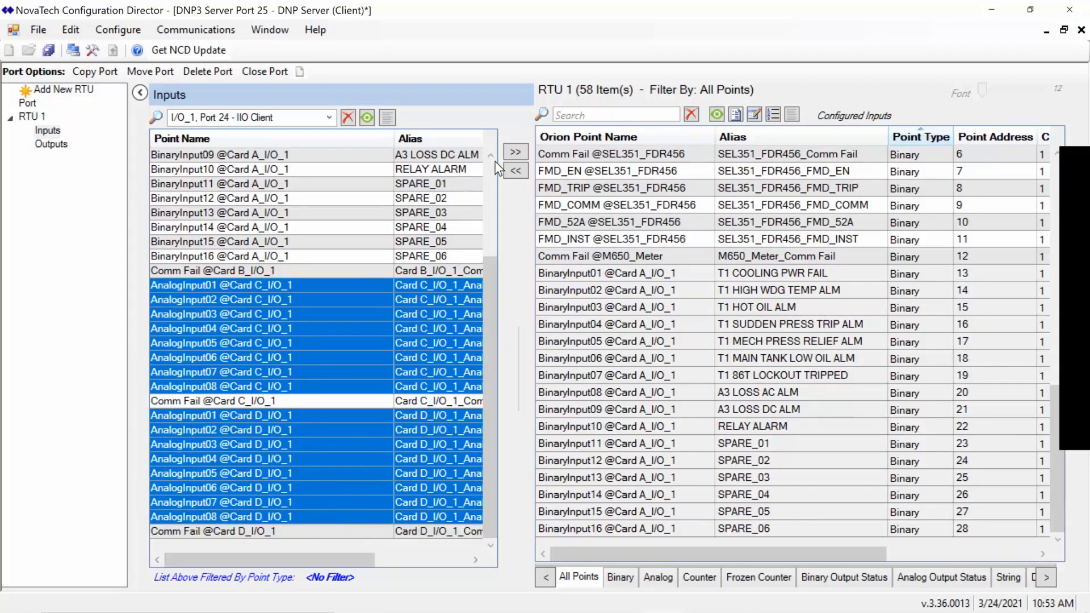
pyautogui.click(515, 152)
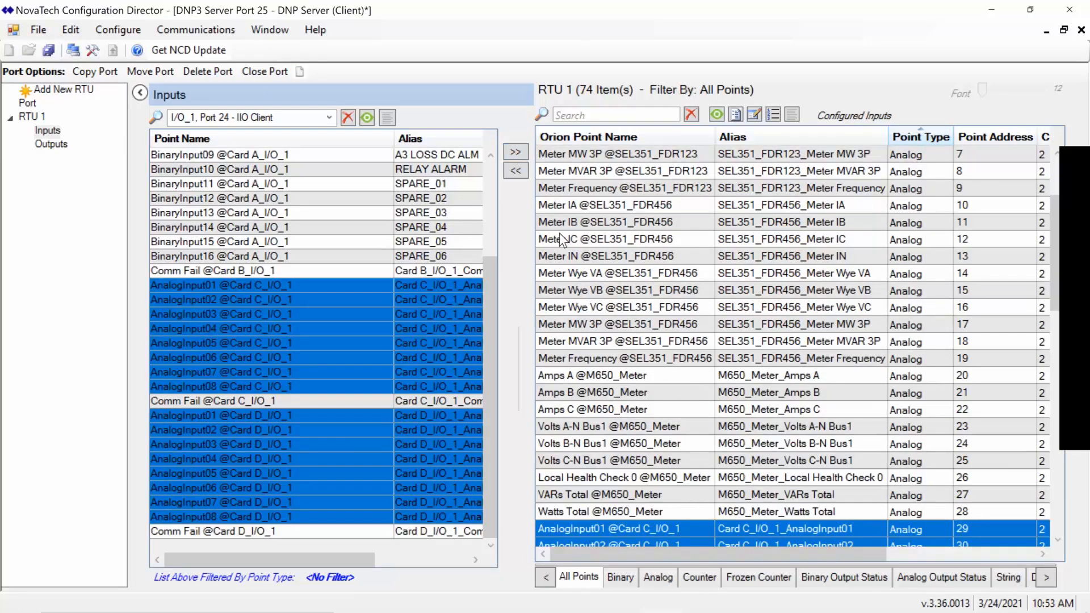
pyautogui.scroll(-9, 561, 239)
pyautogui.scroll(6, 686, 222)
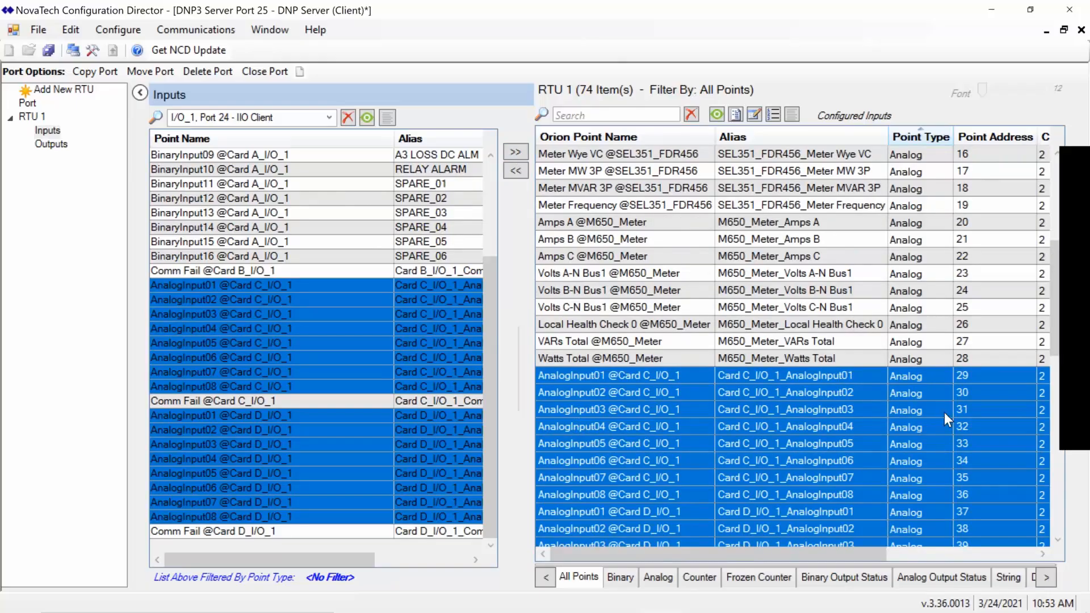
# Widen the configured inputs list and review the report of all points from first to last, closing it without saving
pyautogui.click(777, 295)
pyautogui.moveTo(468, 319); pyautogui.dragTo(327, 319)
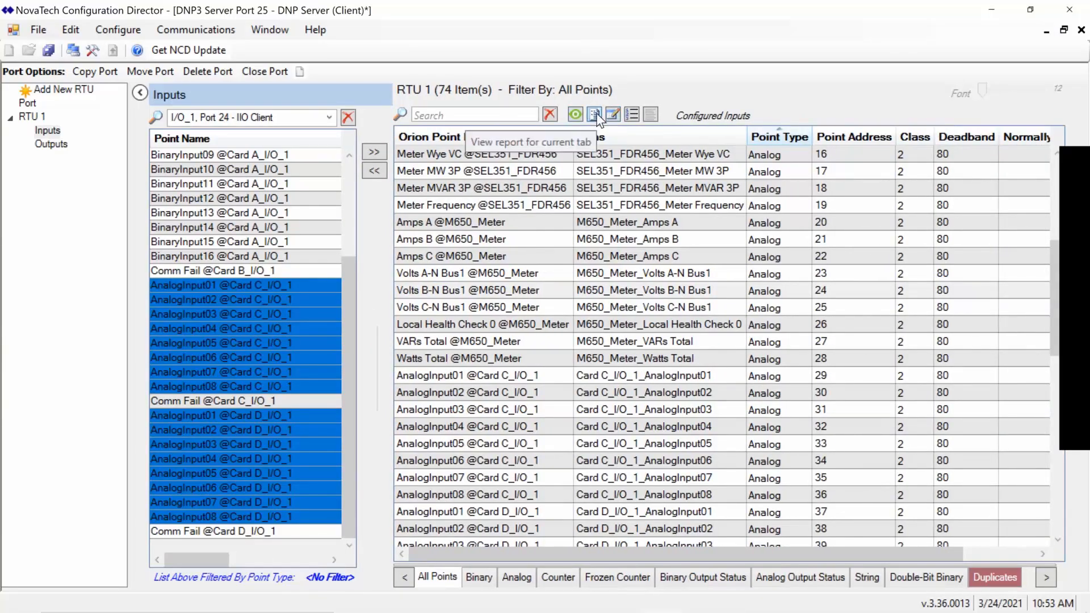
pyautogui.click(594, 116)
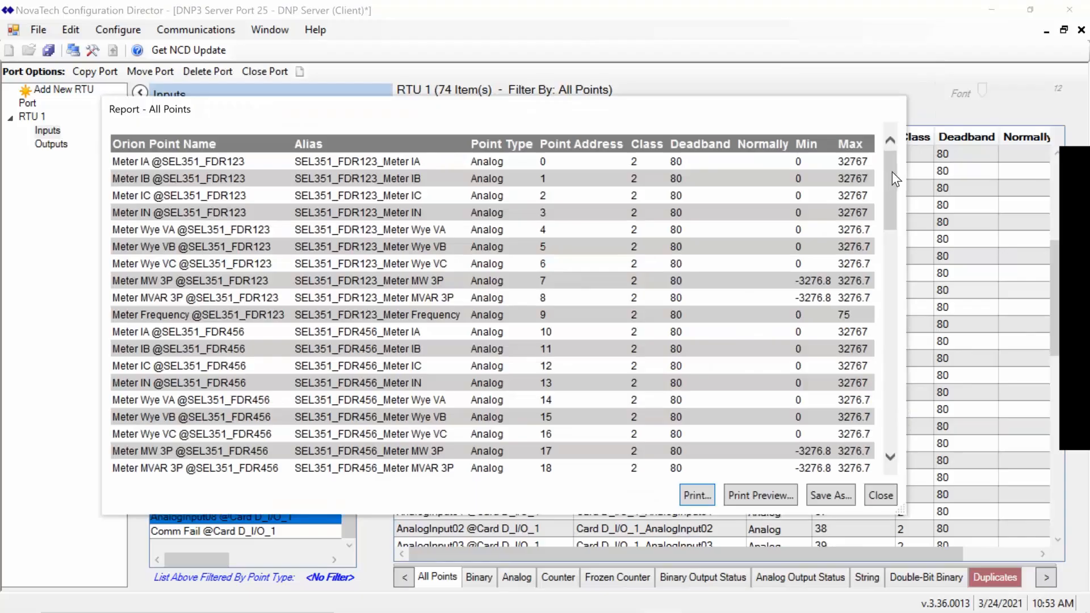
pyautogui.moveTo(891, 172); pyautogui.dragTo(896, 460)
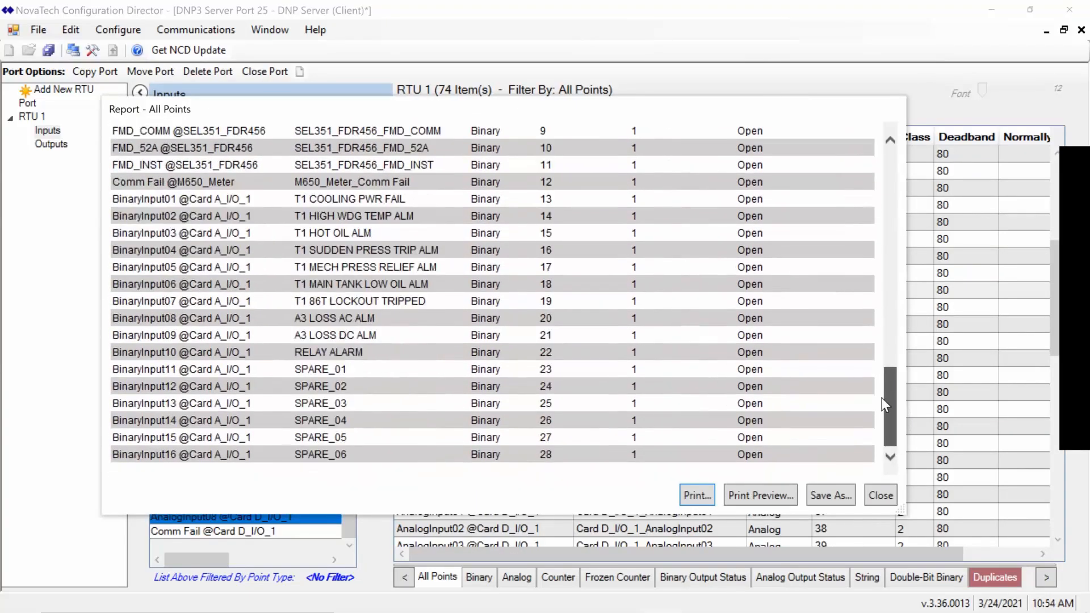
pyautogui.moveTo(887, 370); pyautogui.dragTo(874, 145)
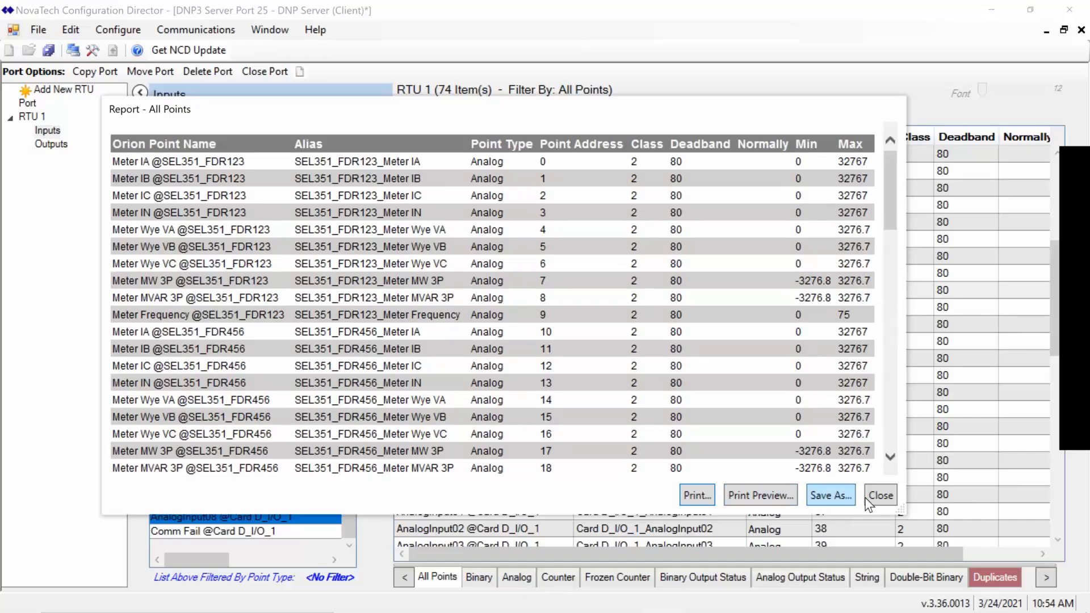
pyautogui.click(880, 496)
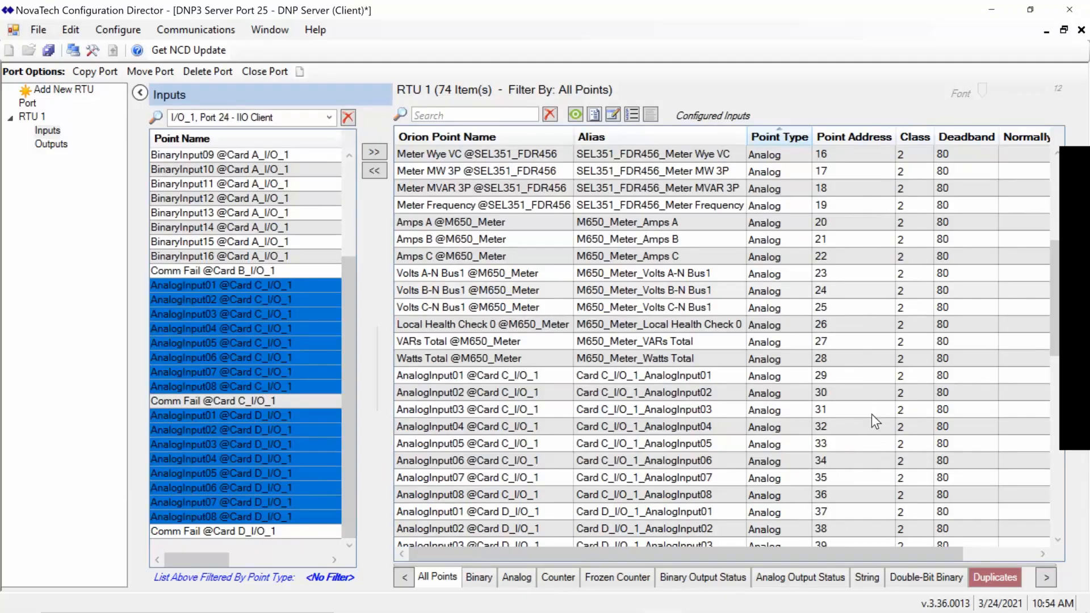
# Inspect the common attributes editable for all points, and review the configured inputs filtered to analog points only
pyautogui.click(612, 114)
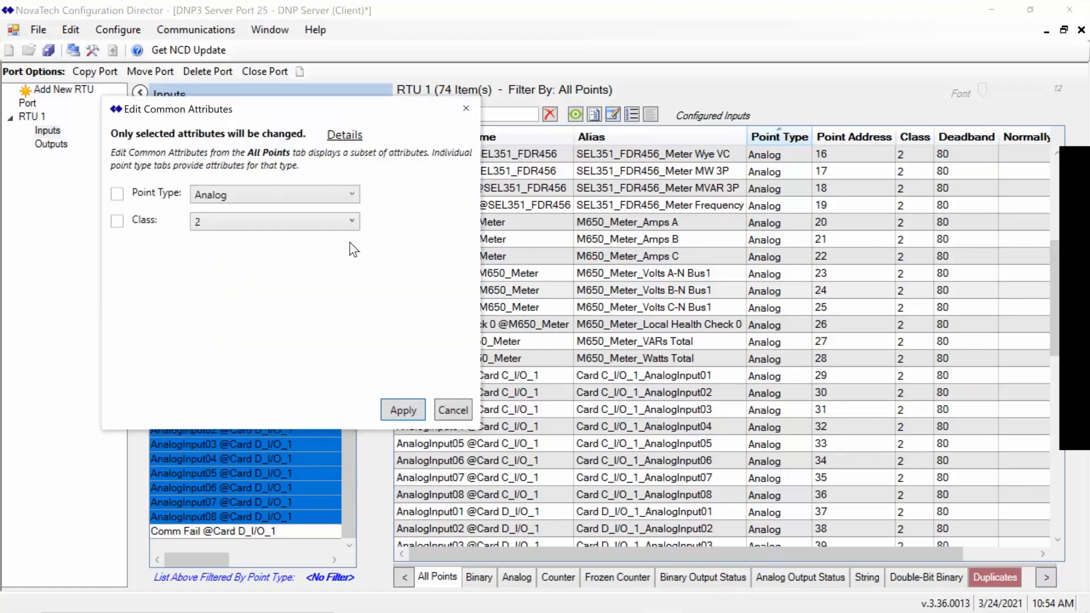
pyautogui.click(453, 410)
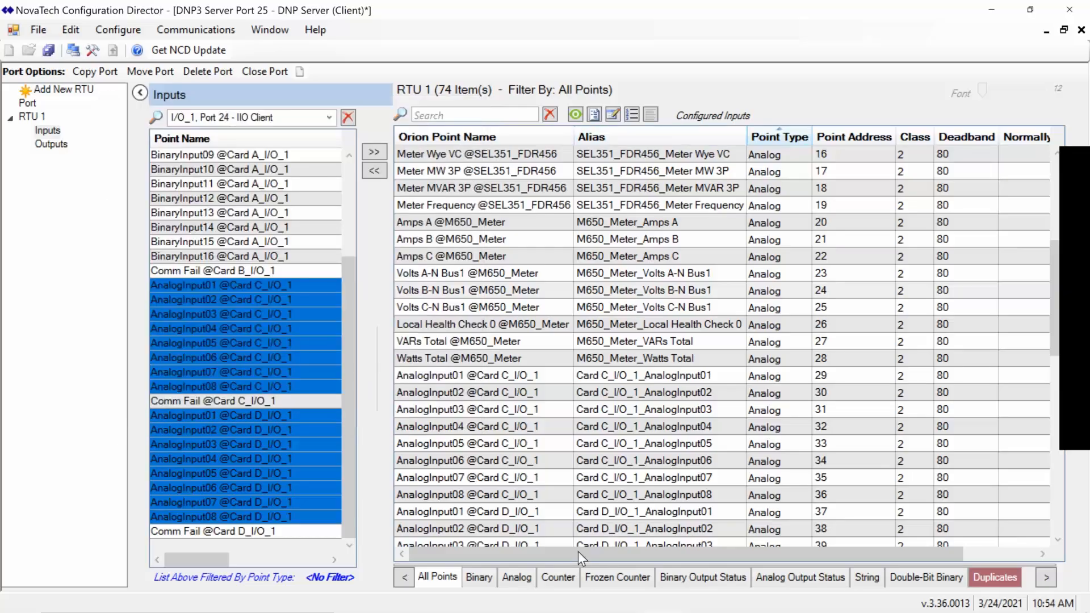
pyautogui.click(518, 580)
pyautogui.click(708, 296)
pyautogui.scroll(-2, 709, 296)
pyautogui.scroll(7, 709, 302)
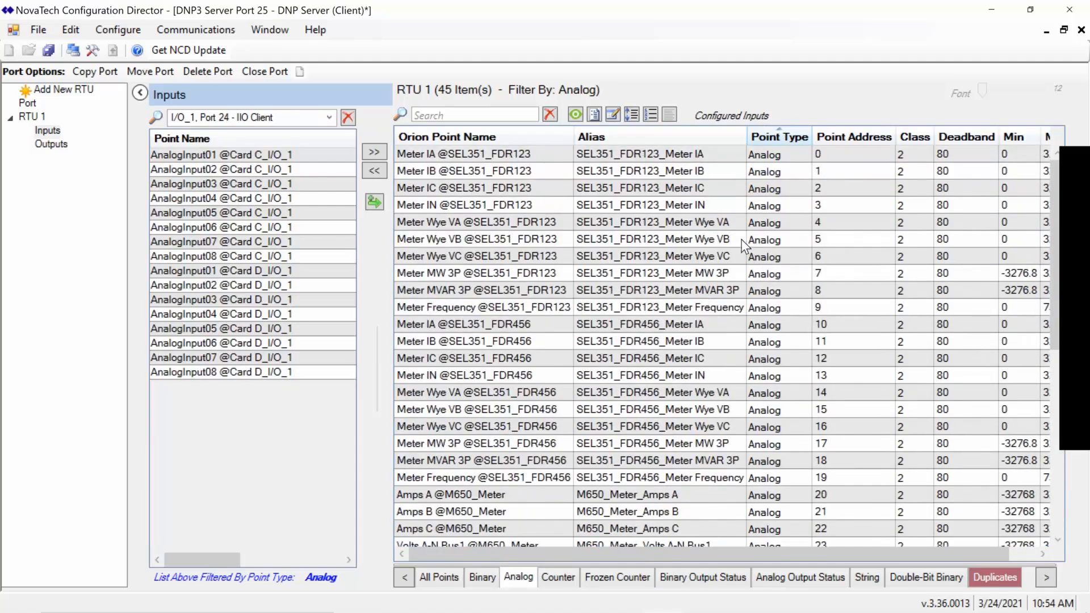
# Set SEL351_FDR123's analog points Meter IA through Meter Wye VC to the 16 bit signed min and 16 bit signed max
pyautogui.moveTo(533, 154); pyautogui.dragTo(566, 257)
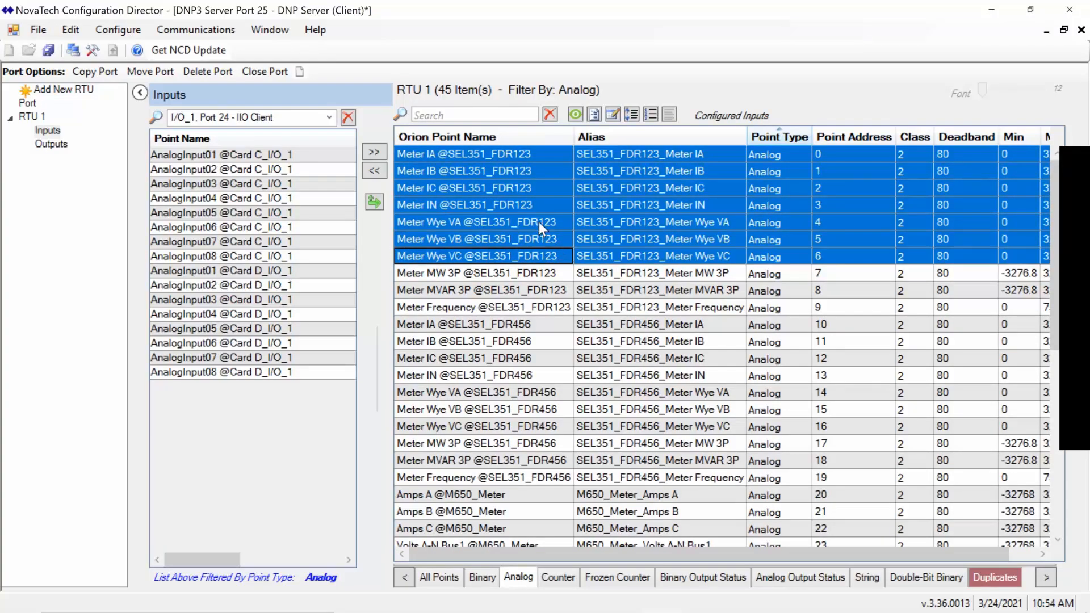
pyautogui.click(613, 115)
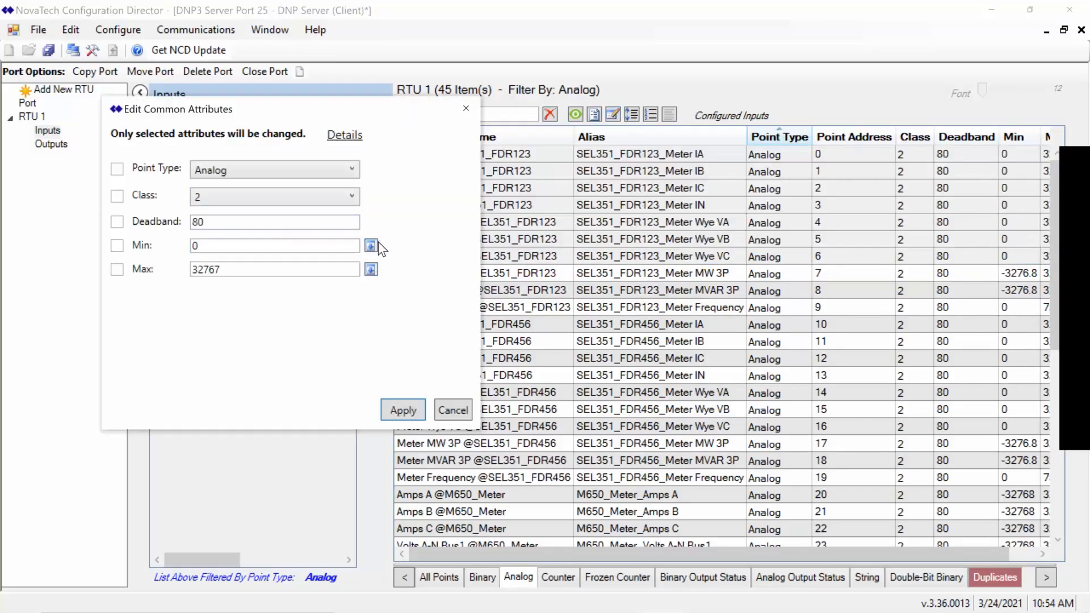
pyautogui.click(370, 248)
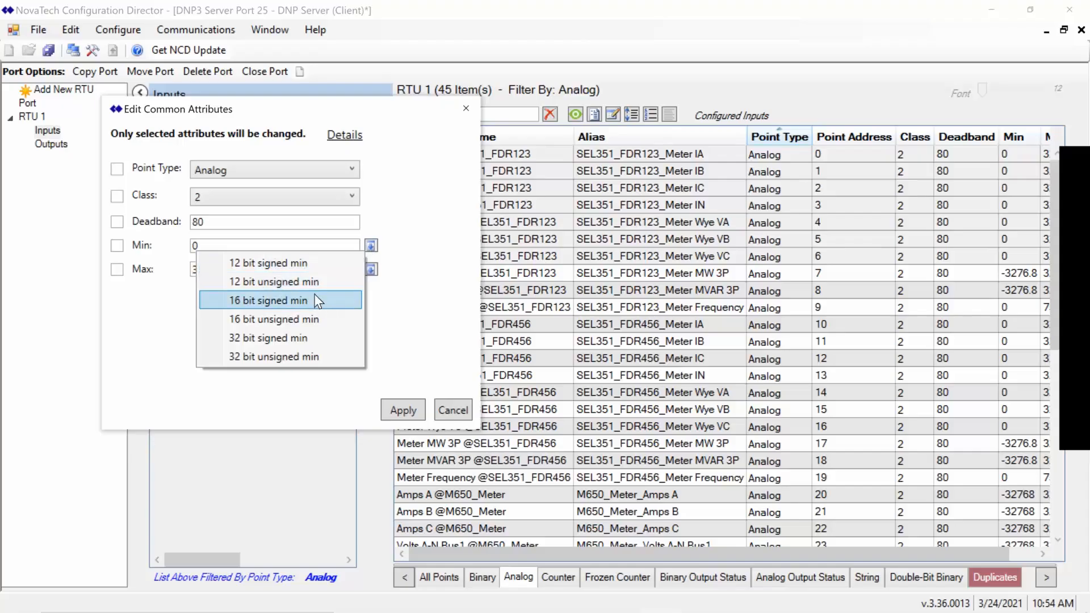
pyautogui.click(316, 301)
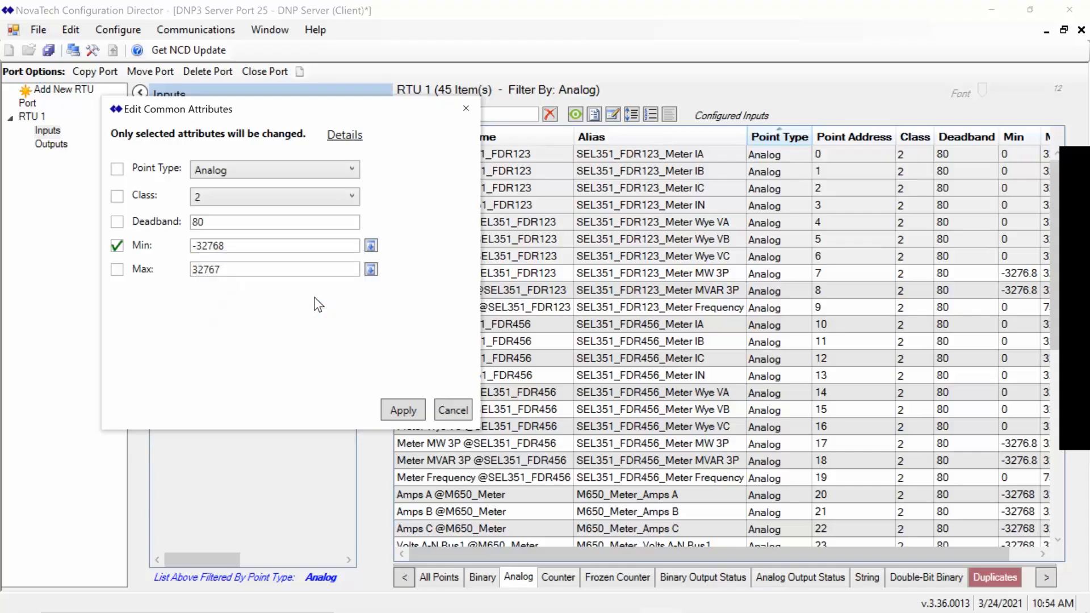
pyautogui.click(370, 269)
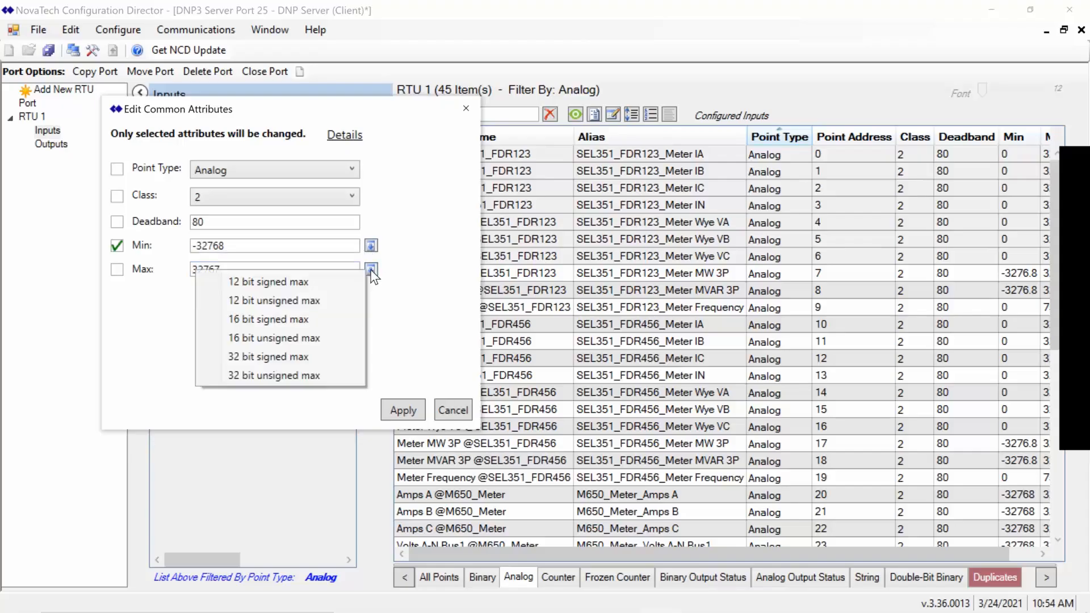
pyautogui.click(285, 320)
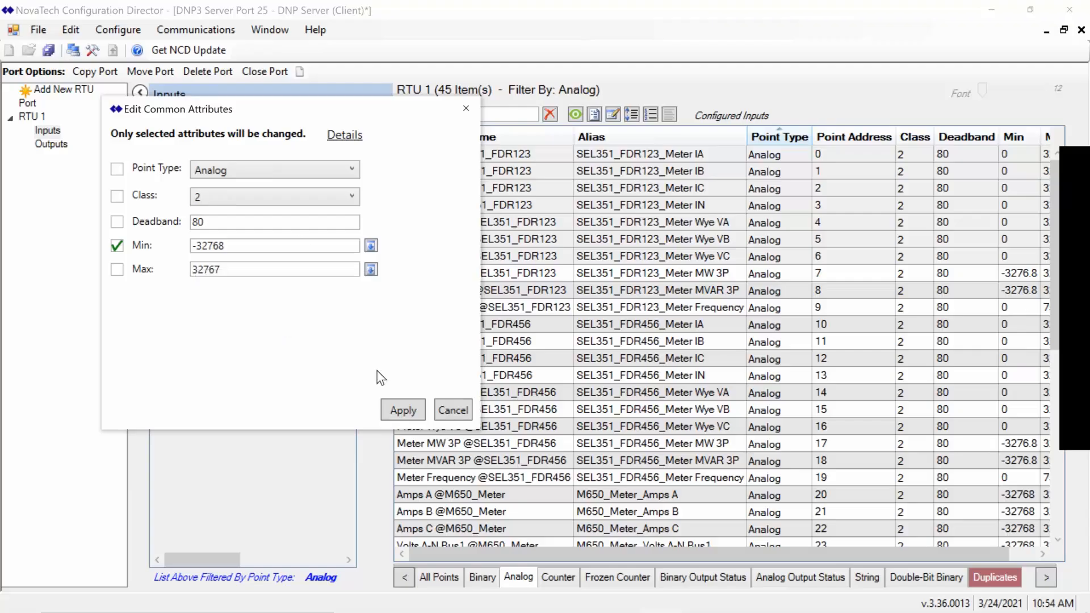
pyautogui.click(398, 413)
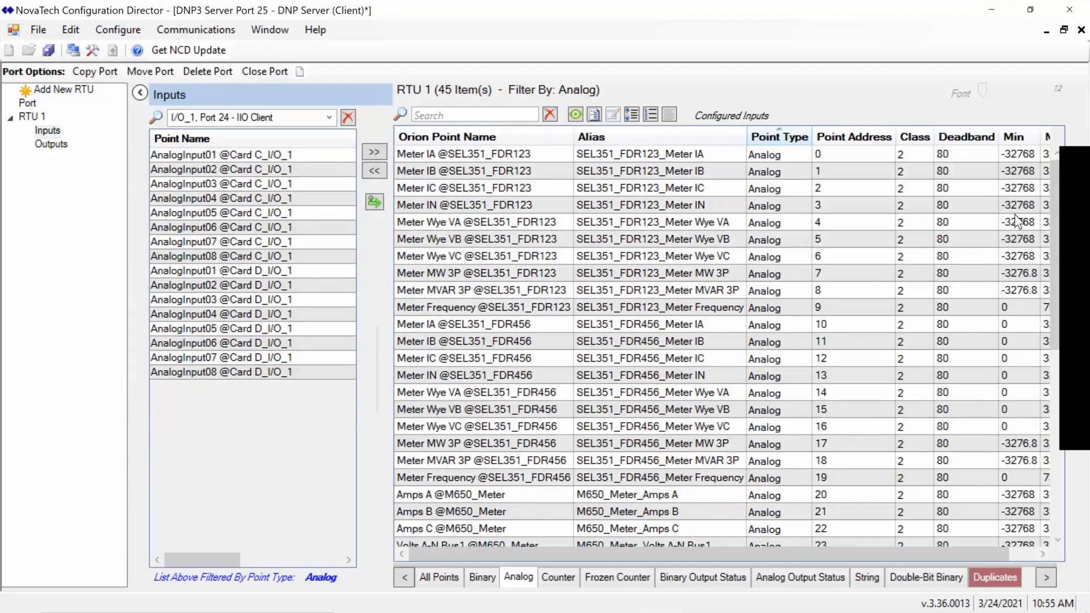
pyautogui.click(1022, 161)
pyautogui.click(1024, 171)
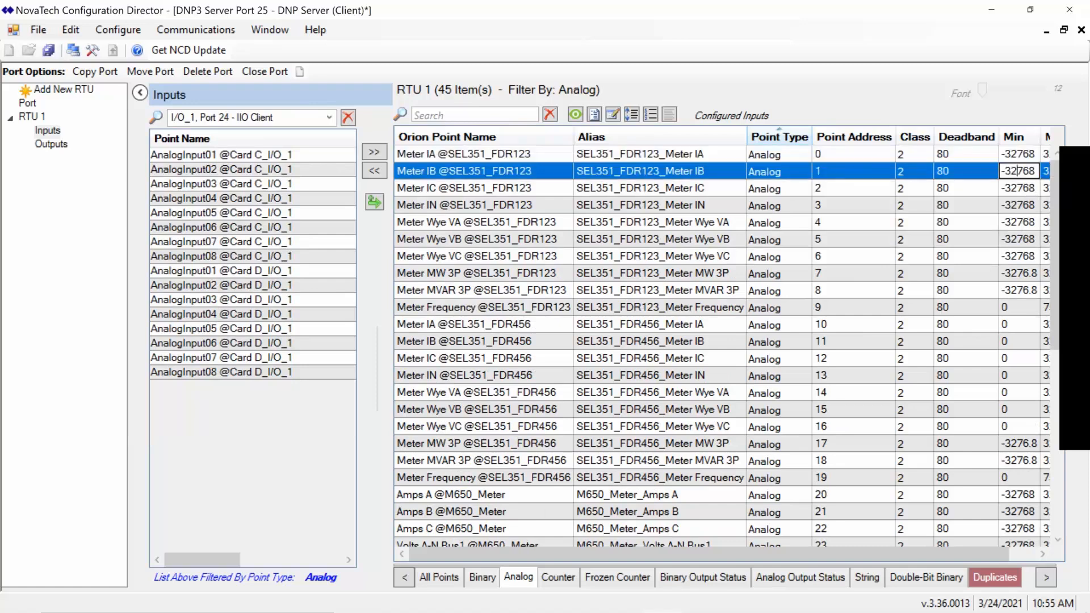
pyautogui.click(1021, 189)
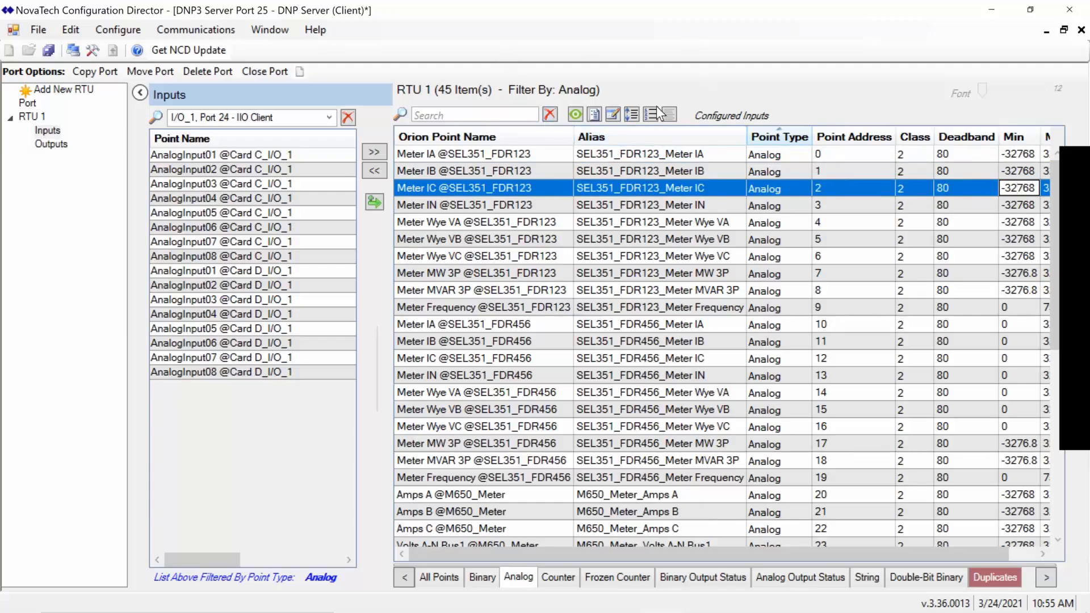
# Filter the configured inputs to binary points and add three spare binary points after BinaryInput16 of Card A_I/O_1
pyautogui.click(631, 117)
pyautogui.click(450, 579)
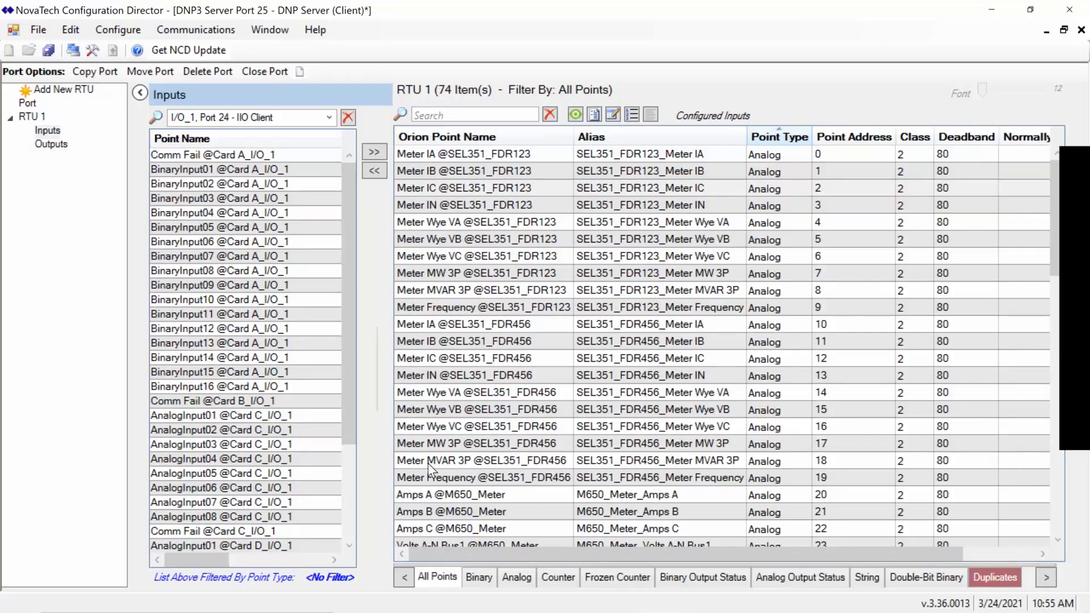
pyautogui.click(483, 578)
pyautogui.scroll(-2, 504, 262)
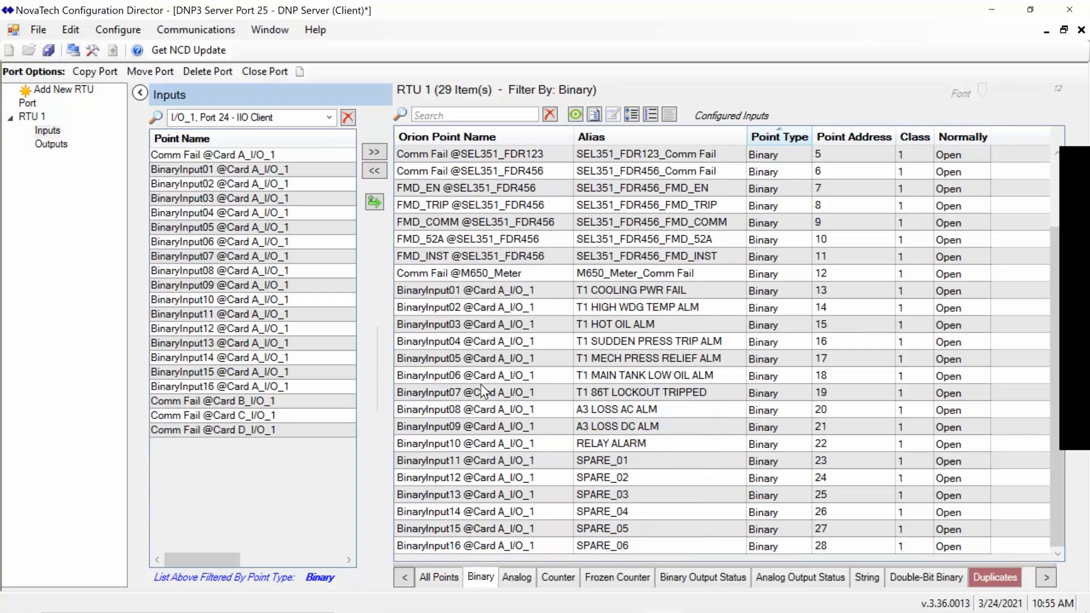
pyautogui.click(375, 201)
pyautogui.click(375, 202)
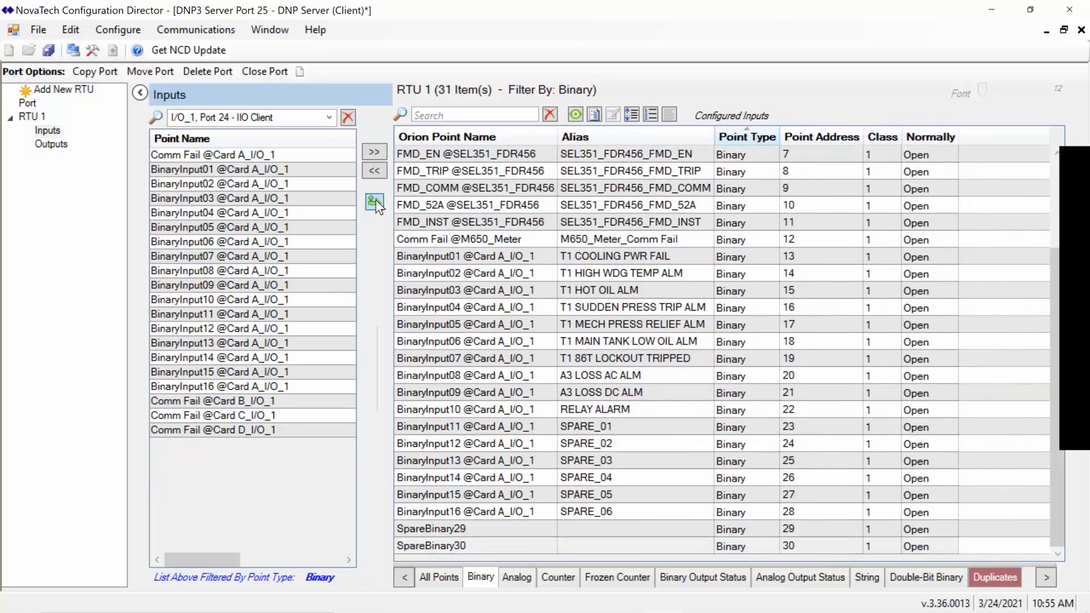
pyautogui.click(374, 201)
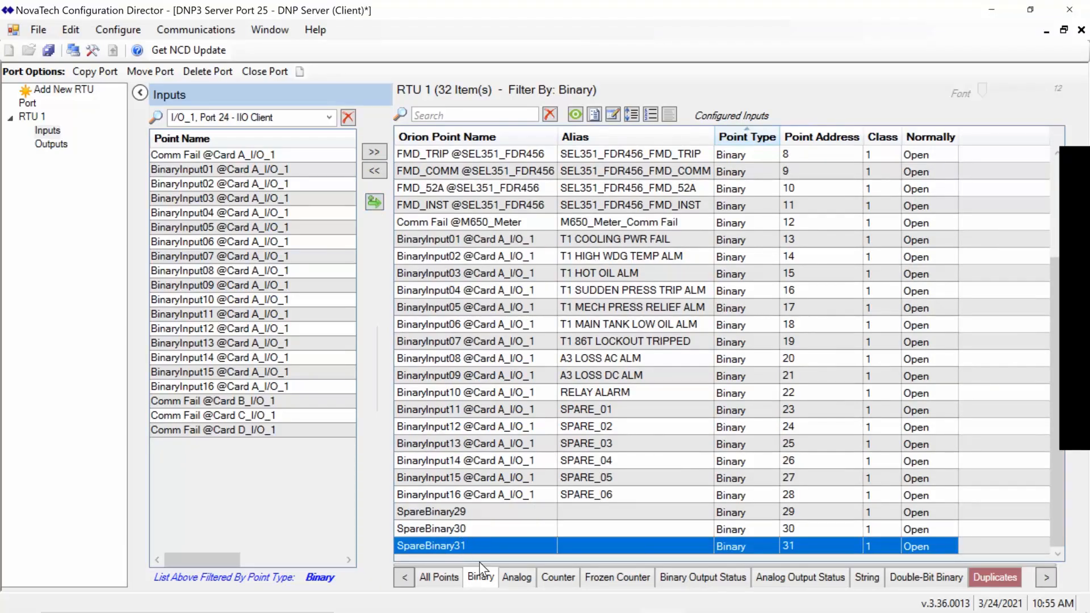
# In the address reordering, move the three spare binary points between M650_Meter's Comm Fail and BinaryInput01 of Card A_I/O_1
pyautogui.doubleClick(792, 509)
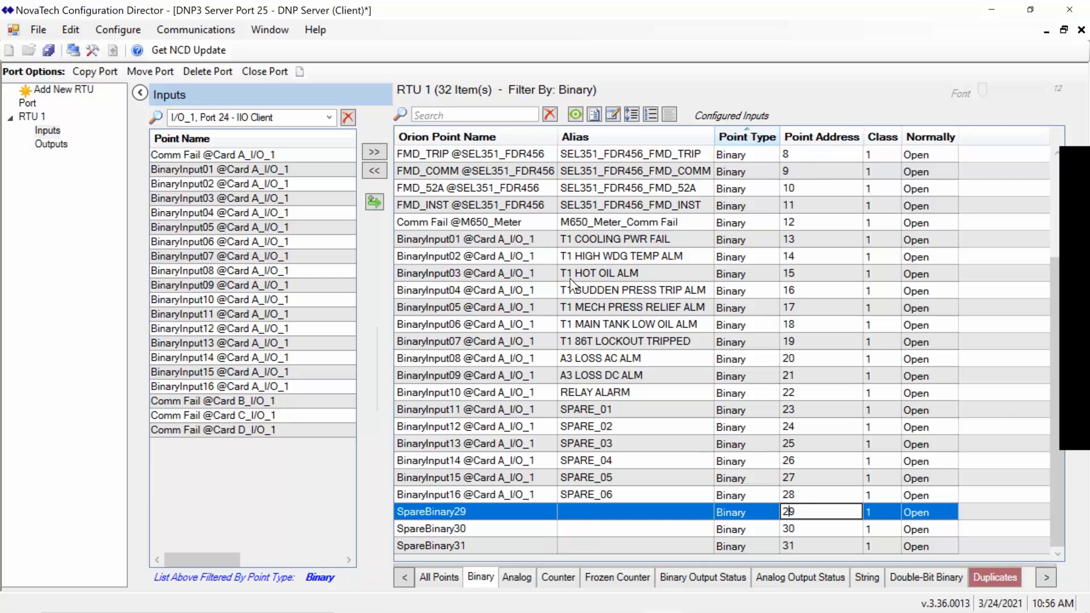
pyautogui.click(631, 115)
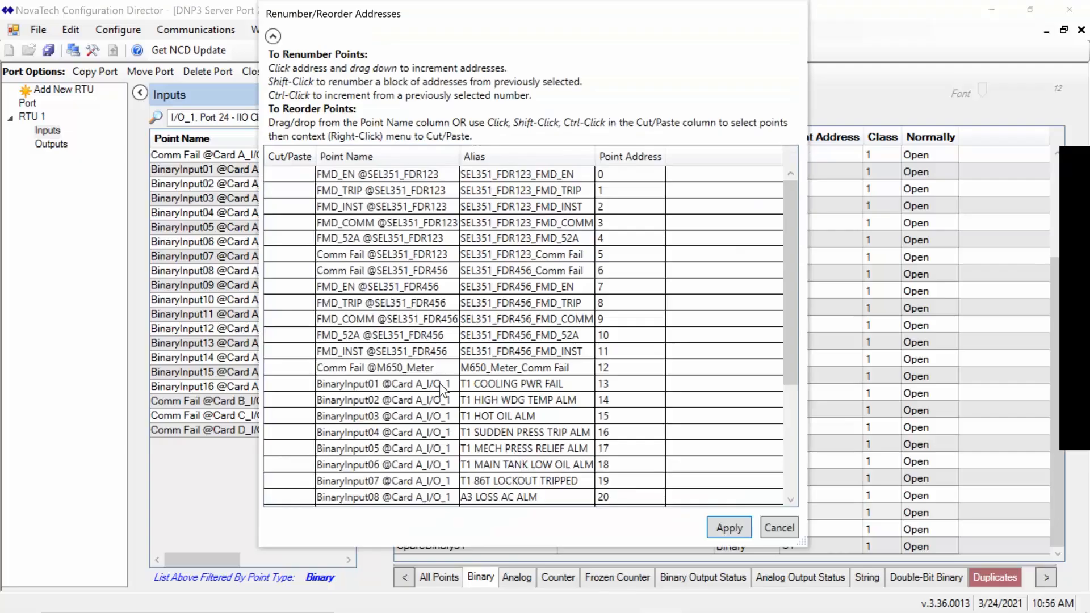
pyautogui.scroll(-4, 441, 385)
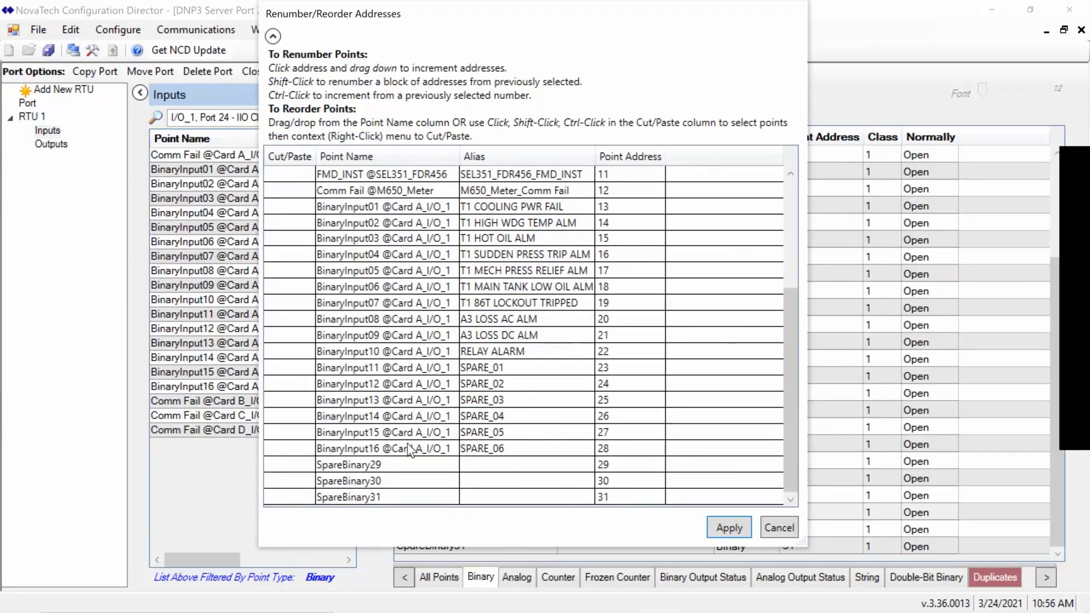
pyautogui.moveTo(395, 470); pyautogui.dragTo(387, 205)
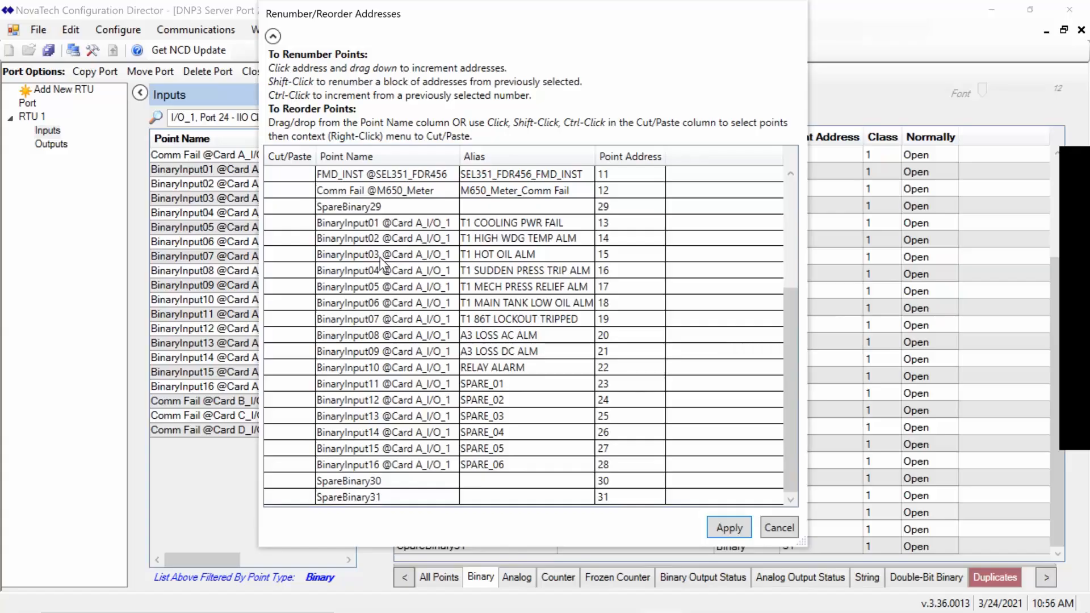
pyautogui.moveTo(377, 482); pyautogui.dragTo(405, 223)
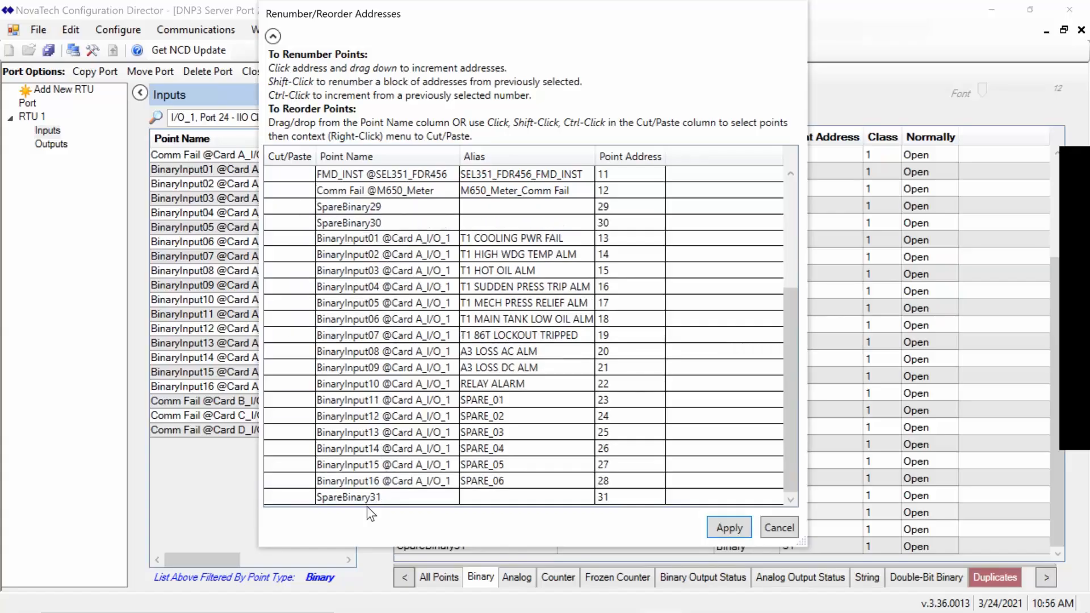
pyautogui.moveTo(372, 500); pyautogui.dragTo(426, 233)
pyautogui.scroll(4, 558, 304)
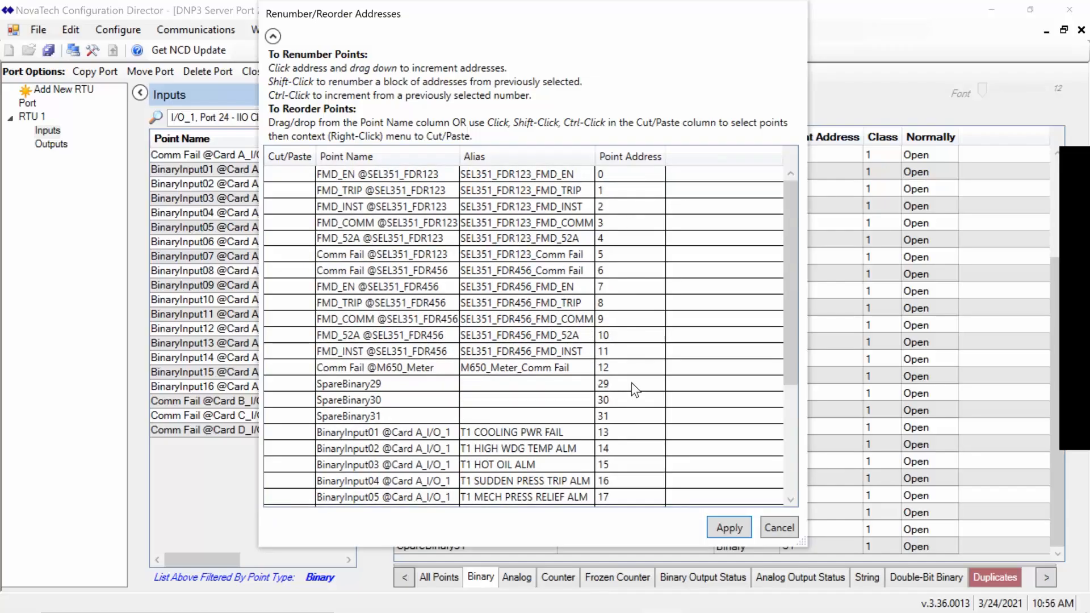
# Renumber all binary point addresses consecutively from 0 to 31 in the listed order, and apply the reordering
pyautogui.click(639, 278)
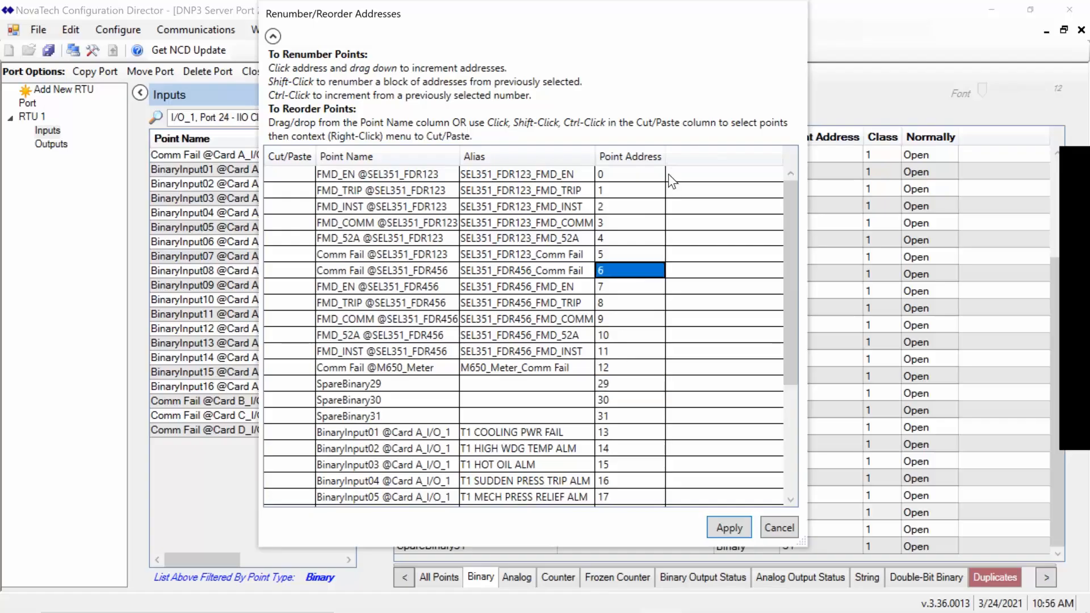
pyautogui.click(644, 175)
pyautogui.moveTo(645, 178); pyautogui.dragTo(644, 511)
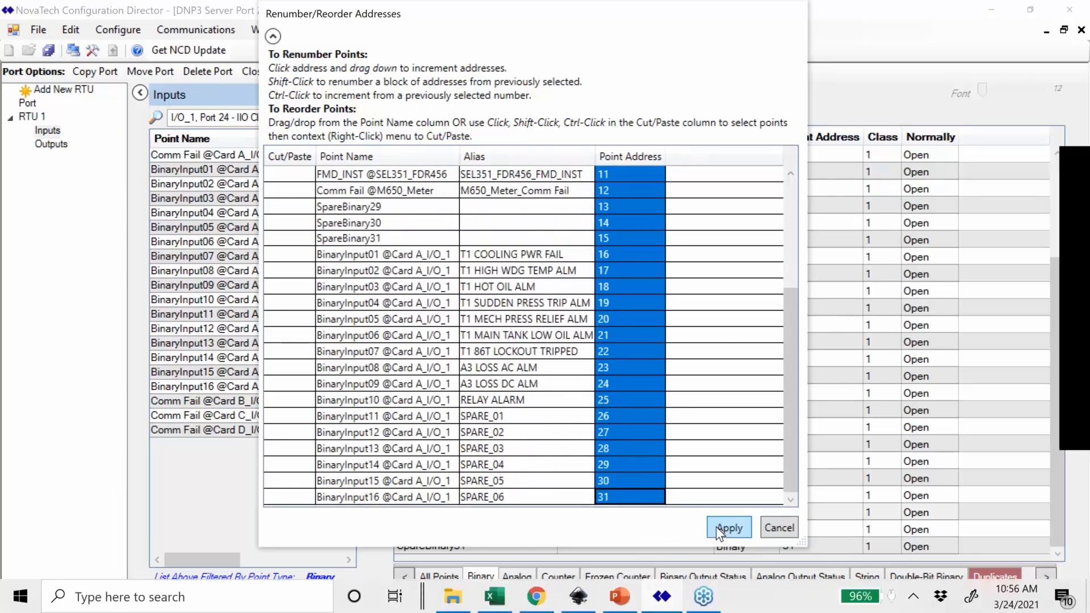
pyautogui.click(730, 528)
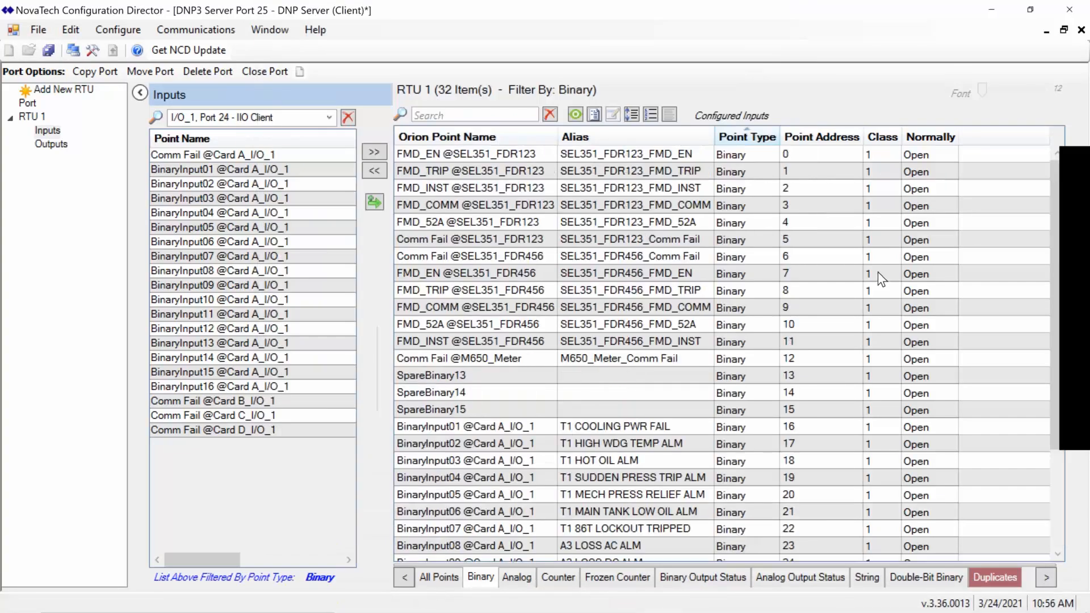
pyautogui.click(768, 440)
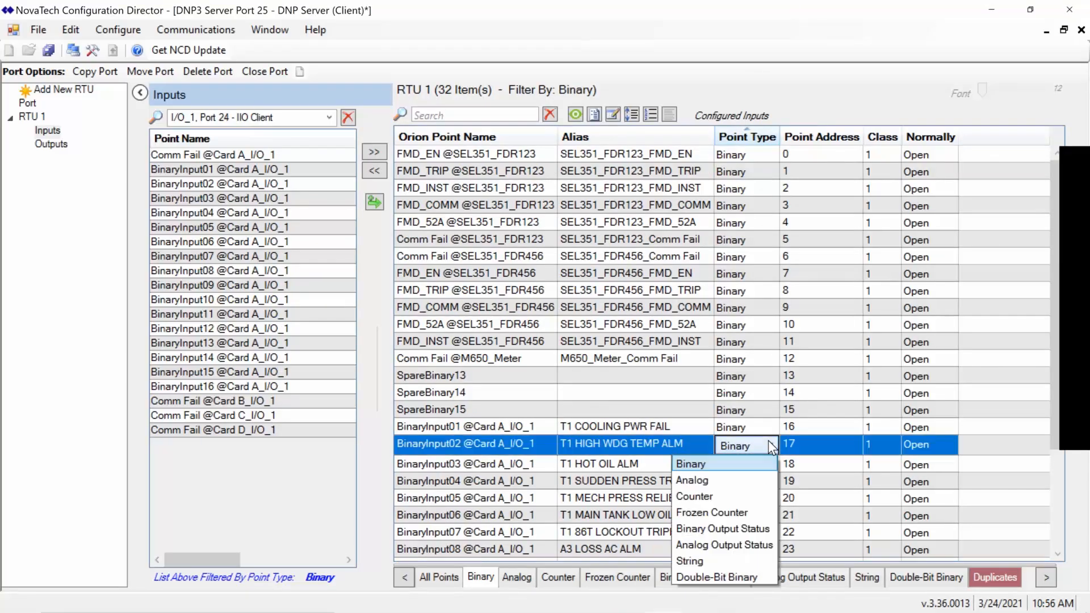
pyautogui.click(810, 421)
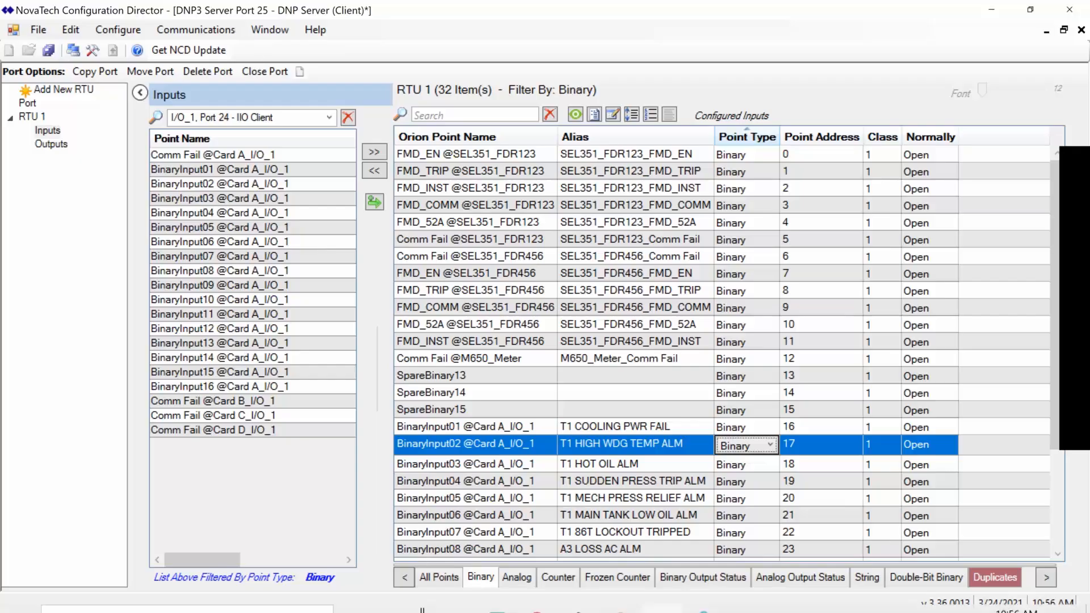
pyautogui.moveTo(497, 608)
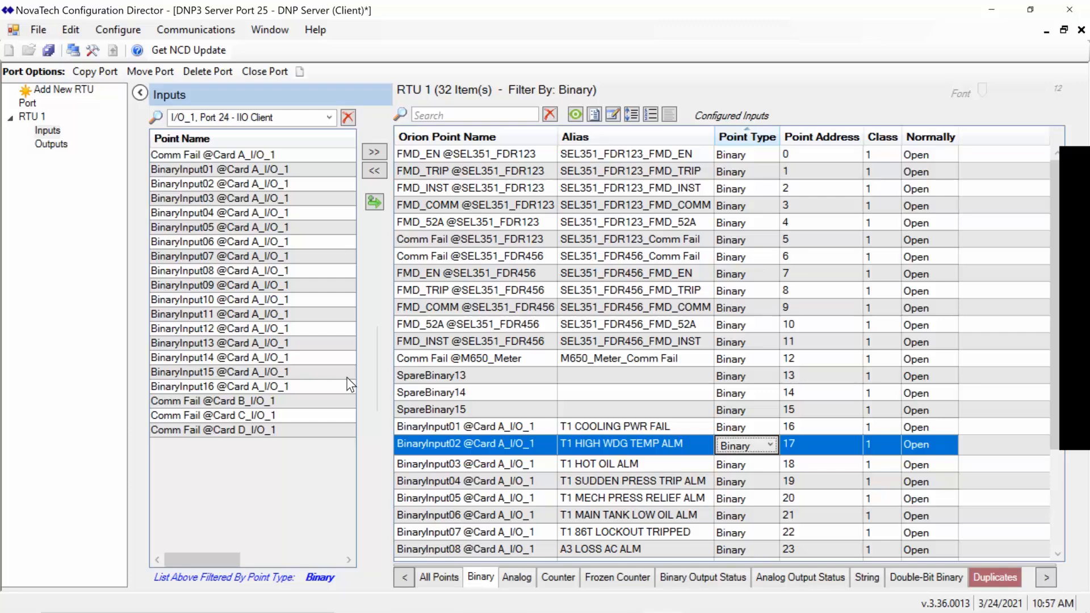
# Open the DNP server's port settings and set Max Connections to 3
pyautogui.click(34, 118)
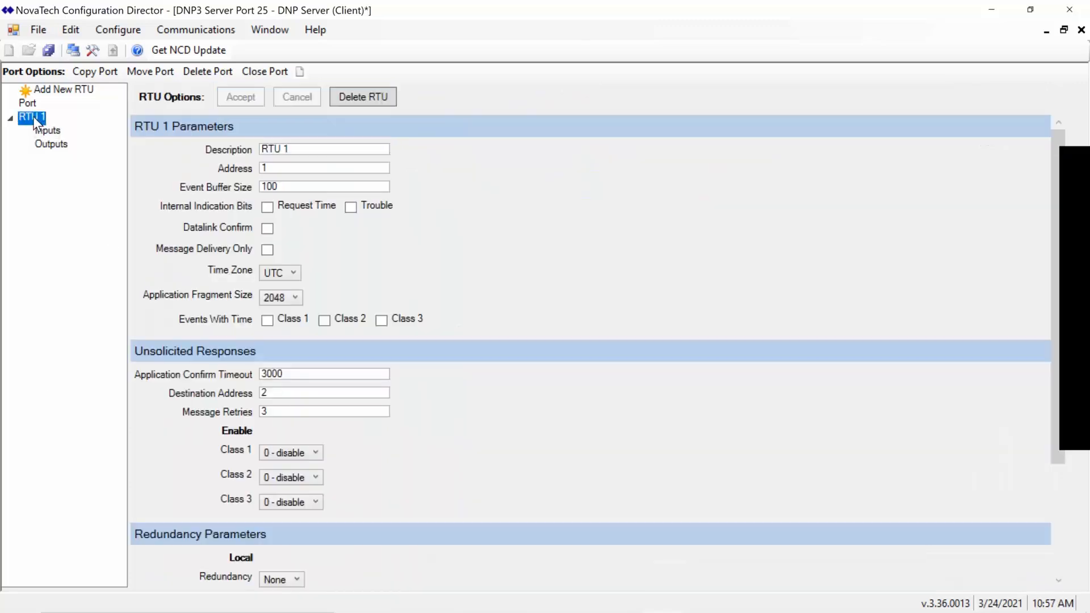
pyautogui.click(28, 104)
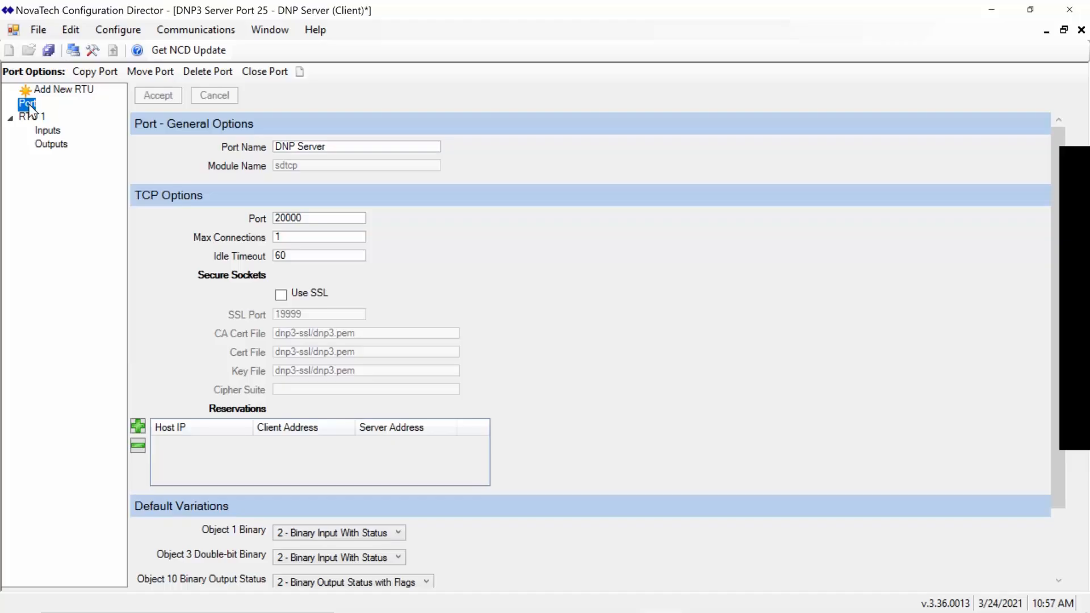
pyautogui.click(301, 237)
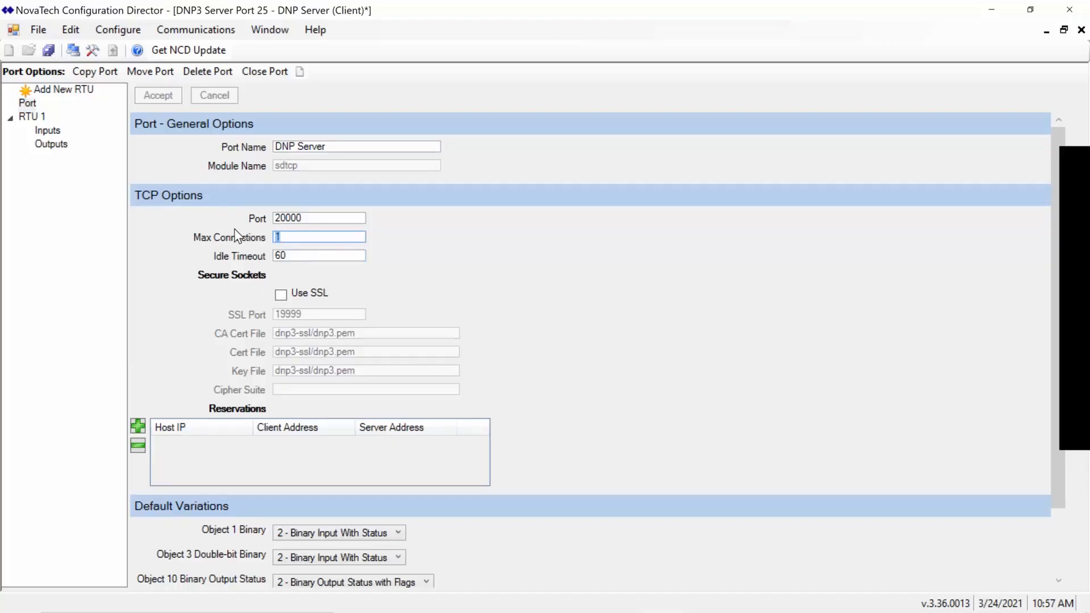
pyautogui.write('3')
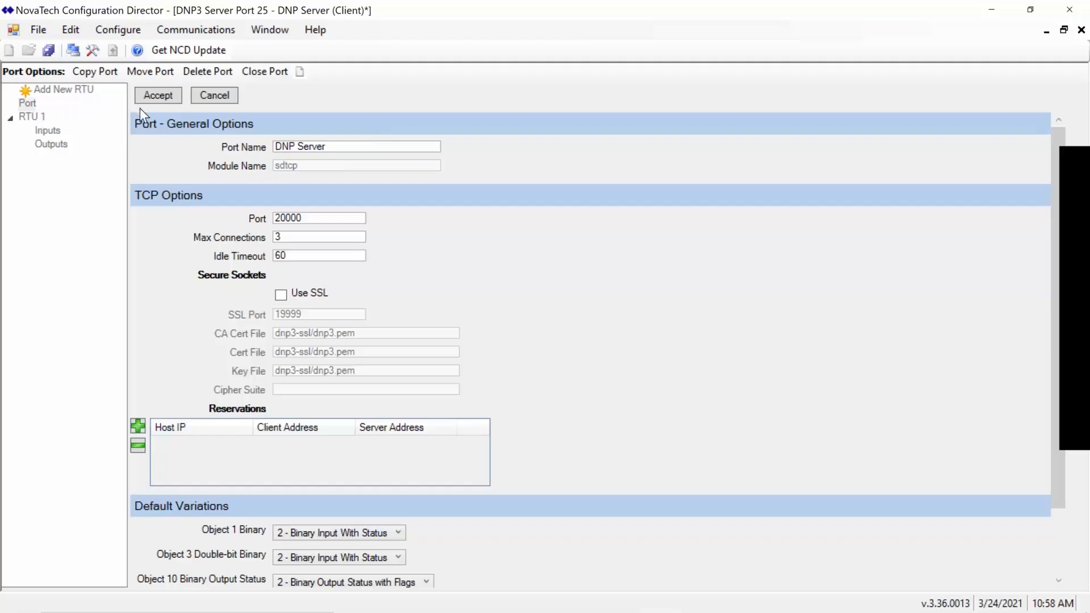
# Check the destination ports offered for copying the port, and discard the unsaved port settings
pyautogui.click(93, 72)
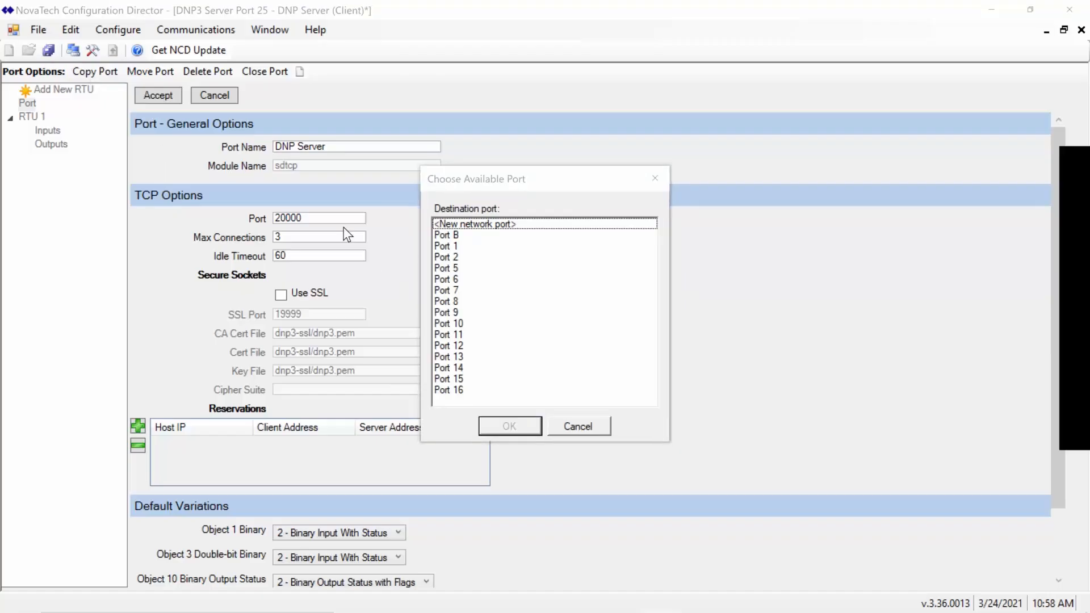
pyautogui.click(576, 436)
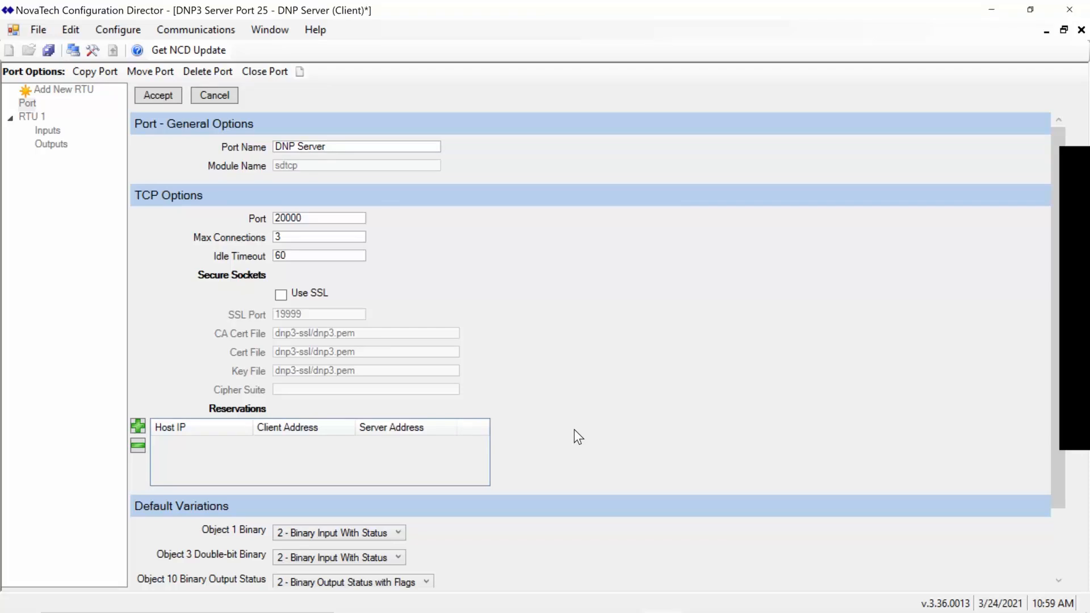
pyautogui.click(102, 35)
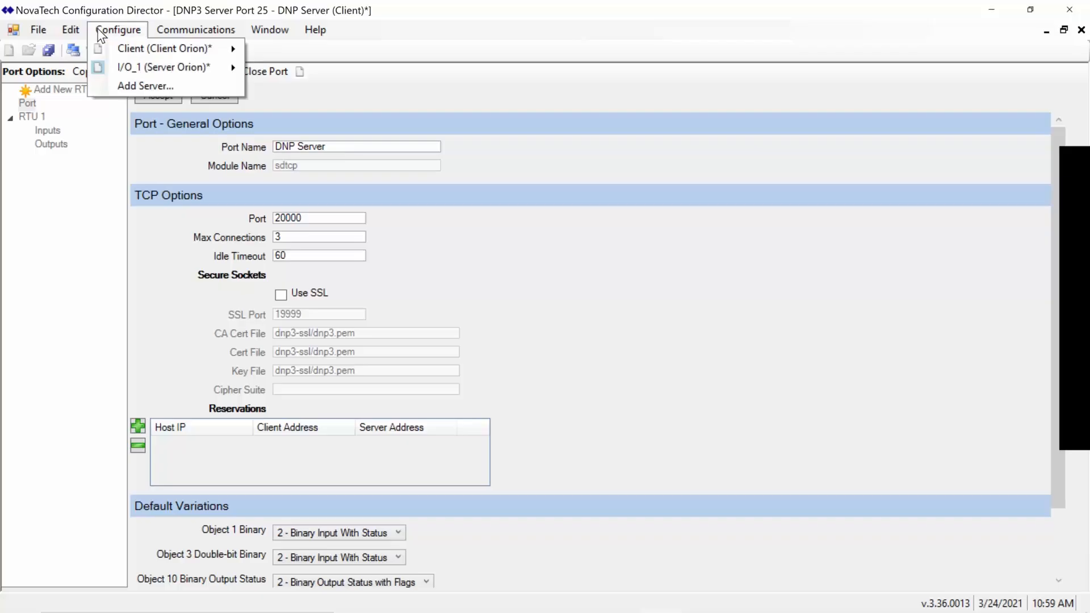
pyautogui.click(66, 160)
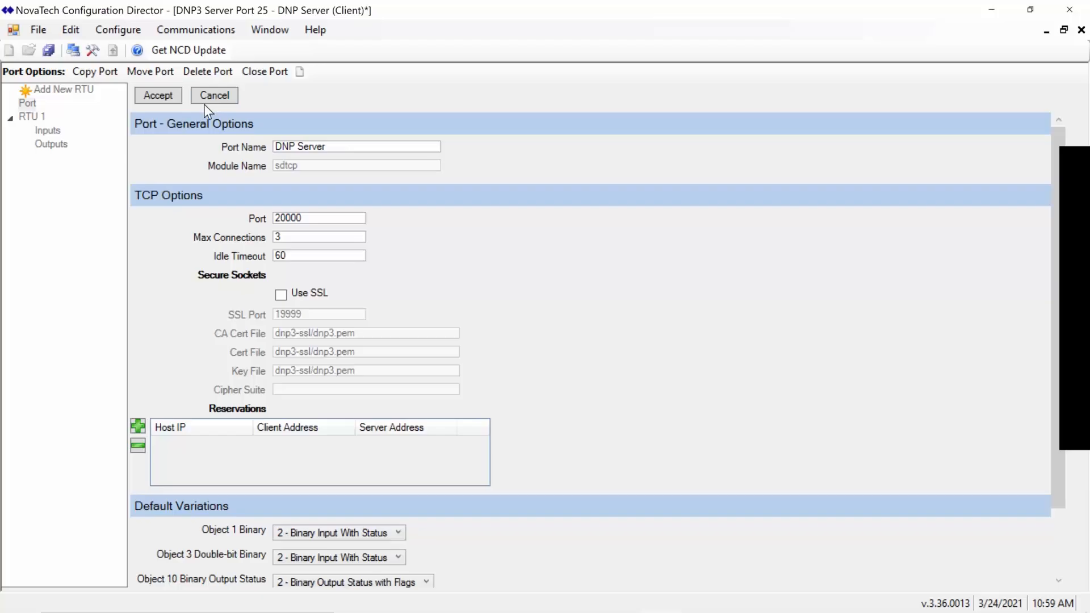
pyautogui.click(224, 94)
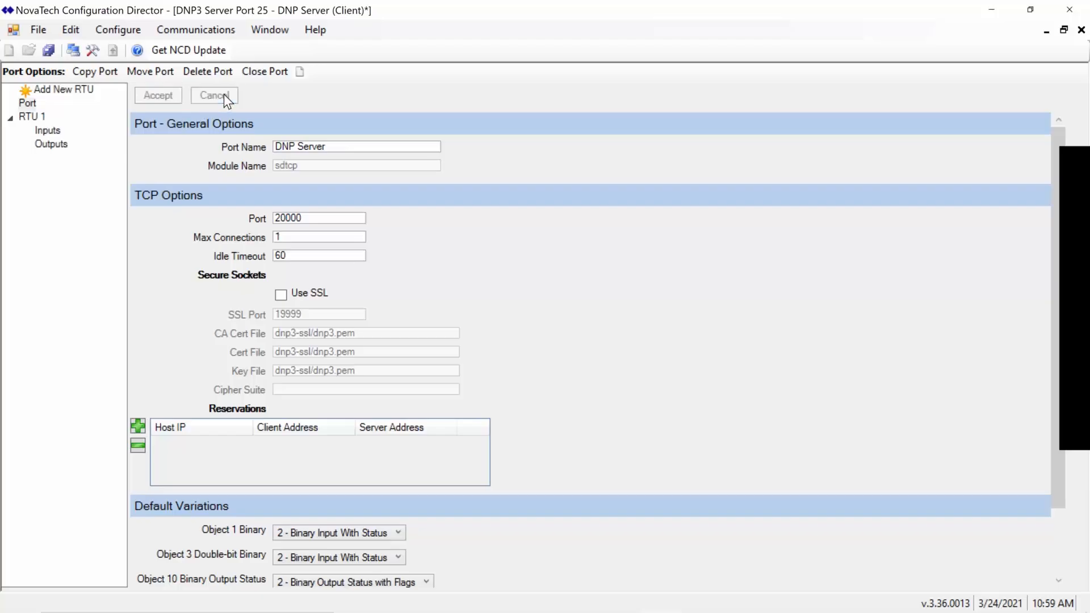
# Add LogicPak to the Client Orion and enable Logic Points Always Online in its general options
pyautogui.click(57, 130)
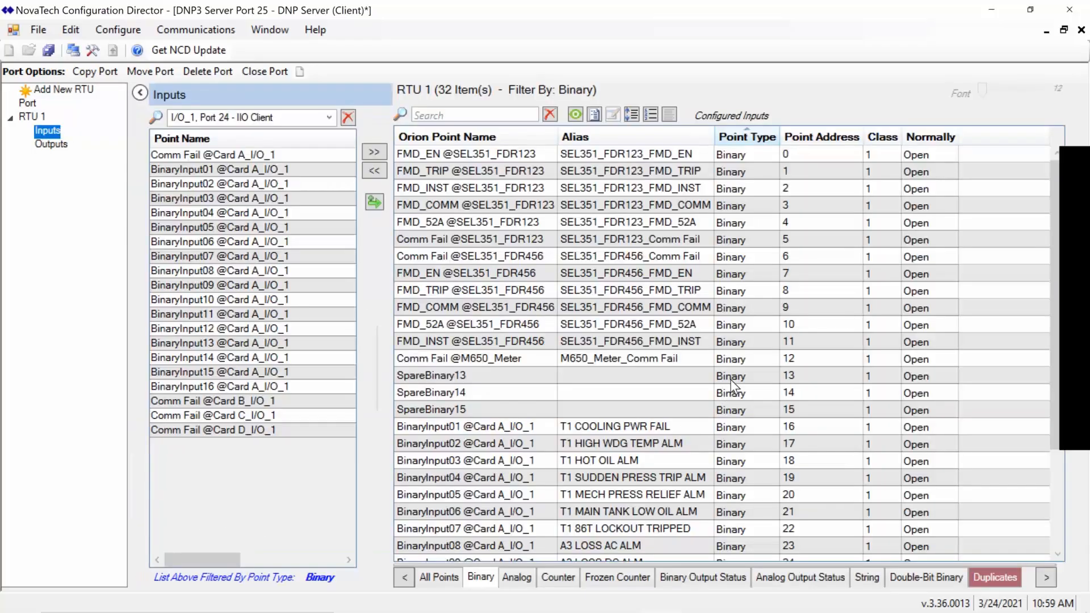
pyautogui.scroll(-3, 733, 386)
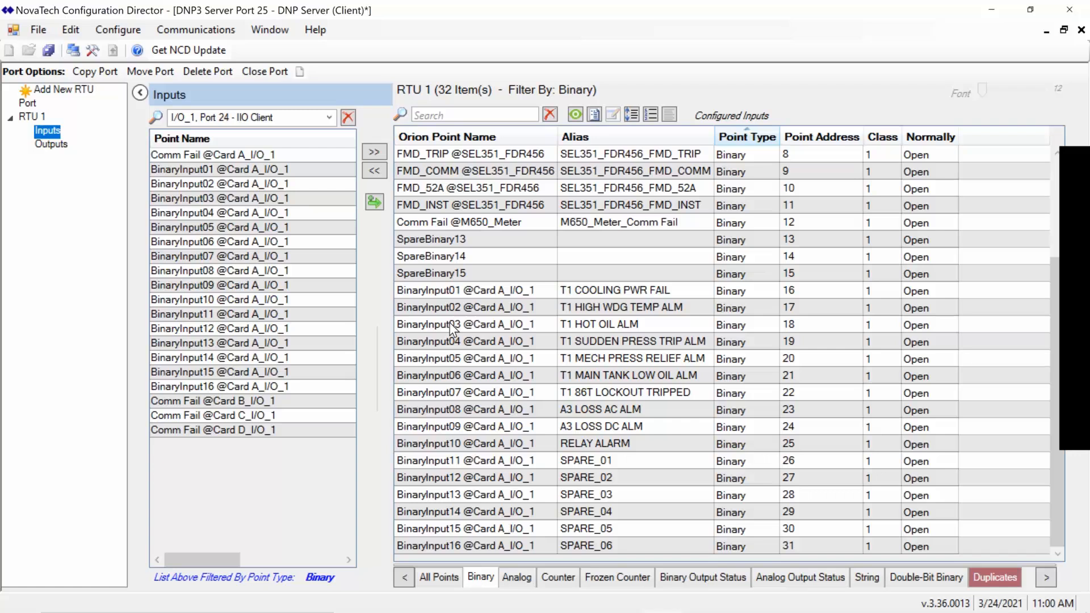
pyautogui.click(118, 29)
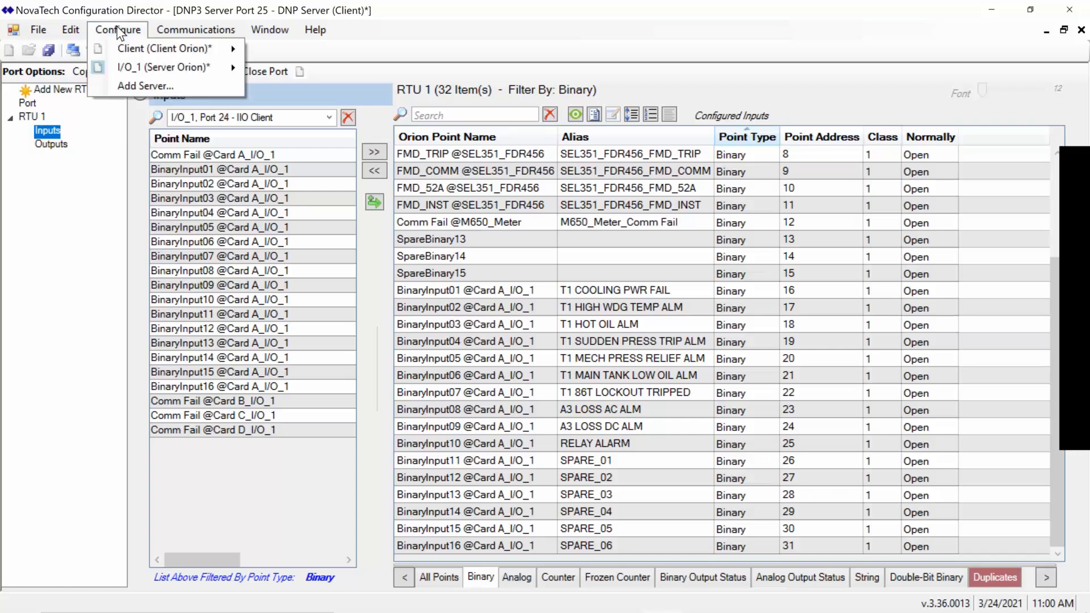
pyautogui.click(117, 26)
pyautogui.click(117, 25)
pyautogui.moveTo(136, 49)
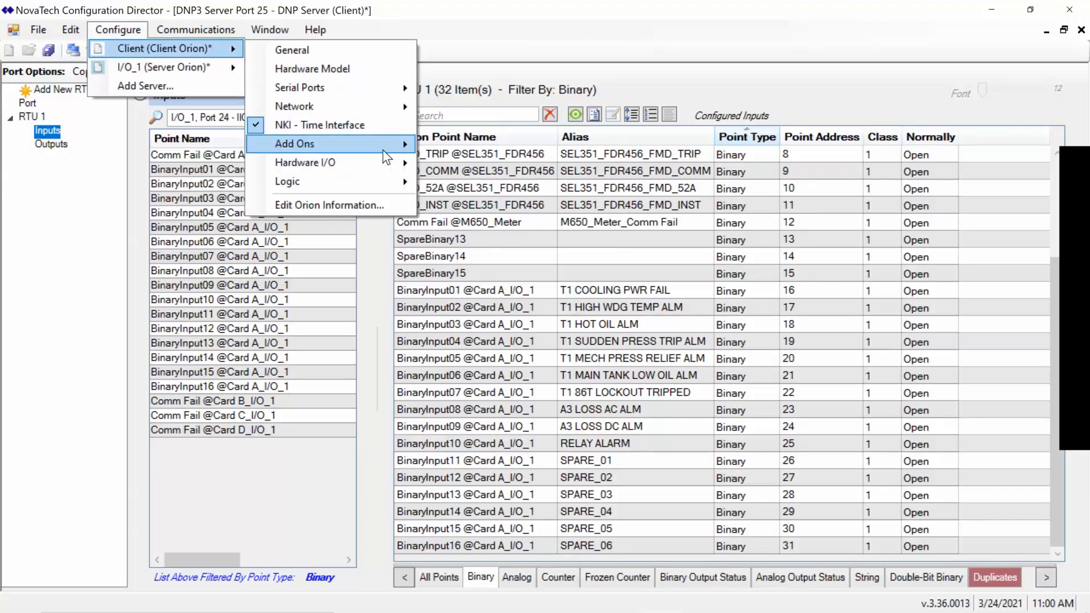
pyautogui.moveTo(367, 179)
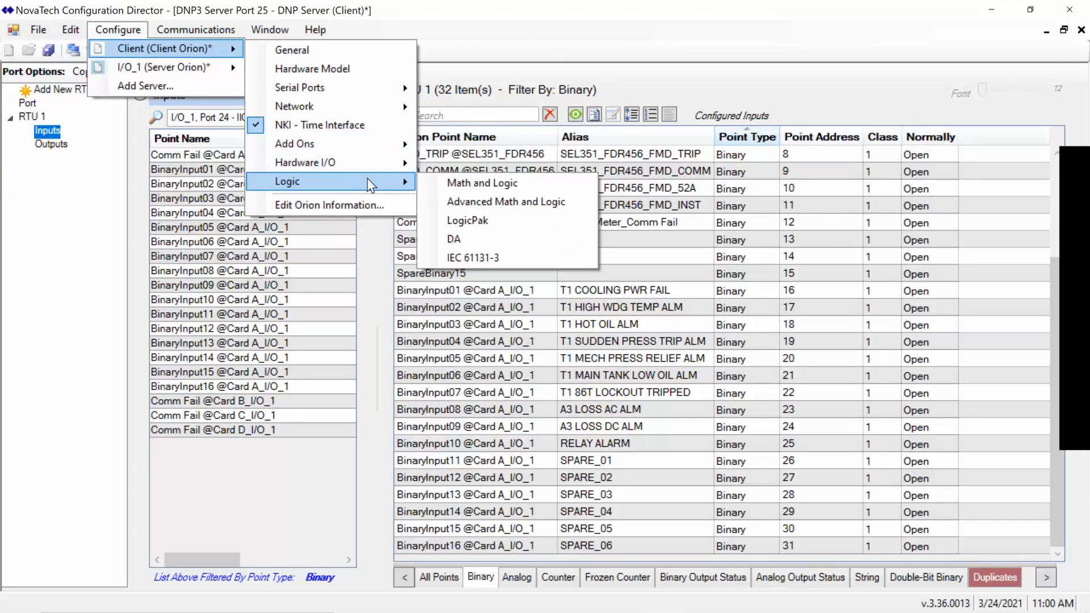
pyautogui.click(492, 219)
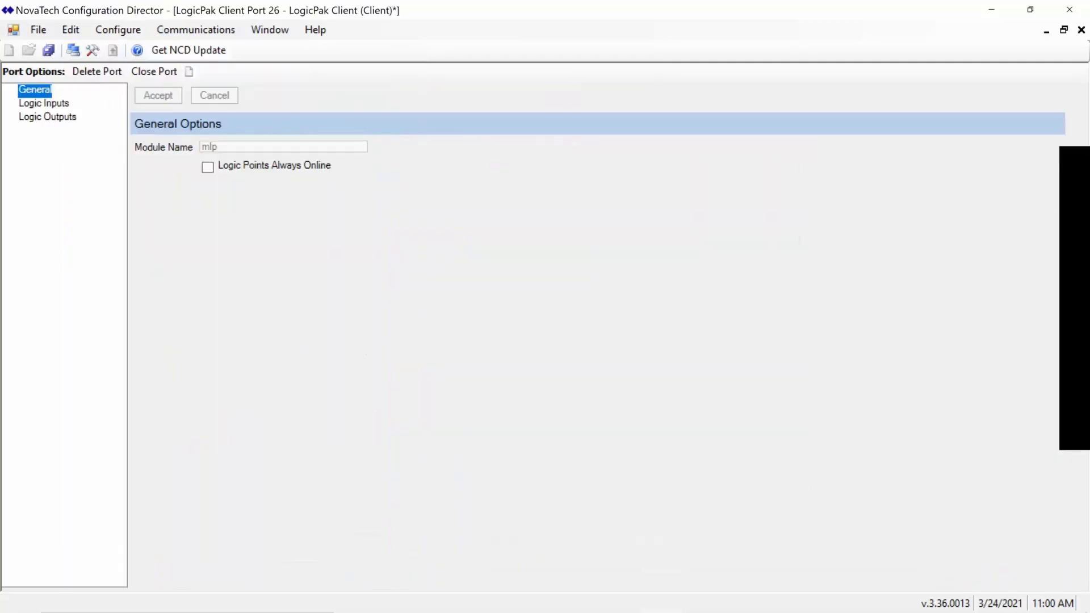
pyautogui.click(320, 175)
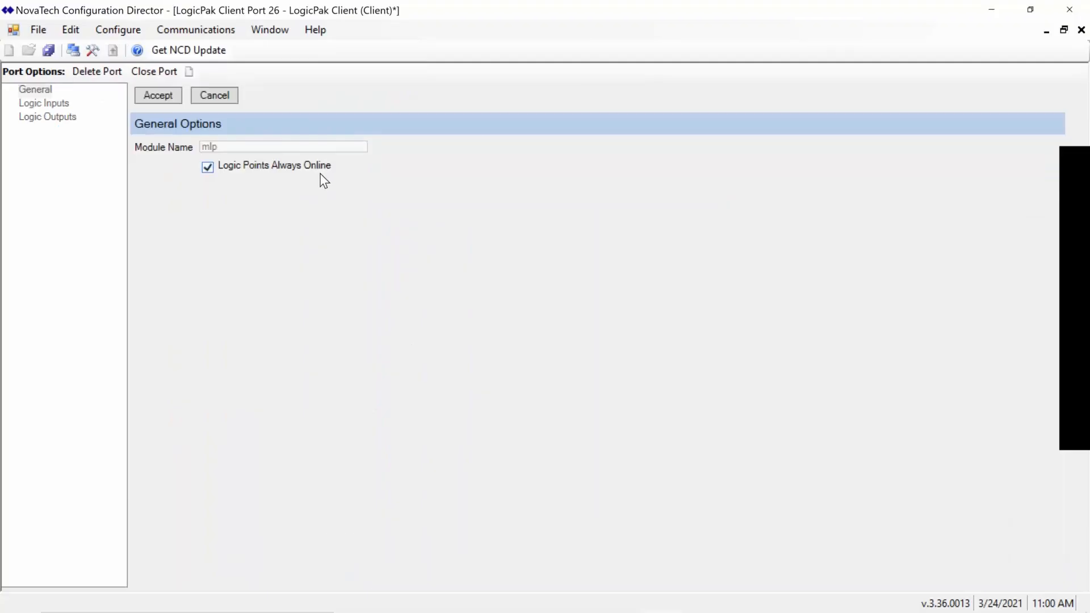
pyautogui.click(159, 97)
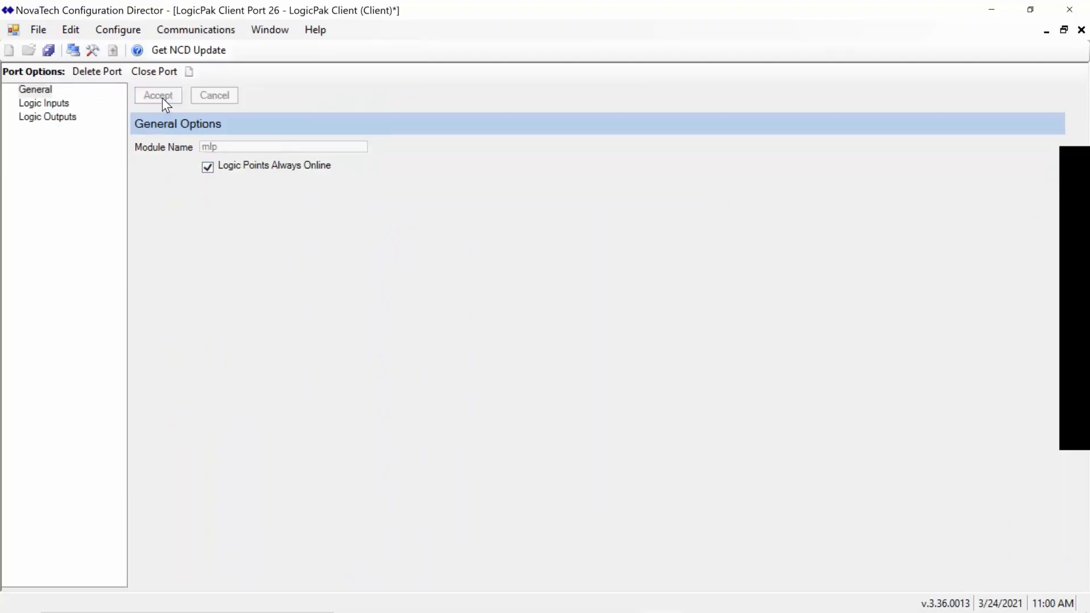
# Add an Or point to the LogicPak logic inputs and name it GENERAL_COMM_FAIL
pyautogui.click(50, 103)
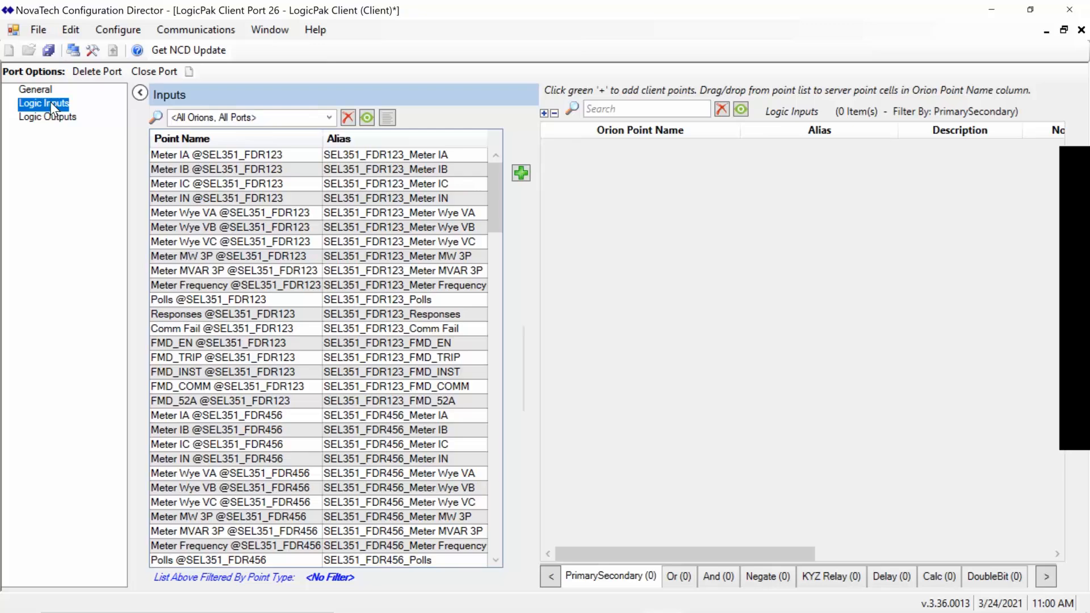
pyautogui.click(685, 577)
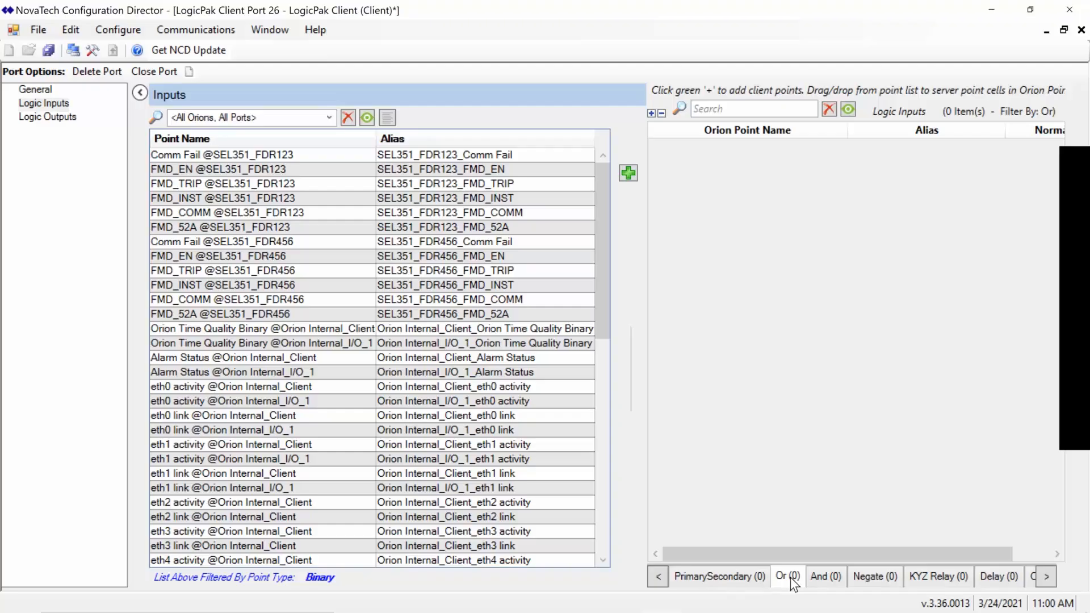
pyautogui.click(628, 174)
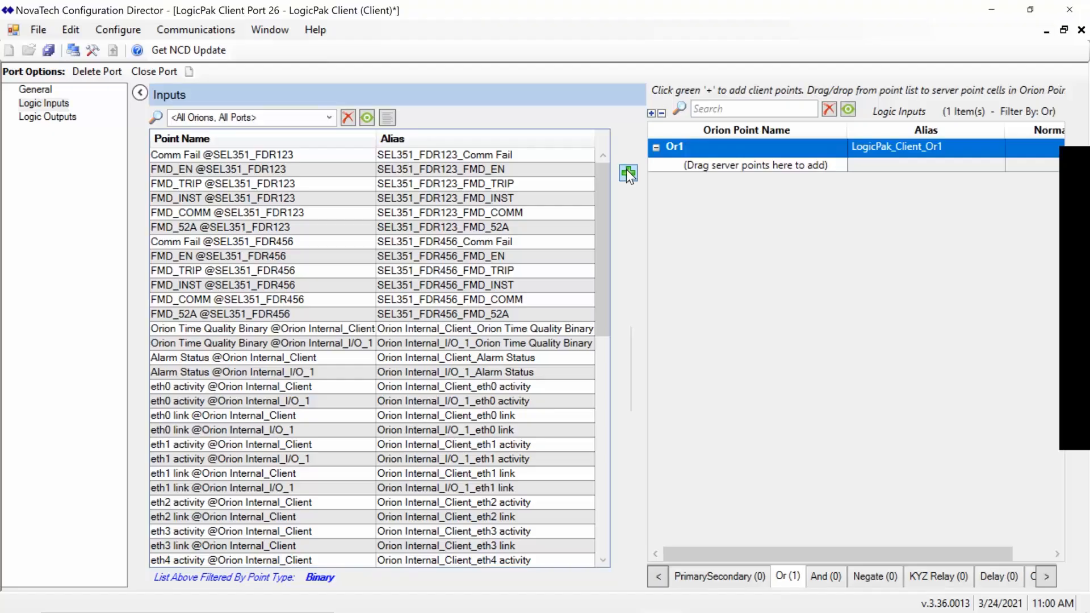
pyautogui.click(689, 148)
pyautogui.moveTo(702, 148); pyautogui.dragTo(636, 137)
pyautogui.write('GENERAL_COMM_FAIL')
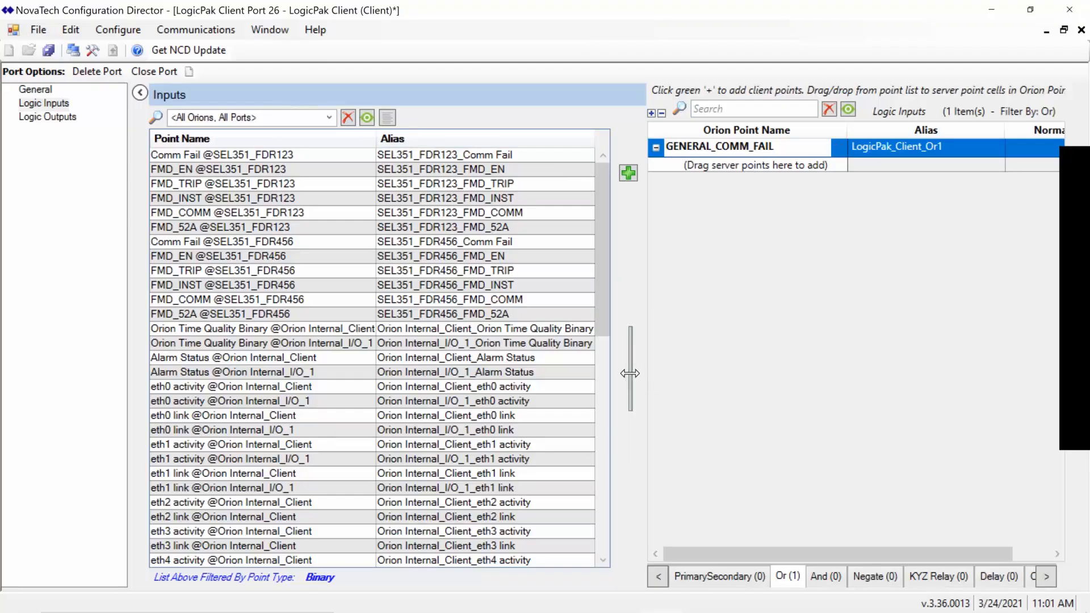
pyautogui.press('Return')
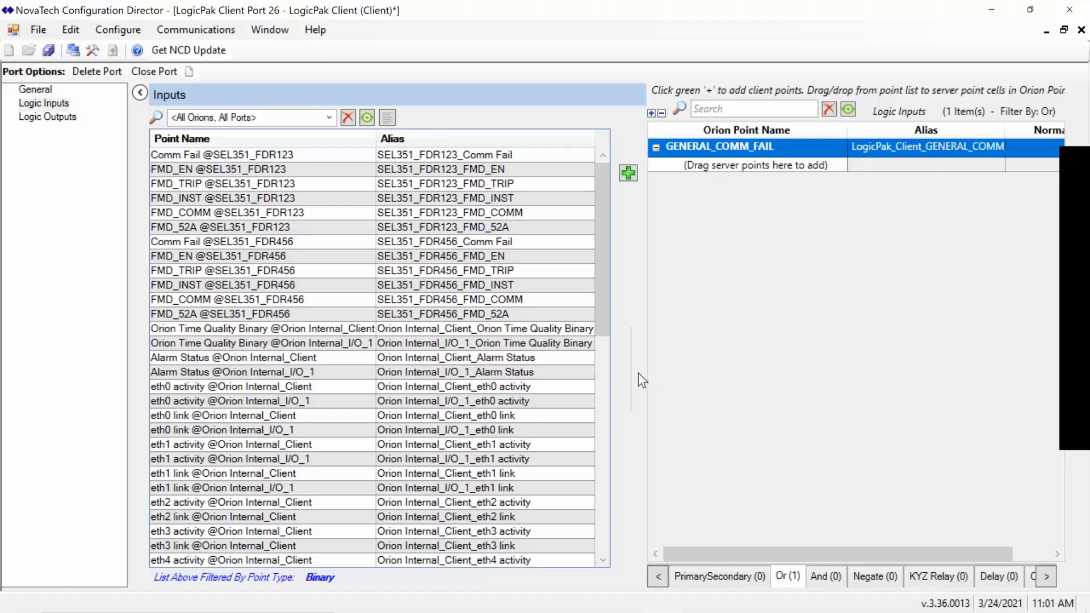
# Filter the input points by "comm" and add the Comm Fail points of SEL351_FDR123, SEL351_FDR456, Cards A to D and I/O_1 to GENERAL_COMM_FAIL
pyautogui.moveTo(630, 373); pyautogui.dragTo(520, 368)
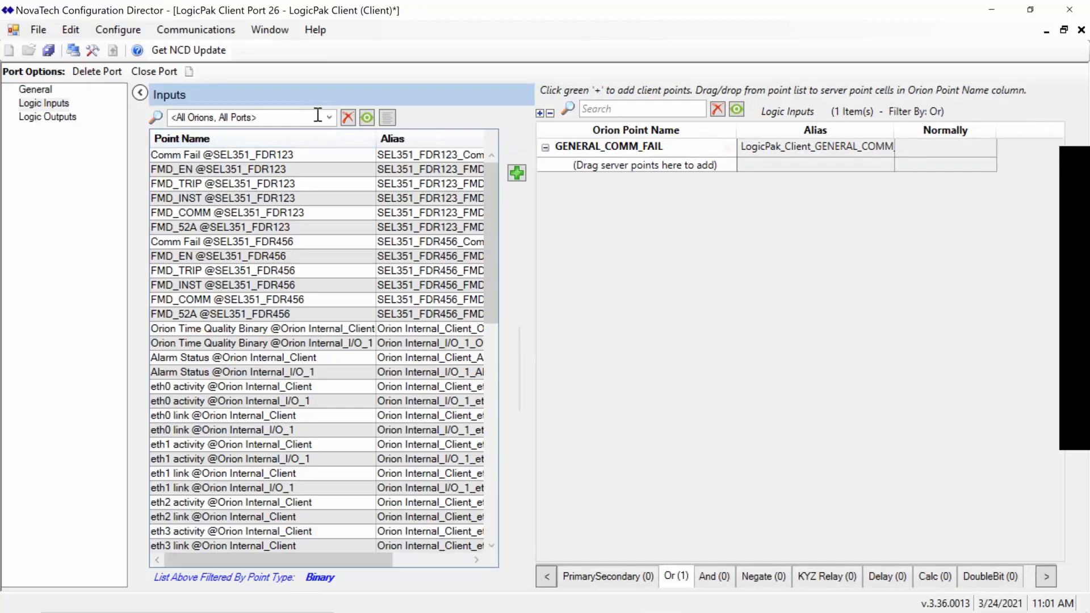
pyautogui.click(291, 117)
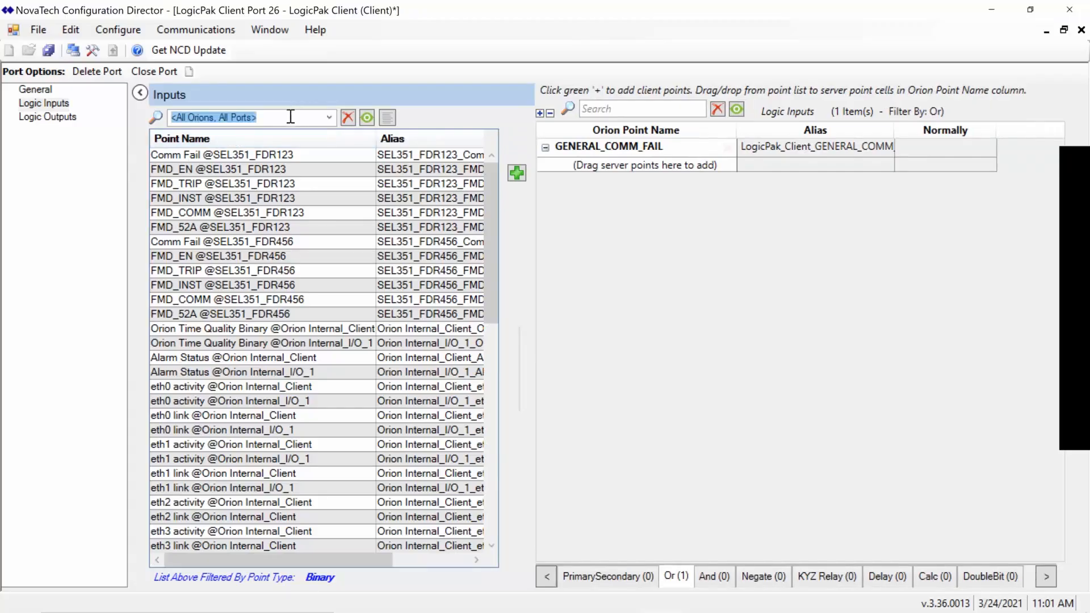
pyautogui.write('comm')
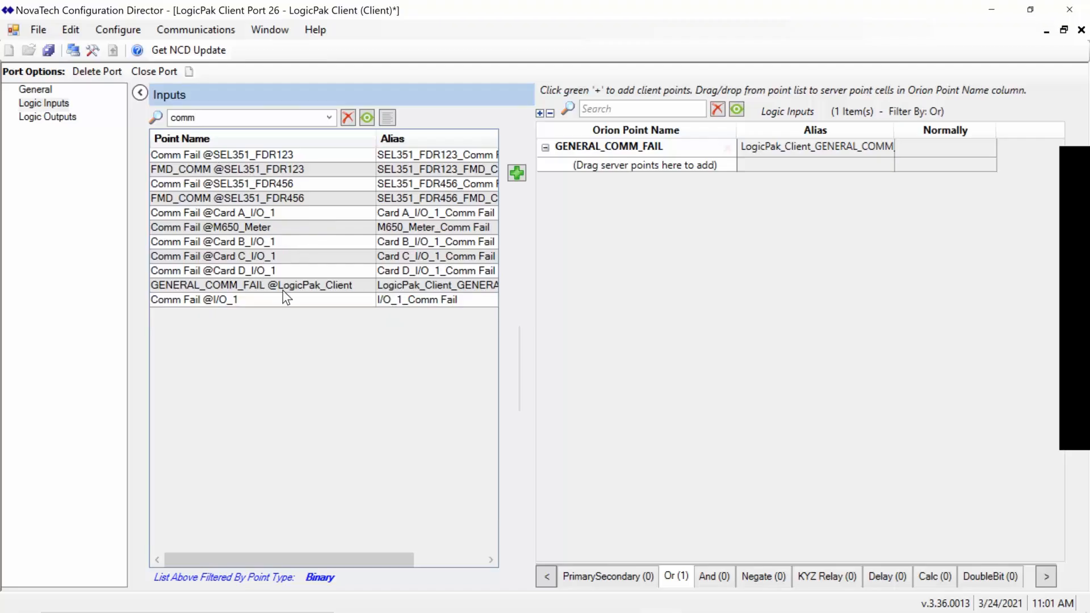
pyautogui.click(246, 156)
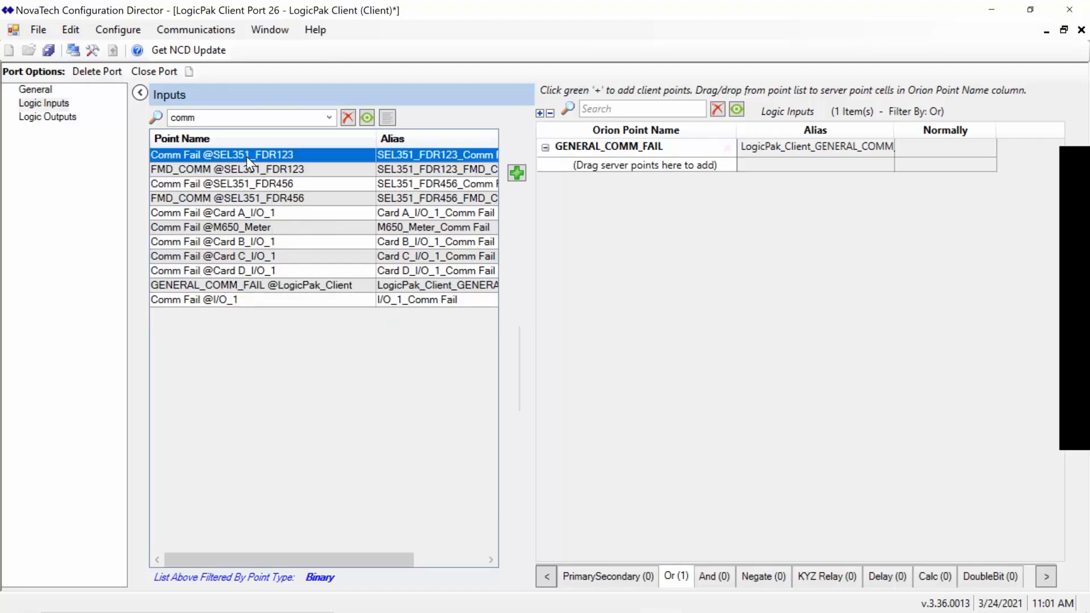
pyautogui.keyDown('ctrl'); pyautogui.click(236, 186); pyautogui.keyUp('ctrl')
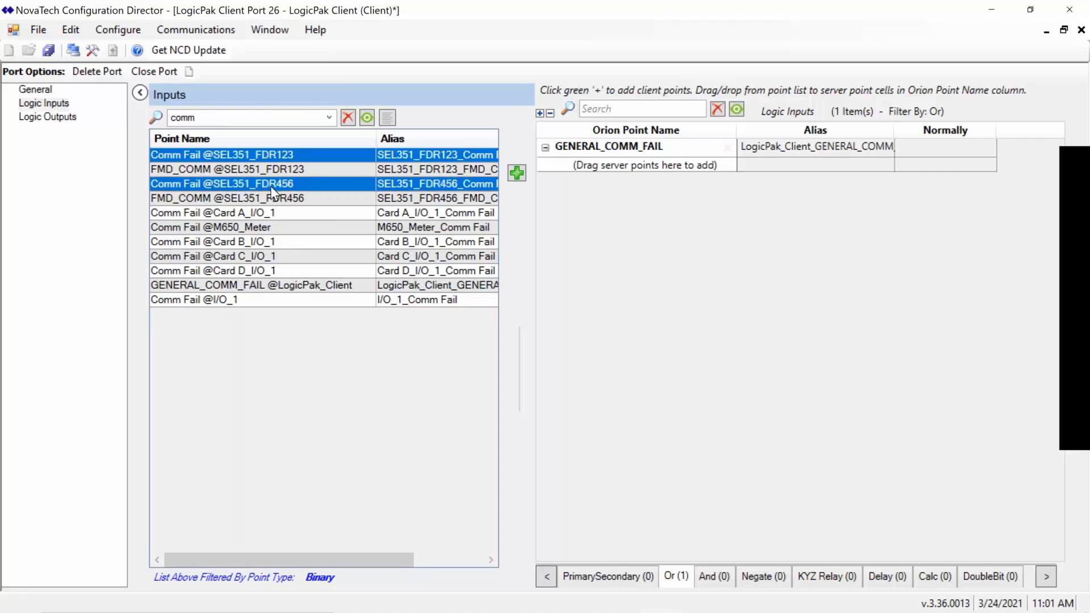
pyautogui.keyDown('ctrl'); pyautogui.click(213, 212); pyautogui.keyUp('ctrl')
pyautogui.keyDown('ctrl'); pyautogui.click(188, 243); pyautogui.keyUp('ctrl')
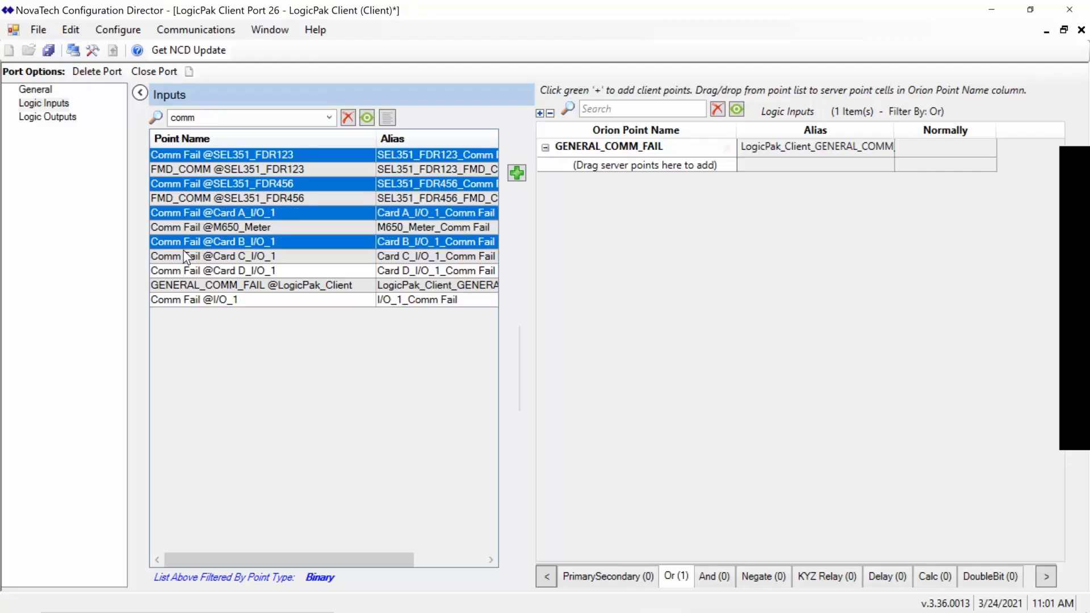
pyautogui.keyDown('ctrl'); pyautogui.click(182, 271); pyautogui.keyUp('ctrl')
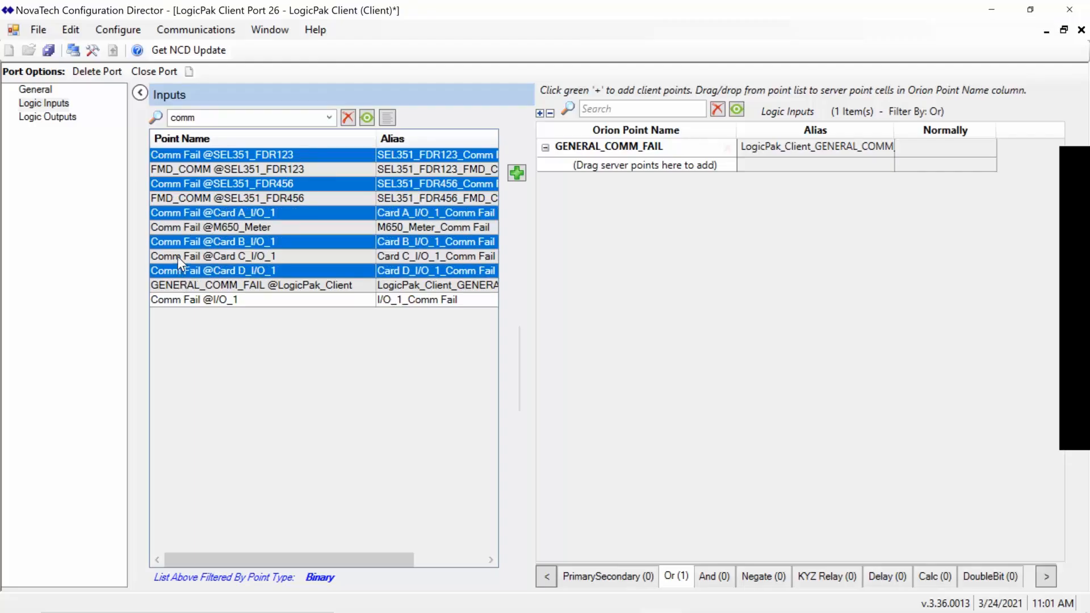
pyautogui.keyDown('ctrl'); pyautogui.click(177, 257); pyautogui.keyUp('ctrl')
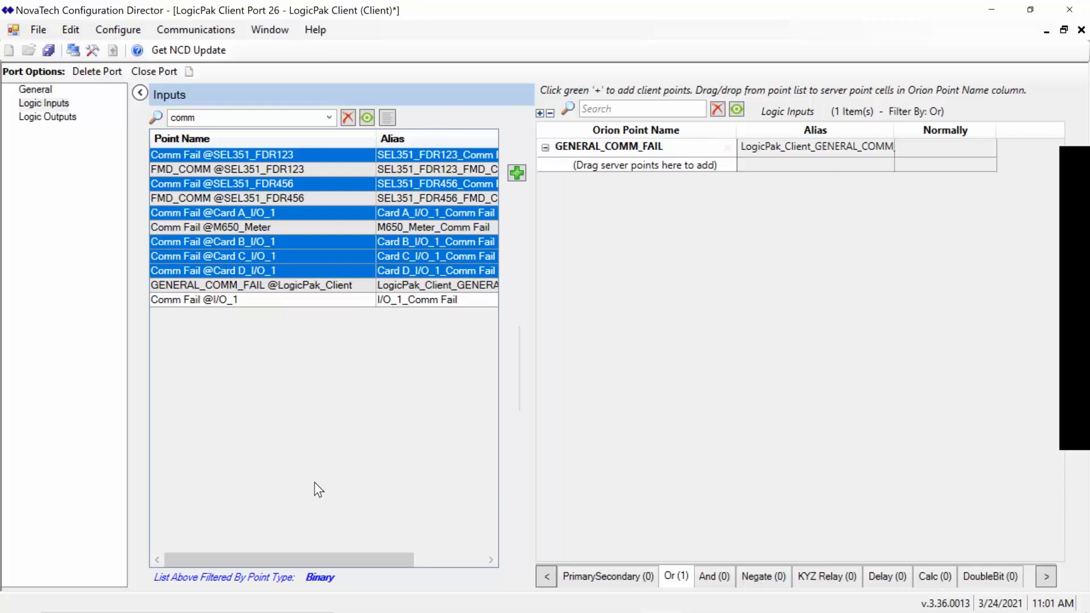
pyautogui.keyDown('ctrl'); pyautogui.click(191, 302); pyautogui.keyUp('ctrl')
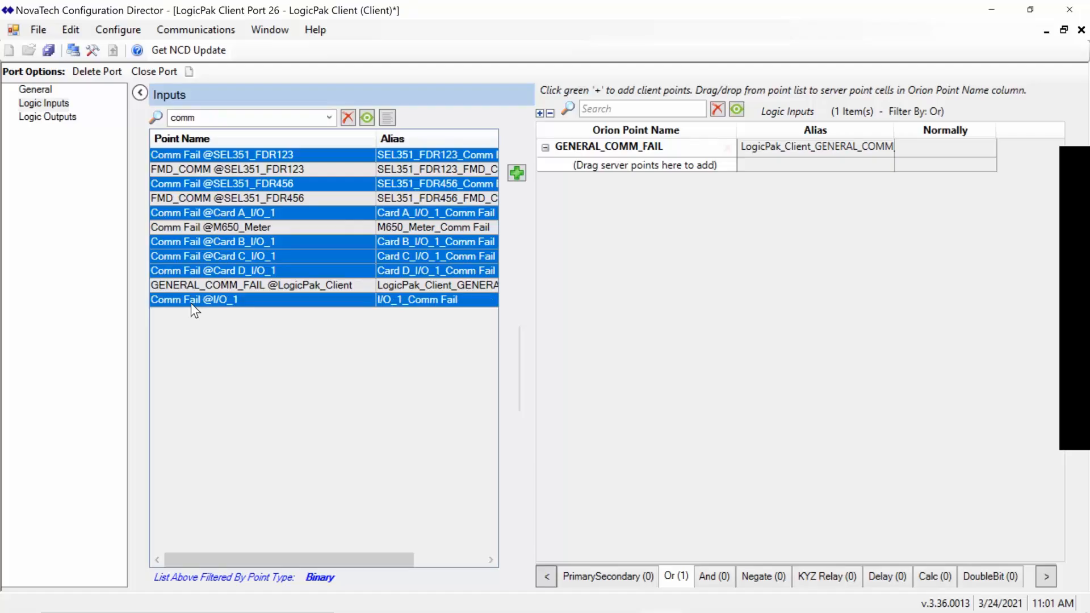
pyautogui.moveTo(172, 241); pyautogui.dragTo(628, 165)
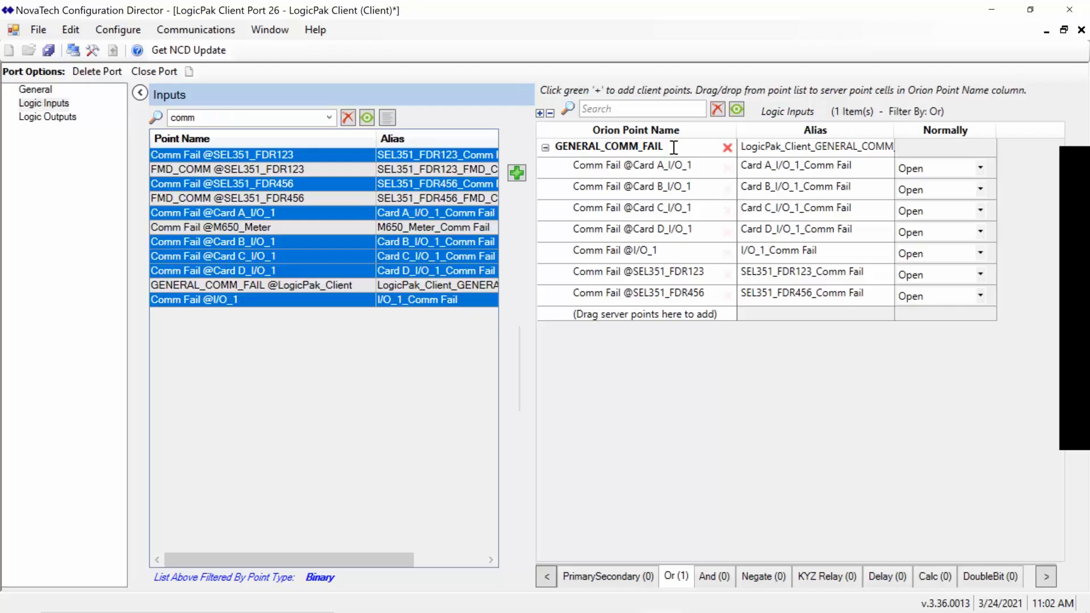
# Add an And point to the LogicPak logic inputs and name it GENERAL_XFMR_ALM
pyautogui.click(719, 578)
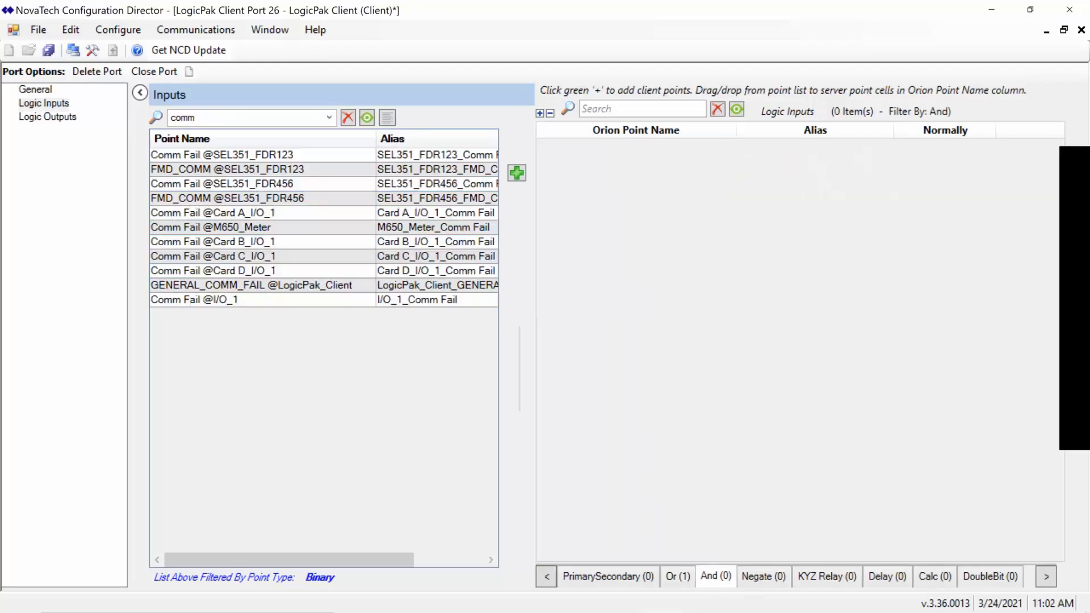
pyautogui.click(517, 172)
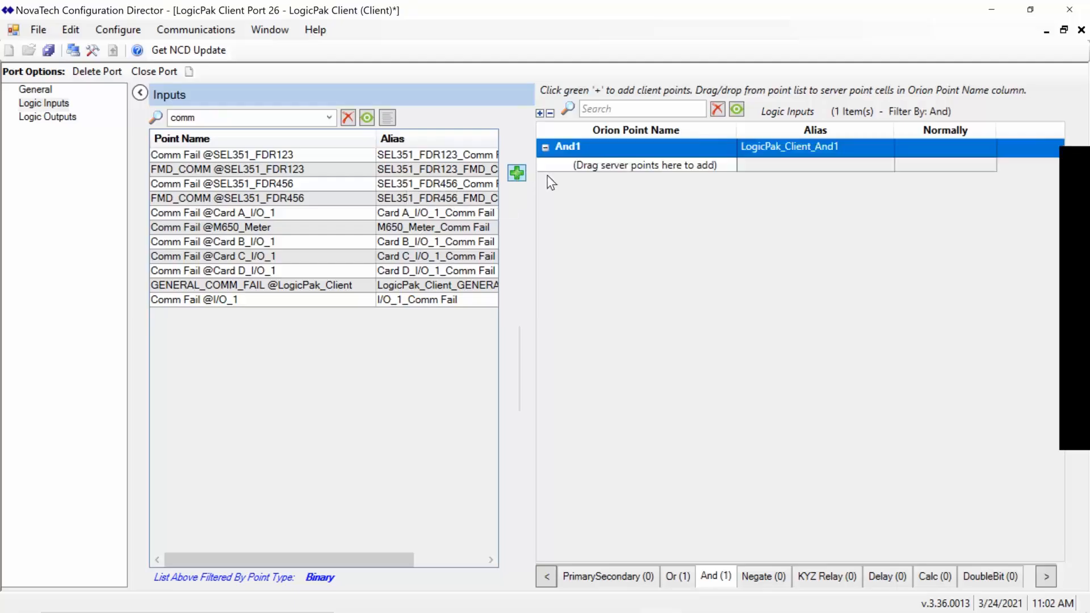
pyautogui.click(588, 146)
pyautogui.press('BackSpace')
pyautogui.press('BackSpace')
pyautogui.press('BackSpace')
pyautogui.press('BackSpace')
pyautogui.write('GENERAL_XFMR_ALM')
pyautogui.press('BackSpace')
pyautogui.write('M')
pyautogui.press('Return')
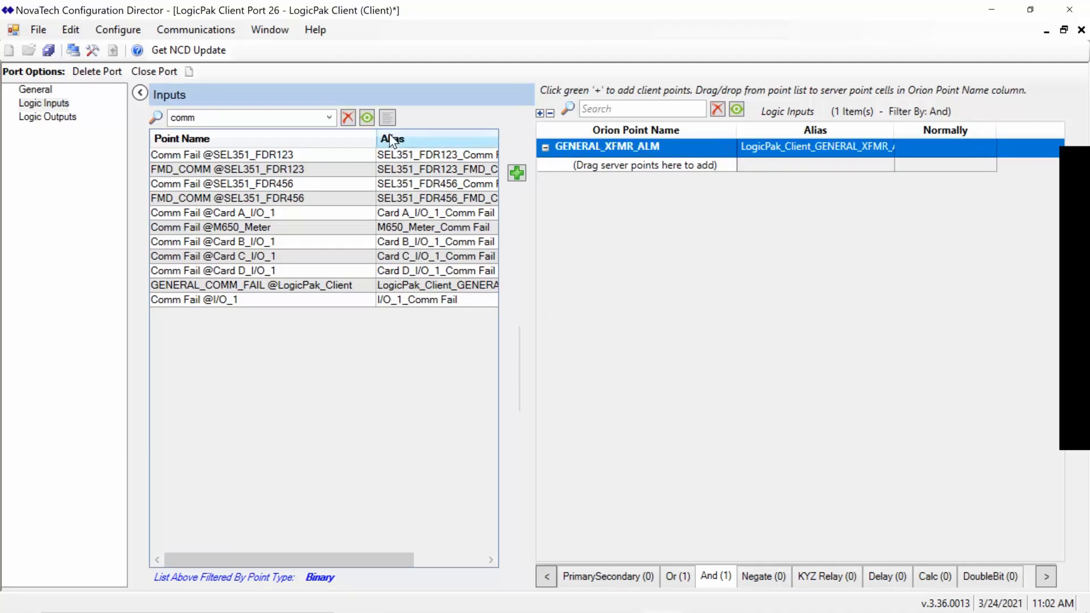
# Filter the source points to <I/O_1, All Ports> and add BinaryInput01 through BinaryInput07 of Card A to GENERAL_XFMR_ALM
pyautogui.click(329, 118)
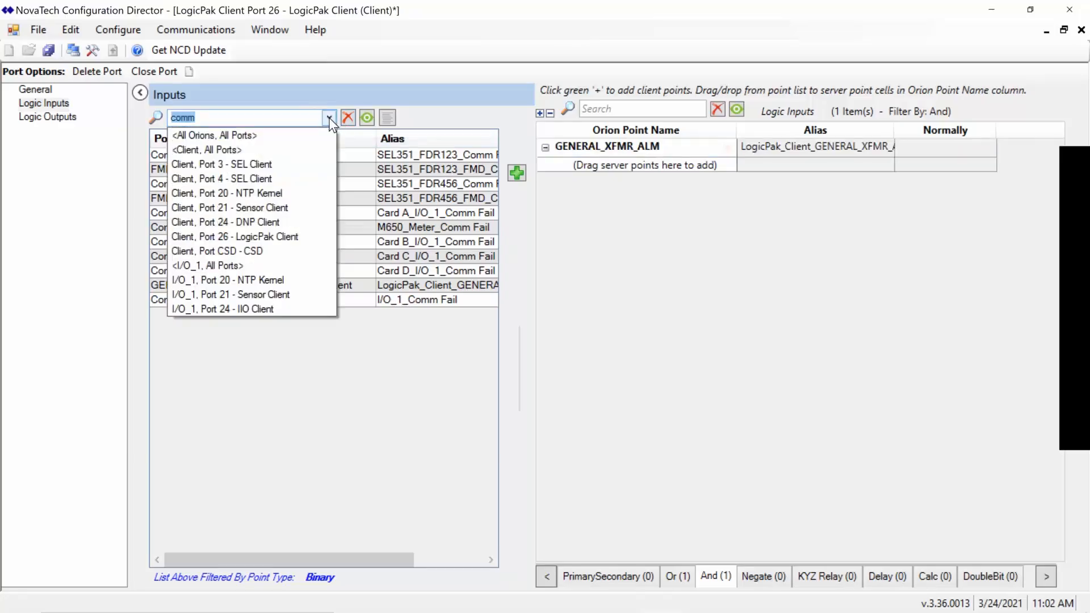
pyautogui.click(234, 265)
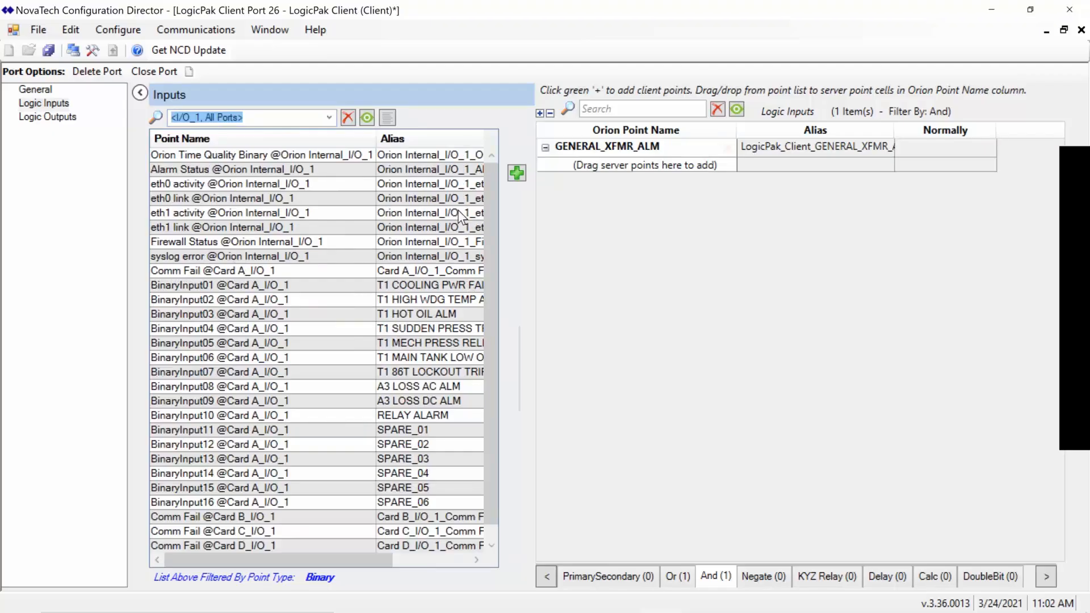
pyautogui.moveTo(302, 285); pyautogui.dragTo(282, 366)
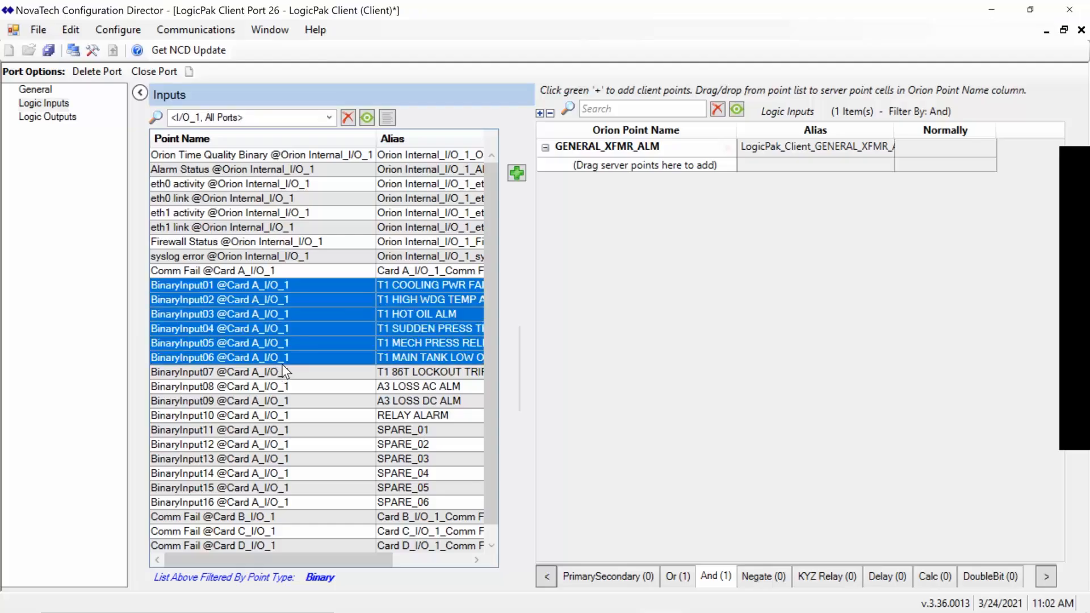
pyautogui.keyDown('shift'); pyautogui.click(278, 375); pyautogui.keyUp('shift')
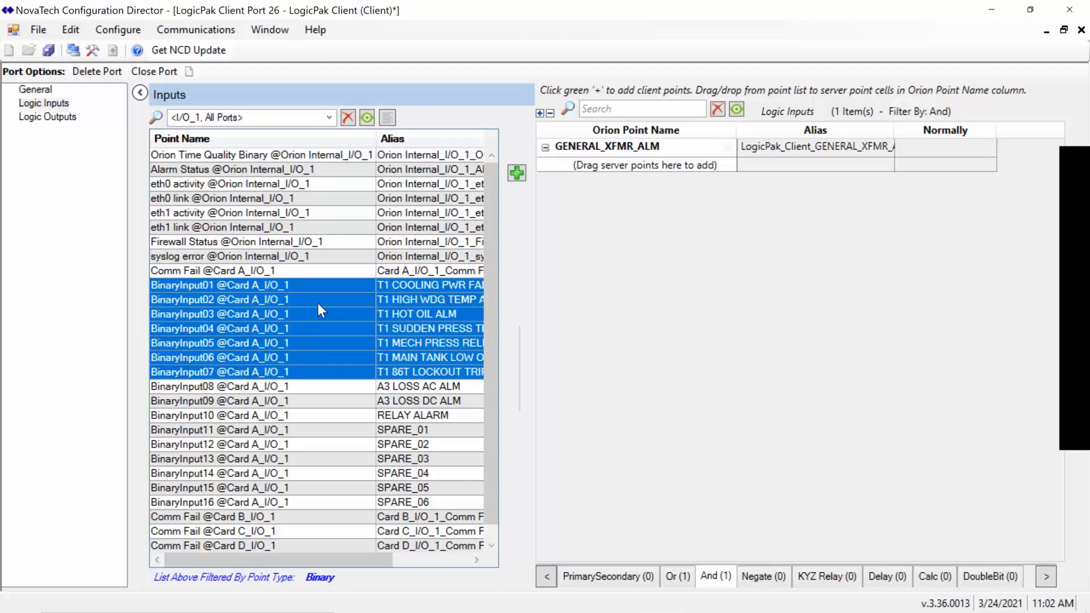
pyautogui.moveTo(319, 305); pyautogui.dragTo(643, 165)
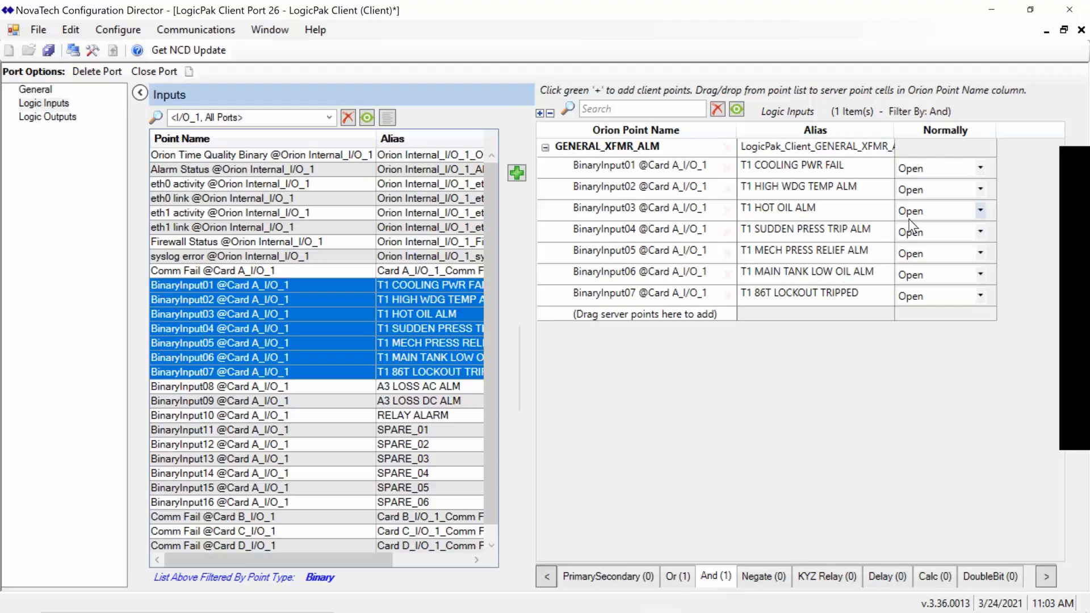
# Set the normal state of T1 HOT OIL ALM and T1 MECH PRESS RELIEF ALM to Closed
pyautogui.click(922, 214)
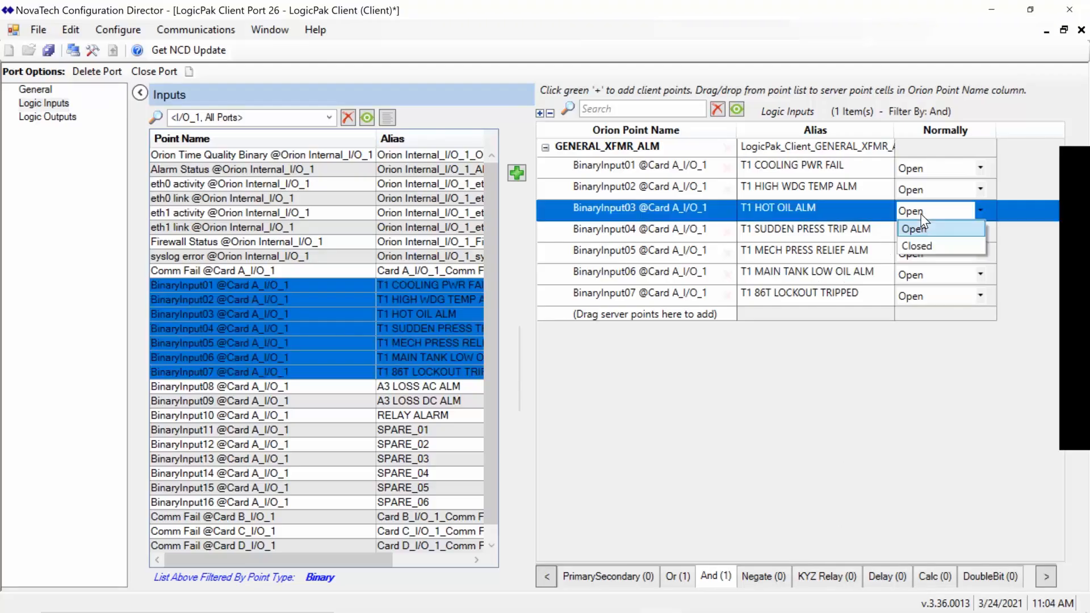
pyautogui.click(918, 243)
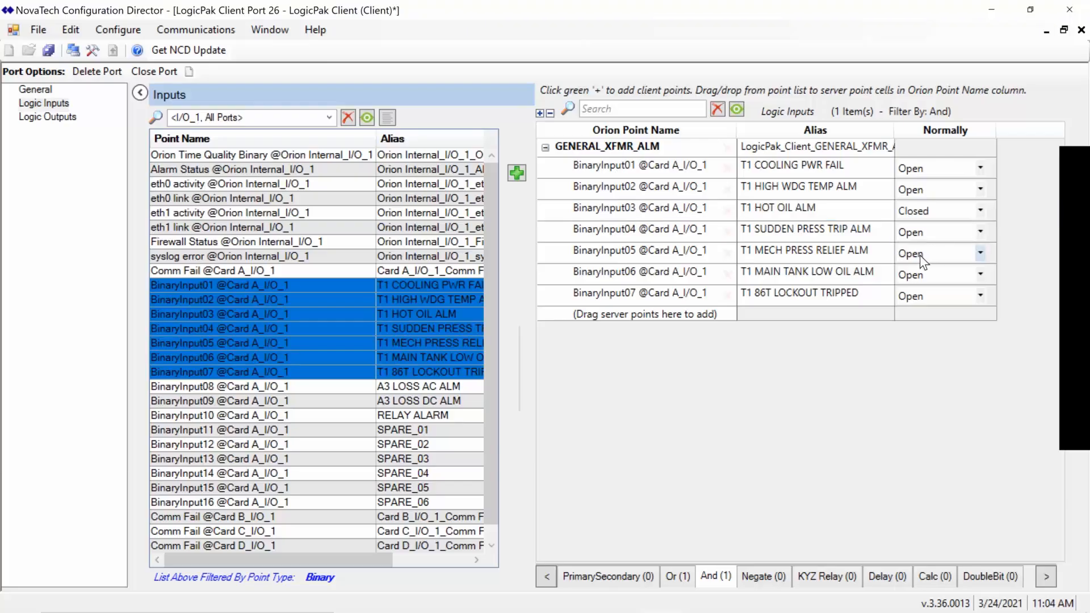
pyautogui.click(919, 255)
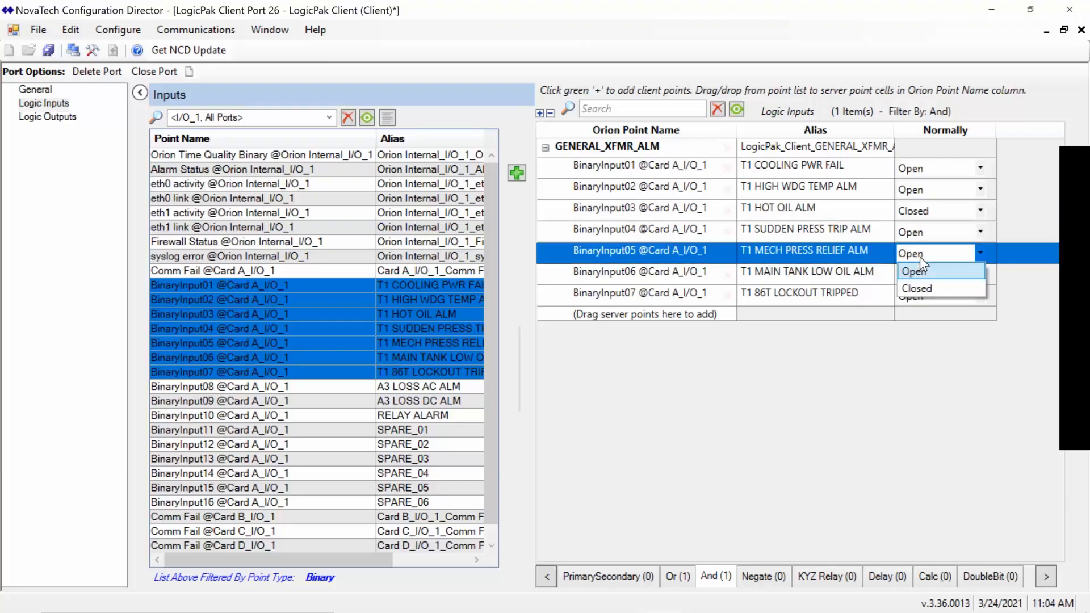
pyautogui.click(919, 289)
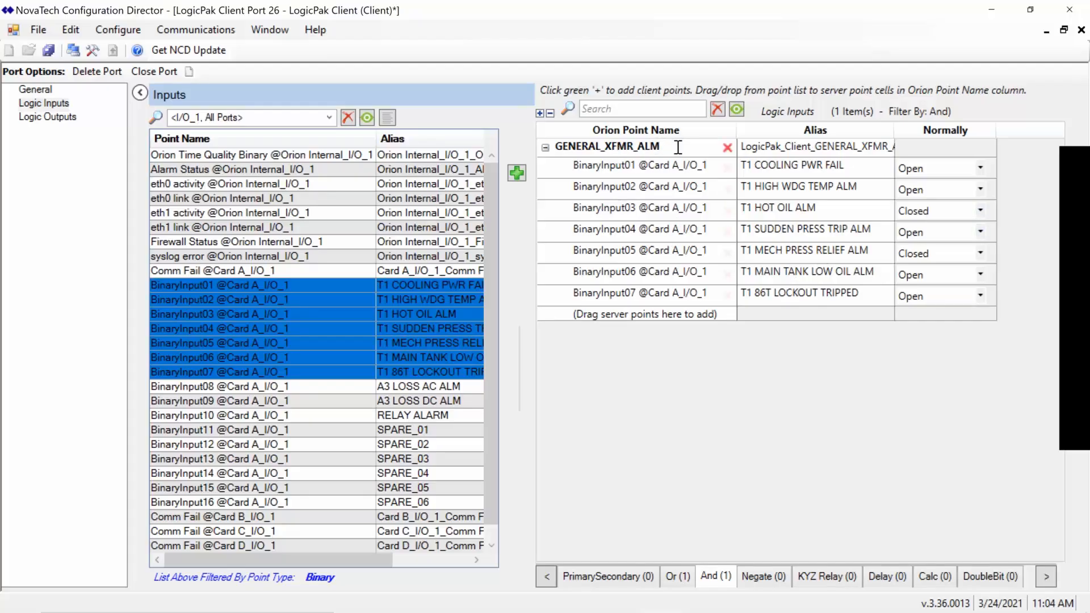
# Create and save a calculation named Add3 with the formula PHA + PHB + PHC in the Calc points' calculator
pyautogui.click(937, 576)
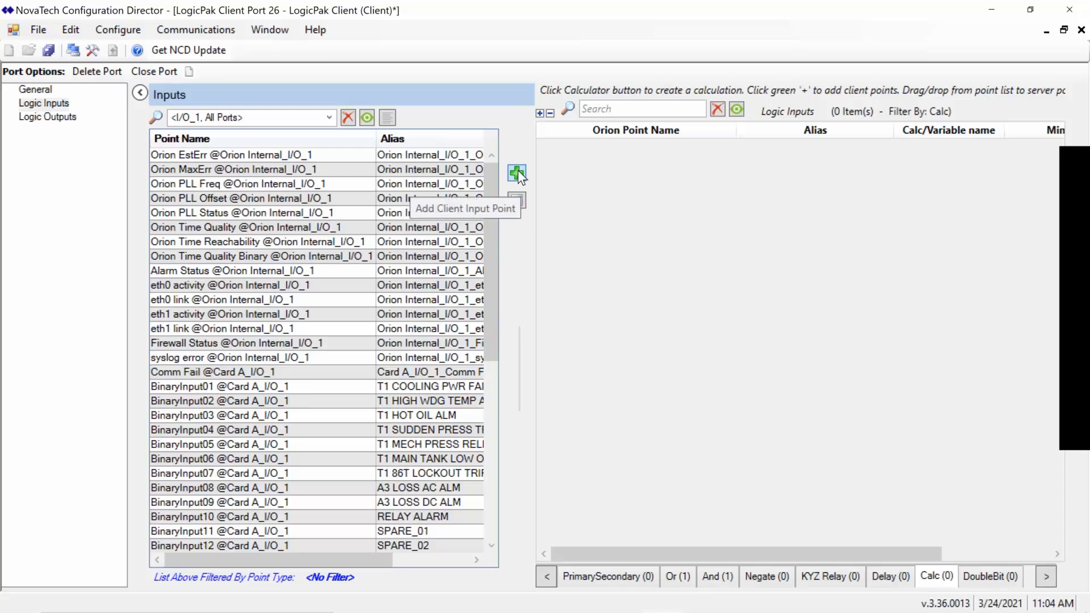
pyautogui.click(517, 201)
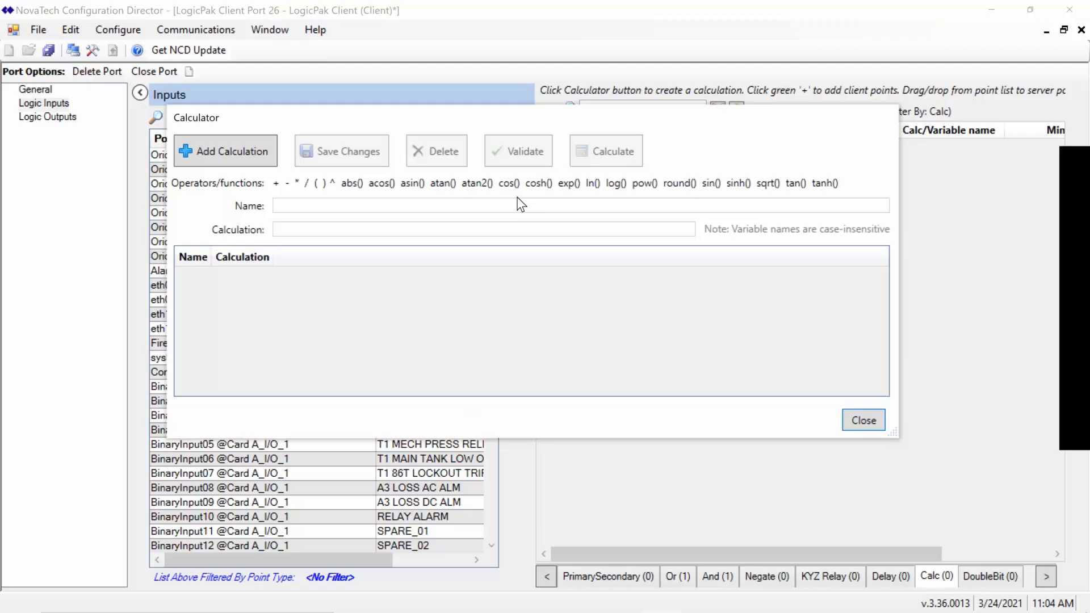
pyautogui.click(231, 149)
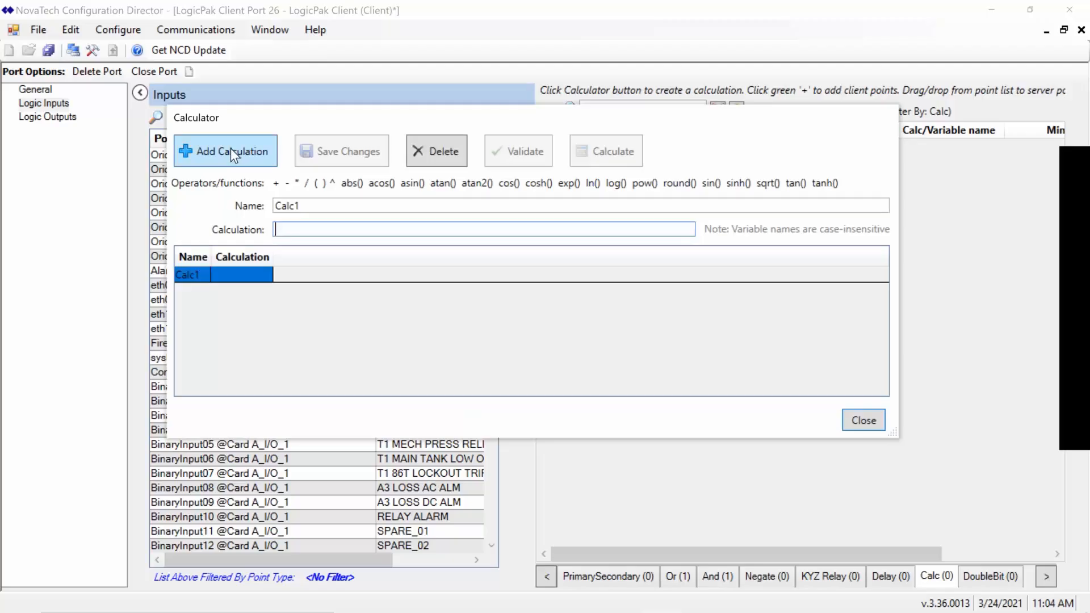
pyautogui.moveTo(305, 205); pyautogui.dragTo(213, 209)
pyautogui.write('Add3')
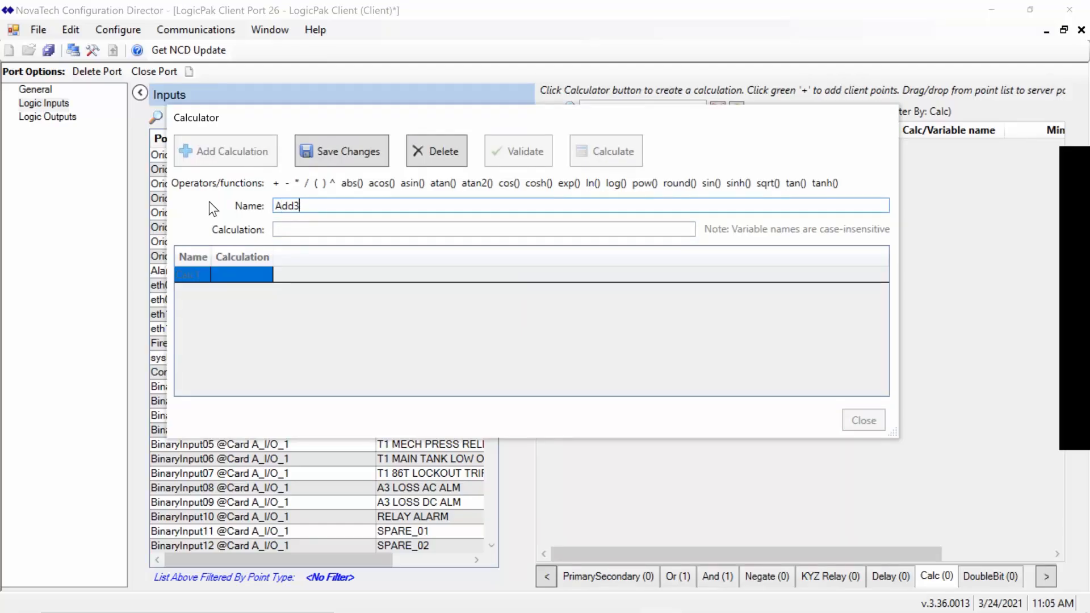
pyautogui.click(304, 229)
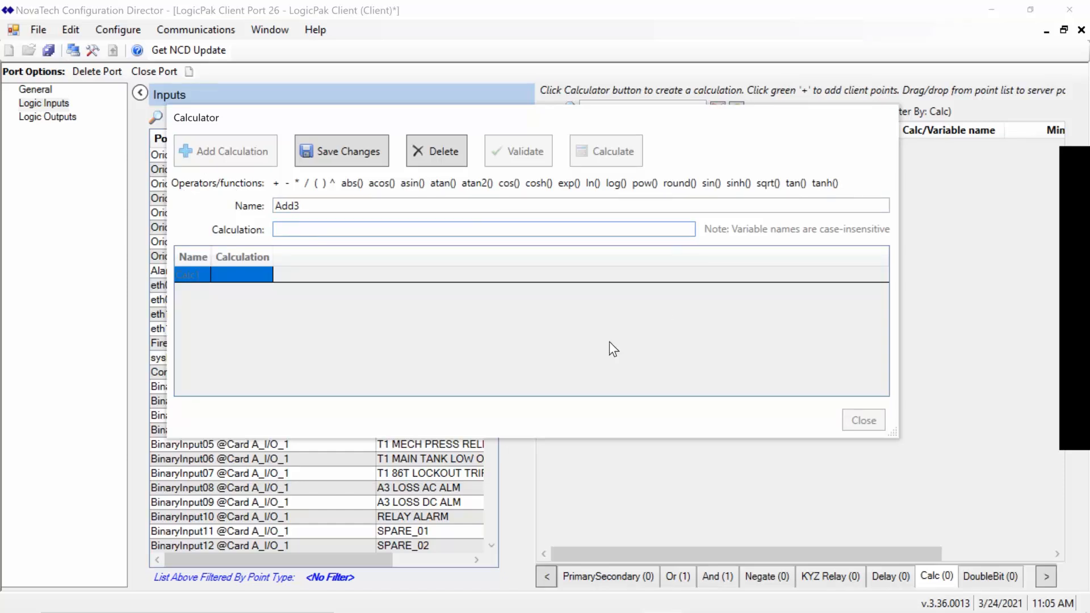
pyautogui.write('PHA +')
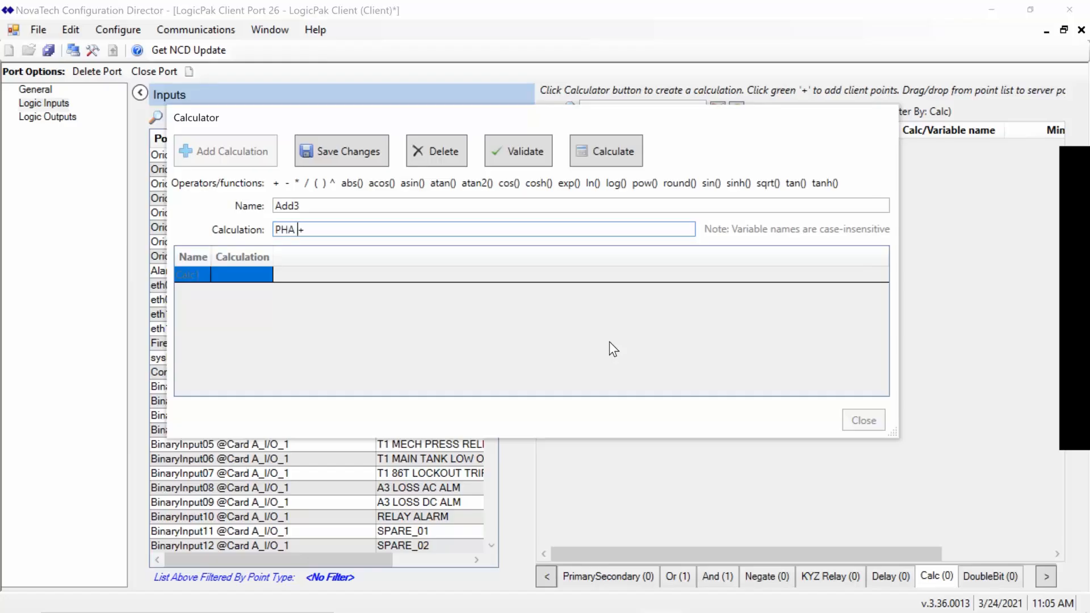
pyautogui.write(' PHB + PHC')
pyautogui.click(358, 162)
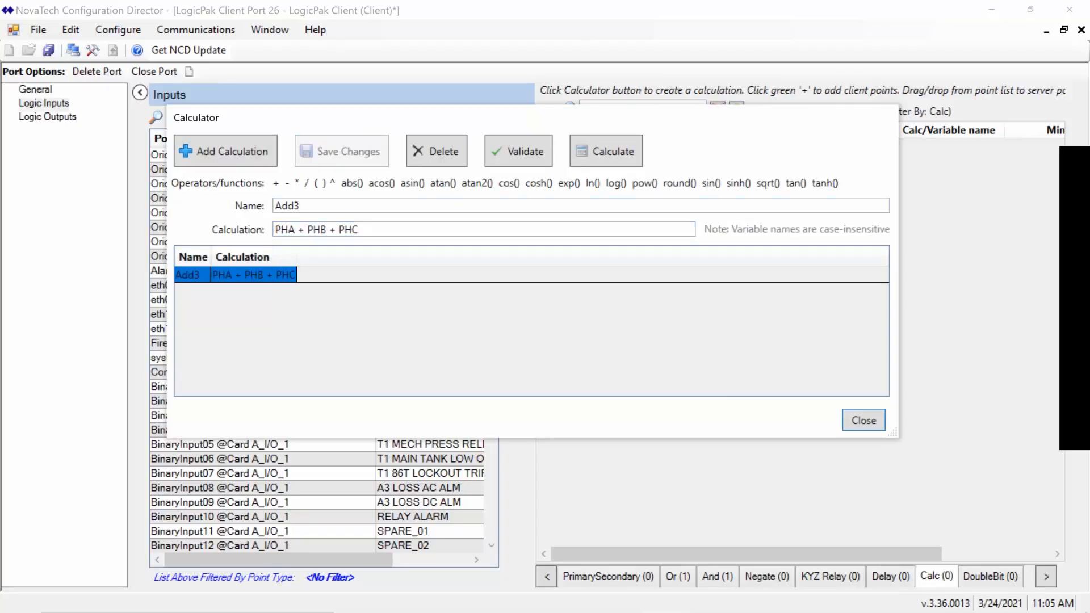
pyautogui.click(864, 420)
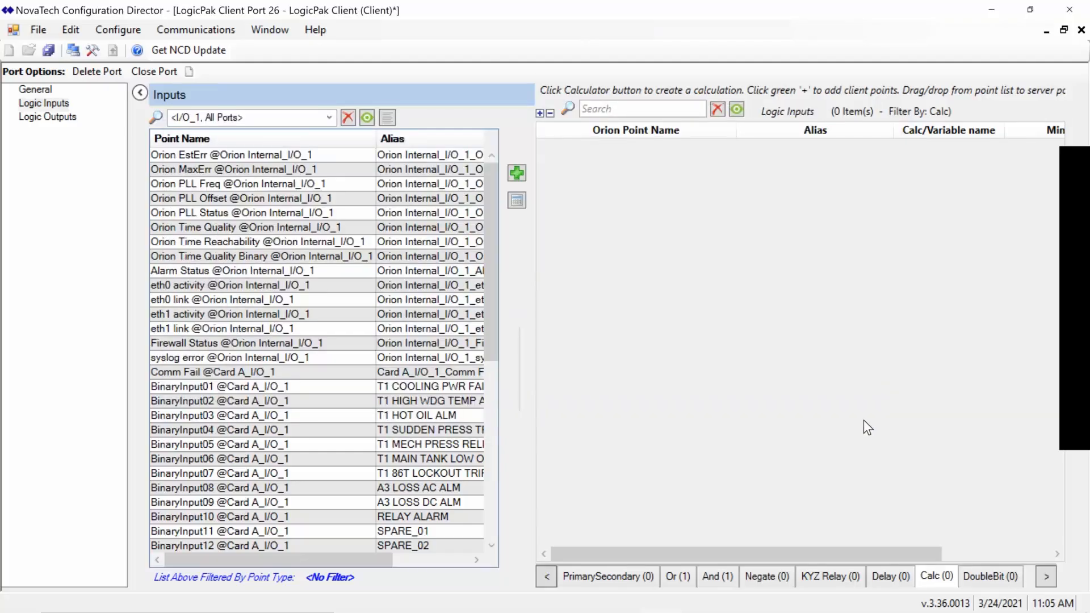
# Add a Calc point to the logic inputs and assign the Add3 calculation to it
pyautogui.click(526, 169)
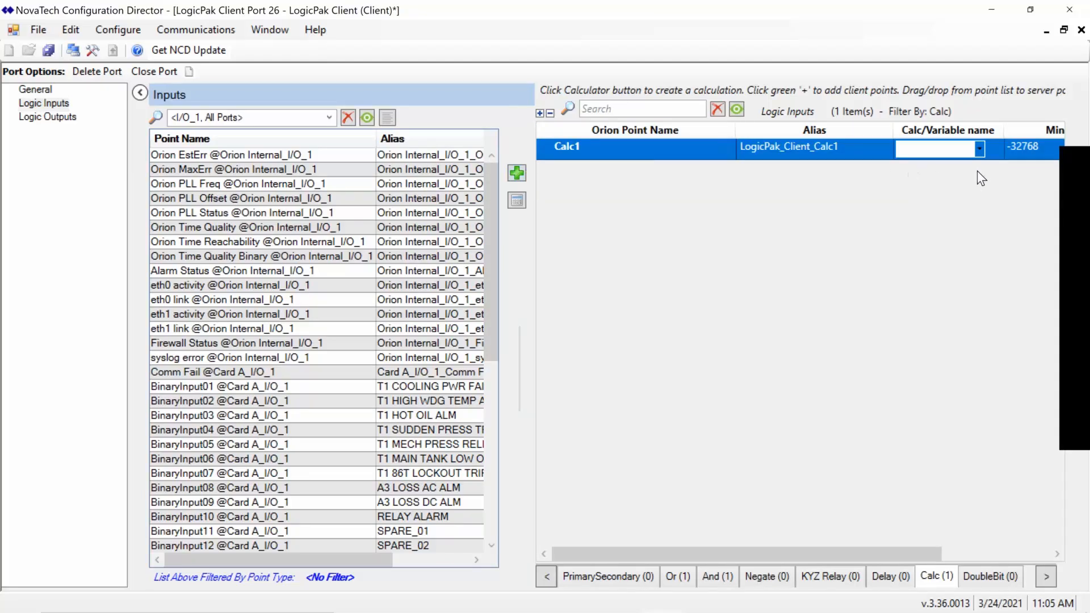
pyautogui.click(980, 149)
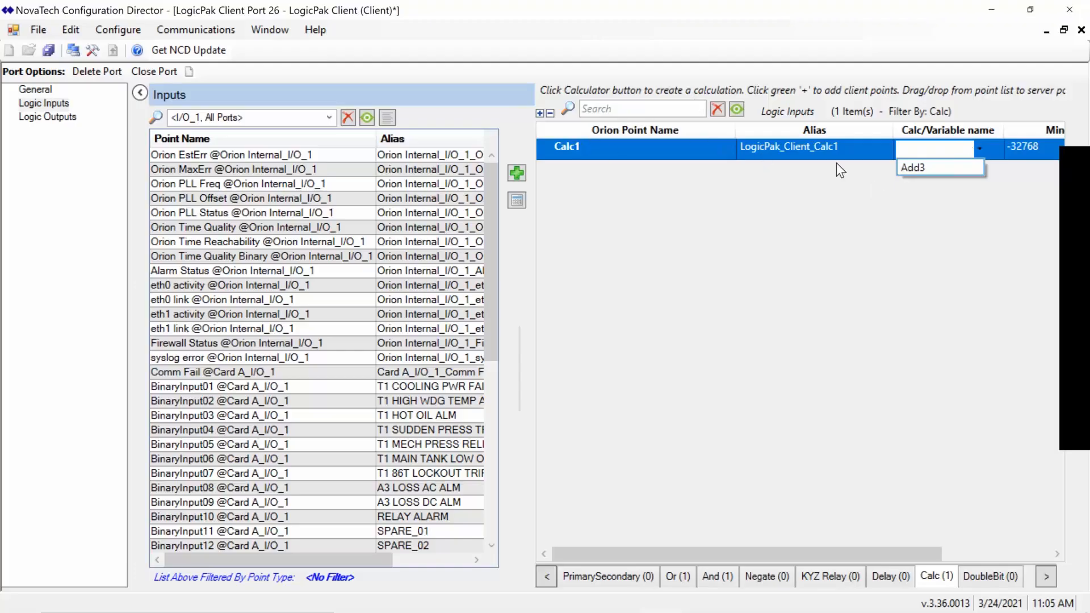
pyautogui.click(928, 169)
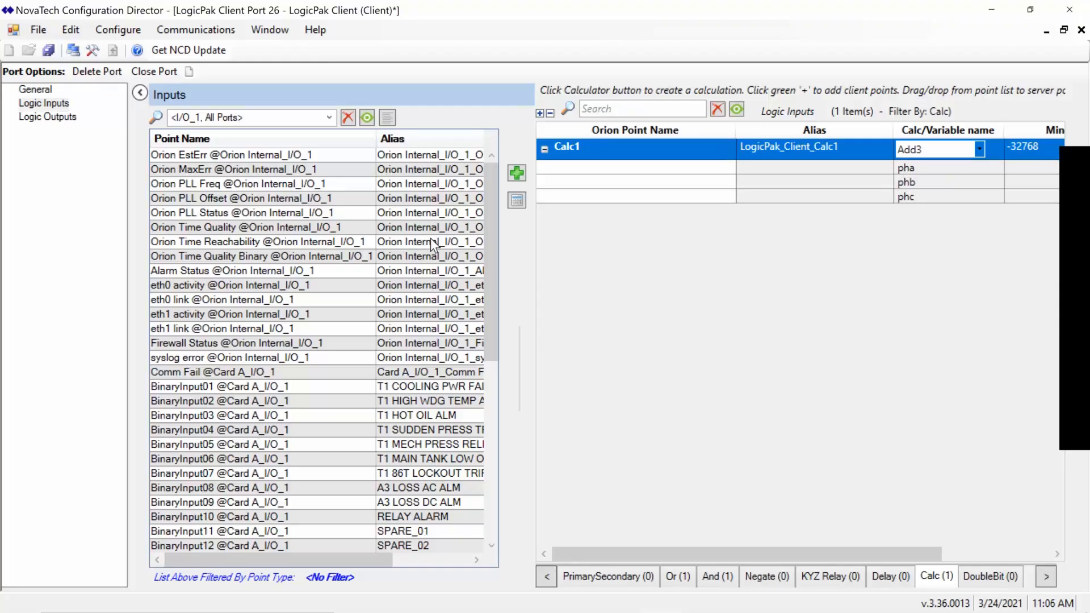
# Filter the source points to Client, Port 3 - SEL Client and rename the Calc point as 3PH_TOTAL_CURRENT
pyautogui.click(330, 118)
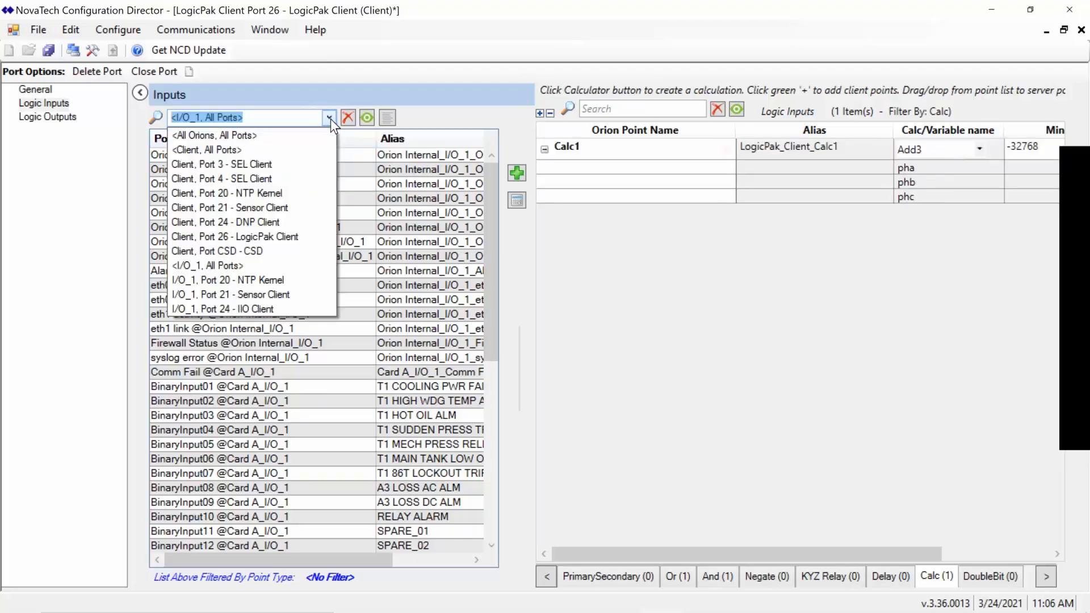
pyautogui.click(241, 165)
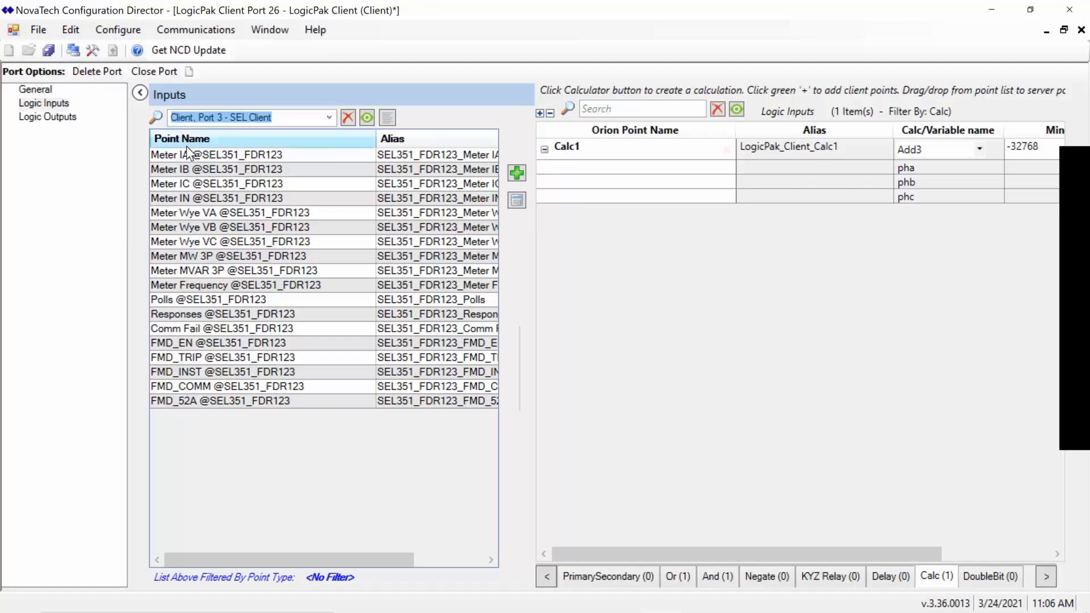
pyautogui.click(594, 149)
pyautogui.moveTo(594, 149); pyautogui.dragTo(546, 152)
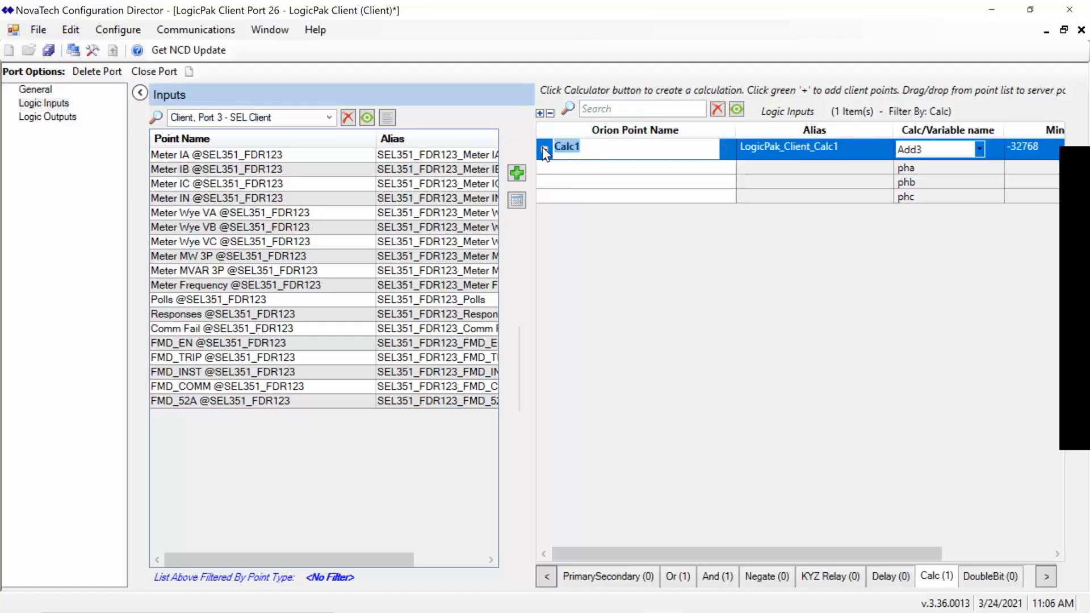
pyautogui.write('3PH_TOTAL_CURRENT')
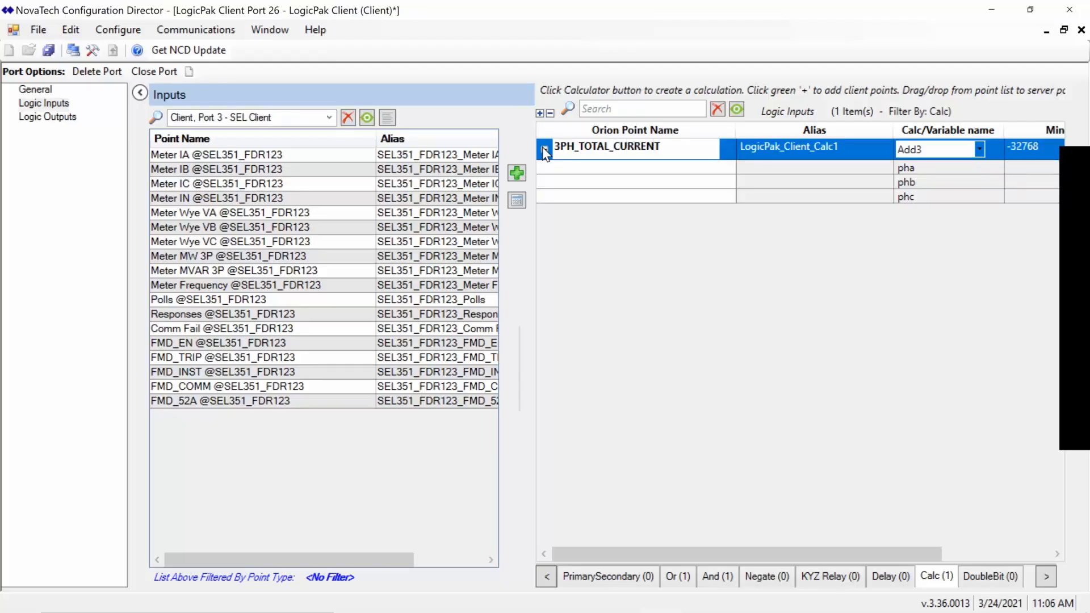
pyautogui.click(773, 268)
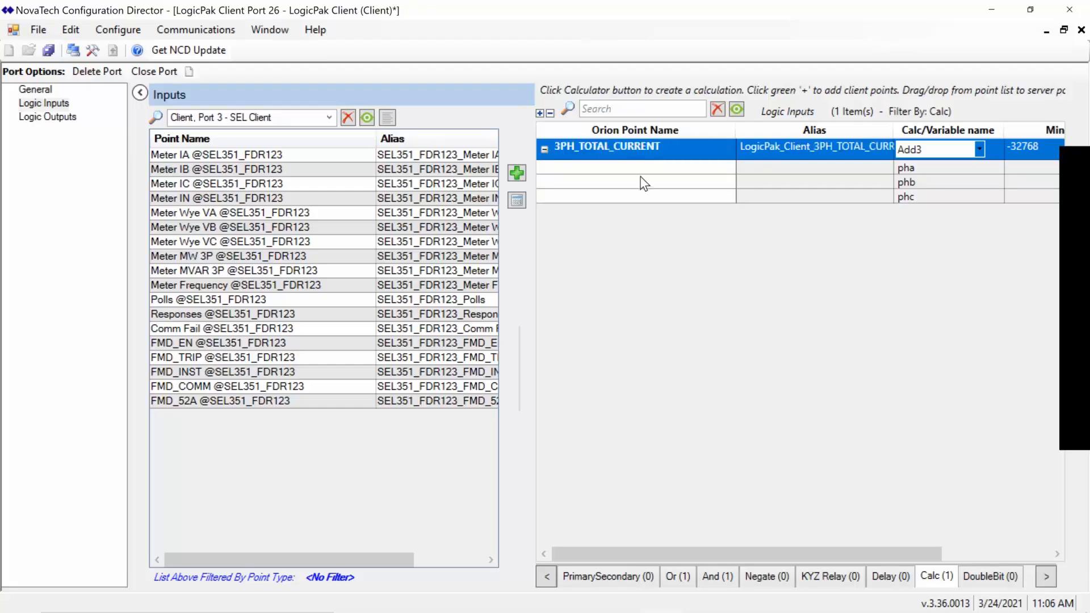
# Assign SEL351_FDR123's Meter IA, Meter IB and Meter IC to the variables pha, phb and phc of 3PH_TOTAL_CURRENT
pyautogui.click(187, 156)
pyautogui.moveTo(186, 155); pyautogui.dragTo(574, 168)
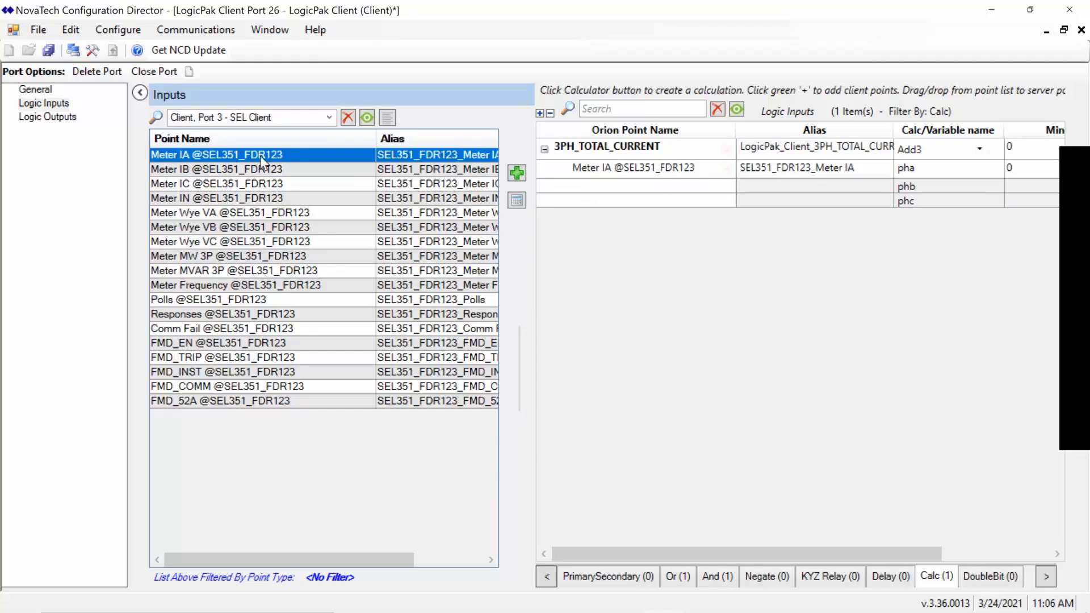
pyautogui.moveTo(198, 169); pyautogui.dragTo(585, 190)
pyautogui.moveTo(191, 184); pyautogui.dragTo(640, 205)
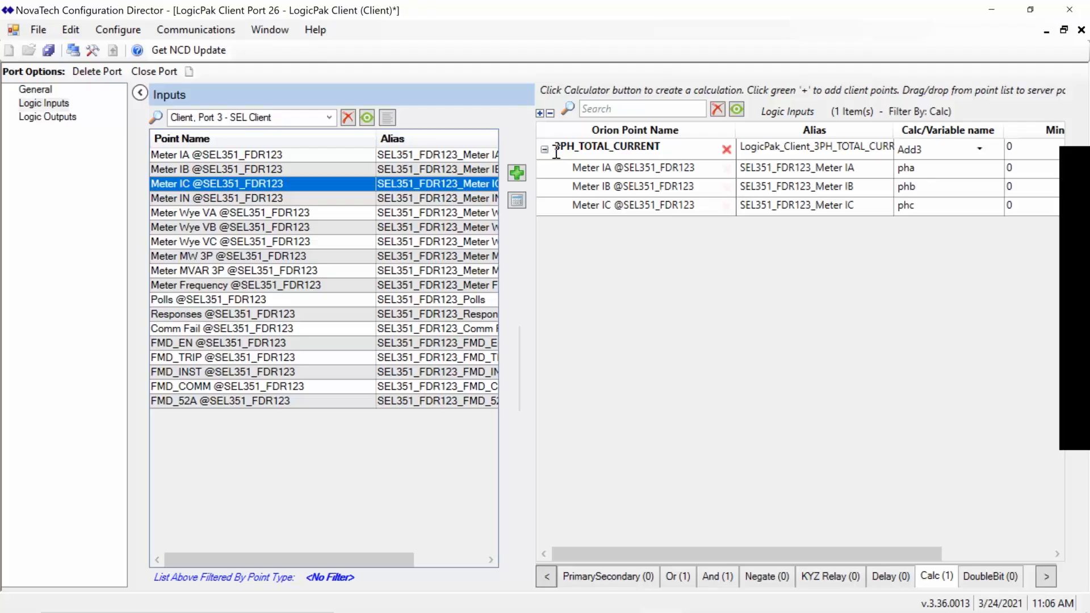
# Append _FDR123 to the Calc point's name so it reads 3PH_TOTAL_CURRENT_FDR123
pyautogui.click(666, 147)
pyautogui.write('_FDR123')
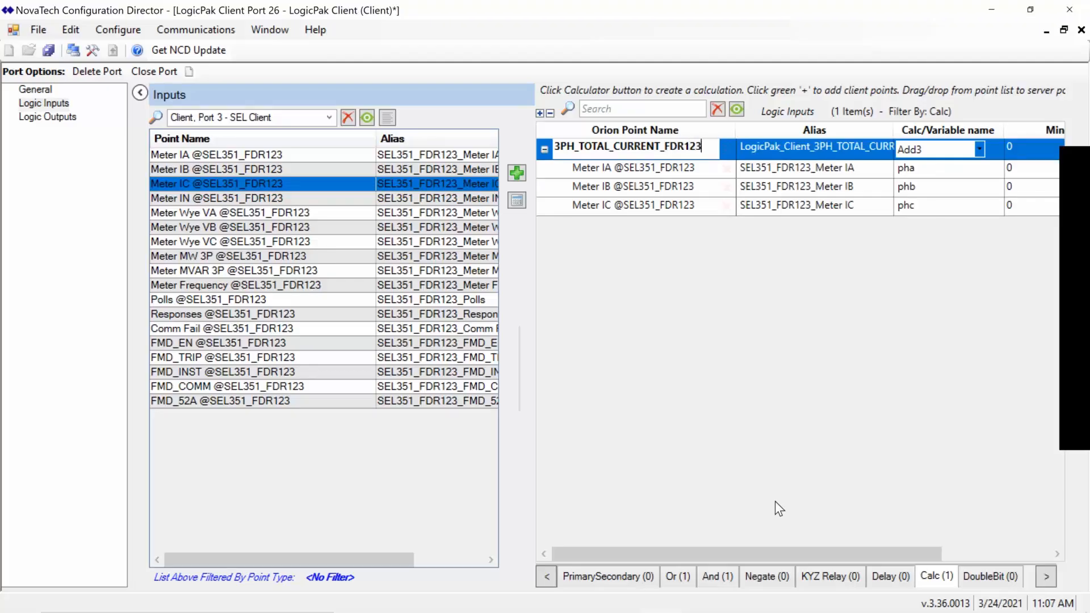
pyautogui.press('Return')
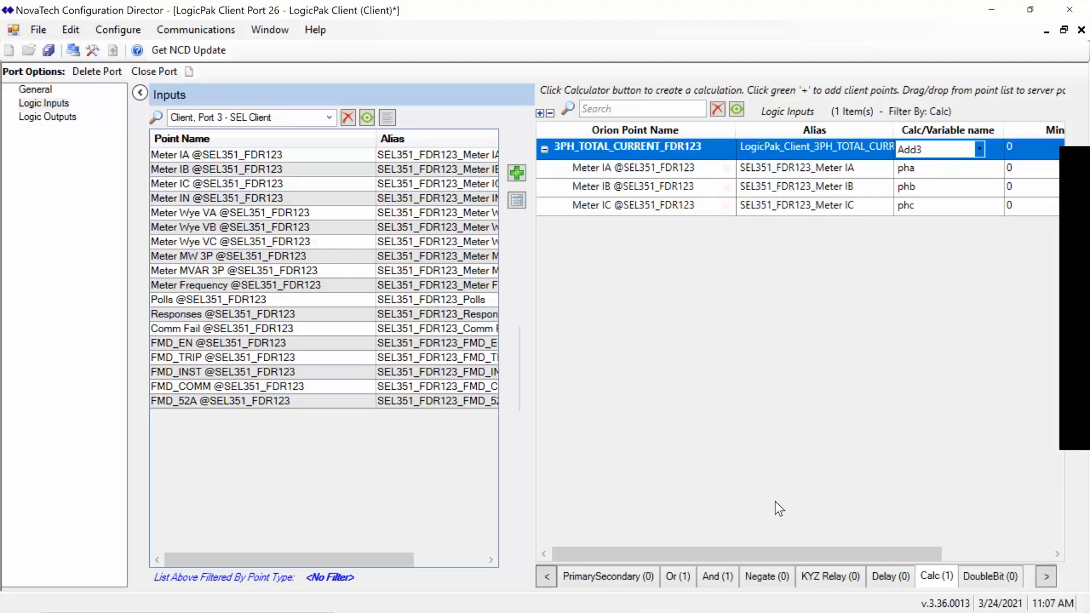
# Add a second Calc point named 3PH_TOTAL_CURRENT_FDR456 and assign the Add3 calculation to it
pyautogui.click(516, 200)
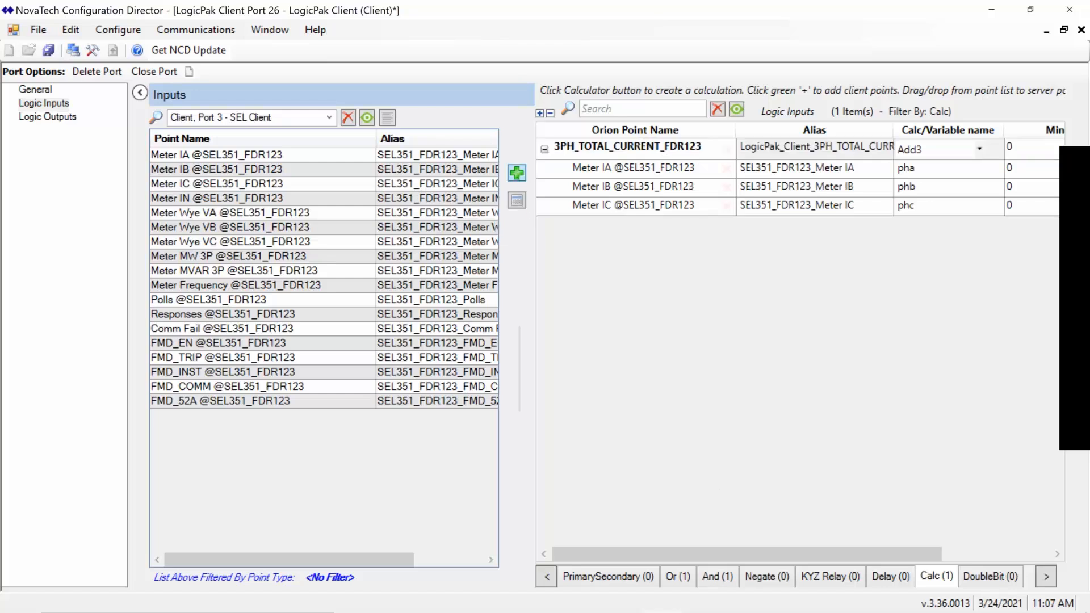
pyautogui.click(611, 224)
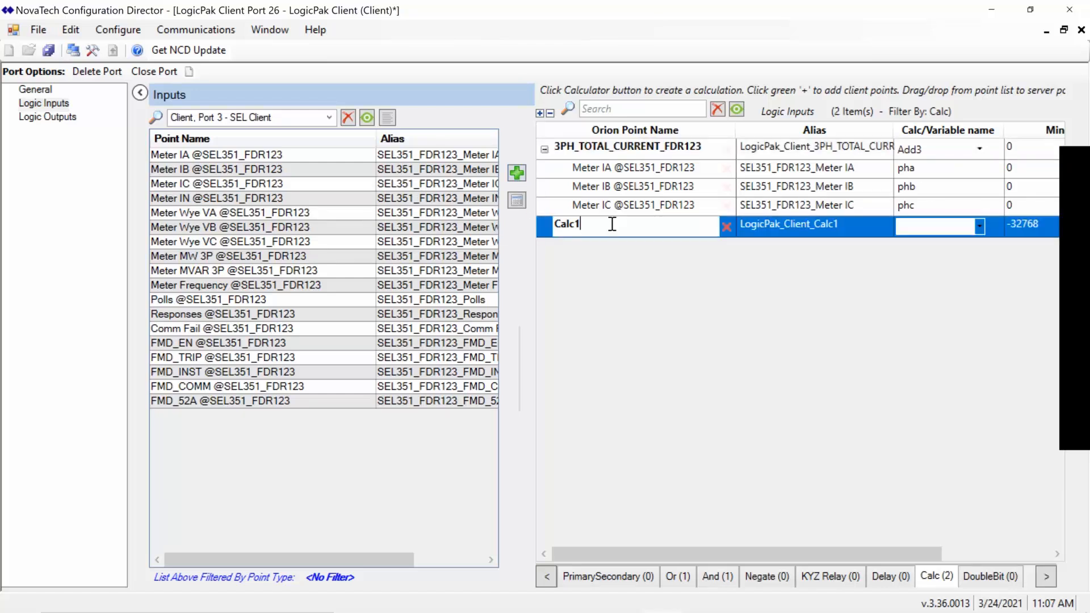
pyautogui.doubleClick(566, 223)
pyautogui.write('3PH_TOTAL_CURRENT_FDR456')
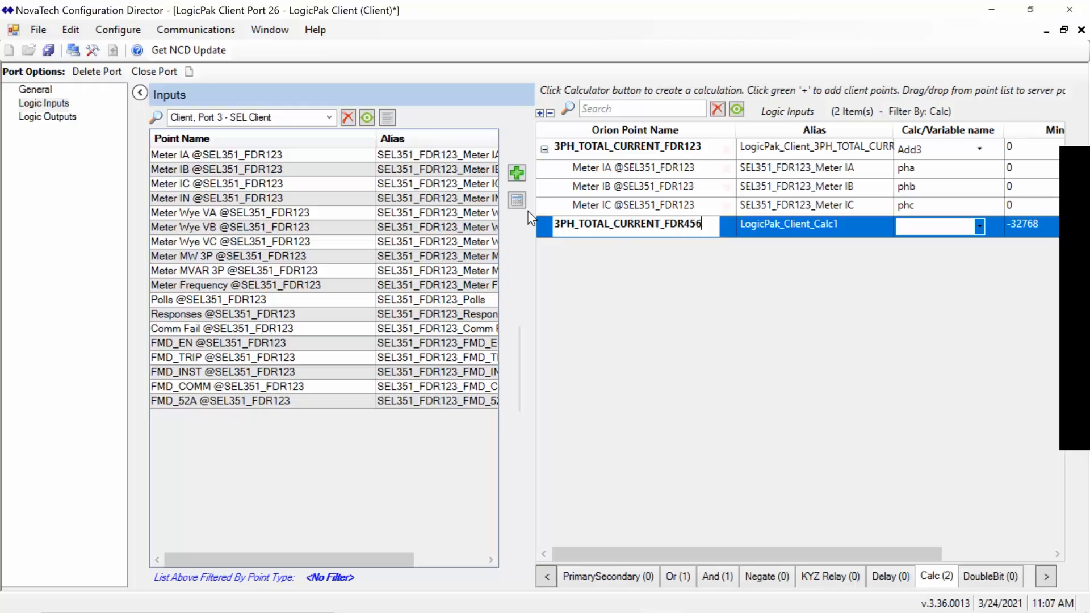
pyautogui.press('Return')
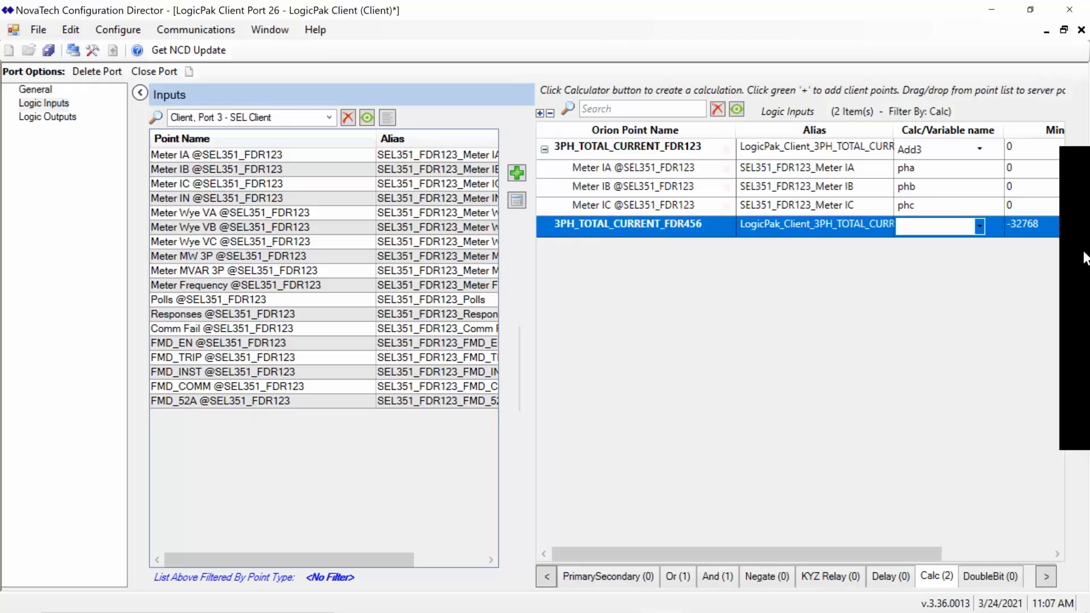
pyautogui.click(978, 228)
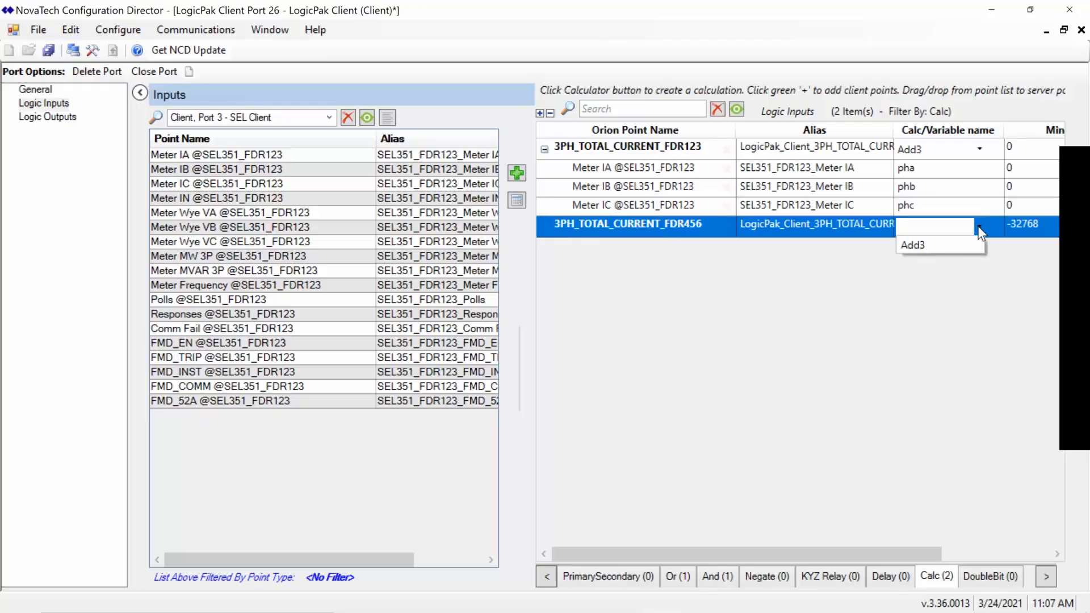
pyautogui.click(919, 248)
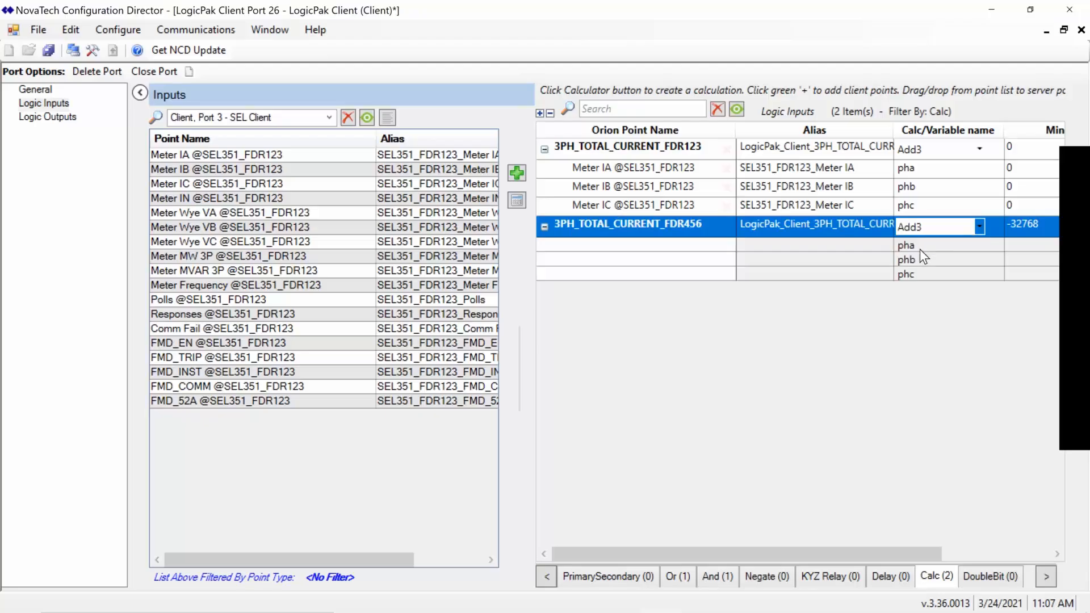
# Assign Meter IA, IB and IC of SEL351_FDR456 from Client, Port 4 - SEL Client to 3PH_TOTAL_CURRENT_FDR456's pha, phb and phc
pyautogui.click(329, 118)
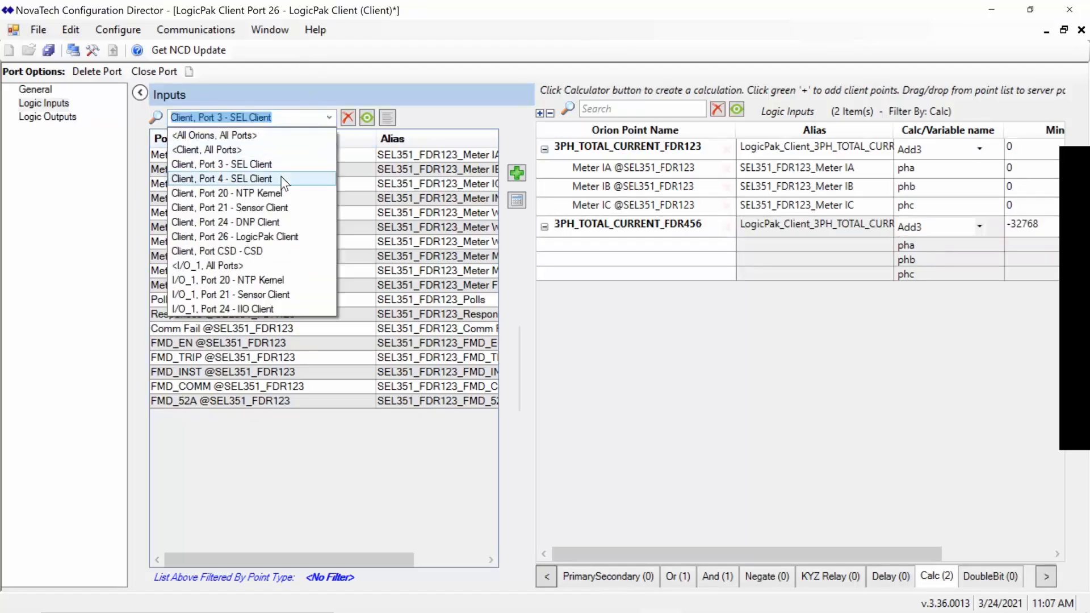
pyautogui.click(265, 179)
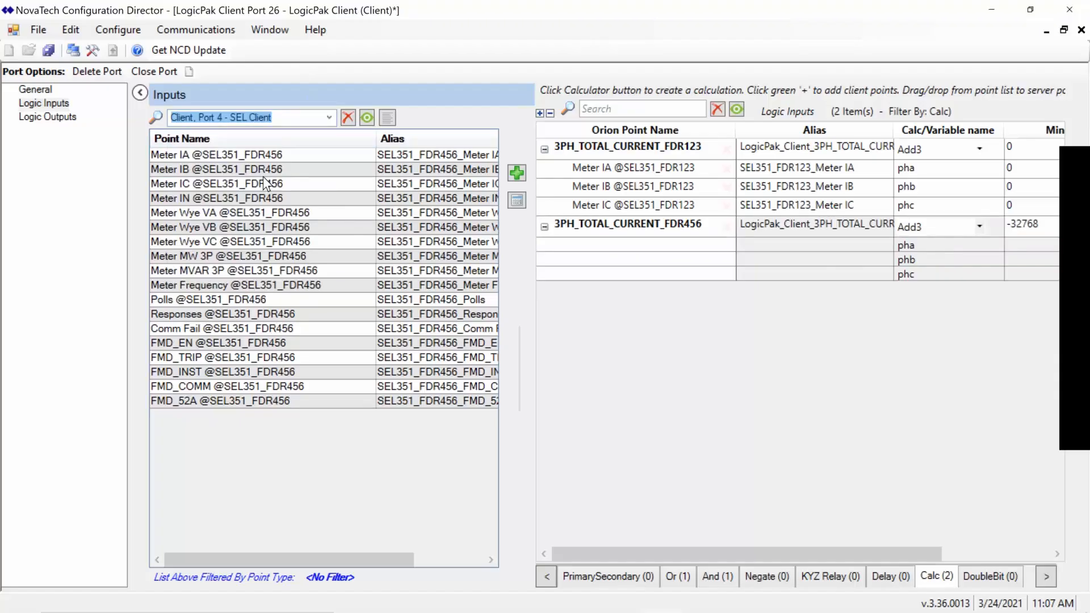
pyautogui.moveTo(197, 155); pyautogui.dragTo(627, 242)
pyautogui.click(256, 169)
pyautogui.moveTo(257, 168); pyautogui.dragTo(607, 267)
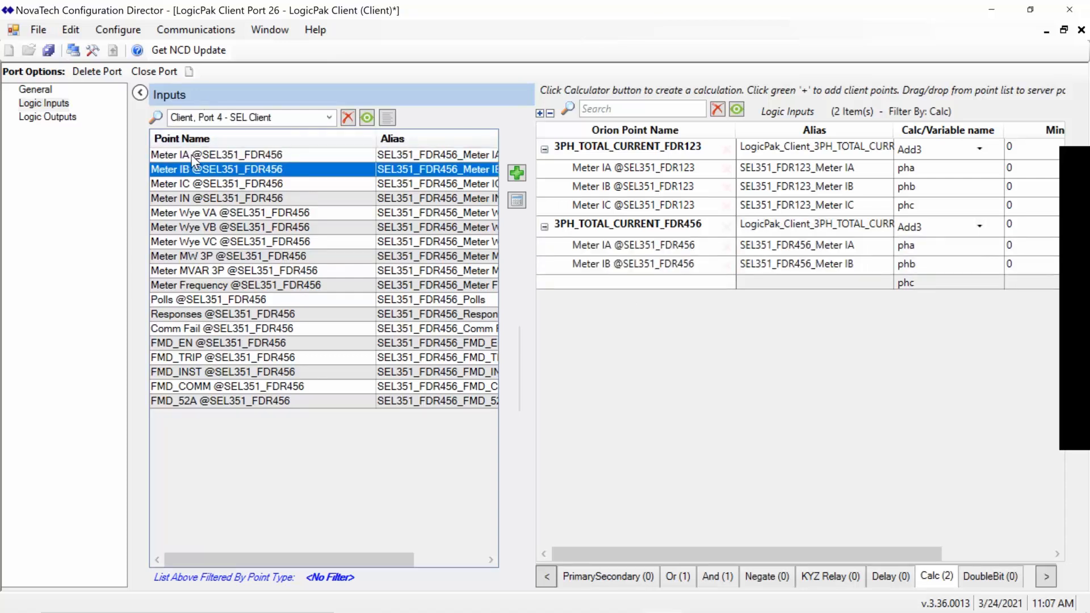
pyautogui.click(183, 184)
pyautogui.moveTo(179, 184); pyautogui.dragTo(599, 286)
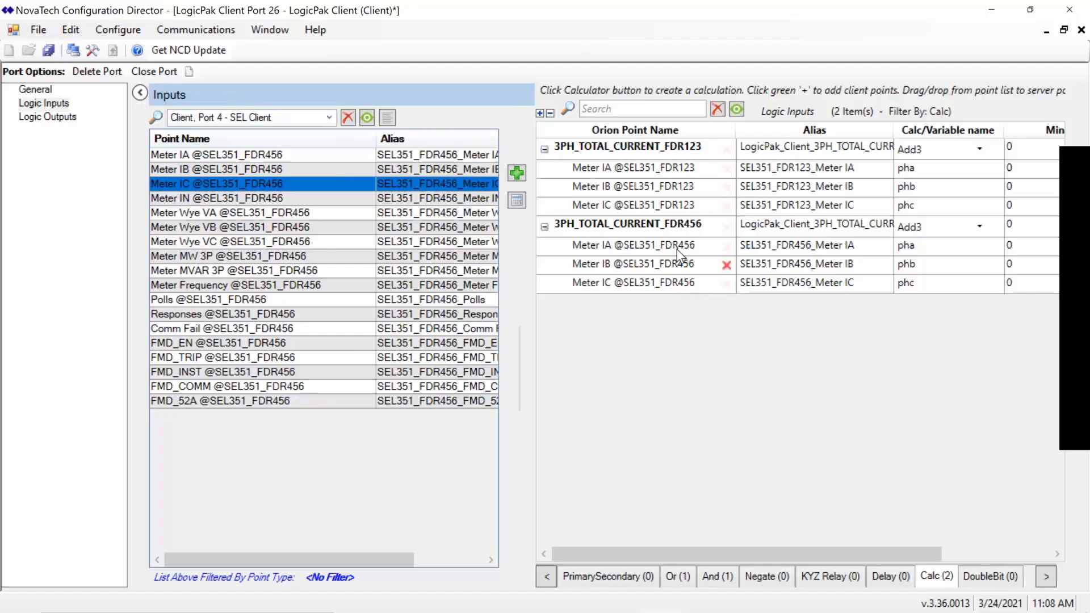
# Open the Client Orion's network Port 25 DNP3 Server and show all point types of RTU 1's inputs
pyautogui.click(118, 31)
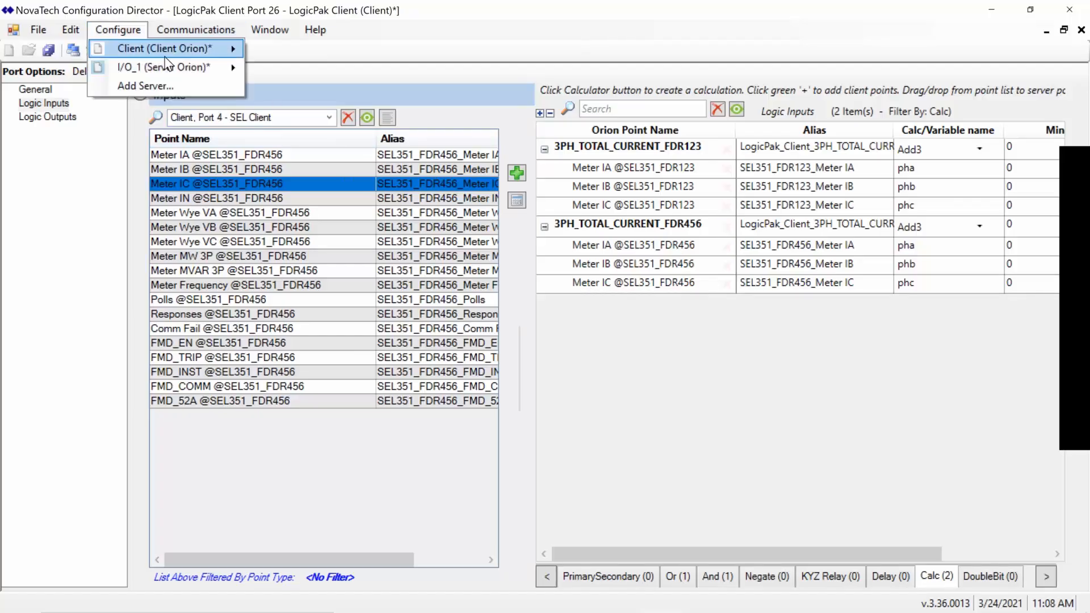
pyautogui.moveTo(178, 53)
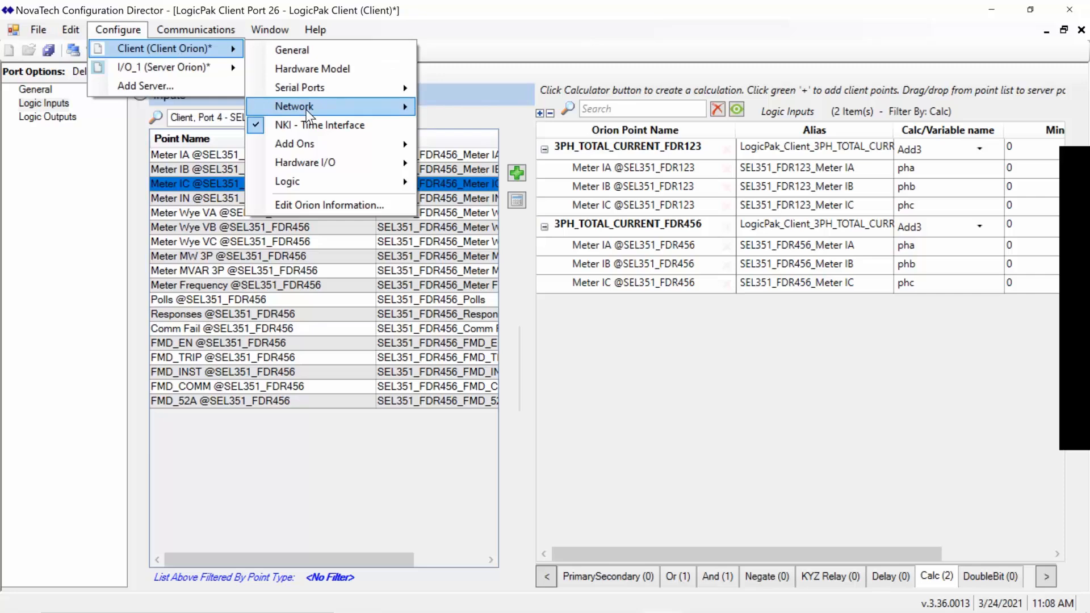
pyautogui.moveTo(306, 109)
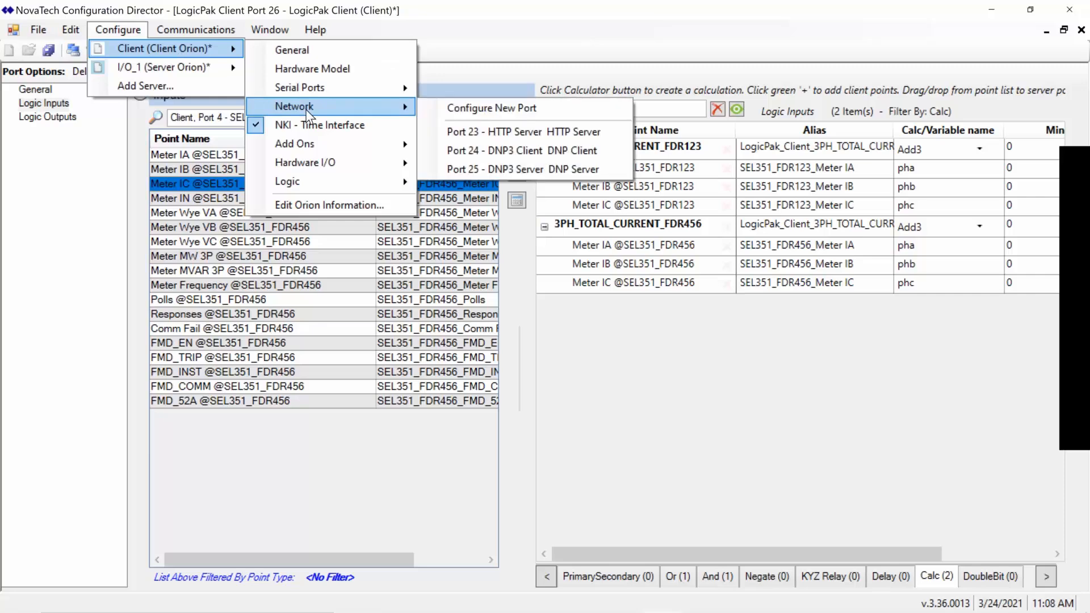
pyautogui.click(553, 166)
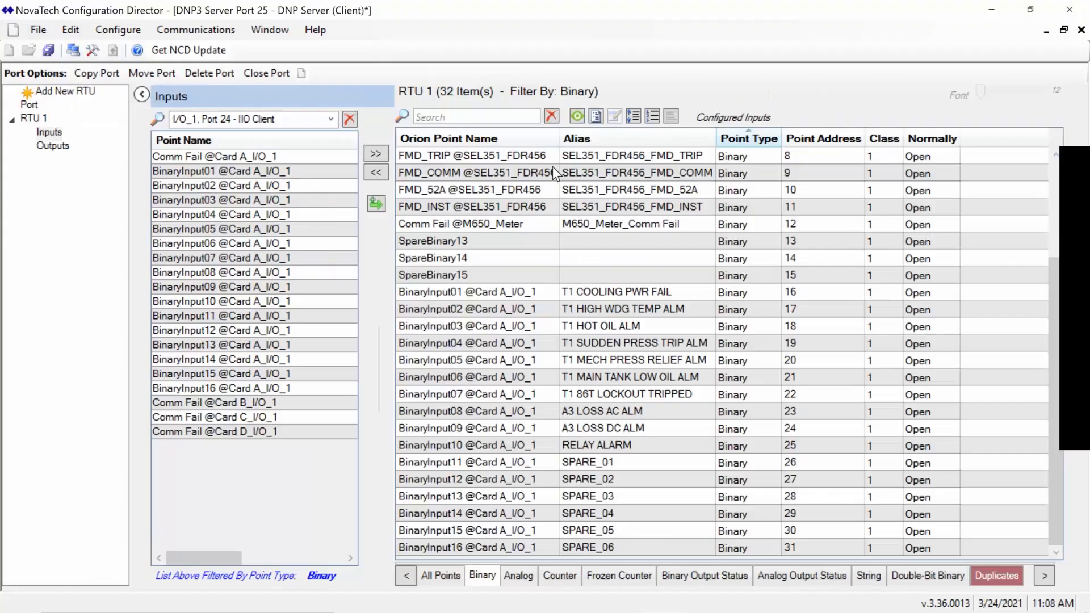
pyautogui.click(441, 576)
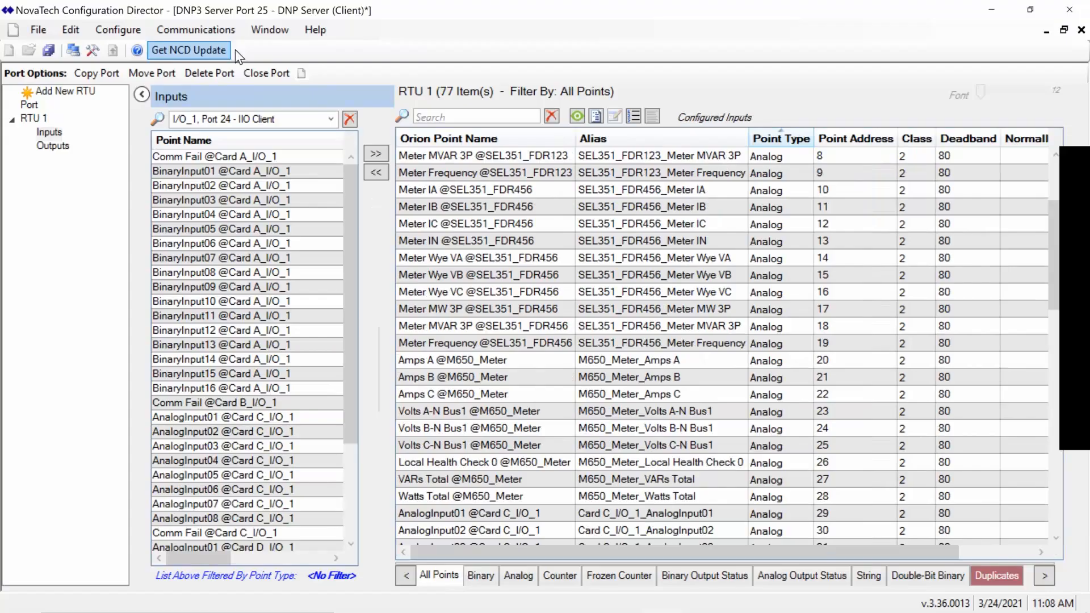
# Filter the source points to Client, Port 26 - LogicPak Client and add GENERAL_COMM_FAIL and GENERAL_XFMR_ALM to RTU 1
pyautogui.click(330, 118)
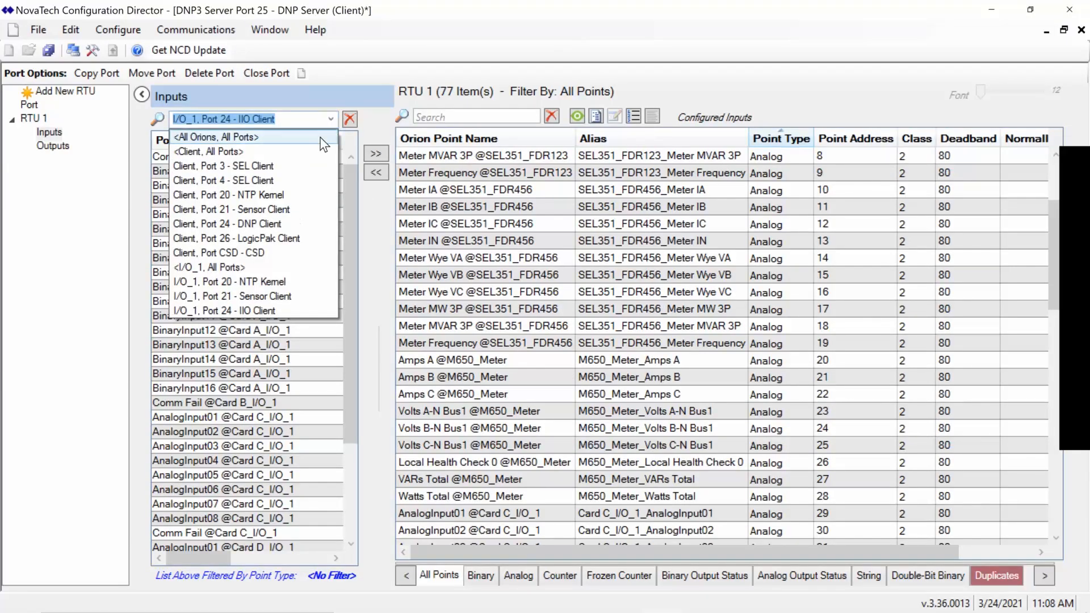
pyautogui.click(270, 238)
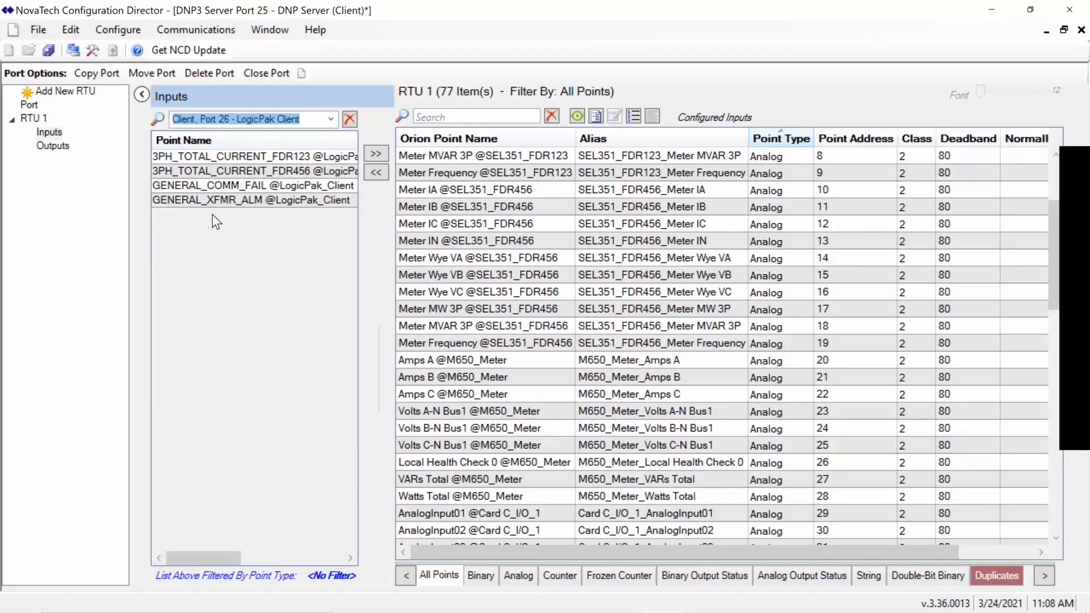
pyautogui.click(208, 186)
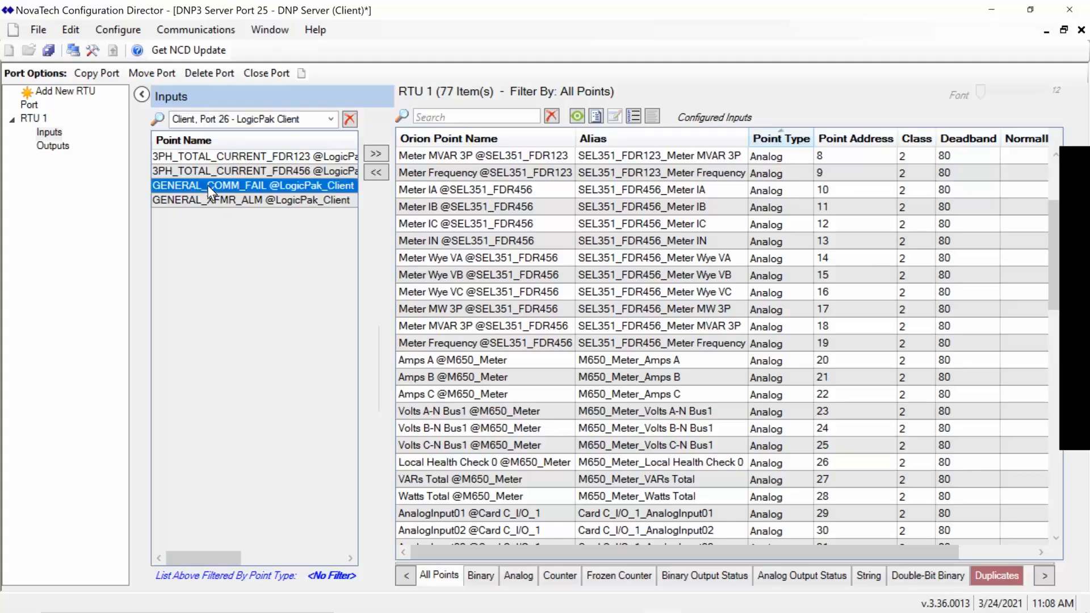
pyautogui.click(374, 153)
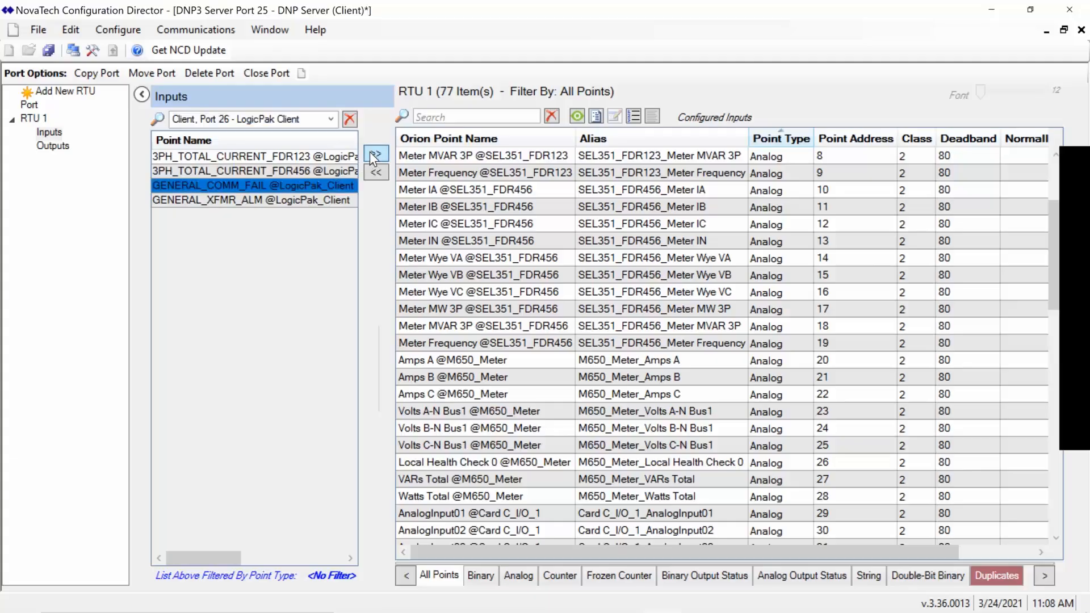
pyautogui.click(247, 199)
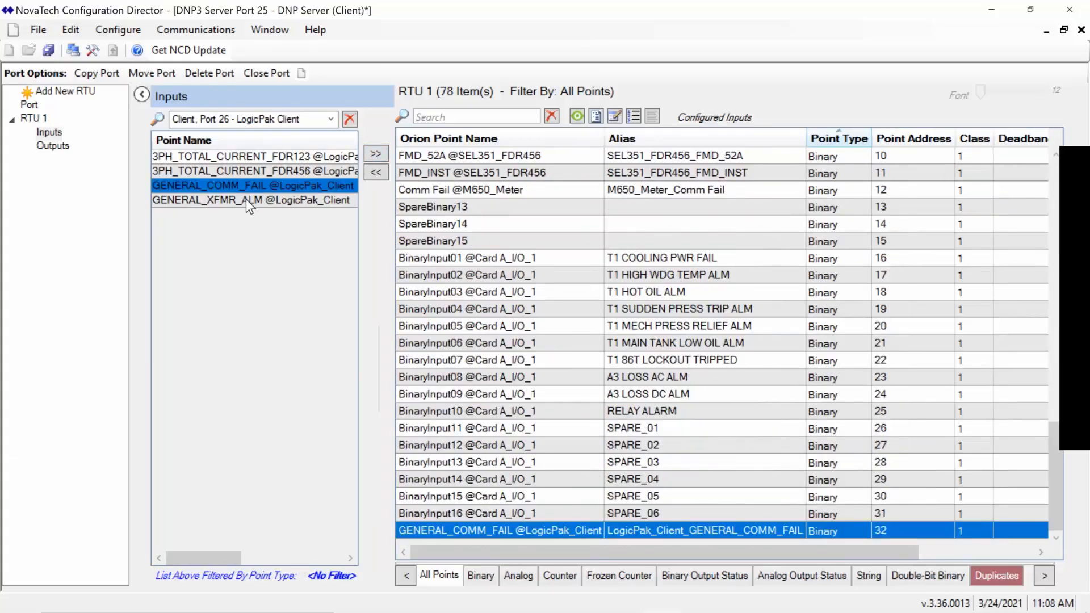
pyautogui.click(374, 154)
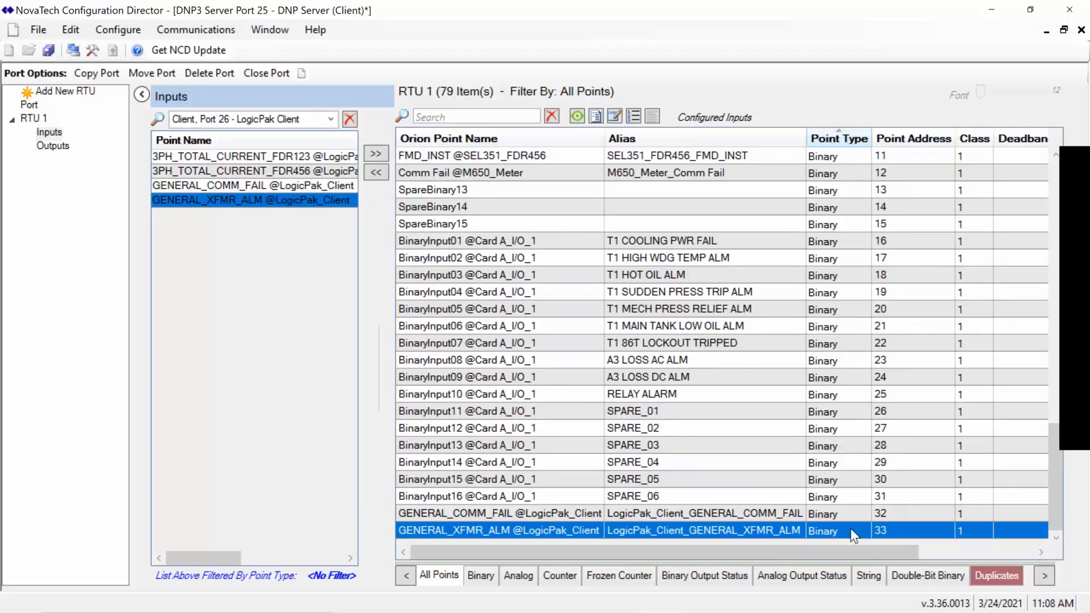
pyautogui.rightClick(873, 278)
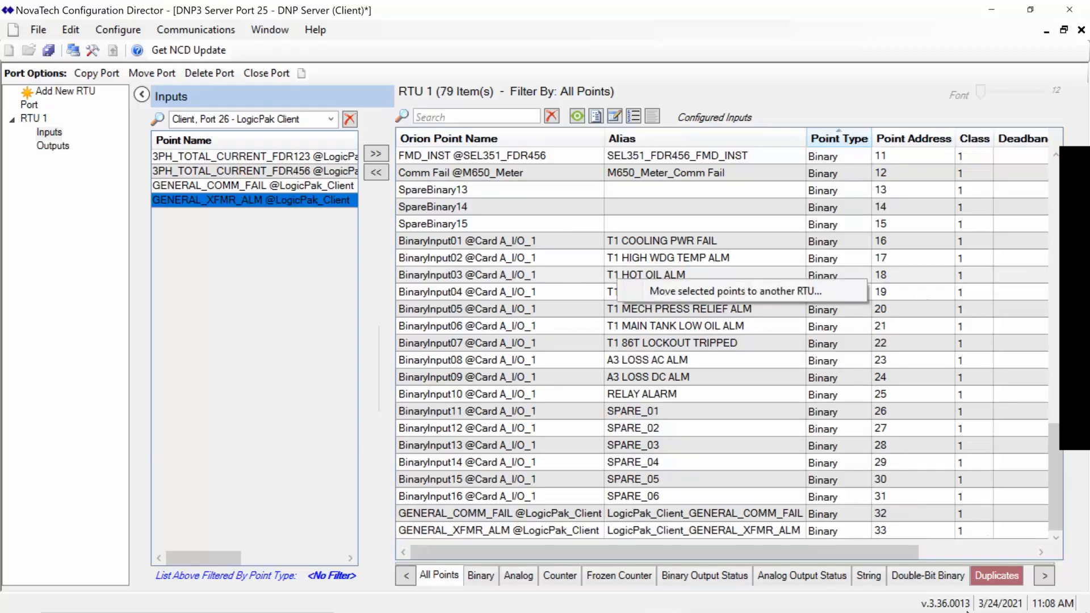
# Restrict RTU 1's inputs to Analog points and add 3PH_TOTAL_CURRENT_FDR123 and 3PH_TOTAL_CURRENT_FDR456
pyautogui.click(526, 582)
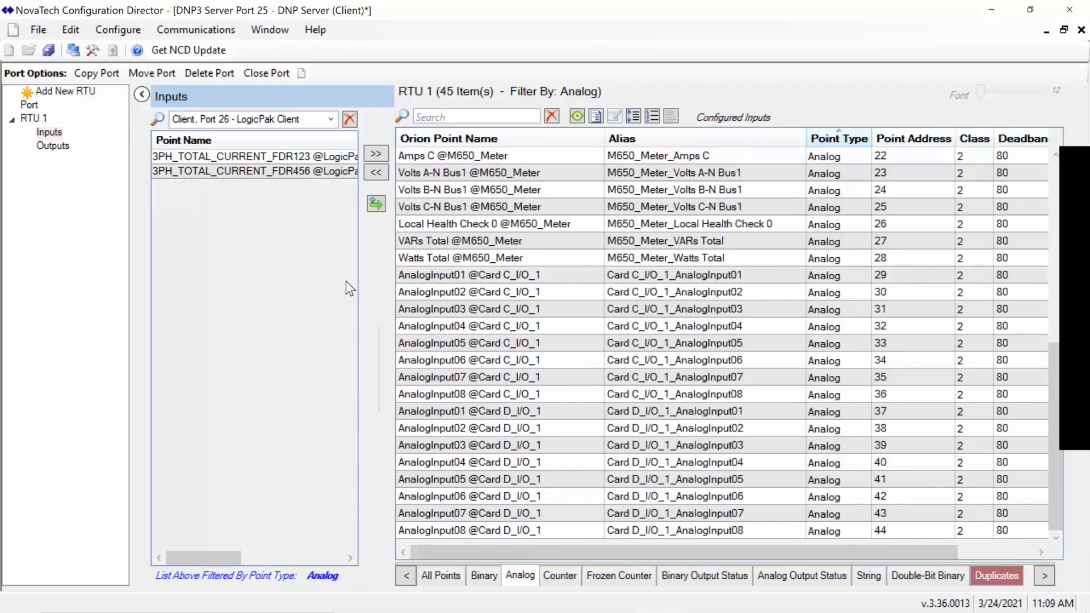
pyautogui.click(245, 162)
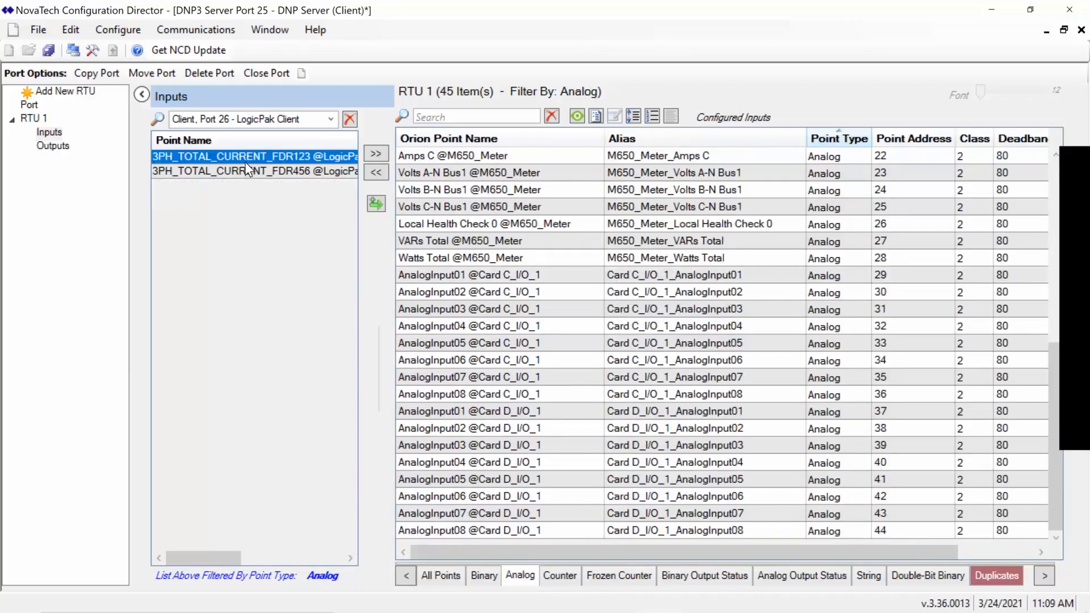
pyautogui.keyDown('shift'); pyautogui.click(245, 166); pyautogui.keyUp('shift')
pyautogui.click(376, 152)
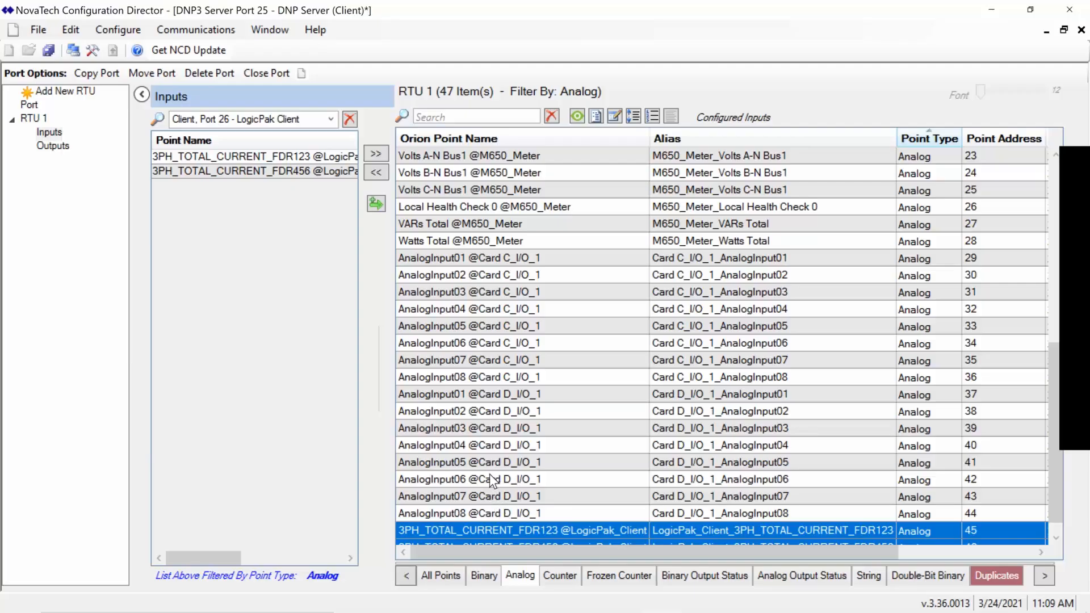
pyautogui.hotkey('alt', 'Tab')
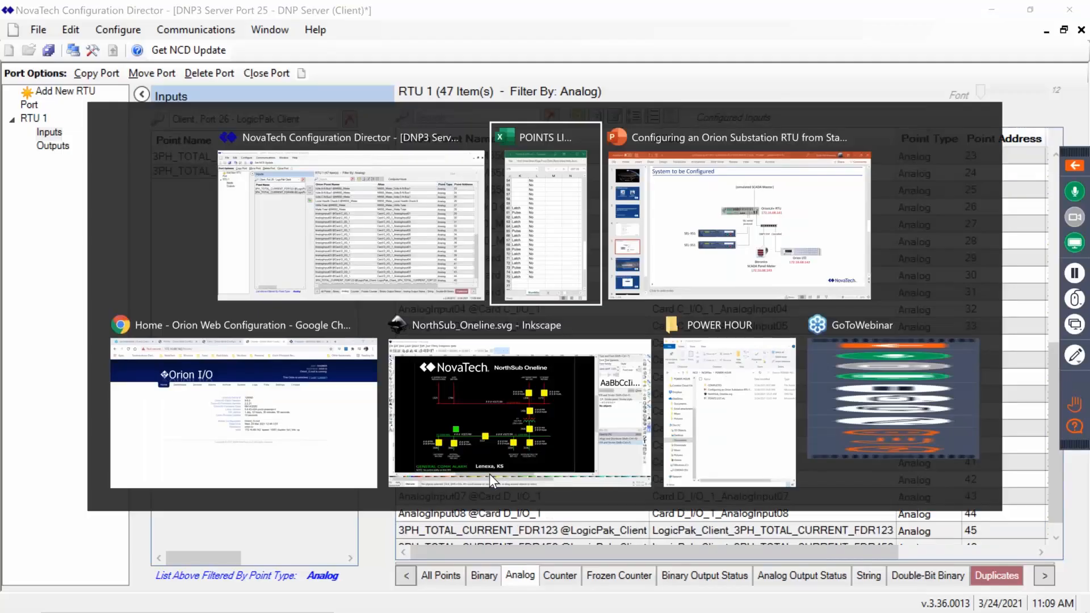
pyautogui.press('Escape')
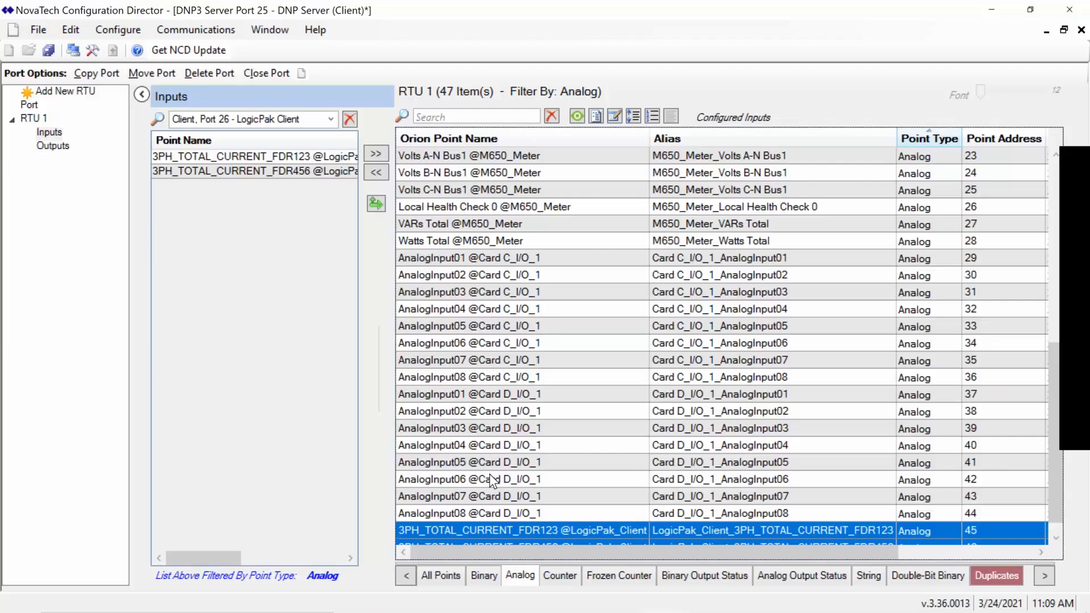
# Add the Alarm/Archive/Retentive add-on to the Client Orion
pyautogui.click(118, 32)
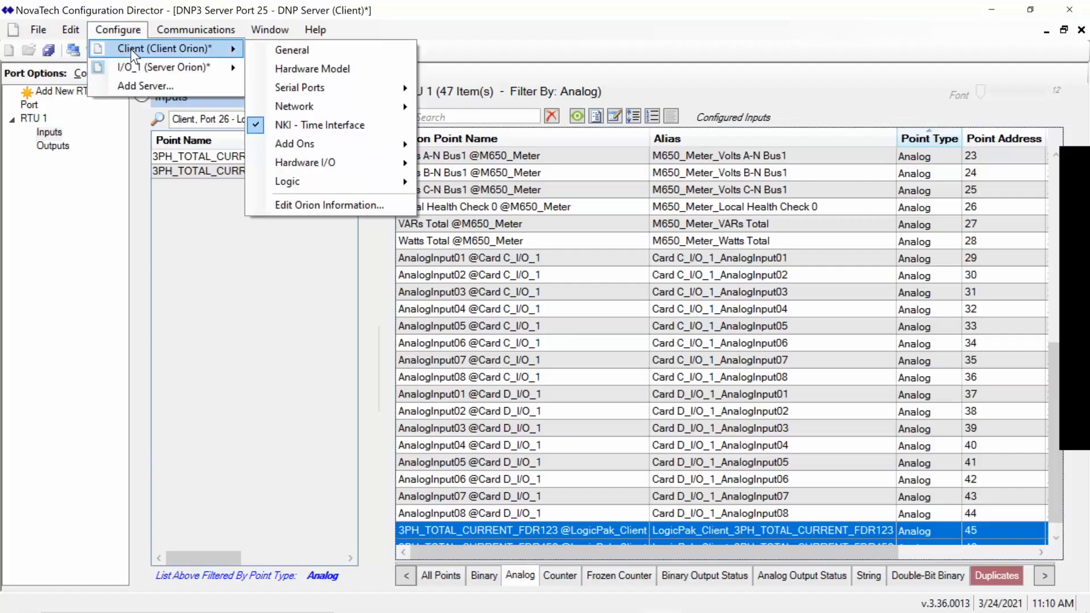
pyautogui.moveTo(150, 67)
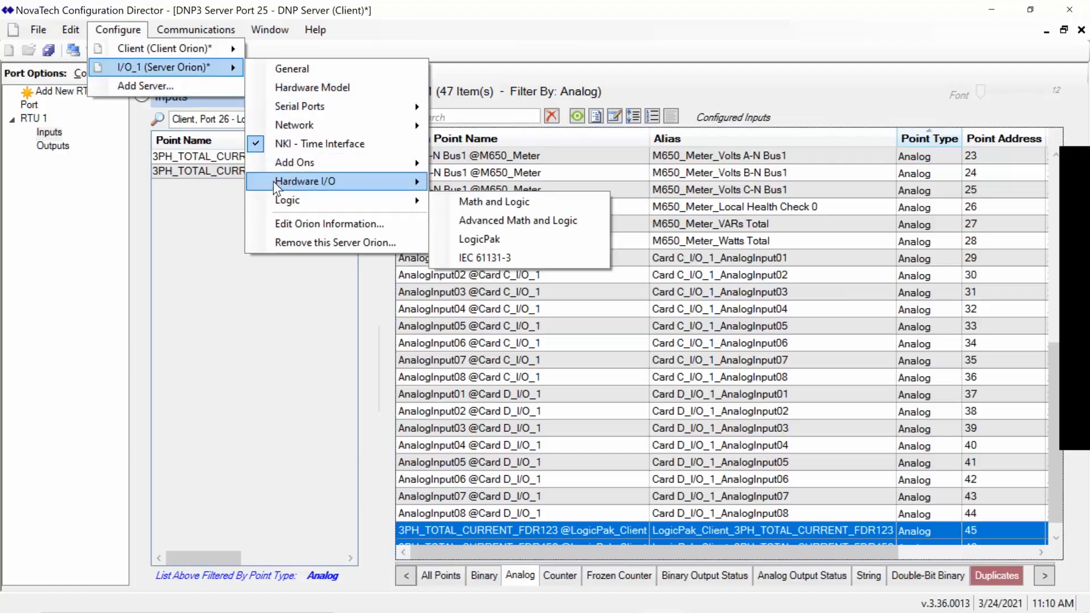
pyautogui.moveTo(272, 201)
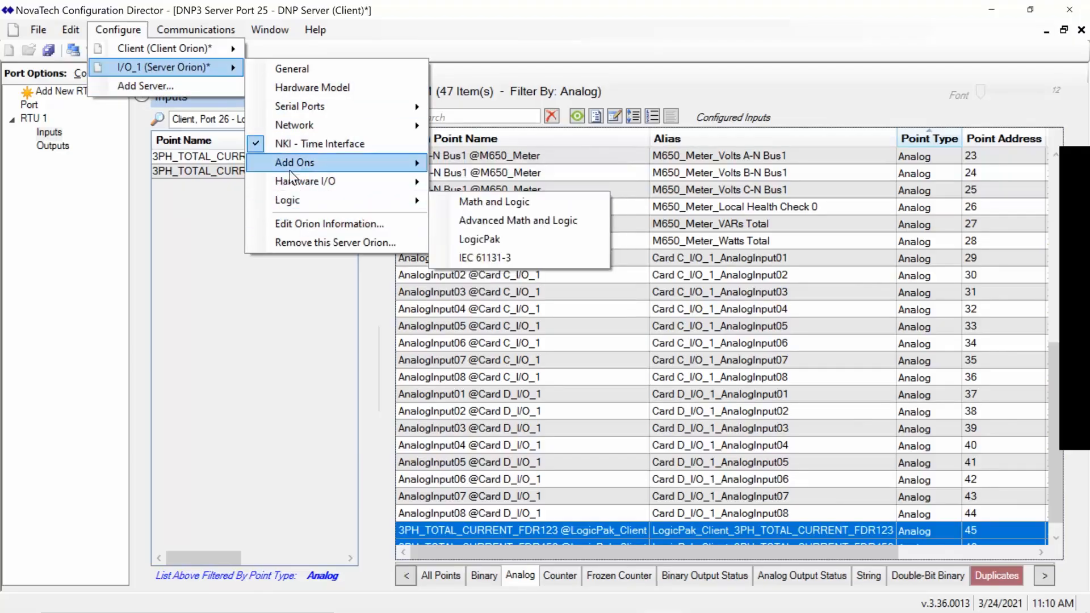
pyautogui.moveTo(290, 181)
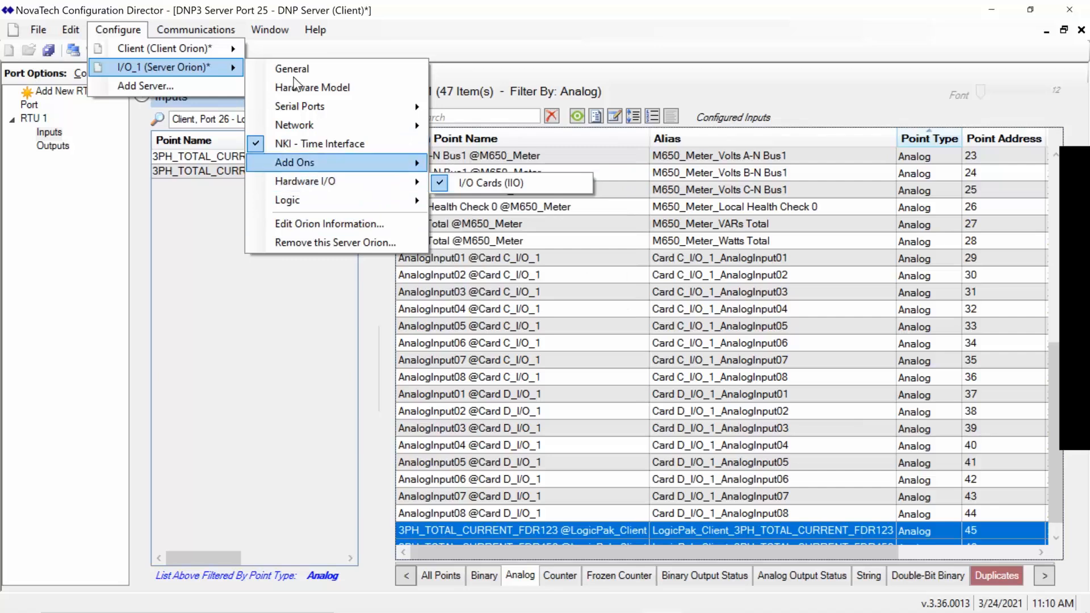
pyautogui.moveTo(217, 57)
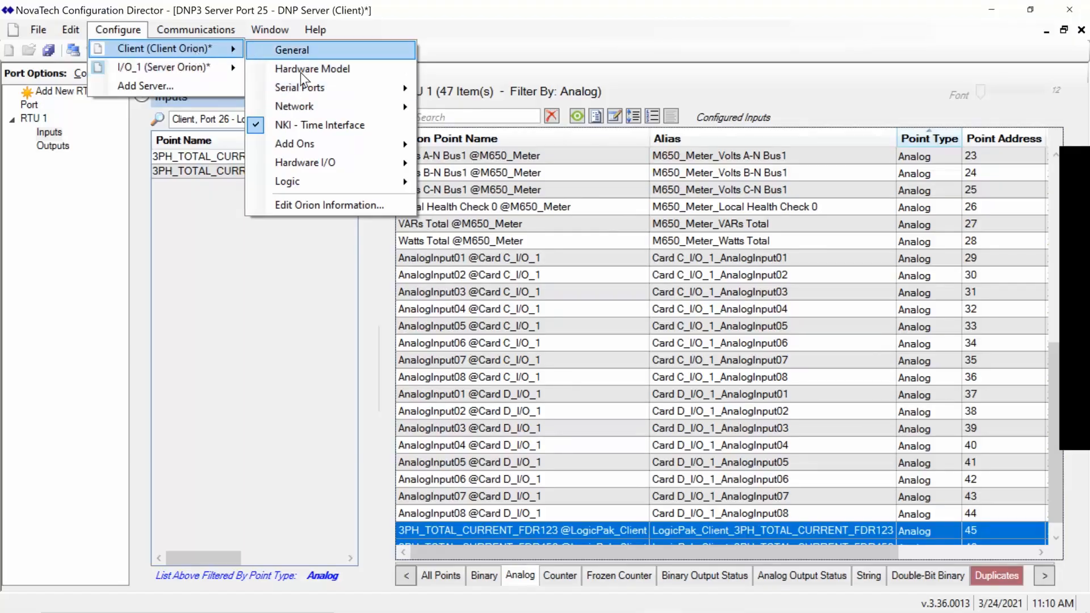
pyautogui.moveTo(320, 139)
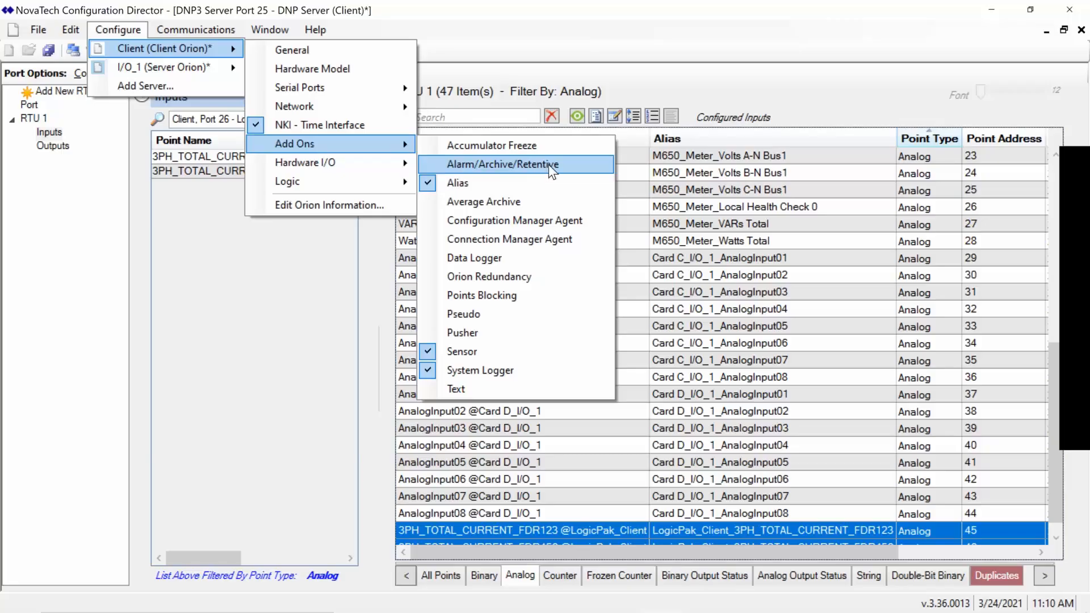
pyautogui.click(521, 163)
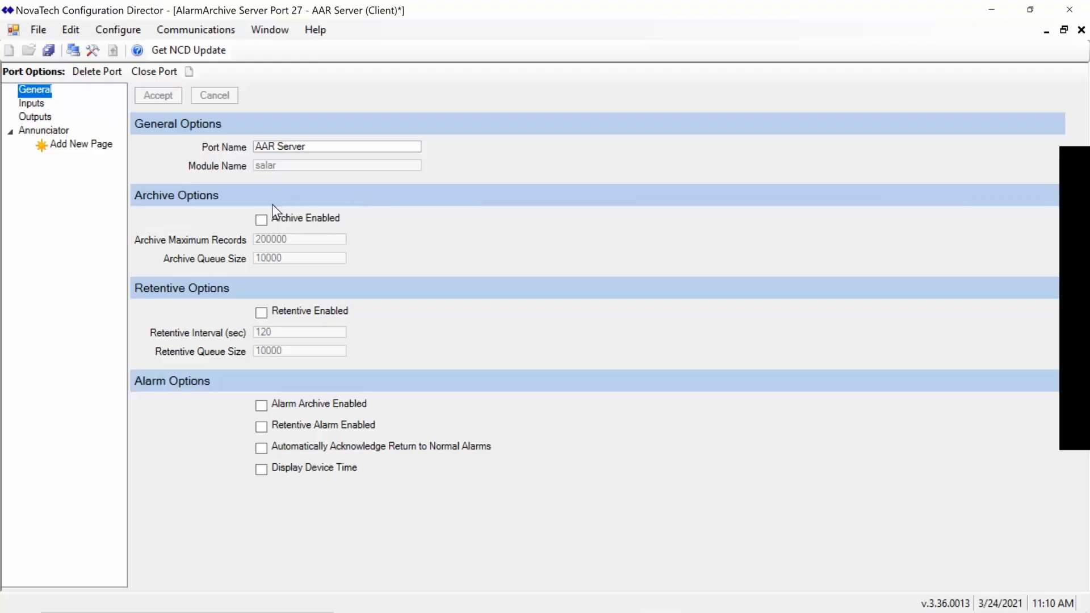
# Enable the AAR Server's archive and retentive functions plus all four alarm options, and accept the settings
pyautogui.click(261, 219)
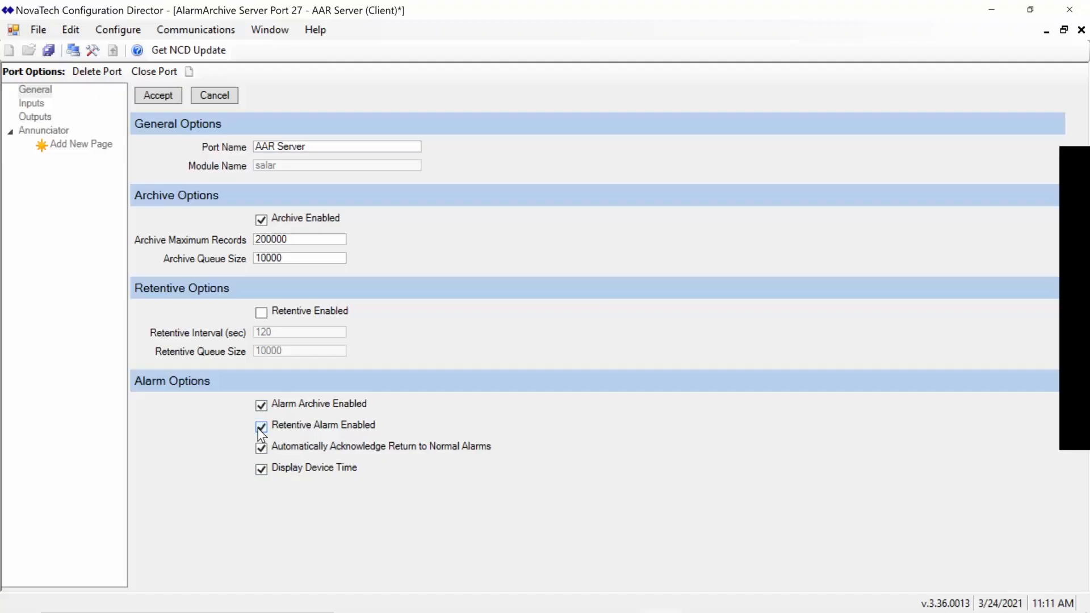
pyautogui.click(261, 312)
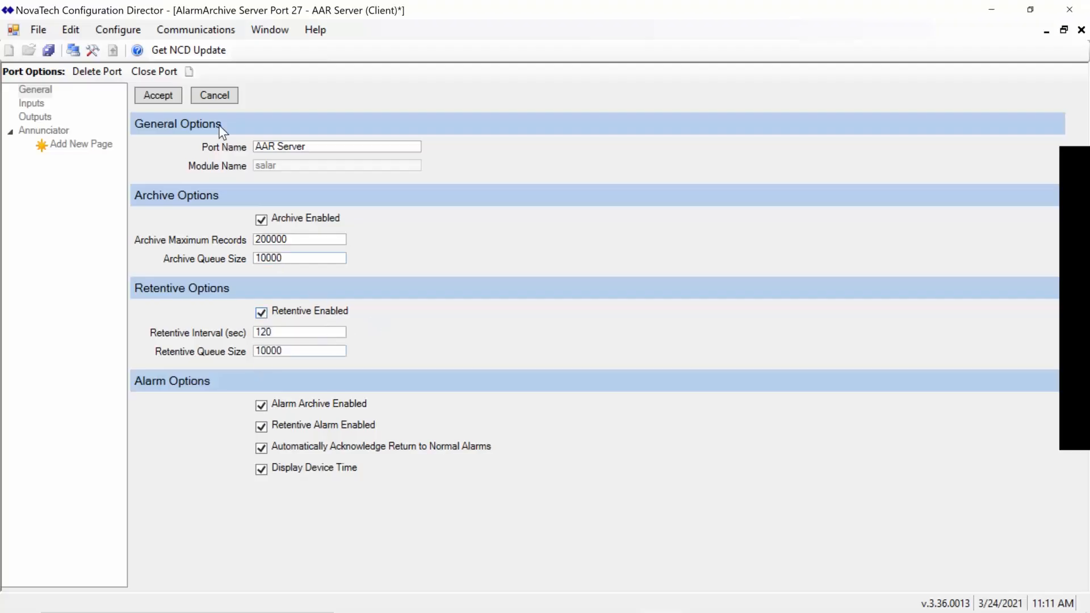
pyautogui.click(159, 94)
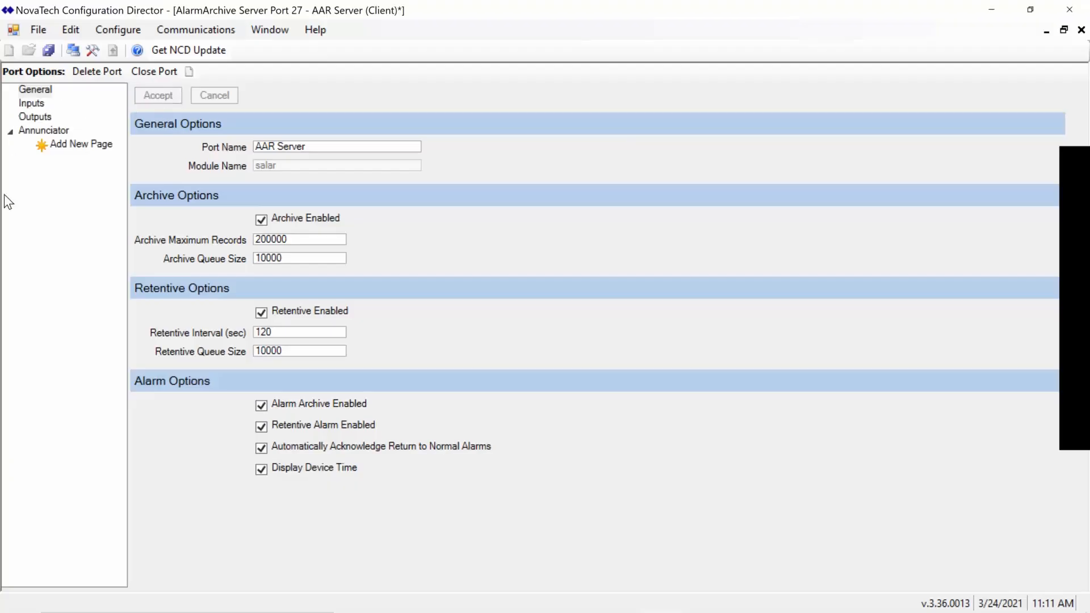
# Add the Comm Fail point of SEL351_FDR123 to the AAR Server's configured inputs
pyautogui.click(36, 105)
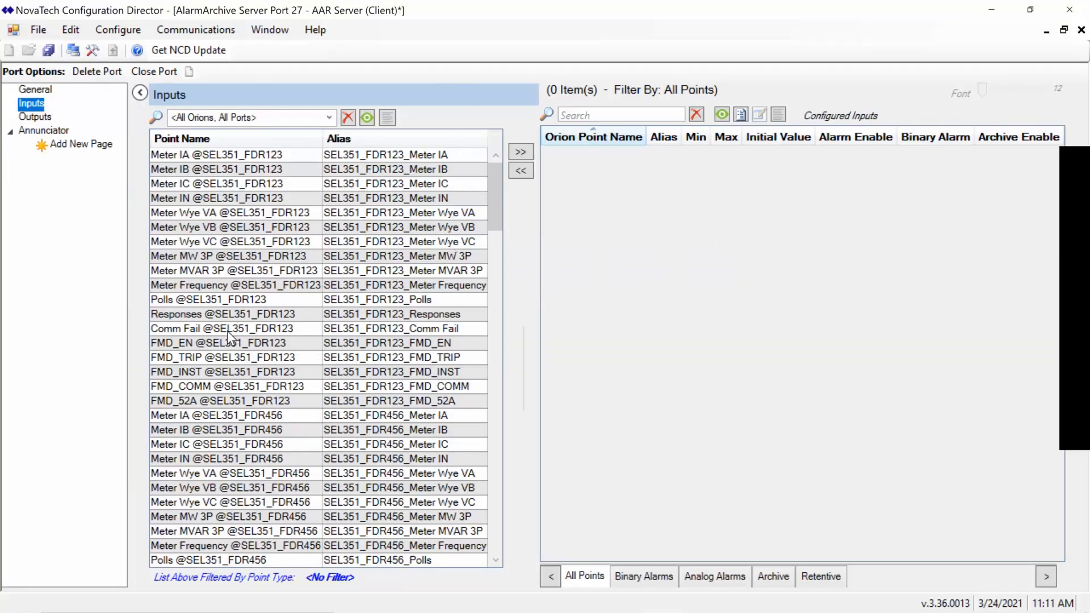
pyautogui.click(229, 330)
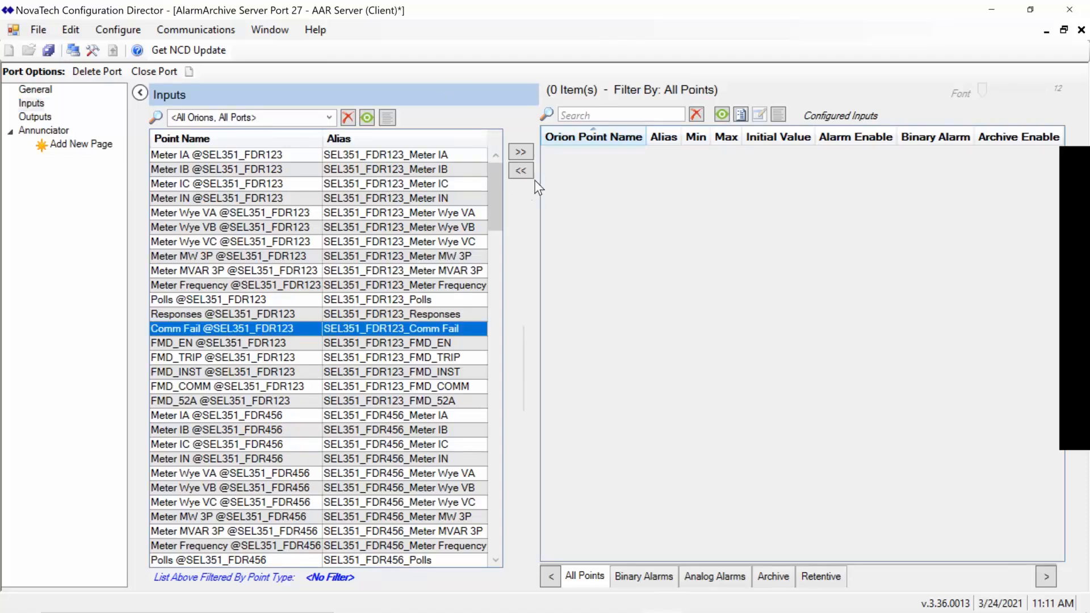
pyautogui.click(527, 152)
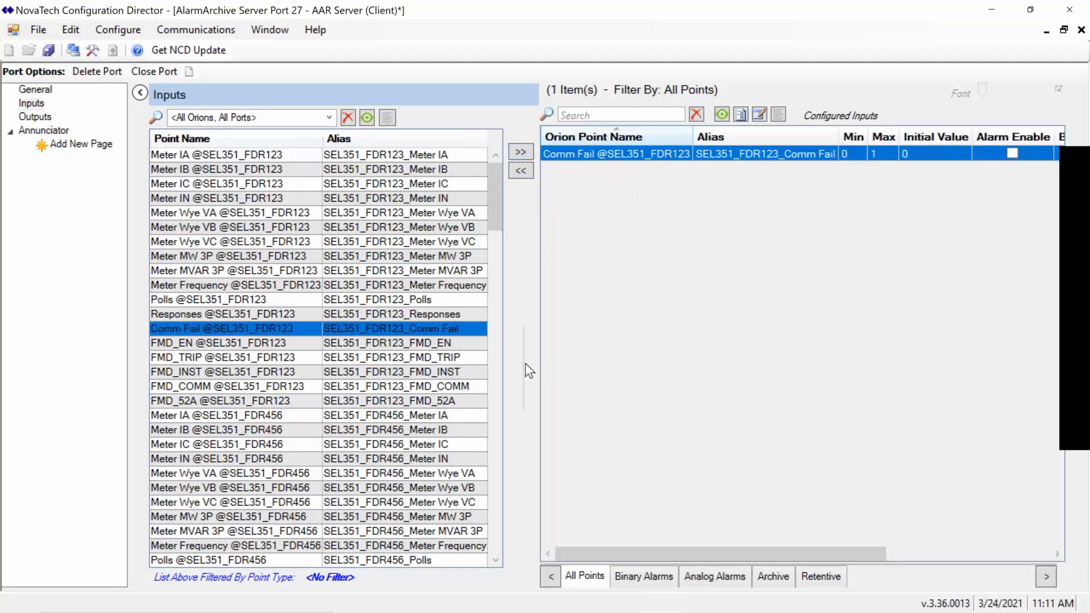
# Turn on Alarm Enable, Binary Alarm, Archive Enable and Retentive Enable for the SEL351_FDR123 Comm Fail input
pyautogui.moveTo(523, 360); pyautogui.dragTo(244, 306)
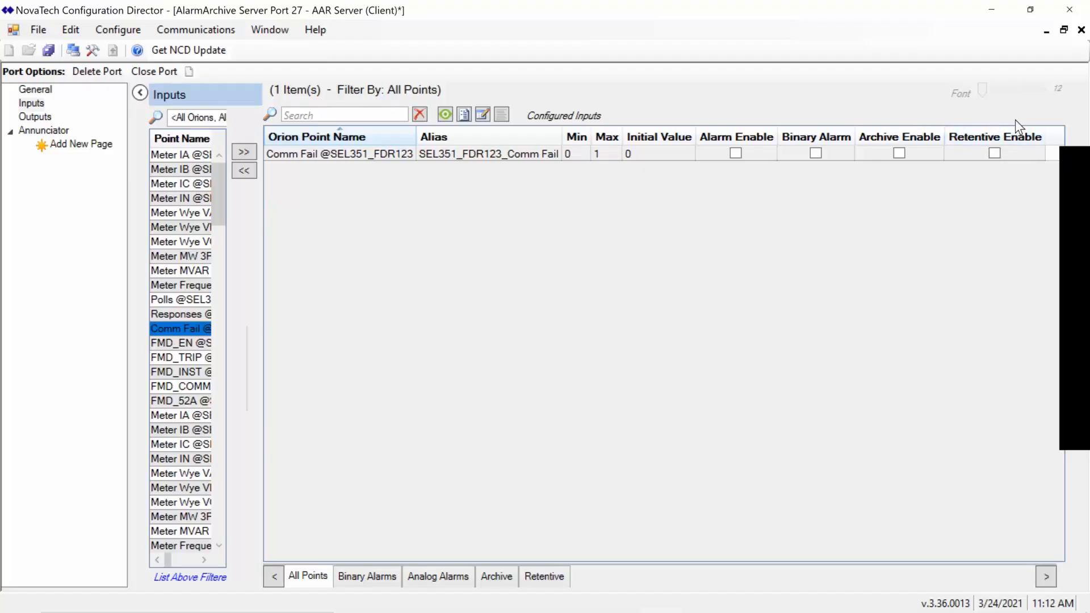
pyautogui.click(906, 155)
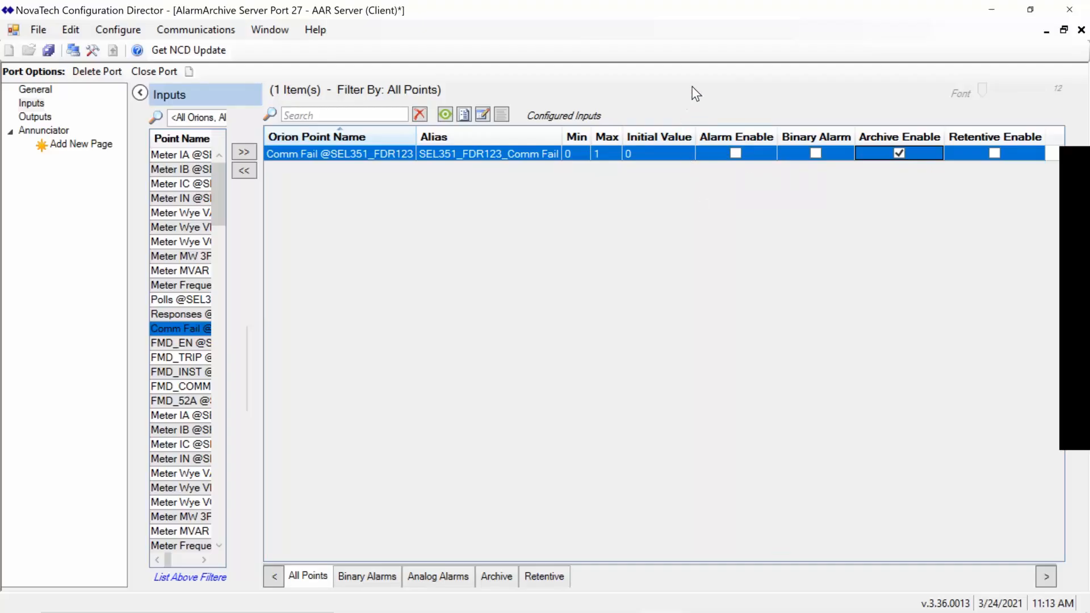
pyautogui.click(736, 154)
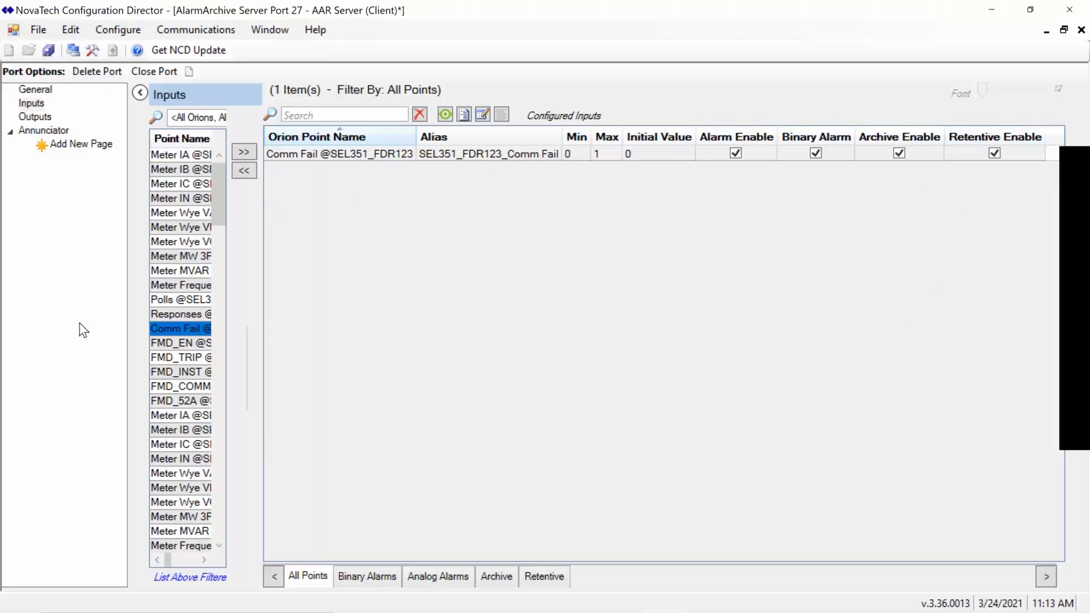
# Widen the source point list and filter it by "com"
pyautogui.moveTo(247, 366); pyautogui.dragTo(352, 369)
pyautogui.click(268, 119)
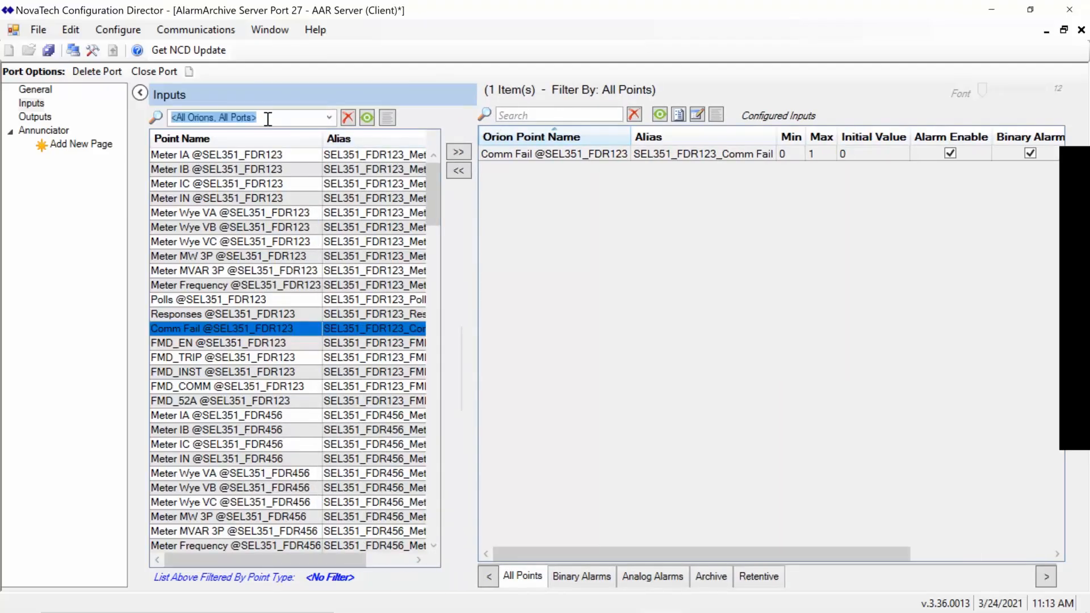
pyautogui.press('BackSpace')
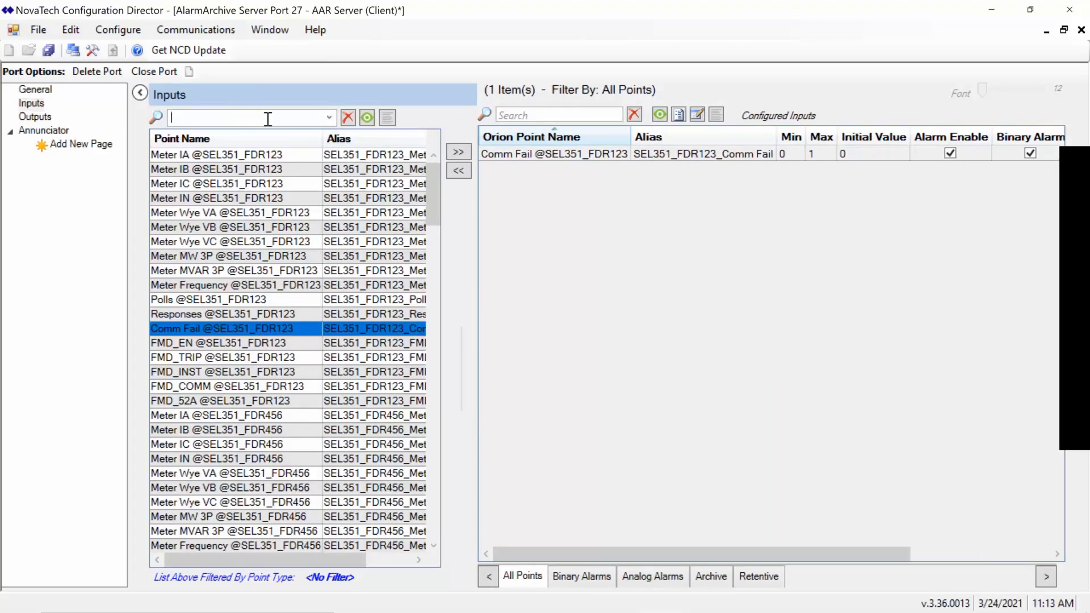
pyautogui.write('com')
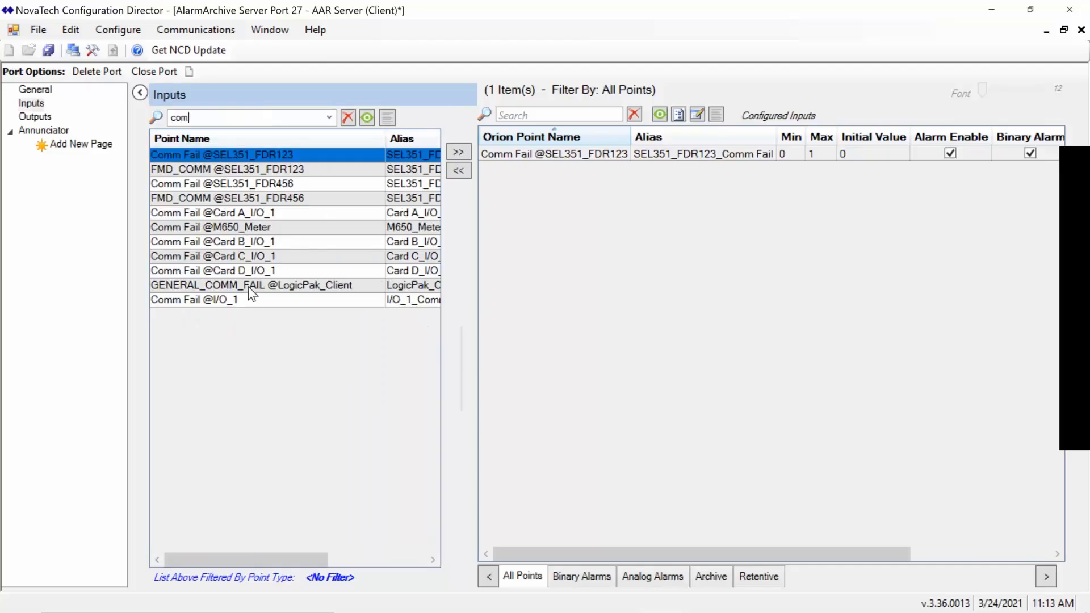
# Add the Comm Fail points of SEL351_FDR456, Card A_I/O_1, M650_Meter and I/O_1, plus GENERAL_COMM_FAIL, to the configured inputs
pyautogui.click(249, 301)
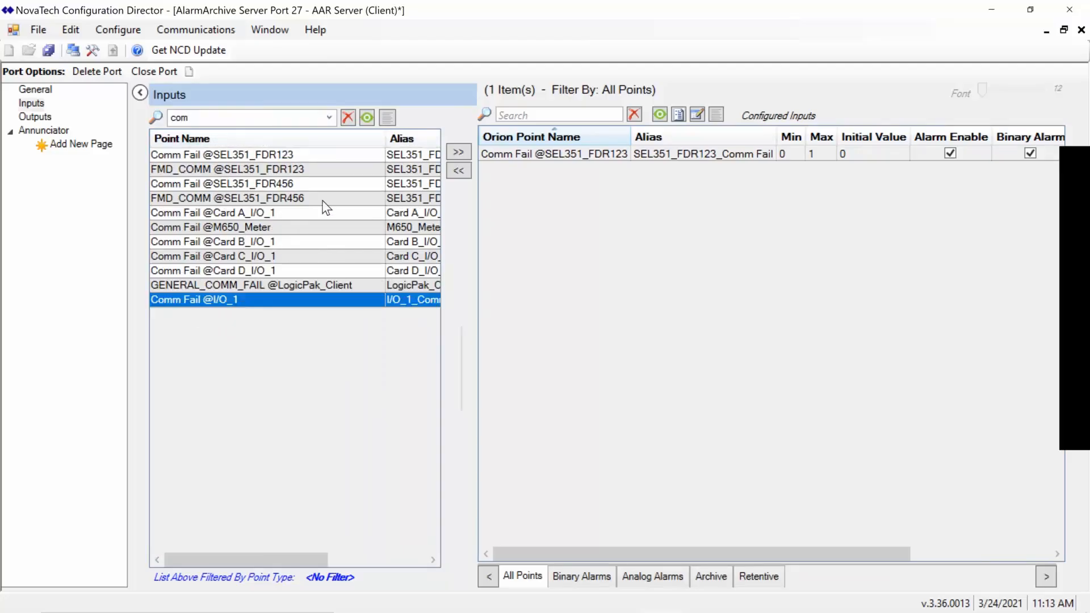
pyautogui.keyDown('shift'); pyautogui.click(344, 168); pyautogui.keyUp('shift')
pyautogui.click(345, 168)
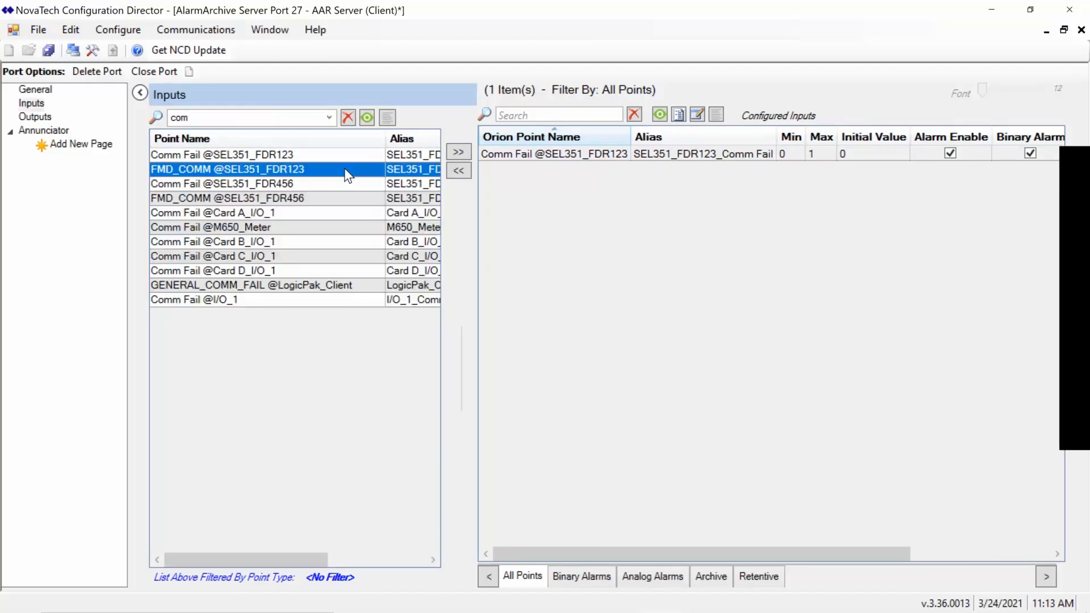
pyautogui.keyDown('ctrl'); pyautogui.click(311, 199); pyautogui.keyUp('ctrl')
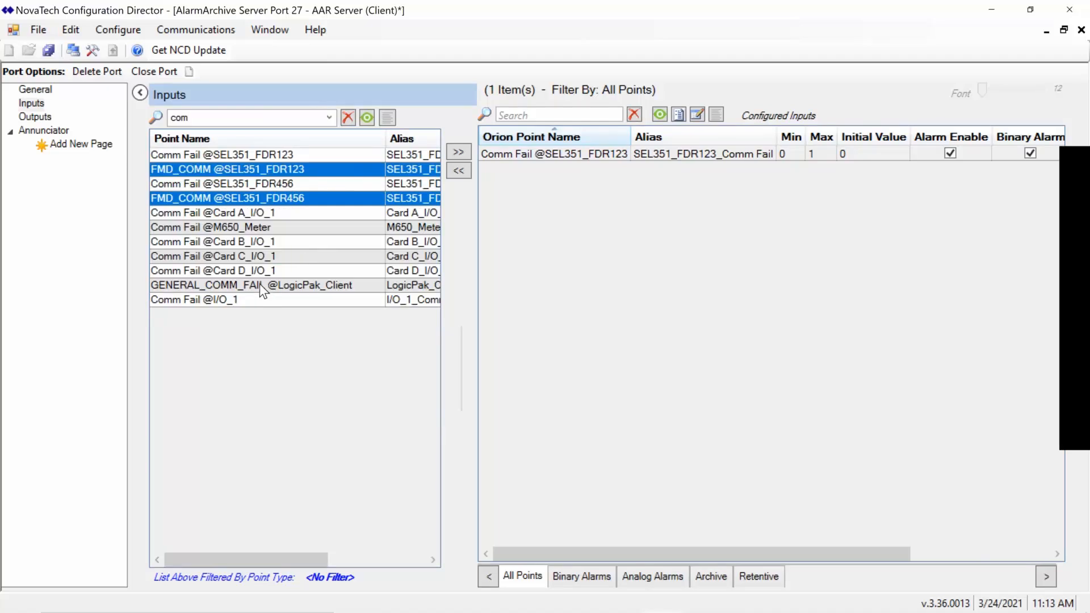
pyautogui.keyDown('ctrl'); pyautogui.click(262, 213); pyautogui.keyUp('ctrl')
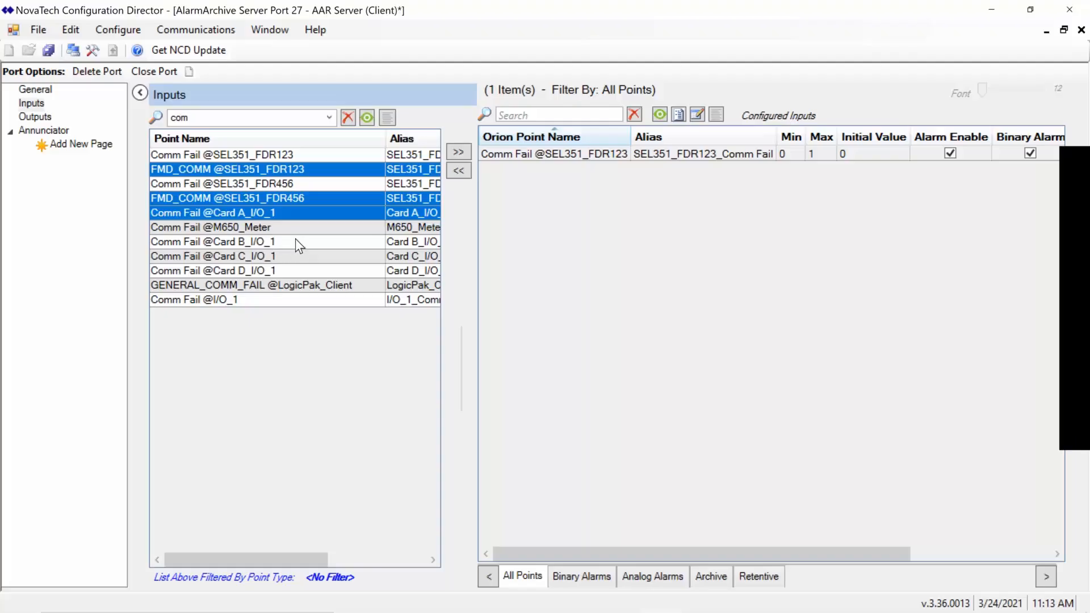
pyautogui.keyDown('ctrl'); pyautogui.click(273, 284); pyautogui.keyUp('ctrl')
pyautogui.keyDown('ctrl'); pyautogui.click(236, 301); pyautogui.keyUp('ctrl')
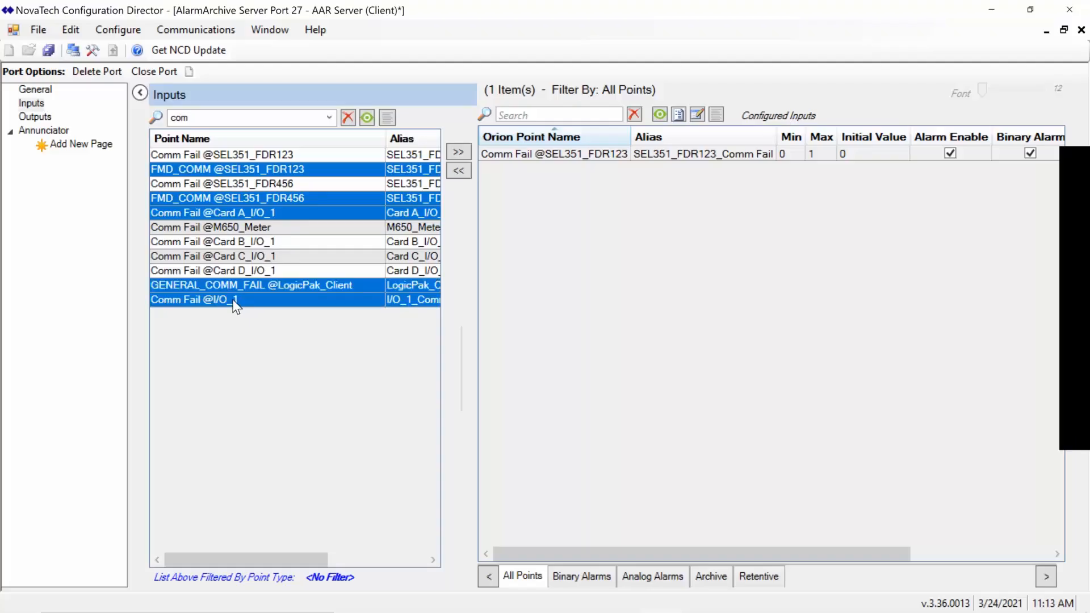
pyautogui.keyDown('ctrl'); pyautogui.click(291, 226); pyautogui.keyUp('ctrl')
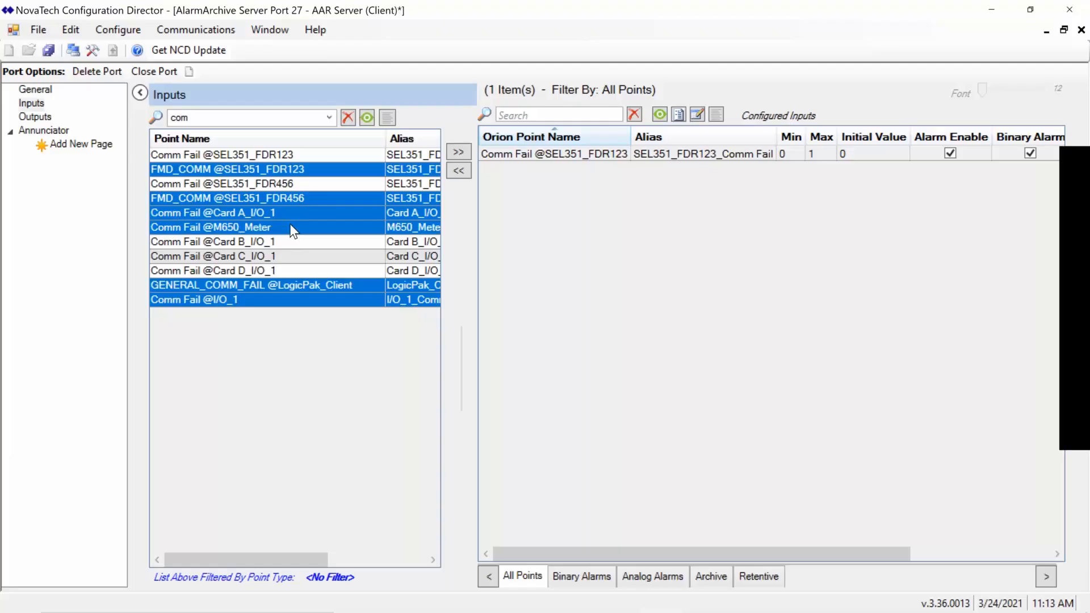
pyautogui.keyDown('ctrl'); pyautogui.click(300, 184); pyautogui.keyUp('ctrl')
pyautogui.keyDown('ctrl'); pyautogui.click(270, 198); pyautogui.keyUp('ctrl')
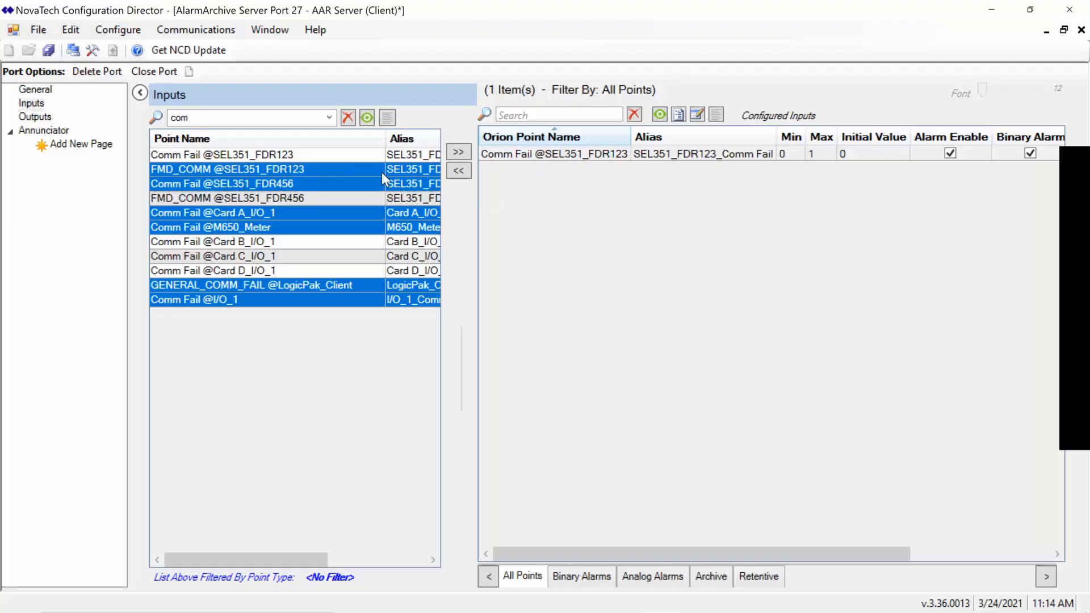
pyautogui.keyDown('ctrl'); pyautogui.click(328, 168); pyautogui.keyUp('ctrl')
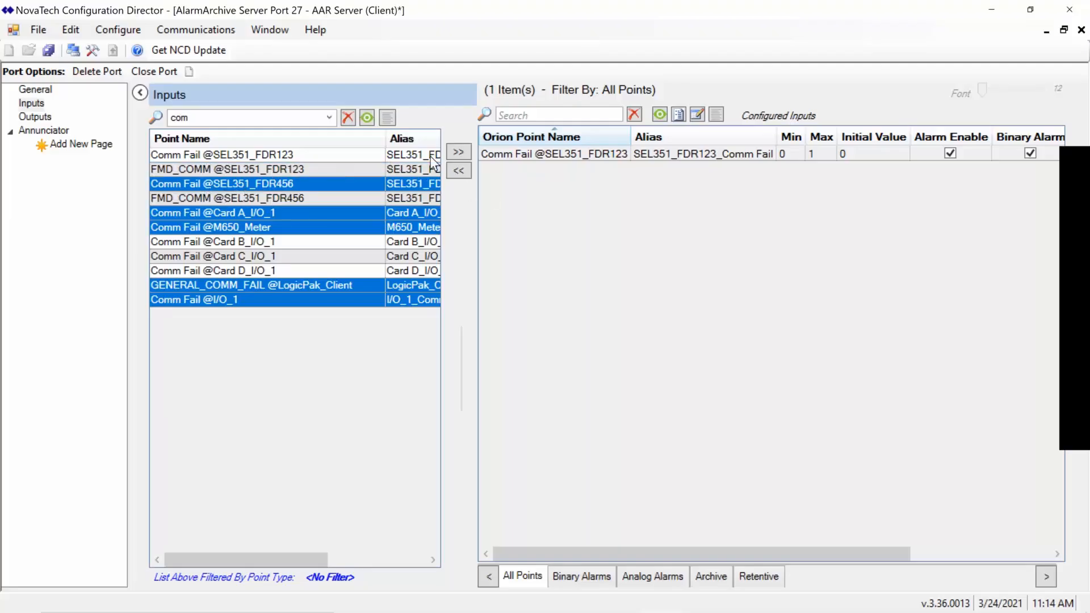
pyautogui.click(459, 153)
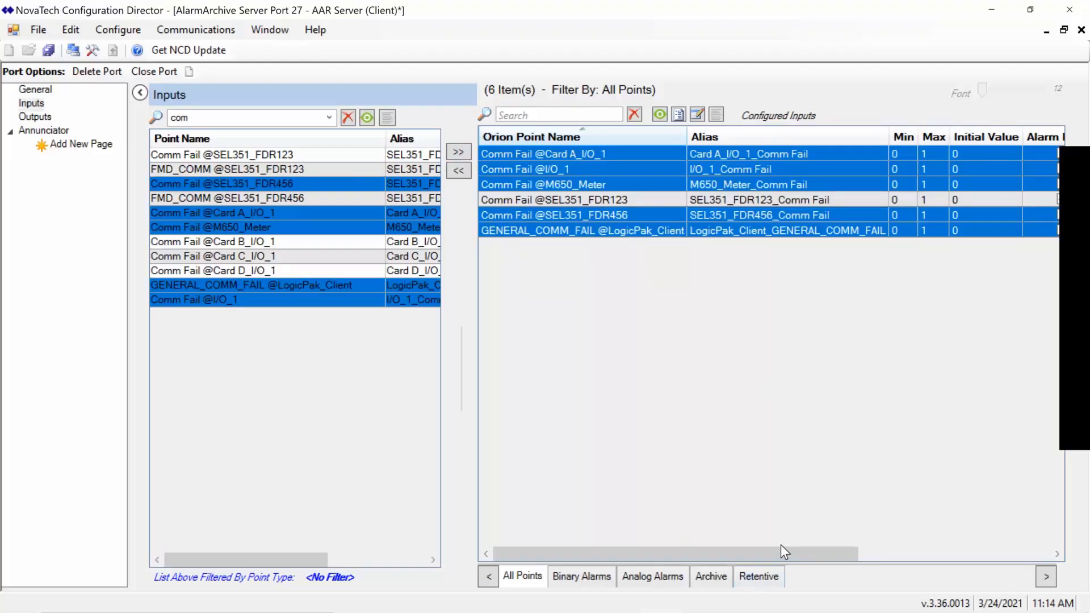
# Enable alarm, binary alarm, archive and retentive together for the five newly added comm fail inputs through their common attributes
pyautogui.moveTo(768, 555); pyautogui.dragTo(997, 511)
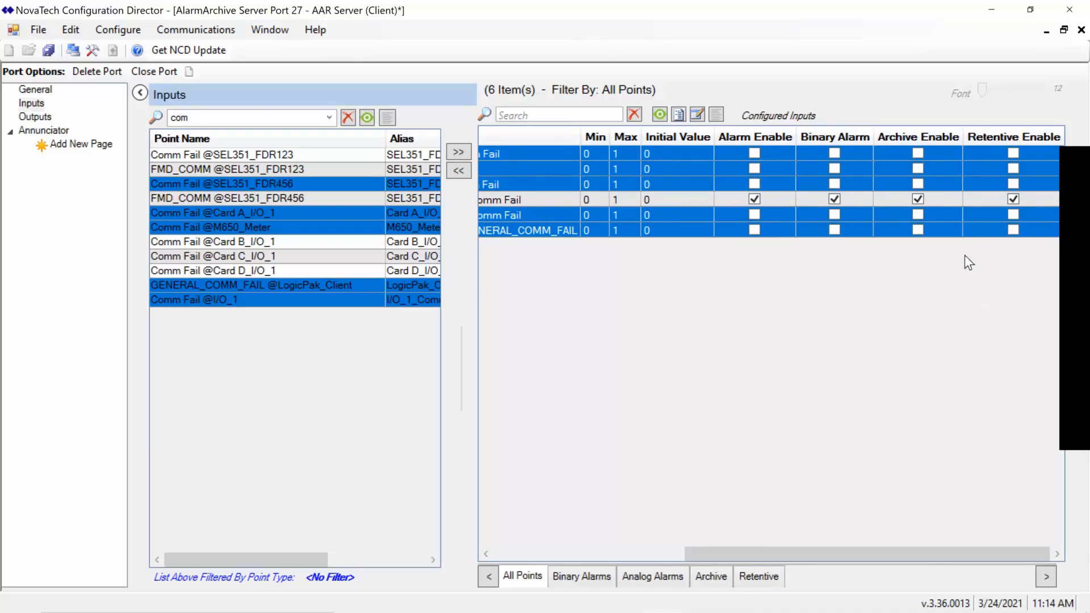
pyautogui.click(695, 115)
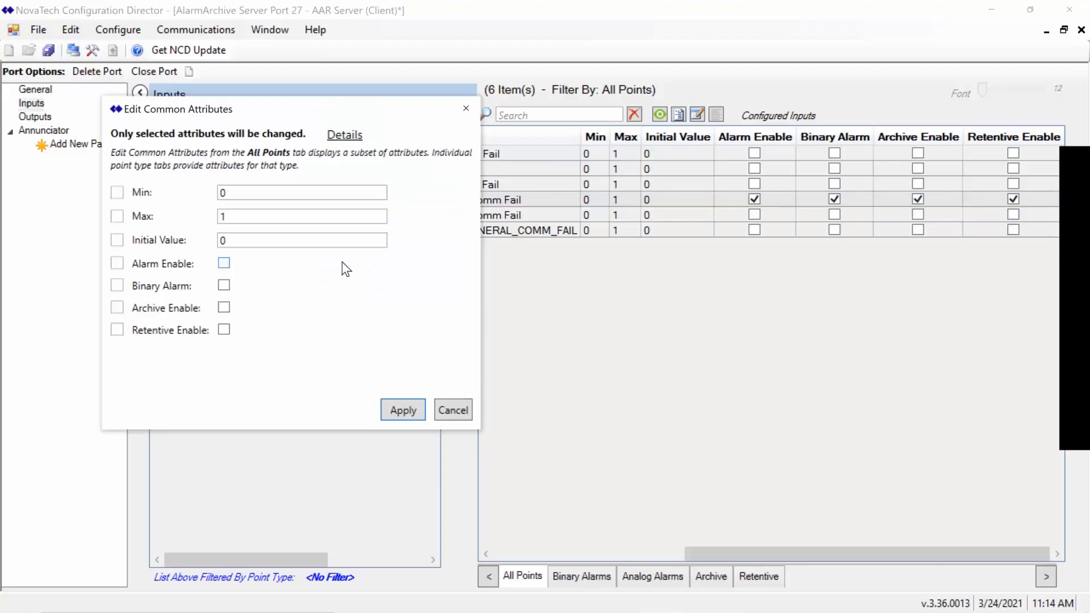
pyautogui.click(224, 263)
pyautogui.click(225, 308)
pyautogui.click(418, 414)
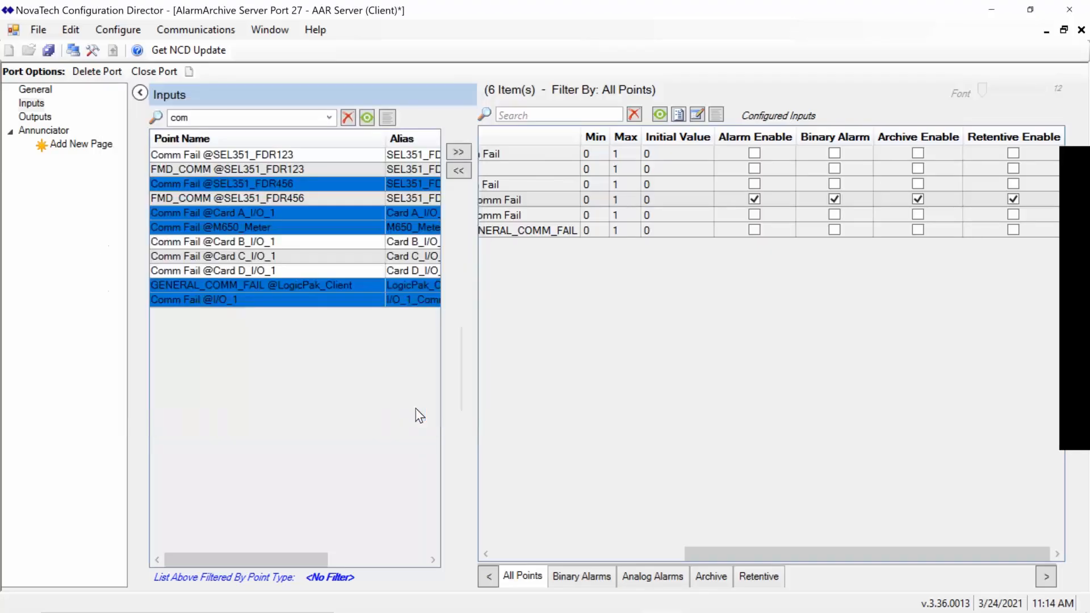
# Show the archive attributes of the AAR Server's configured inputs
pyautogui.moveTo(807, 555); pyautogui.dragTo(1010, 547)
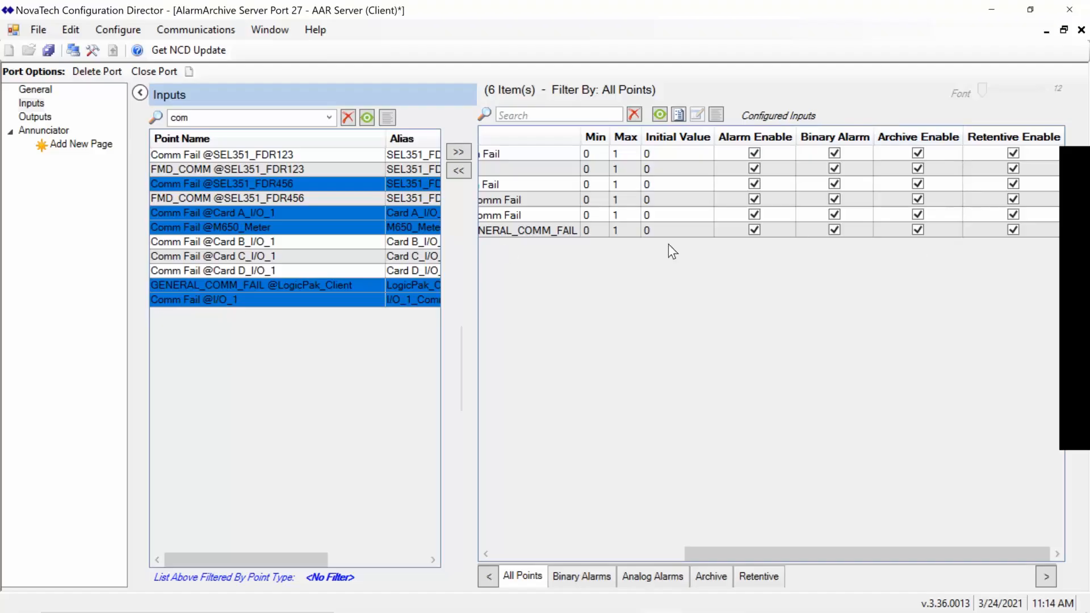
pyautogui.click(707, 577)
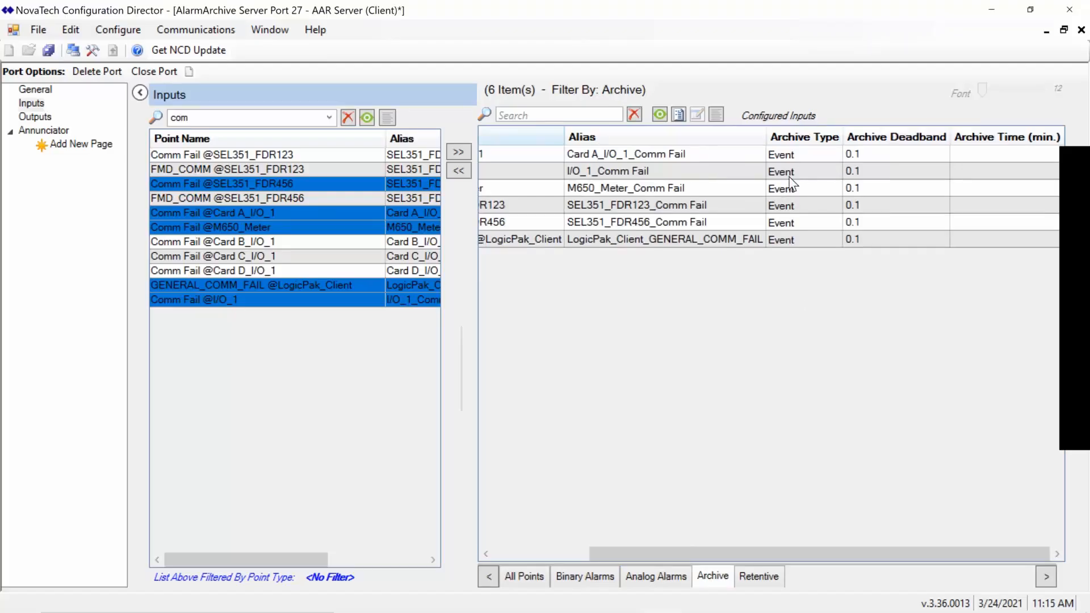
# Review the archive type options available for the Card A_I/O_1 Comm Fail input
pyautogui.click(829, 153)
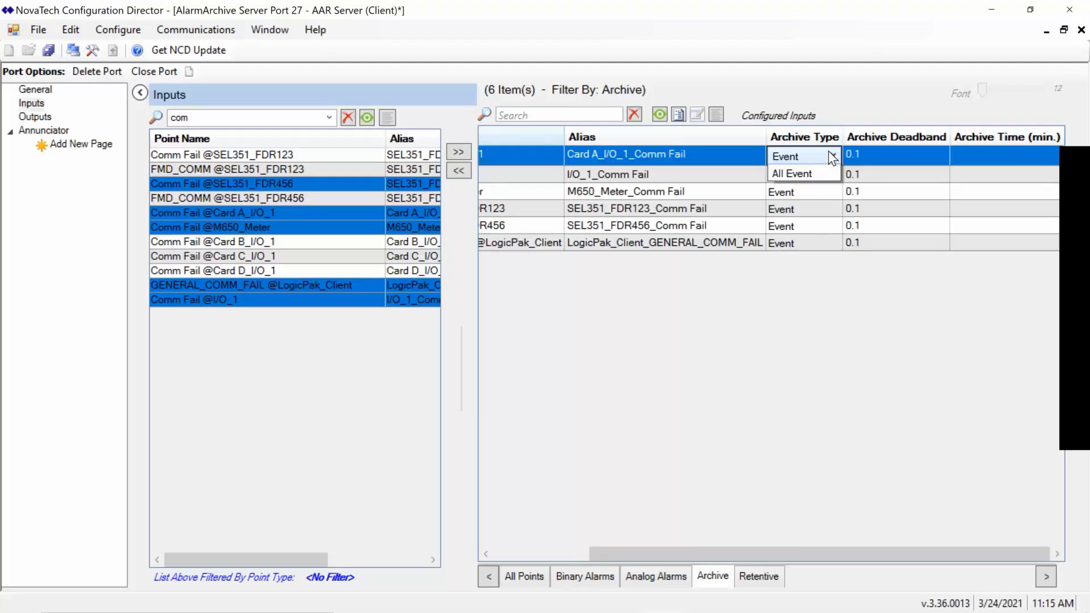
pyautogui.click(829, 287)
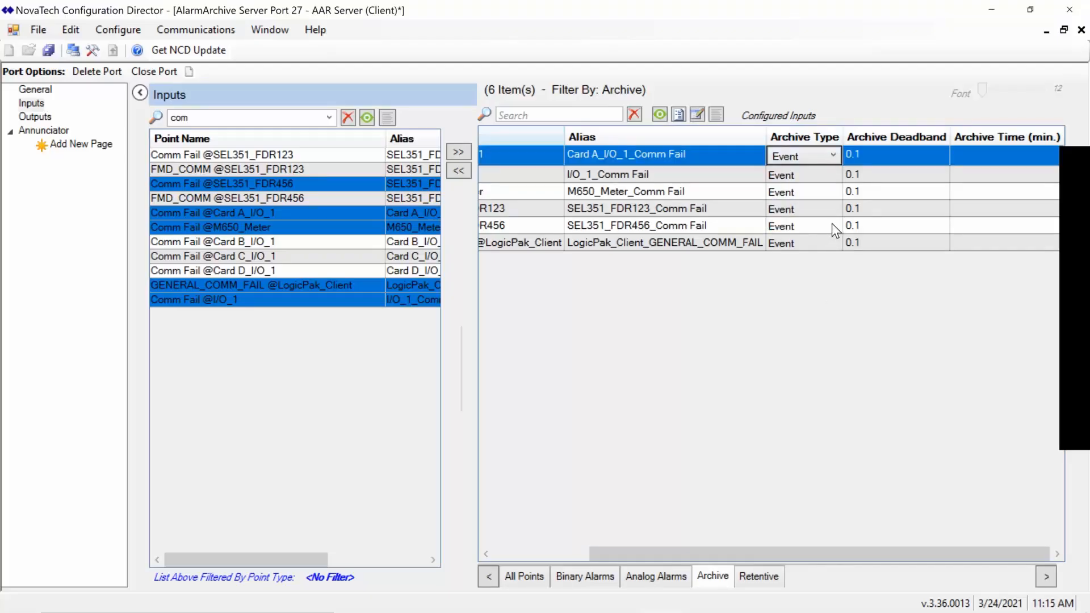
pyautogui.click(811, 158)
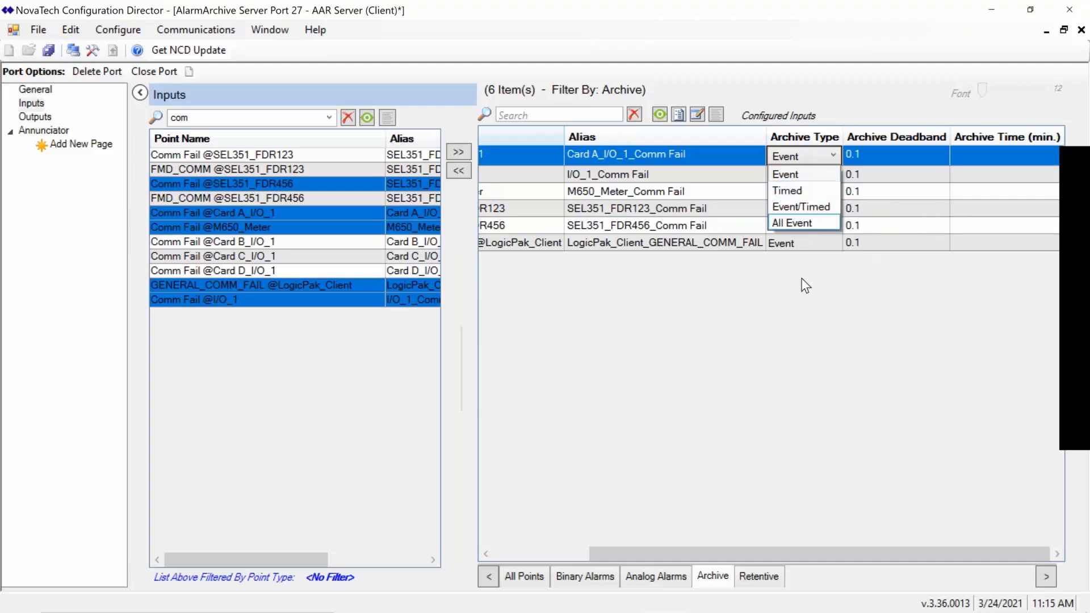
pyautogui.click(792, 332)
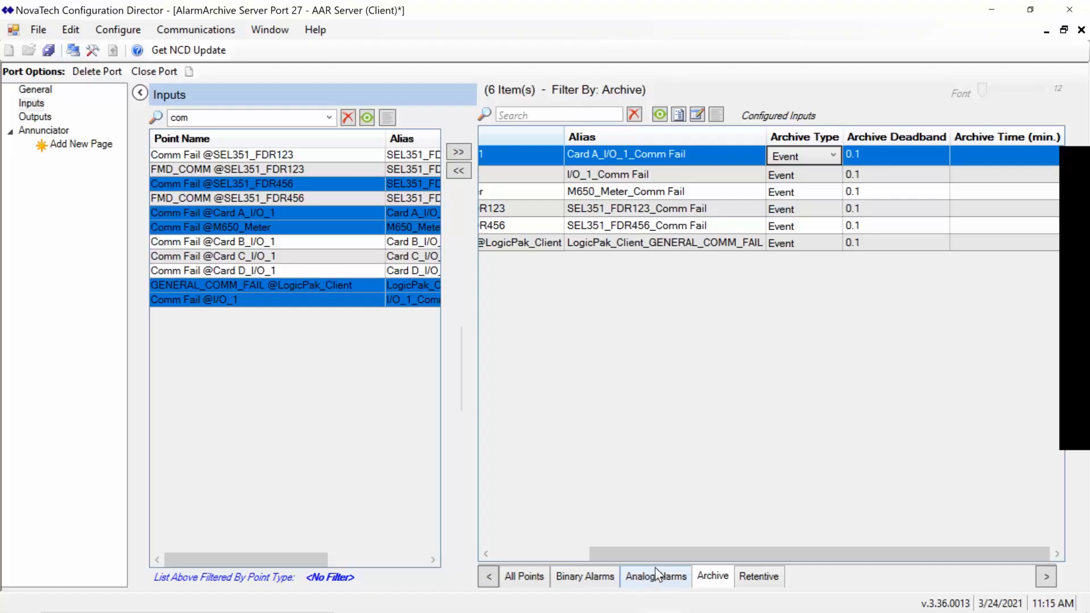
# Show the binary alarm attributes of the configured inputs and review the alarm acknowledge group choices for the Card A_I/O_1 point
pyautogui.click(590, 579)
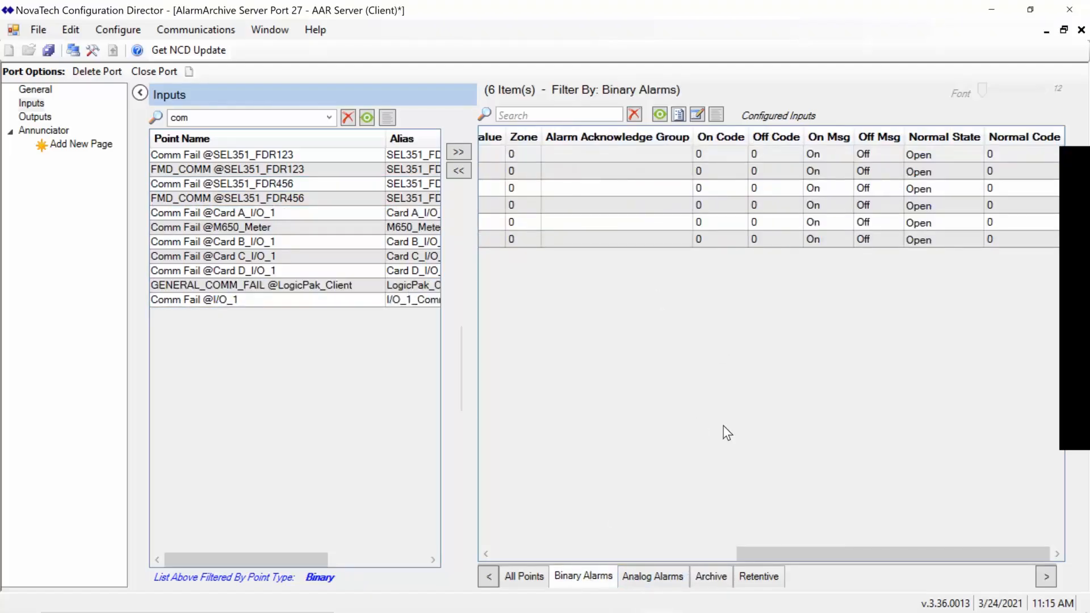
pyautogui.moveTo(765, 547); pyautogui.dragTo(489, 558)
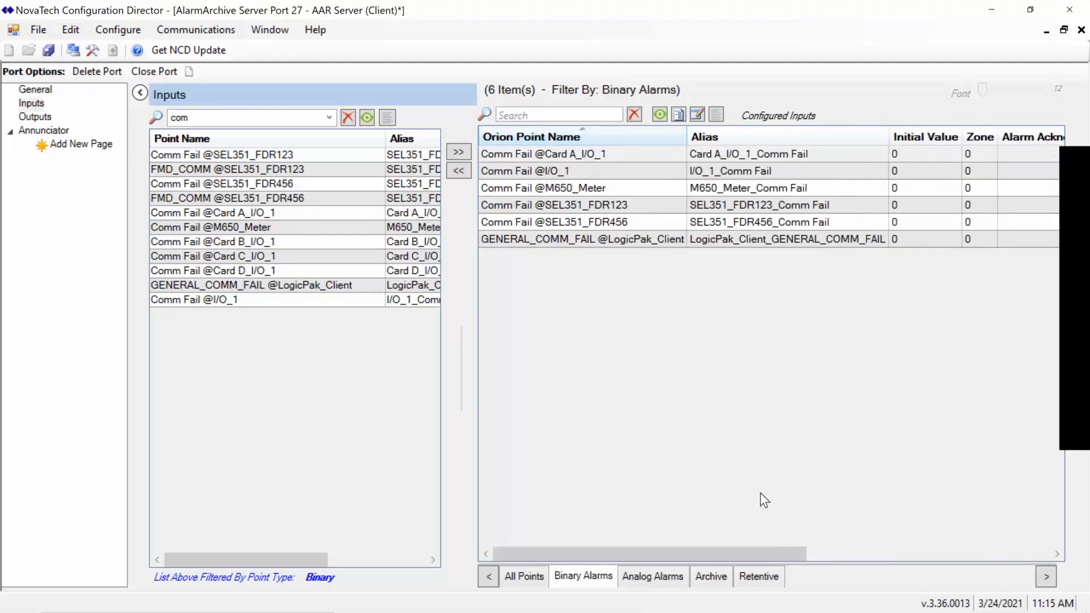
pyautogui.moveTo(740, 554); pyautogui.dragTo(896, 543)
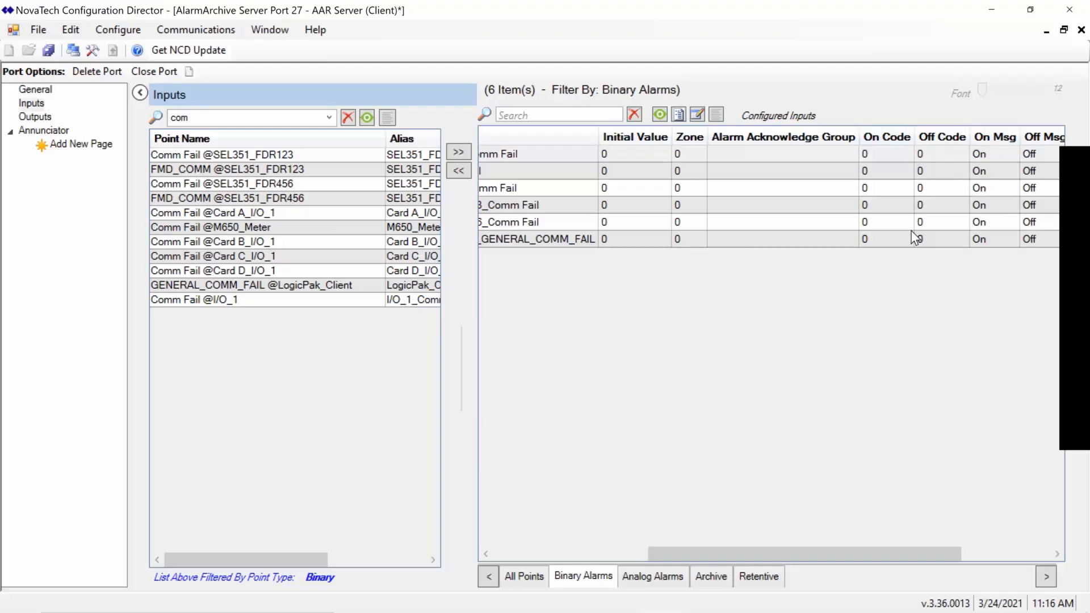
pyautogui.click(824, 156)
pyautogui.click(824, 155)
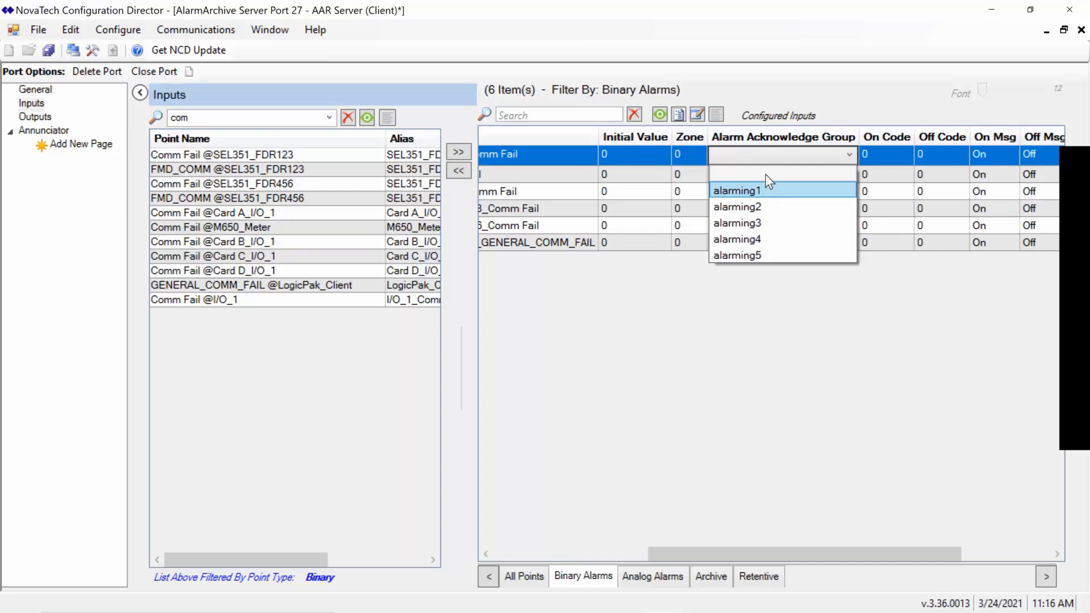
pyautogui.click(801, 352)
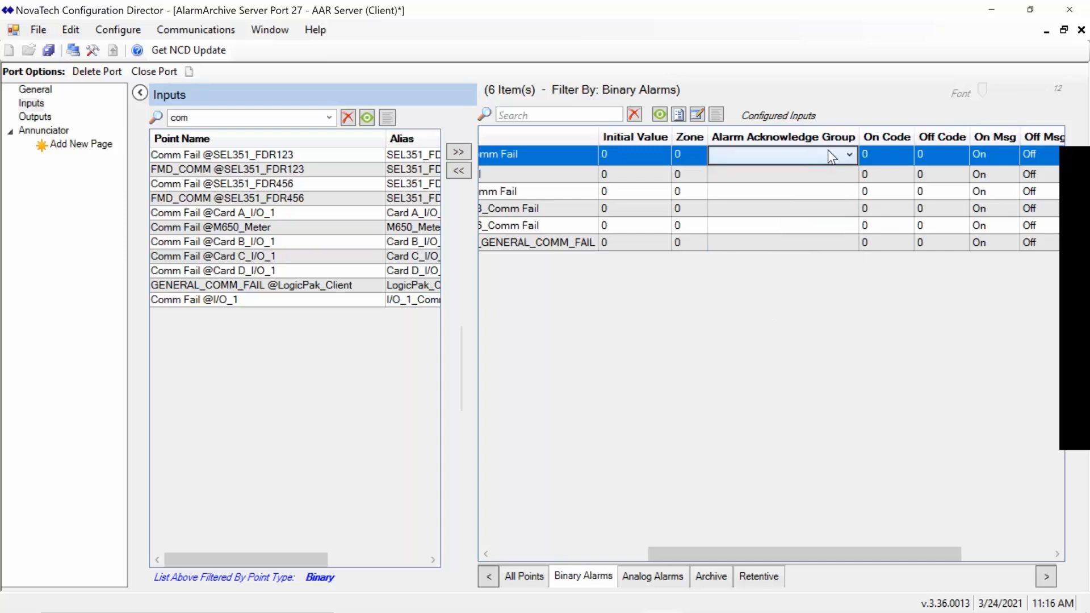
# Assign the alarm acknowledge group alarming1 to all six configured comm fail inputs through their common attributes
pyautogui.keyDown('ctrl'); pyautogui.click(561, 229); pyautogui.keyUp('ctrl')
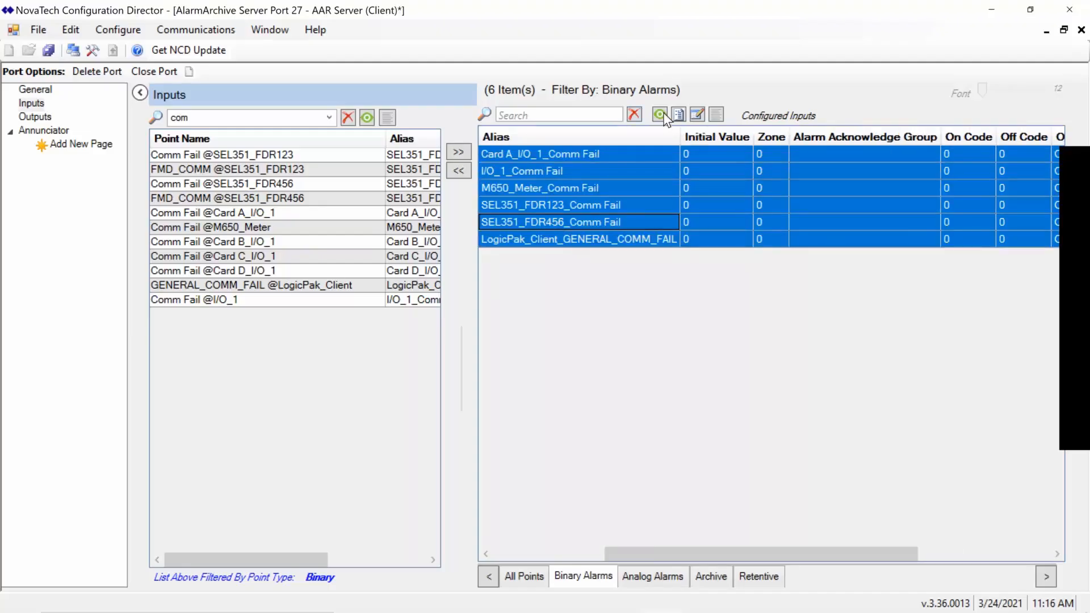
pyautogui.click(697, 115)
pyautogui.click(415, 195)
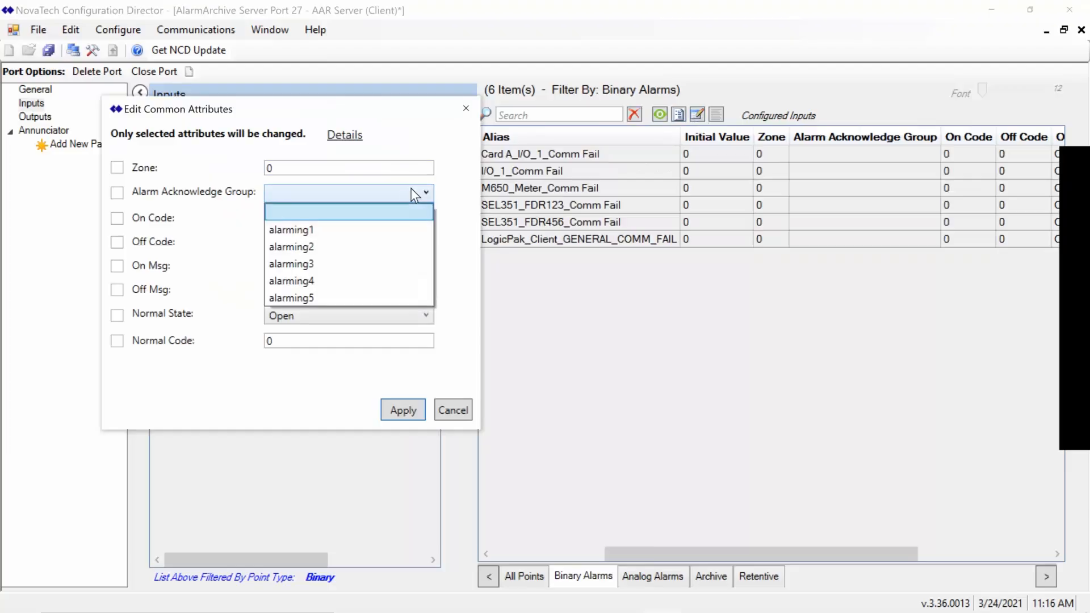
pyautogui.click(399, 226)
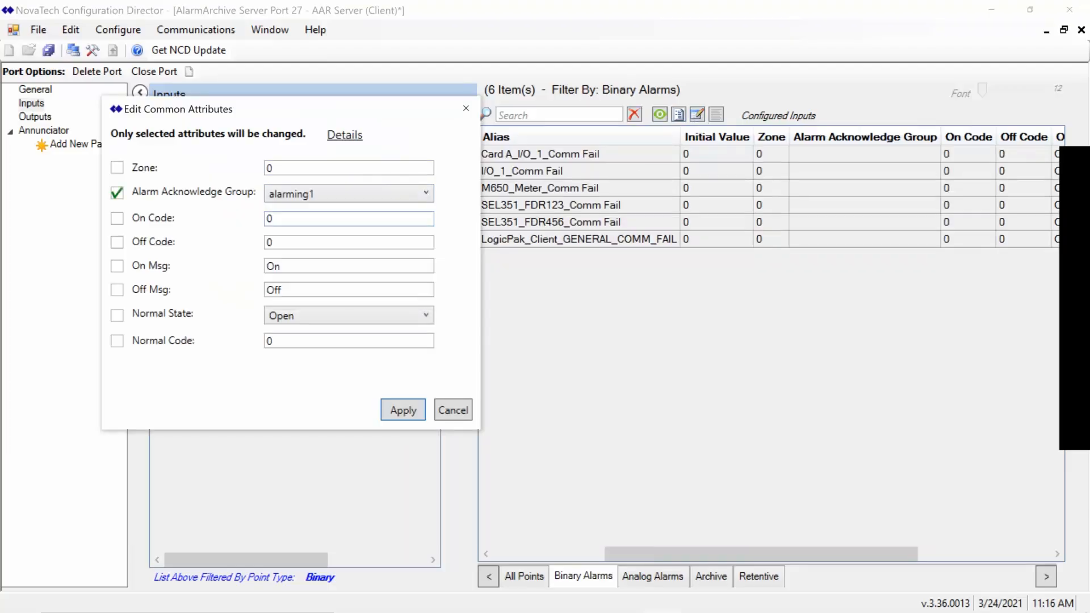
pyautogui.click(416, 407)
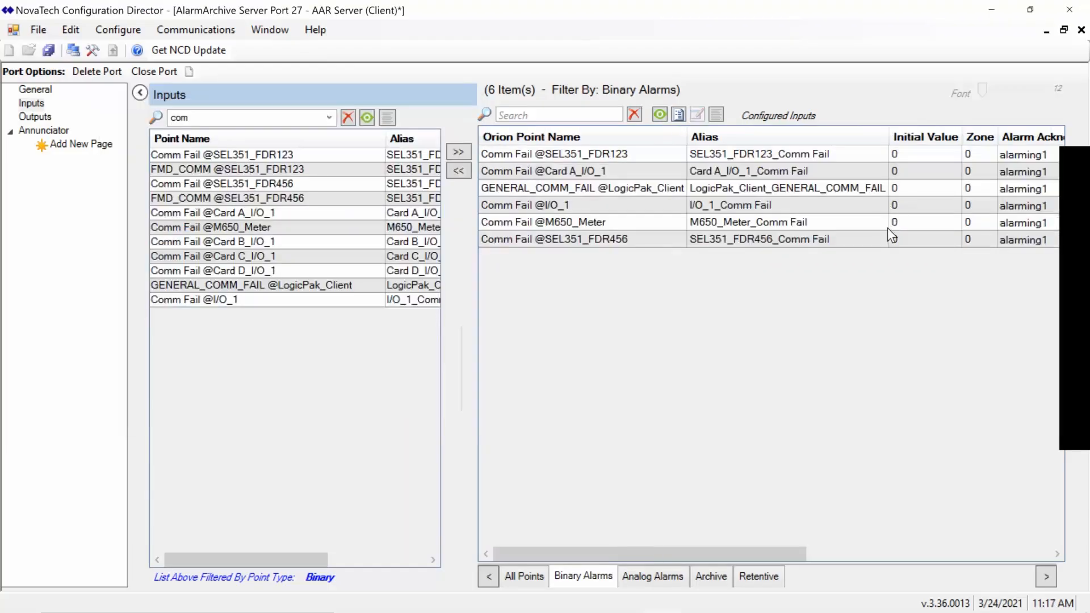
pyautogui.moveTo(738, 550); pyautogui.dragTo(967, 467)
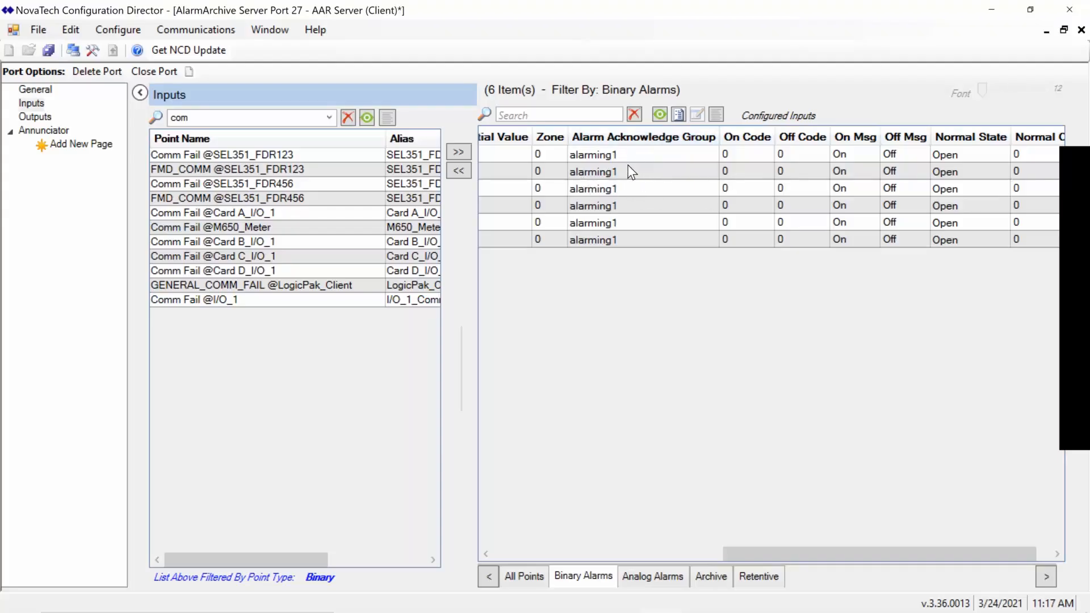
pyautogui.moveTo(796, 550); pyautogui.dragTo(847, 544)
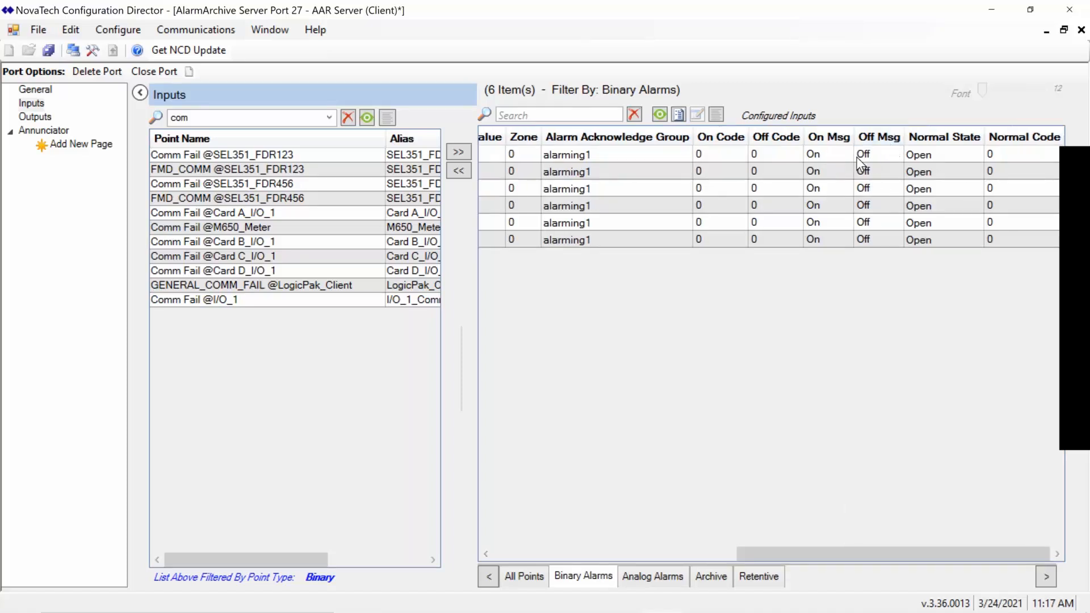
pyautogui.click(829, 159)
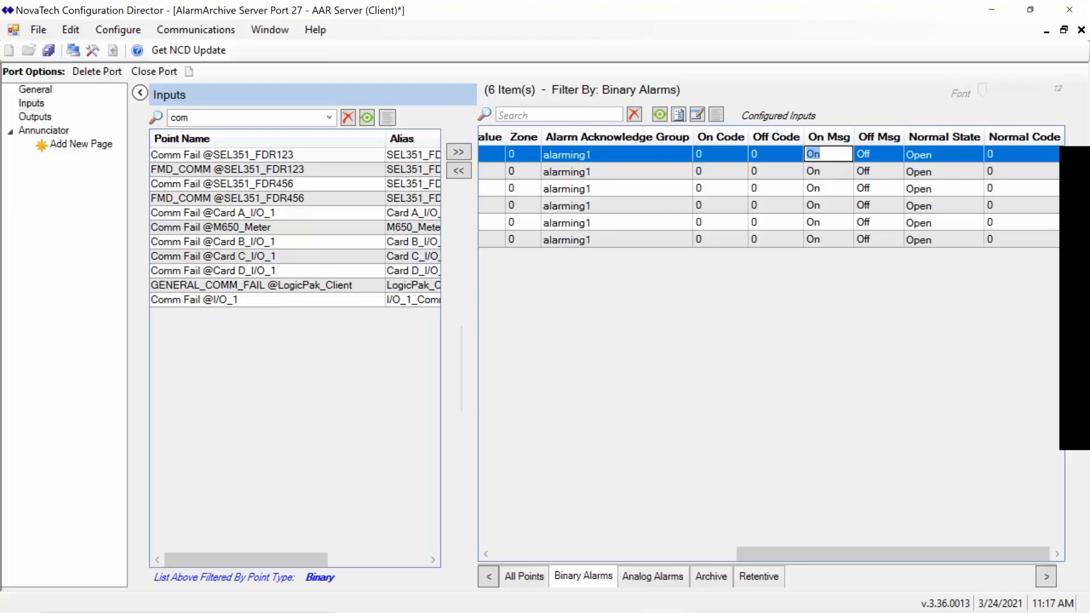
pyautogui.write('COMM FAIL')
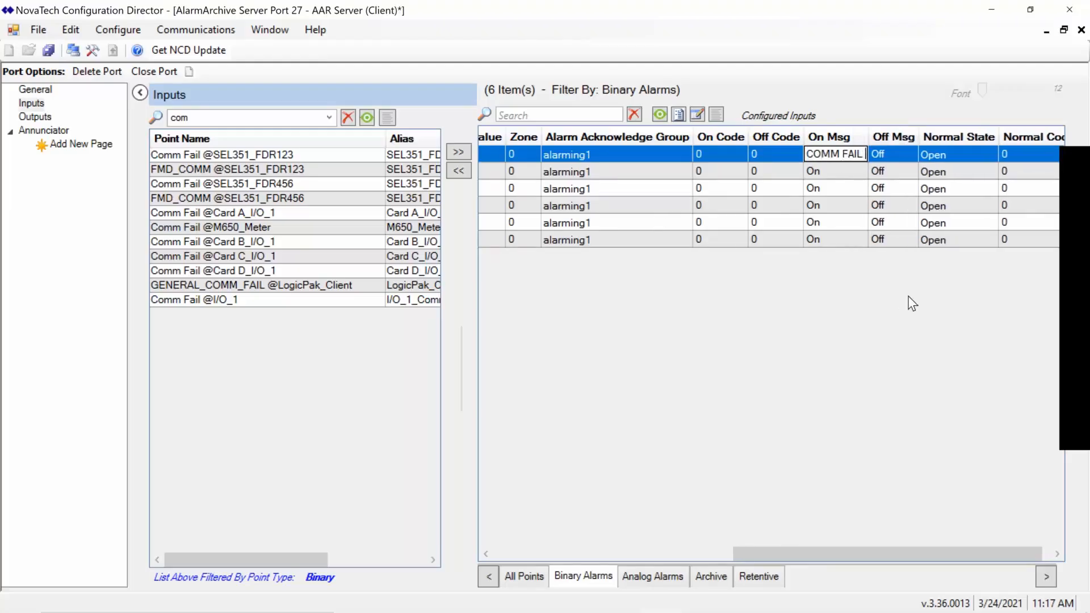
pyautogui.click(884, 155)
pyautogui.write('NORMAL')
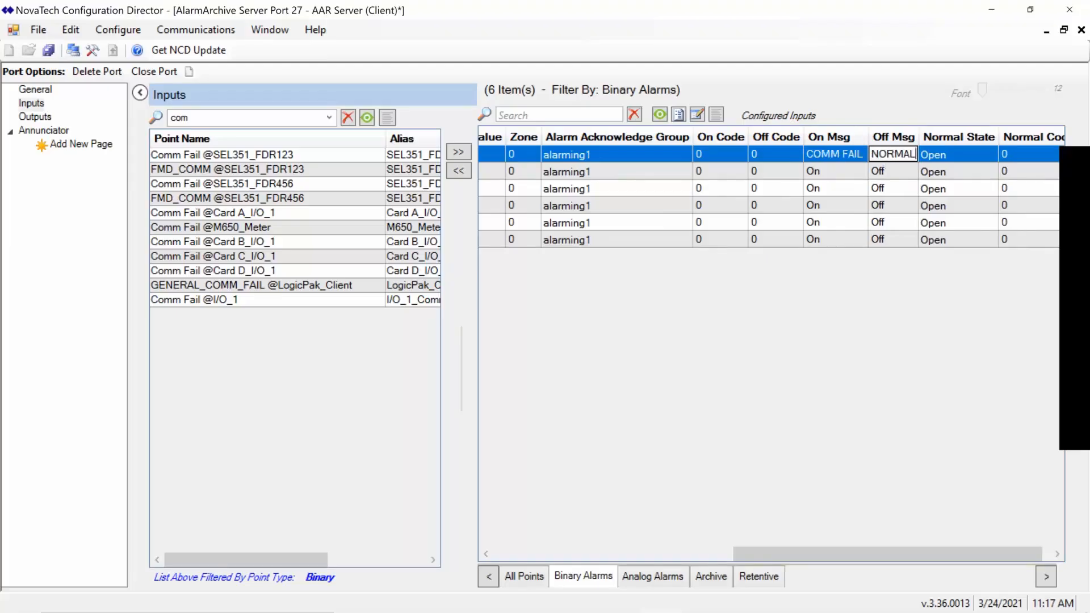
pyautogui.click(979, 168)
pyautogui.click(980, 148)
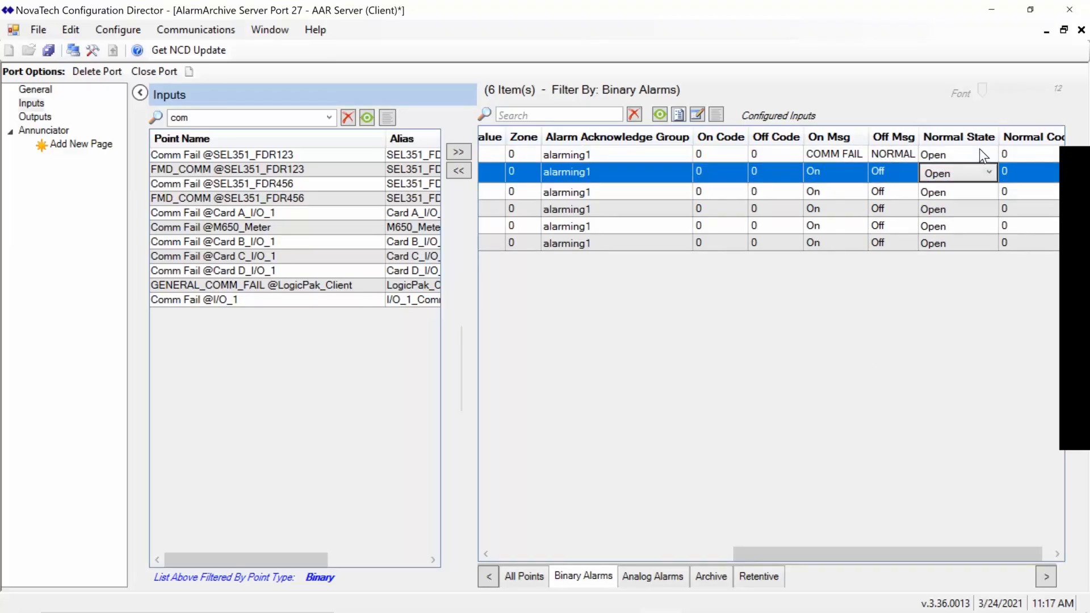
pyautogui.moveTo(790, 554)
pyautogui.mouseDown()
pyautogui.moveTo(680, 560)
pyautogui.moveTo(803, 557)
pyautogui.mouseUp()
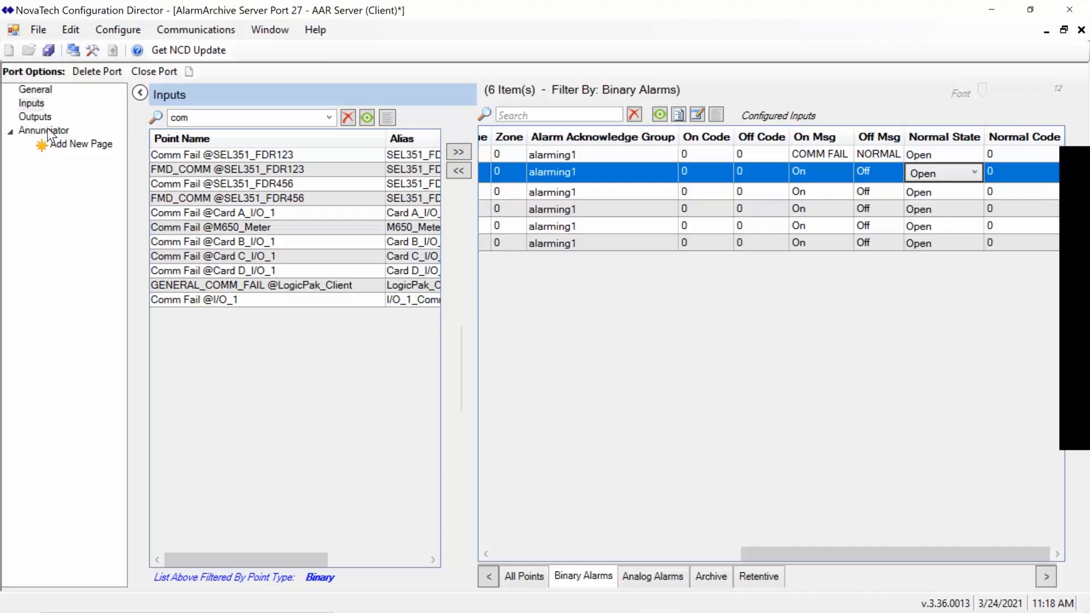
# Add a new annunciator page with the description COMM ALARMS and accept it
pyautogui.click(48, 131)
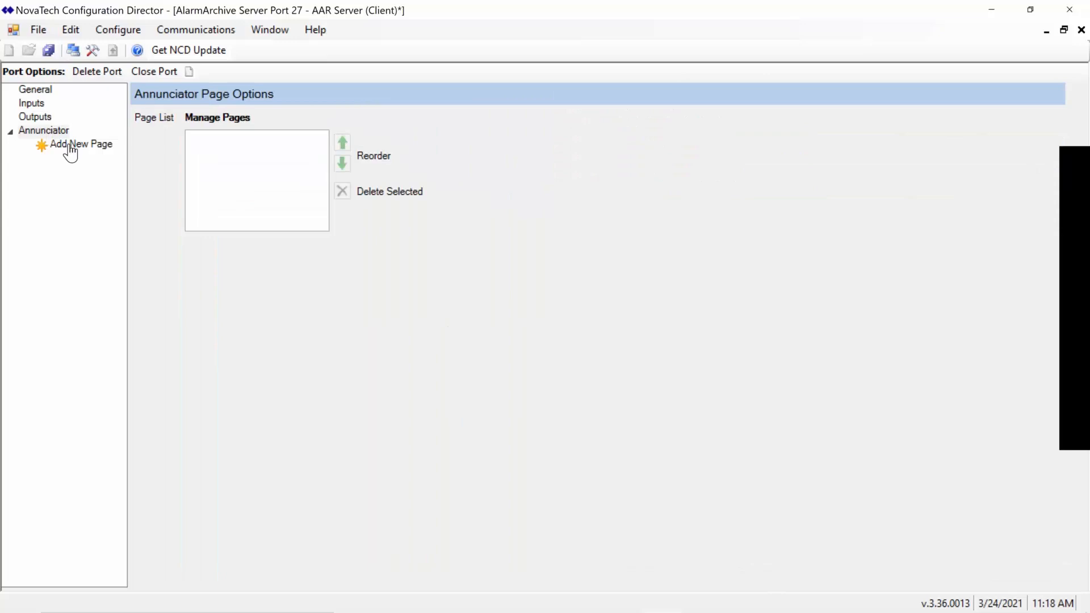
pyautogui.click(70, 147)
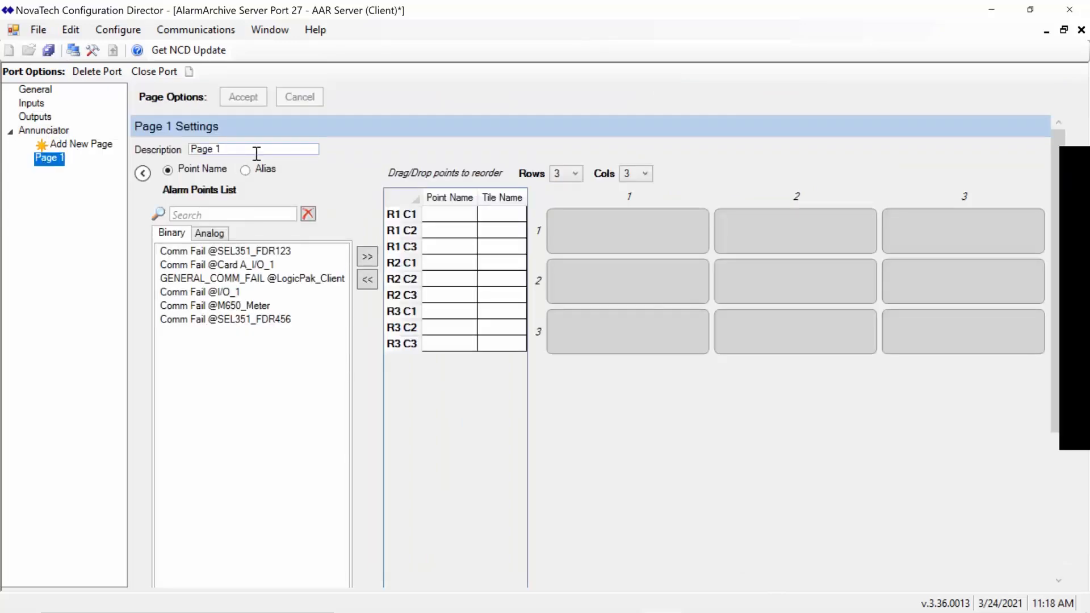
pyautogui.press('Tab')
pyautogui.write('COMM ALARMS')
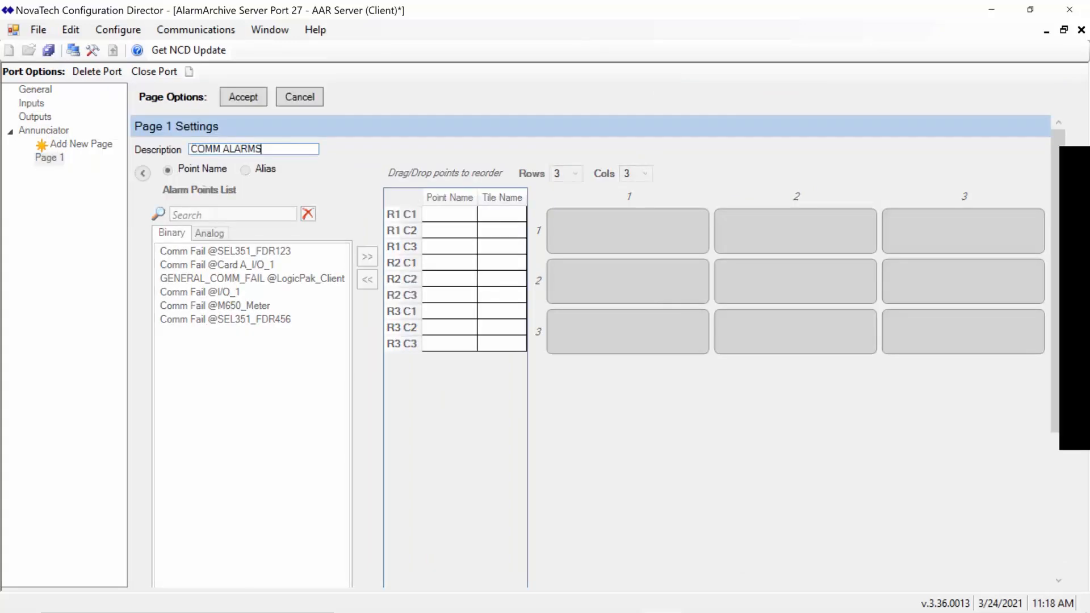
pyautogui.click(248, 95)
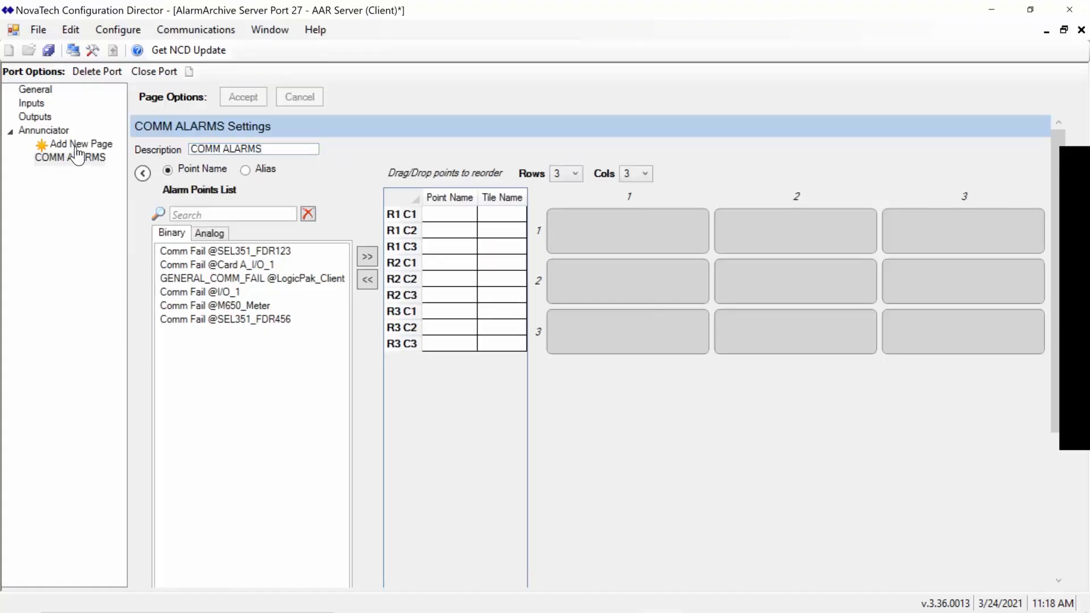
# Add a second annunciator page with the description TRANSFORMER and accept it
pyautogui.click(77, 148)
pyautogui.click(255, 150)
pyautogui.hotkey('ctrl', 'a')
pyautogui.write('Tr')
pyautogui.press('BackSpace')
pyautogui.write('RANSFORM')
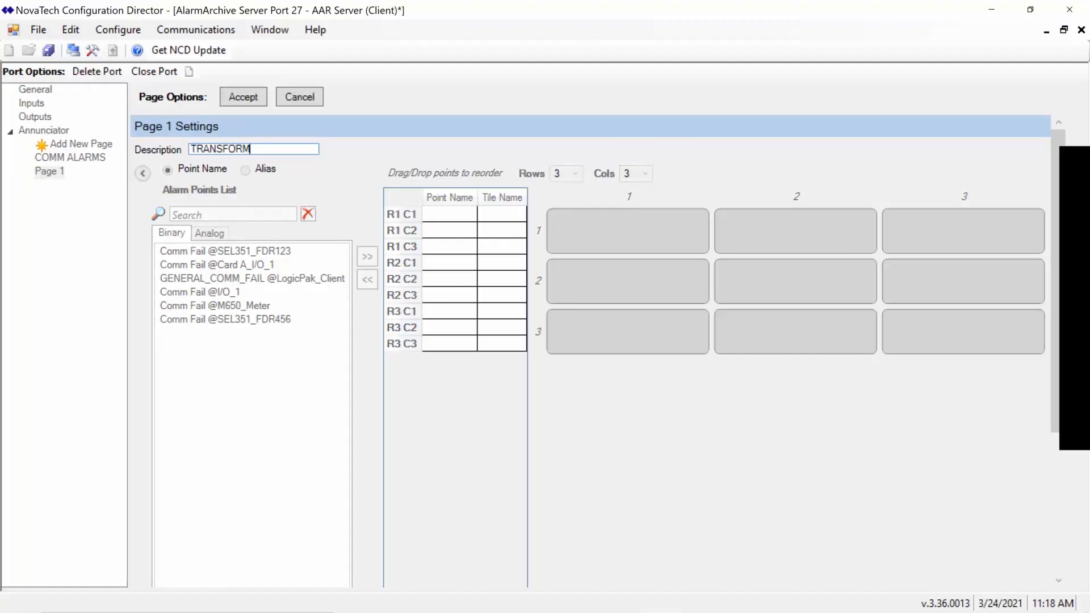
pyautogui.write('ER')
pyautogui.click(236, 99)
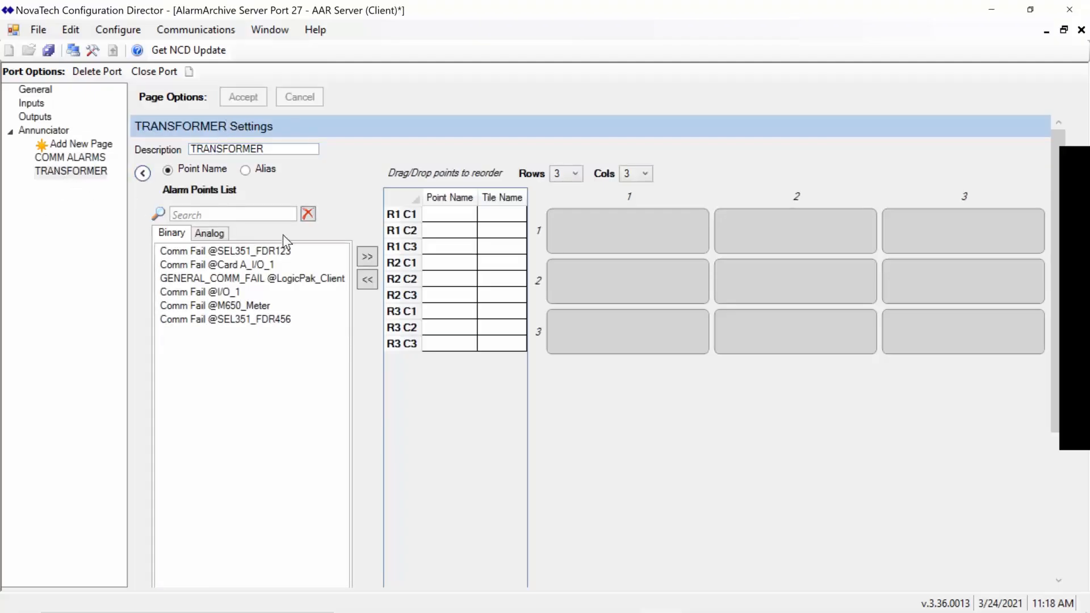
# Set the tile grid of the COMM ALARMS annunciator page to 4 rows
pyautogui.click(74, 159)
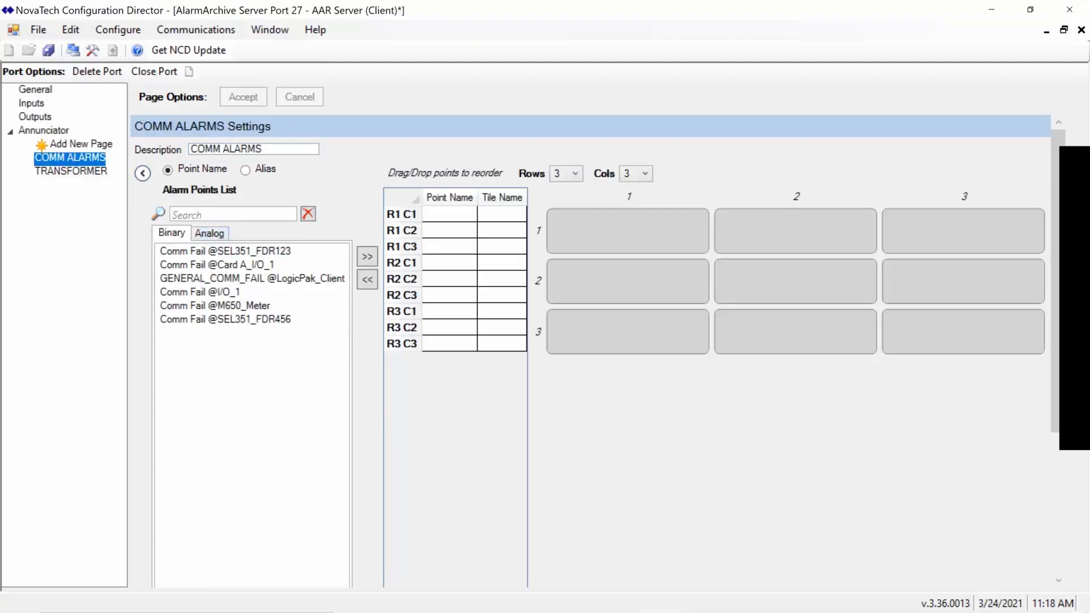
pyautogui.click(252, 256)
pyautogui.keyDown('shift'); pyautogui.click(265, 322); pyautogui.keyUp('shift')
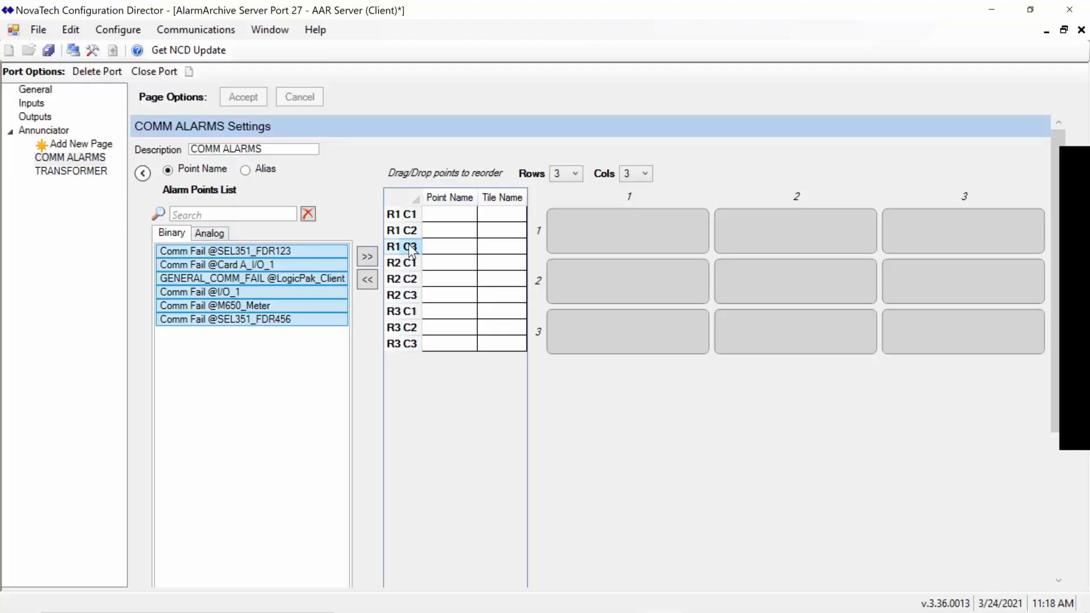
pyautogui.click(567, 177)
pyautogui.click(637, 176)
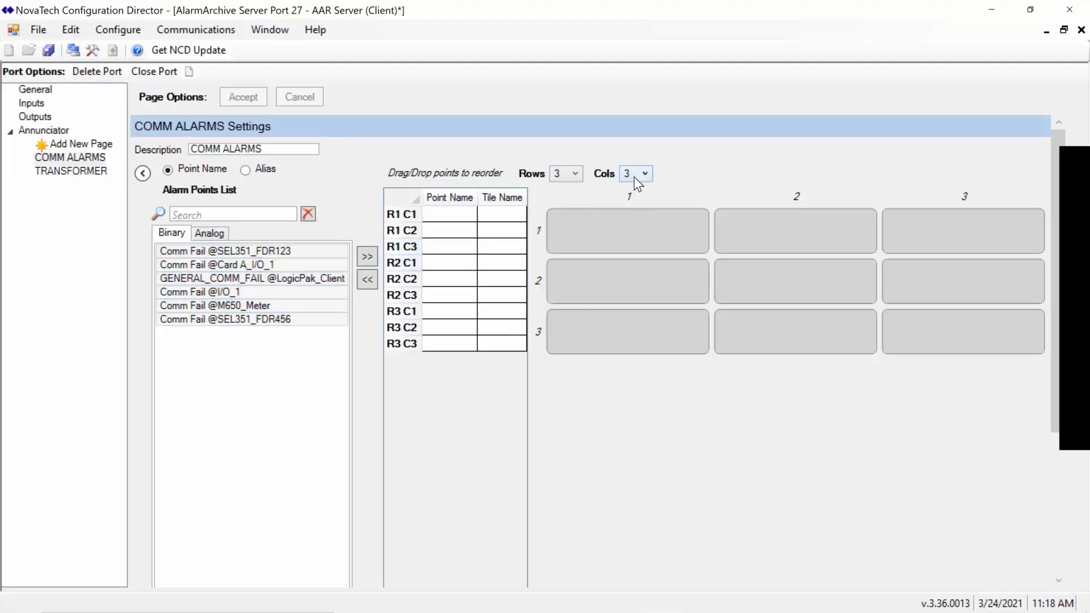
pyautogui.click(634, 175)
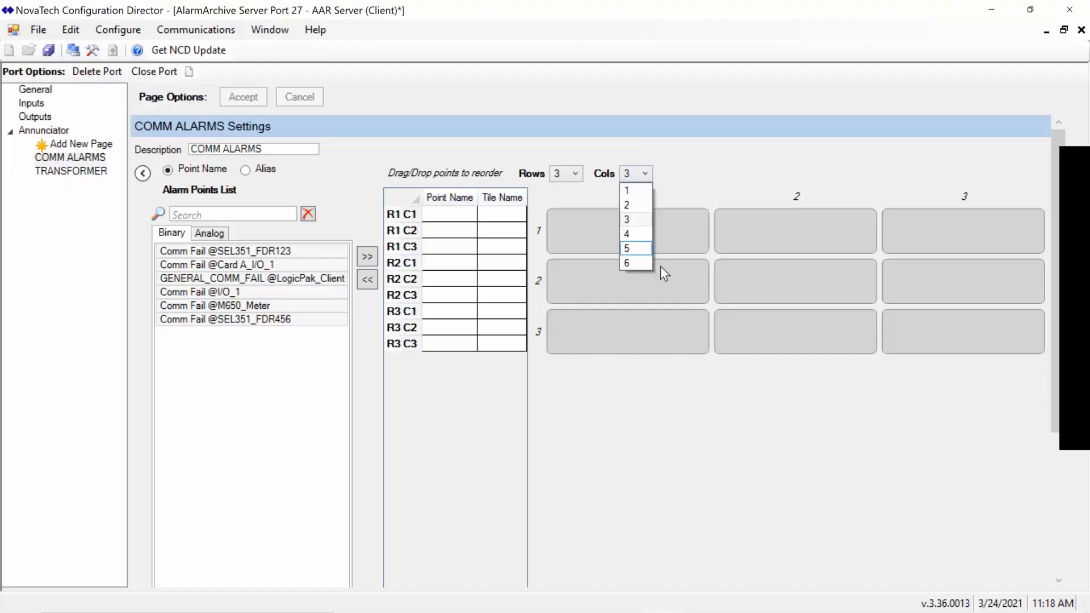
pyautogui.click(683, 172)
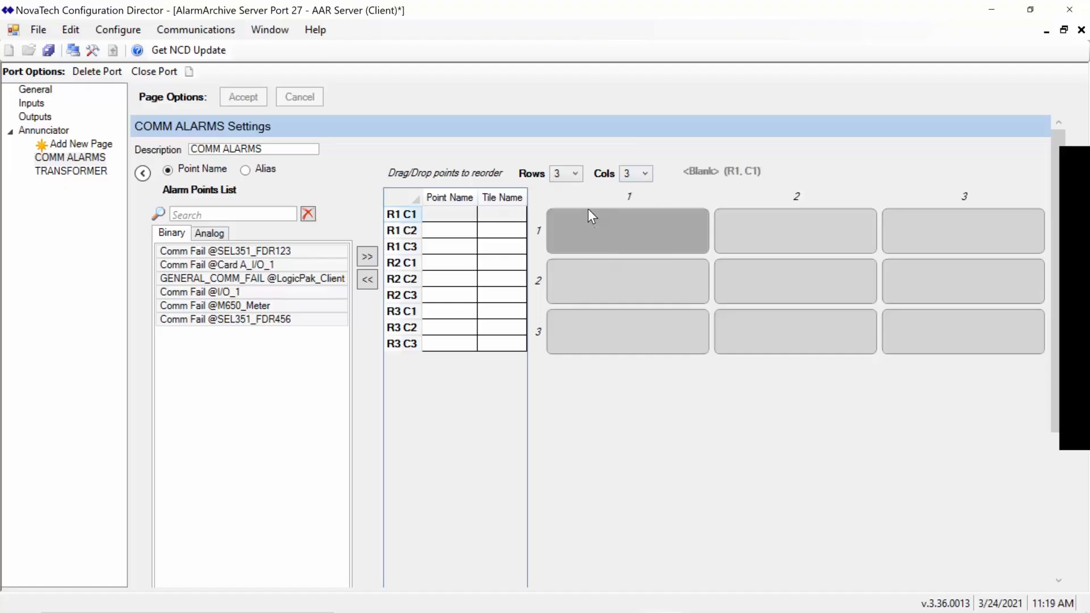
pyautogui.click(567, 177)
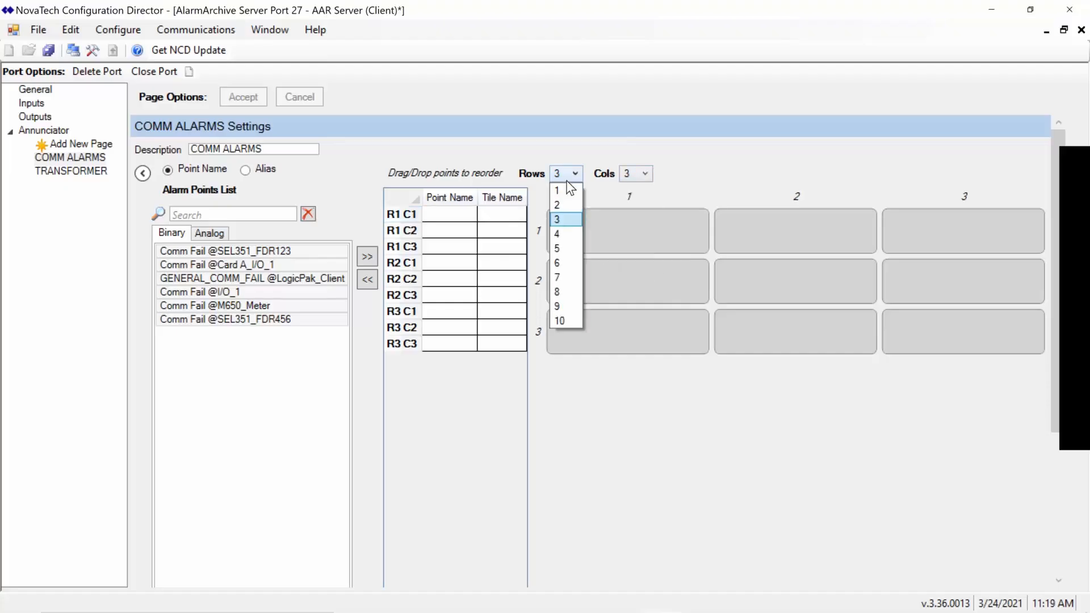
pyautogui.click(561, 235)
# Place all six comm fail points on the COMM ALARMS page and move the M650_Meter point to R3 C3
pyautogui.moveTo(307, 339); pyautogui.dragTo(273, 258)
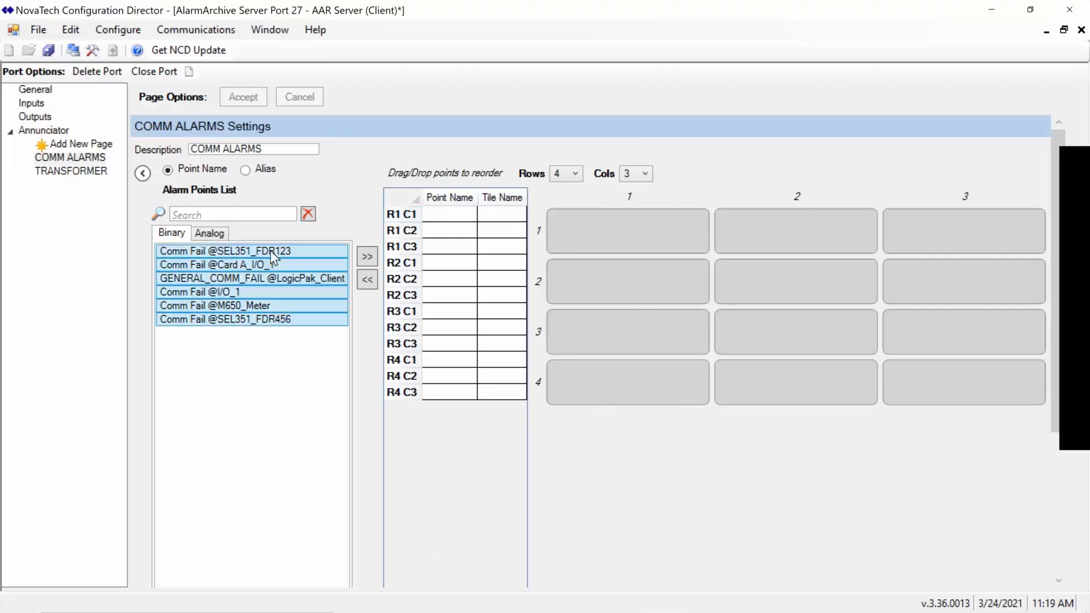
pyautogui.click(367, 256)
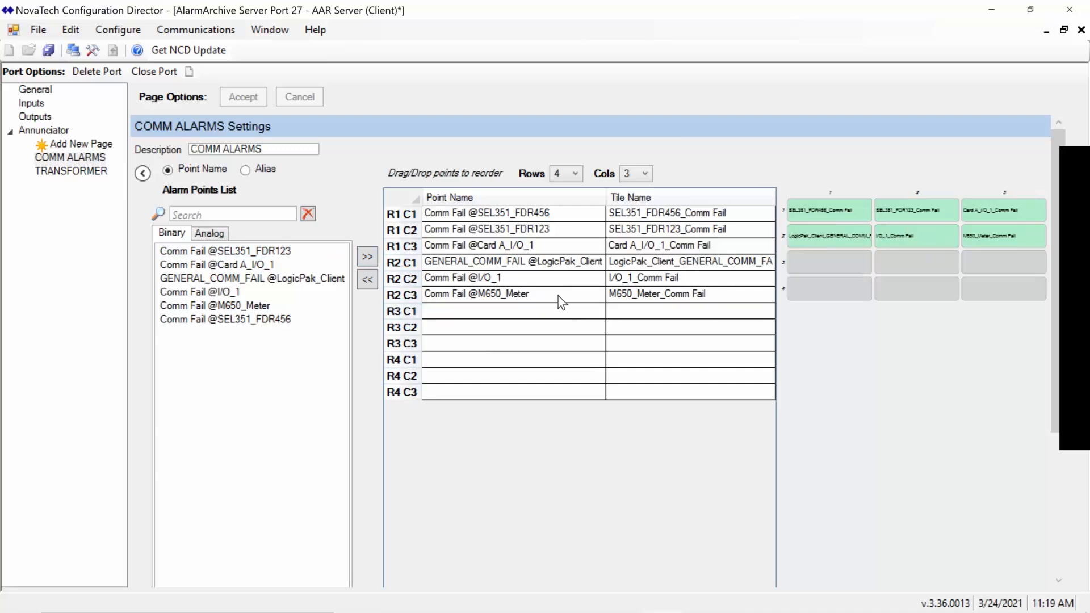
pyautogui.moveTo(531, 297); pyautogui.dragTo(535, 338)
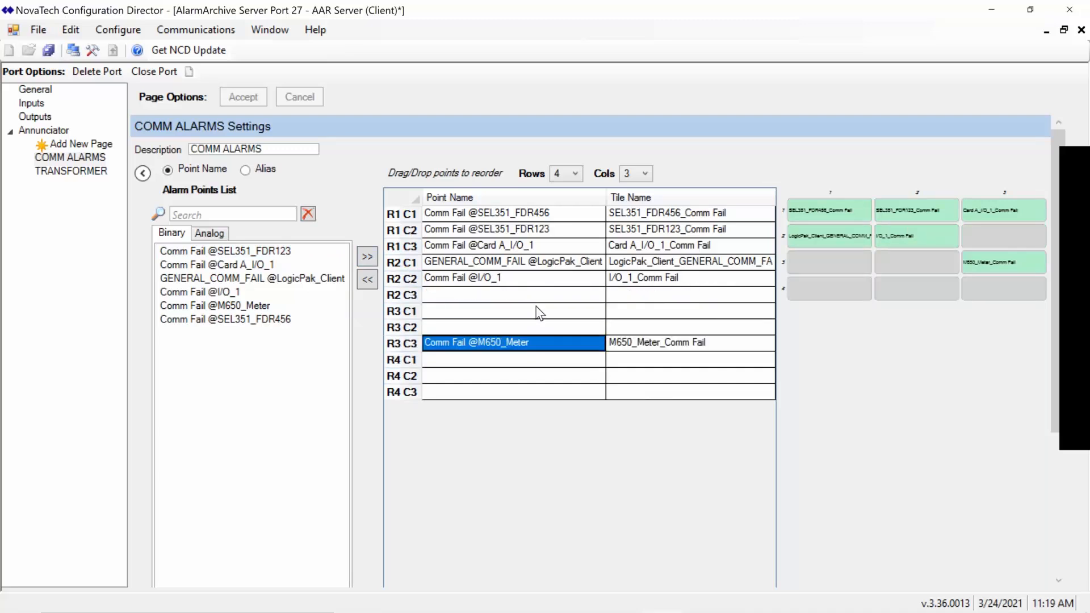
# On the COMM ALARMS page, move the I/O_1 comm fail point to R3 C1 and the LogicPak_Client point to R2 C2
pyautogui.moveTo(537, 278); pyautogui.dragTo(537, 311)
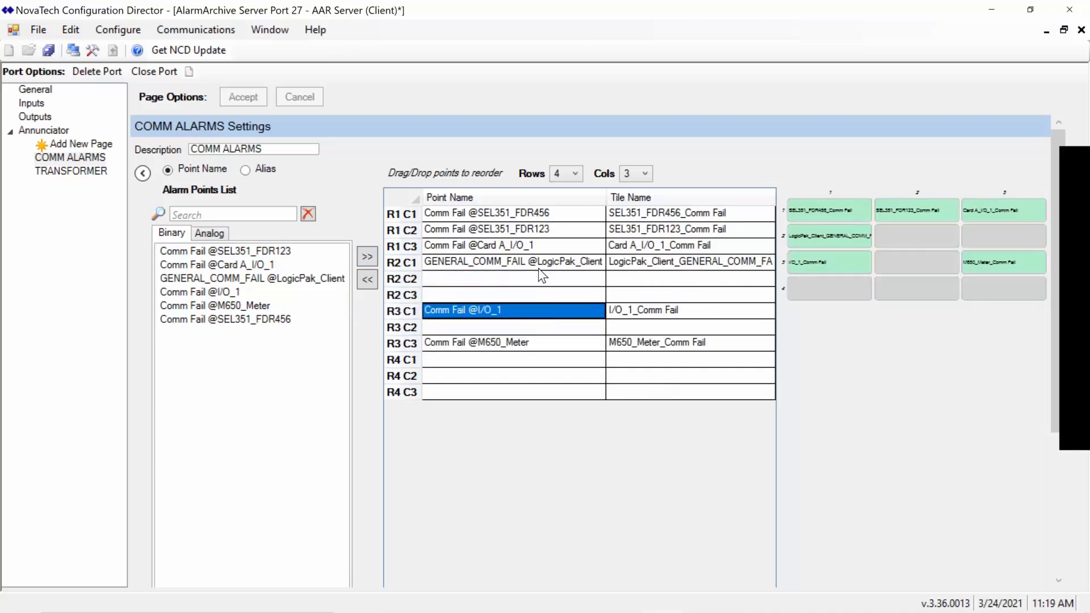
pyautogui.moveTo(542, 266); pyautogui.dragTo(538, 280)
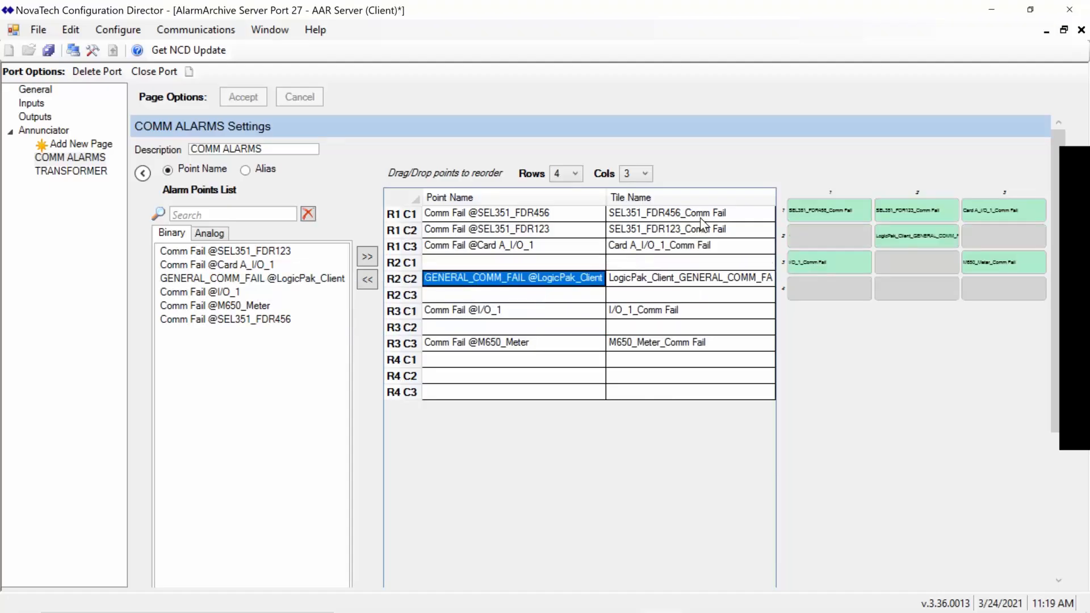
# Shorten the R1 C1 tile name on the COMM ALARMS page to FDR456_Comm Fail
pyautogui.click(705, 216)
pyautogui.moveTo(741, 218); pyautogui.dragTo(609, 213)
pyautogui.press('Delete')
pyautogui.press('Delete')
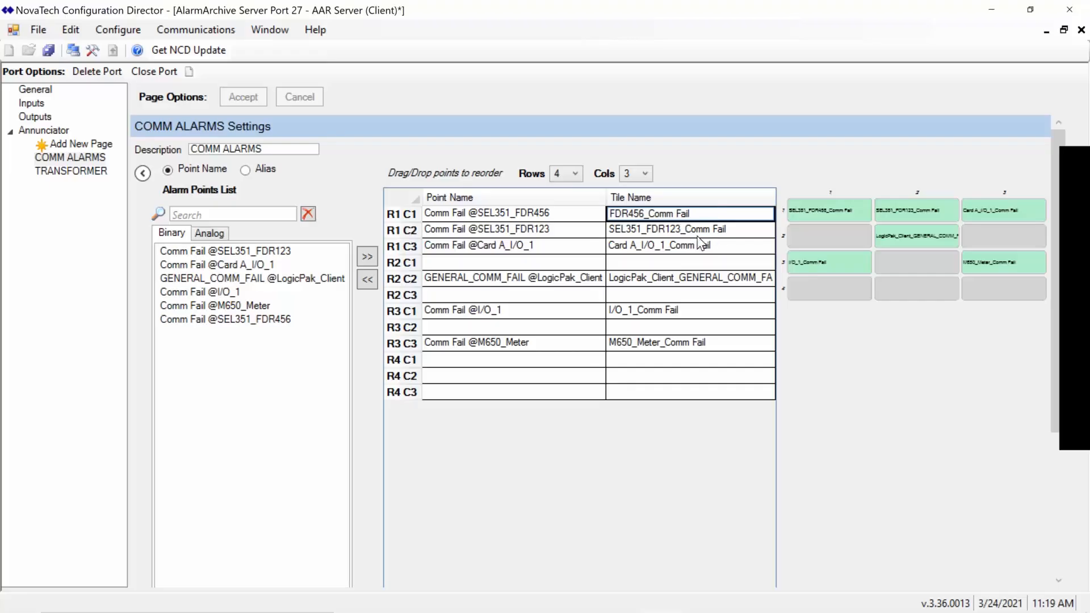
pyautogui.click(644, 231)
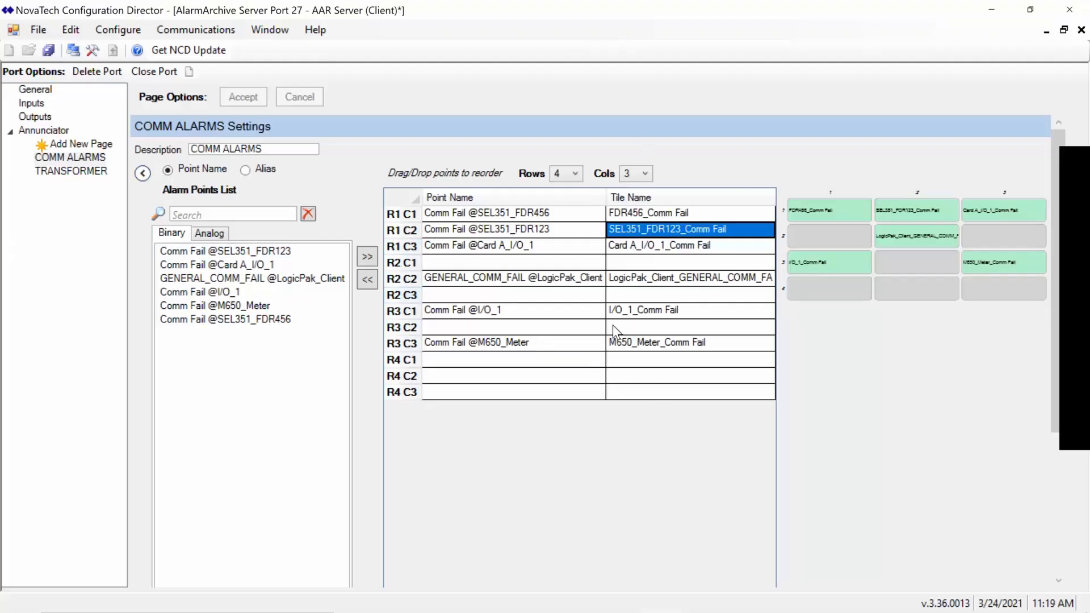
# Move the LogicPak_Client GENERAL_COMM_FAIL point back to R2 C1 in the COMM ALARMS grid
pyautogui.moveTo(583, 280); pyautogui.dragTo(577, 271)
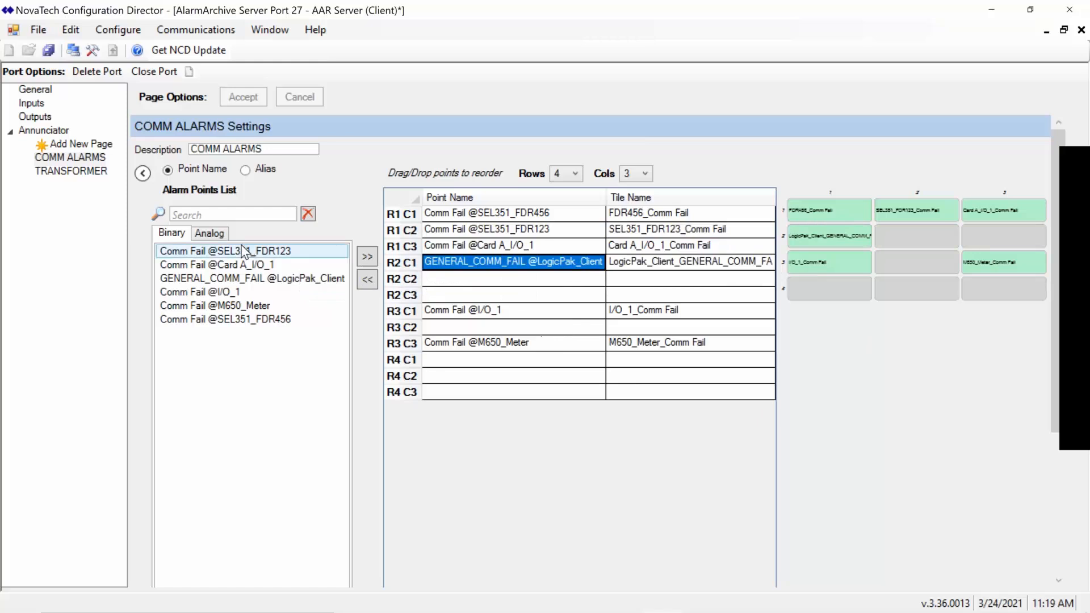
pyautogui.click(810, 292)
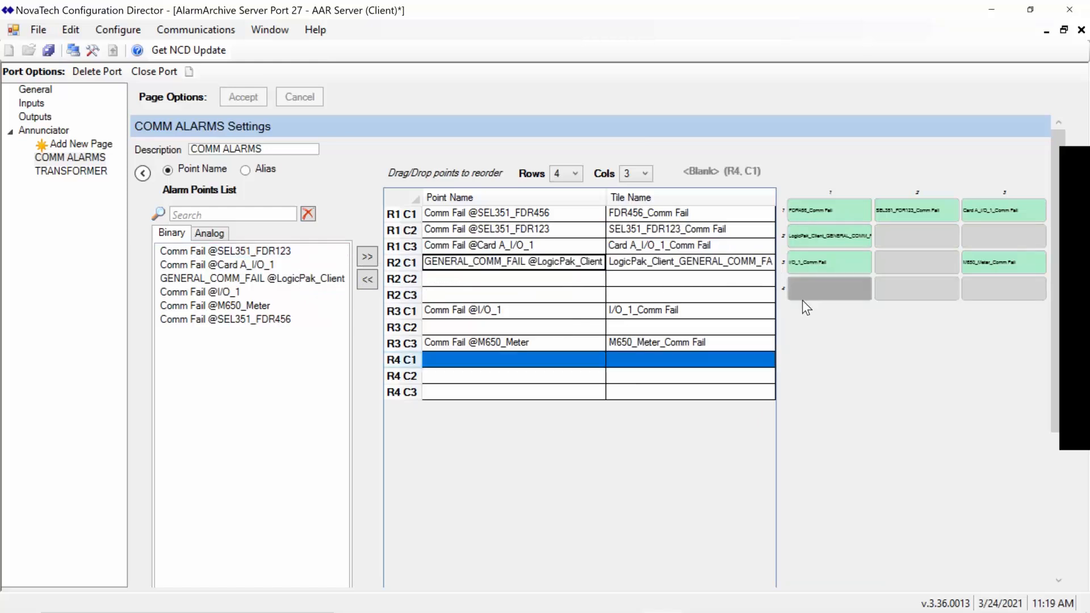
# Add BinaryInput01 through BinaryInput10 of Card A_I/O_1 from I/O_1, Port 24 - IIO Client to the configured binary alarms
pyautogui.click(77, 171)
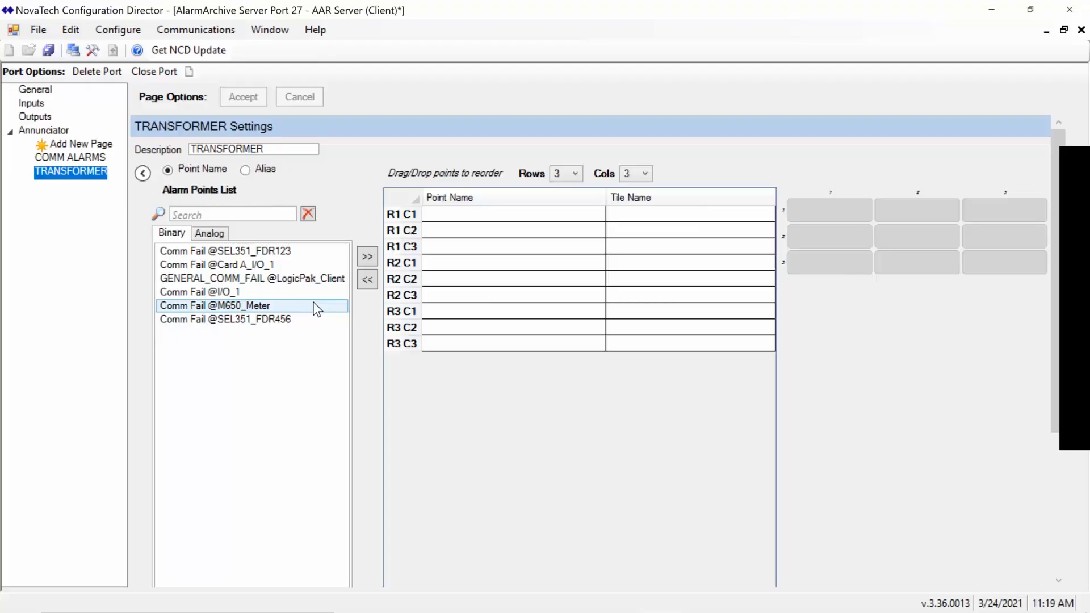
pyautogui.click(32, 104)
pyautogui.click(329, 117)
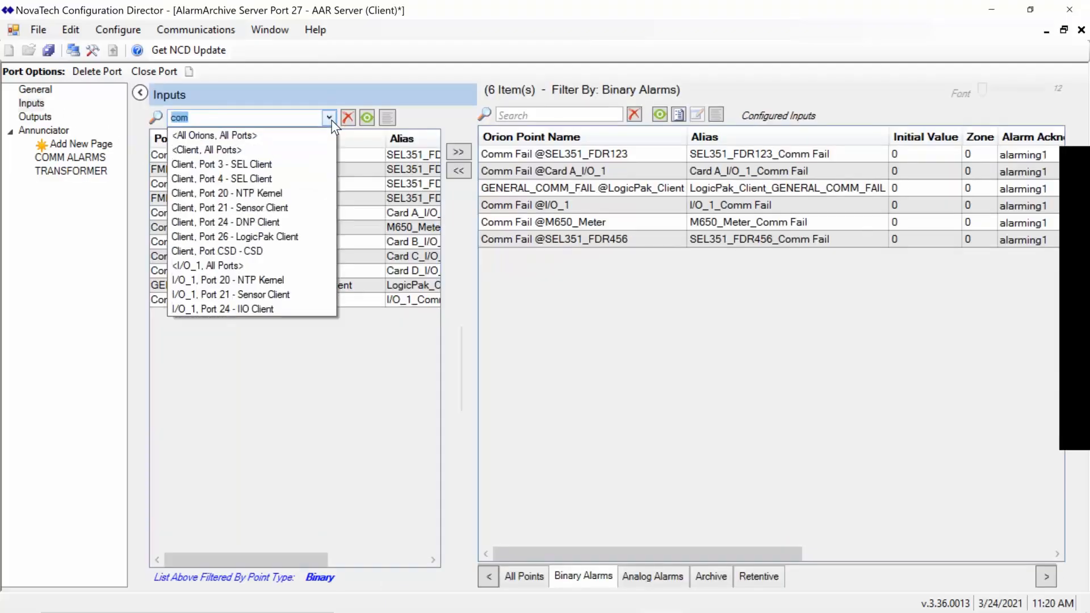
pyautogui.click(266, 310)
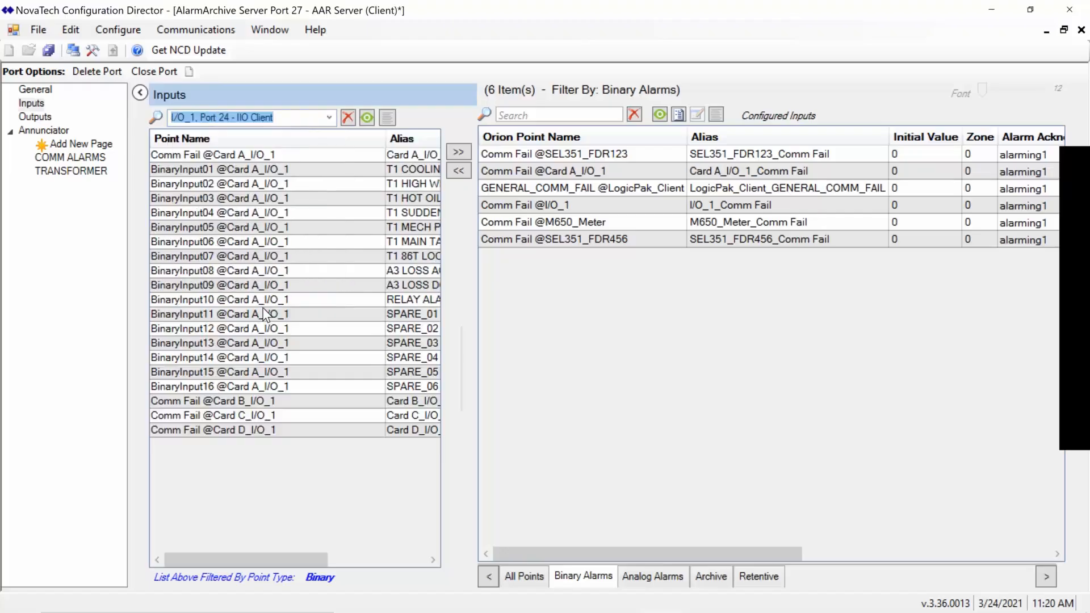
pyautogui.moveTo(354, 171); pyautogui.dragTo(369, 297)
pyautogui.click(469, 155)
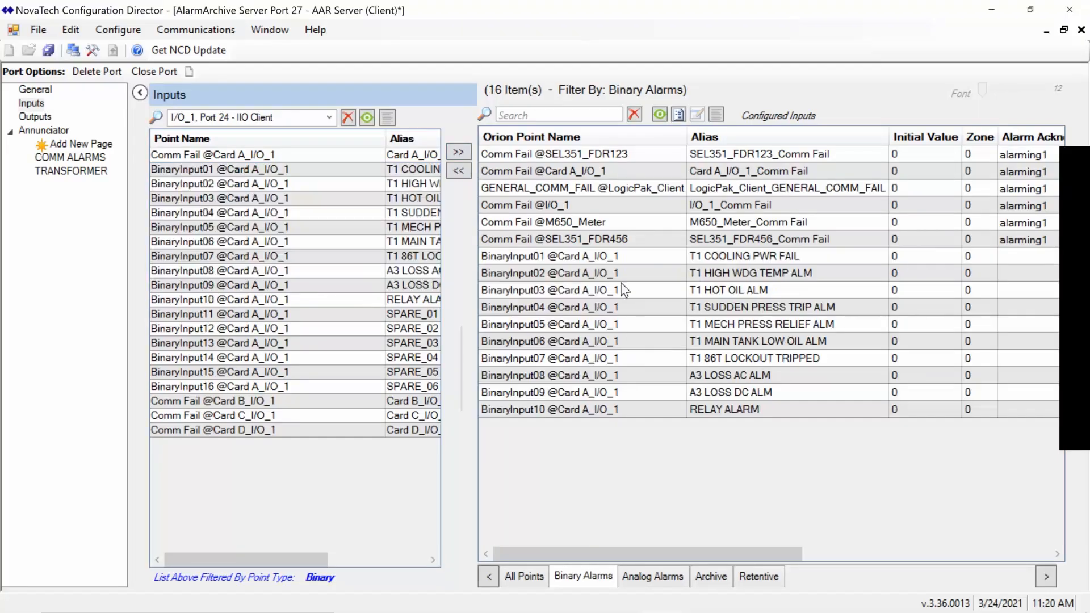
pyautogui.click(652, 257)
pyautogui.keyDown('shift'); pyautogui.click(653, 410); pyautogui.keyUp('shift')
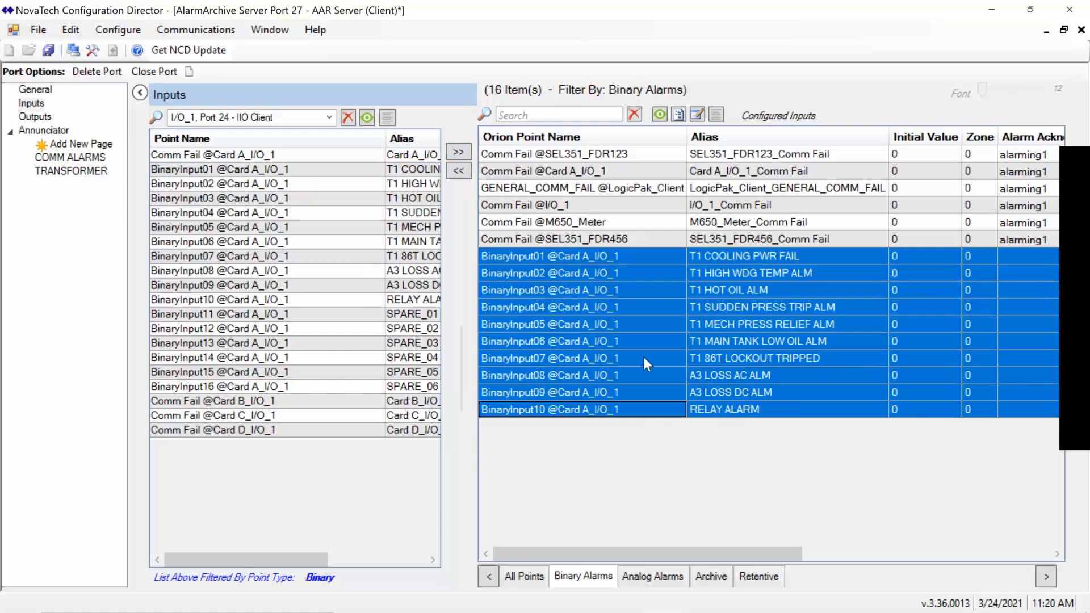
pyautogui.click(703, 114)
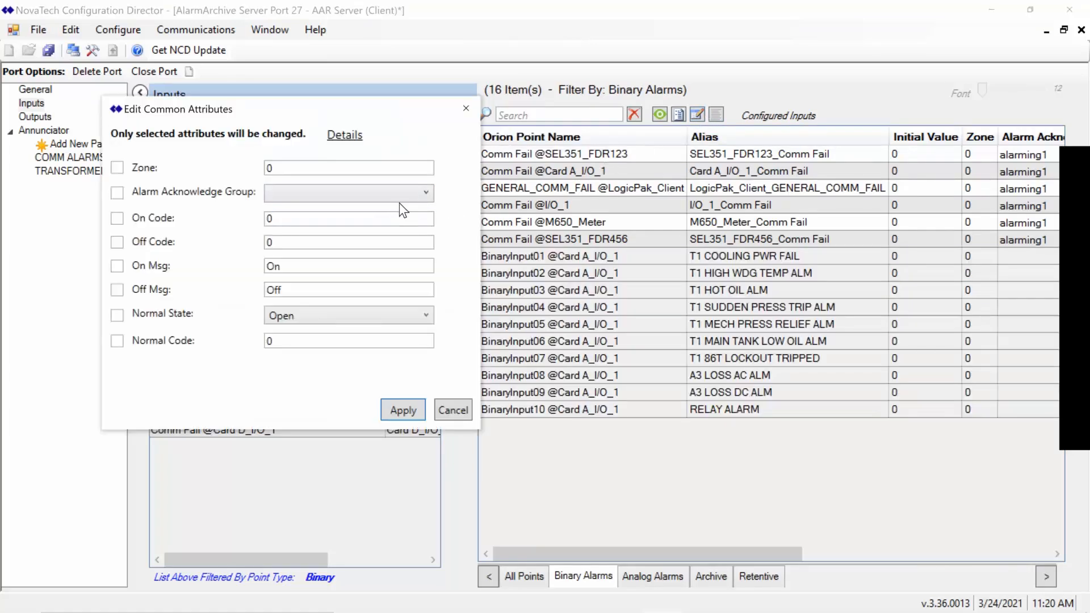
pyautogui.click(461, 407)
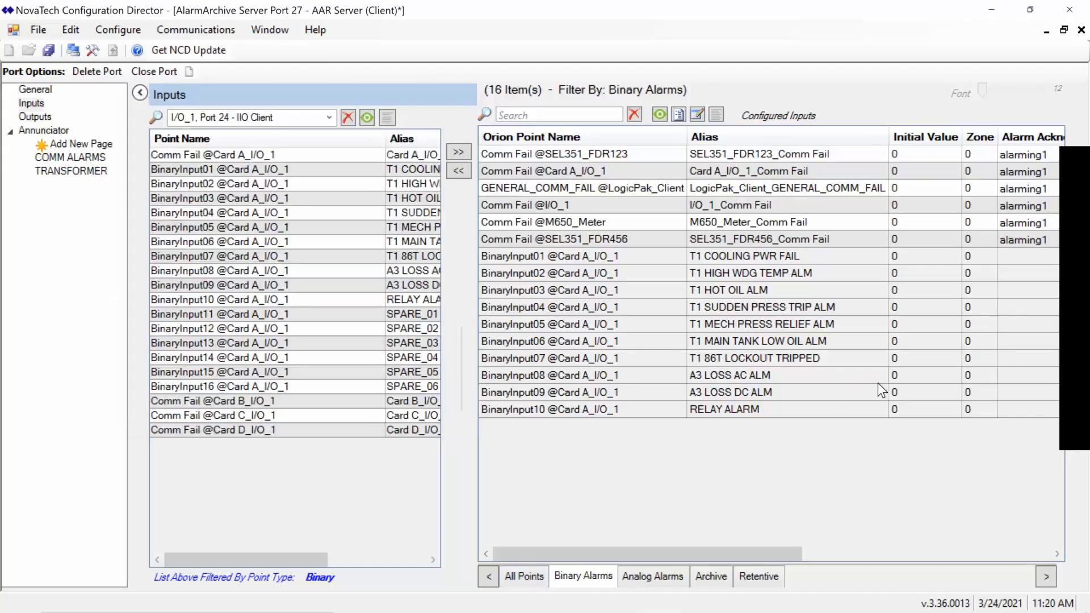
# Set the Alarm Acknowledge Group of BinaryInput01 through BinaryInput10 to alarming1 in one common edit
pyautogui.moveTo(636, 553); pyautogui.dragTo(839, 533)
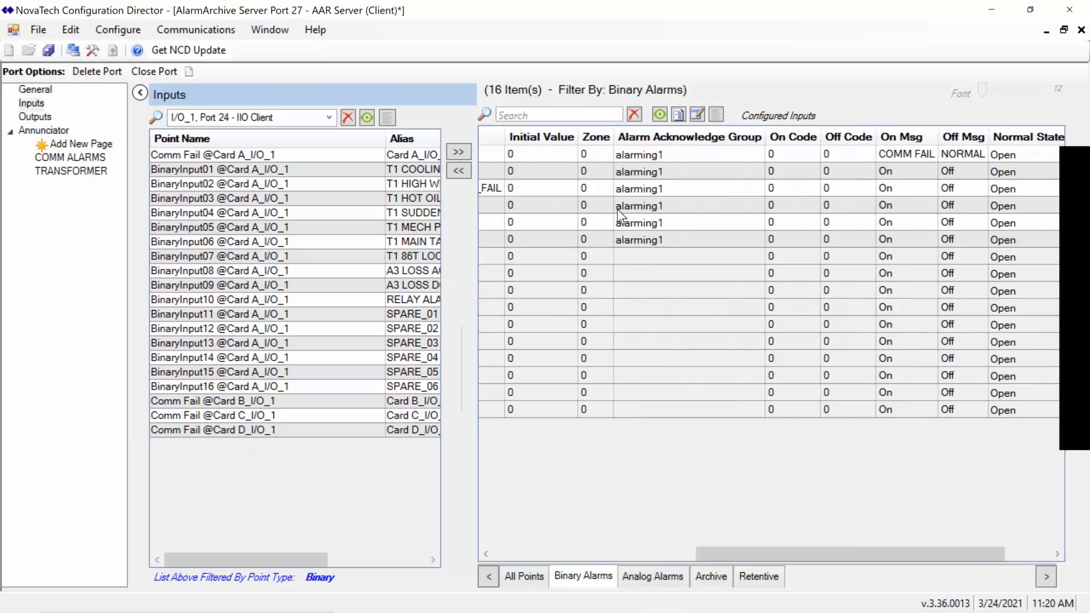
pyautogui.click(538, 260)
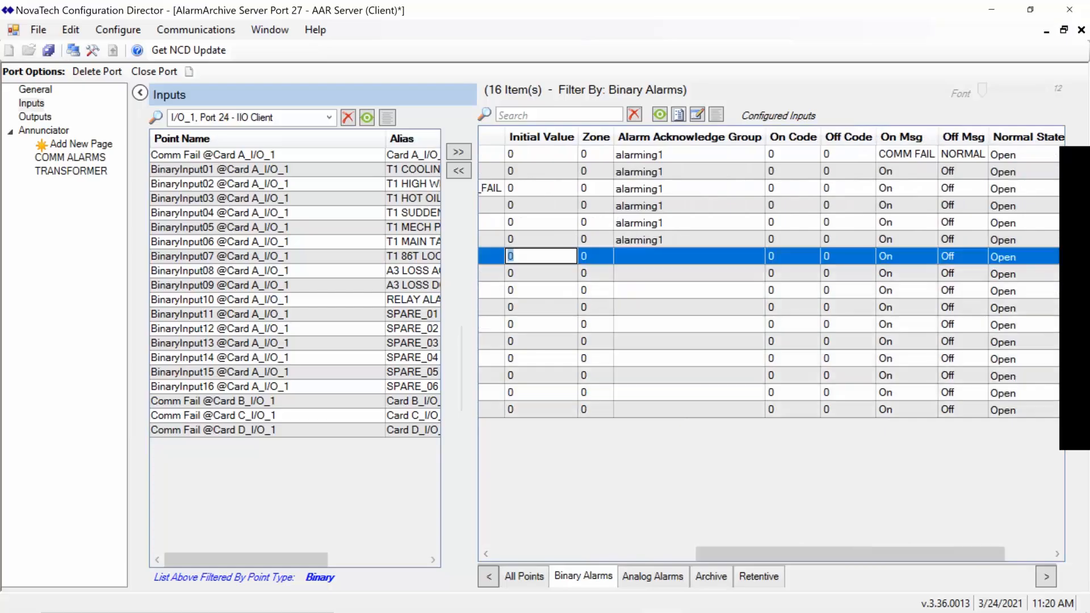
pyautogui.click(535, 408)
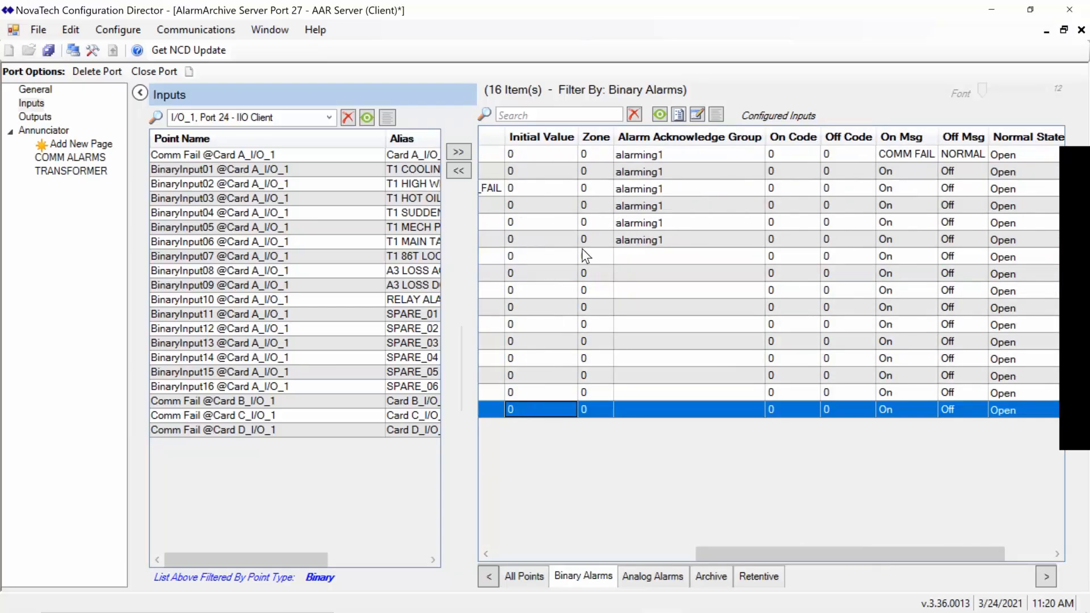
pyautogui.keyDown('shift'); pyautogui.click(558, 256); pyautogui.keyUp('shift')
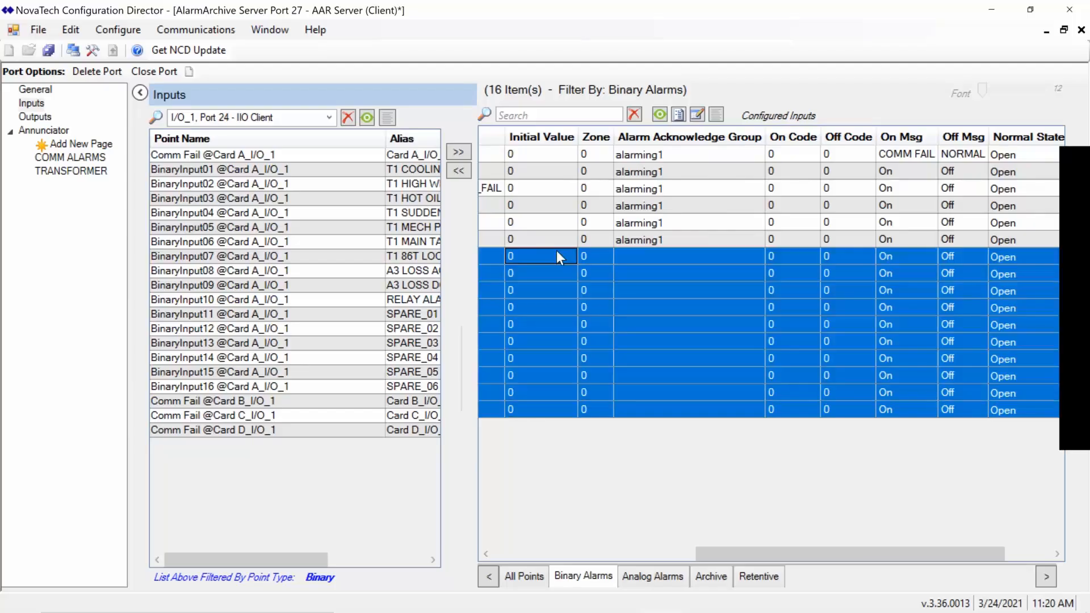
pyautogui.click(697, 114)
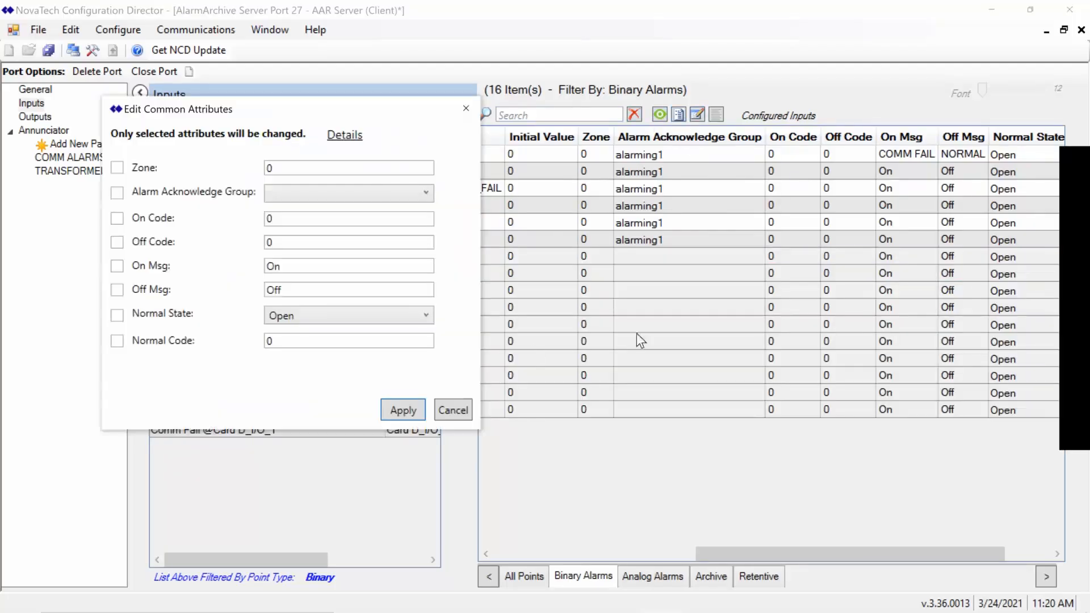
pyautogui.click(398, 197)
pyautogui.click(387, 228)
pyautogui.click(403, 410)
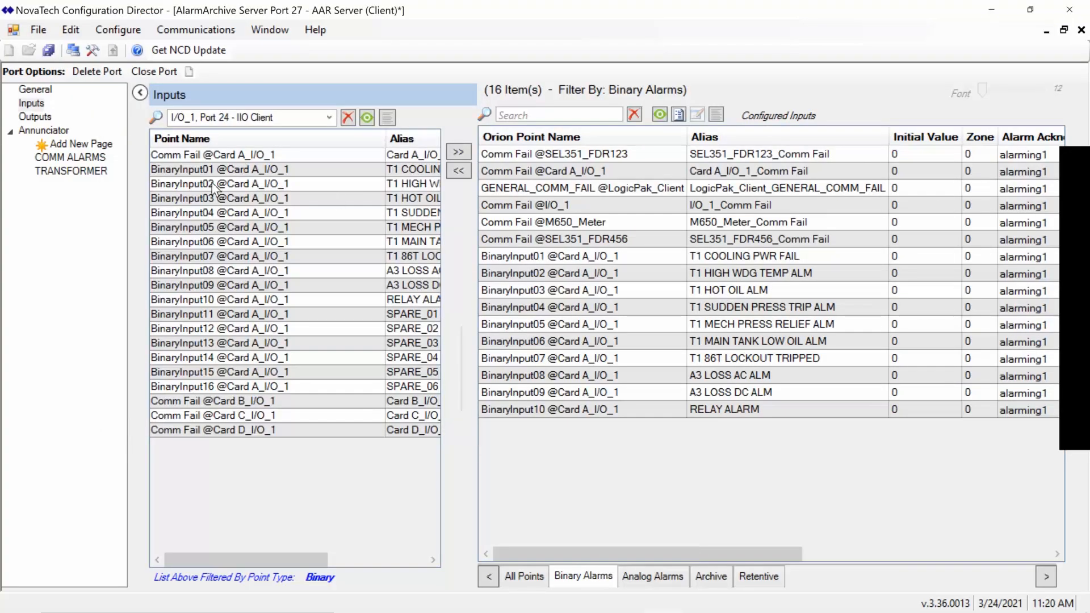
# Set the tile grid of the TRANSFORMER annunciator page to 4 rows
pyautogui.click(83, 171)
pyautogui.moveTo(210, 329); pyautogui.dragTo(319, 291)
pyautogui.click(268, 335)
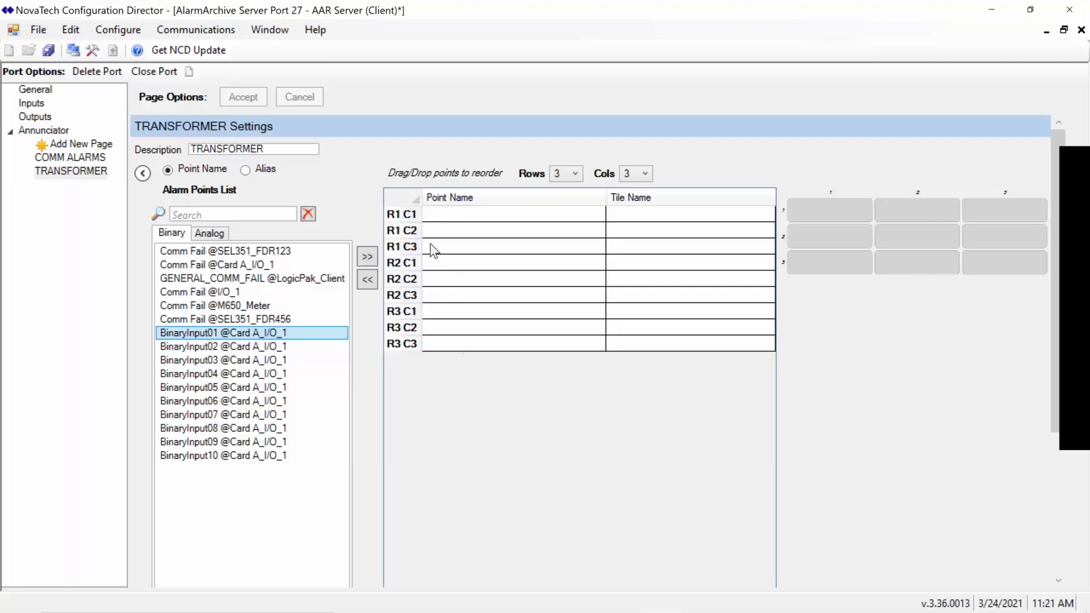
pyautogui.click(576, 174)
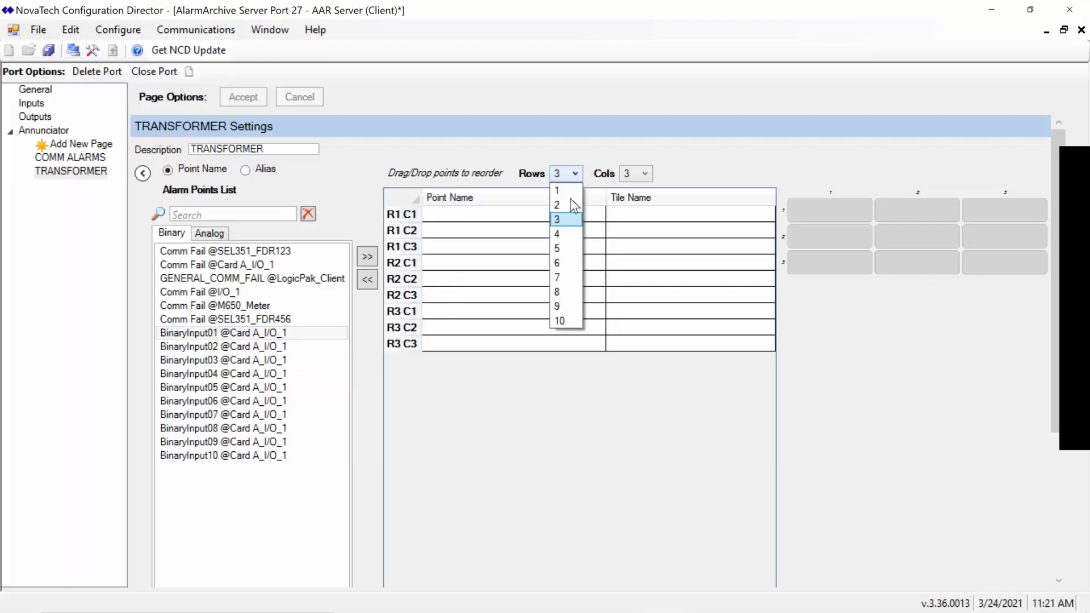
pyautogui.click(570, 239)
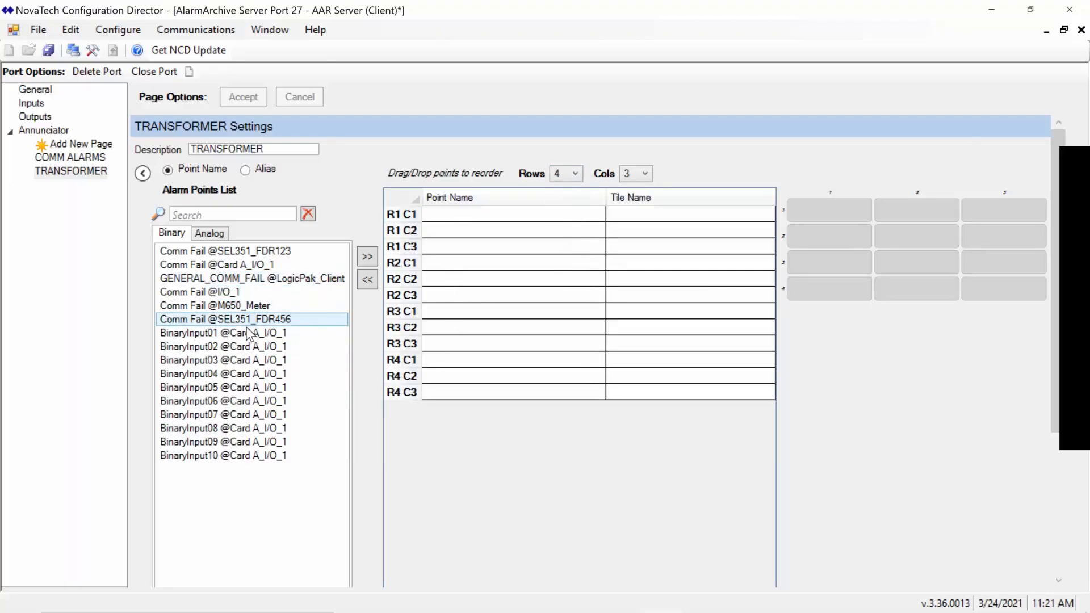
# Place BinaryInput01 through BinaryInput10 of Card A_I/O_1 on the TRANSFORMER annunciator page
pyautogui.click(248, 333)
pyautogui.keyDown('shift'); pyautogui.click(238, 456); pyautogui.keyUp('shift')
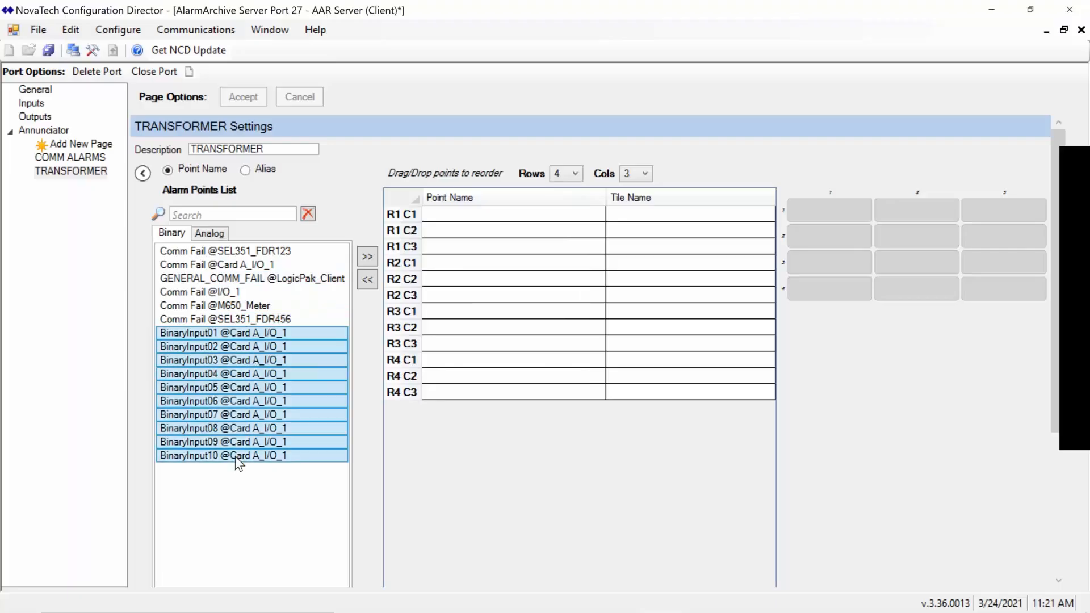
pyautogui.click(376, 252)
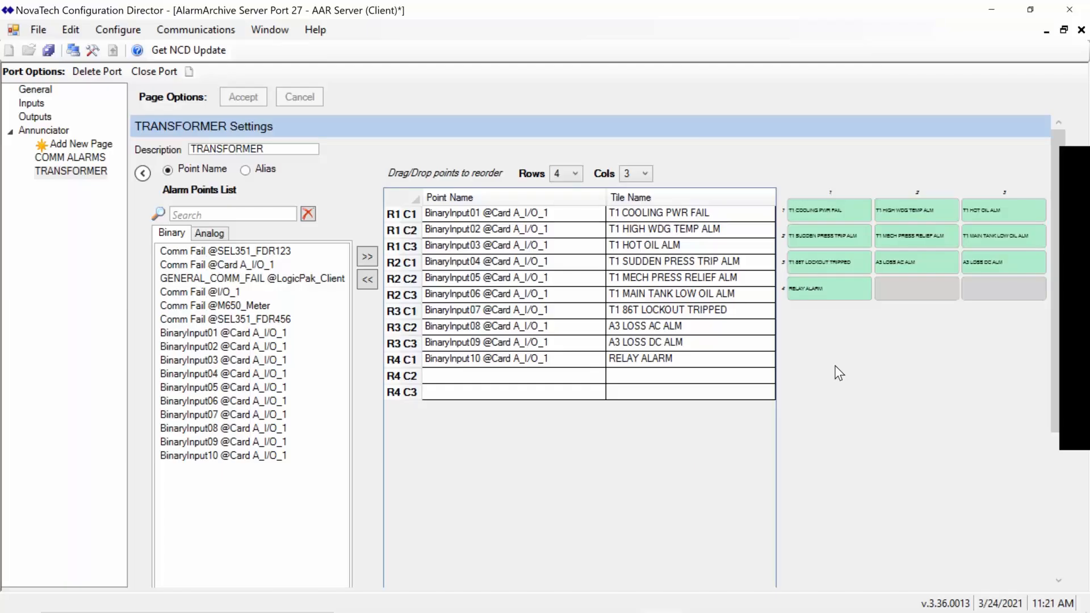
# Save the Orion configuration as NorthSubRTU_Cascd.ncd in the POWER HOUR folder
pyautogui.click(45, 34)
pyautogui.moveTo(88, 126)
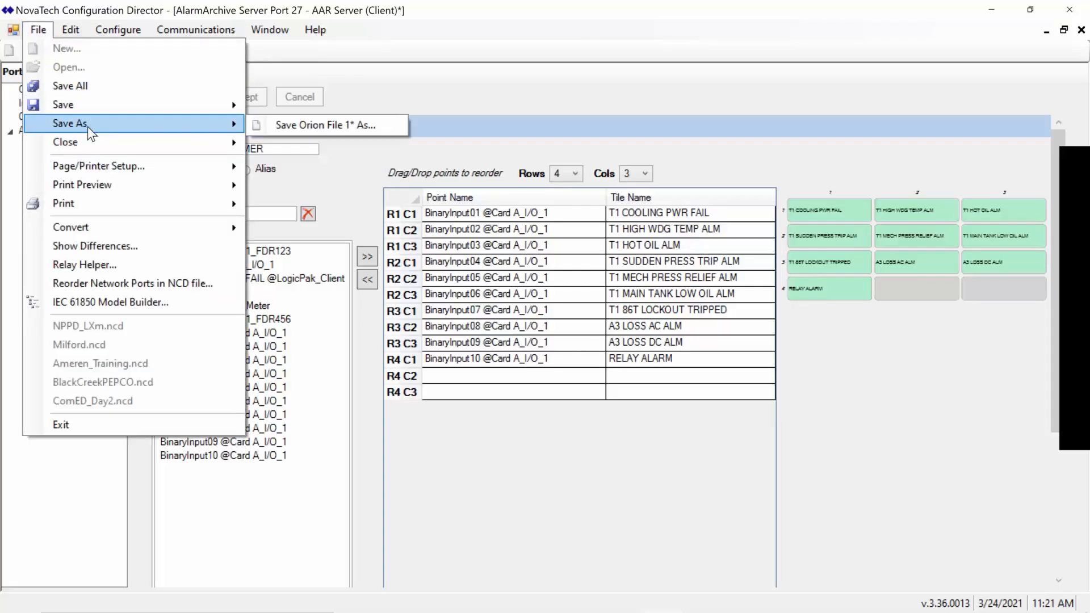
pyautogui.click(285, 126)
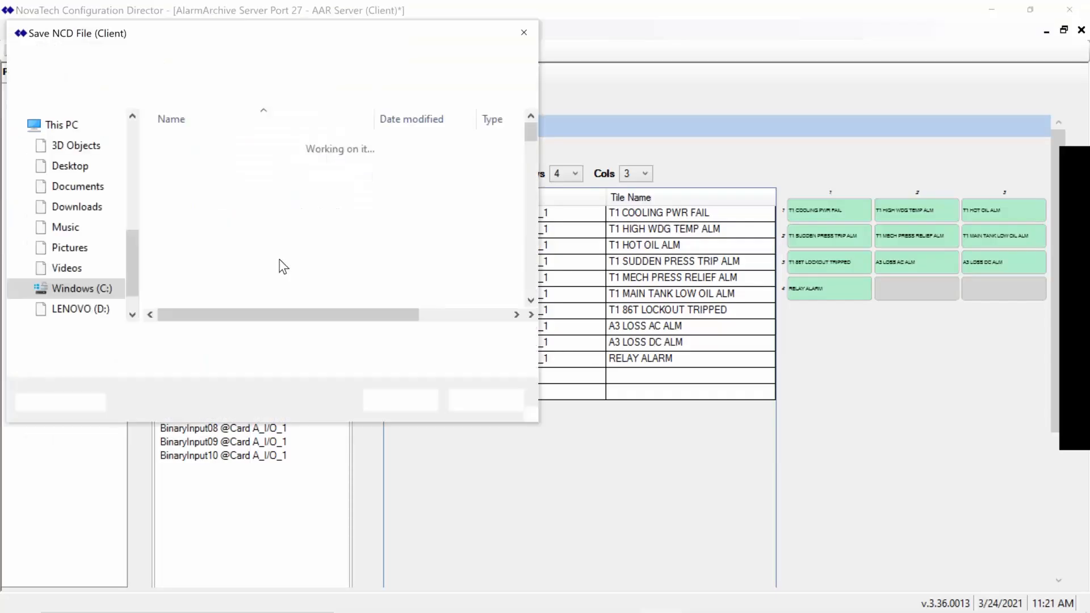
pyautogui.write('Nor')
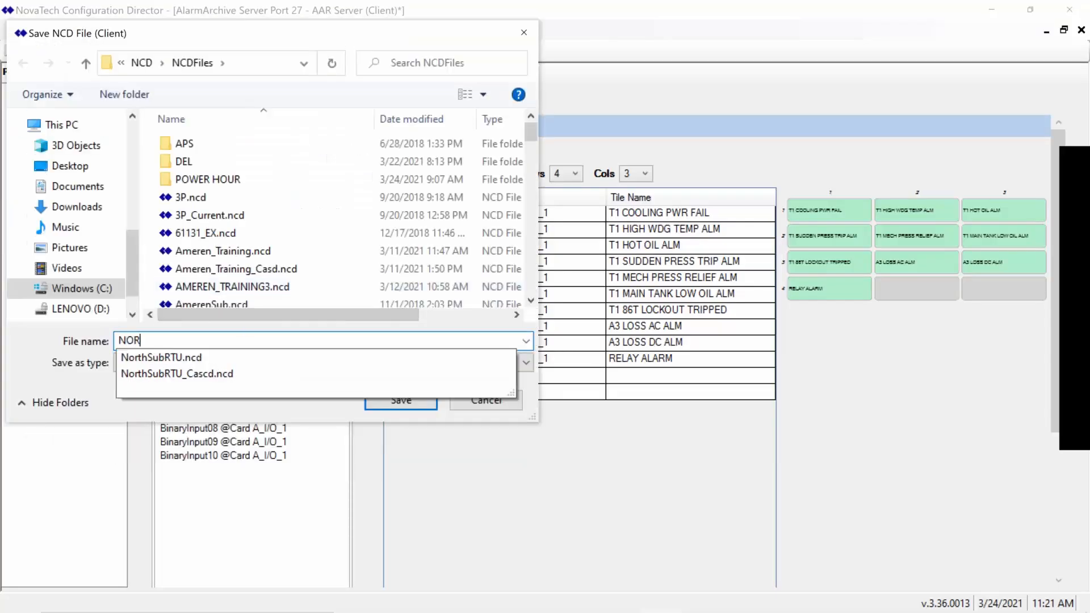
pyautogui.press('Down')
pyautogui.press('Down')
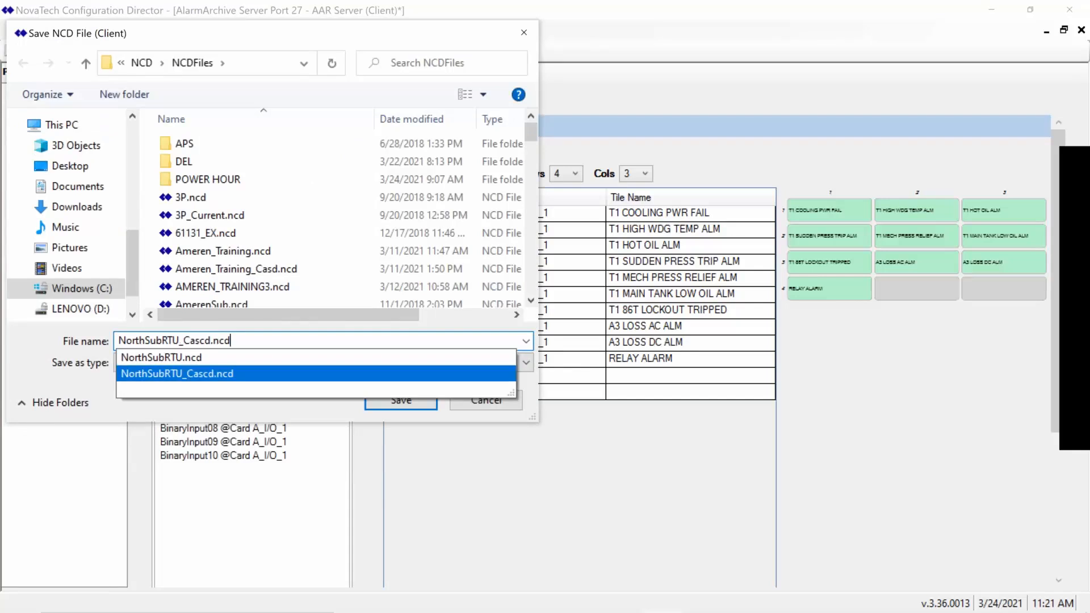
pyautogui.click(250, 177)
pyautogui.doubleClick(250, 177)
pyautogui.click(401, 396)
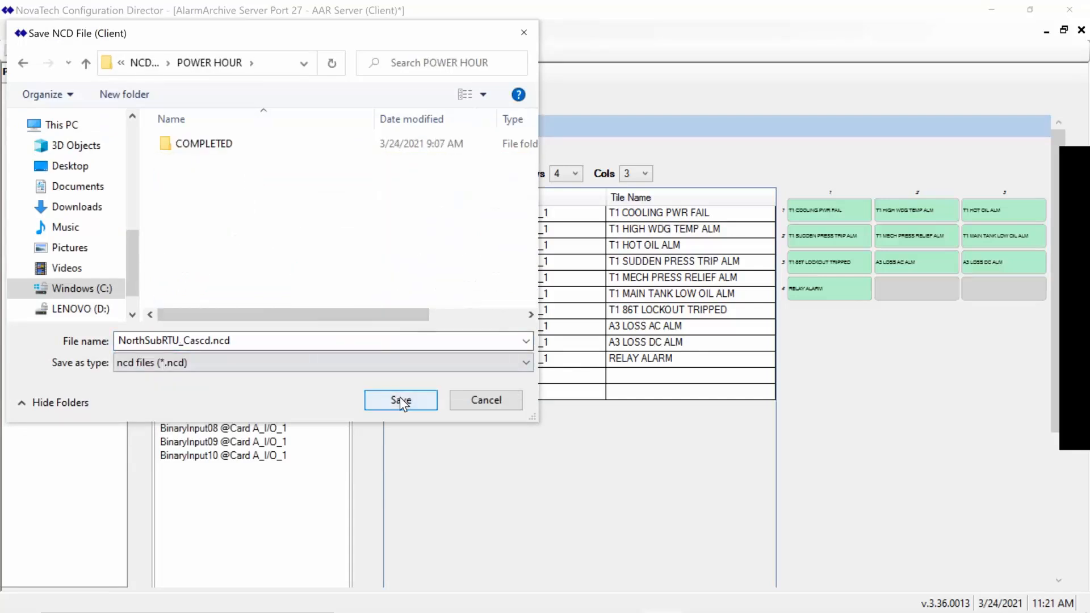
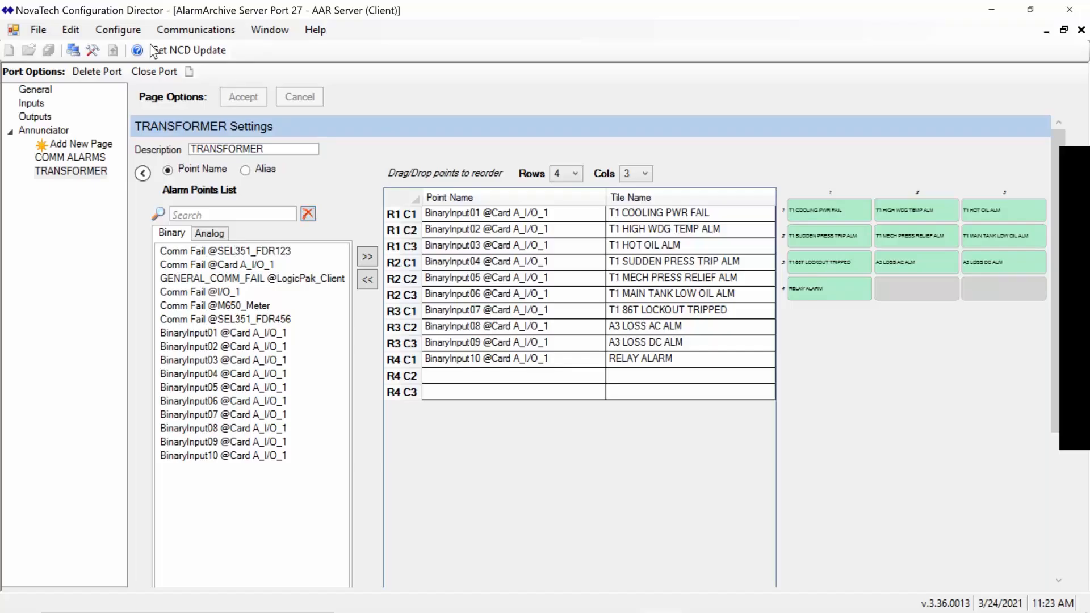
# Switch to Chrome and review the home pages of the OrionLX+ and Orion I/O web interfaces
pyautogui.moveTo(454, 610)
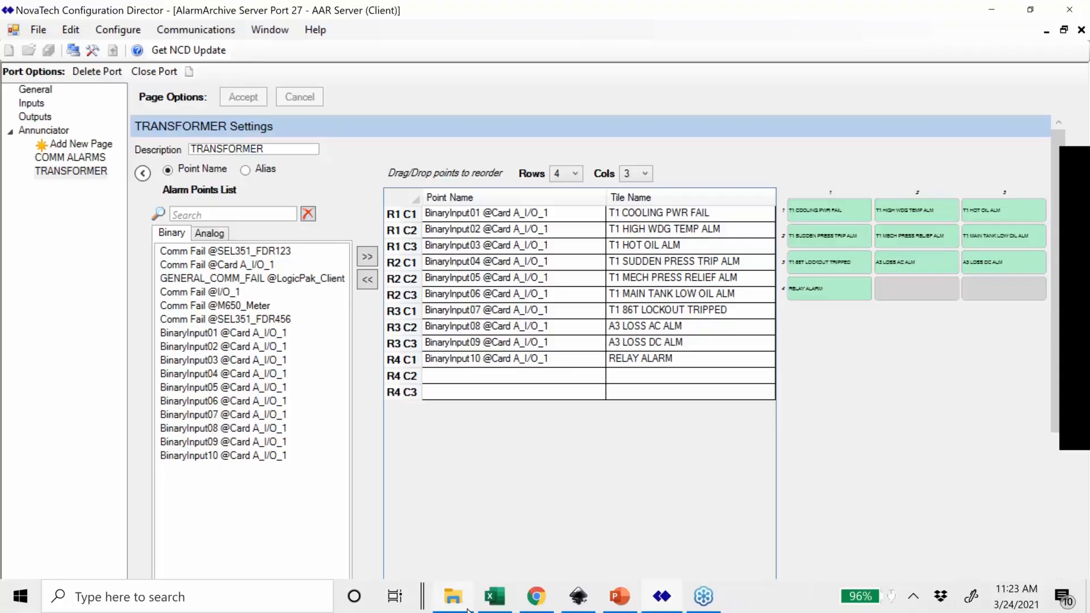
pyautogui.click(538, 599)
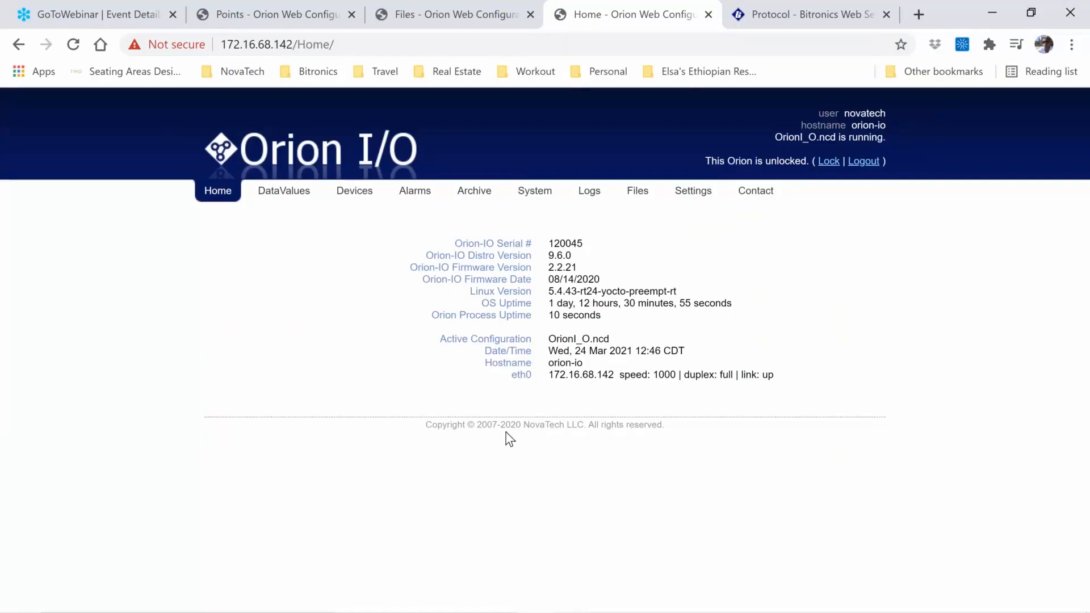
pyautogui.click(495, 2)
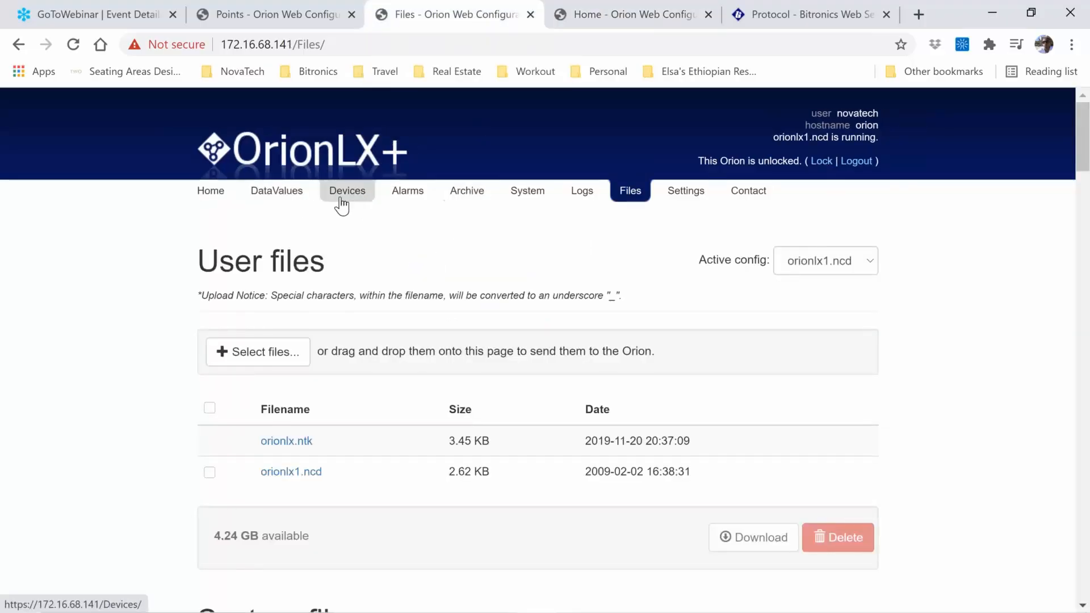
pyautogui.click(214, 200)
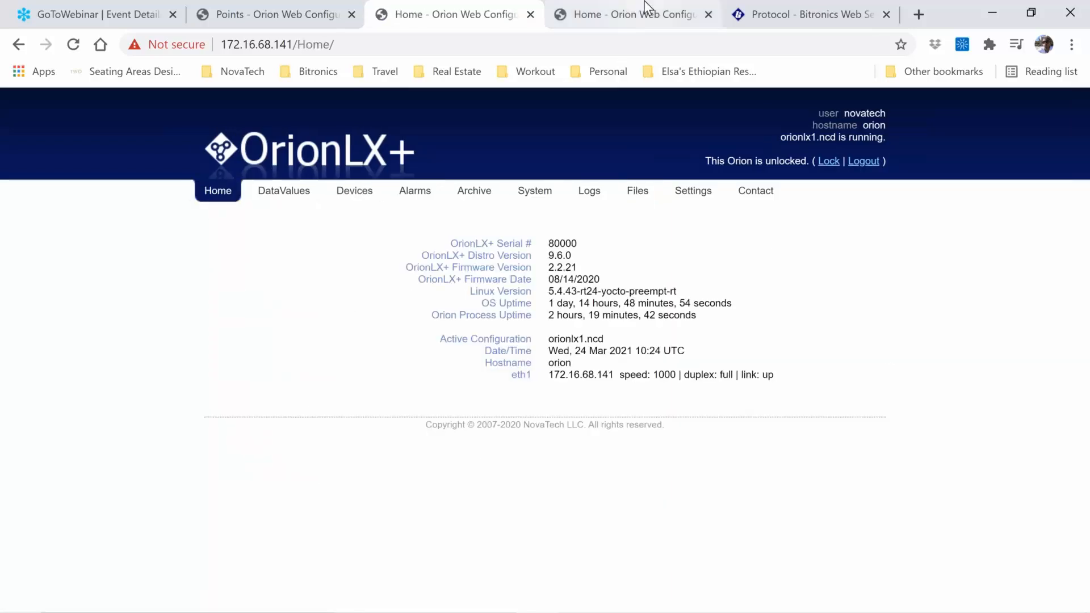
pyautogui.click(646, 7)
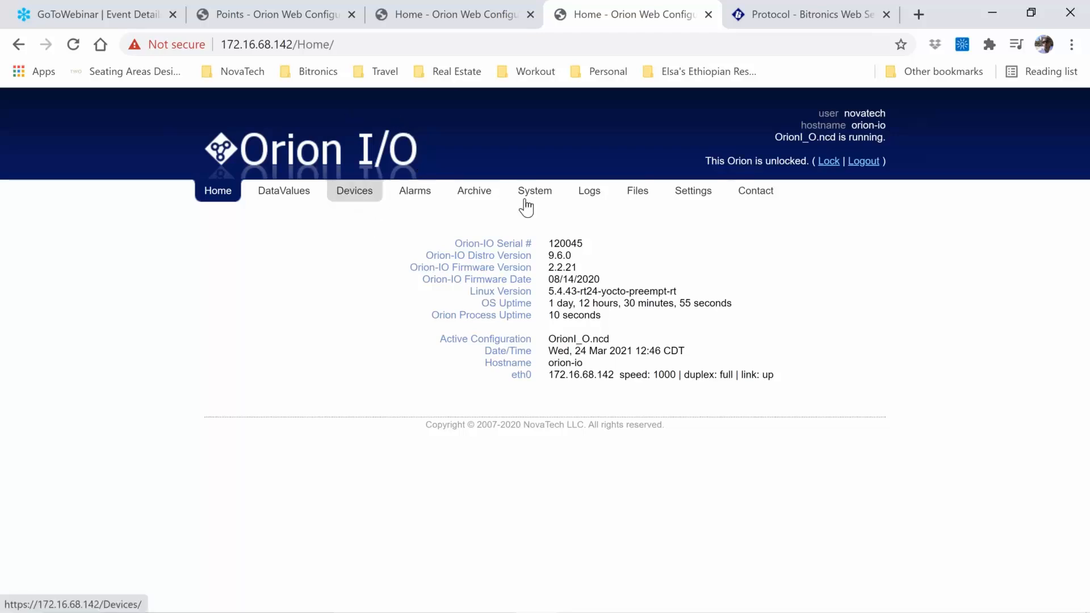
# Set the IP address in the Orion I/O's initial cascading slave settings to 172.16.68.141
pyautogui.click(698, 202)
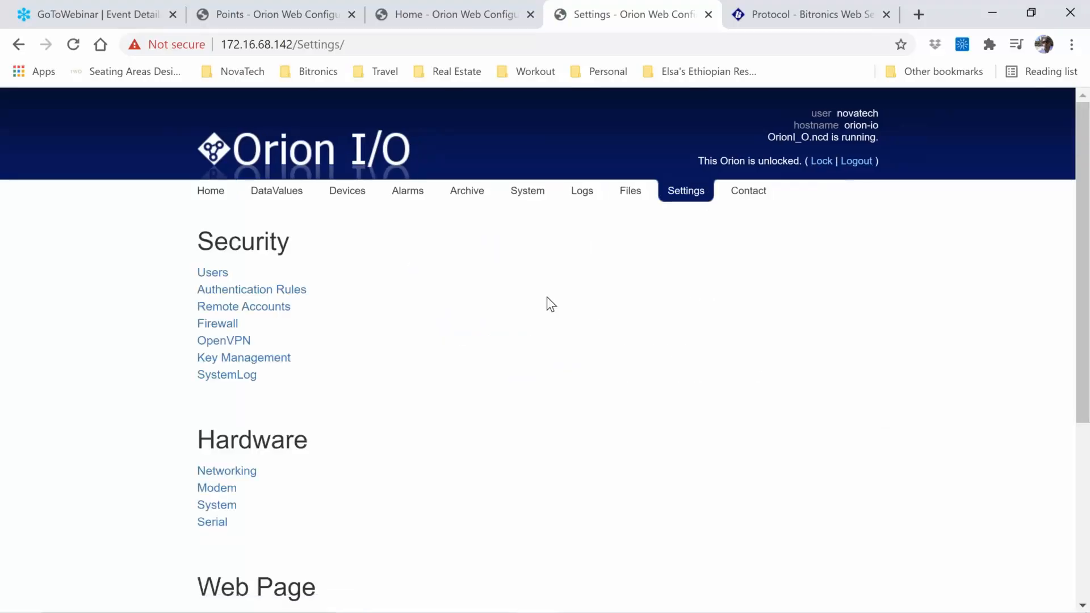
pyautogui.scroll(-3, 547, 297)
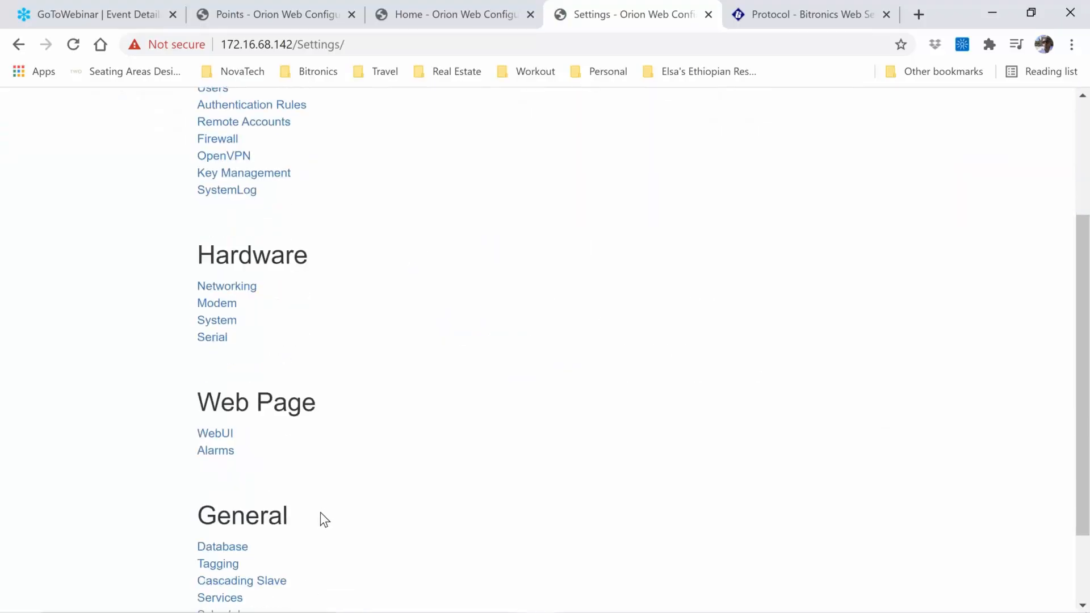
pyautogui.scroll(-1, 321, 516)
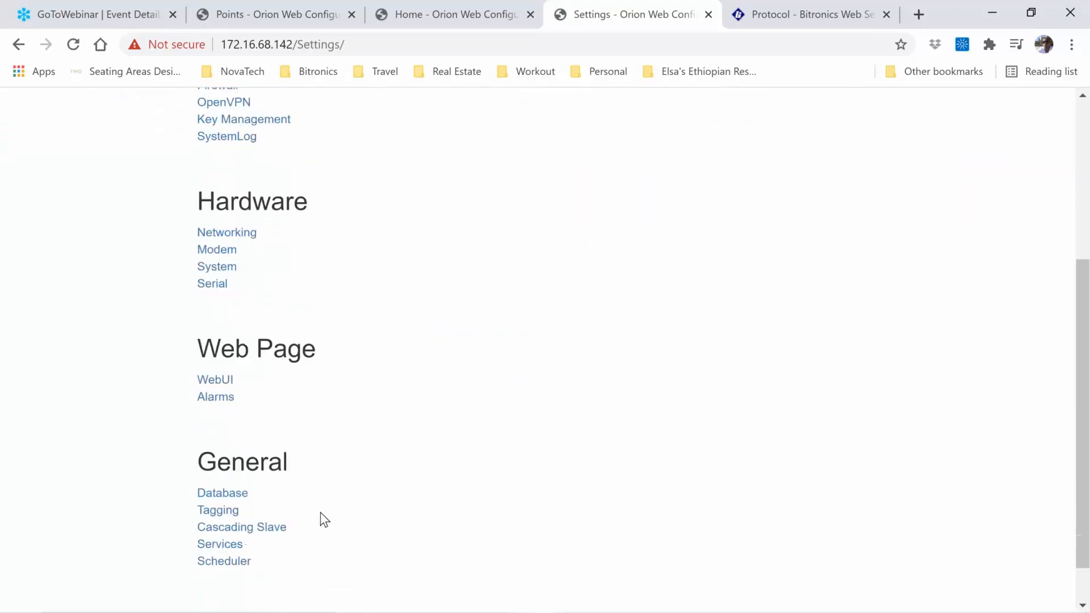
pyautogui.click(271, 510)
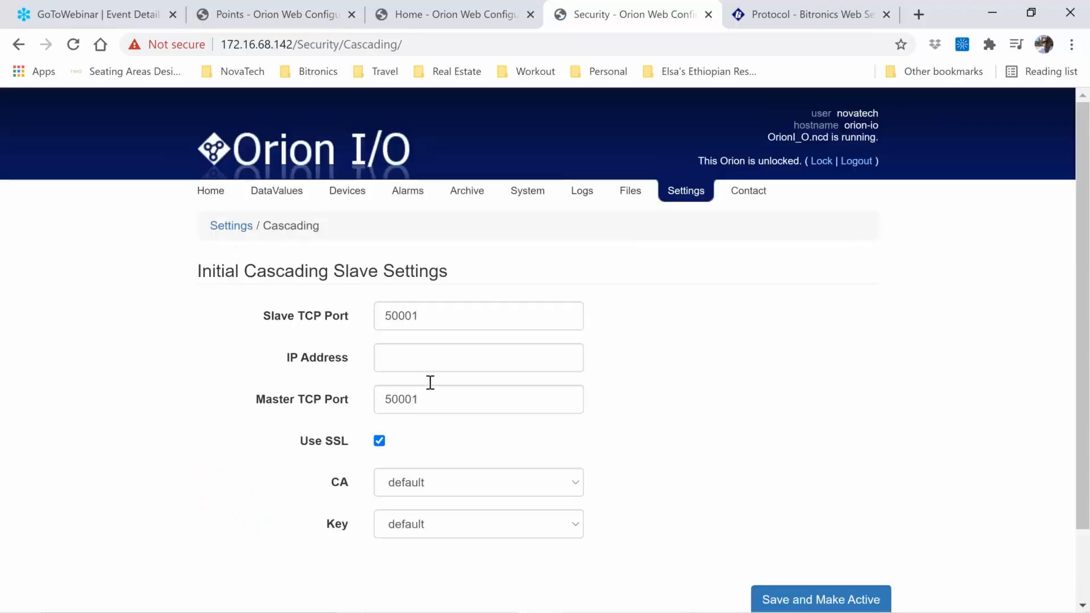
pyautogui.click(431, 362)
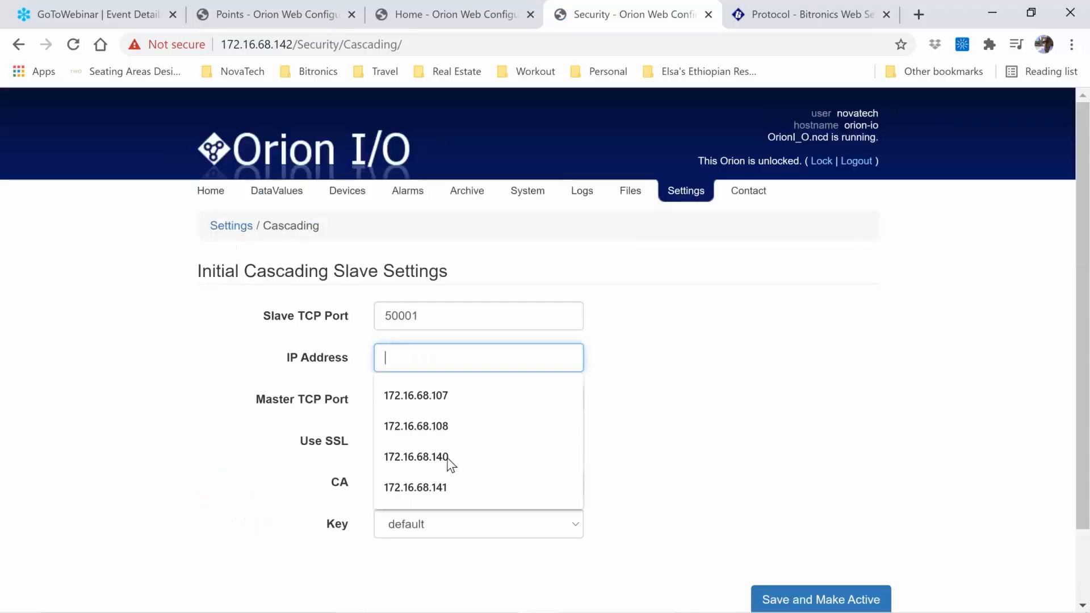
pyautogui.click(442, 487)
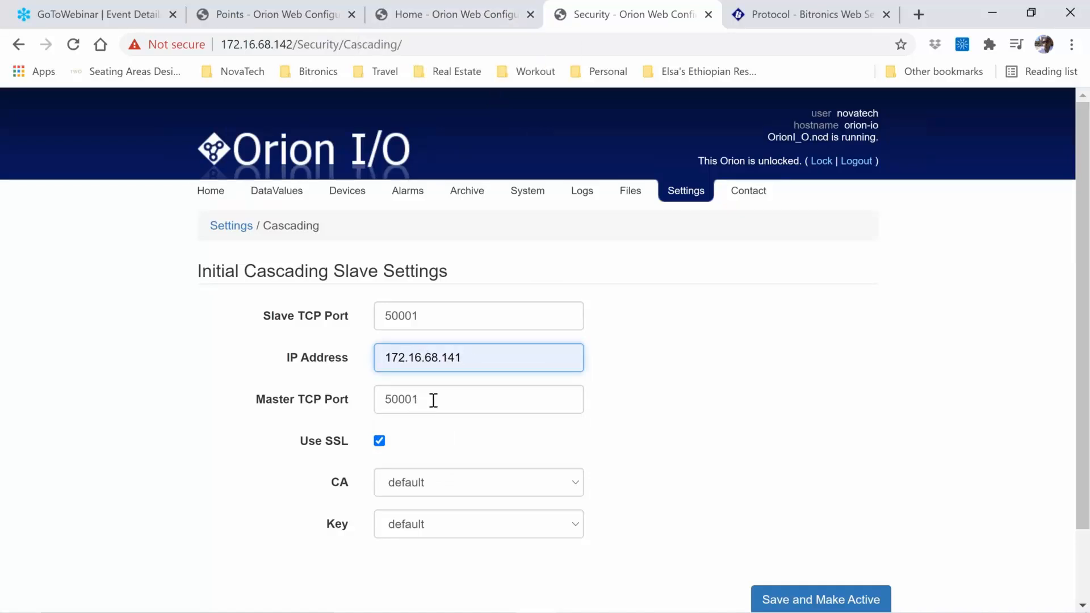
# Disable SSL in the cascading slave settings for 172.16.68.141, save and activate them, and open the Orion I/O device list
pyautogui.press('Tab')
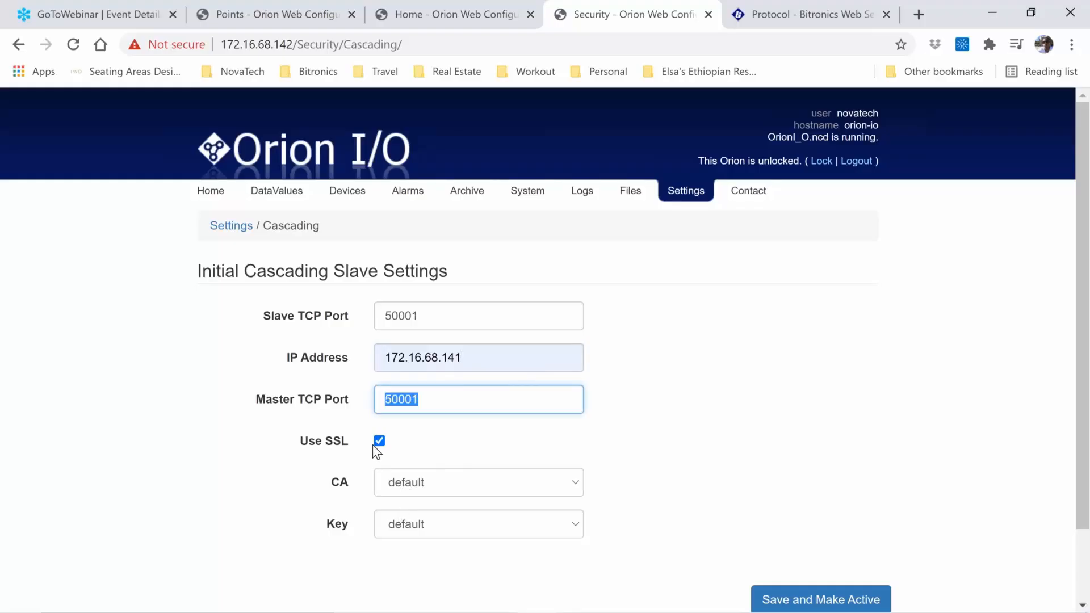
pyautogui.press('Tab')
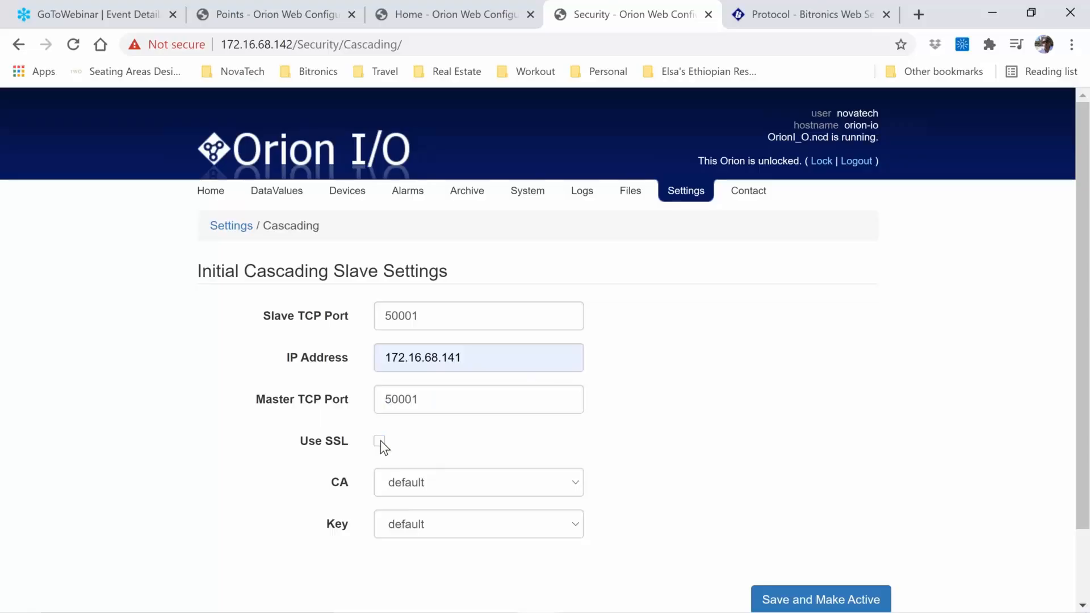
pyautogui.click(513, 351)
pyautogui.tripleClick(448, 357)
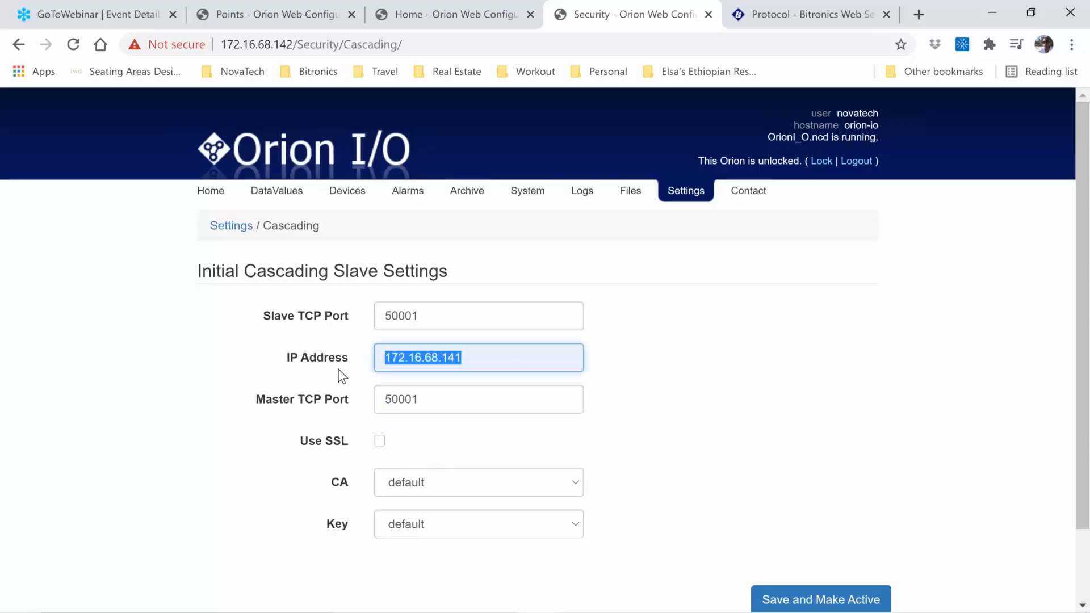
pyautogui.moveTo(763, 138); pyautogui.dragTo(841, 142)
pyautogui.doubleClick(809, 142)
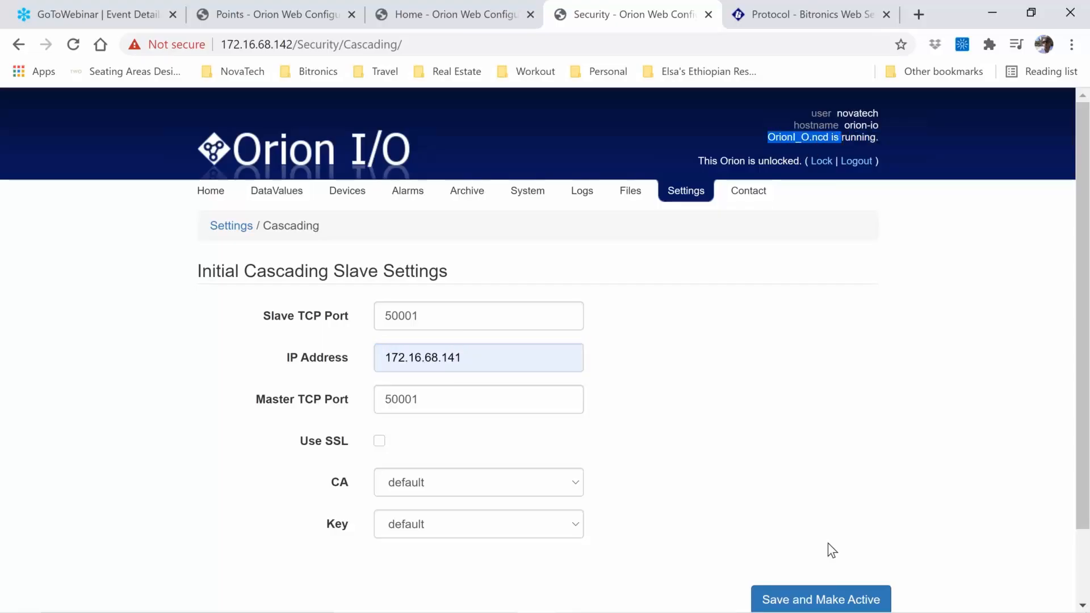
pyautogui.click(819, 601)
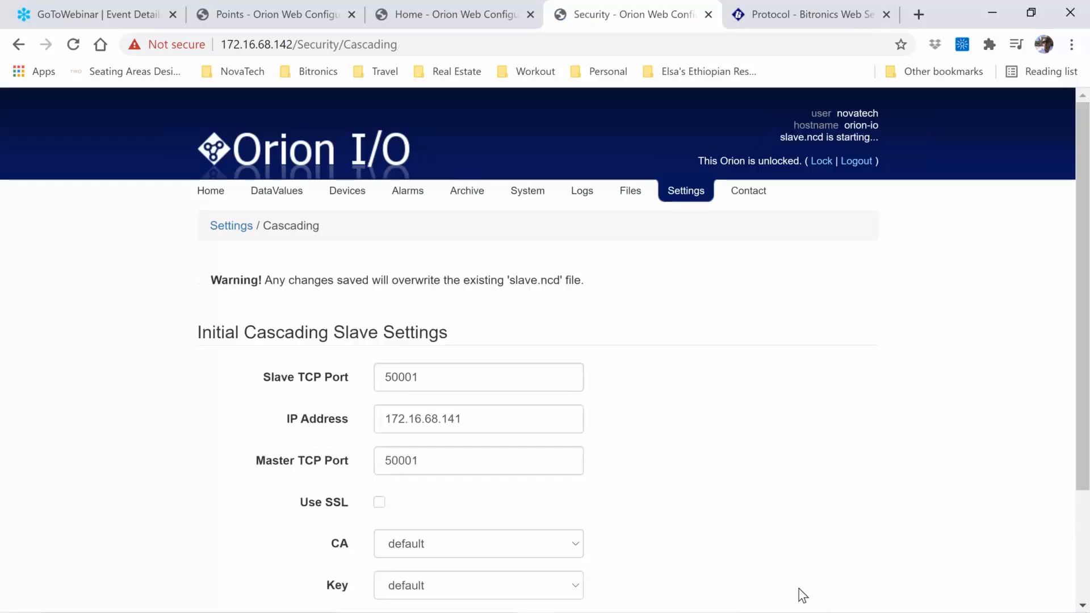
pyautogui.moveTo(777, 138); pyautogui.dragTo(869, 140)
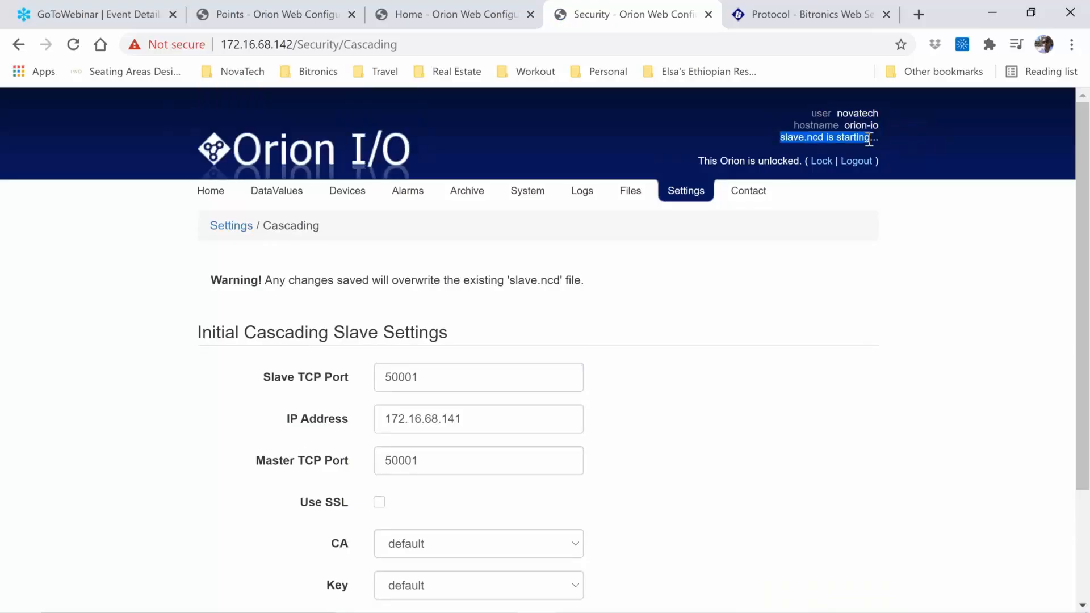
pyautogui.click(363, 197)
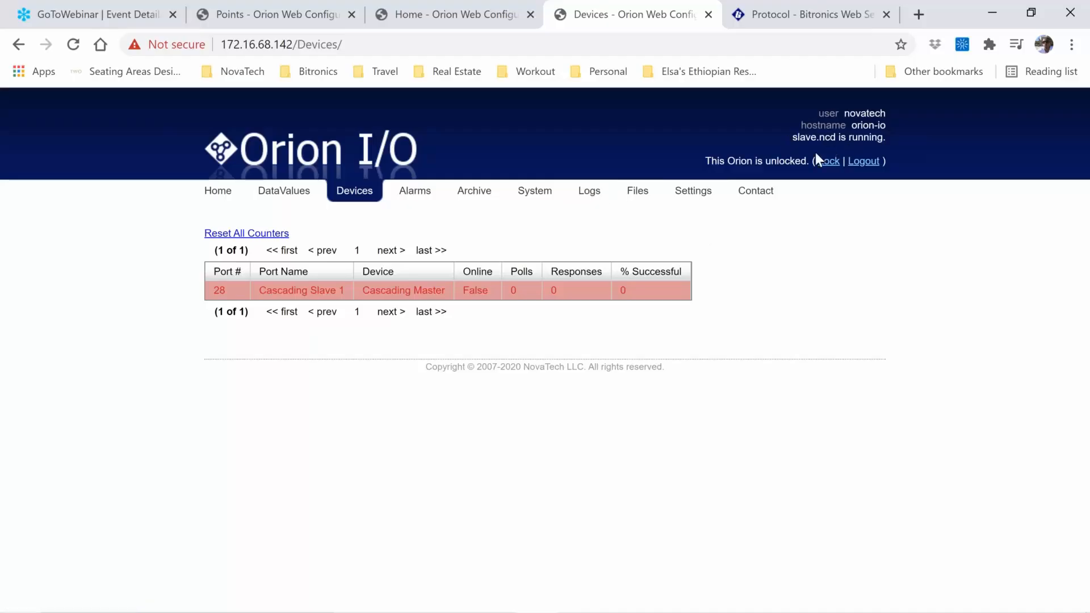
# Upload NorthSubRTU_Cascd.ncd from the POWER HOUR folder to the OrionLX+ user files
pyautogui.click(449, 4)
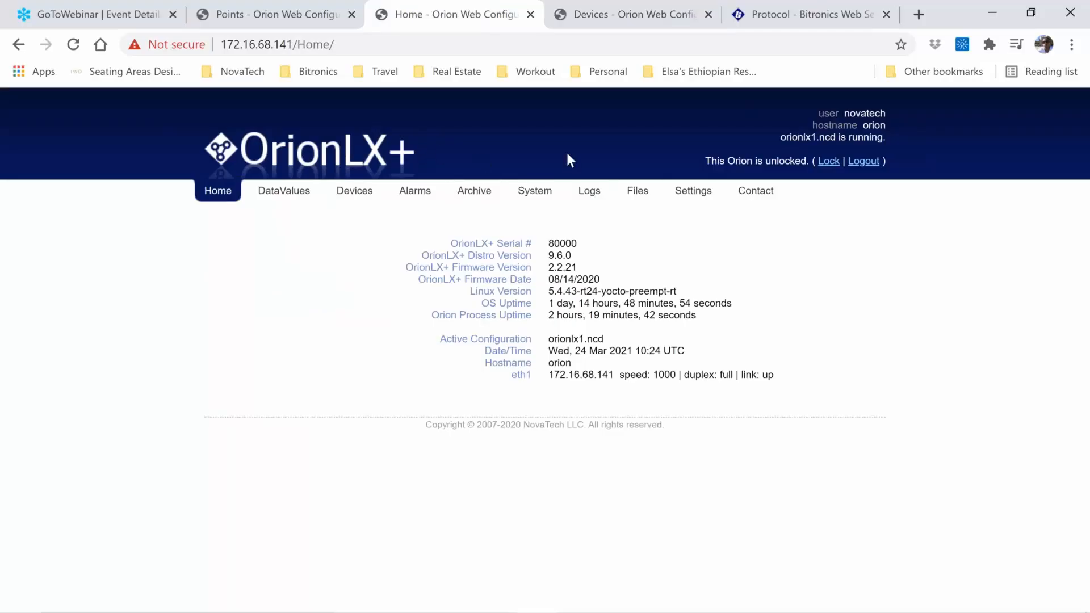
pyautogui.click(642, 191)
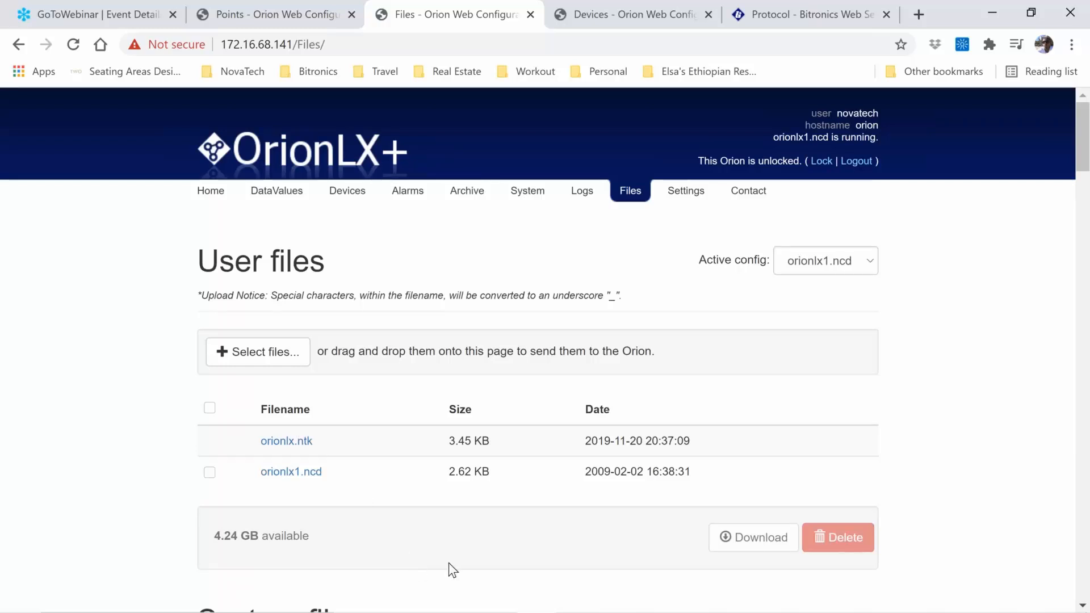
pyautogui.moveTo(462, 606)
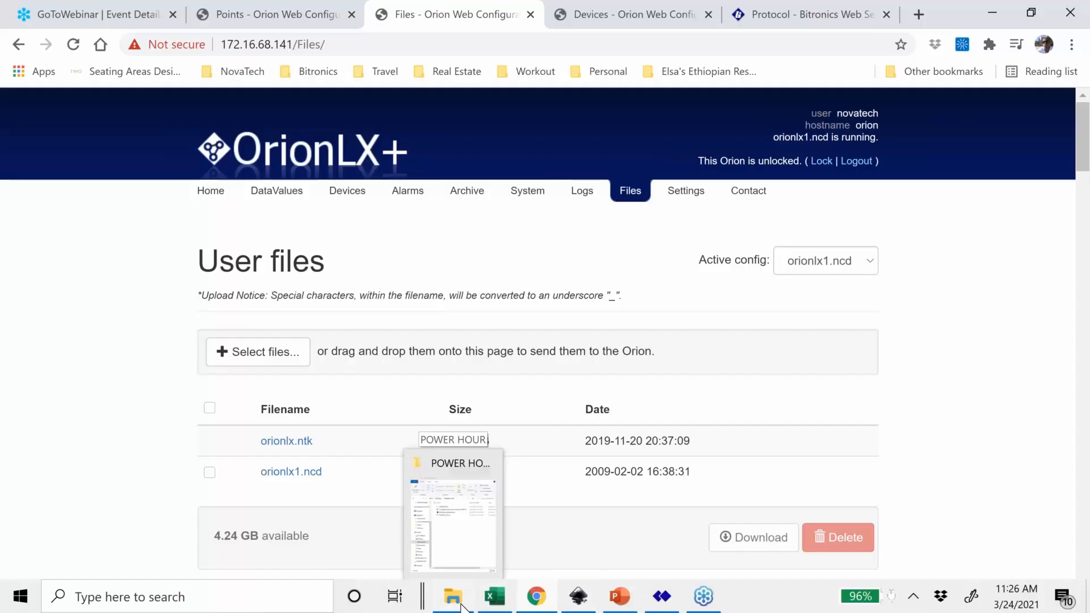
pyautogui.click(462, 607)
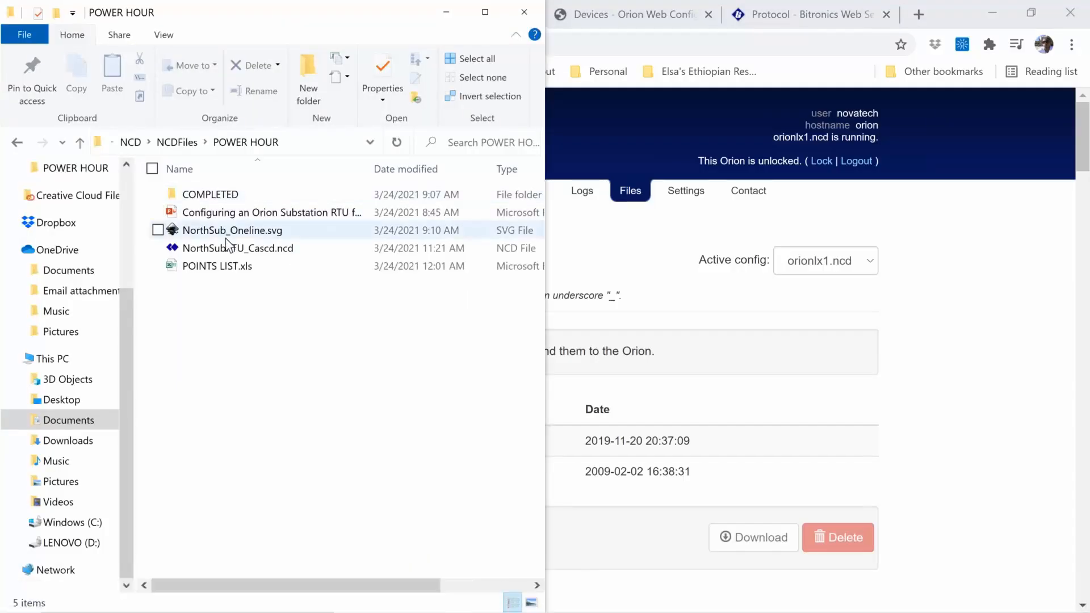
pyautogui.click(230, 248)
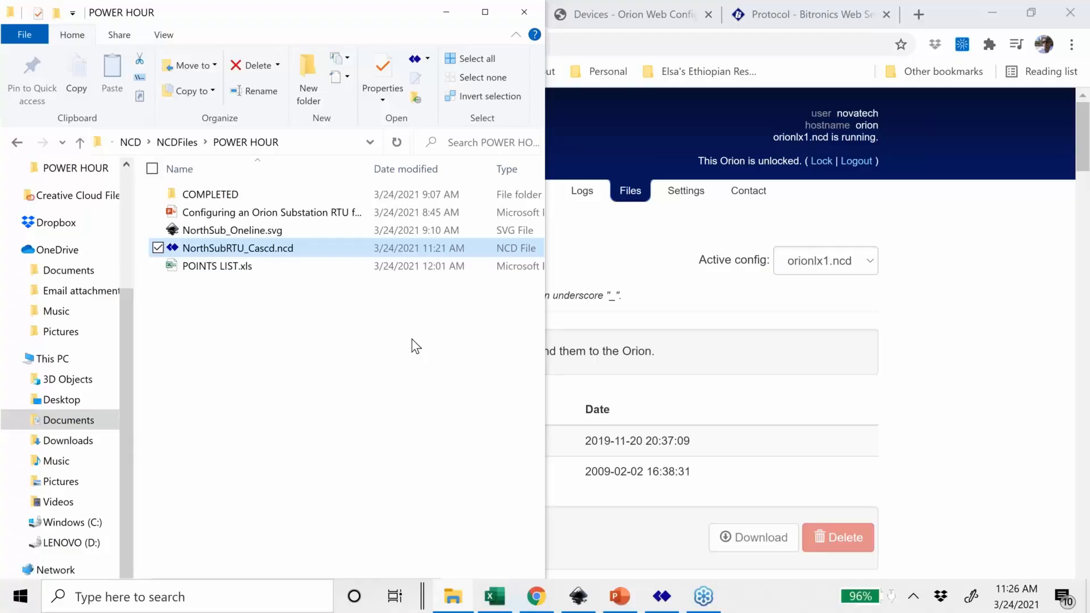
pyautogui.moveTo(289, 259); pyautogui.dragTo(645, 449)
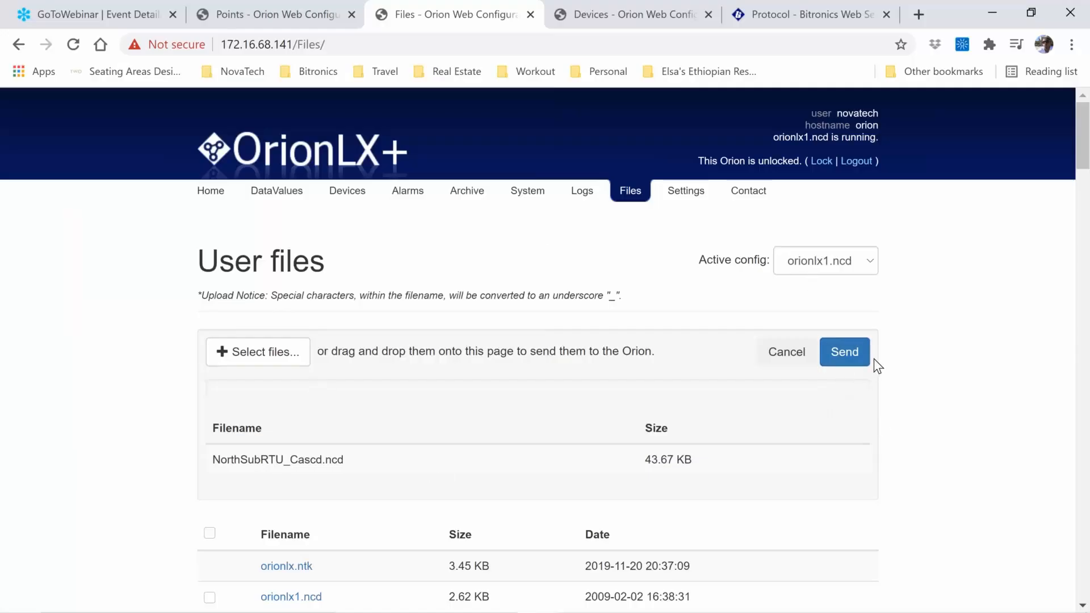
pyautogui.click(852, 353)
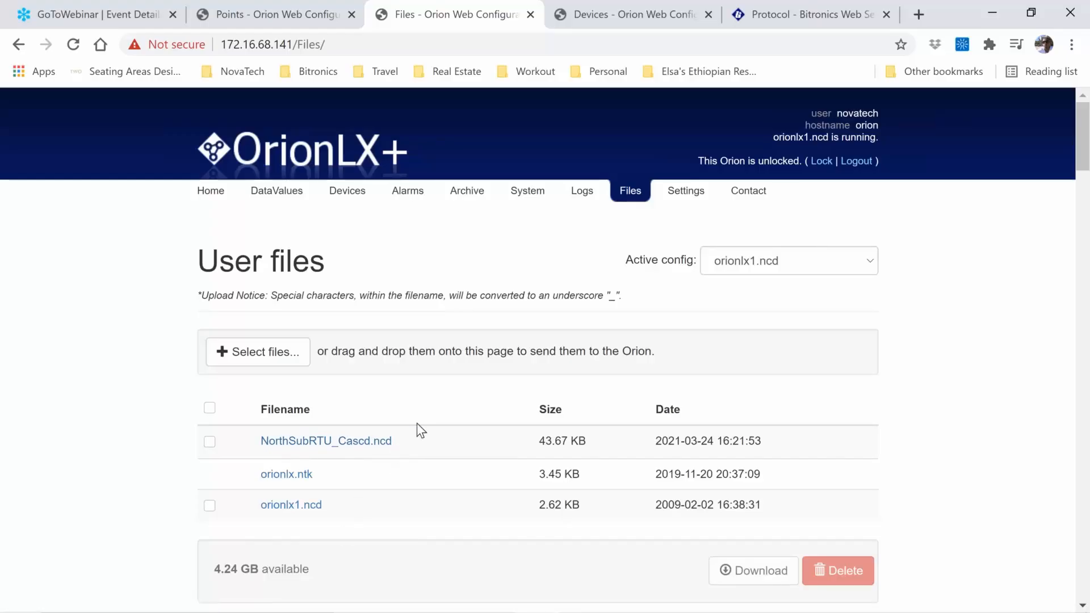
# Make NorthSubRTU_Cascd.ncd the active configuration on the OrionLX+ and check which configuration is running
pyautogui.click(801, 267)
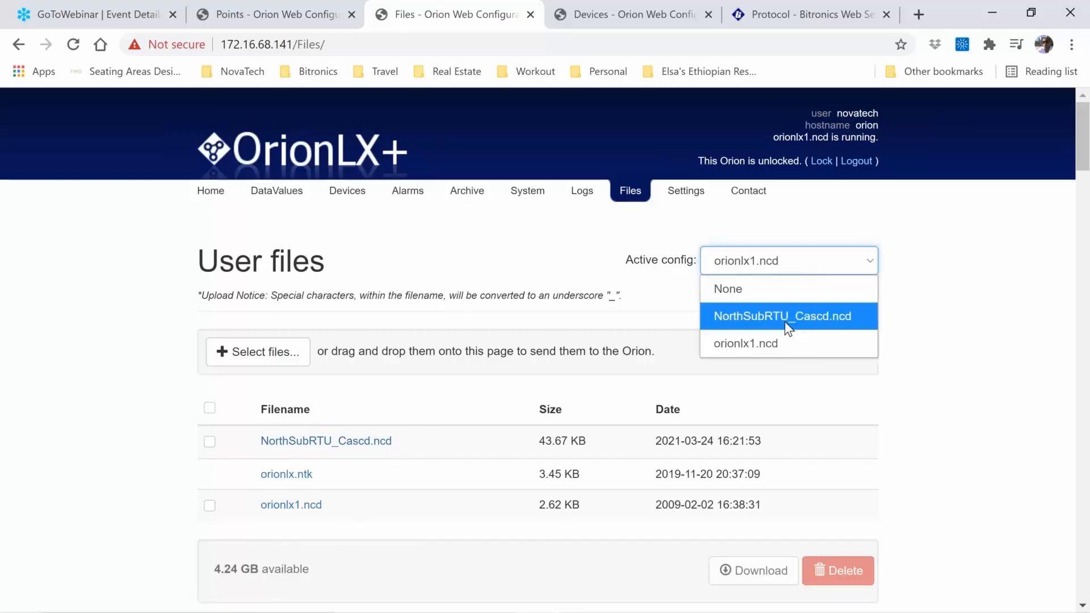
pyautogui.click(817, 316)
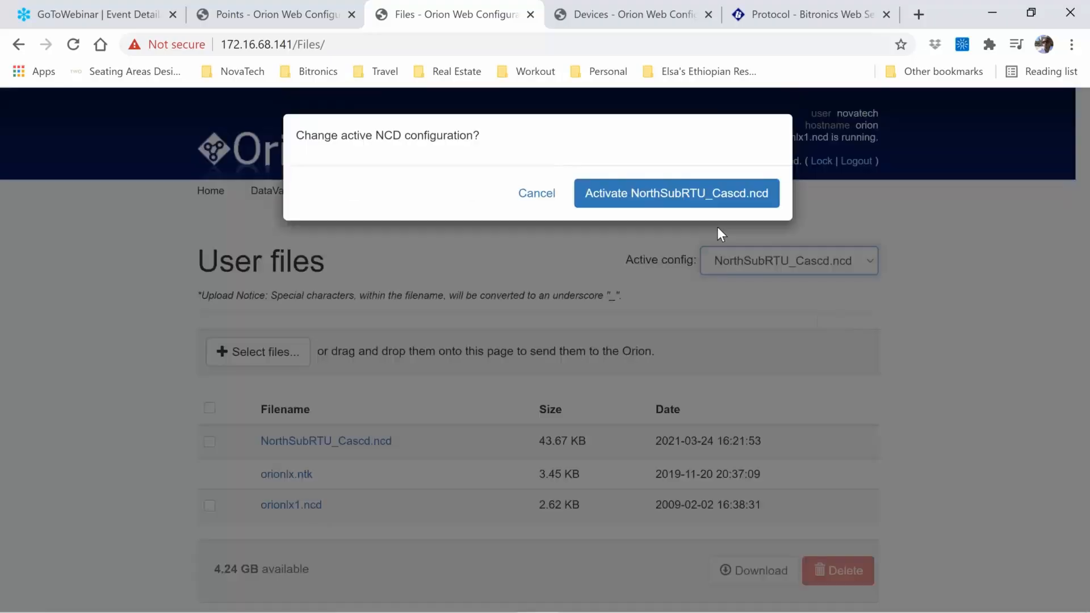
pyautogui.click(685, 200)
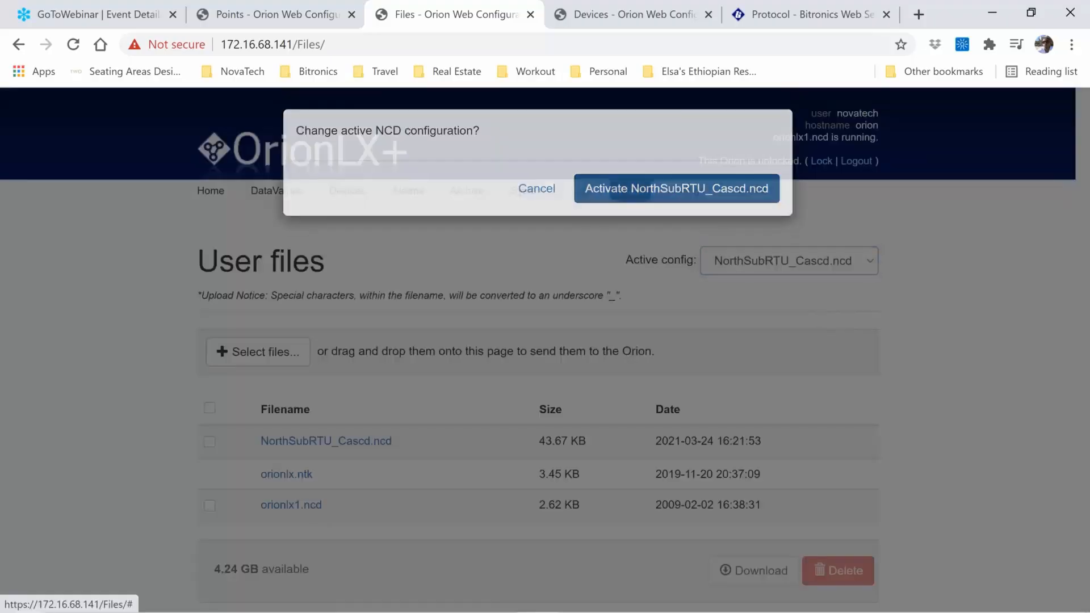
pyautogui.moveTo(723, 138); pyautogui.dragTo(879, 138)
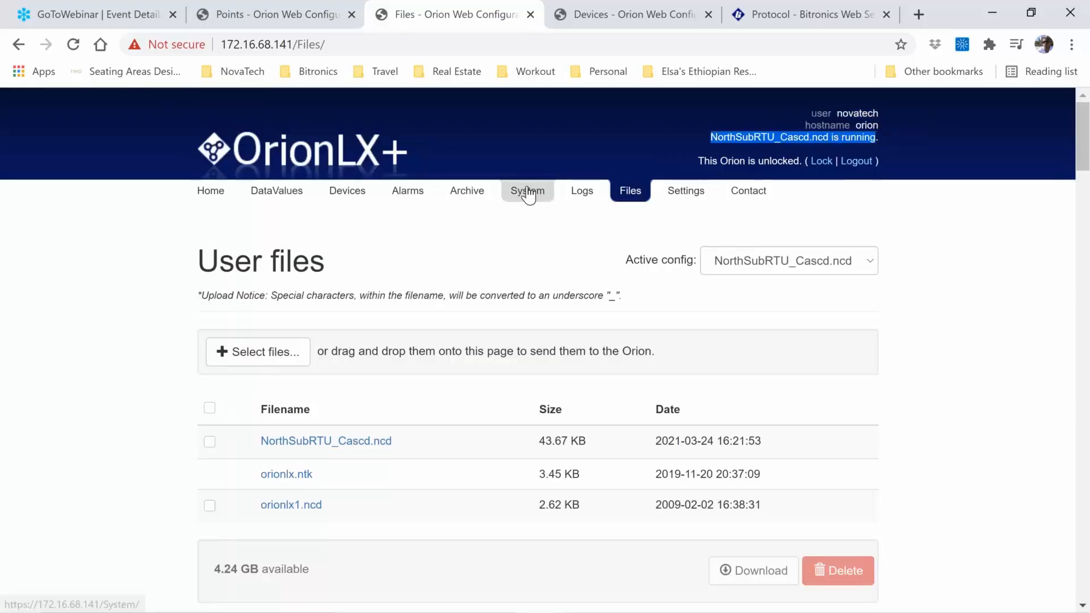
# Check the device communication status on both the OrionLX+ and the Orion I/O, including the I/O unit's running configuration
pyautogui.click(342, 200)
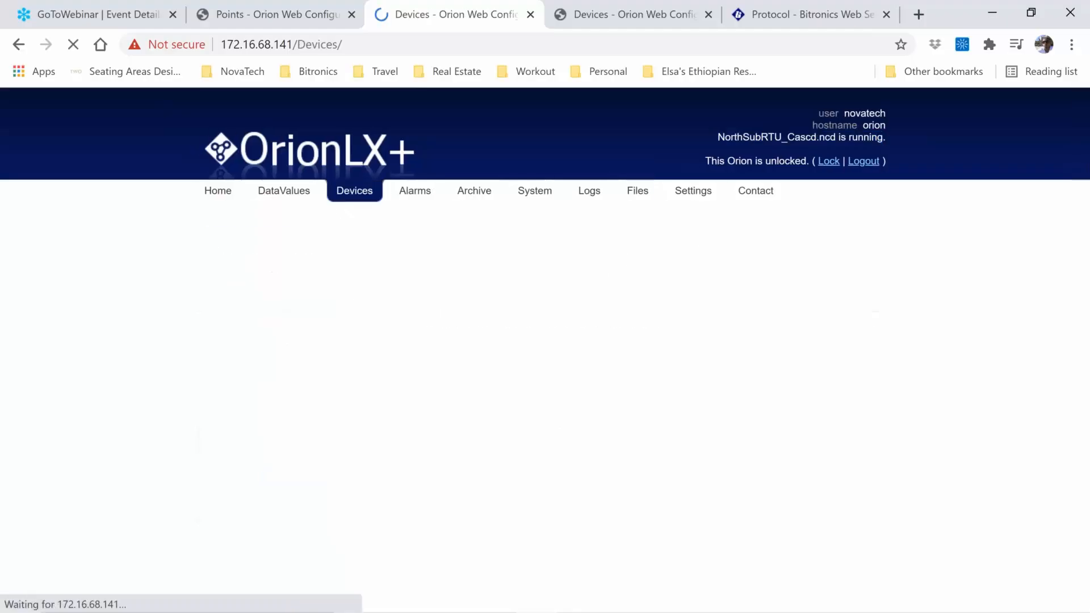
pyautogui.click(352, 205)
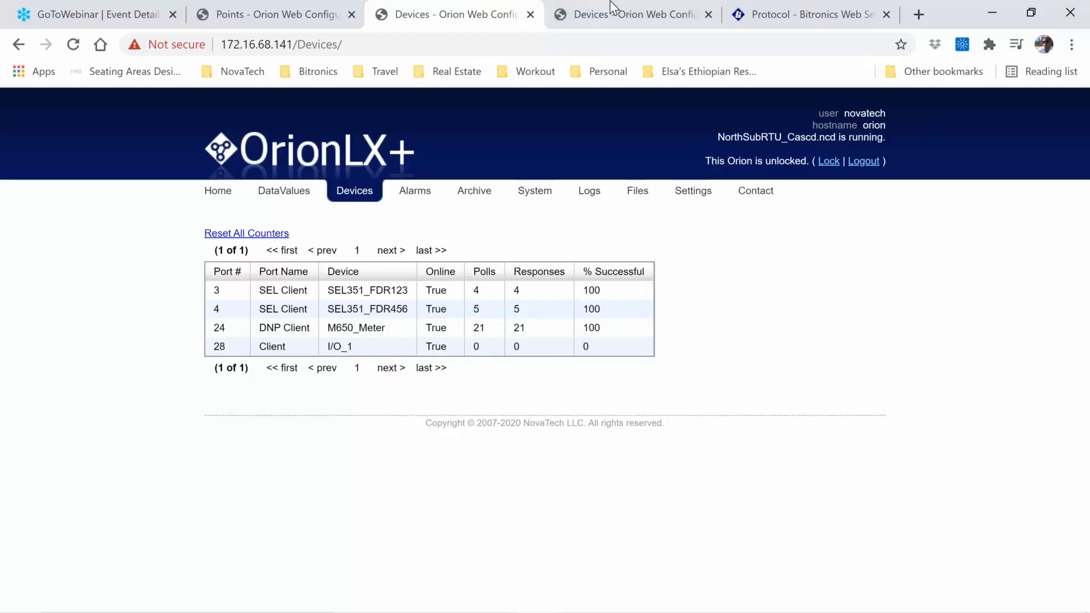
pyautogui.click(678, 17)
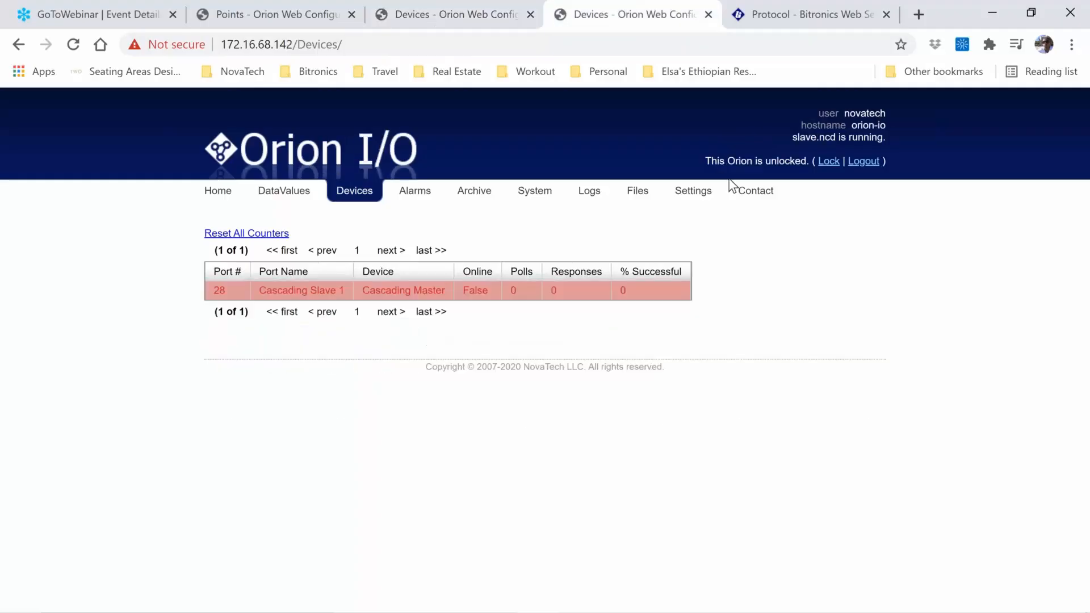
pyautogui.click(354, 191)
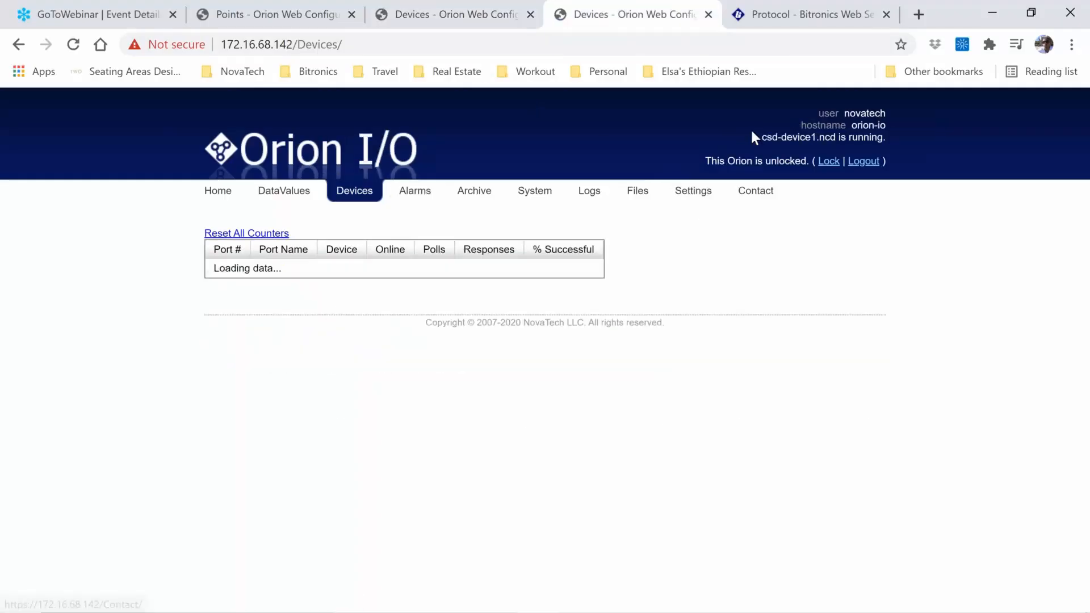
pyautogui.moveTo(761, 137); pyautogui.dragTo(838, 136)
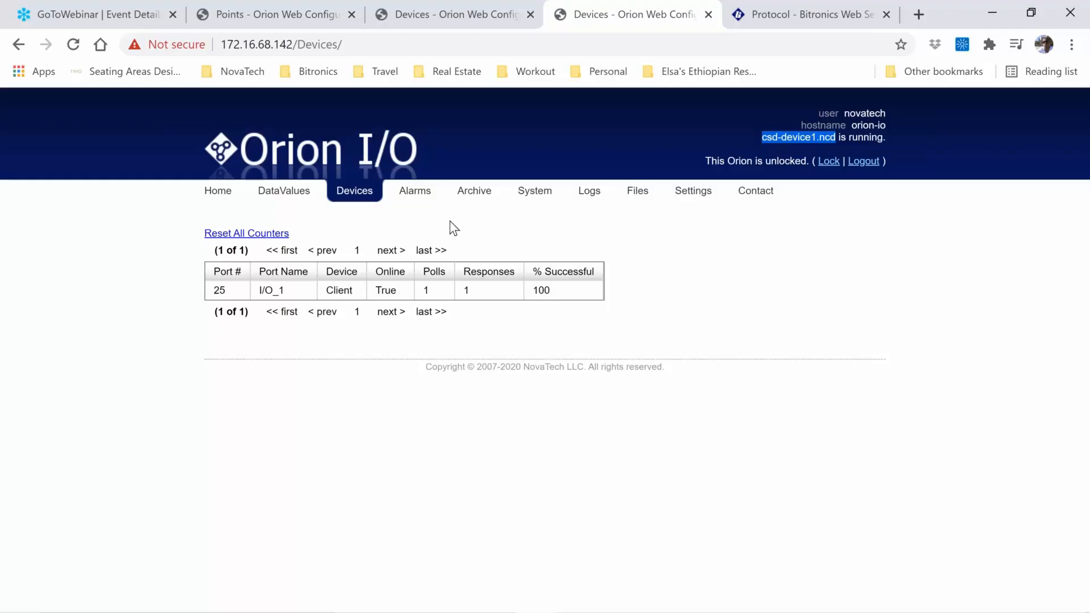
pyautogui.click(446, 9)
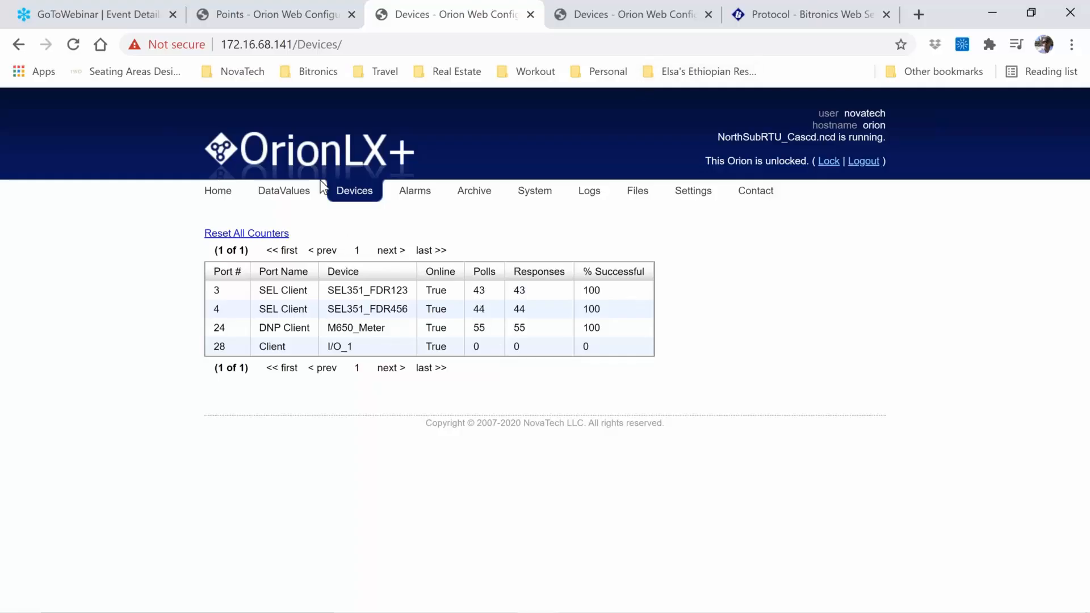
pyautogui.click(645, 13)
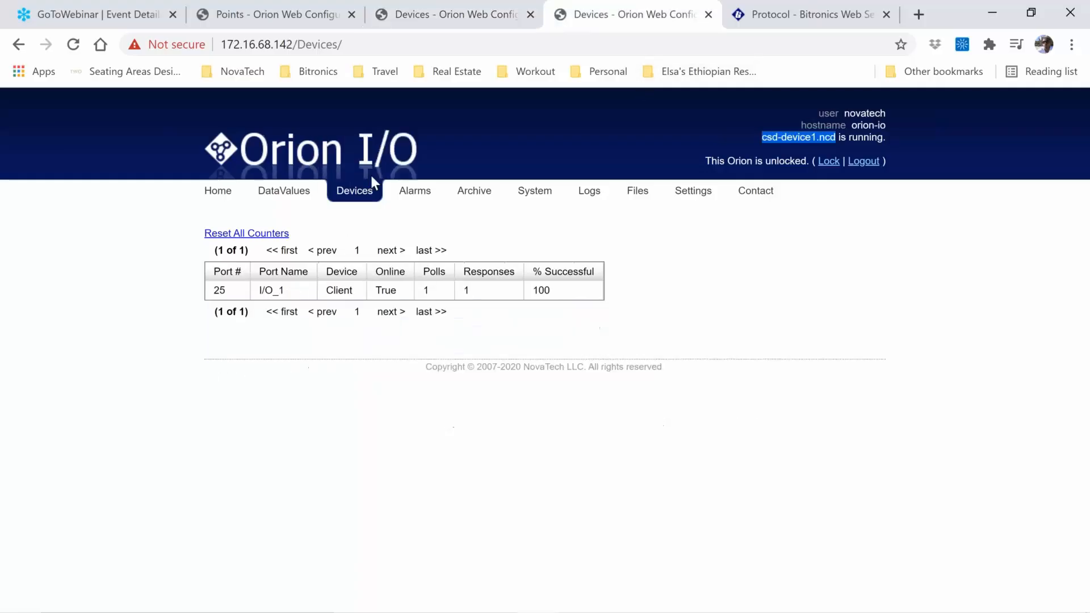
pyautogui.click(295, 199)
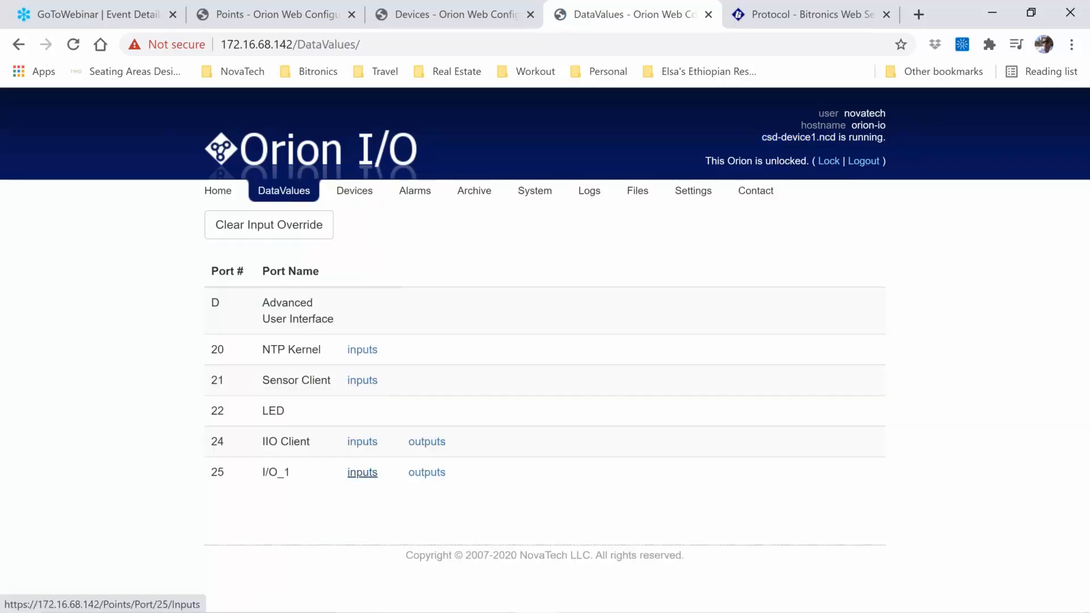
pyautogui.click(366, 443)
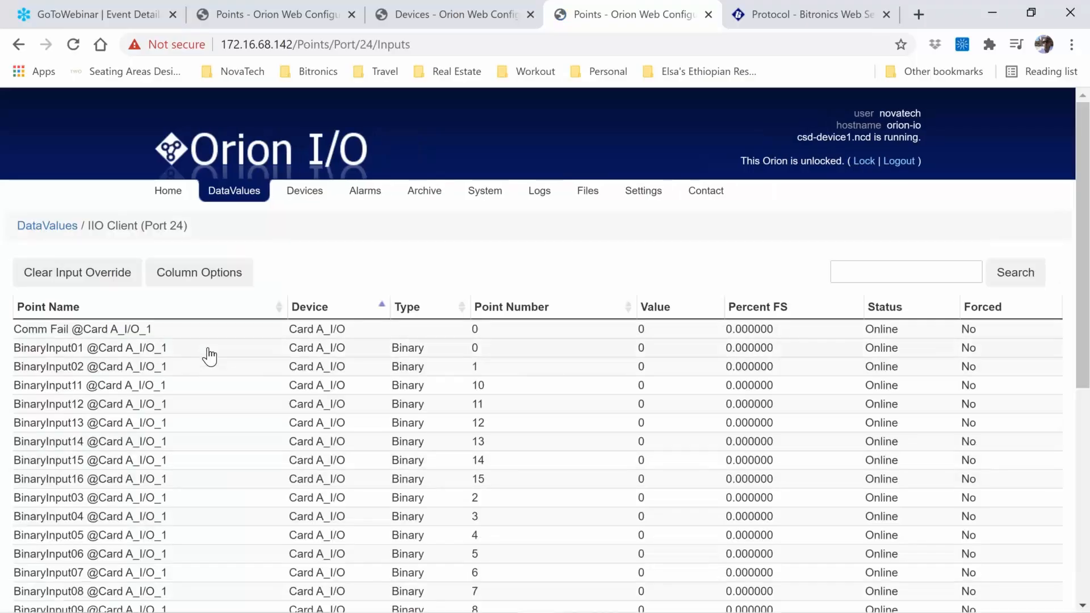
pyautogui.click(210, 356)
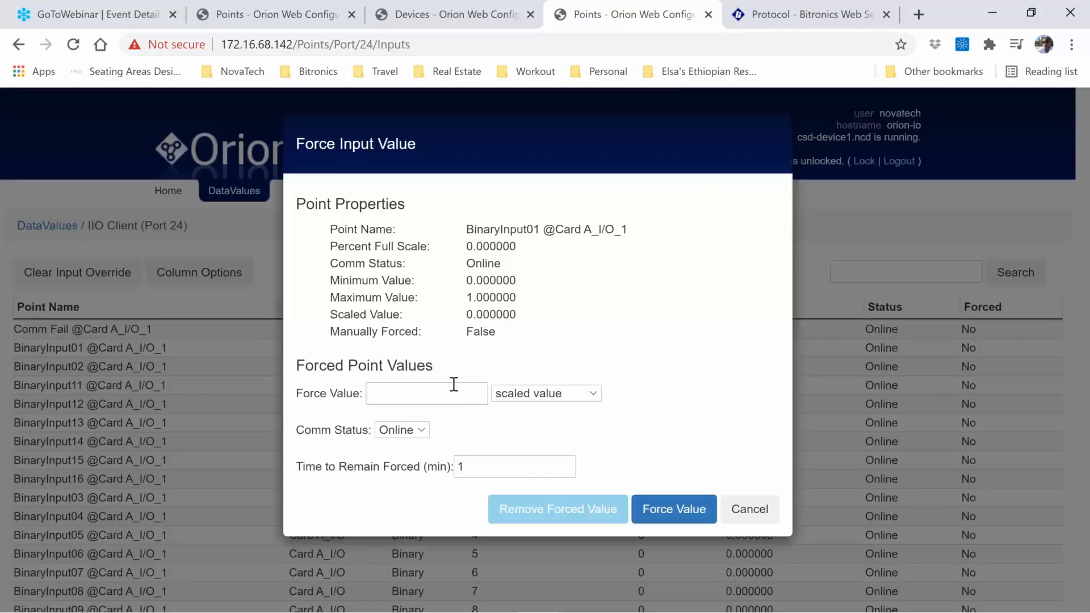
pyautogui.click(449, 393)
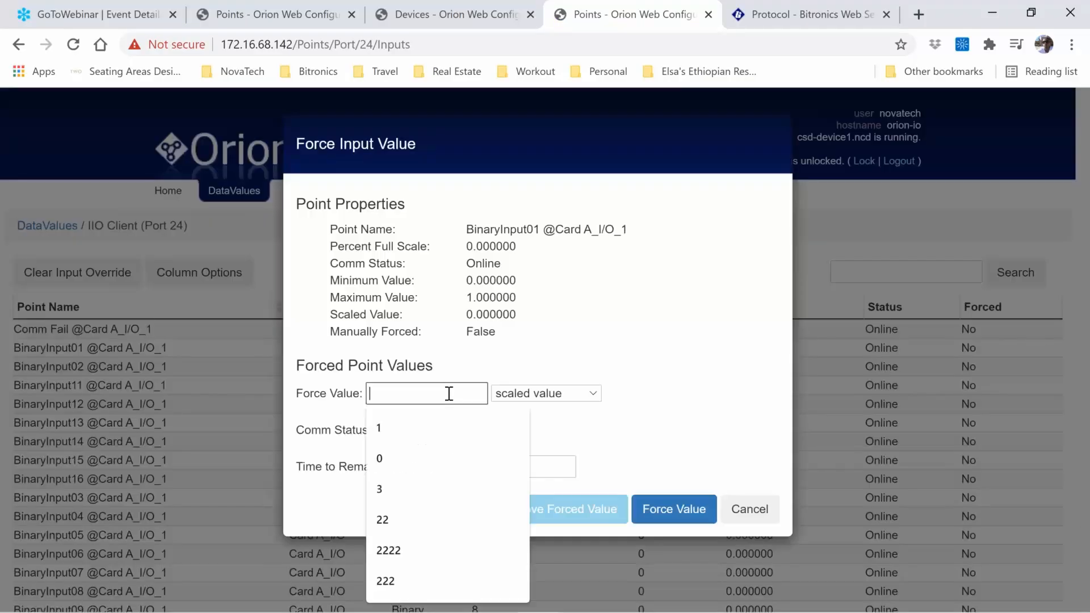
pyautogui.click(427, 428)
pyautogui.click(676, 511)
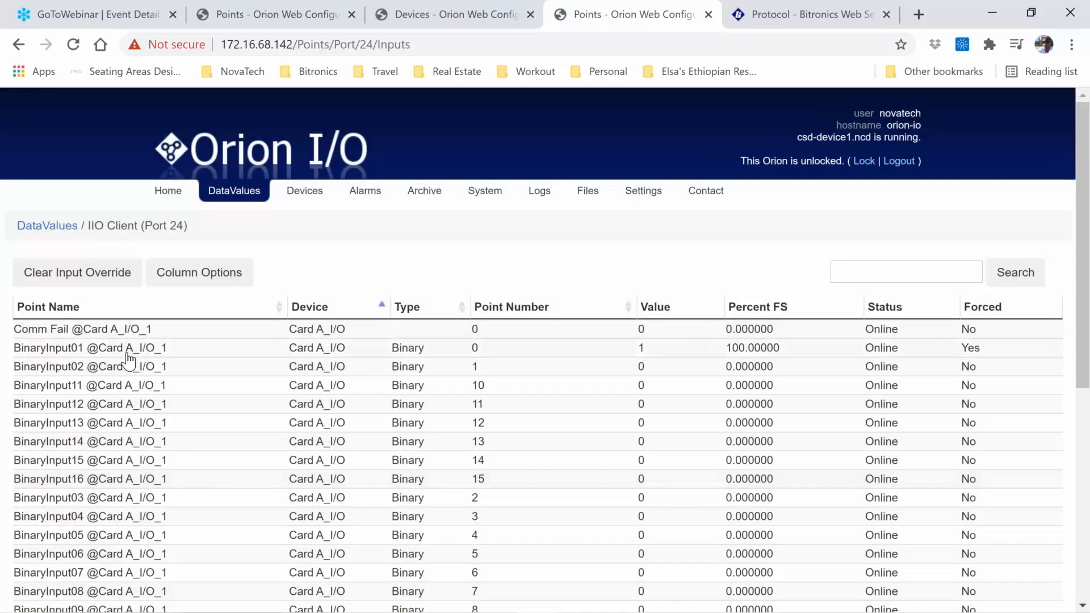
# Review the OrionLX+ data value ports and its device communication status
pyautogui.click(469, 8)
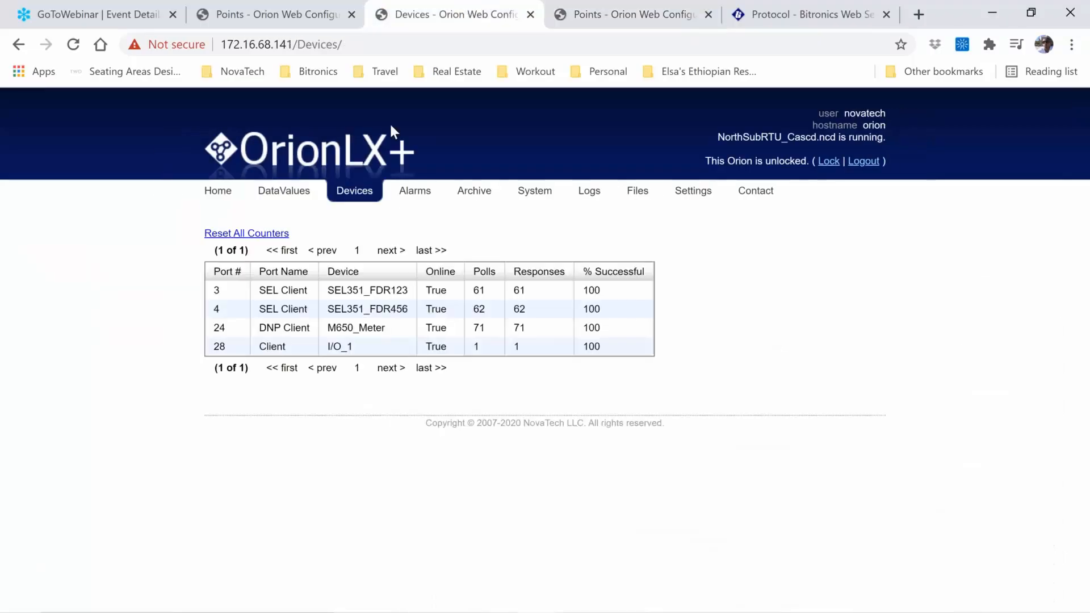
pyautogui.click(298, 196)
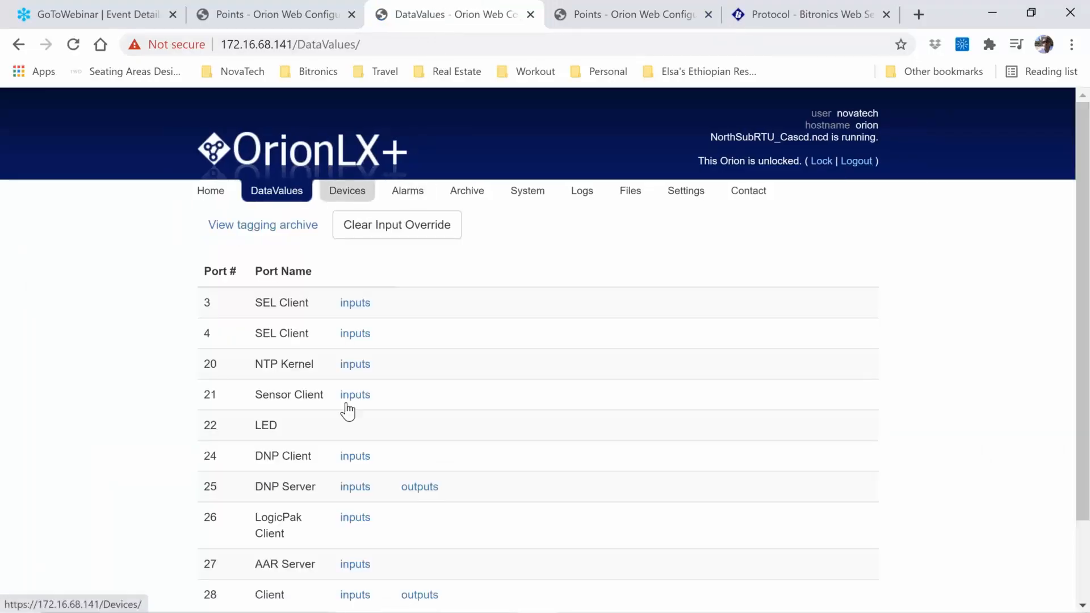
pyautogui.click(340, 199)
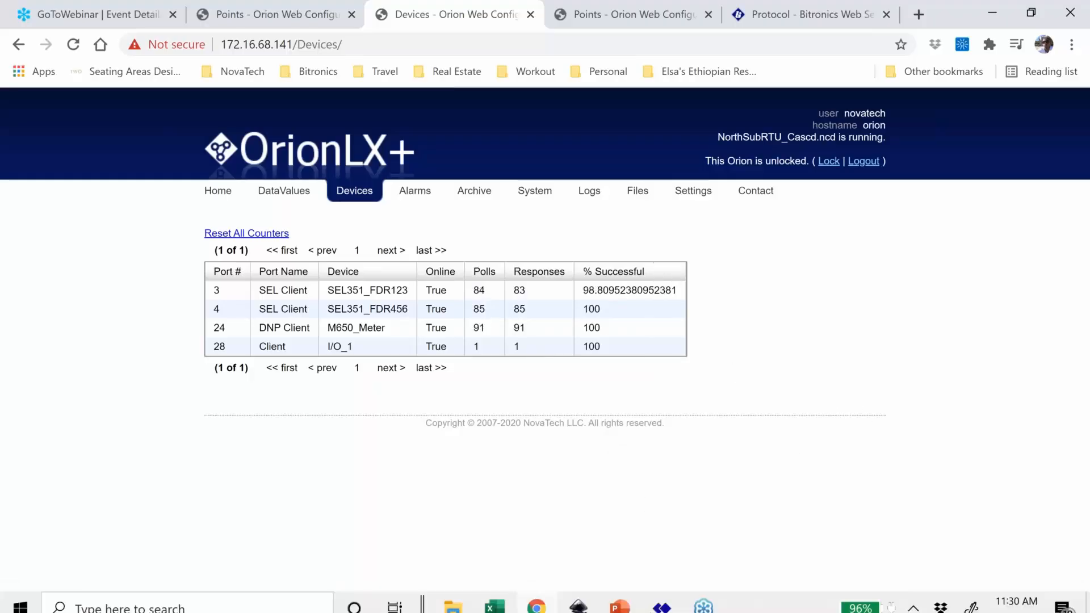
# Switch to the NorthSub_Oneline.svg drawing in Inkscape
pyautogui.click(578, 599)
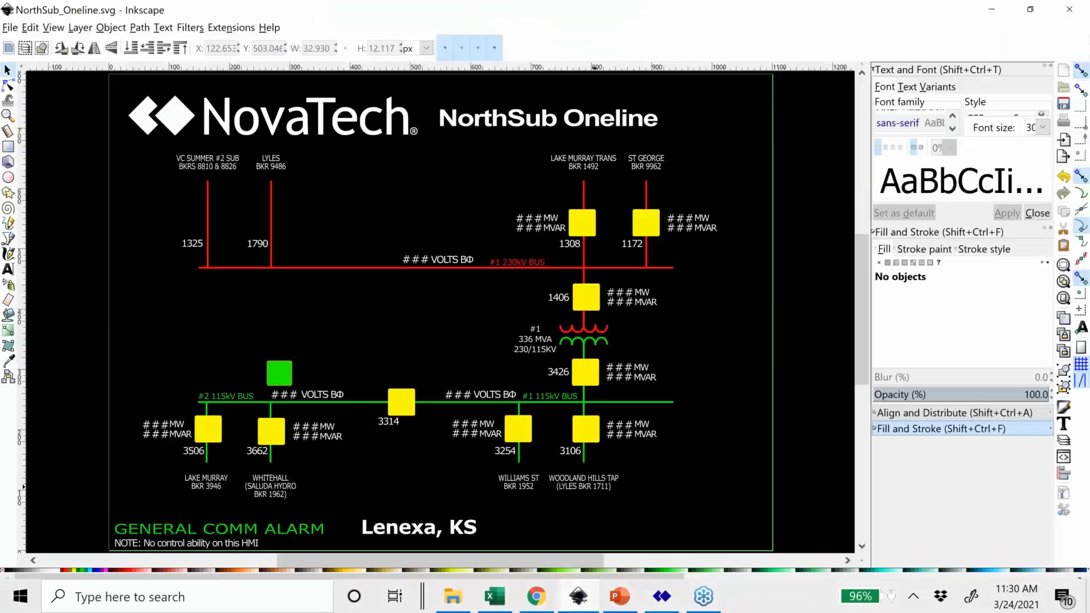
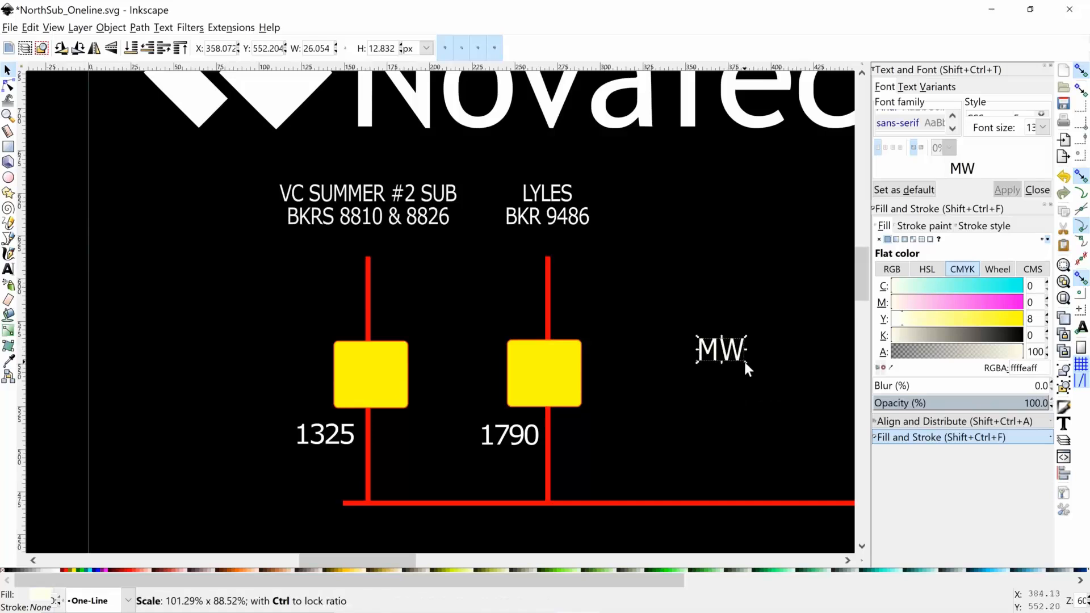
# Duplicate the MW label, change the copy's text to MVar, and align it directly beneath the MW label
pyautogui.hotkey('ctrl', 'c')
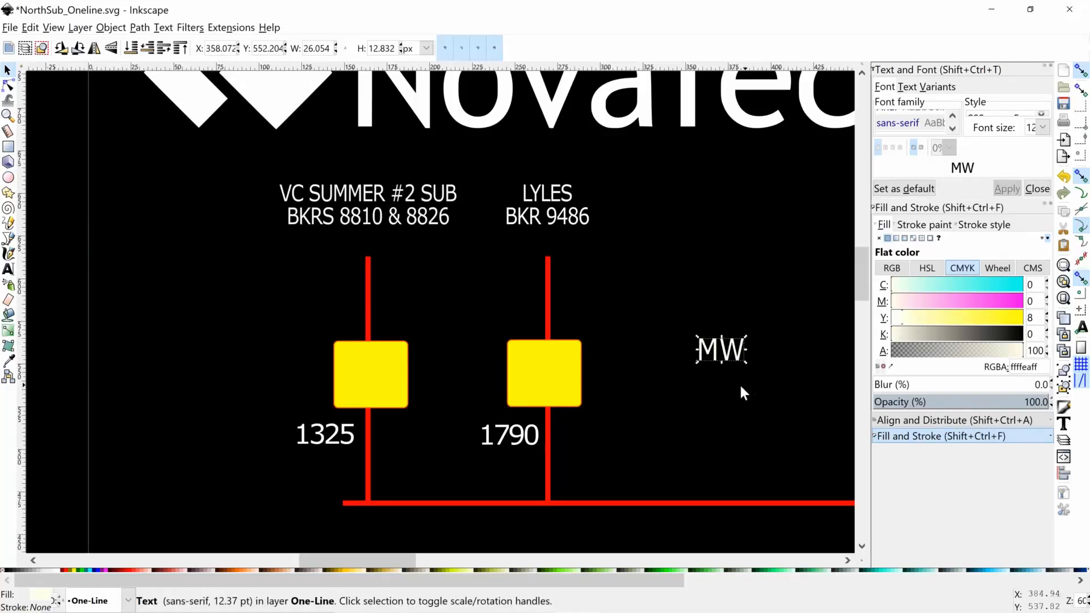
pyautogui.click(740, 386)
pyautogui.hotkey('ctrl', 'v')
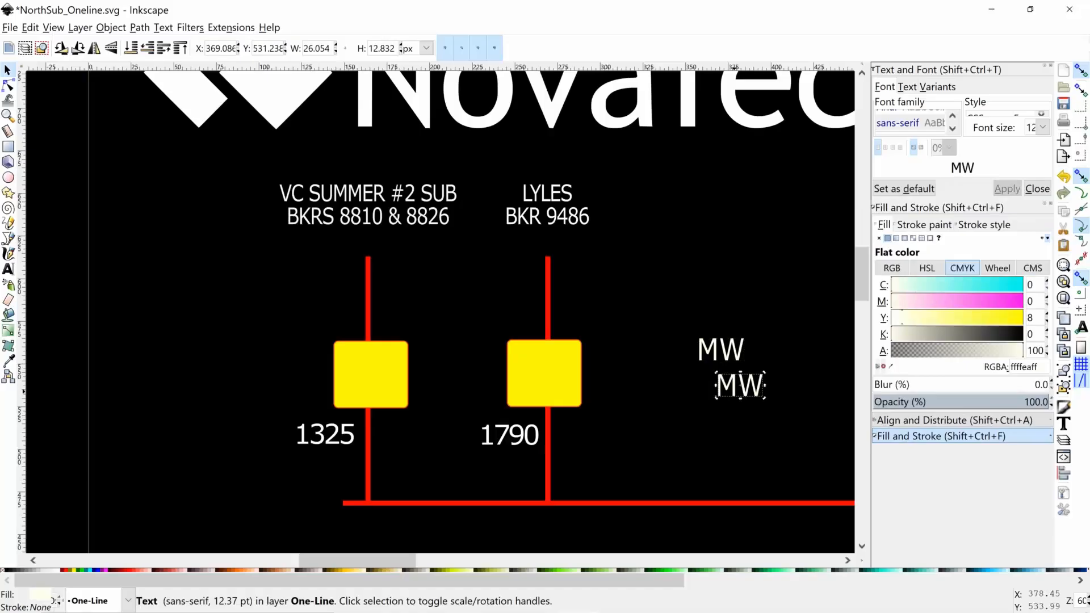
pyautogui.doubleClick(738, 386)
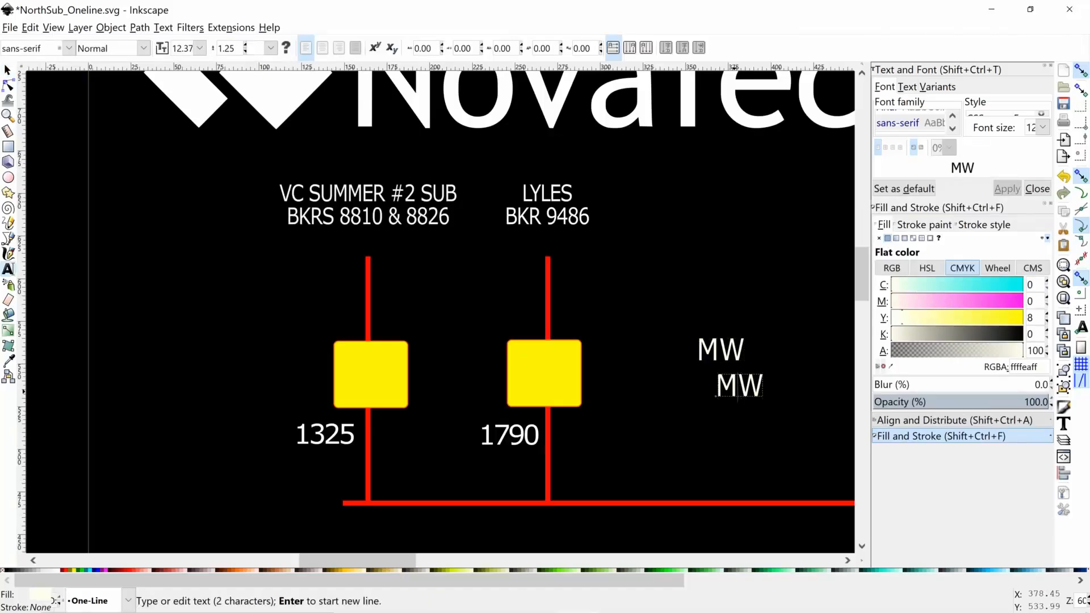
pyautogui.press('Delete')
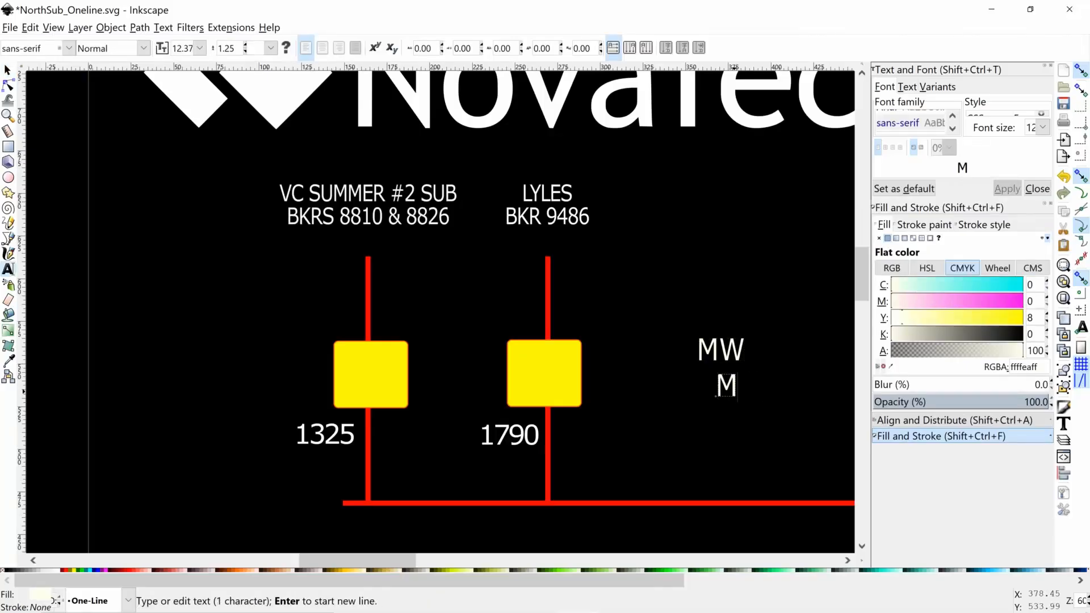
pyautogui.write('Var')
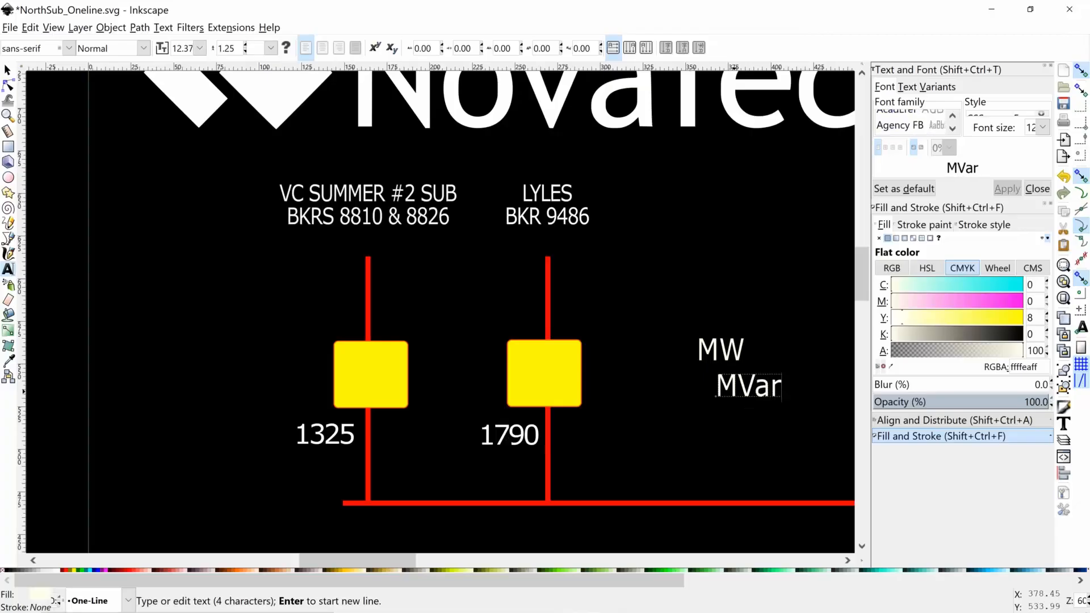
pyautogui.press('Escape')
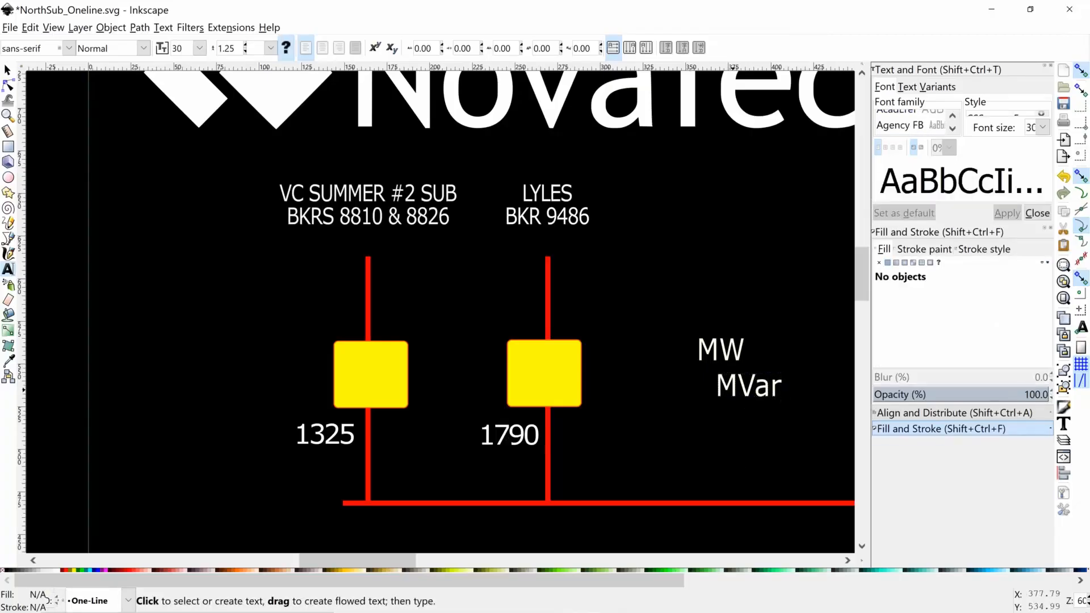
pyautogui.click(7, 69)
pyautogui.moveTo(749, 396); pyautogui.dragTo(729, 390)
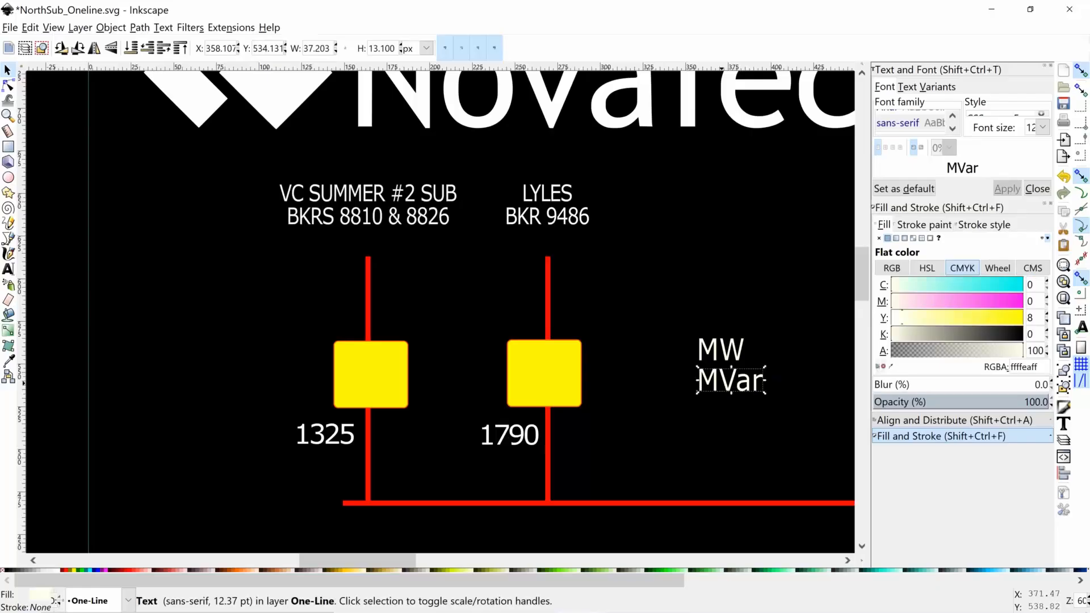
# Copy the MW and MVar labels together and place the duplicates between the 1790 breaker and the original labels
pyautogui.click(705, 344)
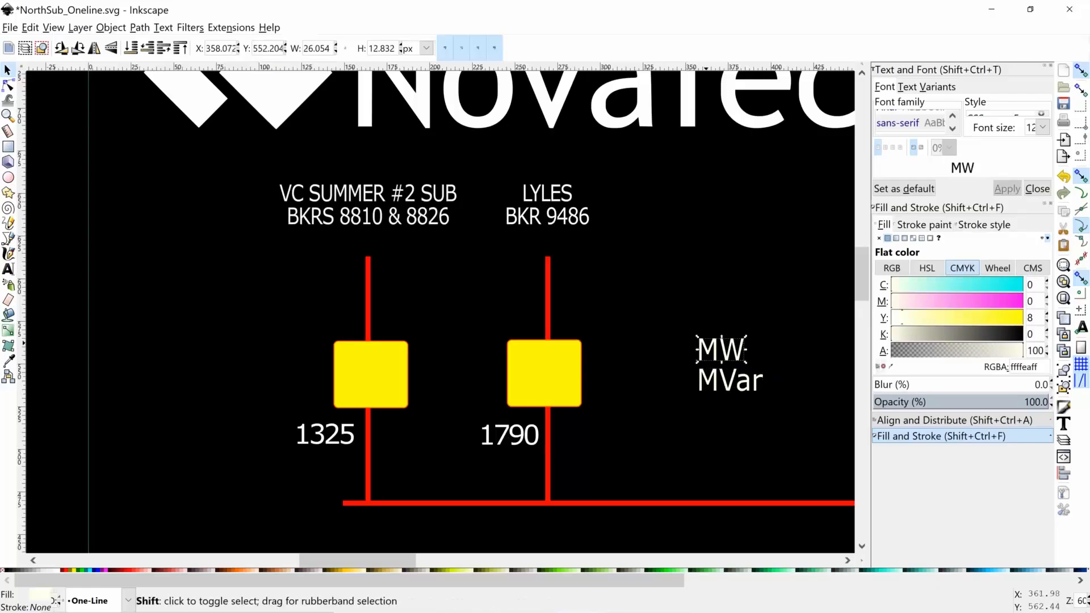
pyautogui.keyDown('shift'); pyautogui.click(718, 386); pyautogui.keyUp('shift')
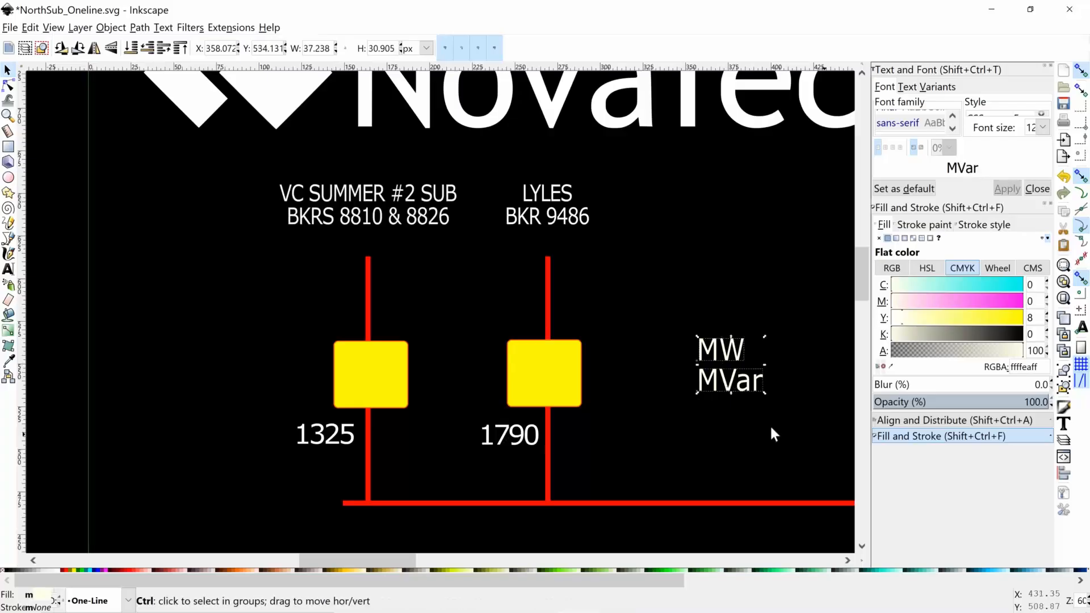
pyautogui.hotkey('ctrl', 'c')
pyautogui.hotkey('ctrl', 'v')
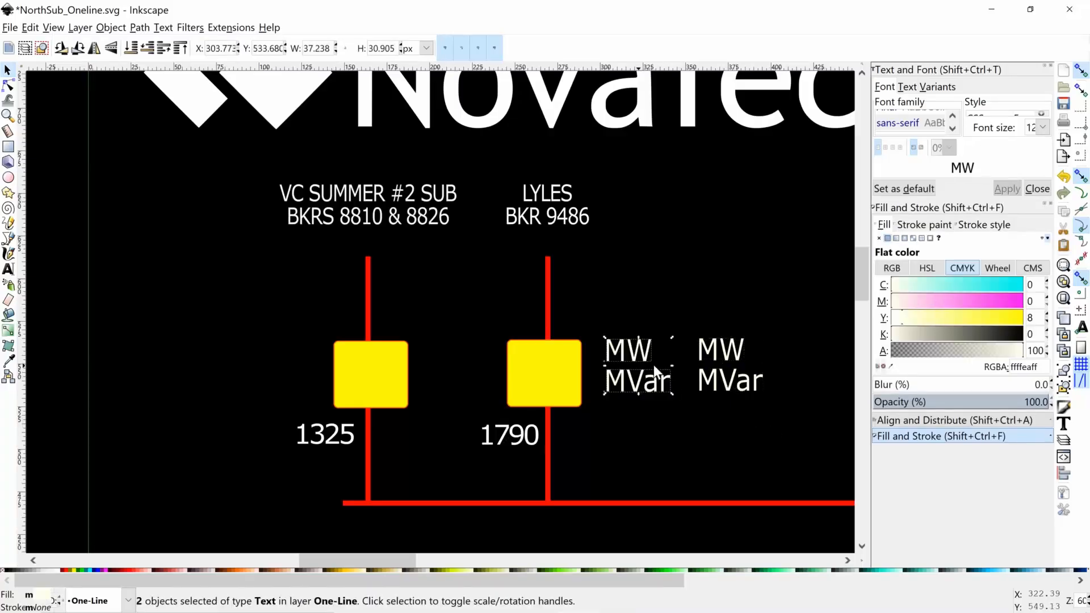
# Replace the text of both duplicated labels beside the 1790 breaker with the placeholder ###
pyautogui.doubleClick(623, 349)
pyautogui.doubleClick(622, 349)
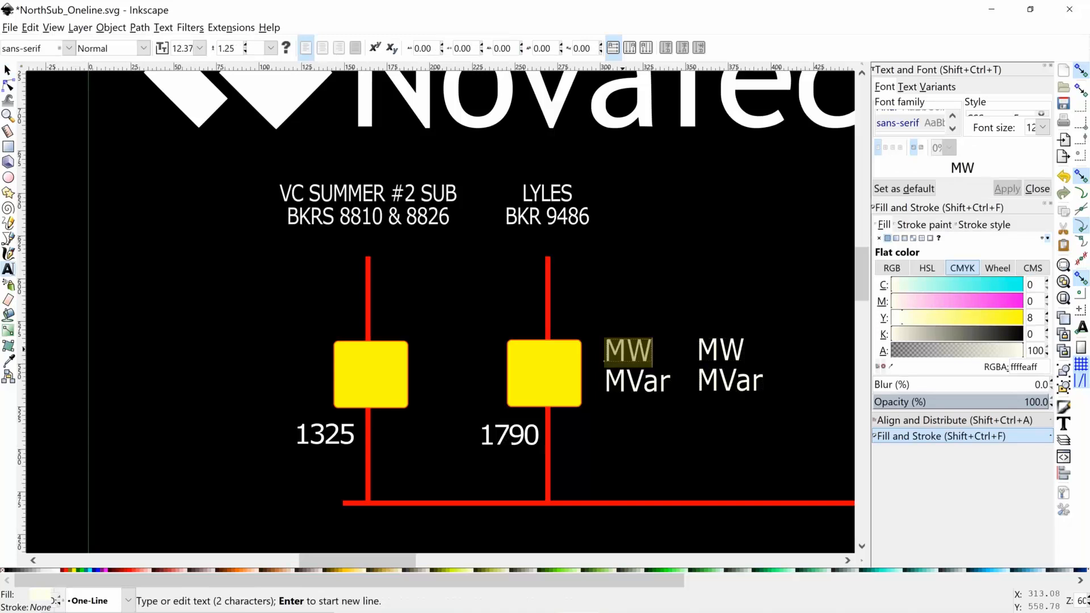
pyautogui.write('*')
pyautogui.press('BackSpace')
pyautogui.press('BackSpace')
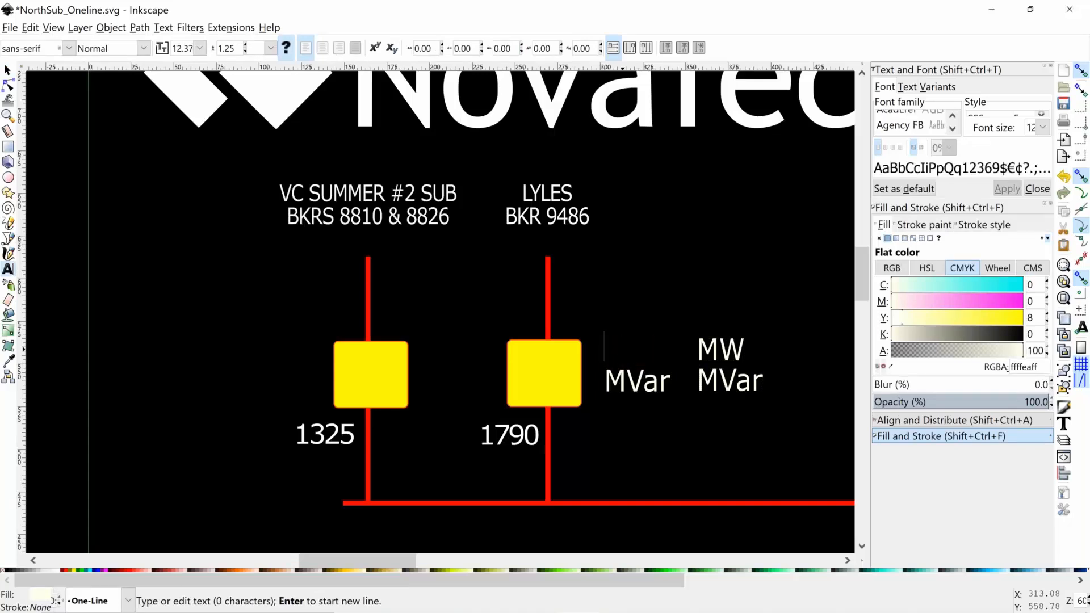
pyautogui.write('####')
pyautogui.press('BackSpace')
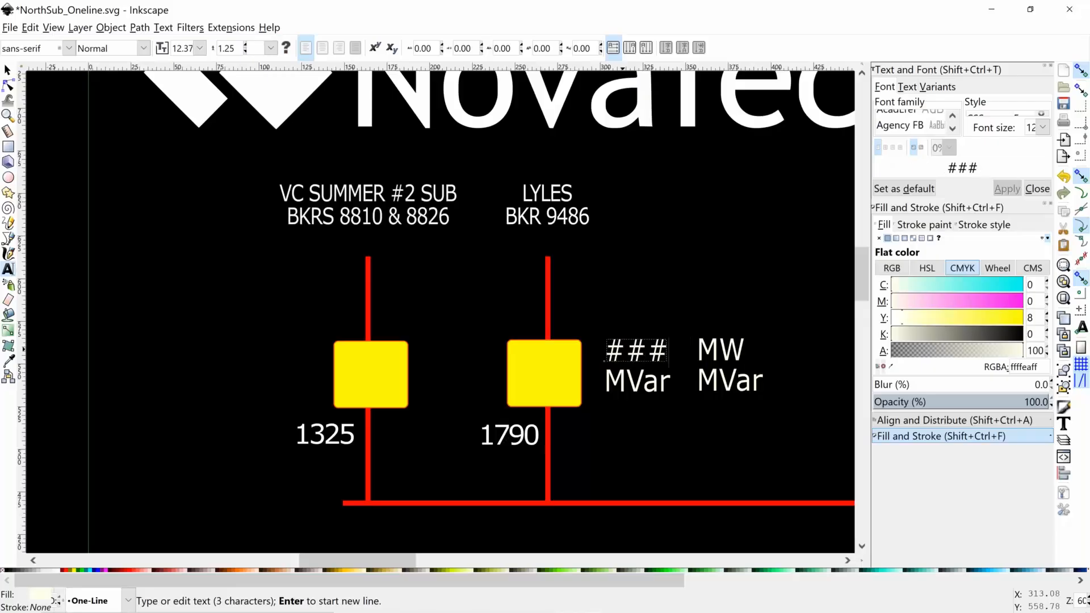
pyautogui.press('Escape')
pyautogui.doubleClick(636, 382)
pyautogui.write('#')
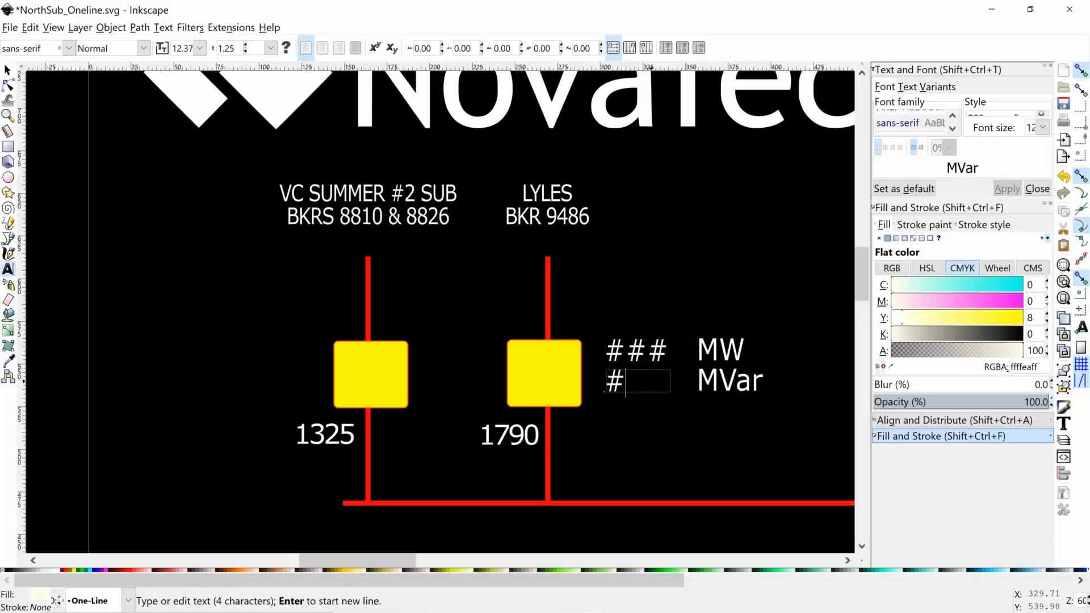
pyautogui.write('##')
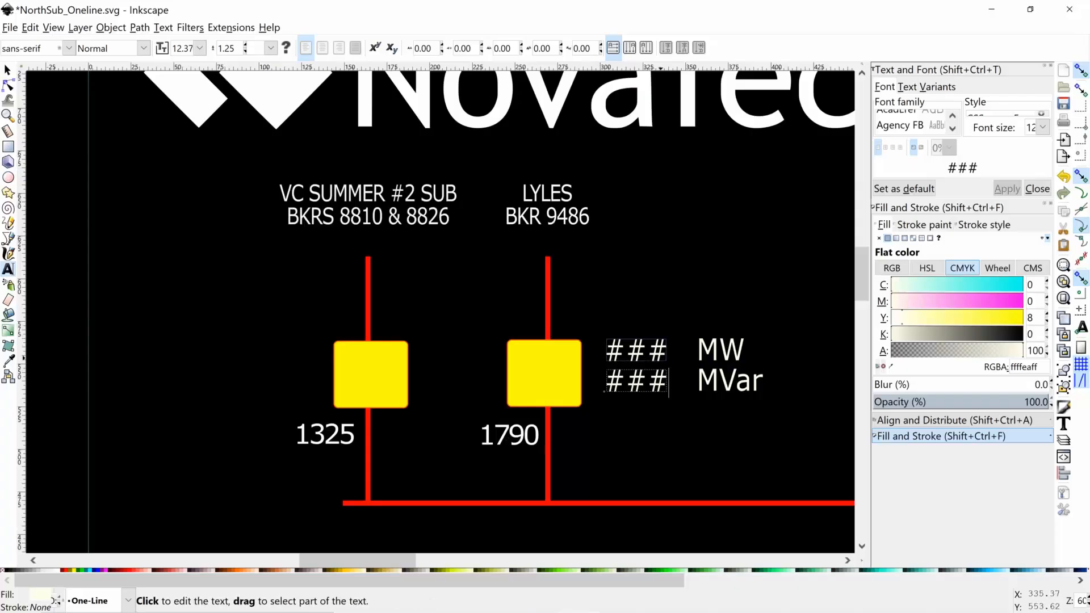
pyautogui.press('Escape')
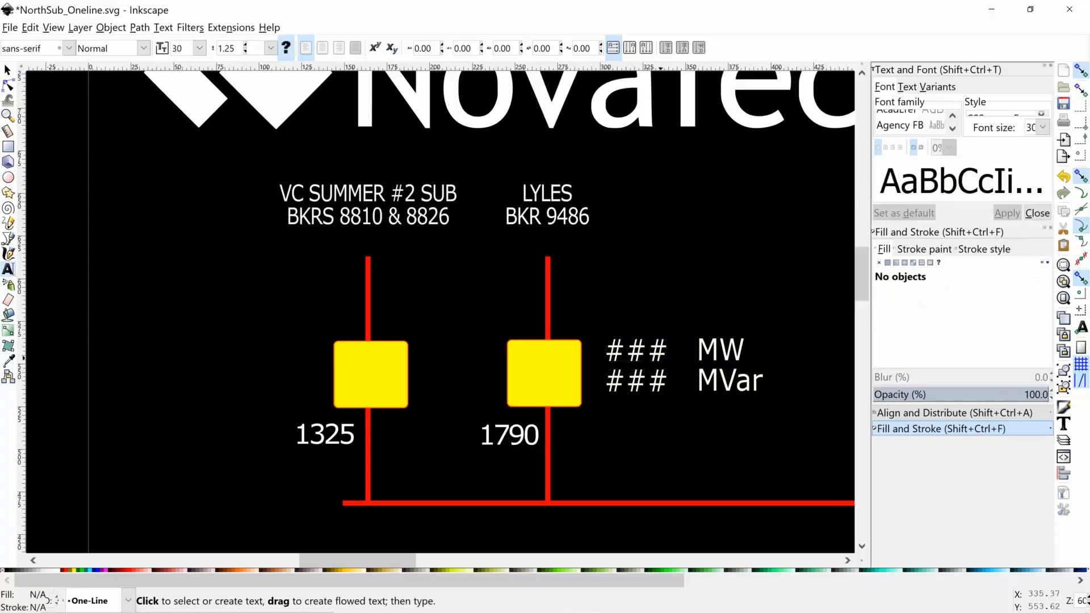
# Move the two ### placeholders right up against the MW and MVar labels of the 1790 breaker
pyautogui.press('s')
pyautogui.moveTo(587, 335); pyautogui.dragTo(673, 398)
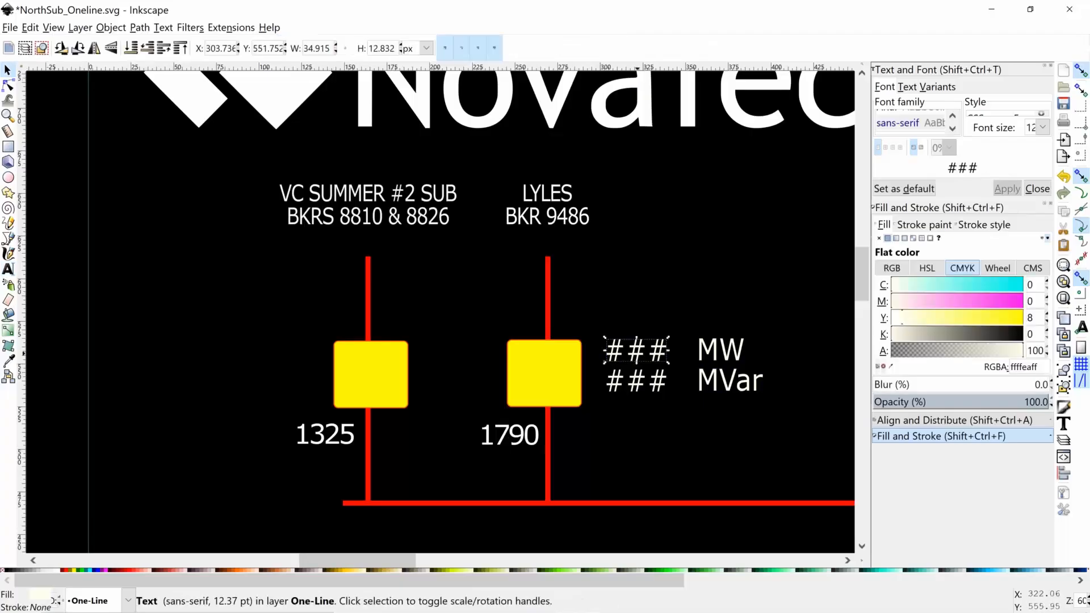
pyautogui.moveTo(640, 344); pyautogui.dragTo(662, 344)
pyautogui.click(690, 323)
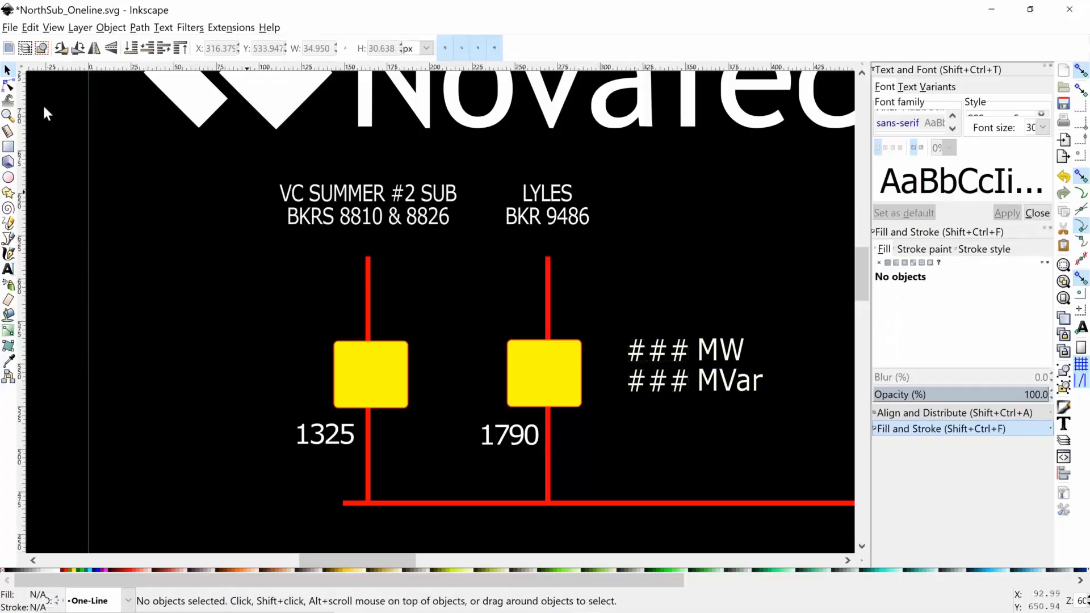
# Duplicate the four ### MW and ### MVar texts and place the copies on the left side of the 1325 breaker
pyautogui.click(8, 70)
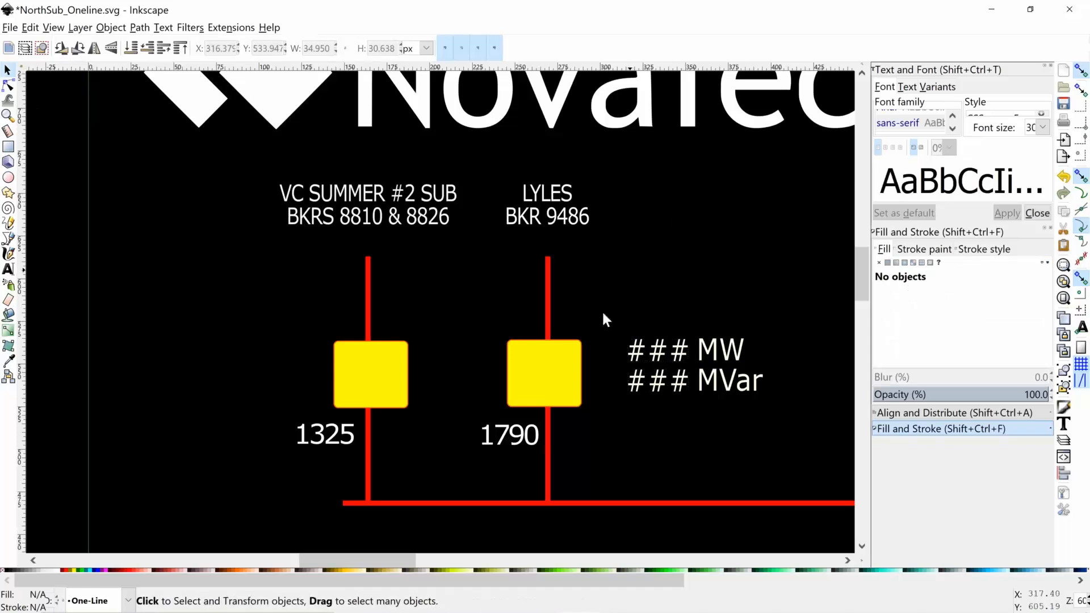
pyautogui.moveTo(607, 324); pyautogui.dragTo(781, 402)
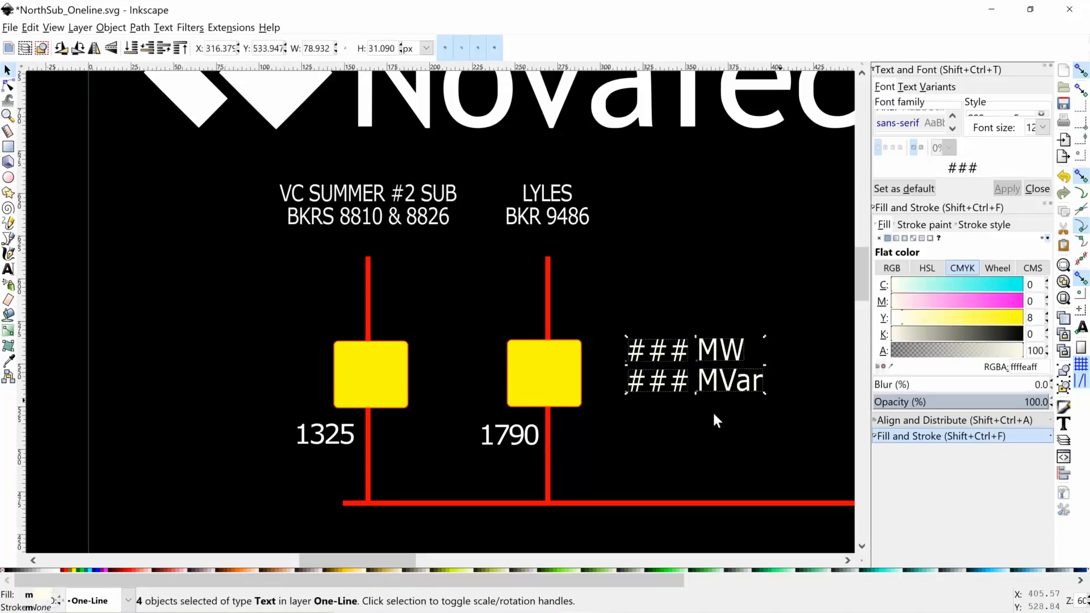
pyautogui.hotkey('ctrl', 'v')
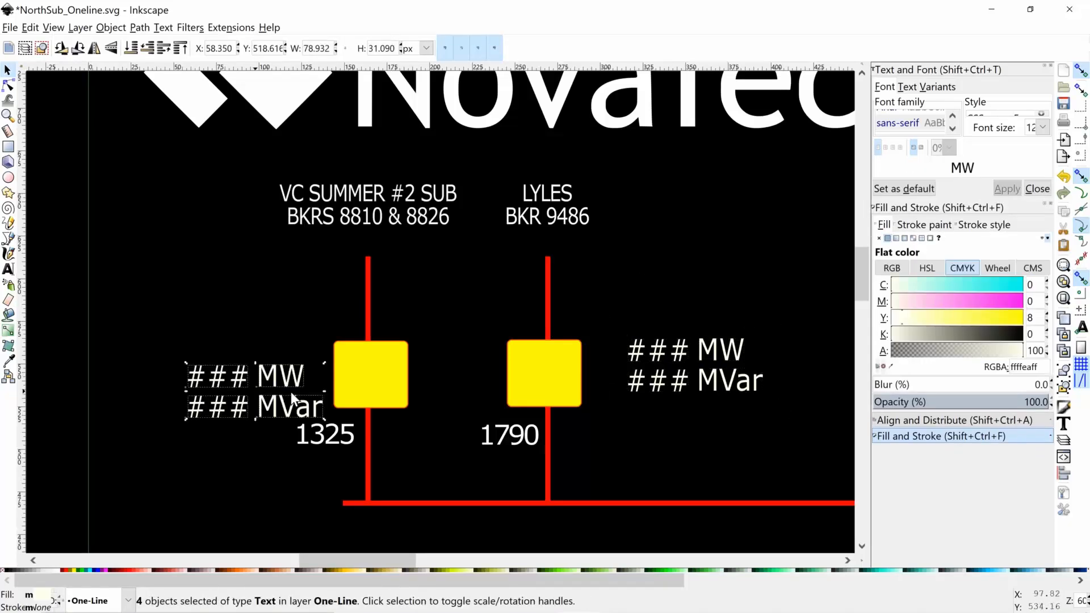
pyautogui.moveTo(291, 392); pyautogui.dragTo(207, 374)
pyautogui.click(107, 337)
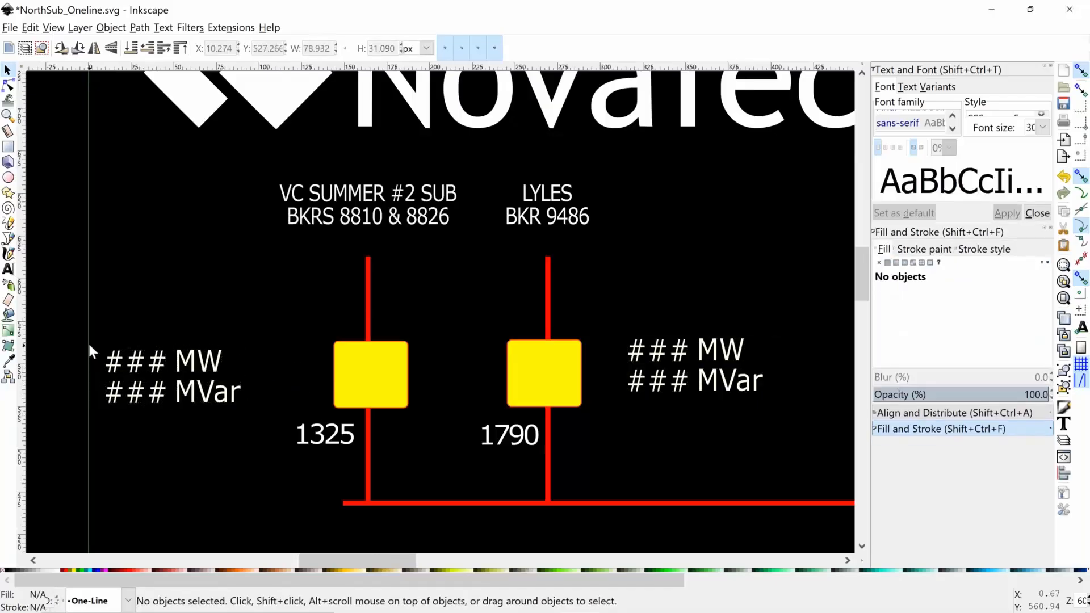
# Move the 1325 breaker's two ### placeholders between its MW and MVar labels and the breaker symbol
pyautogui.moveTo(87, 342); pyautogui.dragTo(155, 393)
pyautogui.moveTo(97, 336); pyautogui.dragTo(319, 399)
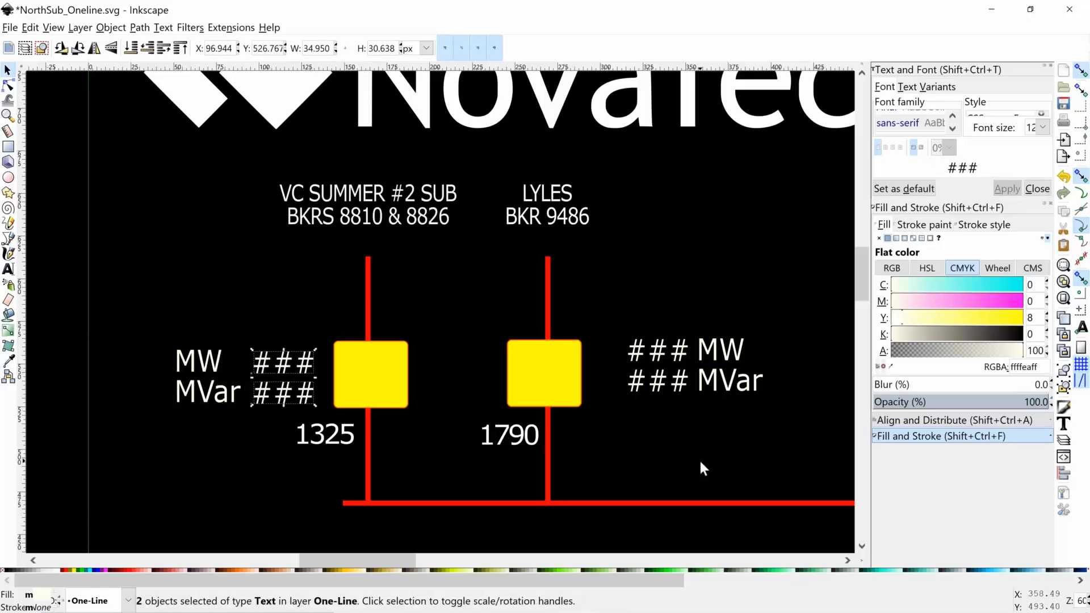
pyautogui.click(690, 436)
pyautogui.press('ctrl')
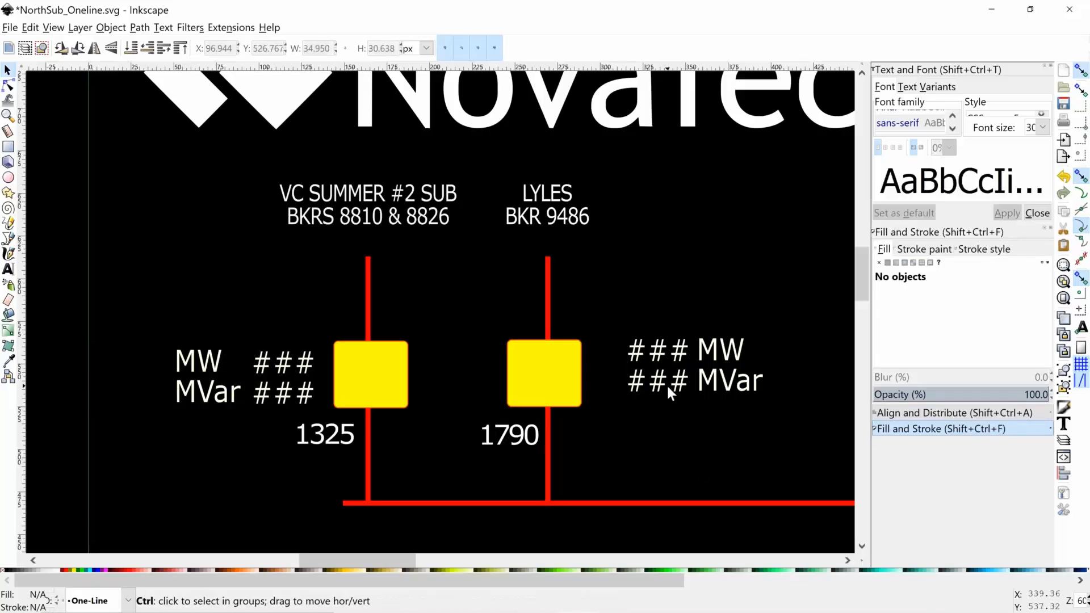
# Review the whole NorthSub one-line and the new MW and MVar texts around breakers 1325 and 1790
pyautogui.scroll(-4, 666, 384)
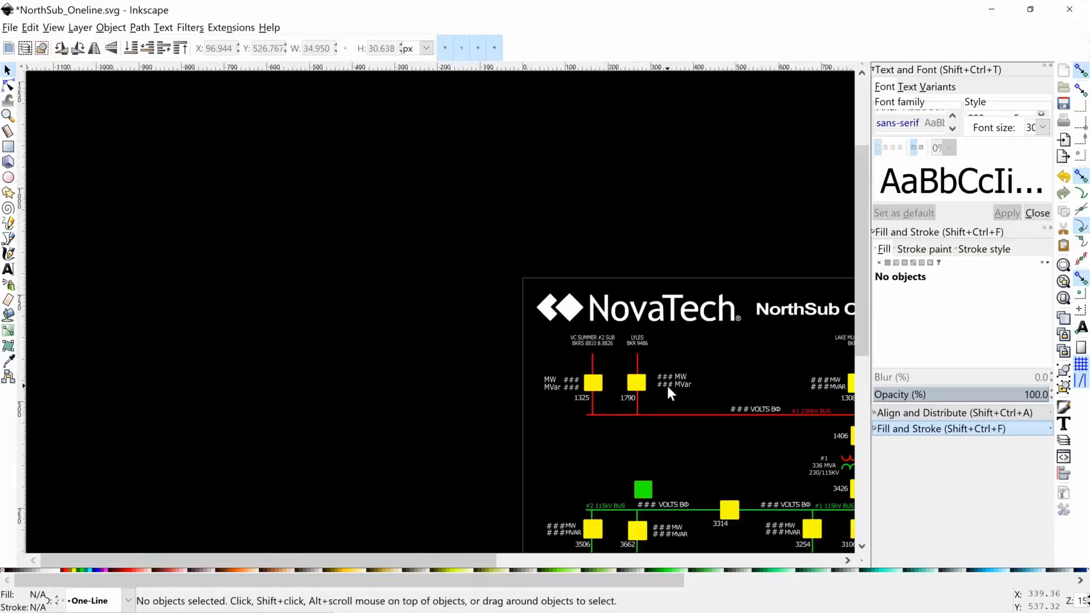
pyautogui.hscroll(8, 667, 386)
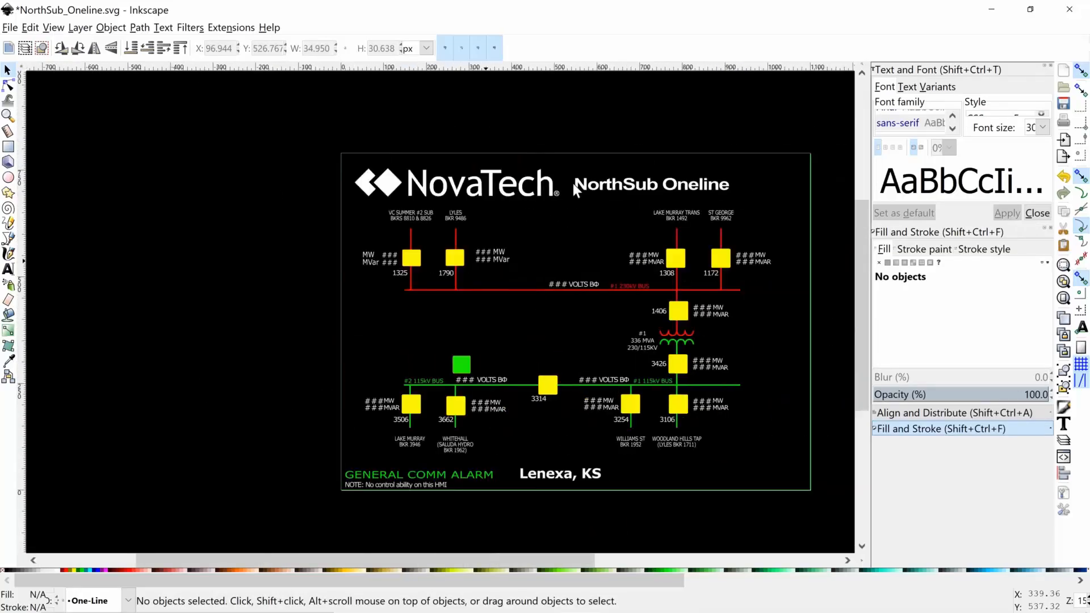
pyautogui.scroll(2, 431, 256)
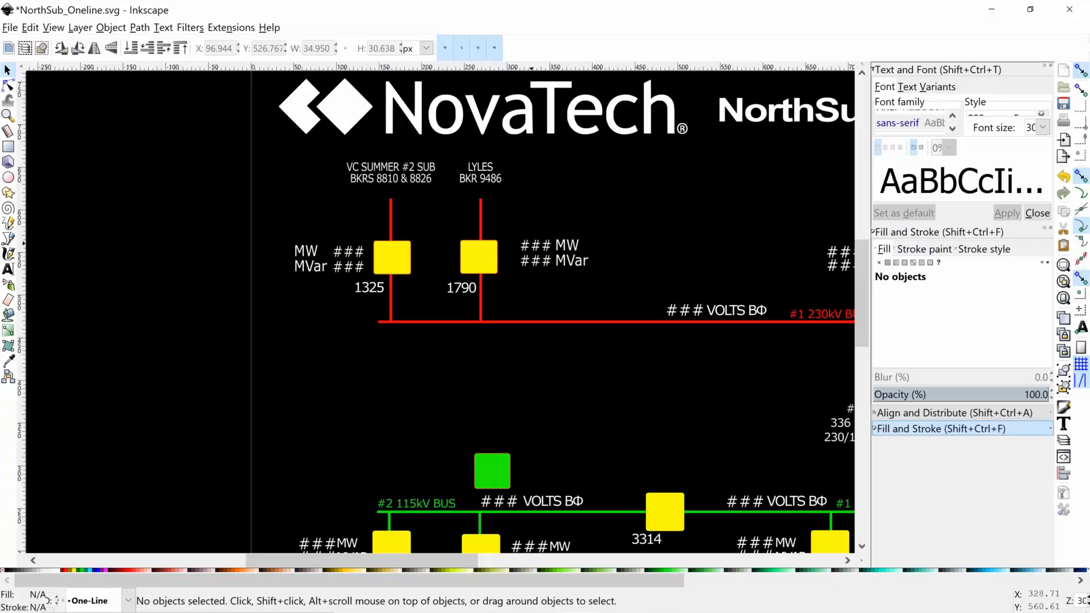
pyautogui.click(532, 244)
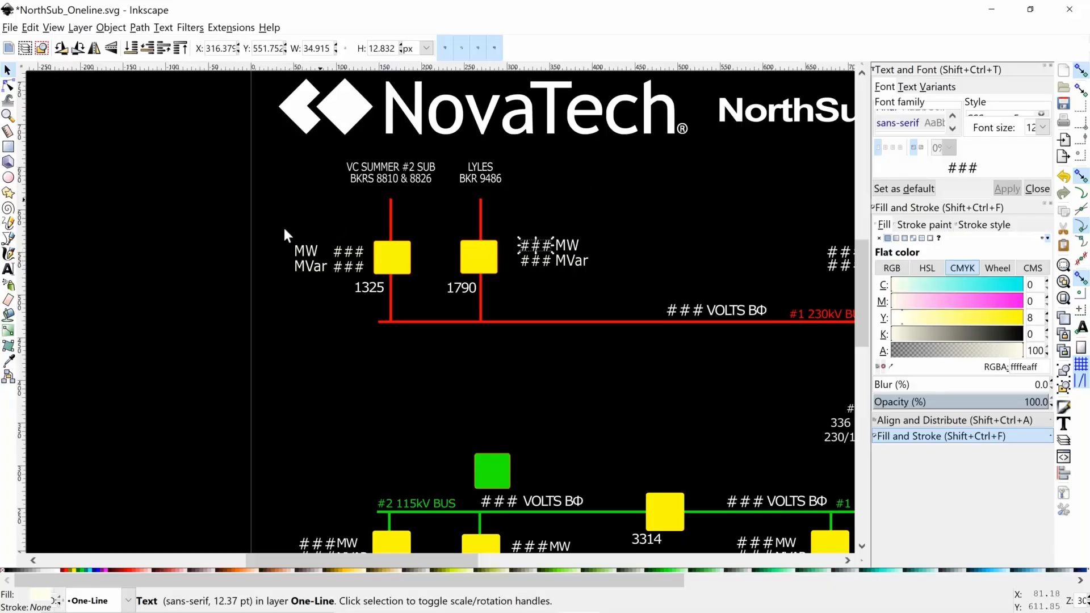
pyautogui.moveTo(271, 233); pyautogui.dragTo(612, 288)
pyautogui.click(611, 287)
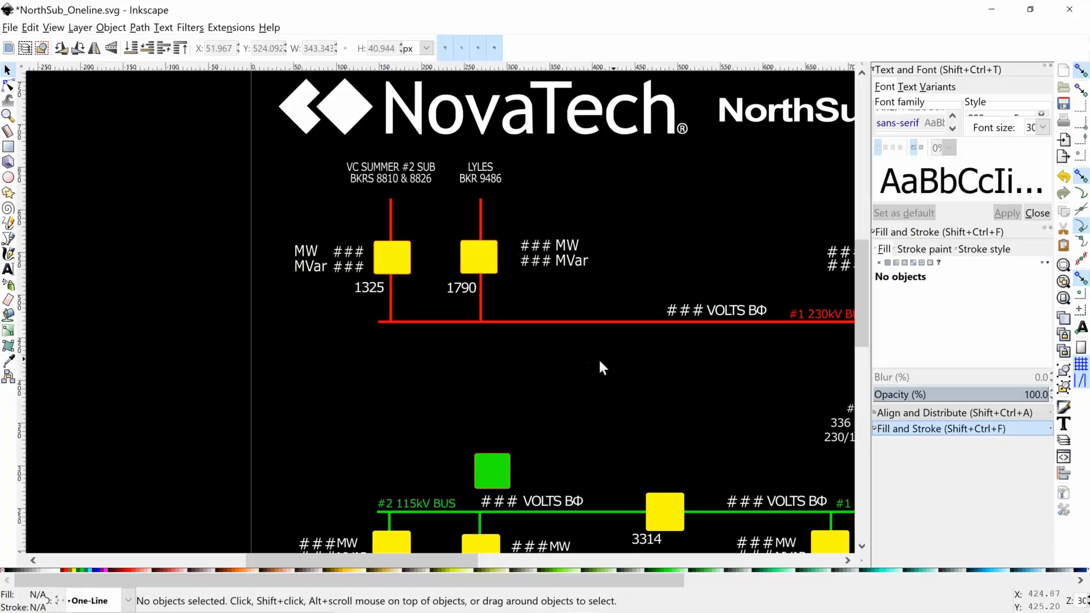
# In NovaTech Configuration Director, configure a new network port on the Client Orion using the XML Server protocol, version 3.14
pyautogui.moveTo(659, 611)
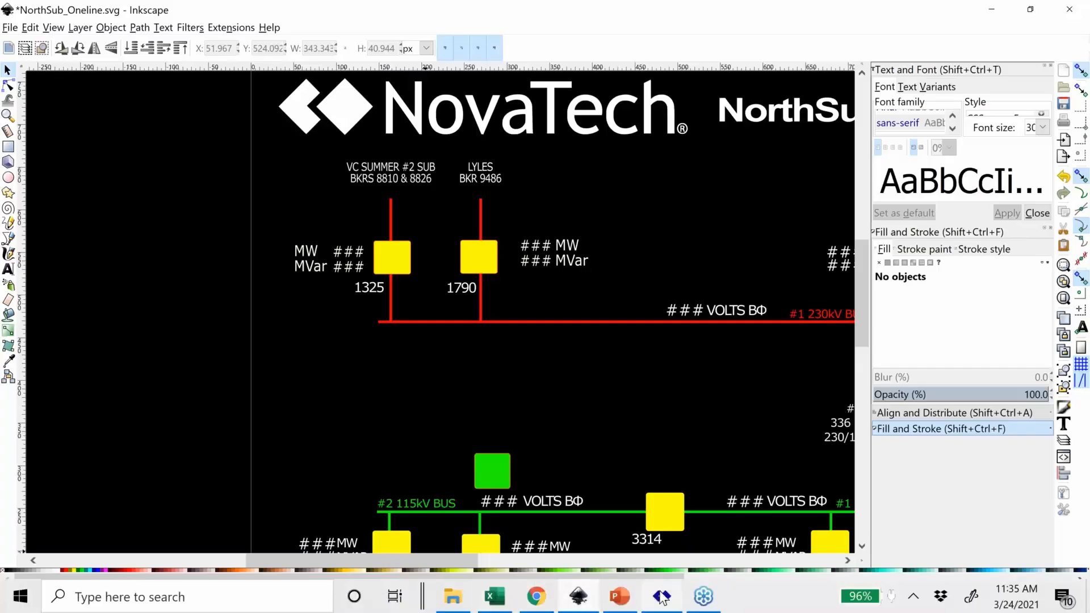
pyautogui.click(660, 598)
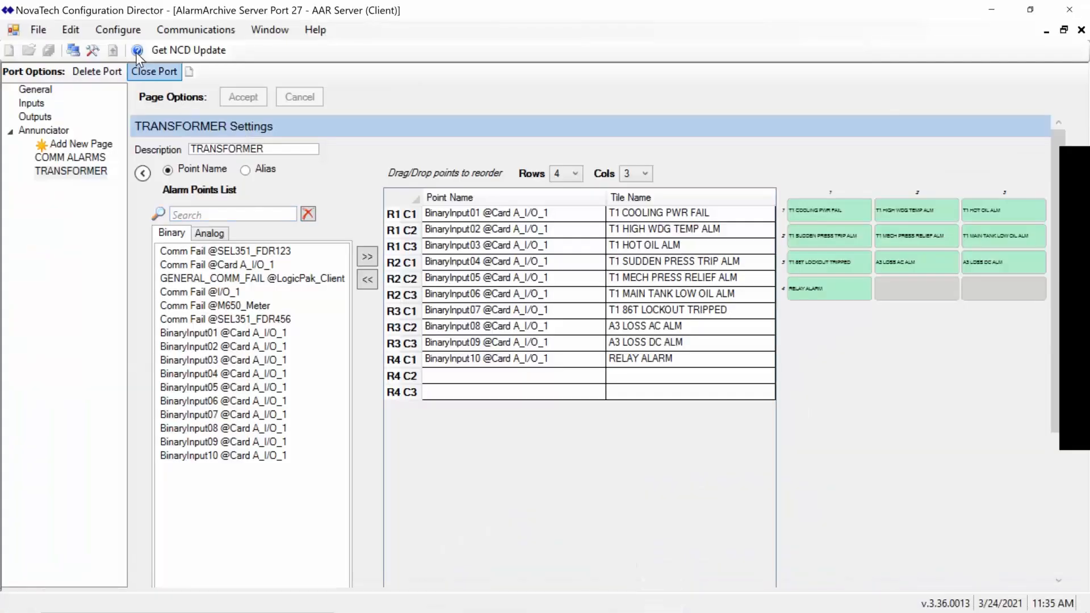
pyautogui.click(134, 34)
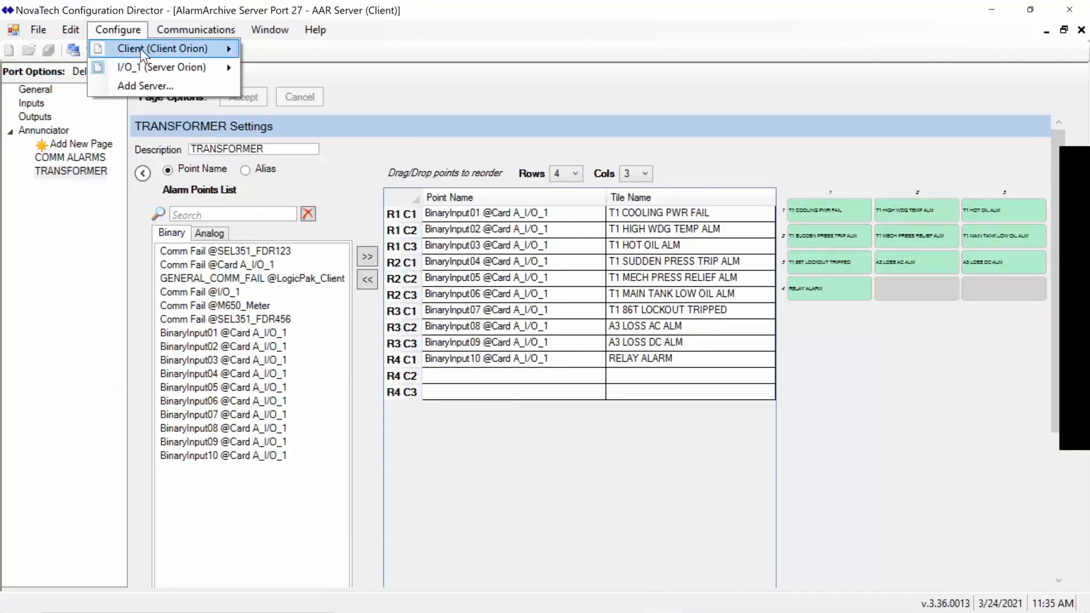
pyautogui.moveTo(140, 49)
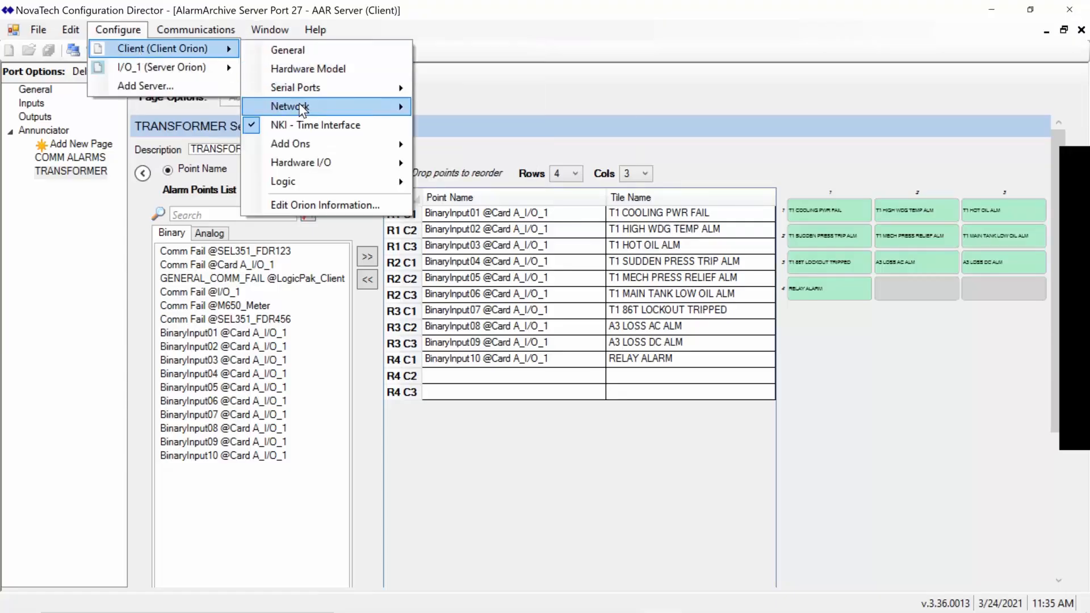
pyautogui.moveTo(302, 109)
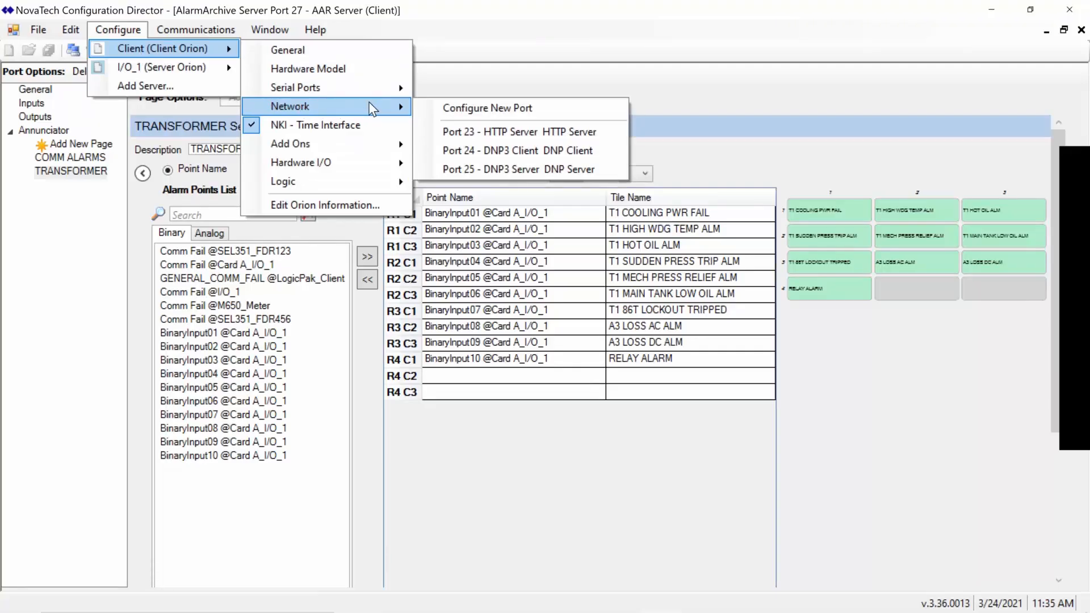
pyautogui.click(482, 107)
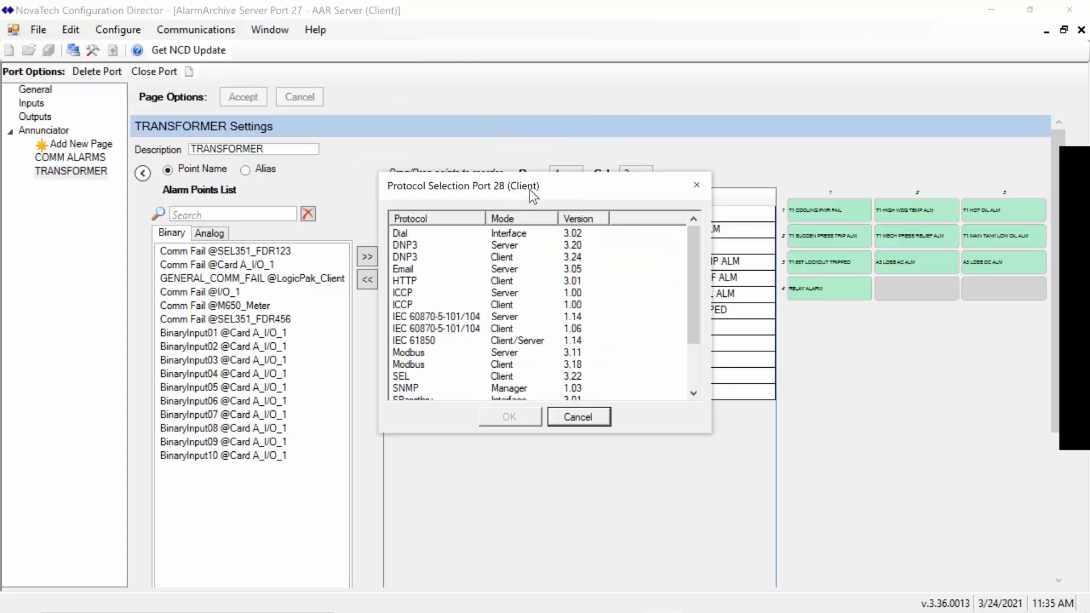
pyautogui.moveTo(534, 196); pyautogui.dragTo(538, 109)
pyautogui.click(458, 242)
pyautogui.scroll(-2, 461, 245)
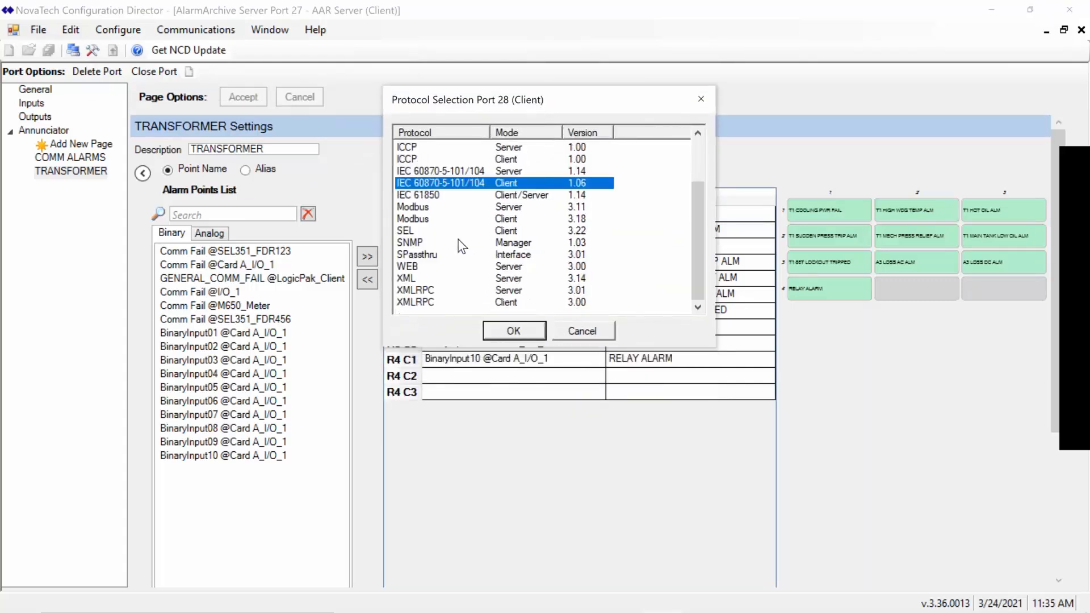
pyautogui.click(411, 281)
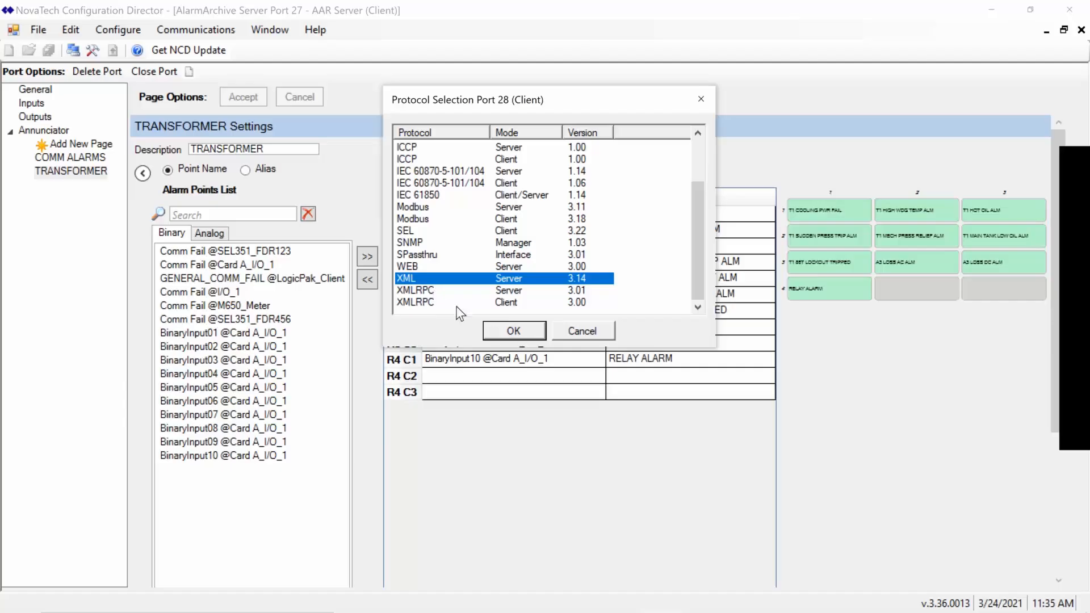
pyautogui.click(513, 332)
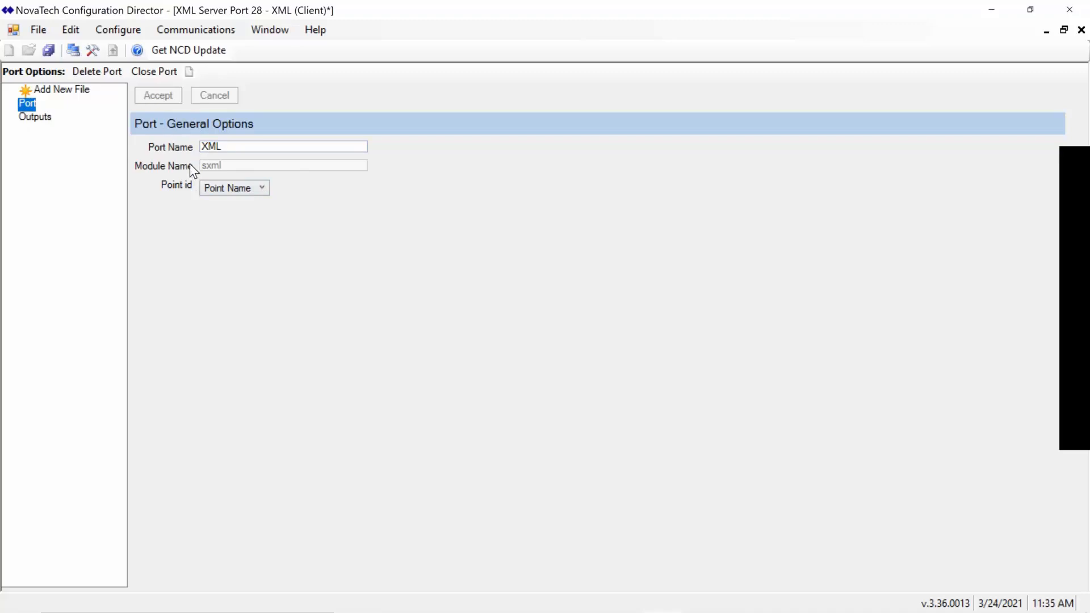
# Keep the XML port's point id on Point Name, add a new file and set its description to Oneline.xml
pyautogui.click(259, 189)
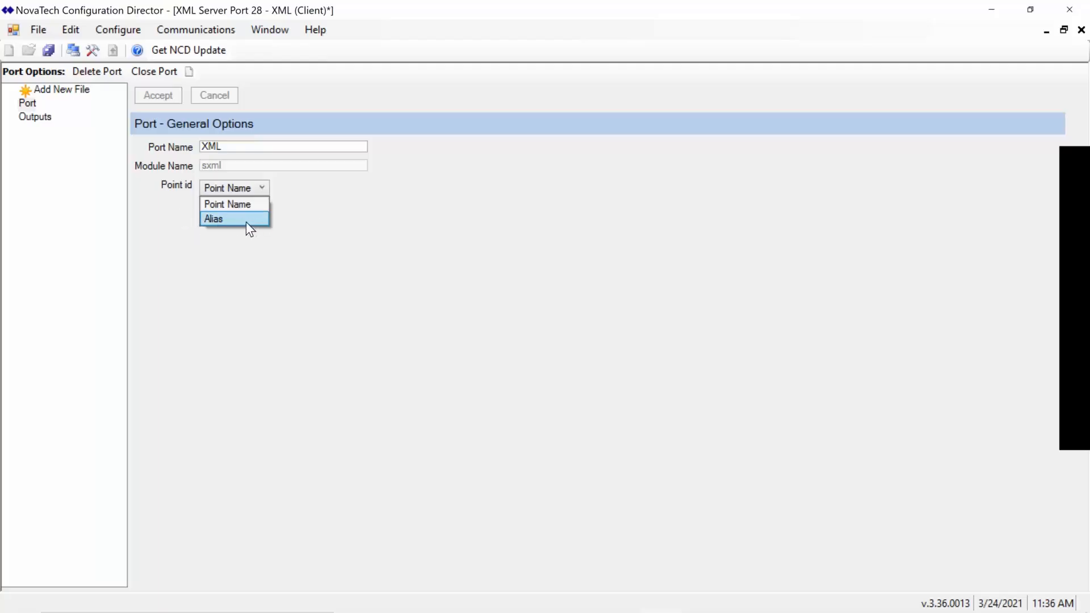
pyautogui.click(318, 210)
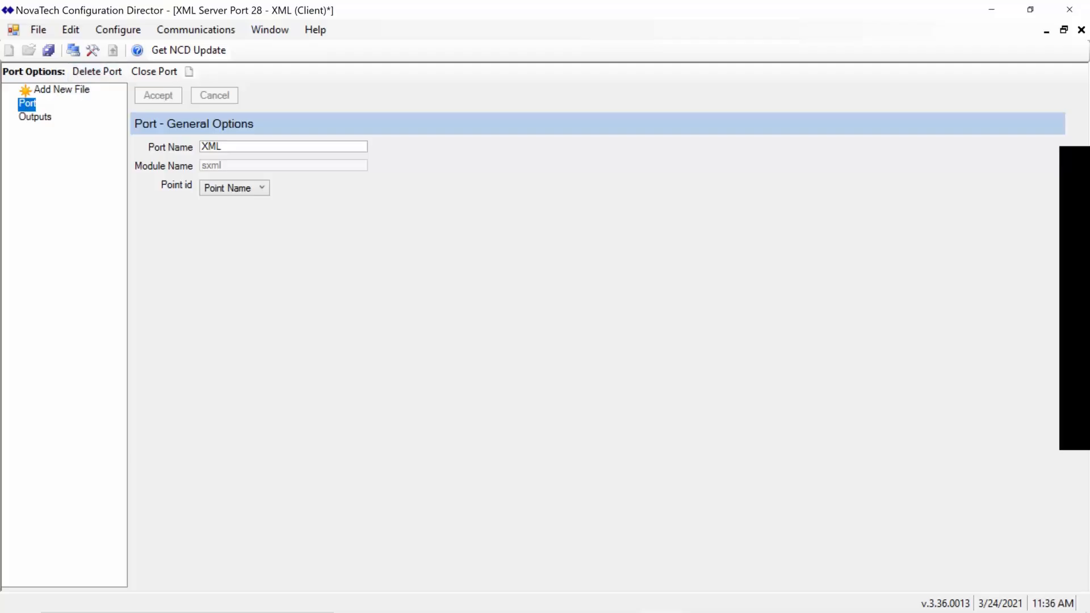
pyautogui.click(62, 90)
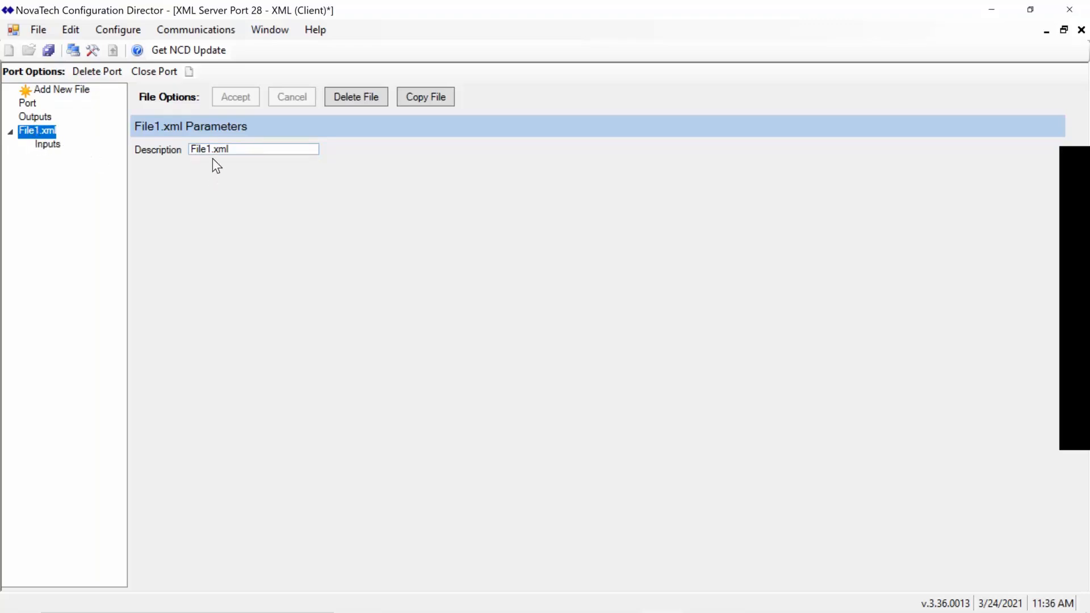
pyautogui.moveTo(213, 152); pyautogui.dragTo(165, 154)
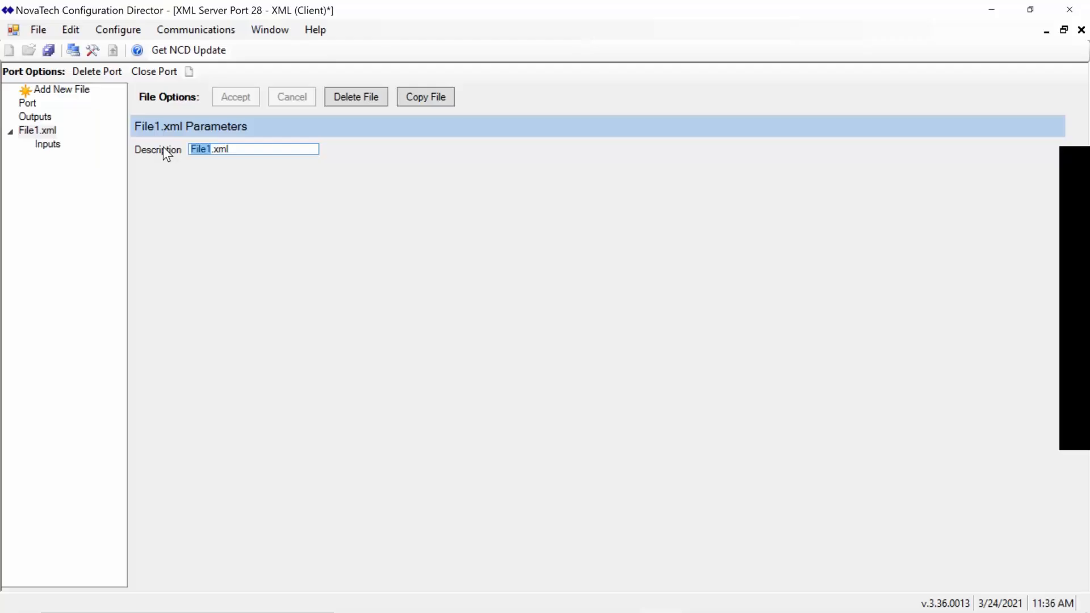
pyautogui.write('Onelin')
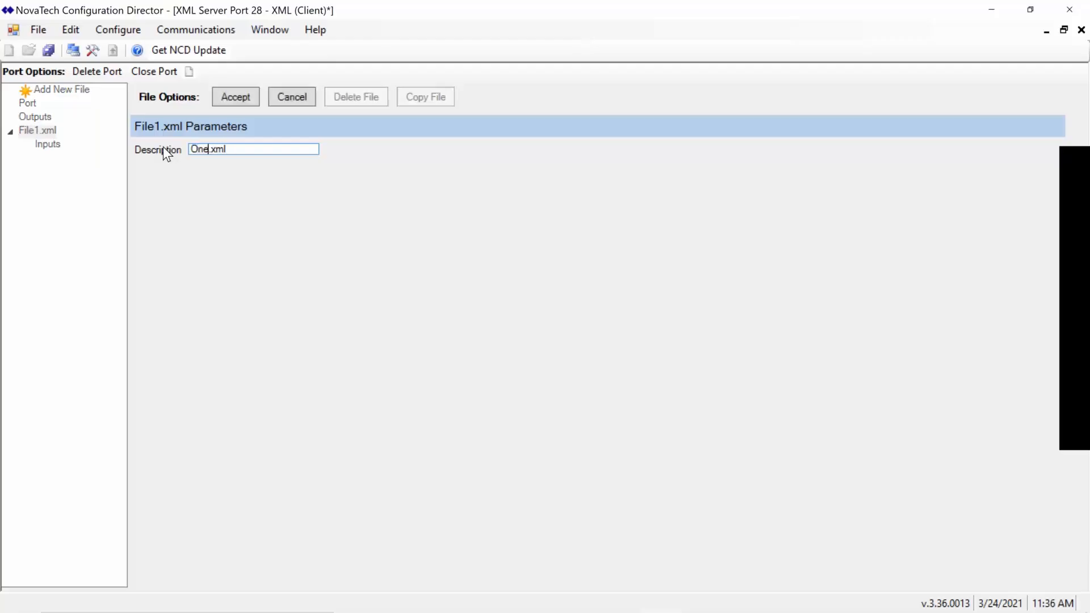
pyautogui.write('e')
pyautogui.click(234, 101)
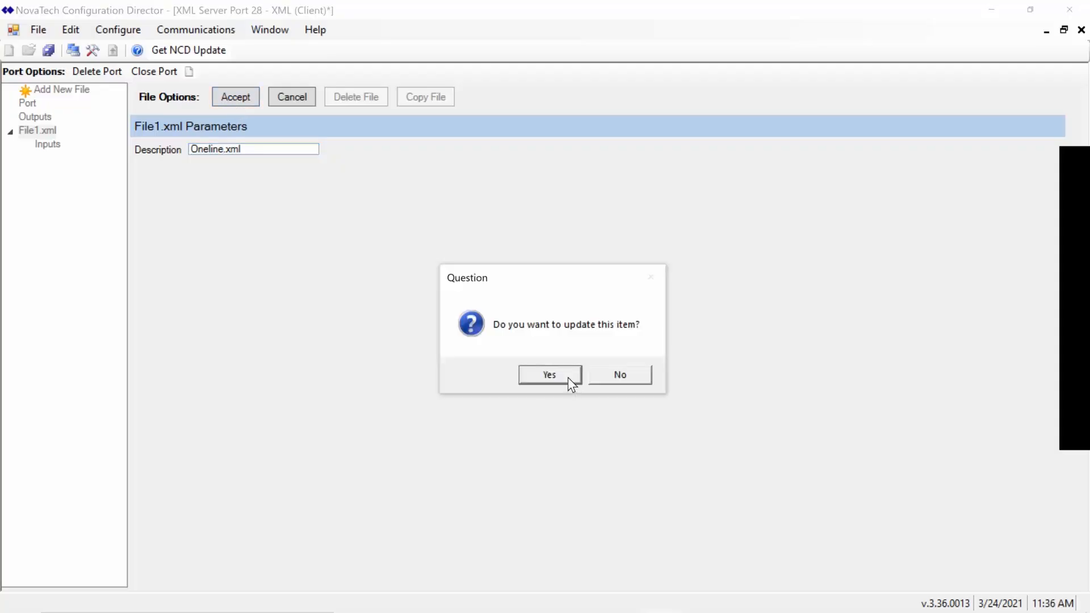
pyautogui.click(568, 377)
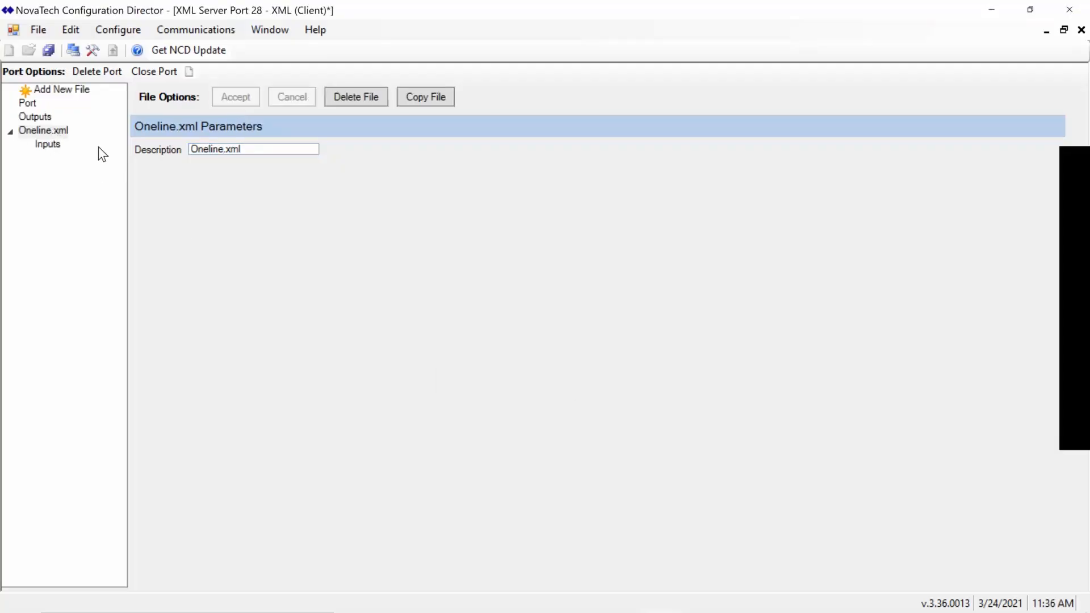
# Filter the available inputs of Oneline.xml by 52A and add the FMD_52A points of SEL351_FDR123 and SEL351_FDR456
pyautogui.click(49, 145)
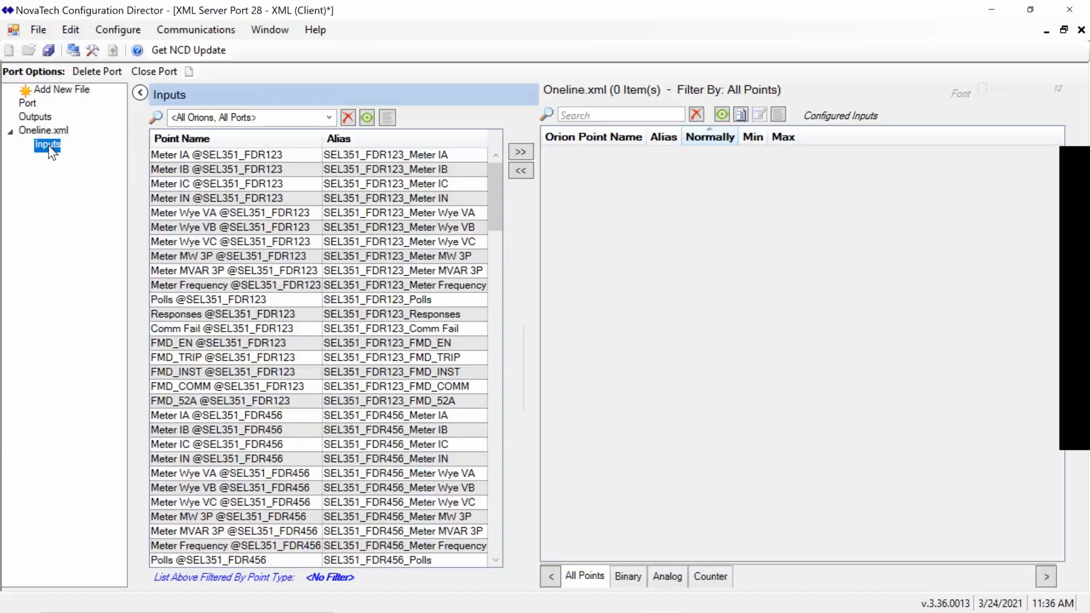
pyautogui.click(59, 134)
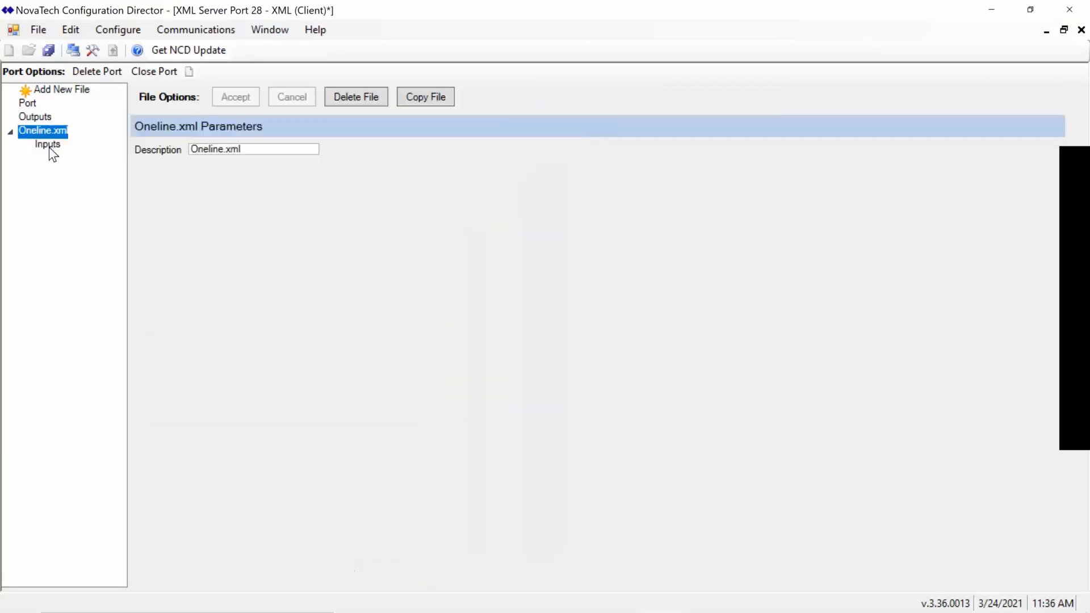
pyautogui.click(49, 147)
pyautogui.click(216, 202)
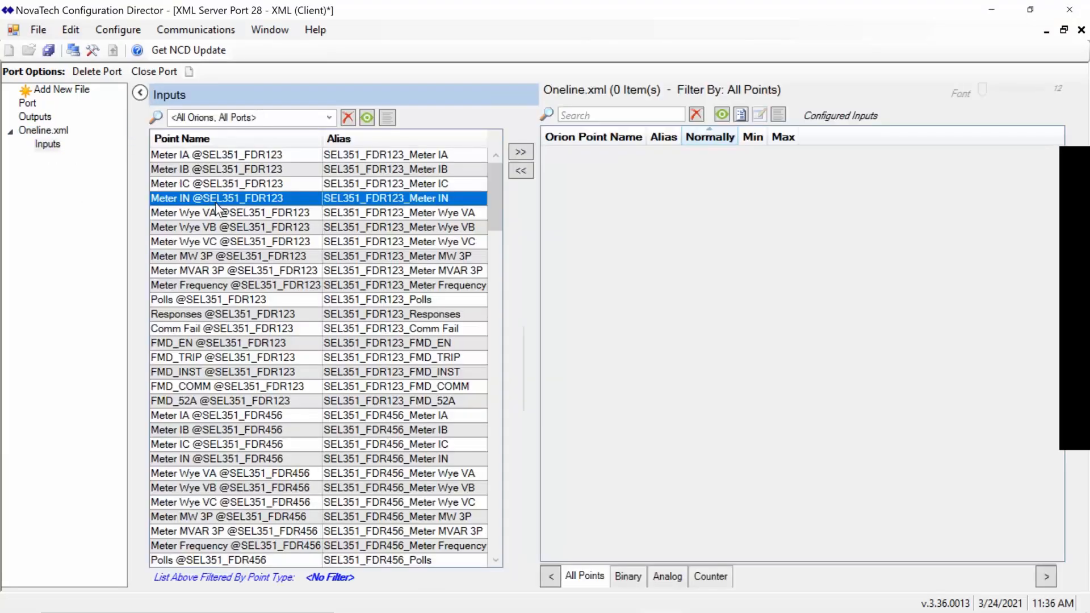
pyautogui.scroll(-20, 215, 202)
pyautogui.scroll(3, 215, 202)
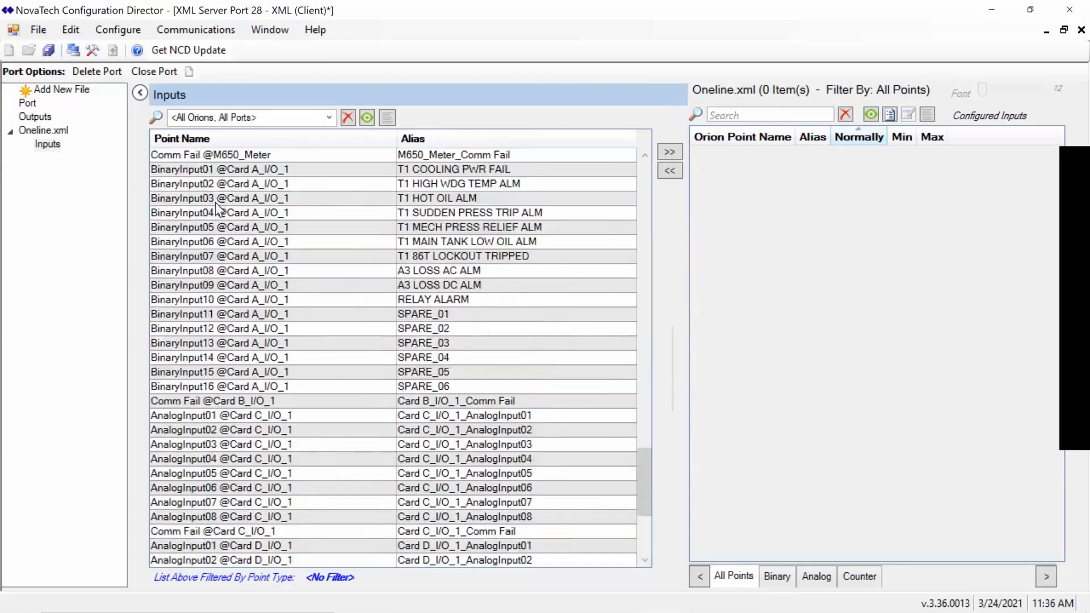
pyautogui.scroll(20, 216, 202)
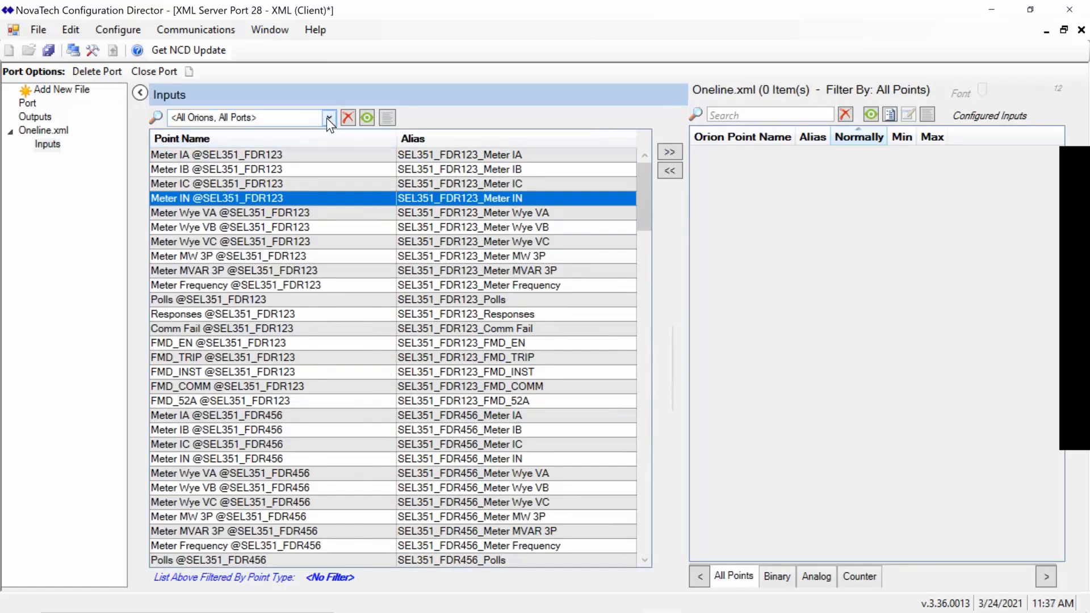
pyautogui.click(300, 118)
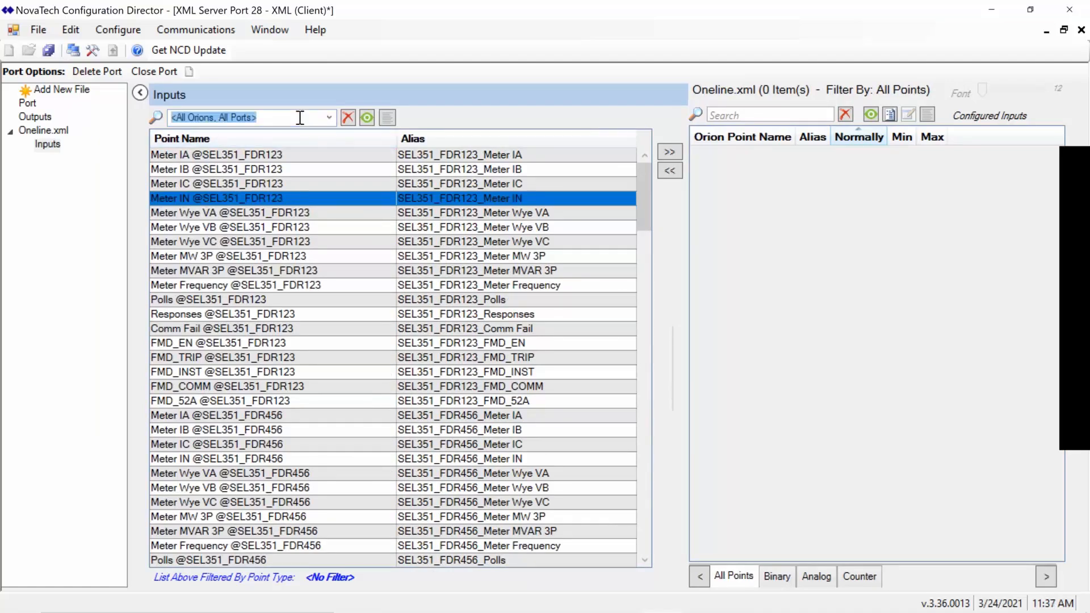
pyautogui.write('52A')
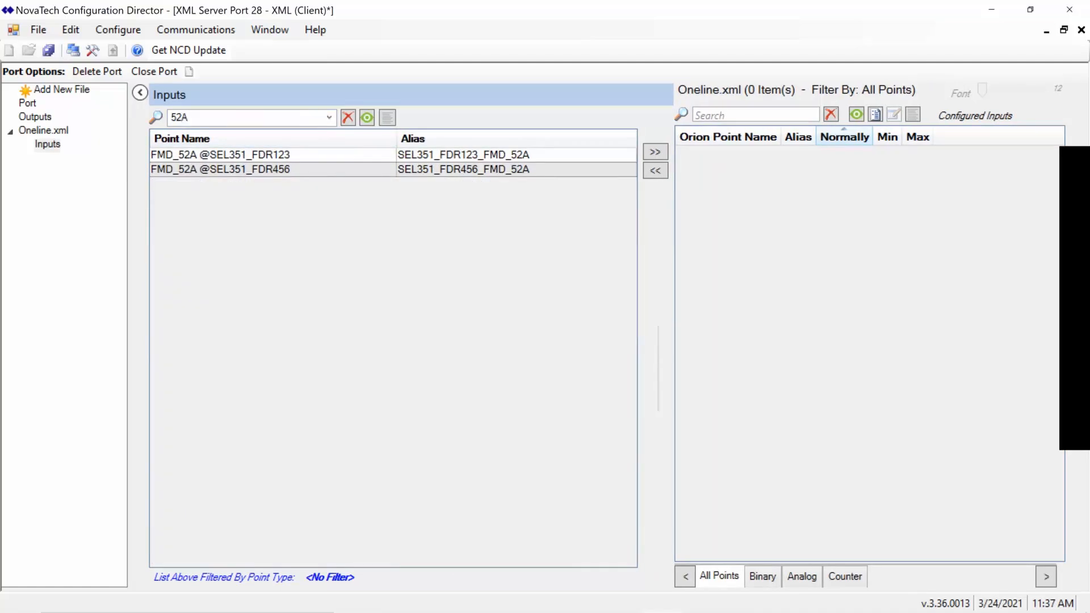
pyautogui.click(218, 160)
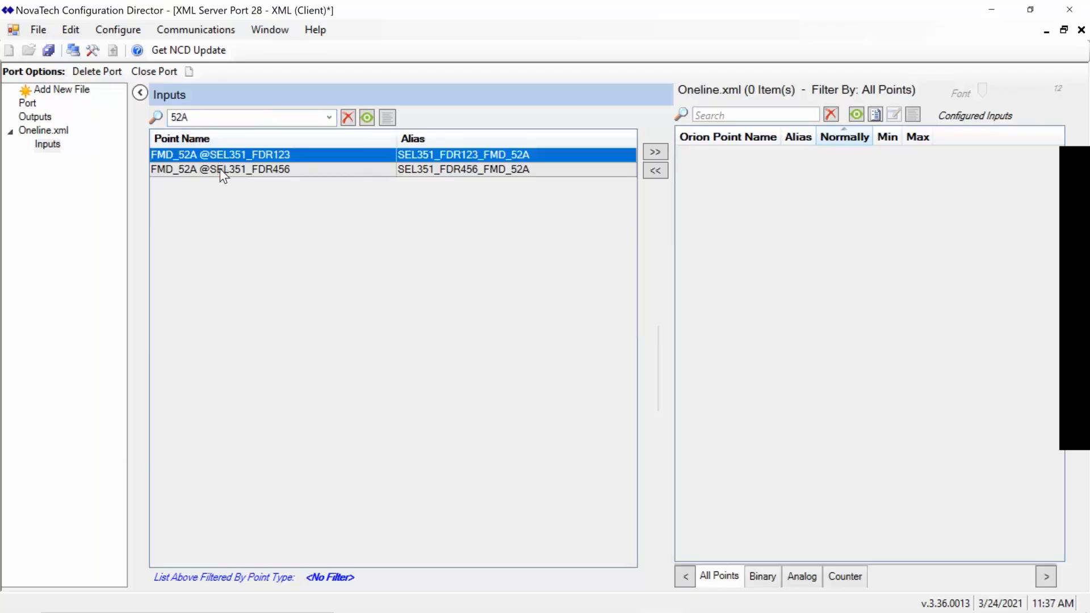
pyautogui.keyDown('shift'); pyautogui.click(220, 169); pyautogui.keyUp('shift')
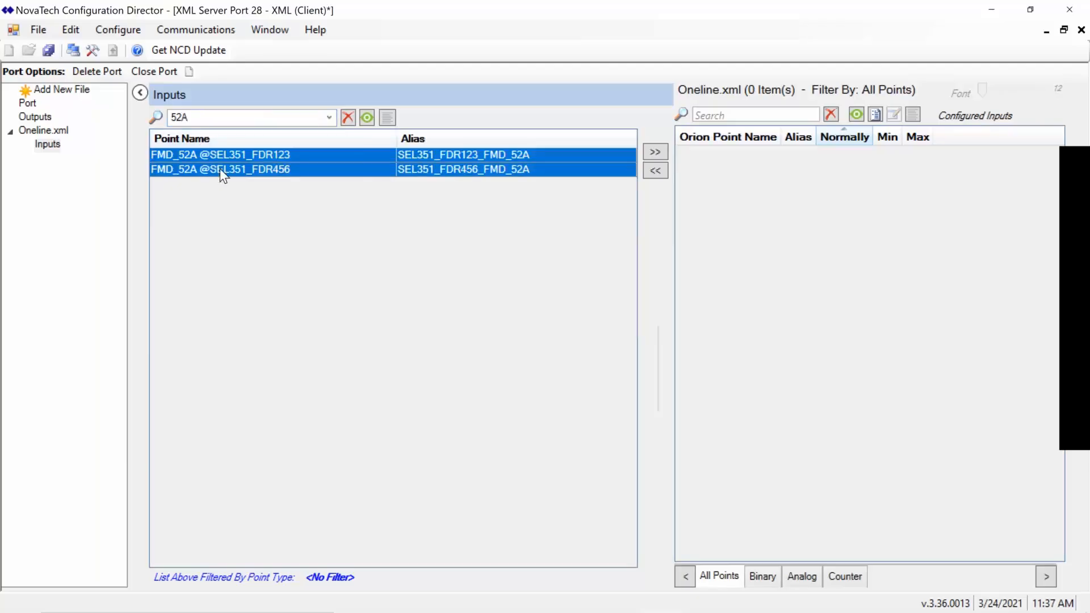
pyautogui.click(655, 153)
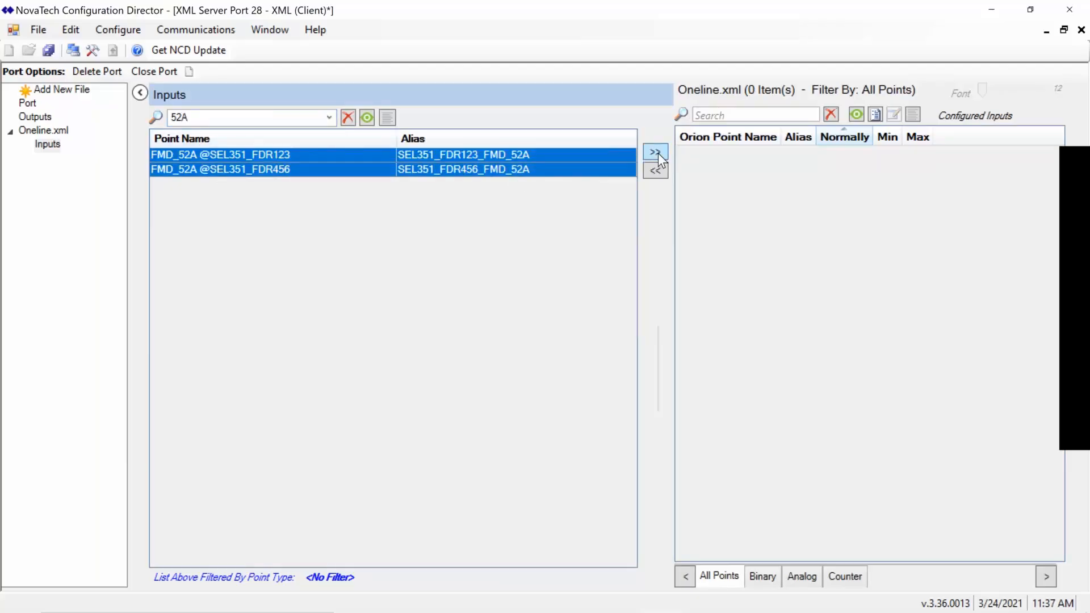
# Filter the available inputs by MW and add the Meter MW 3P points of both SEL351 feeders to Oneline.xml
pyautogui.click(323, 120)
pyautogui.write('MW')
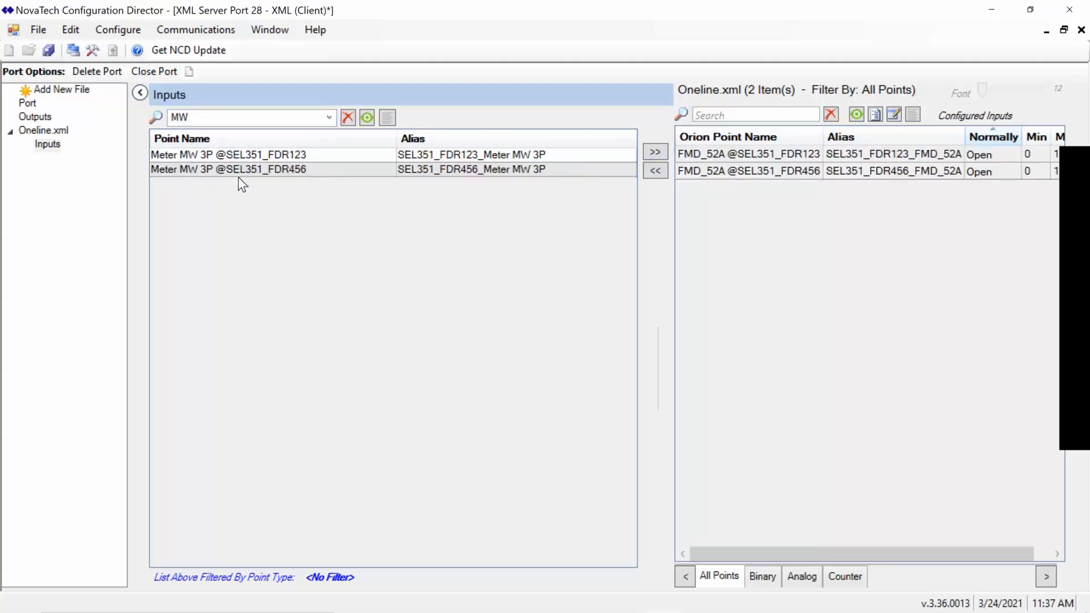
pyautogui.click(336, 160)
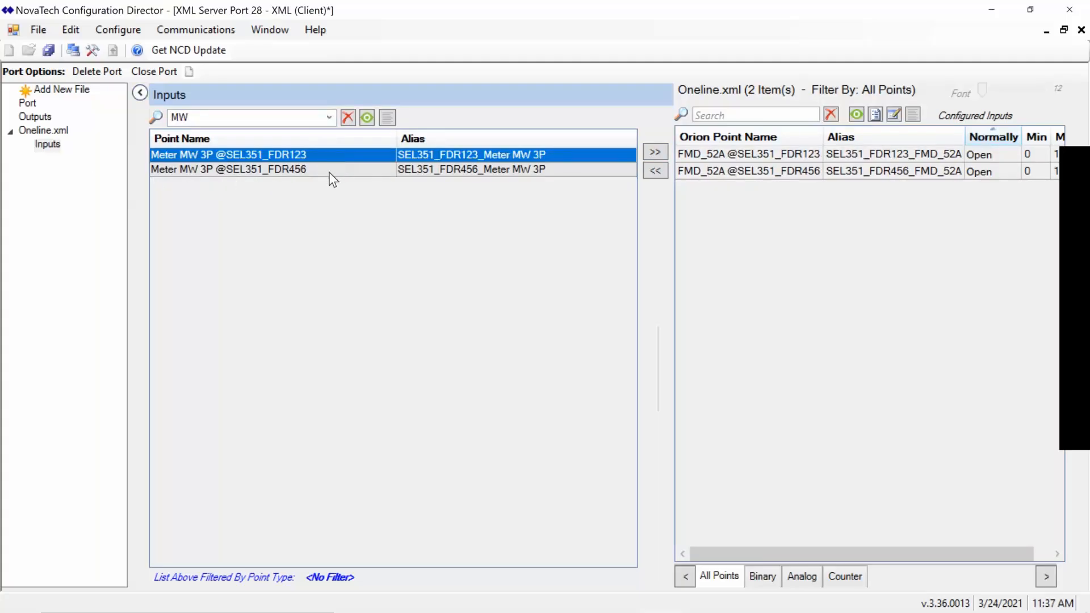
pyautogui.keyDown('shift'); pyautogui.click(335, 172); pyautogui.keyUp('shift')
pyautogui.click(654, 153)
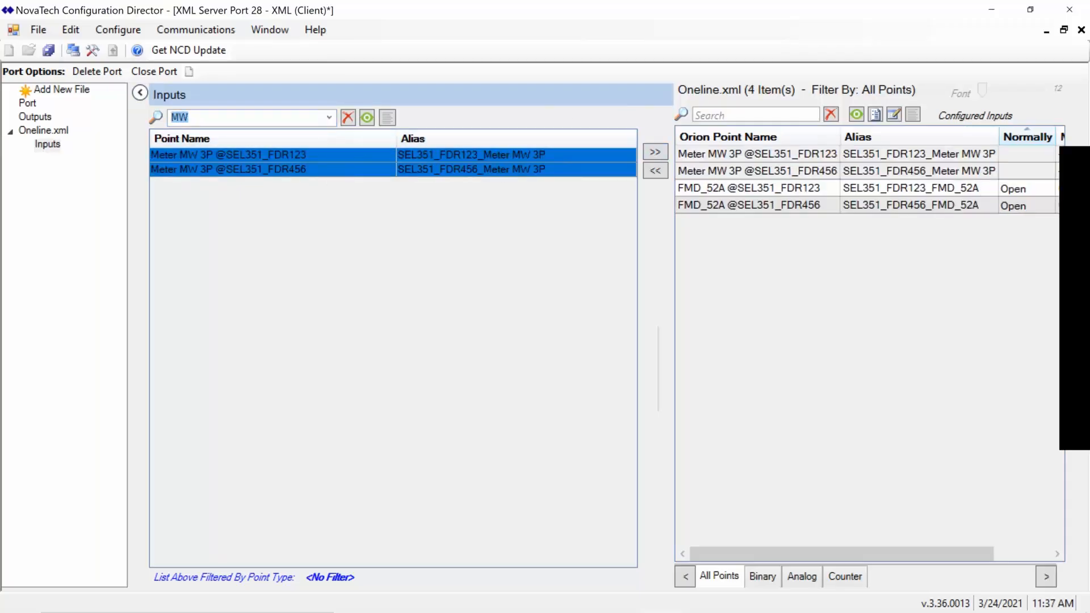
# Filter the available inputs by Mva and add the Meter MVAR 3P points of both SEL351 feeders to Oneline.xml
pyautogui.write('Mva')
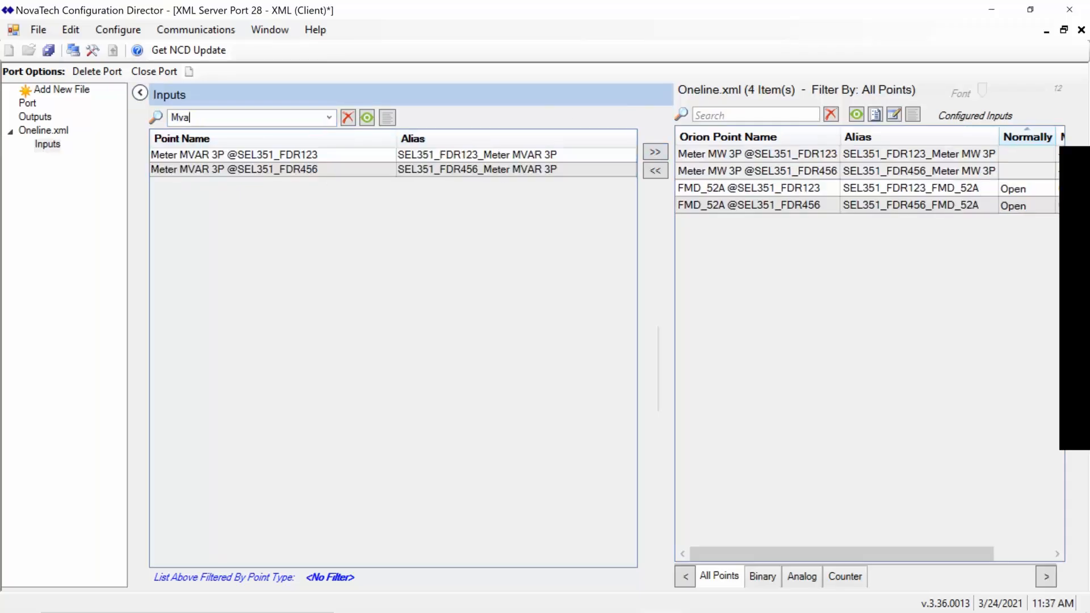
pyautogui.moveTo(216, 155); pyautogui.dragTo(216, 166)
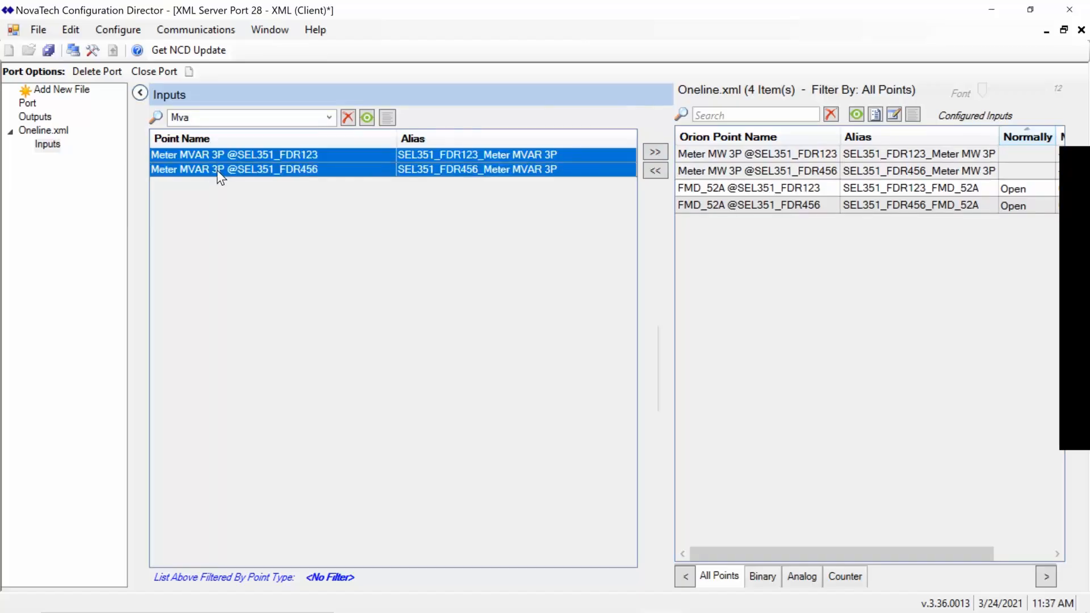
pyautogui.click(649, 152)
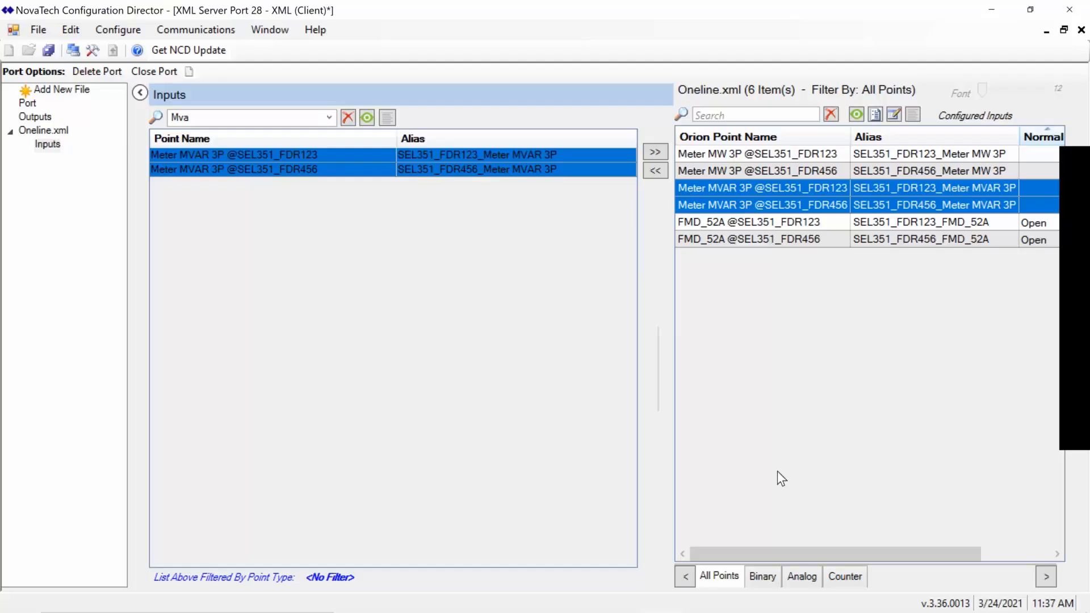
# Check the Normally, Min and Max columns of the configured inputs and reset the available-points filter to <All Orions, All Ports>
pyautogui.moveTo(768, 547); pyautogui.dragTo(846, 547)
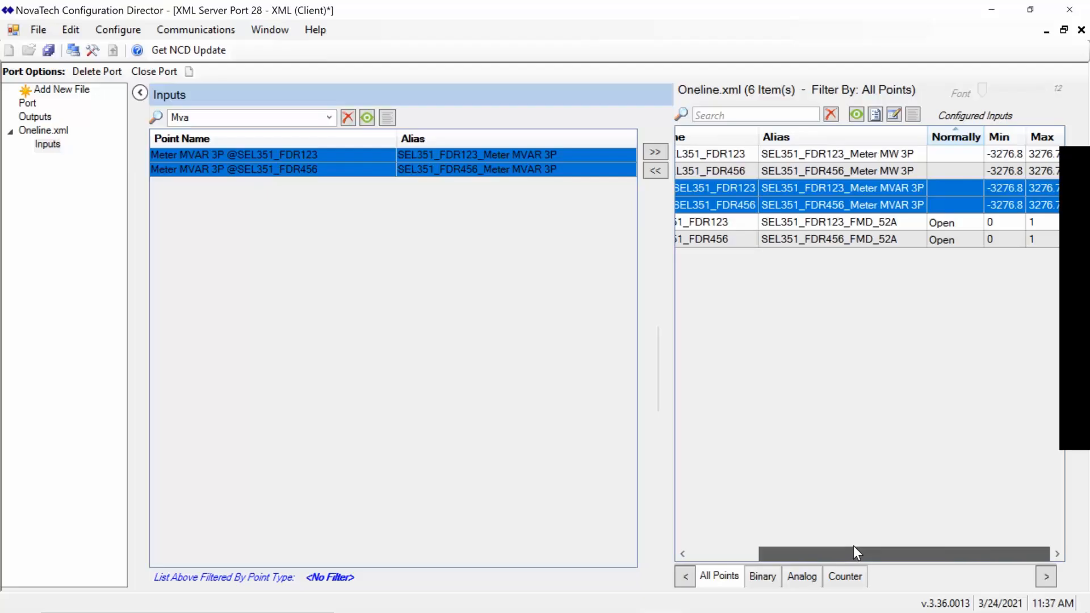
pyautogui.moveTo(851, 541); pyautogui.dragTo(721, 588)
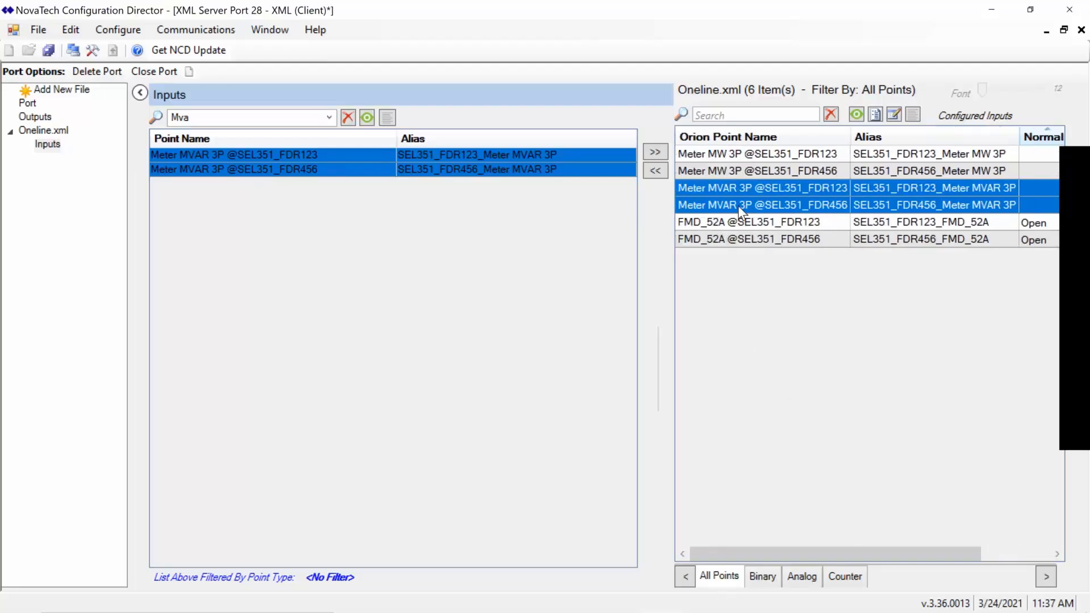
pyautogui.click(329, 119)
pyautogui.click(307, 137)
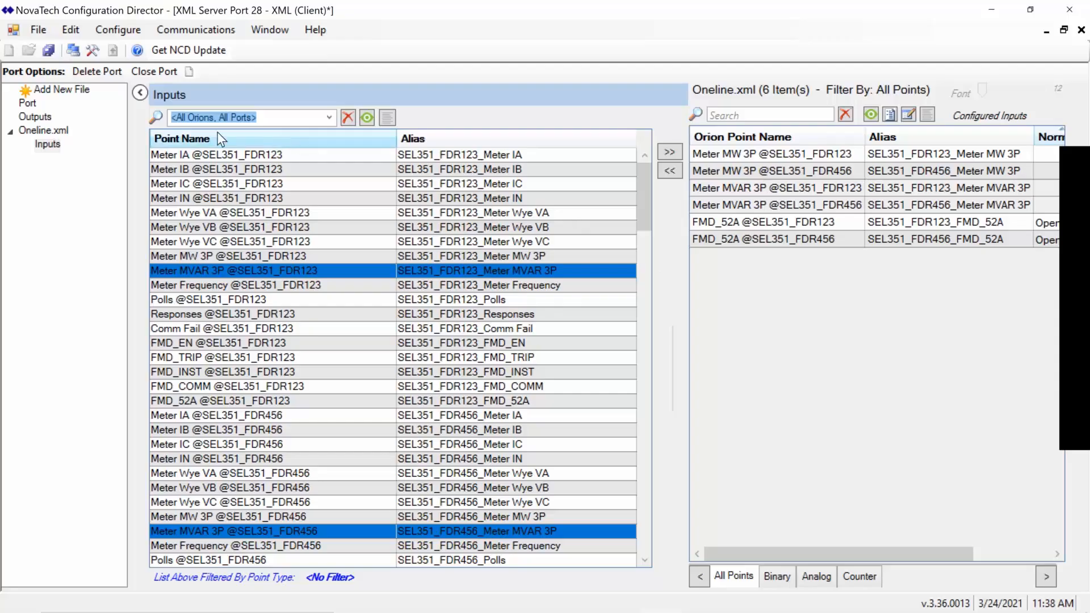
# Filter the available inputs by com and add the Comm Fail points of SEL351_FDR123 and SEL351_FDR456 to Oneline.xml
pyautogui.click(284, 118)
pyautogui.moveTo(232, 118); pyautogui.dragTo(214, 117)
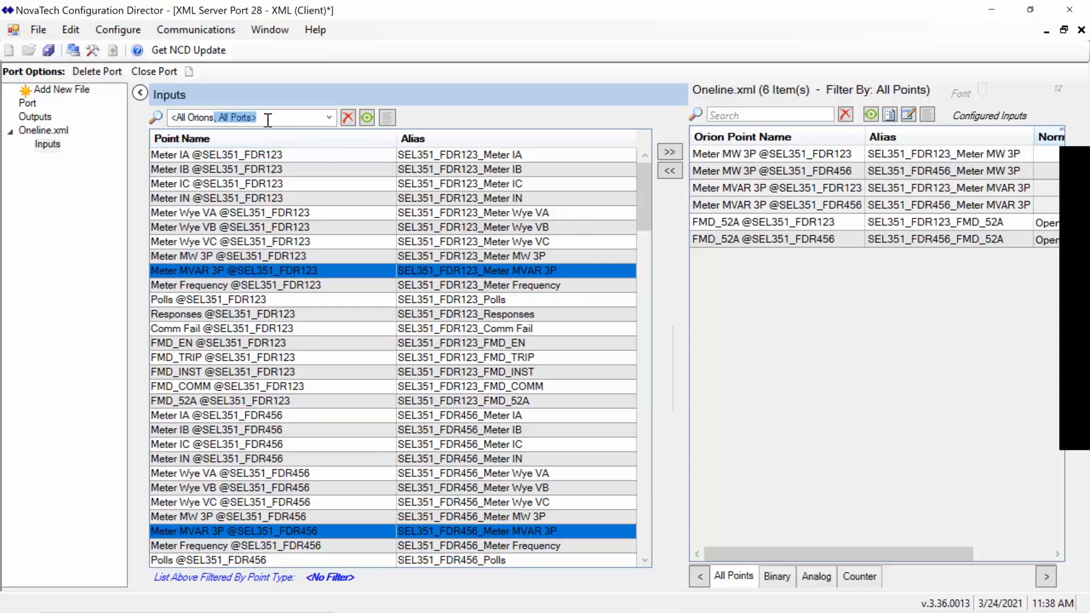
pyautogui.hotkey('shift', 'Home')
pyautogui.write('com')
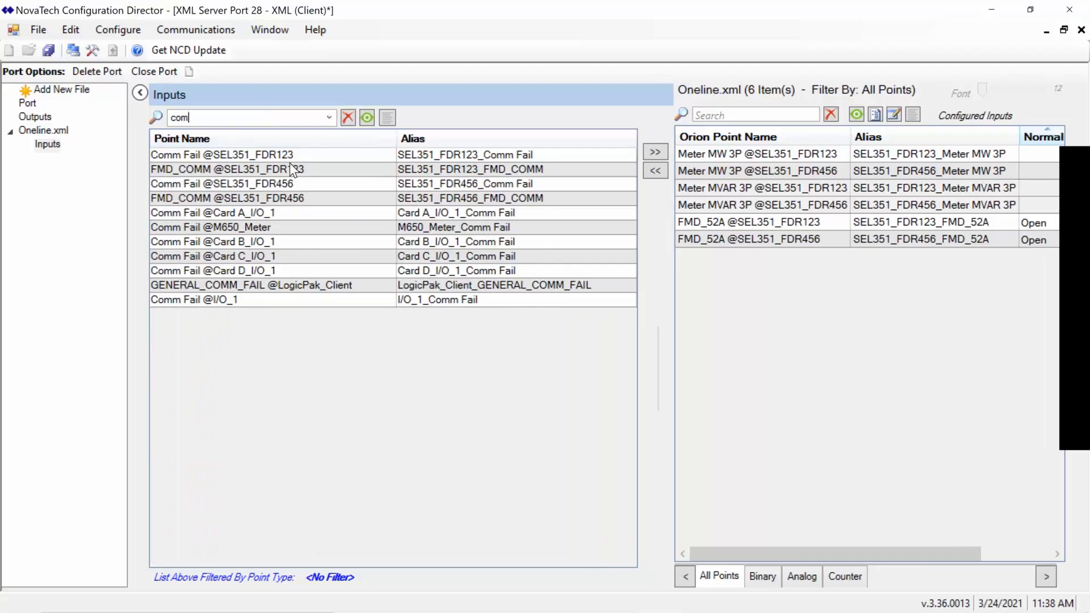
pyautogui.click(307, 160)
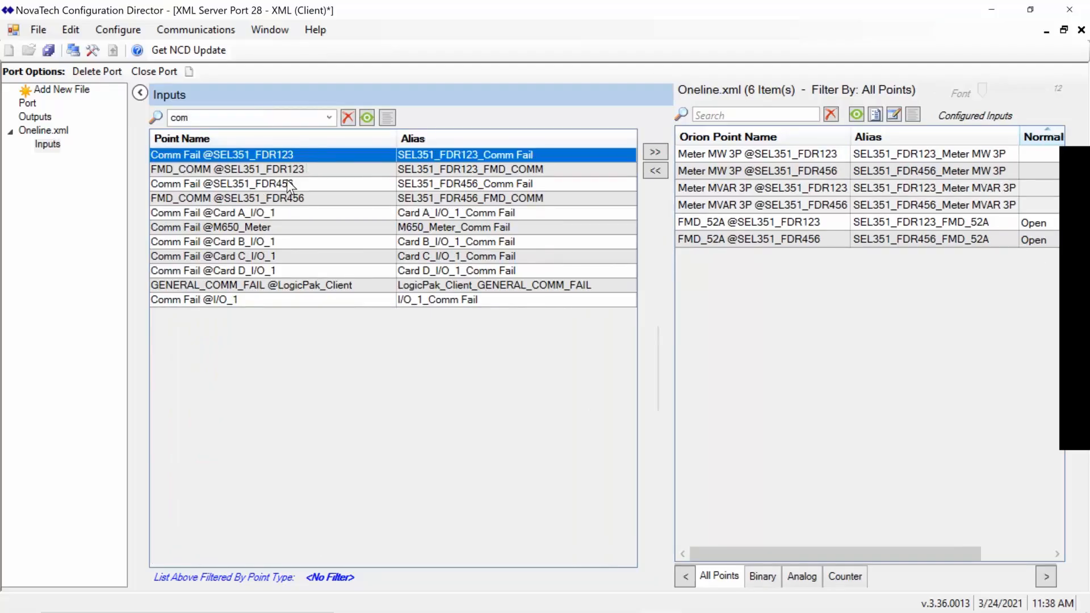
pyautogui.keyDown('ctrl'); pyautogui.click(412, 183); pyautogui.keyUp('ctrl')
pyautogui.click(654, 152)
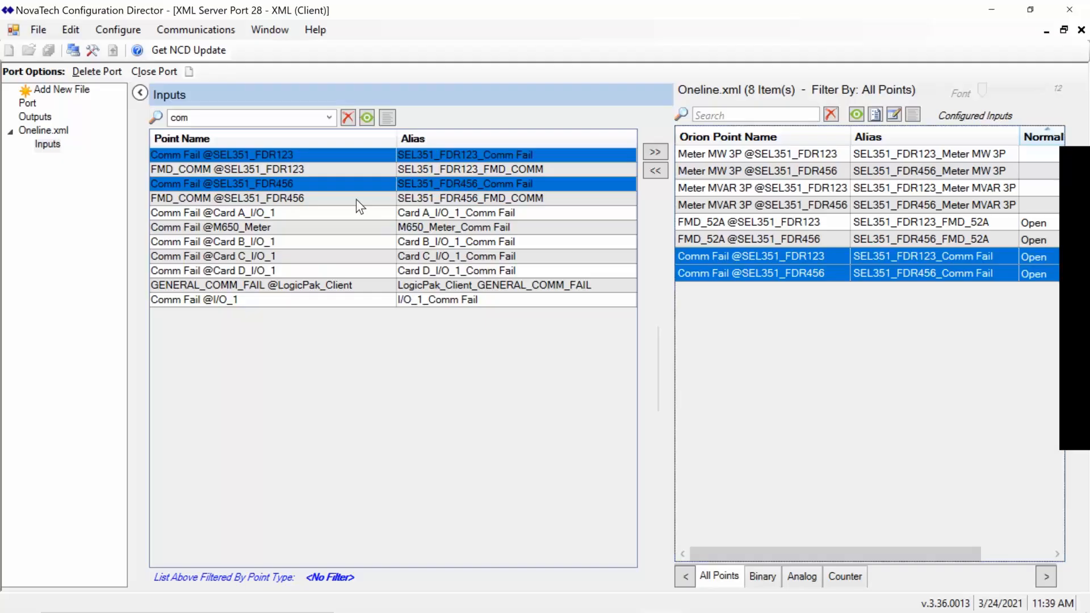
# Switch to the NorthSub_Oneline.svg drawing in Inkscape and examine the MW and MVar placeholders around breakers 1325 and 1790
pyautogui.press('alt')
pyautogui.press('Escape')
pyautogui.hotkey('alt', 'Tab')
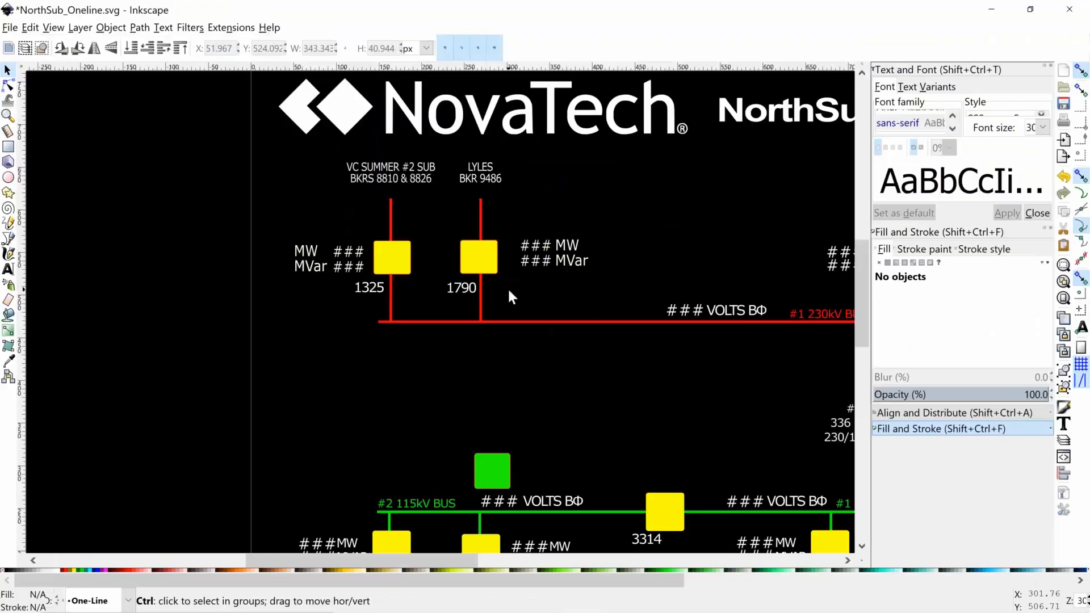
pyautogui.scroll(1, 509, 290)
pyautogui.scroll(4, 509, 290)
pyautogui.hscroll(-4, 508, 290)
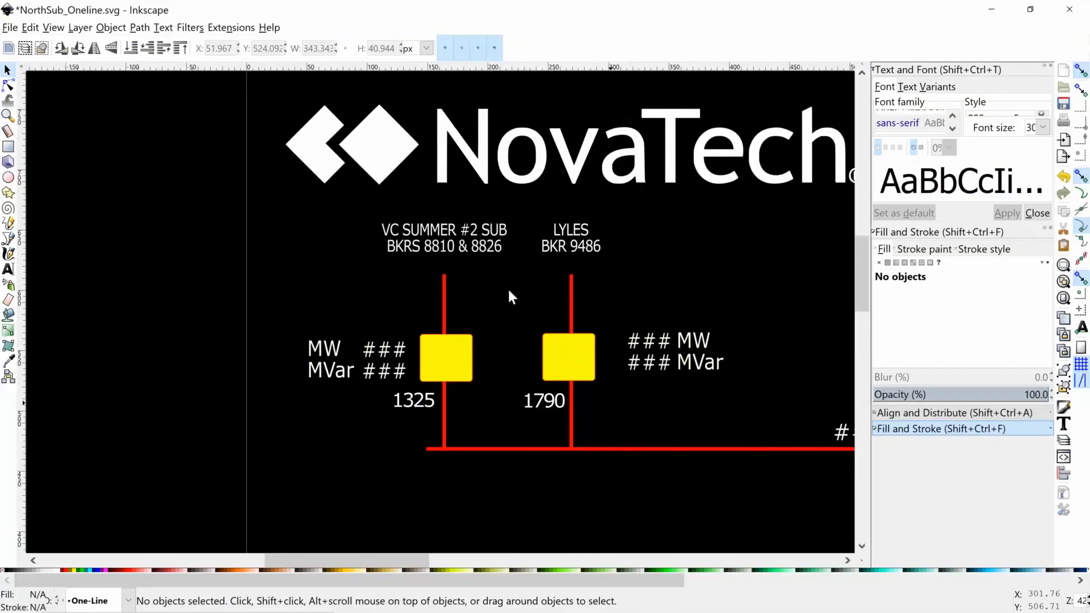
pyautogui.scroll(-1, 511, 295)
pyautogui.scroll(1, 511, 295)
pyautogui.hscroll(3, 511, 295)
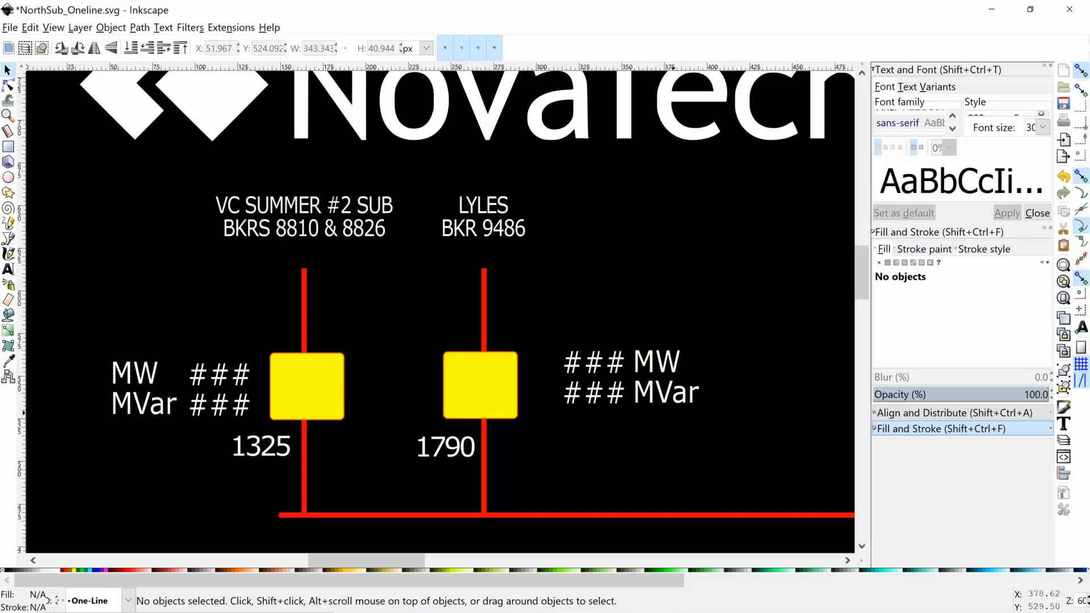
pyautogui.click(597, 362)
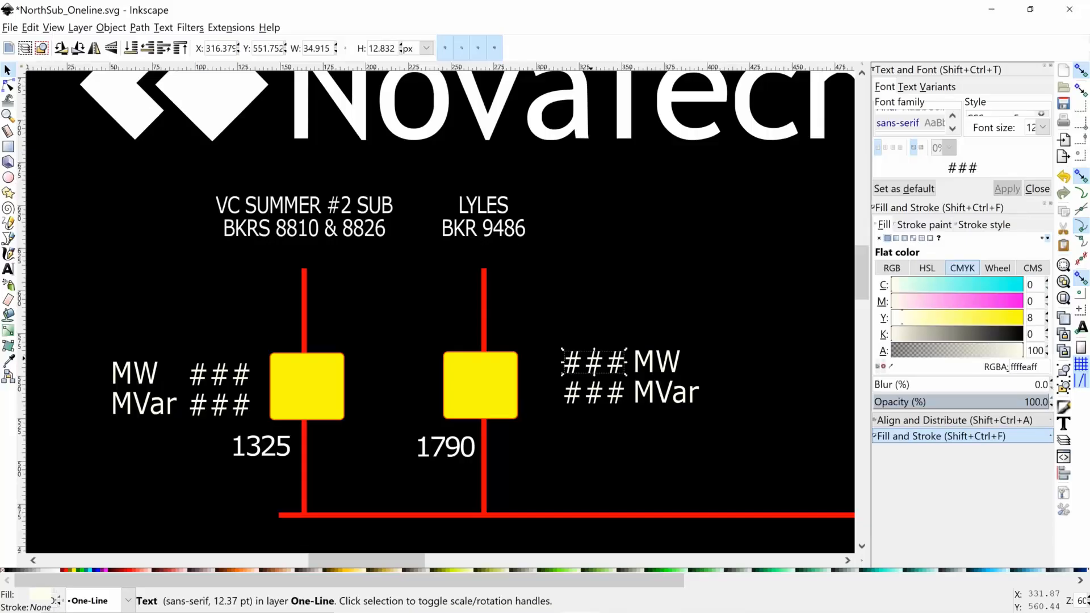
pyautogui.click(744, 231)
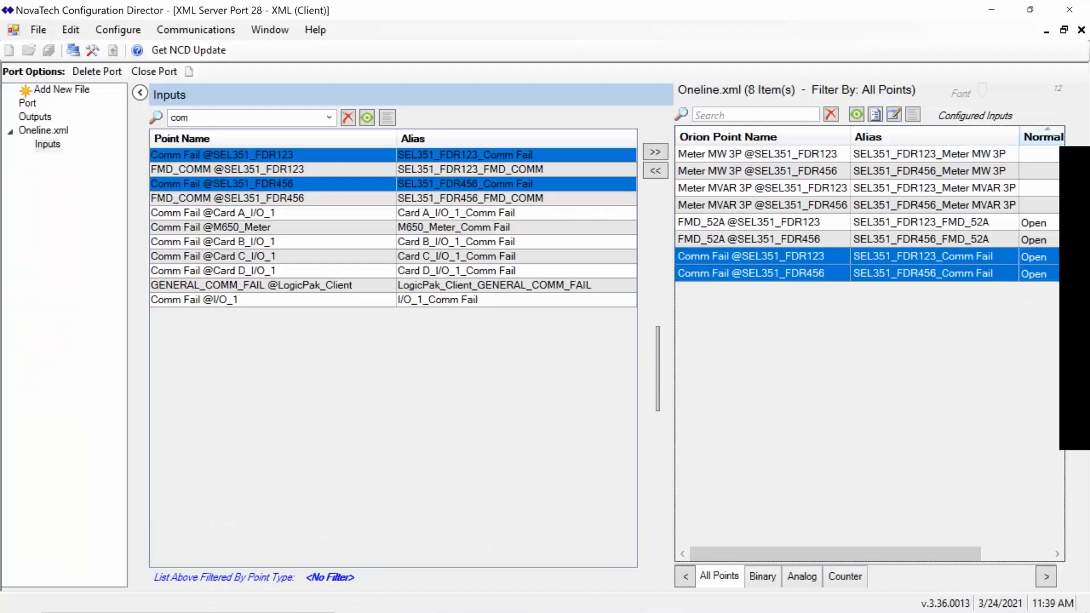
# Compare the configured inputs' Normally, Min and Max columns in NovaTech Configuration Director with the placeholders and breaker squares in the Inkscape drawing
pyautogui.moveTo(658, 369); pyautogui.dragTo(338, 369)
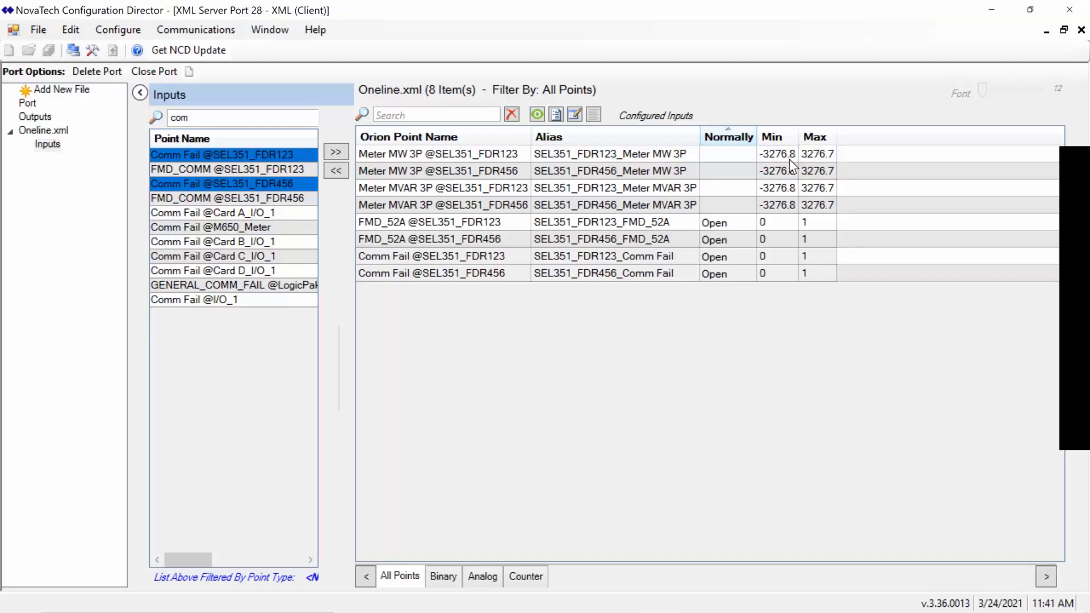
pyautogui.hotkey('alt', 'Tab')
pyautogui.hotkey('alt', 'Tab')
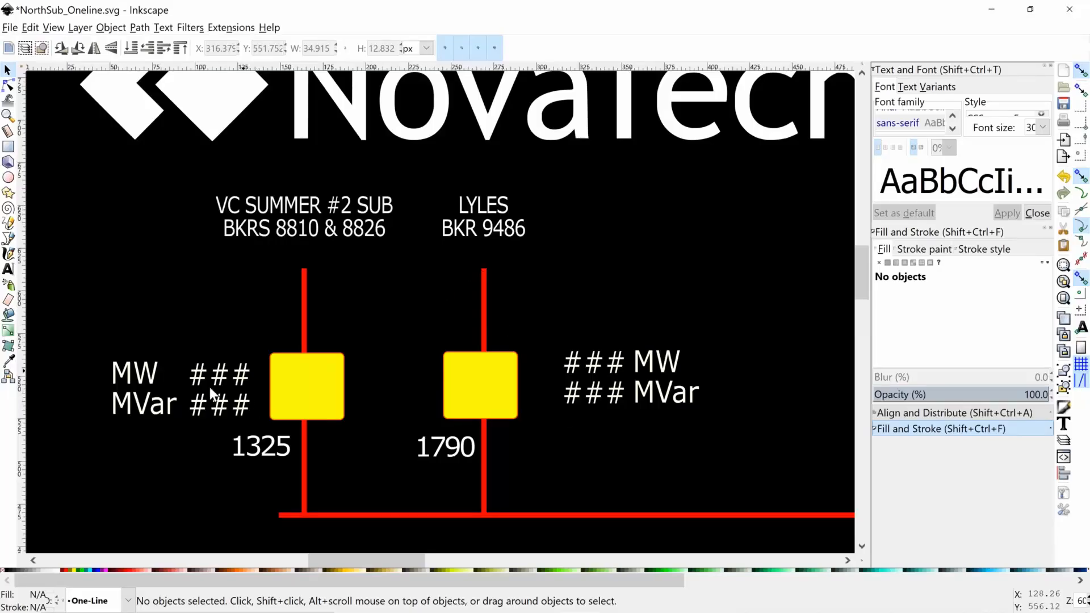
pyautogui.click(219, 371)
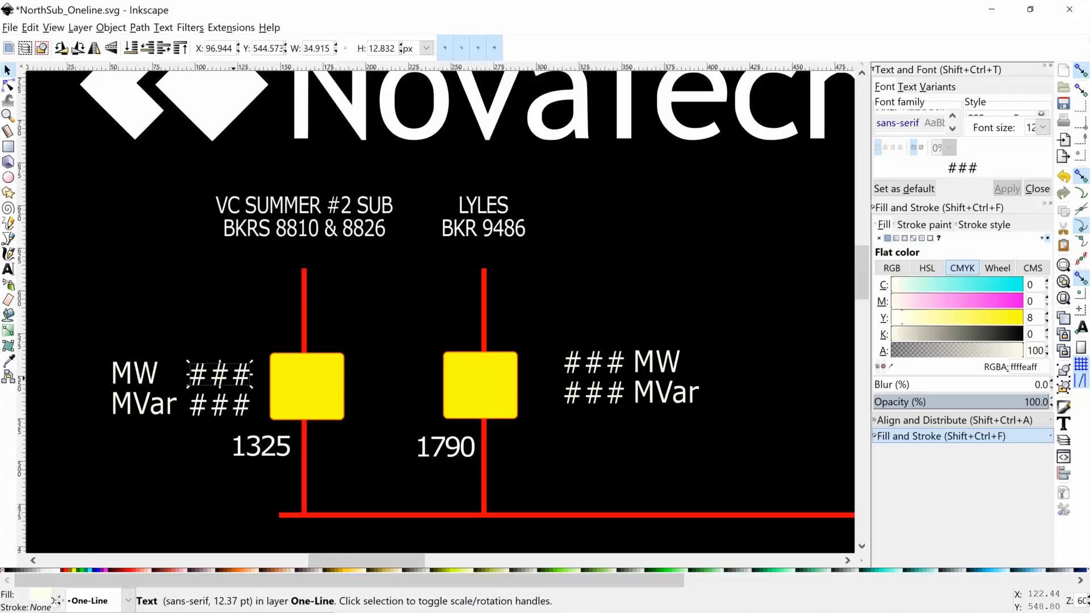
pyautogui.click(295, 390)
pyautogui.click(481, 401)
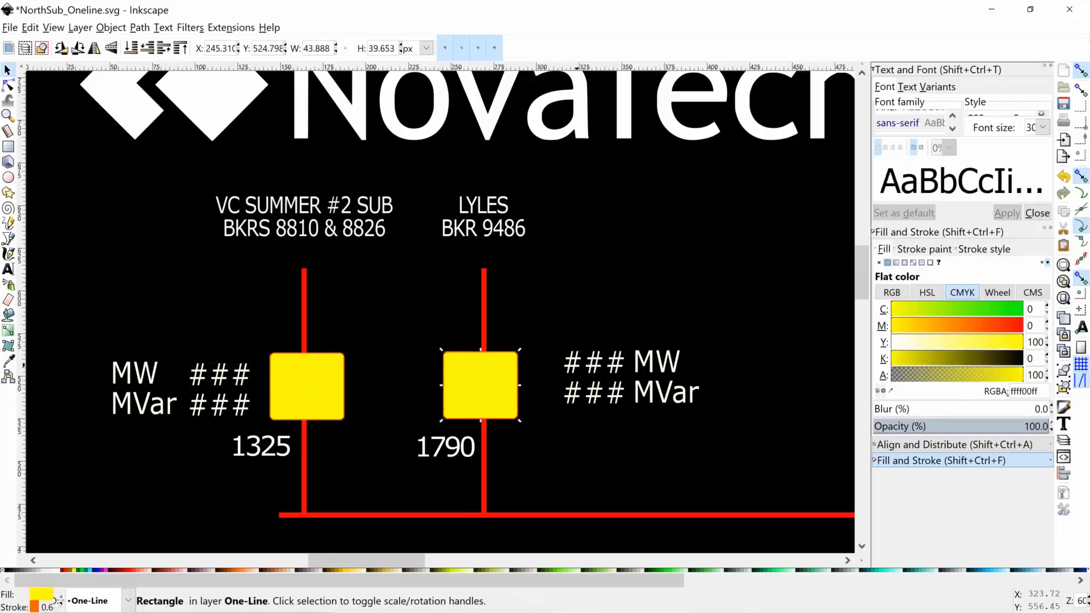
pyautogui.click(592, 392)
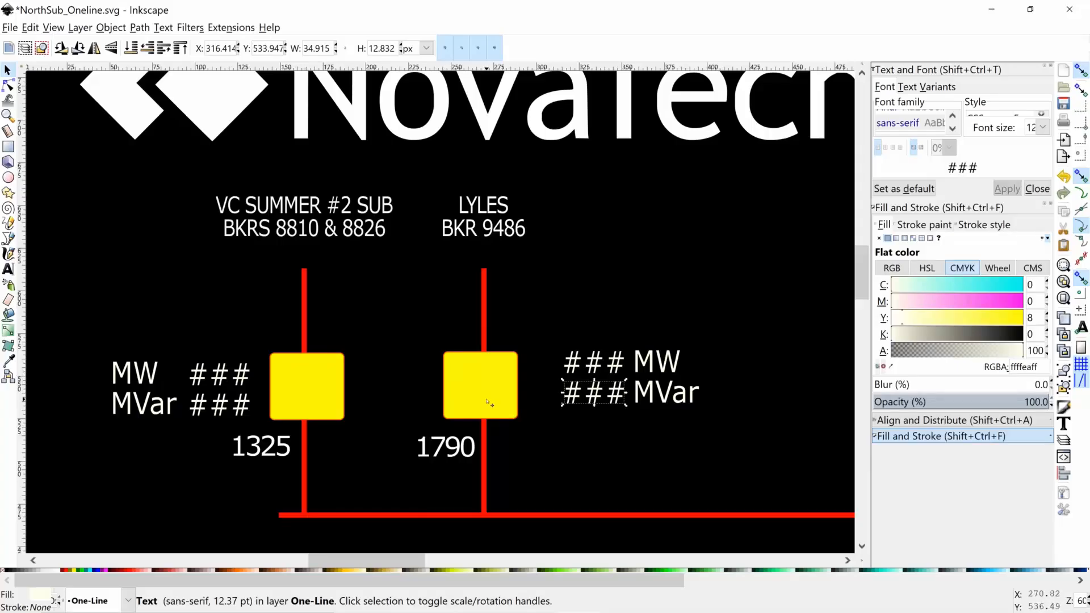
# Open the HMI configuration for the yellow square of breaker 1325
pyautogui.click(325, 358)
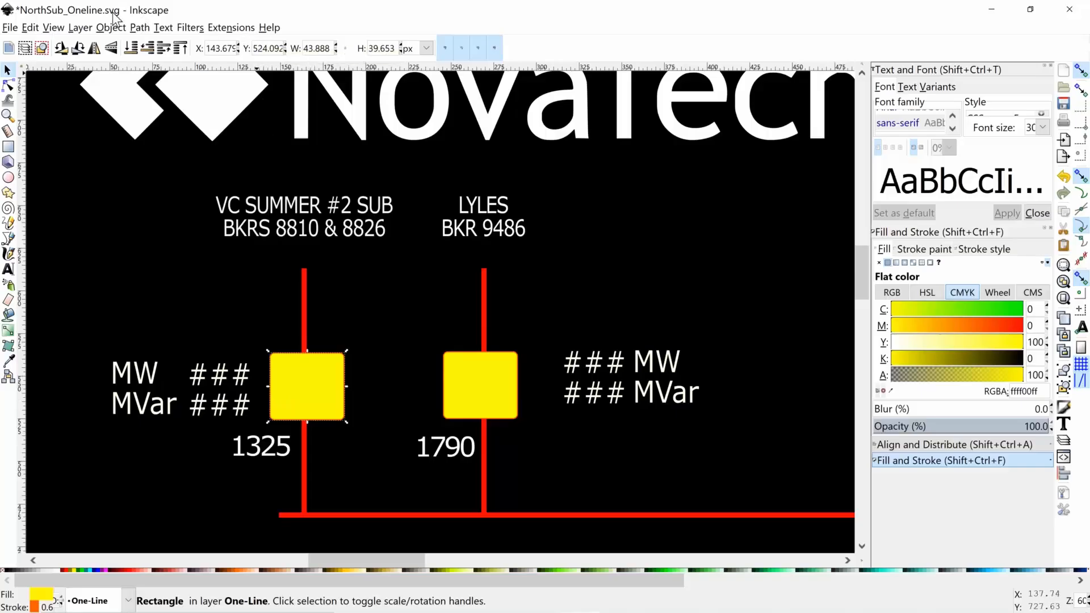
pyautogui.click(232, 26)
pyautogui.click(217, 25)
pyautogui.click(238, 28)
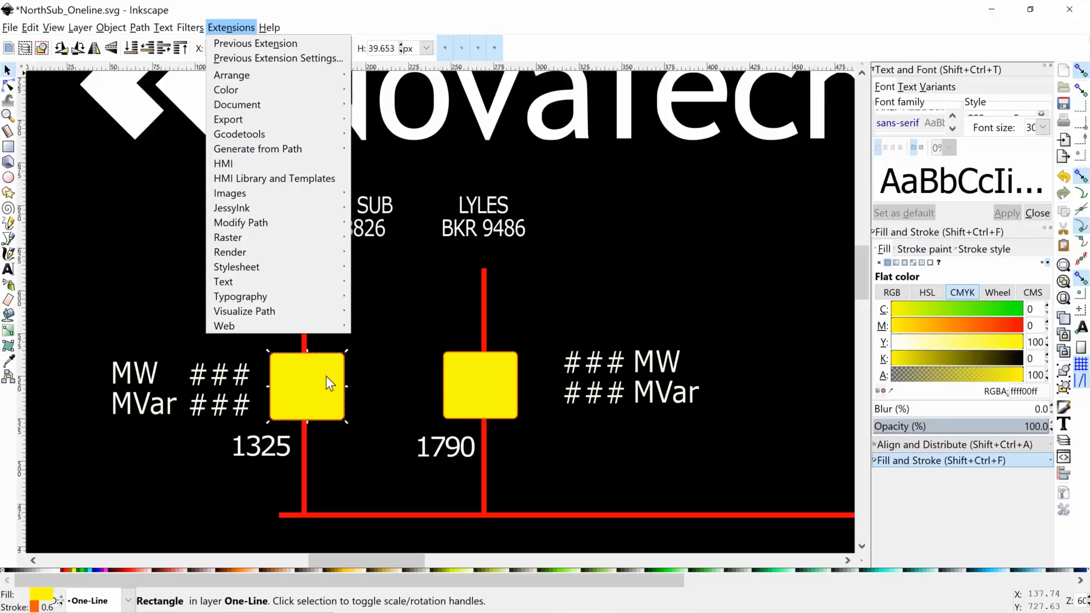
pyautogui.click(278, 166)
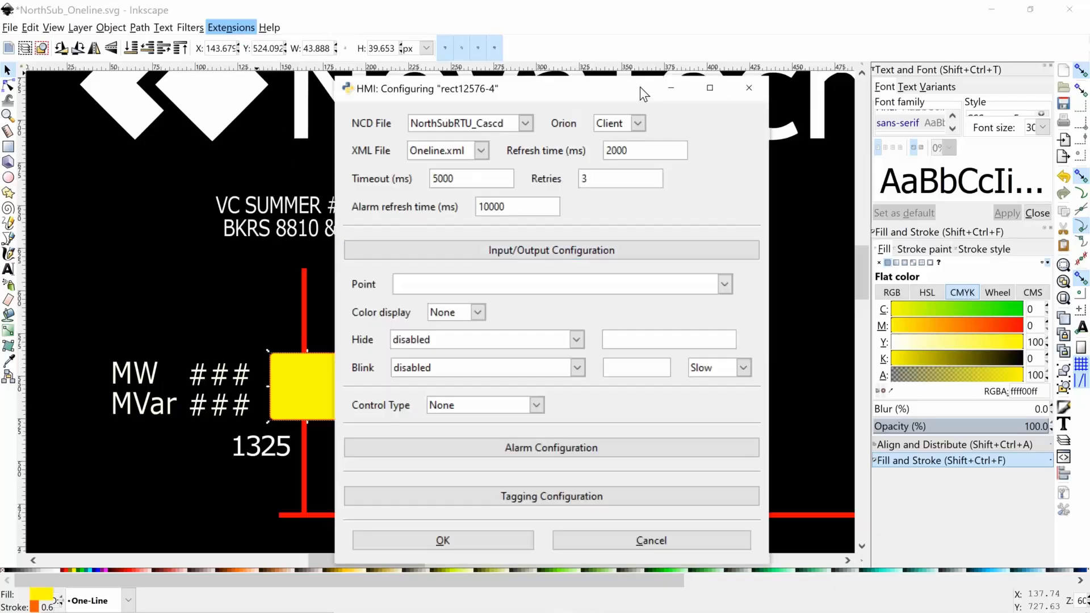
pyautogui.moveTo(625, 90); pyautogui.dragTo(658, 51)
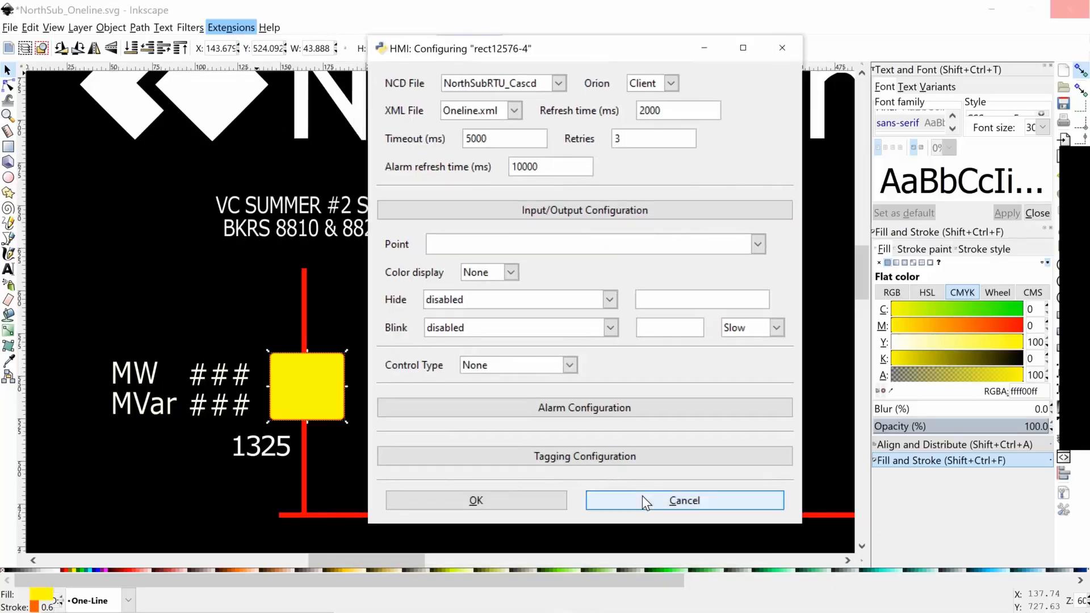
# Review the configured Oneline.xml points in NovaTech Configuration Director, returning to breaker 1325's HMI configuration in Inkscape
pyautogui.hotkey('alt', 'Tab')
pyautogui.hotkey('alt', 'Tab')
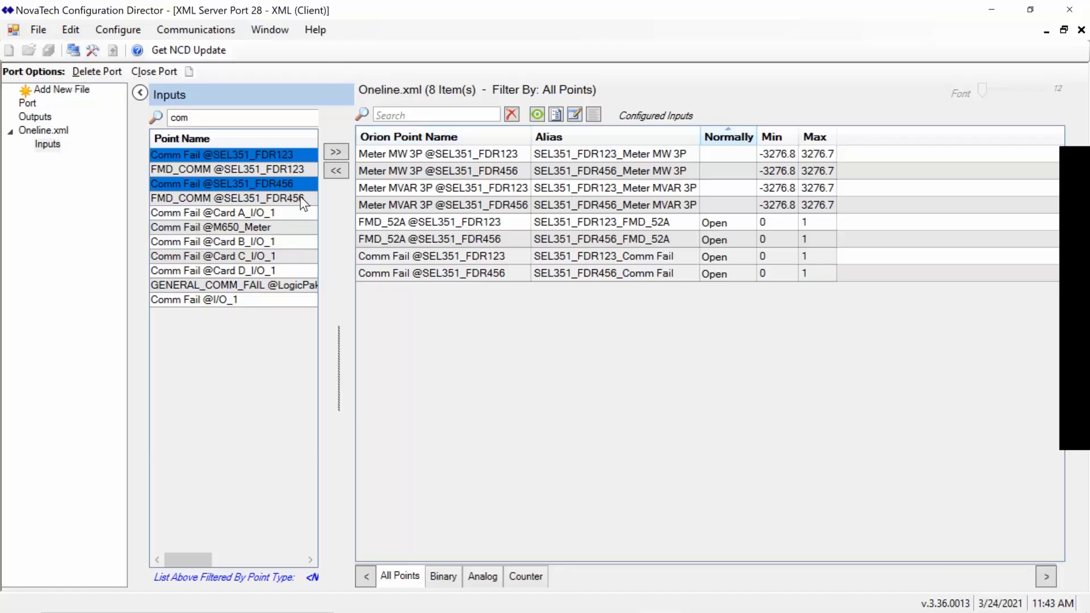
pyautogui.hotkey('alt', 'Tab')
pyautogui.hotkey('alt', 'Tab')
pyautogui.press('Tab')
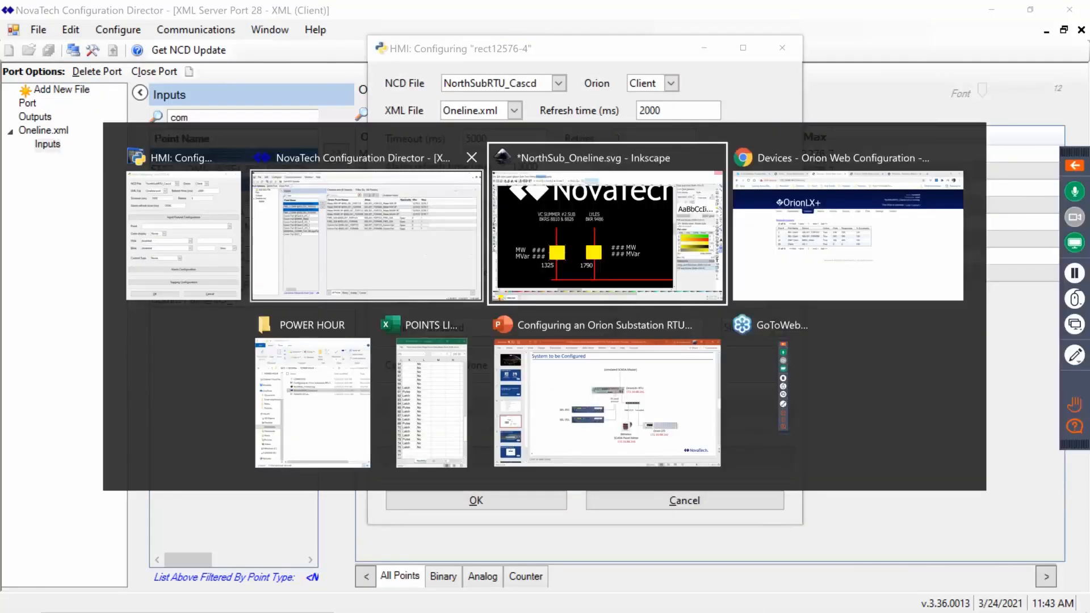
pyautogui.hotkey('alt', 'Tab')
pyautogui.click(464, 239)
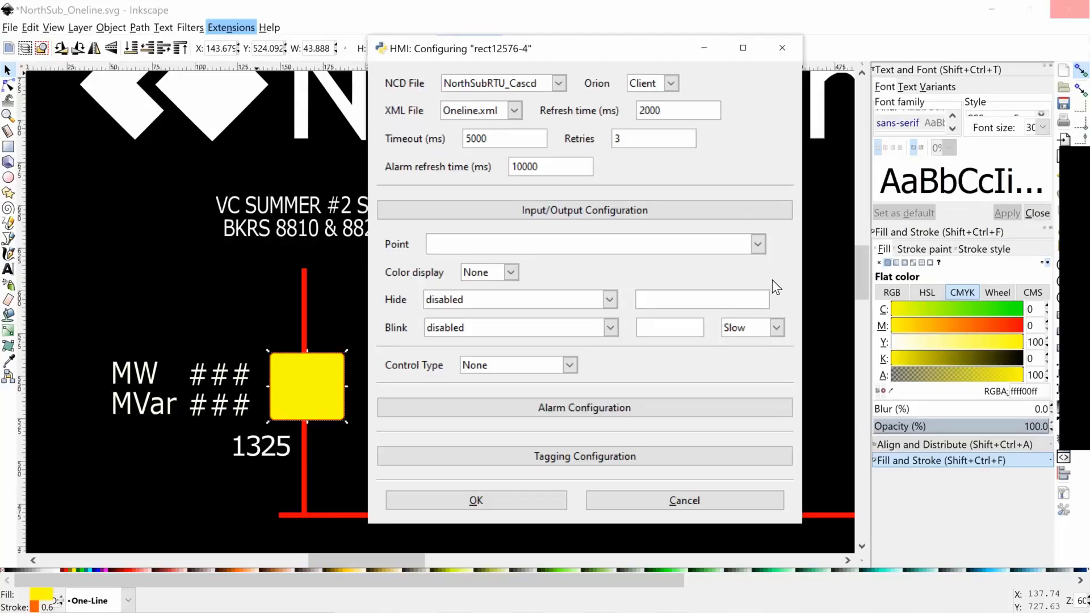
pyautogui.click(551, 87)
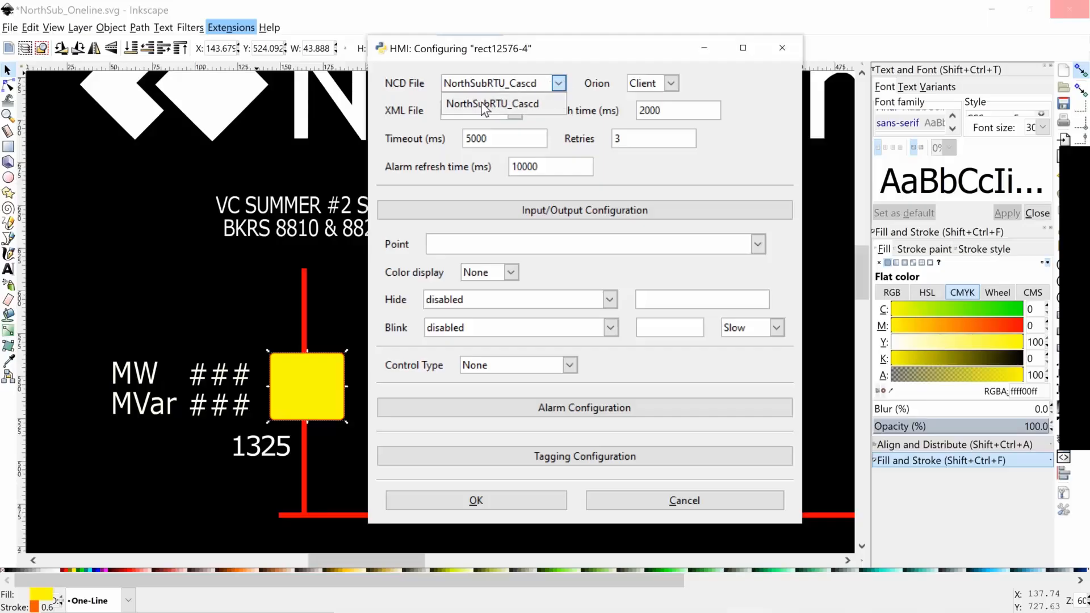
pyautogui.click(550, 125)
pyautogui.click(514, 110)
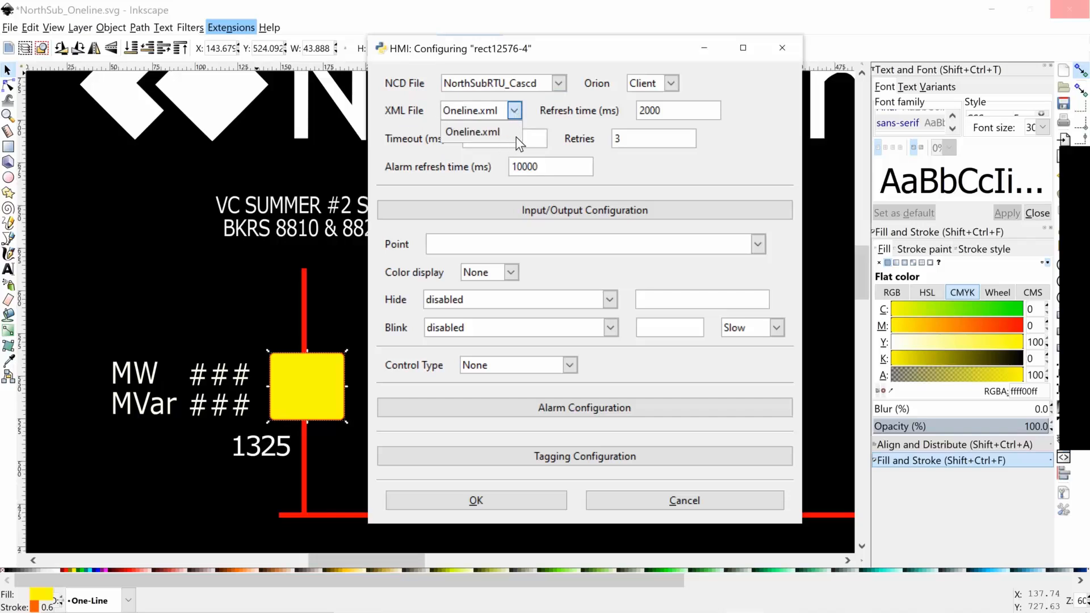
pyautogui.click(553, 122)
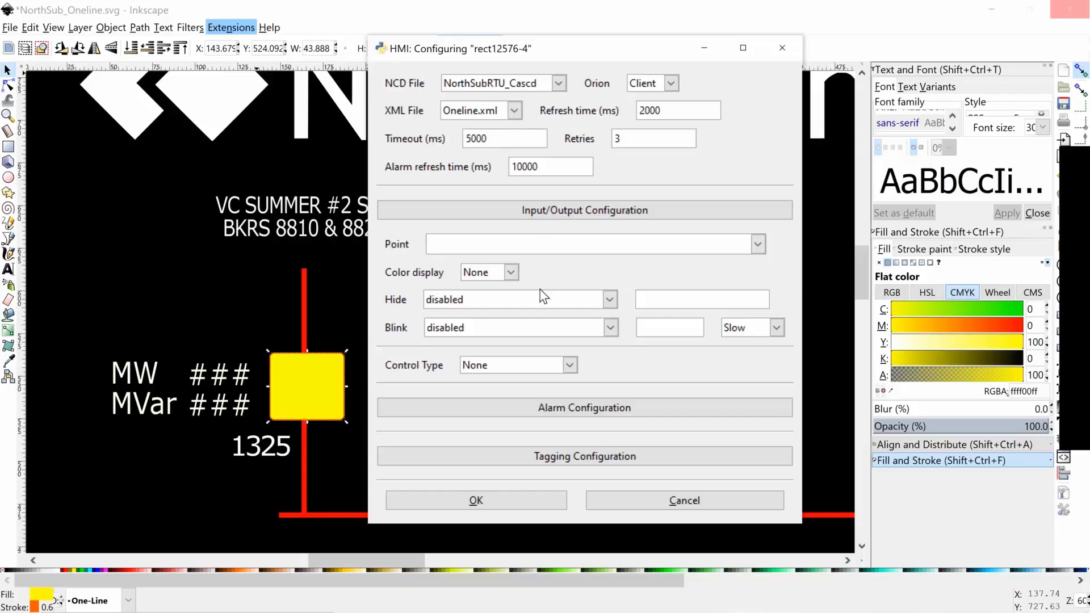
pyautogui.click(754, 248)
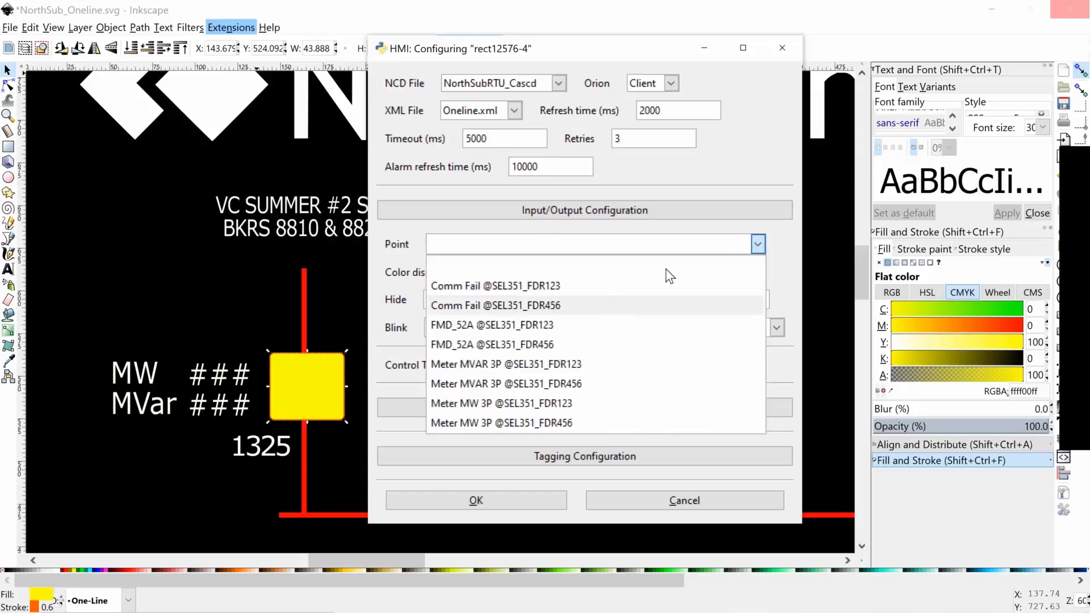
pyautogui.click(768, 244)
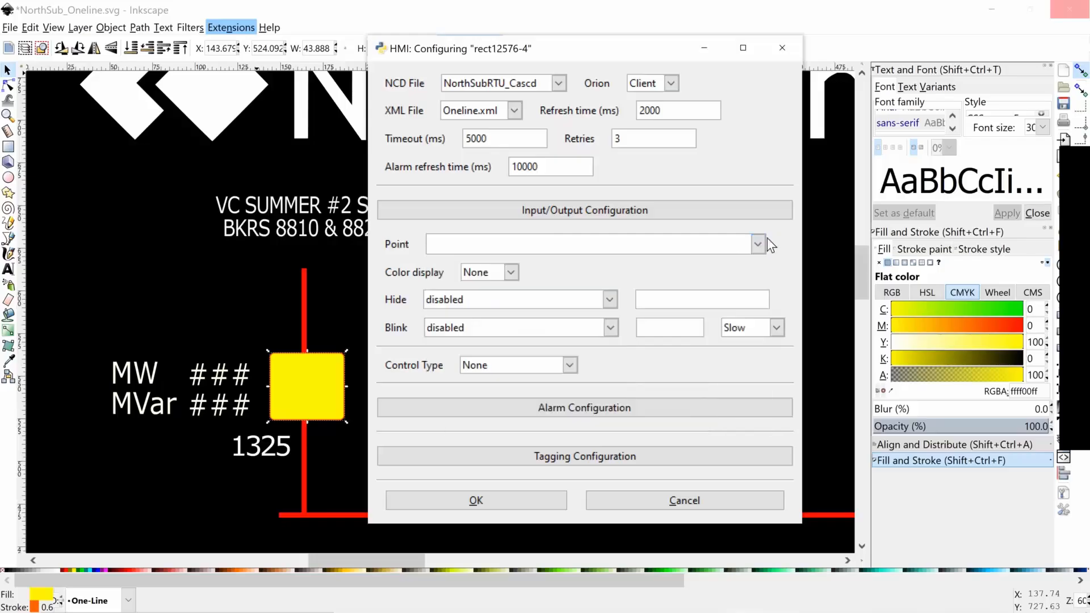
pyautogui.click(758, 244)
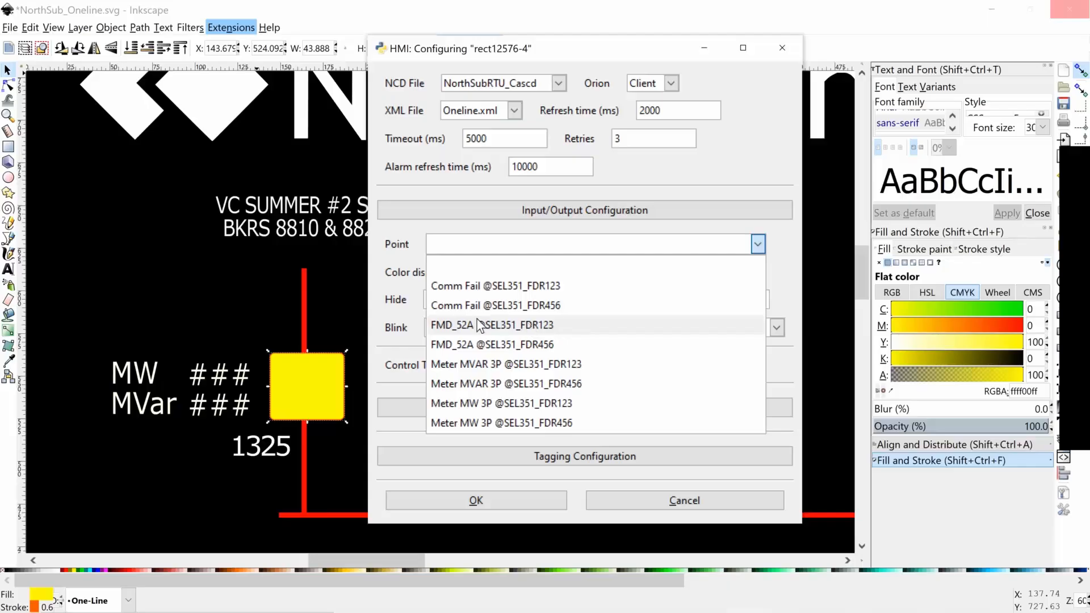
pyautogui.click(461, 328)
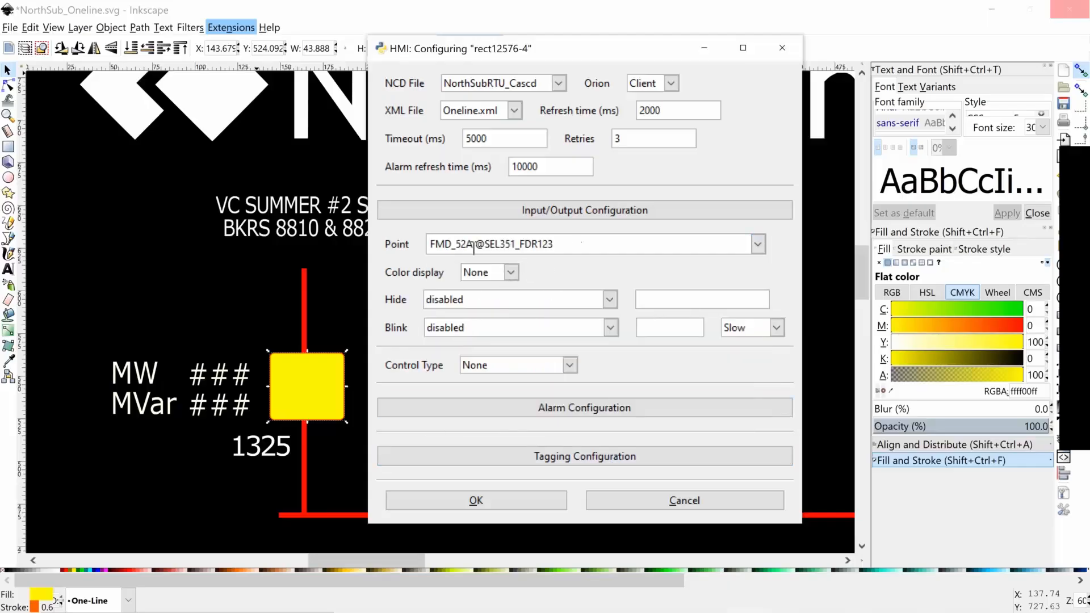
# Give breaker 1325's square a Binary color display with On Color red and Off Color lime, and apply the HMI configuration
pyautogui.click(508, 278)
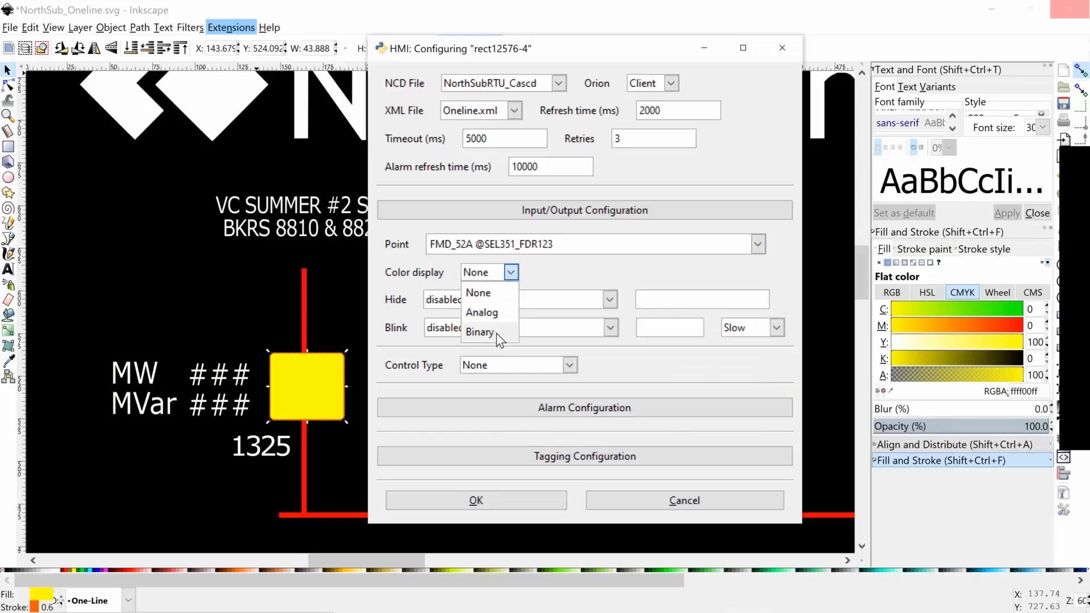
pyautogui.click(497, 333)
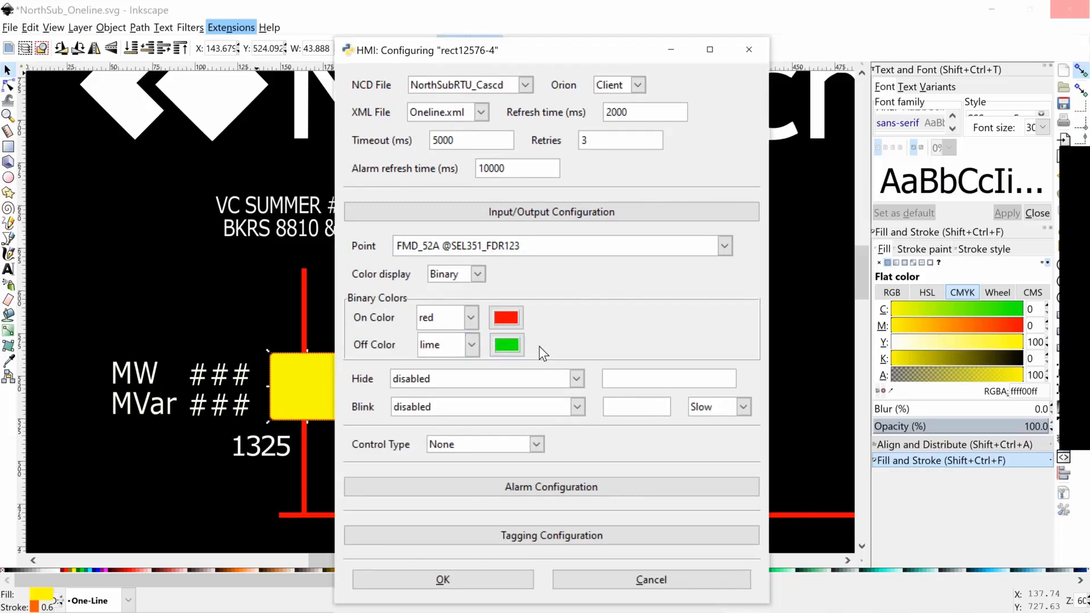
pyautogui.click(512, 319)
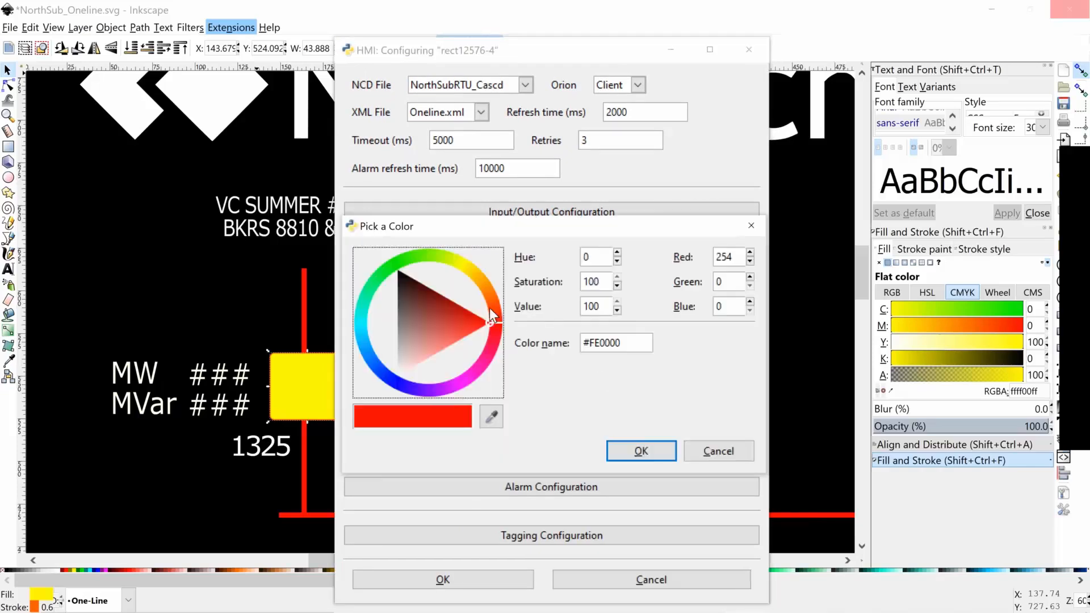
pyautogui.click(739, 450)
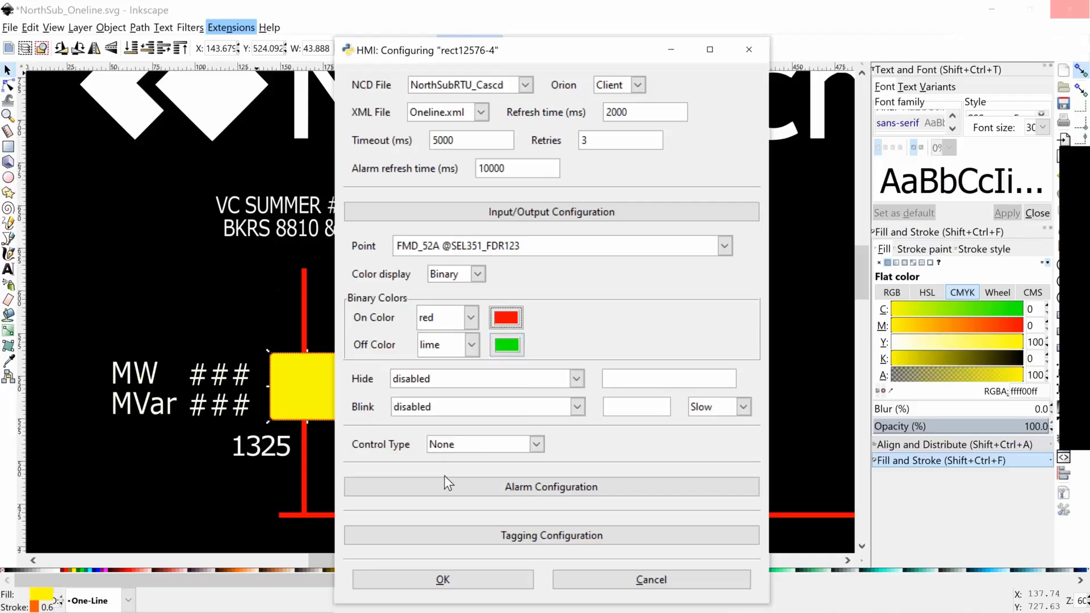
pyautogui.click(451, 578)
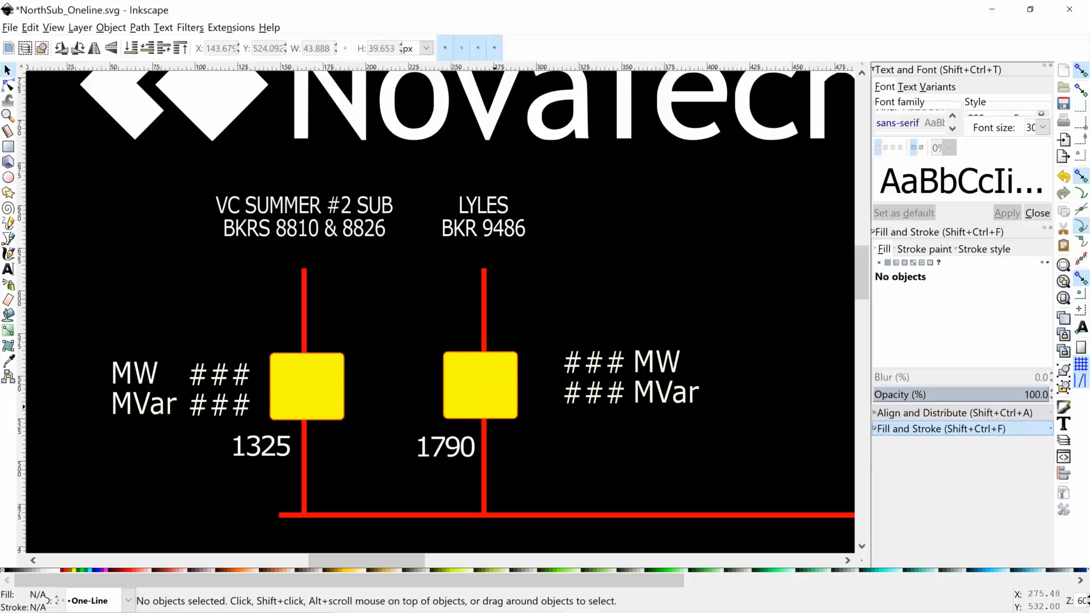
pyautogui.click(496, 398)
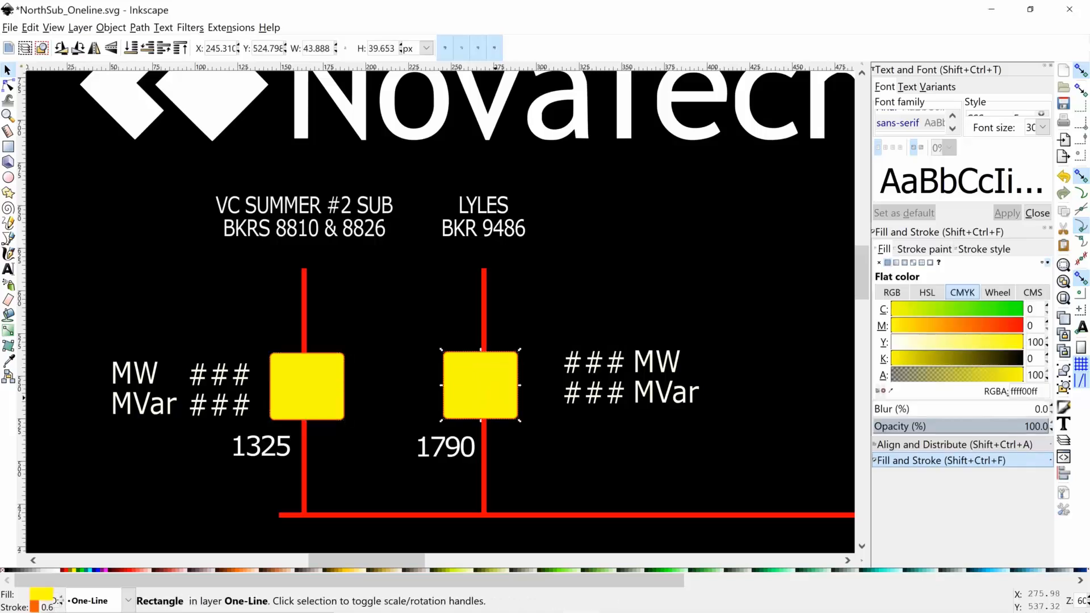
pyautogui.click(244, 28)
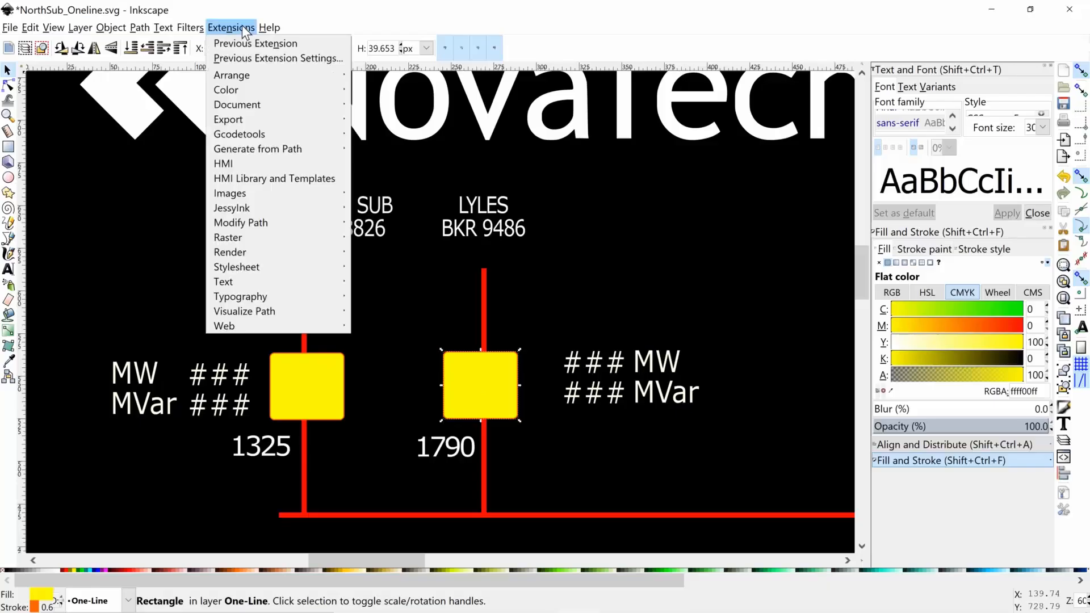
pyautogui.click(245, 165)
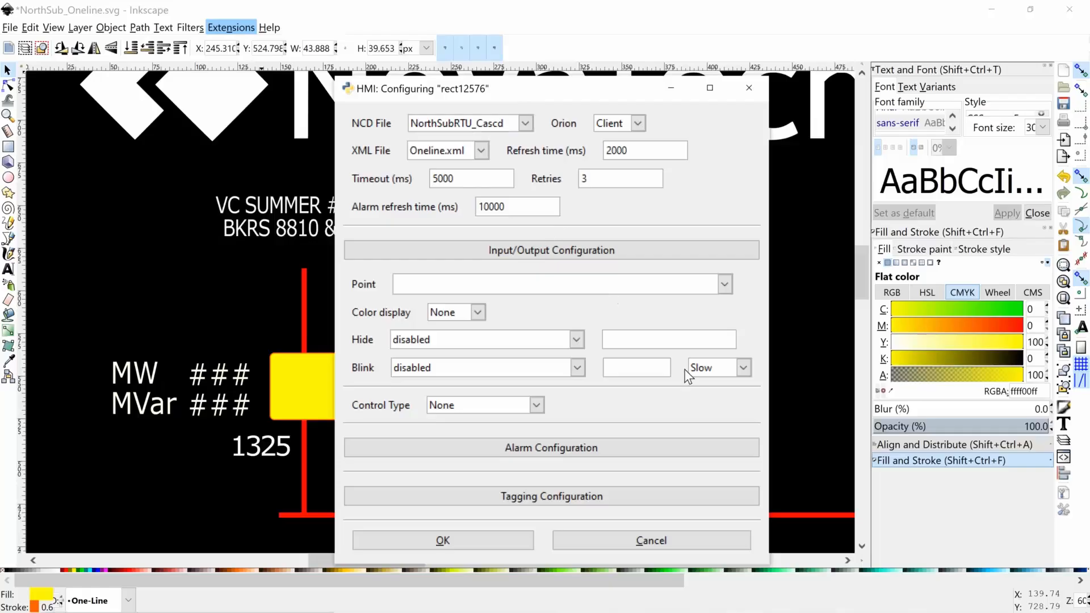
pyautogui.click(725, 283)
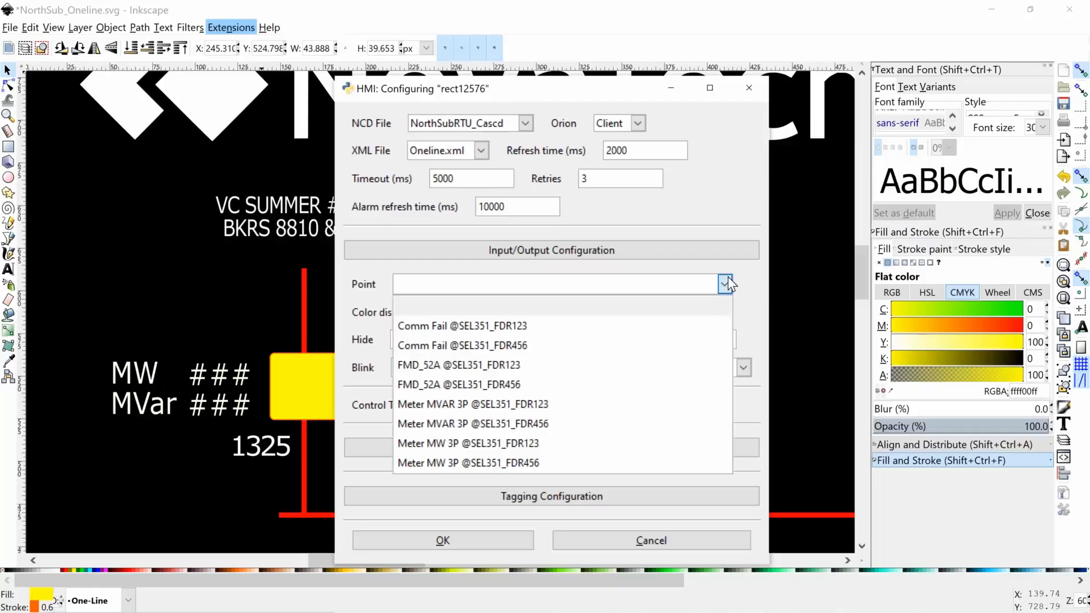
pyautogui.click(529, 387)
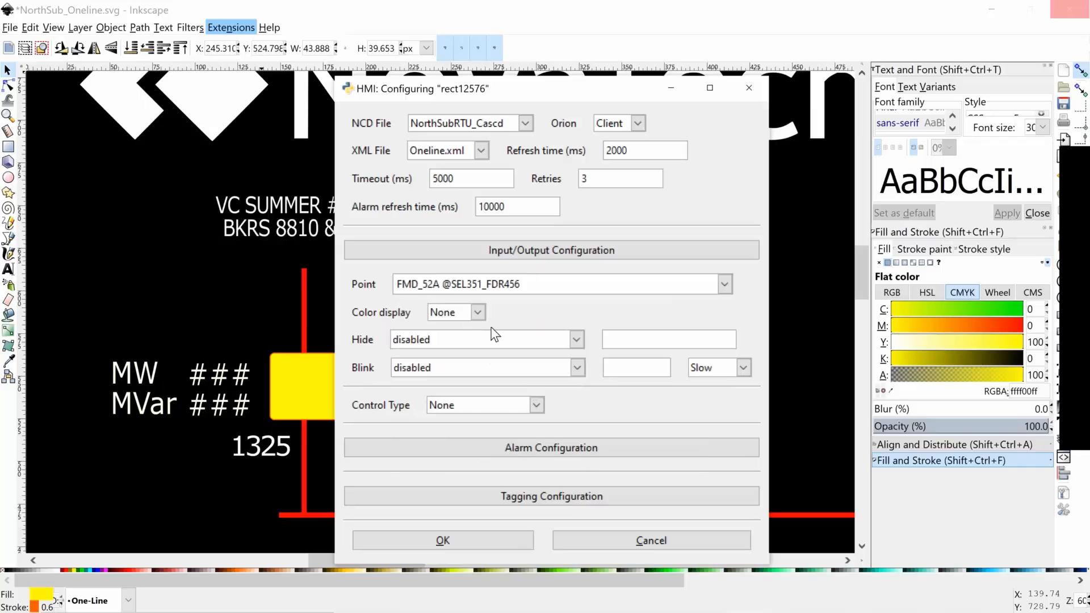
# Give breaker 1790's square a Binary color display with On Color red and Off Color lime, and apply the HMI configuration
pyautogui.click(477, 312)
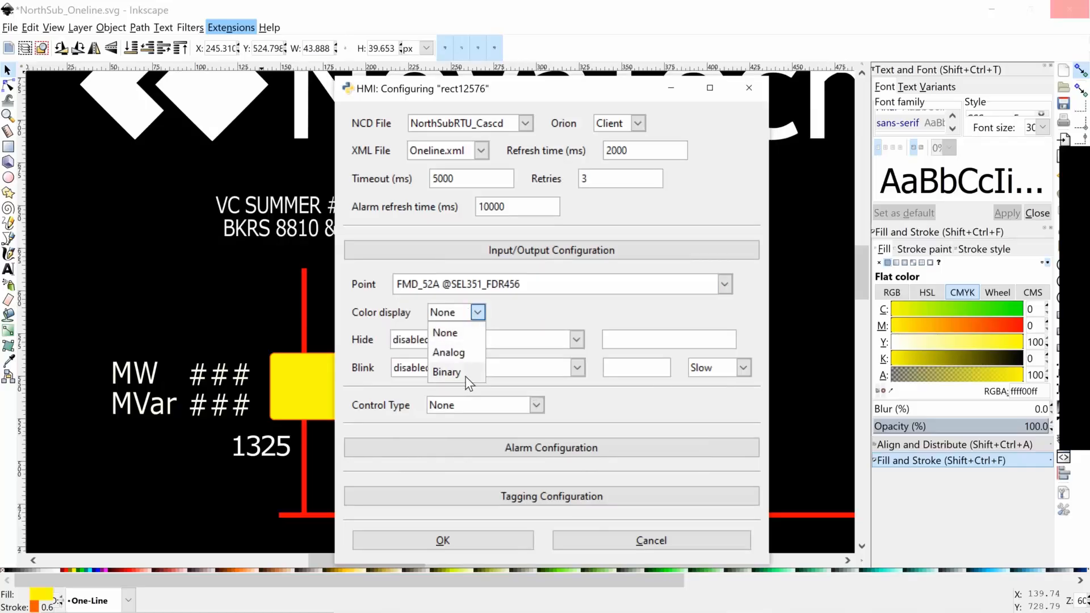
pyautogui.click(466, 376)
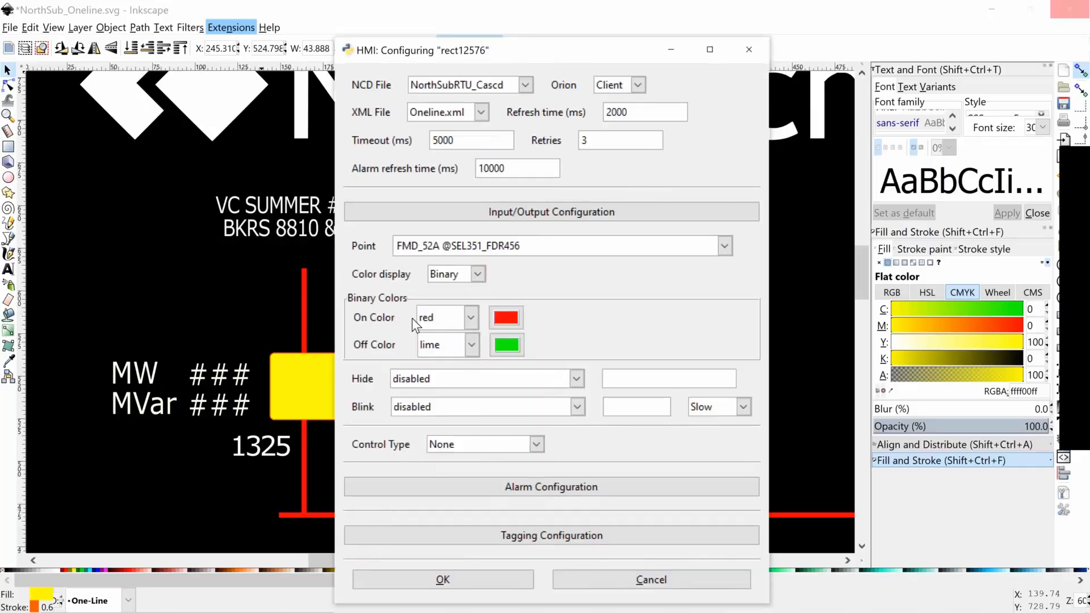
pyautogui.click(492, 583)
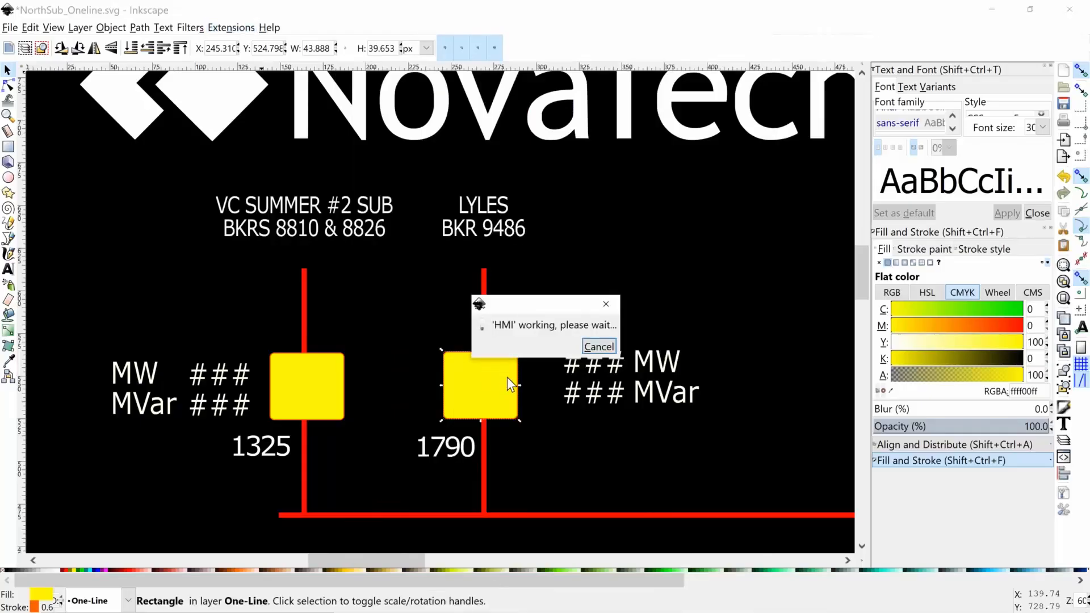
pyautogui.click(539, 380)
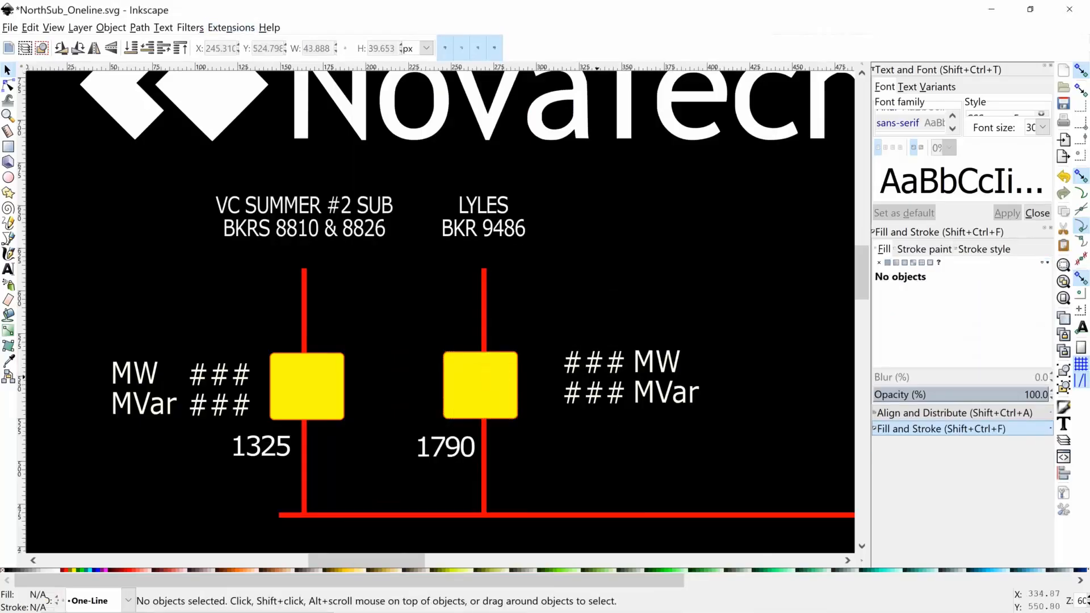
pyautogui.click(595, 366)
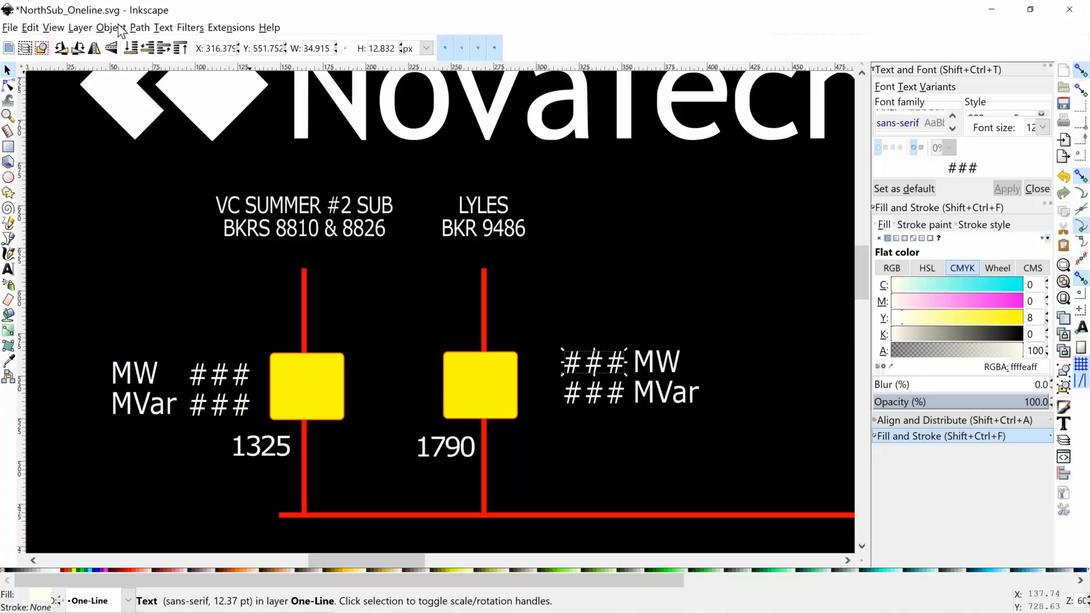
pyautogui.click(250, 30)
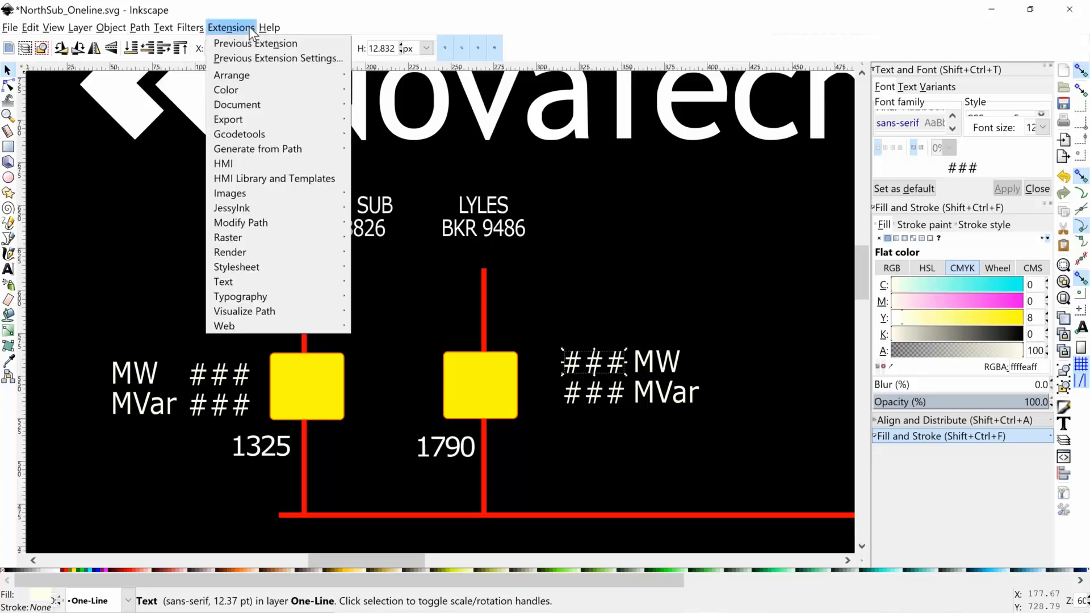
pyautogui.click(292, 162)
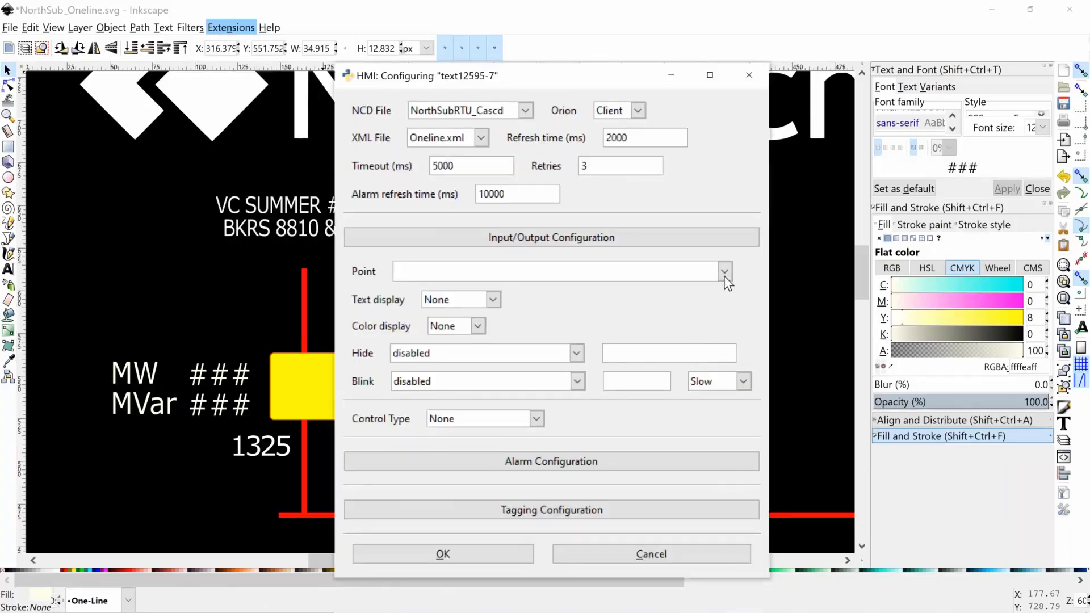
pyautogui.click(725, 279)
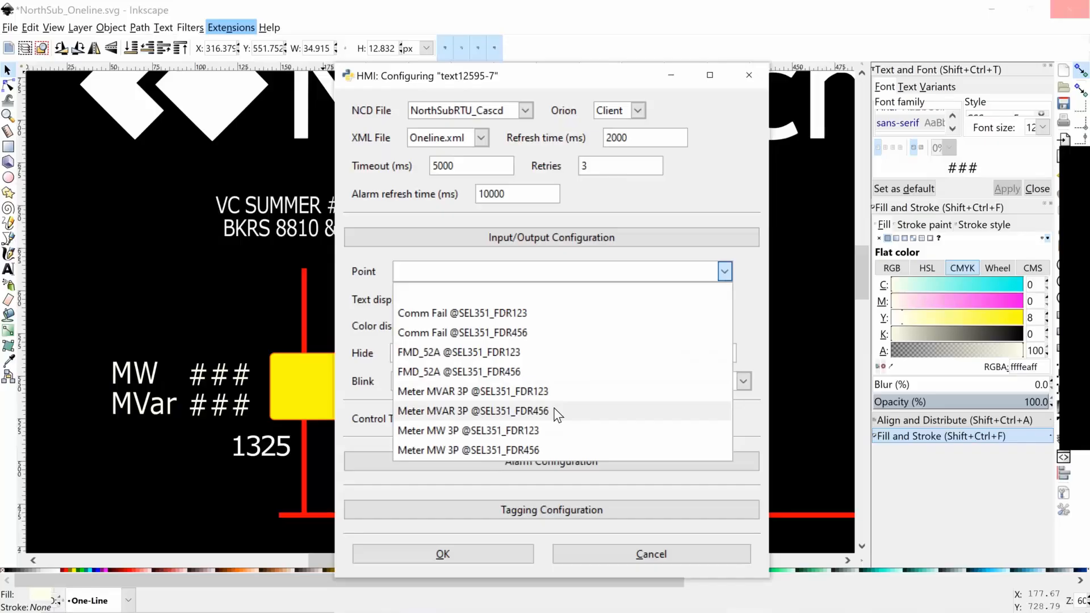
pyautogui.click(542, 453)
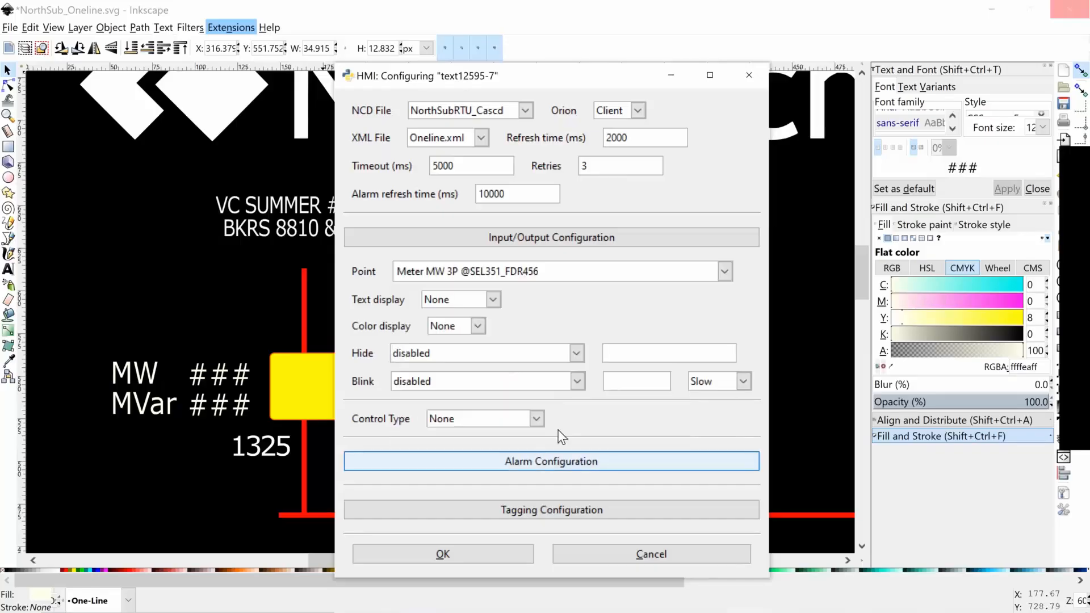
# Set breaker 1790's MW value to a Decimal text display with 1 decimal place and apply the HMI configuration
pyautogui.click(493, 301)
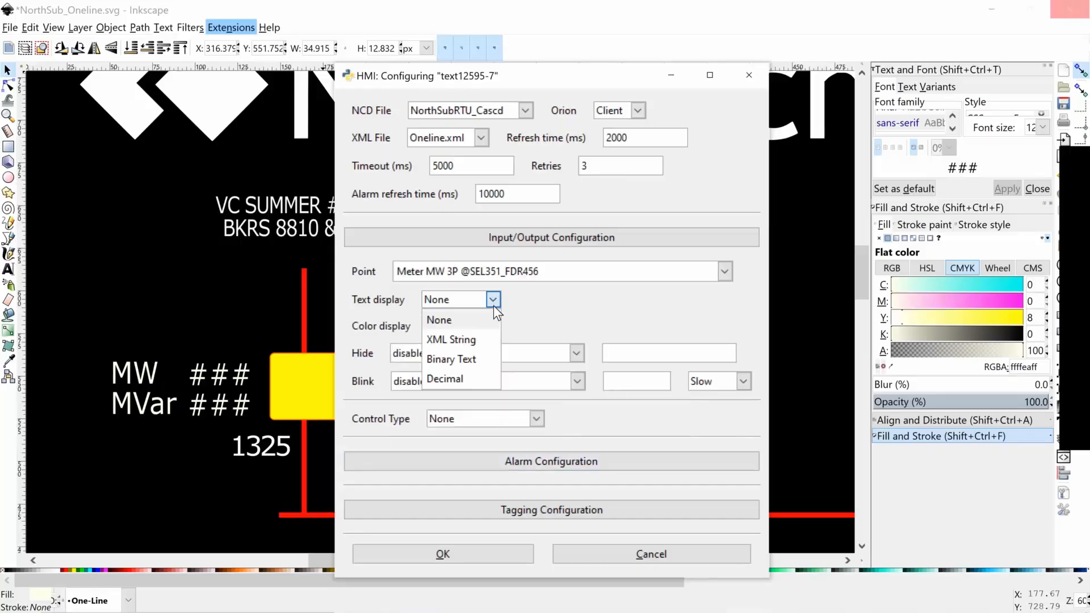
pyautogui.click(454, 380)
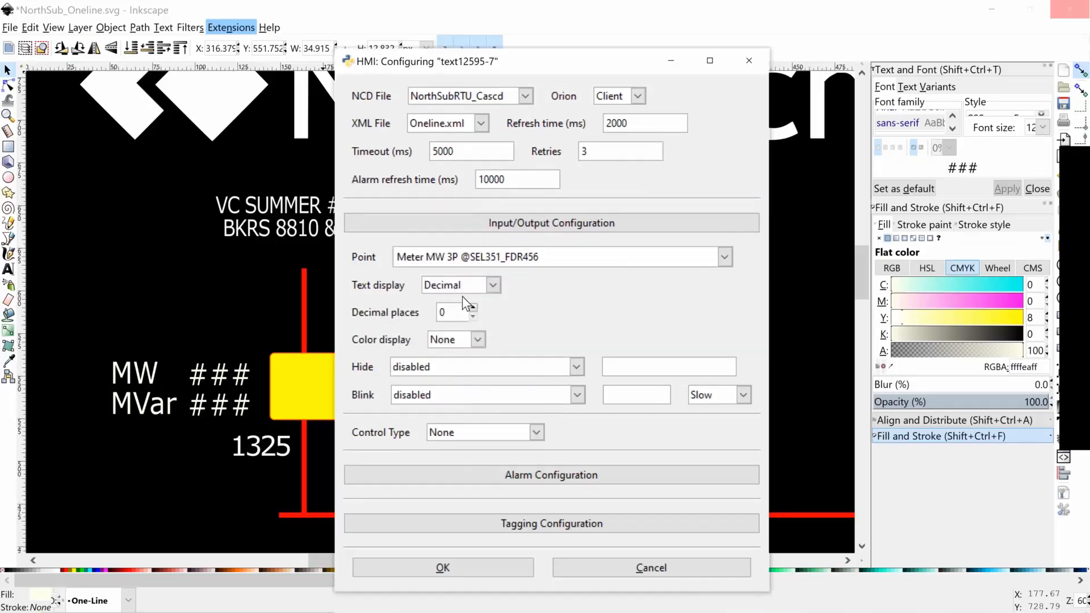
pyautogui.click(461, 317)
pyautogui.press('BackSpace')
pyautogui.write('1')
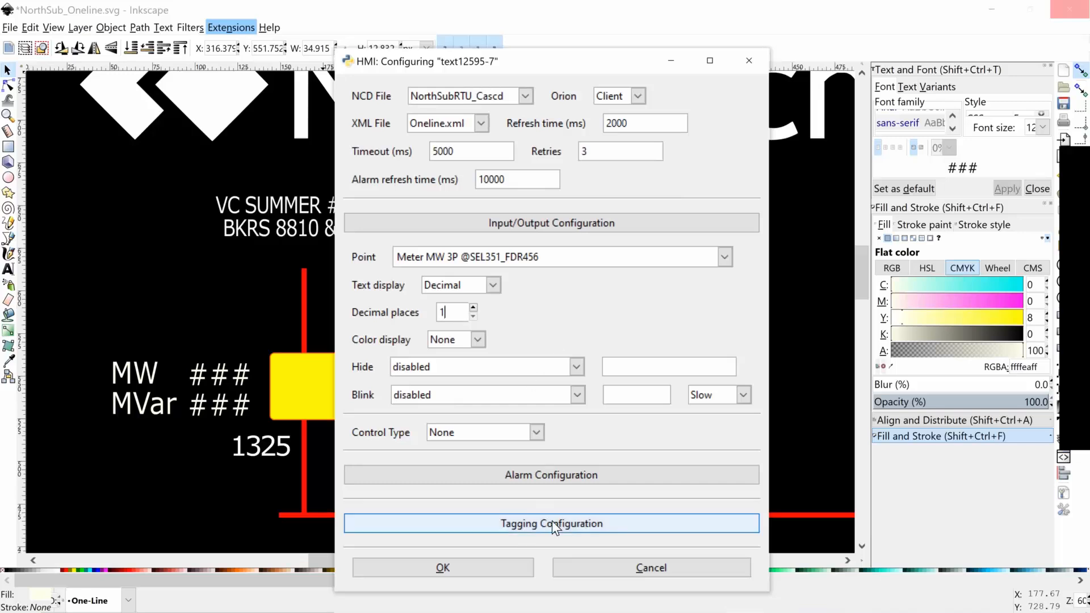
pyautogui.moveTo(487, 612)
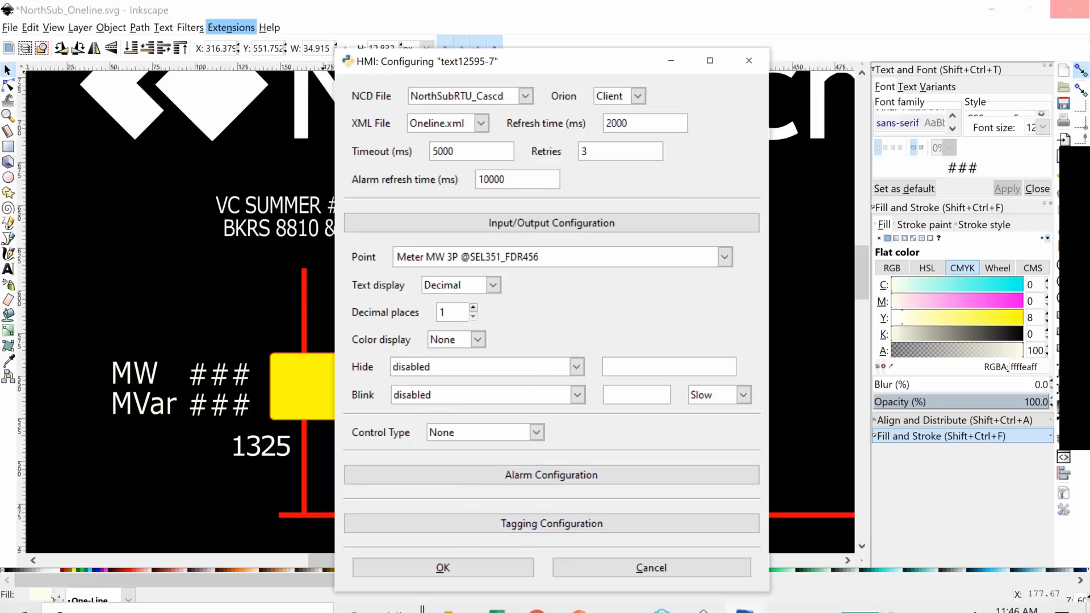
pyautogui.click(482, 579)
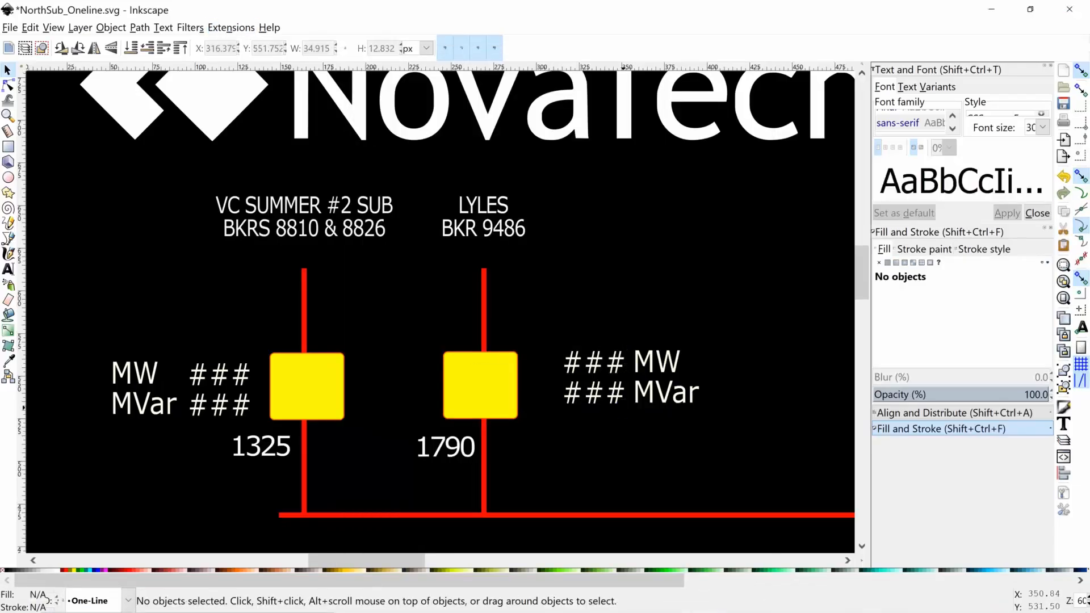
pyautogui.click(625, 396)
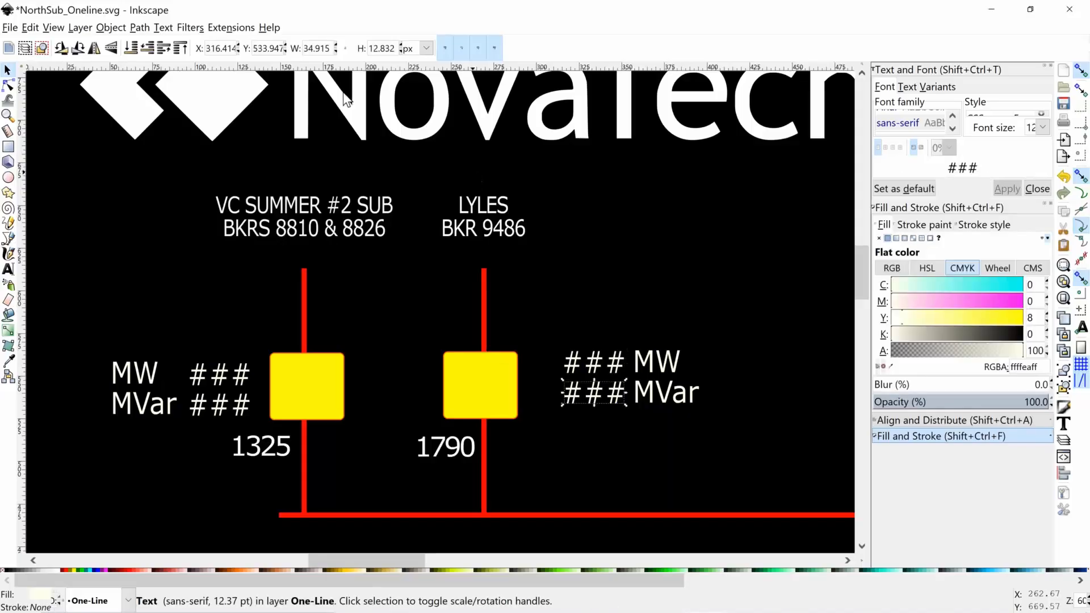
pyautogui.click(231, 28)
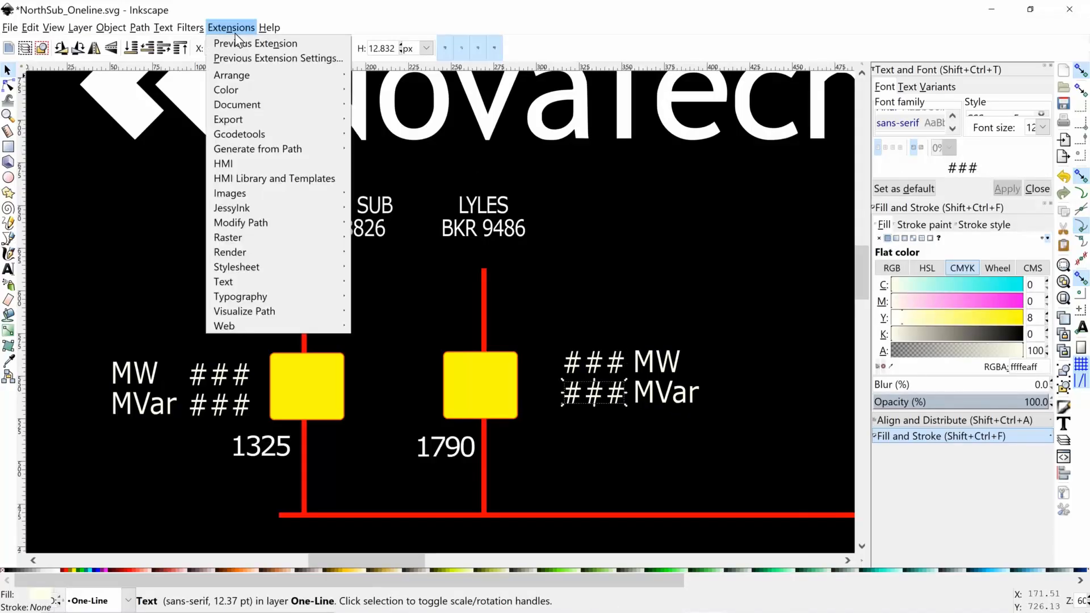
pyautogui.click(304, 167)
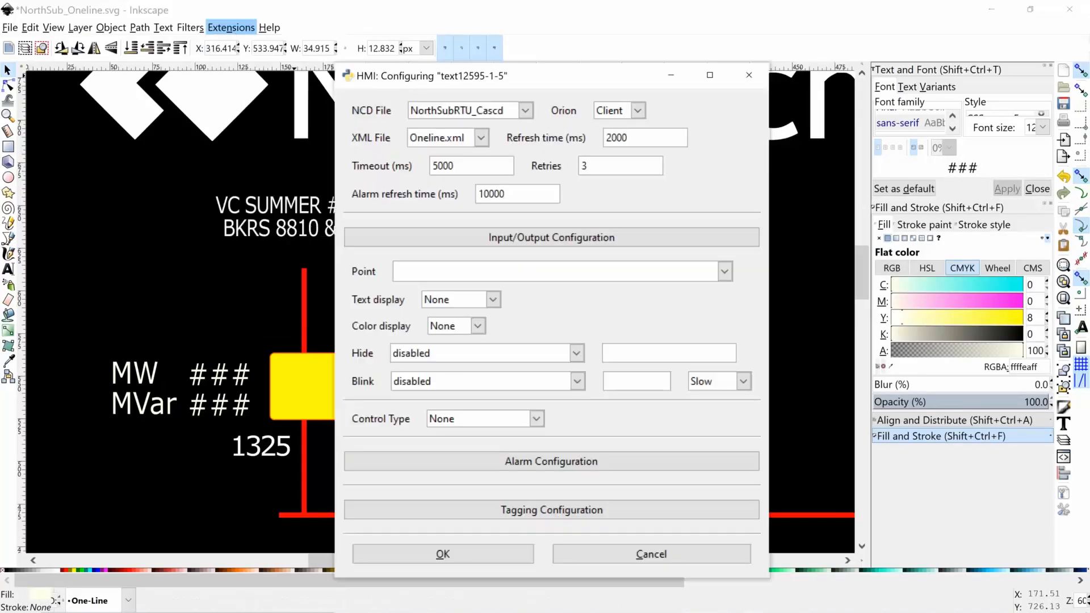
pyautogui.click(725, 271)
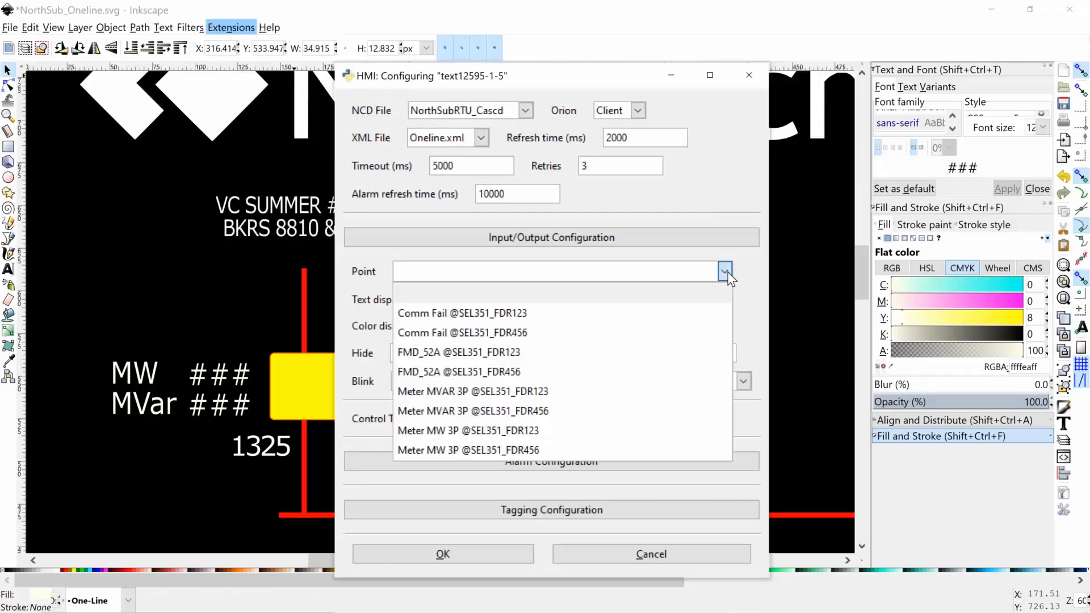
pyautogui.click(612, 415)
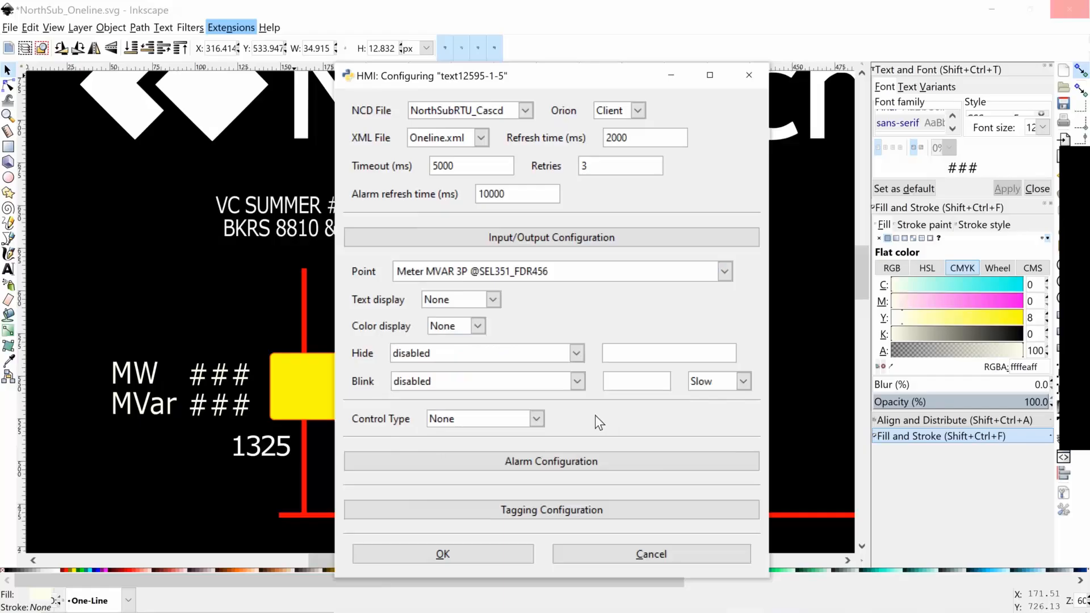
# Set breaker 1790's MVar value to a Decimal text display with 1 decimal place and apply the HMI configuration
pyautogui.click(485, 306)
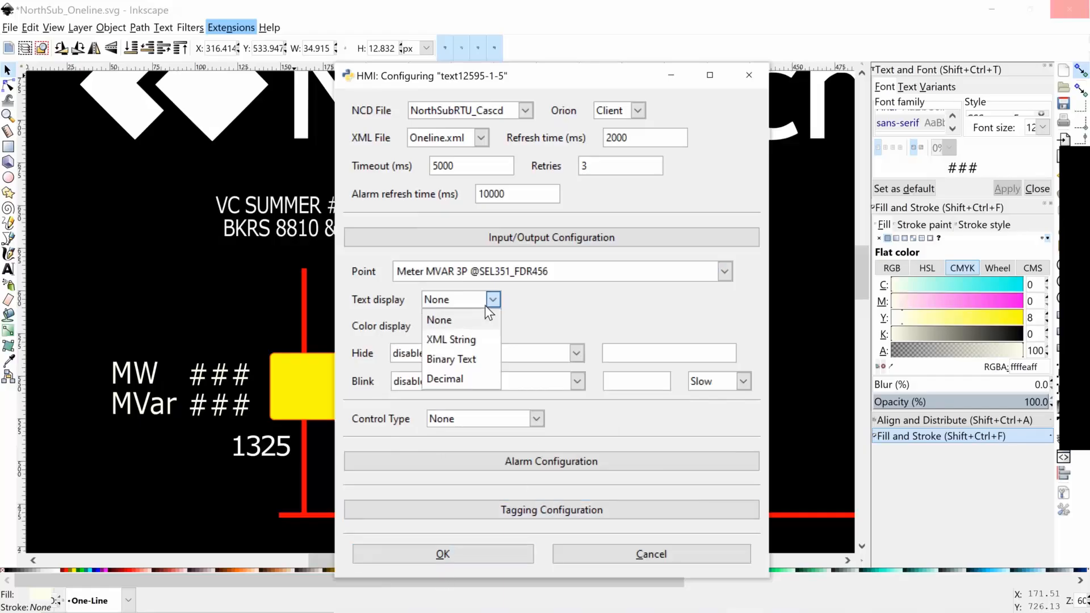
pyautogui.click(454, 375)
pyautogui.click(458, 314)
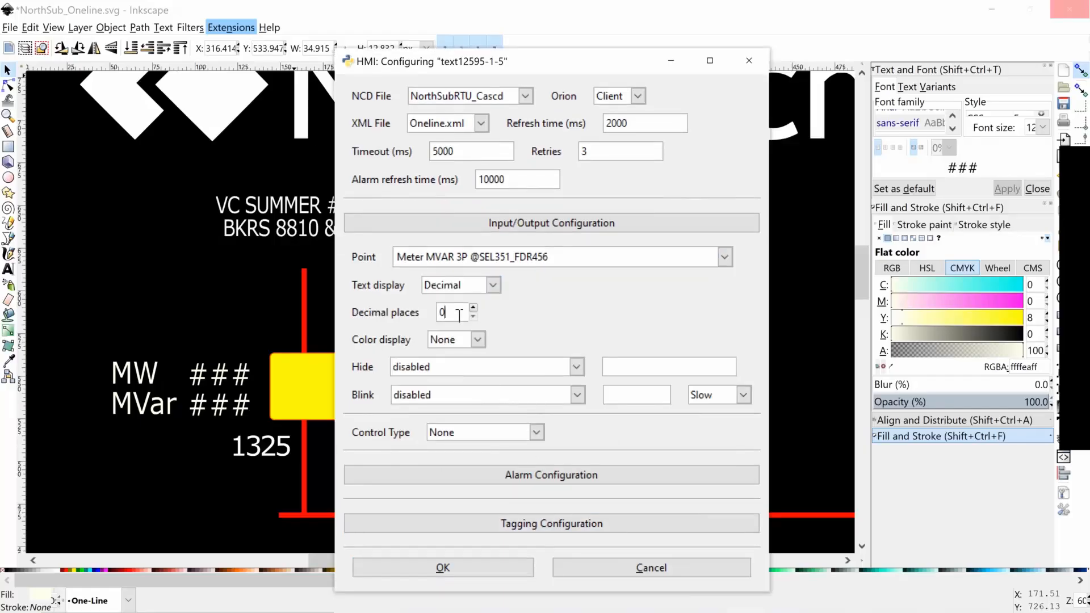
pyautogui.press('BackSpace')
pyautogui.write('1')
pyautogui.click(489, 562)
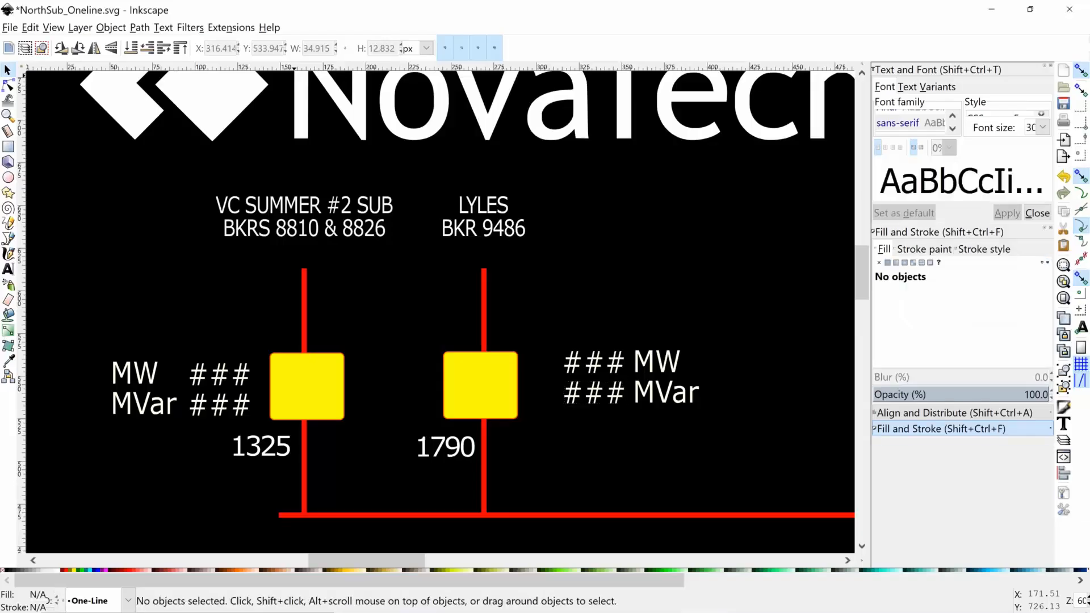
pyautogui.click(219, 378)
pyautogui.click(250, 28)
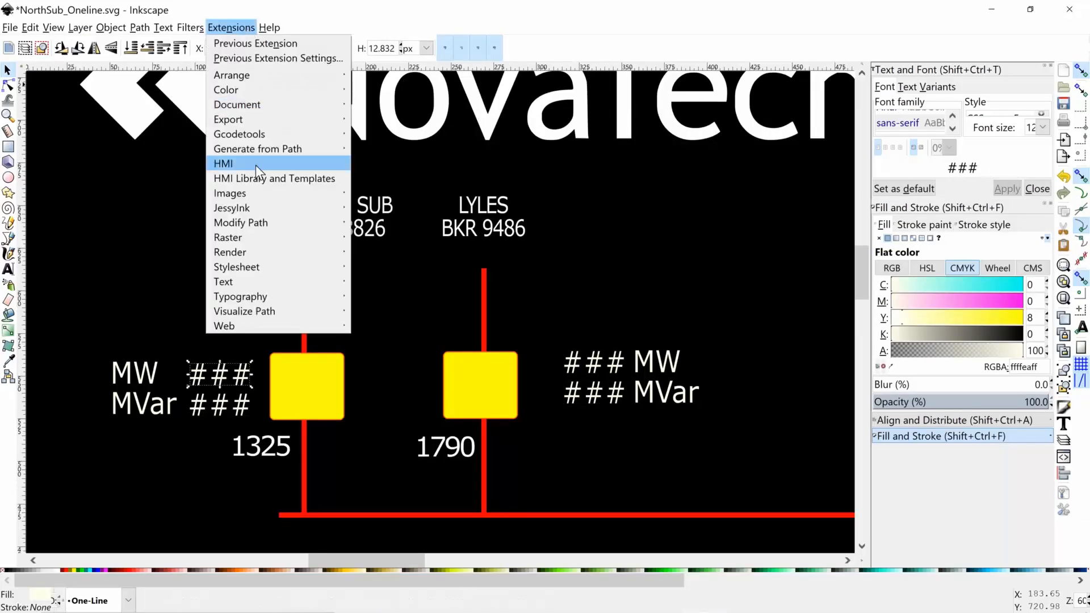
pyautogui.click(224, 164)
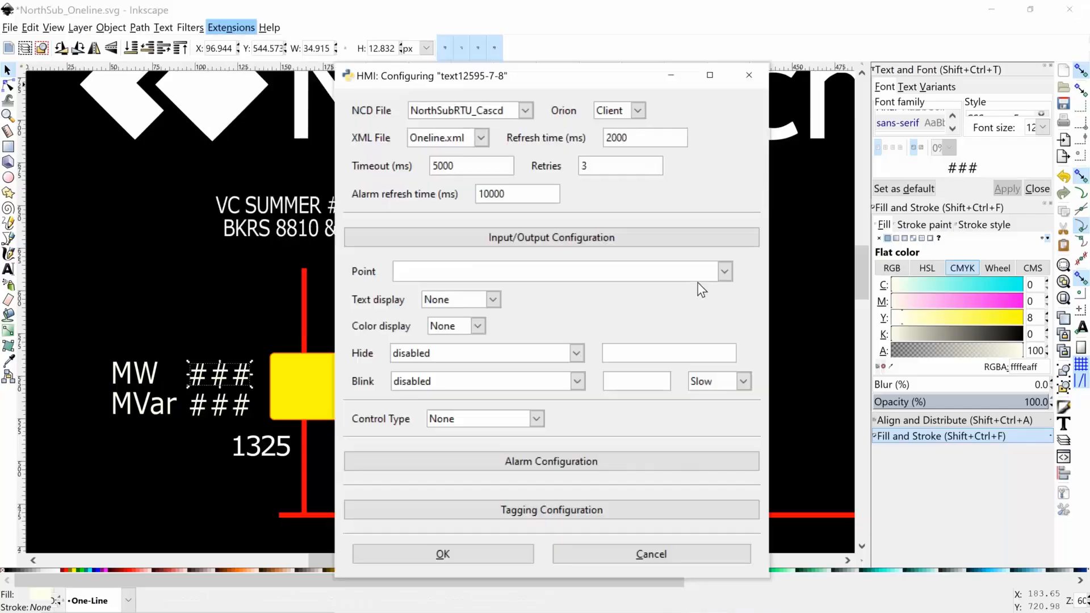
pyautogui.click(725, 271)
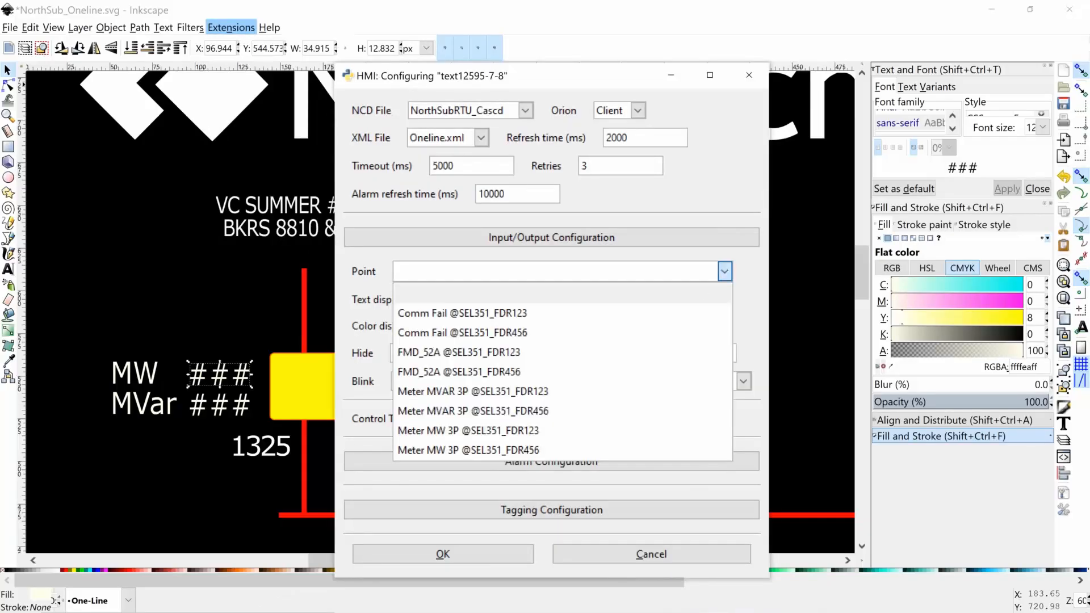
pyautogui.click(532, 431)
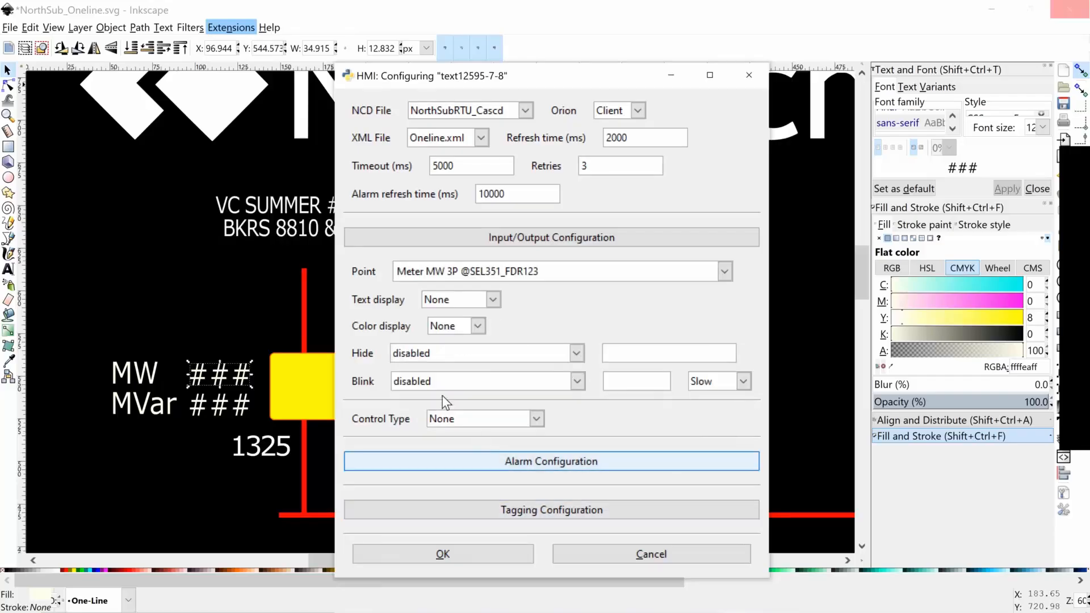
# Set breaker 1325's MW value to a Decimal text display with 1 decimal place and apply the HMI configuration
pyautogui.click(493, 300)
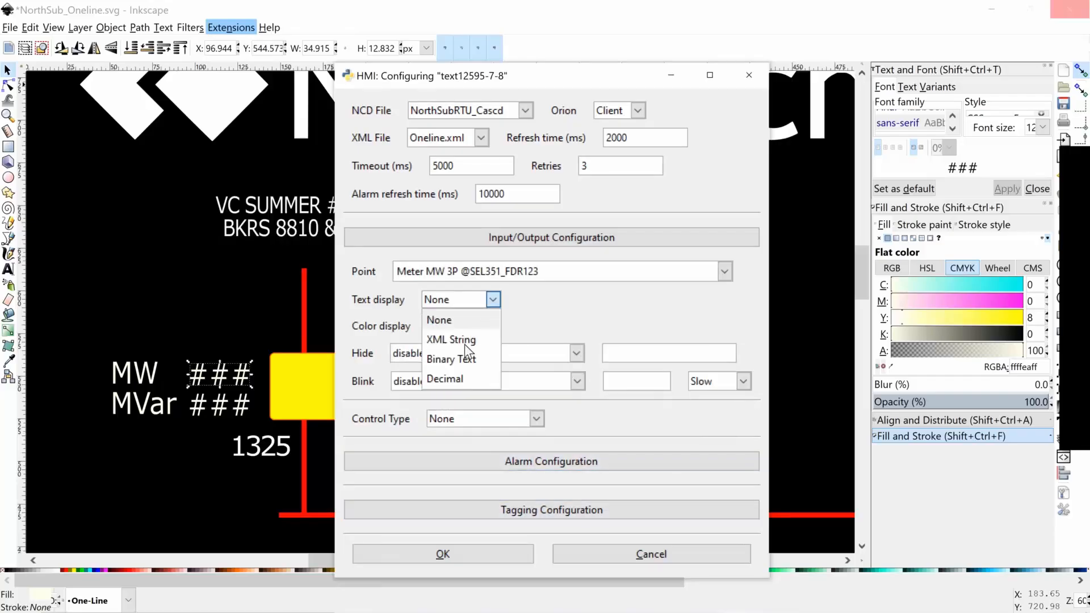
pyautogui.click(460, 378)
pyautogui.click(459, 312)
pyautogui.write('1')
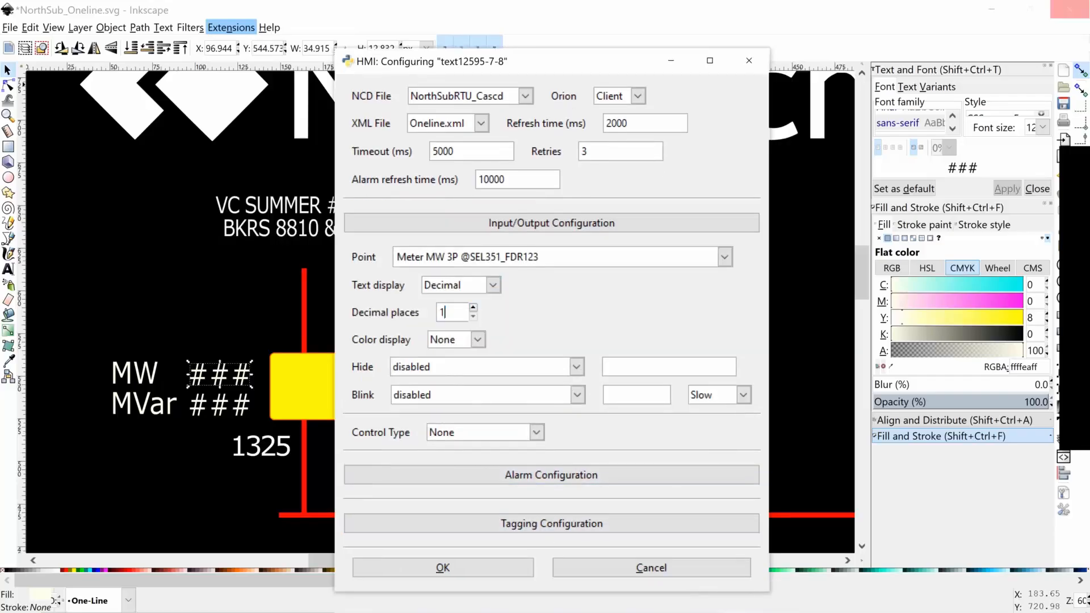
pyautogui.click(481, 570)
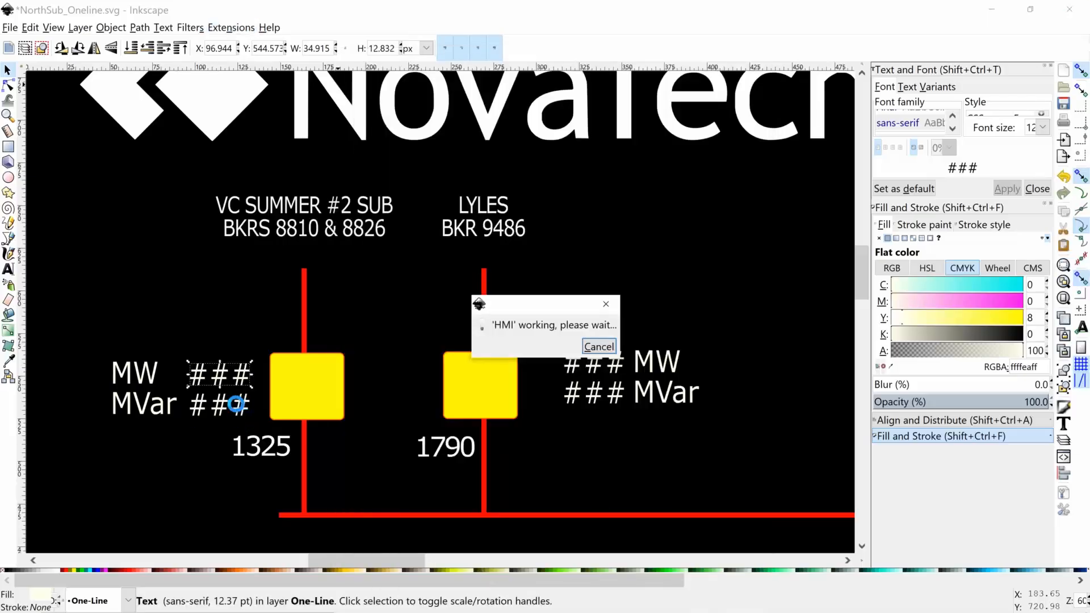
pyautogui.click(236, 403)
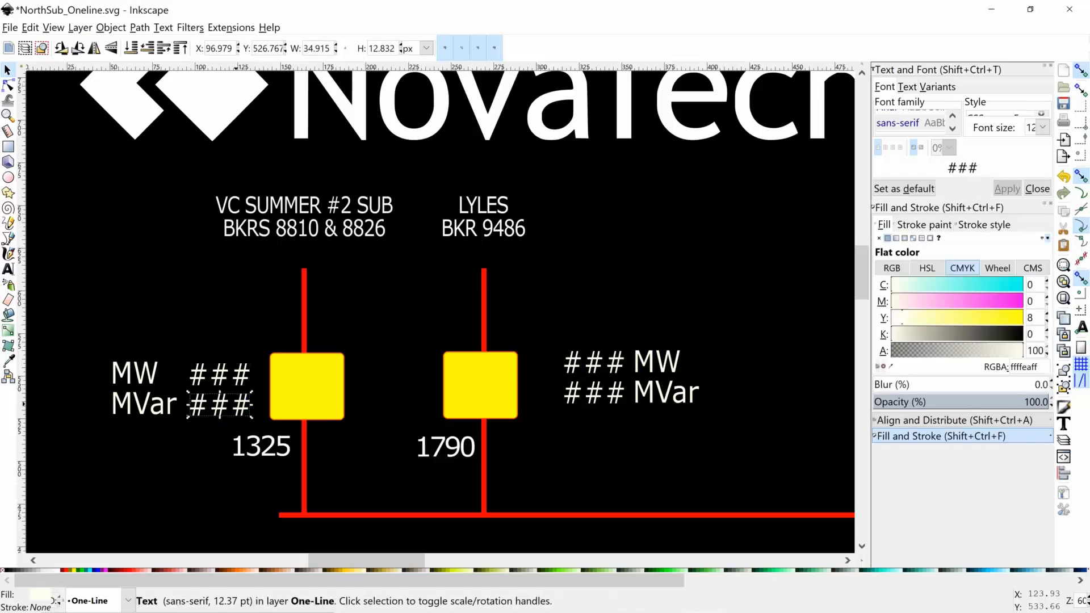
pyautogui.click(233, 29)
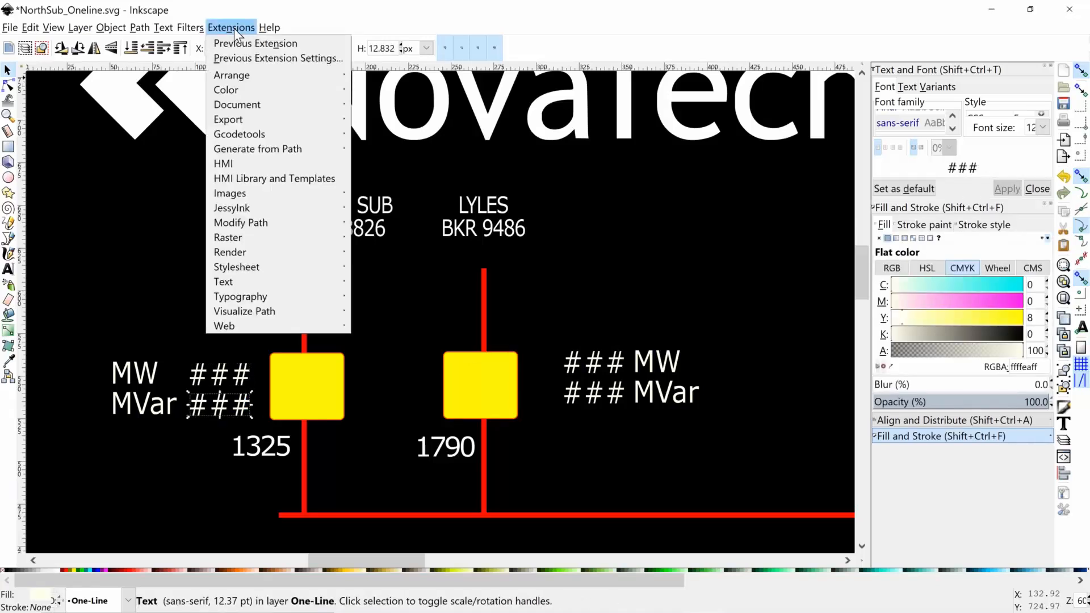
pyautogui.click(257, 167)
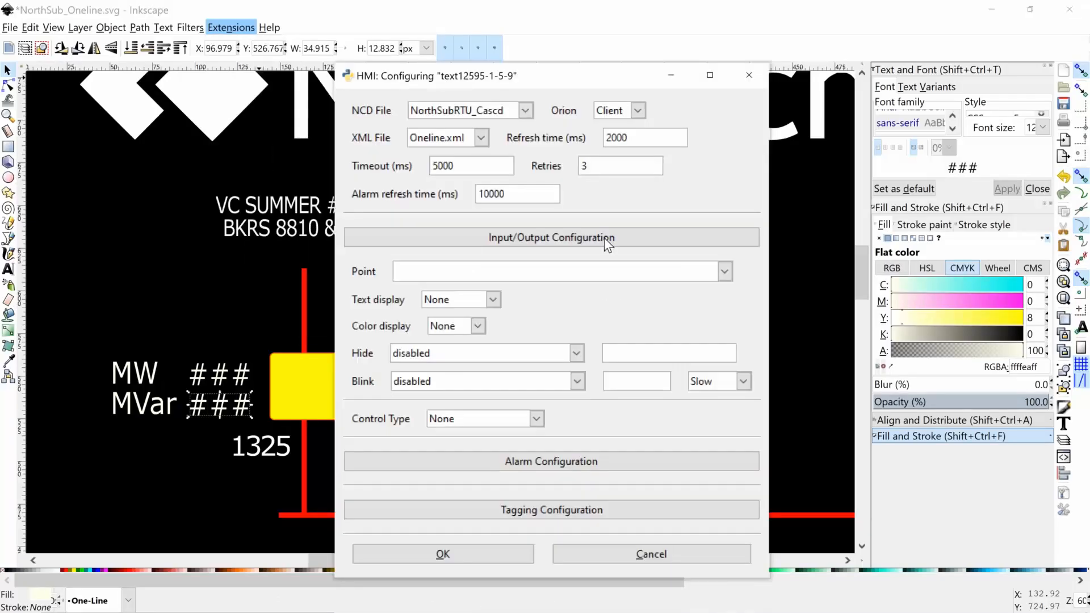
pyautogui.click(723, 271)
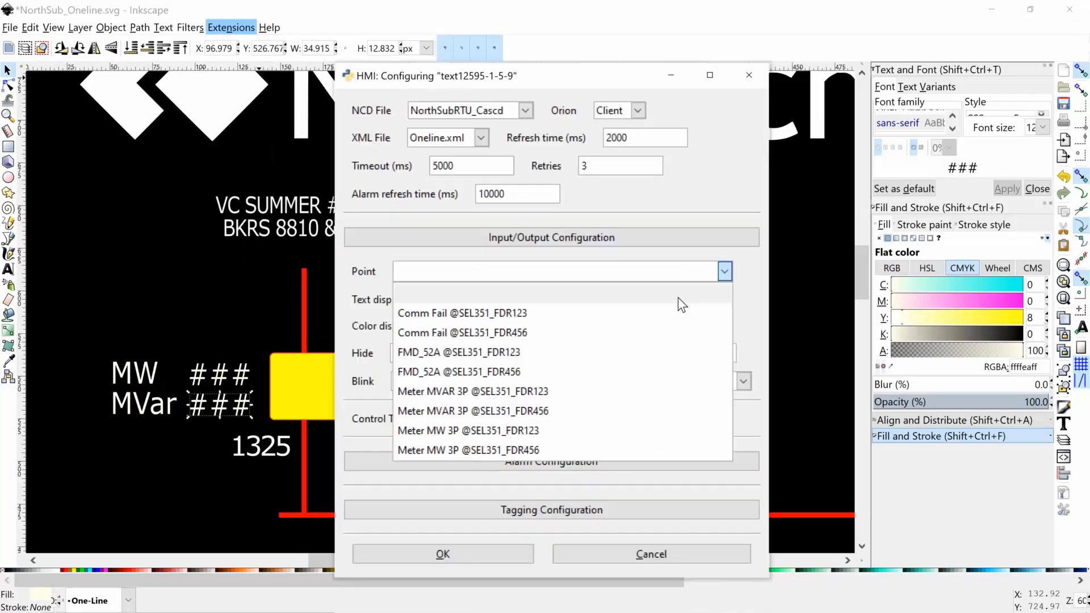
pyautogui.click(545, 392)
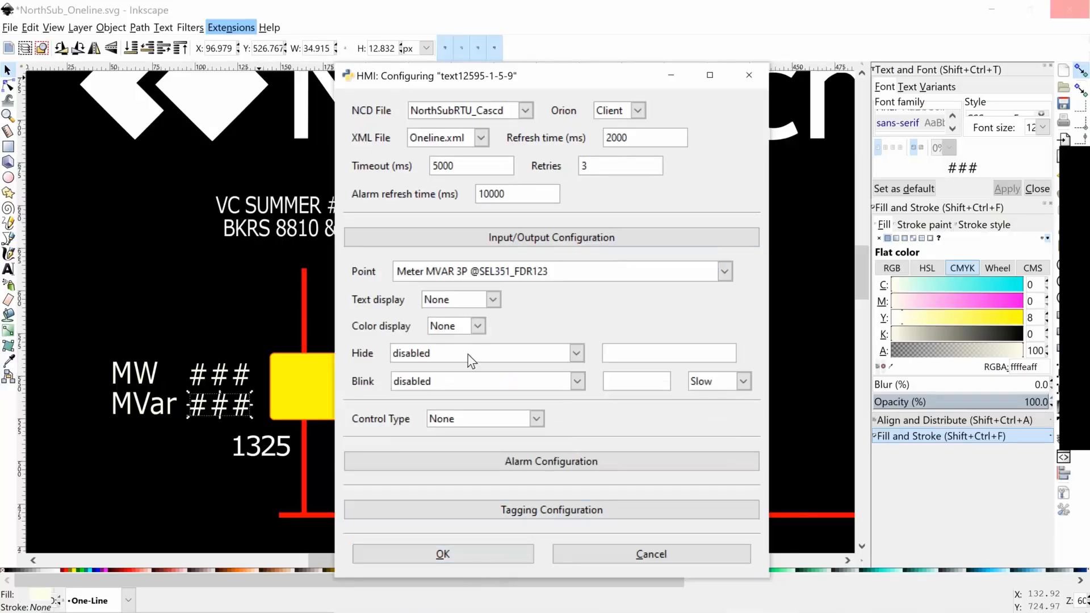
# Set breaker 1325's MVar value to a Decimal text display with 1 decimal place and apply the HMI configuration
pyautogui.click(486, 301)
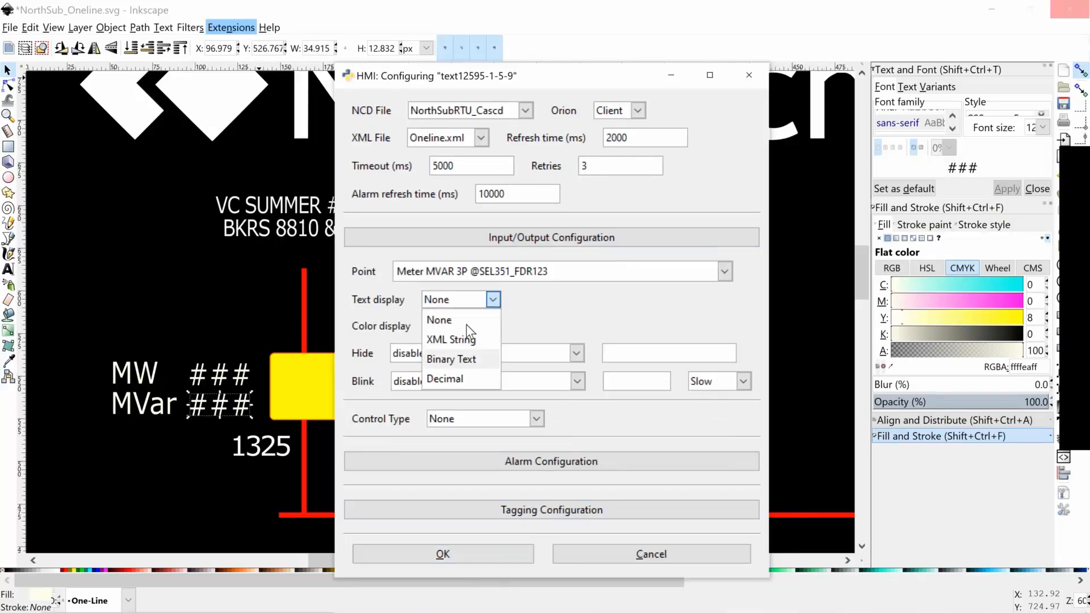
pyautogui.click(446, 380)
pyautogui.click(454, 312)
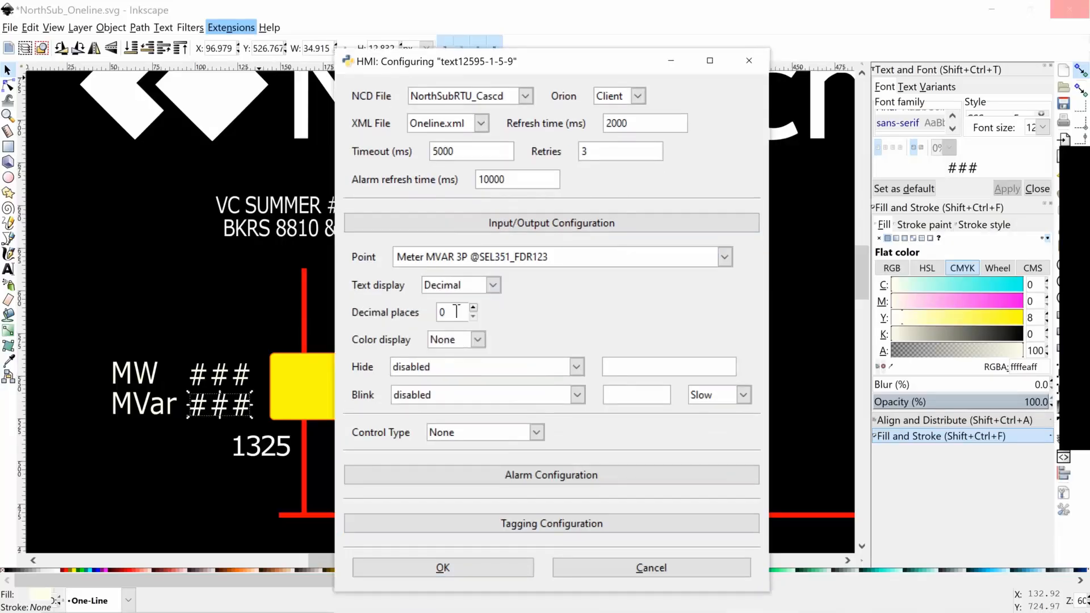
pyautogui.write('1')
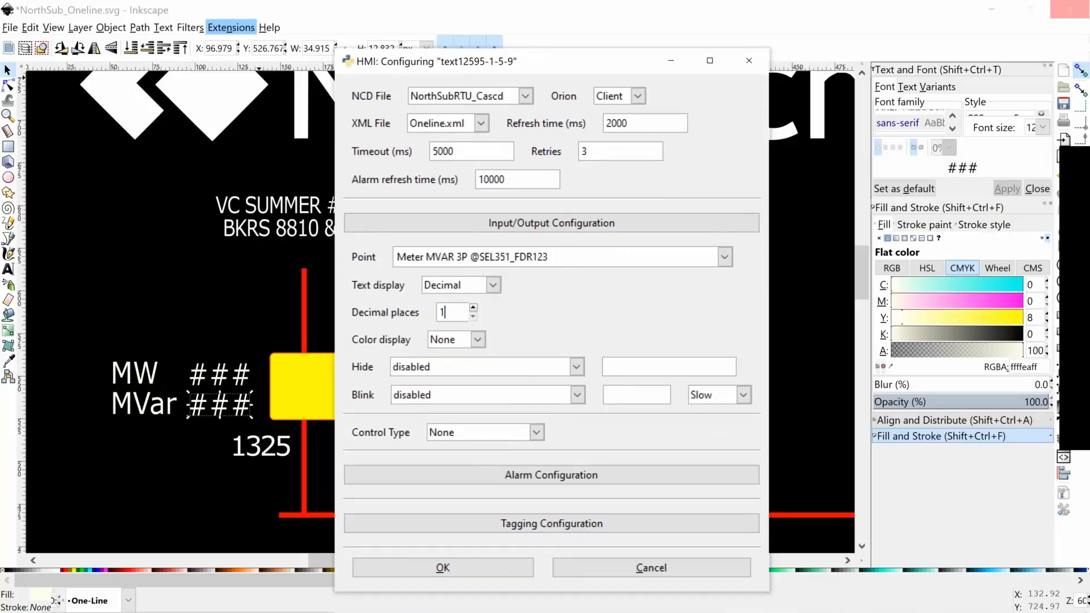
pyautogui.click(443, 568)
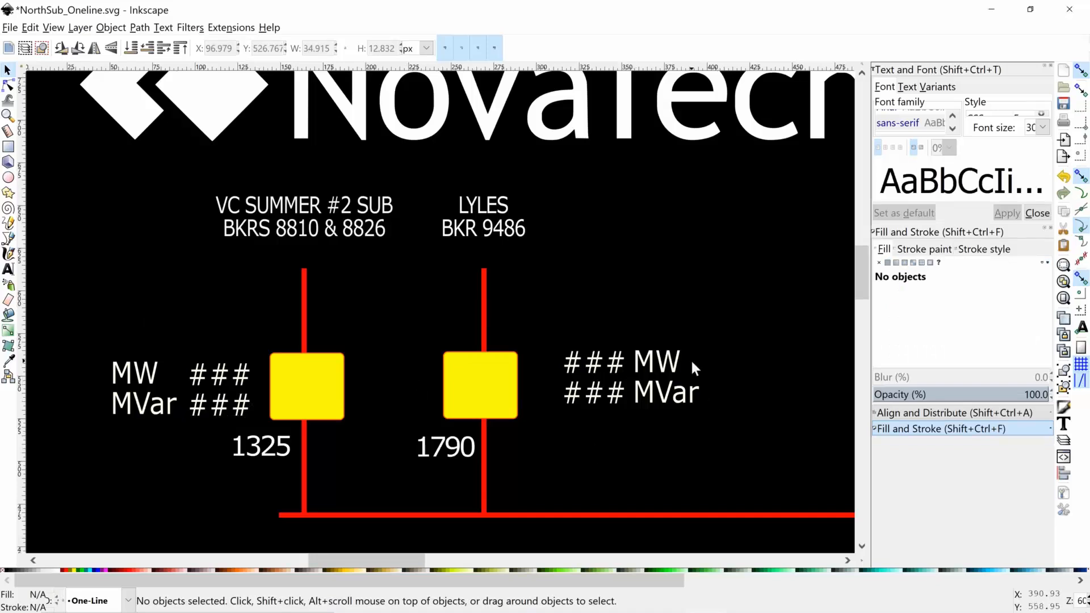
# Fit the whole NorthSub one-line page in view and save the drawing
pyautogui.press('5')
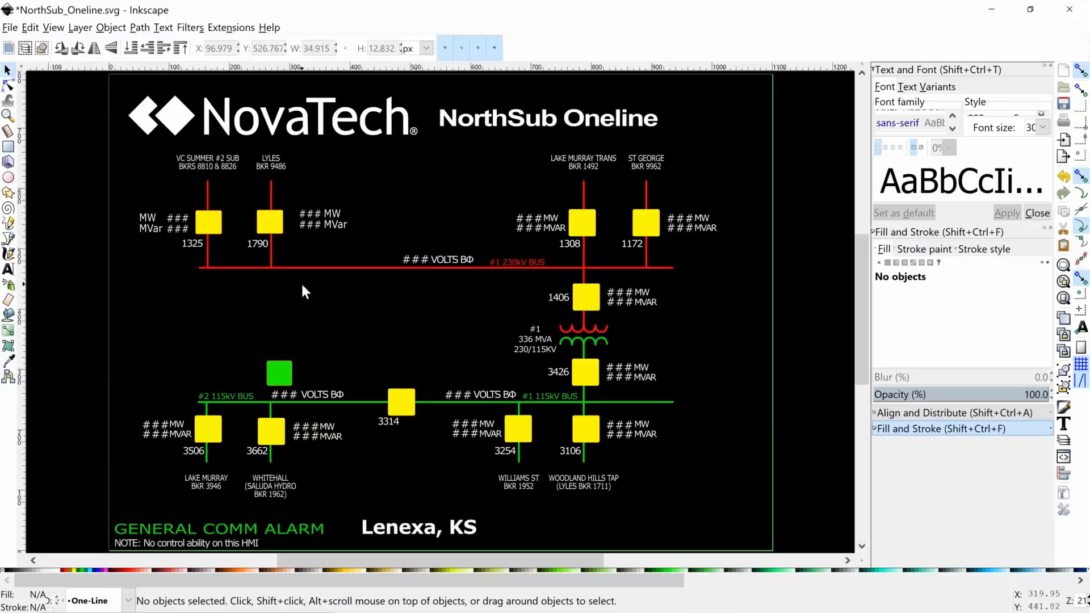
pyautogui.click(13, 27)
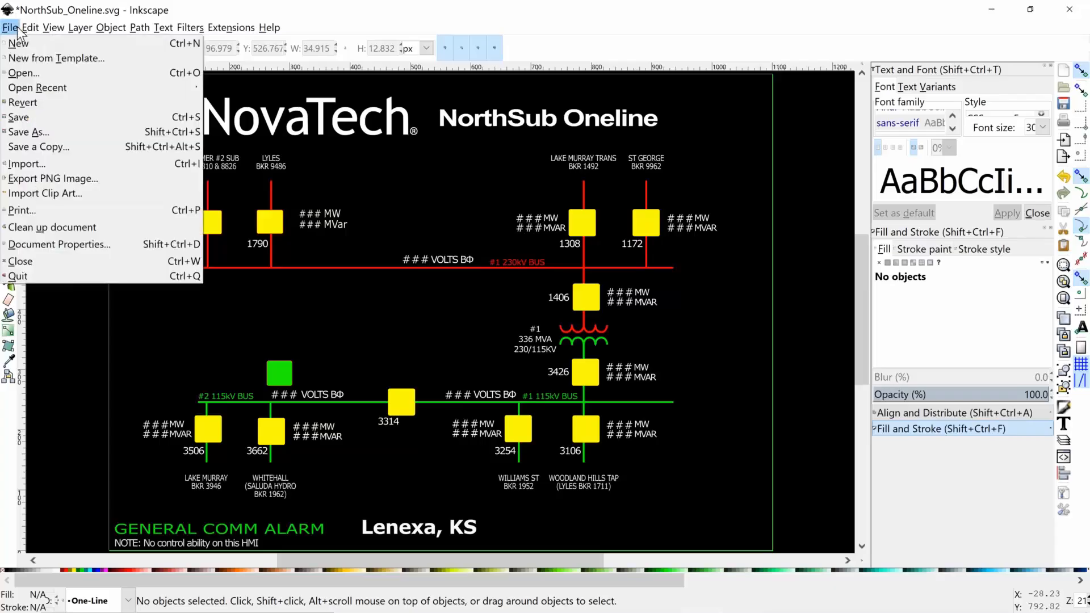
pyautogui.click(35, 122)
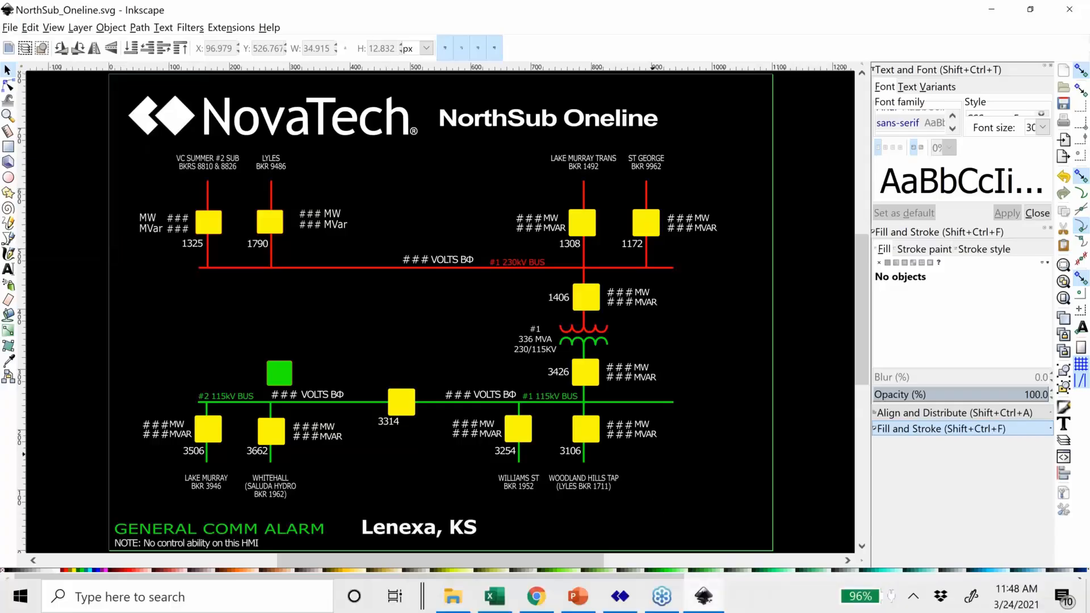
# Switch to the OrionLX+ web interface in Chrome and open its user files page
pyautogui.hotkey('alt', 'Tab')
pyautogui.hotkey('alt', 'Tab')
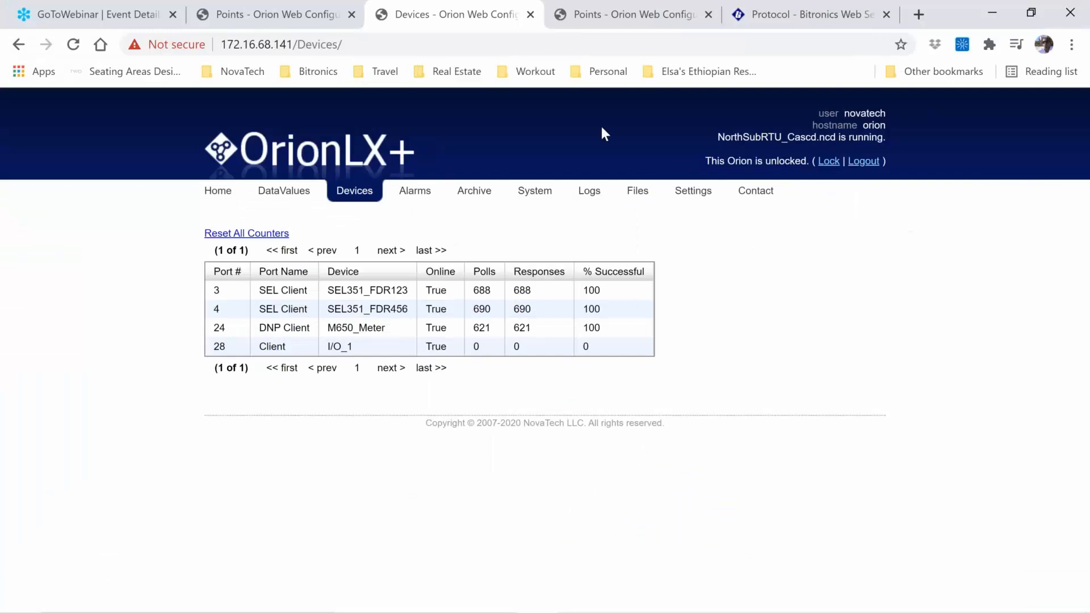
pyautogui.click(647, 193)
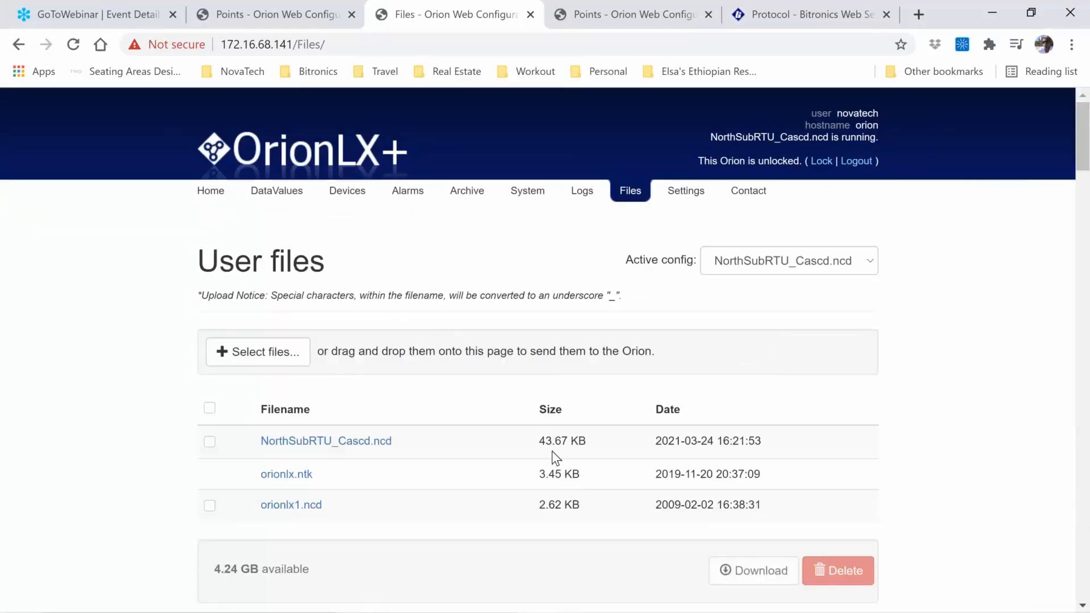
# Upload NorthSub_Oneline.svg and NorthSubRTU_Cascd.ncd from the POWER HOUR folder in File Explorer to the Orion's user files
pyautogui.hotkey('alt', 'Tab')
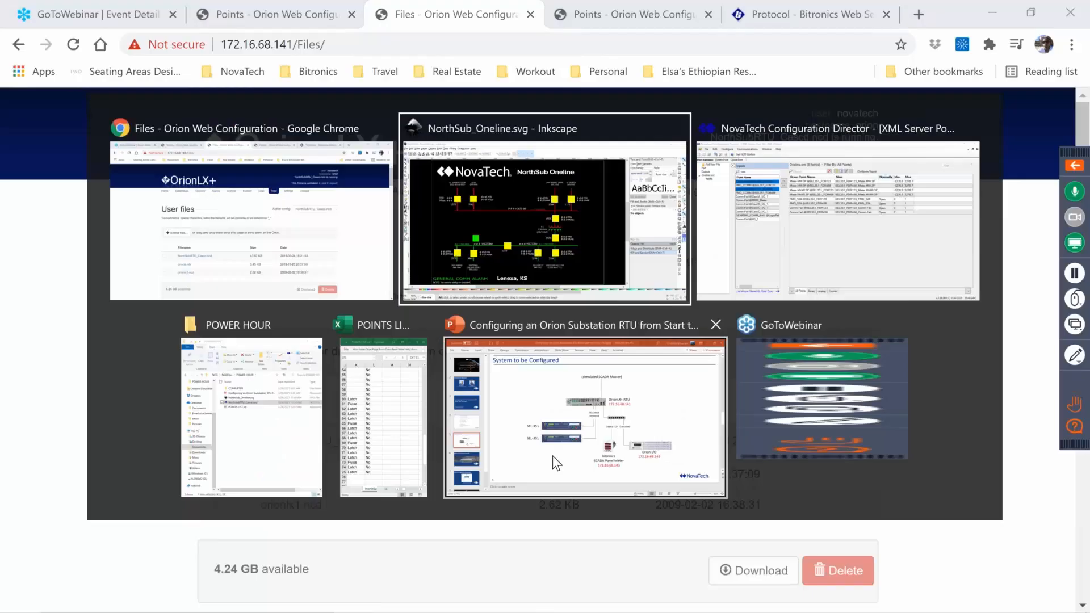
pyautogui.hotkey('alt', 'Tab')
pyautogui.hotkey('alt', 'Tab')
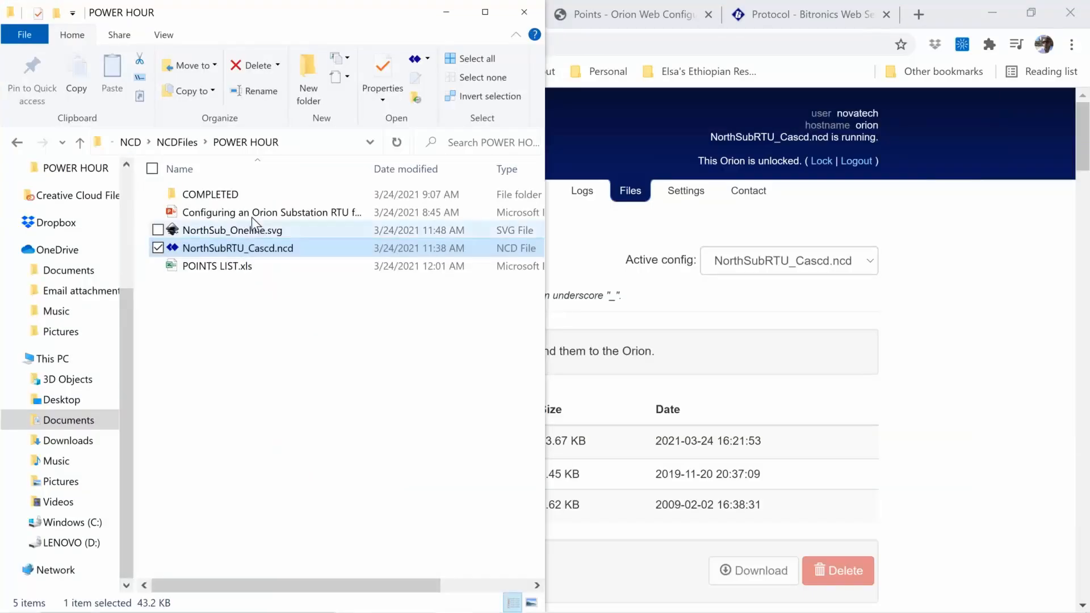
pyautogui.click(253, 230)
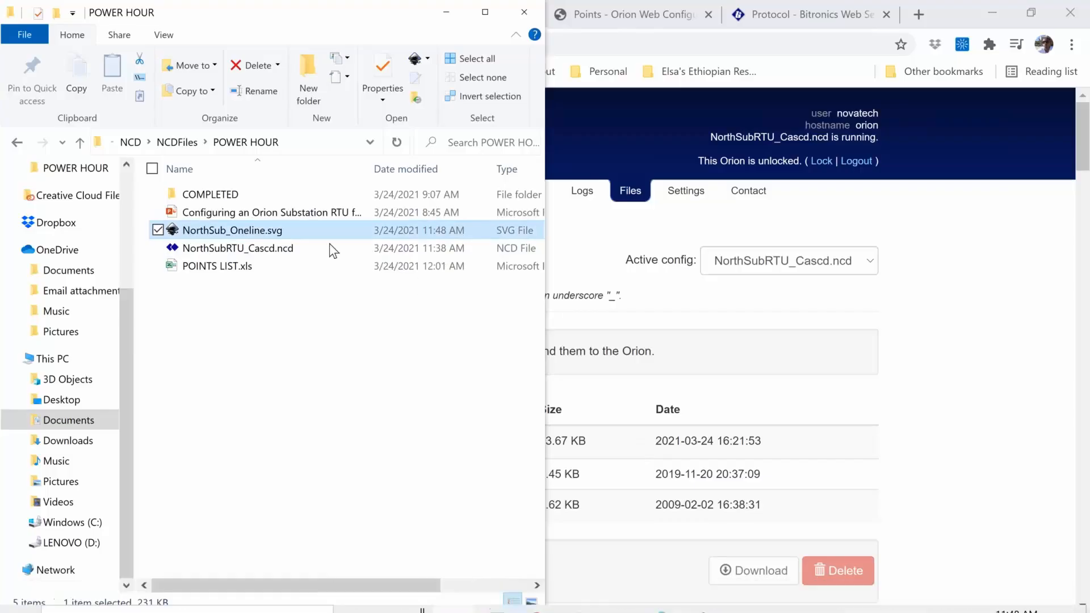
pyautogui.keyDown('ctrl'); pyautogui.click(262, 249); pyautogui.keyUp('ctrl')
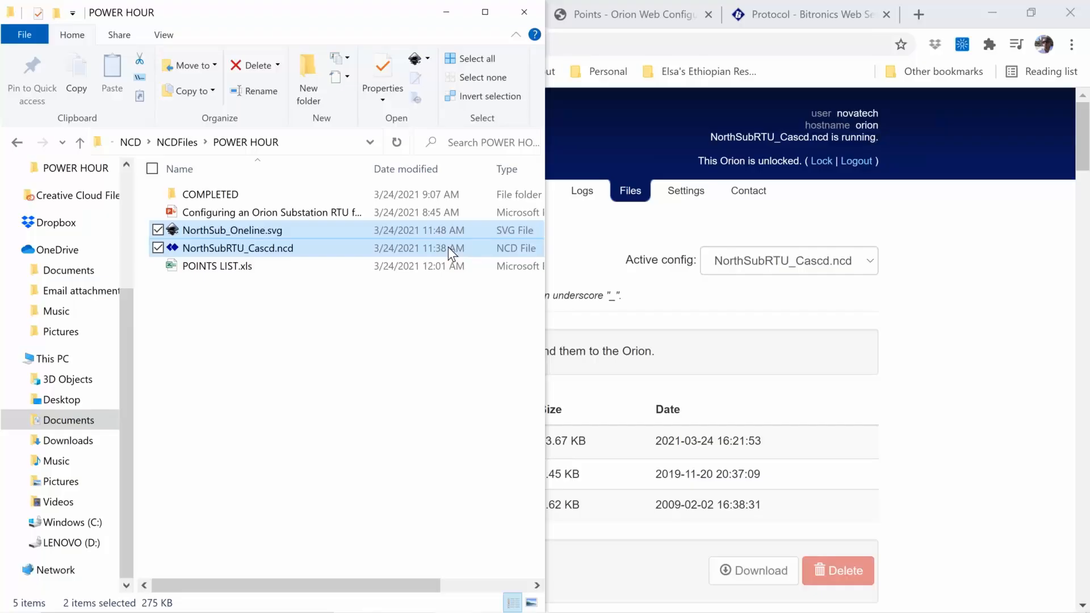
pyautogui.click(873, 405)
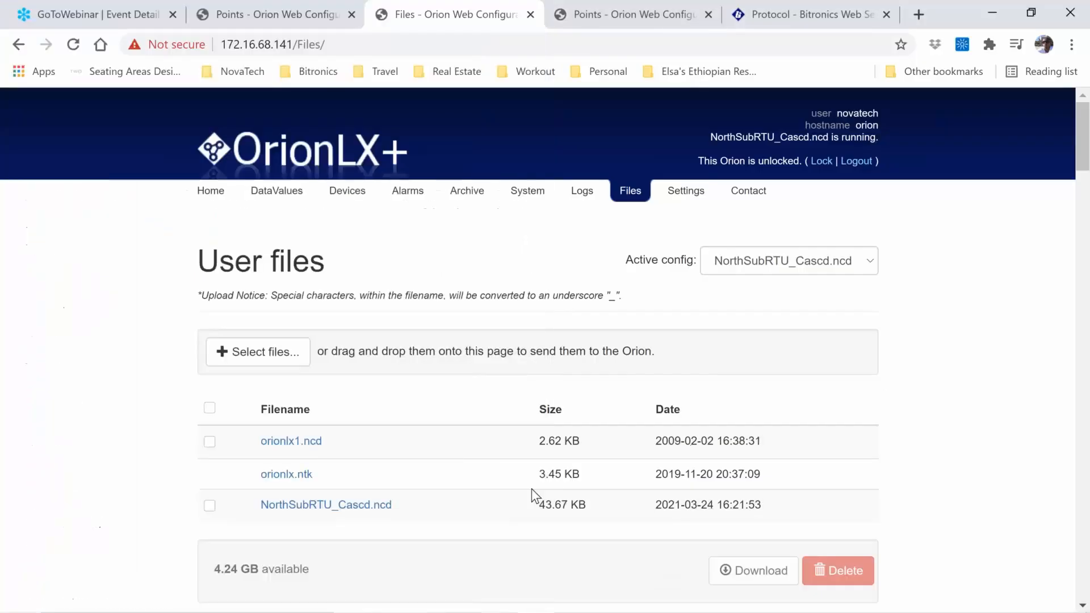
pyautogui.hotkey('alt', 'Tab')
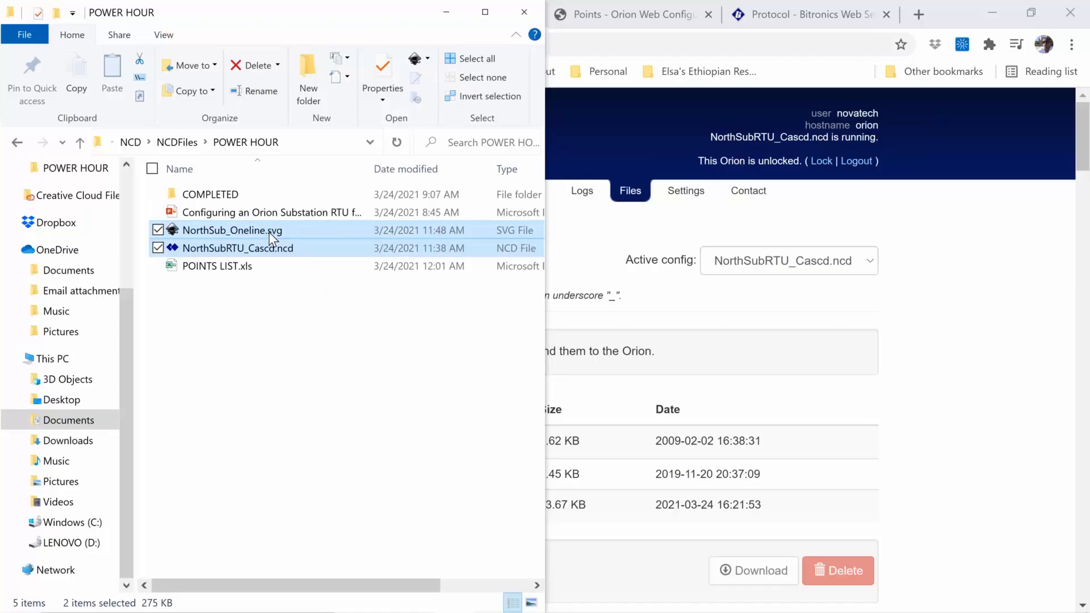
pyautogui.moveTo(269, 233); pyautogui.dragTo(708, 367)
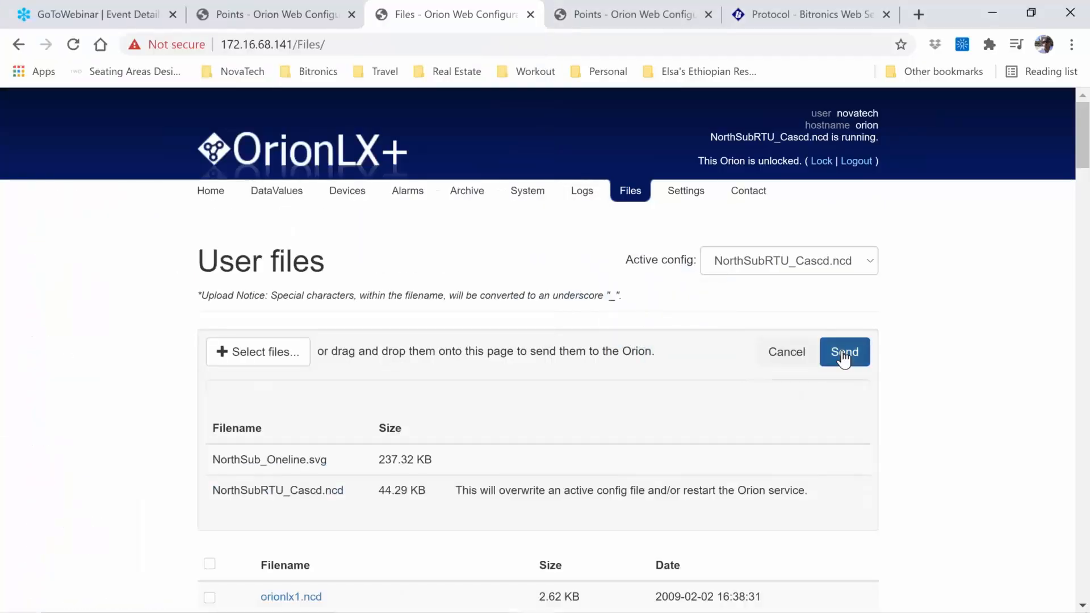
pyautogui.click(845, 354)
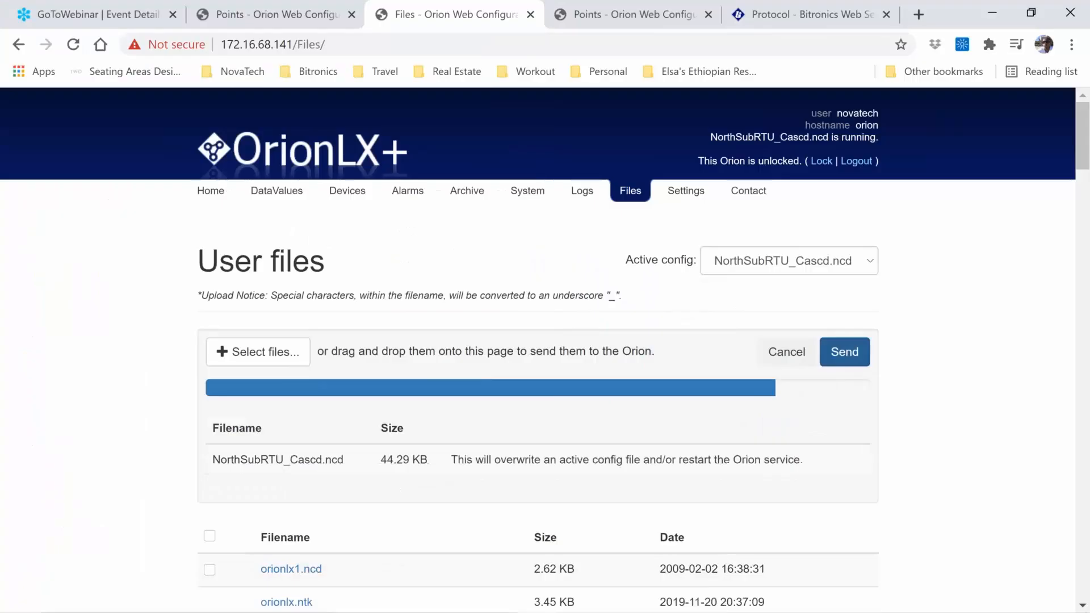
pyautogui.moveTo(756, 137); pyautogui.dragTo(841, 157)
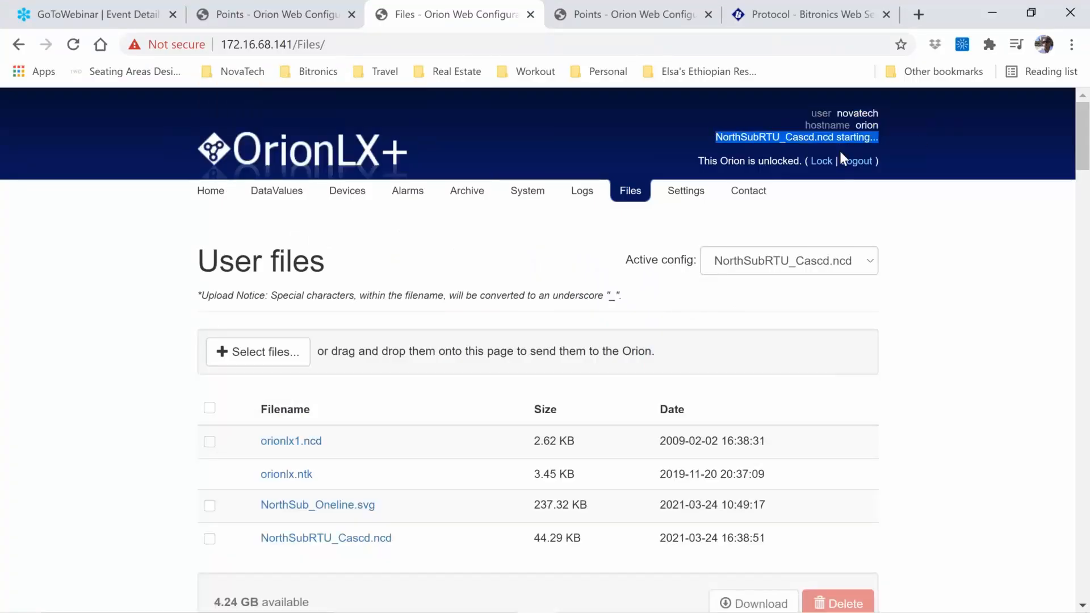
pyautogui.click(953, 328)
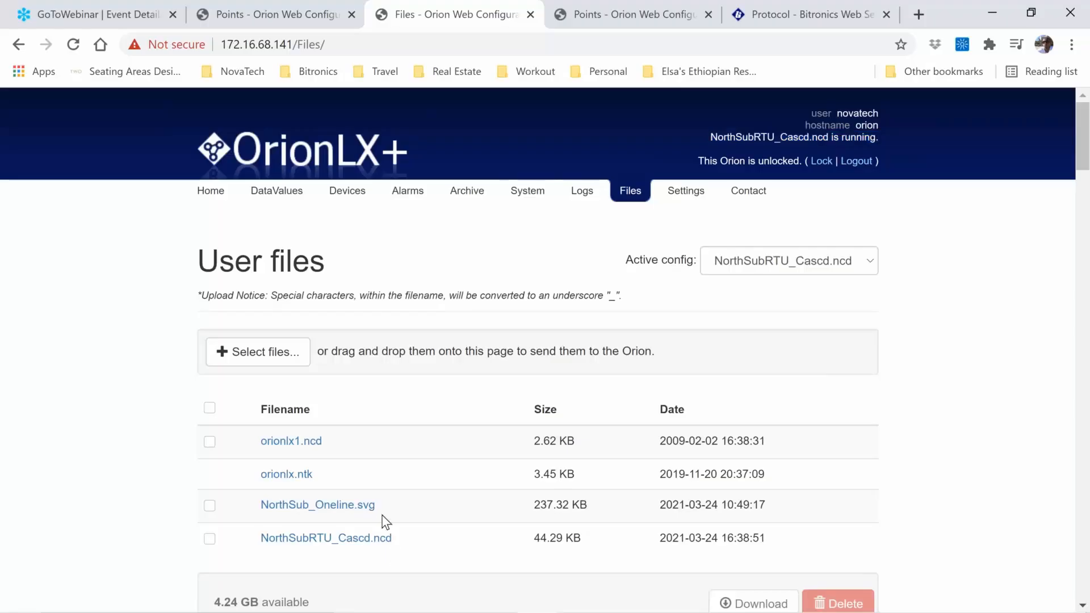
pyautogui.moveTo(382, 517); pyautogui.dragTo(325, 510)
pyautogui.click(335, 332)
# In the Orion's WebUI settings, enable NorthSub_Oneline.svg as a homepage link and save the settings
pyautogui.click(692, 192)
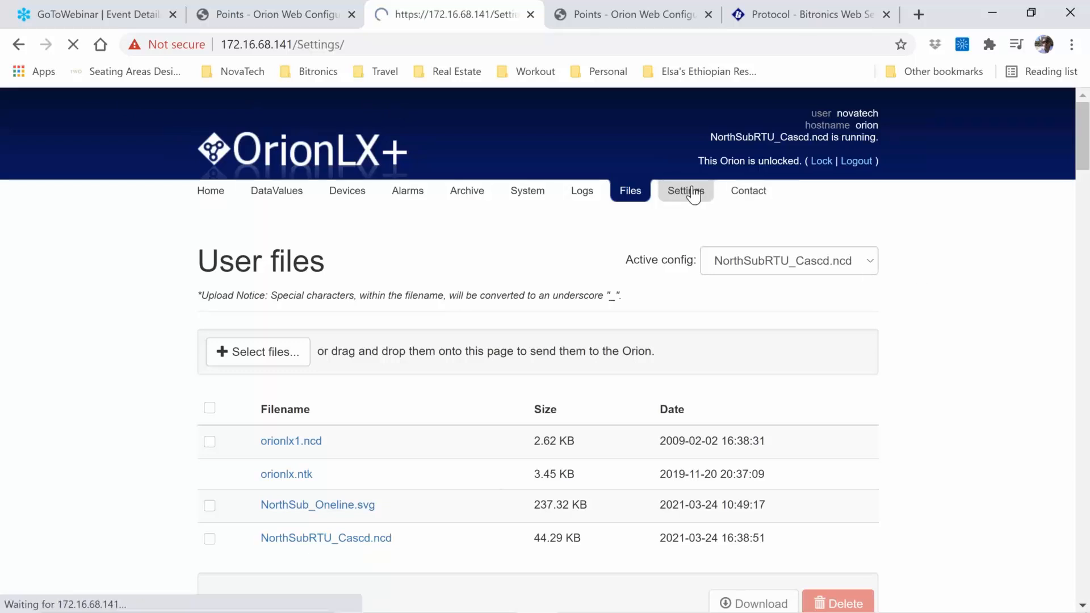
pyautogui.scroll(-3, 559, 366)
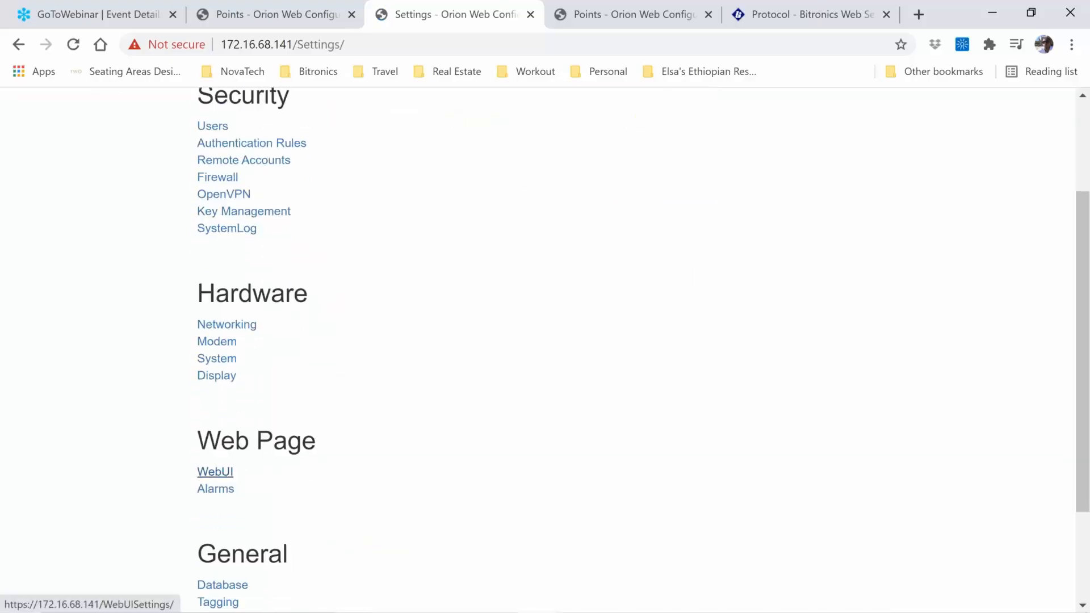
pyautogui.click(215, 472)
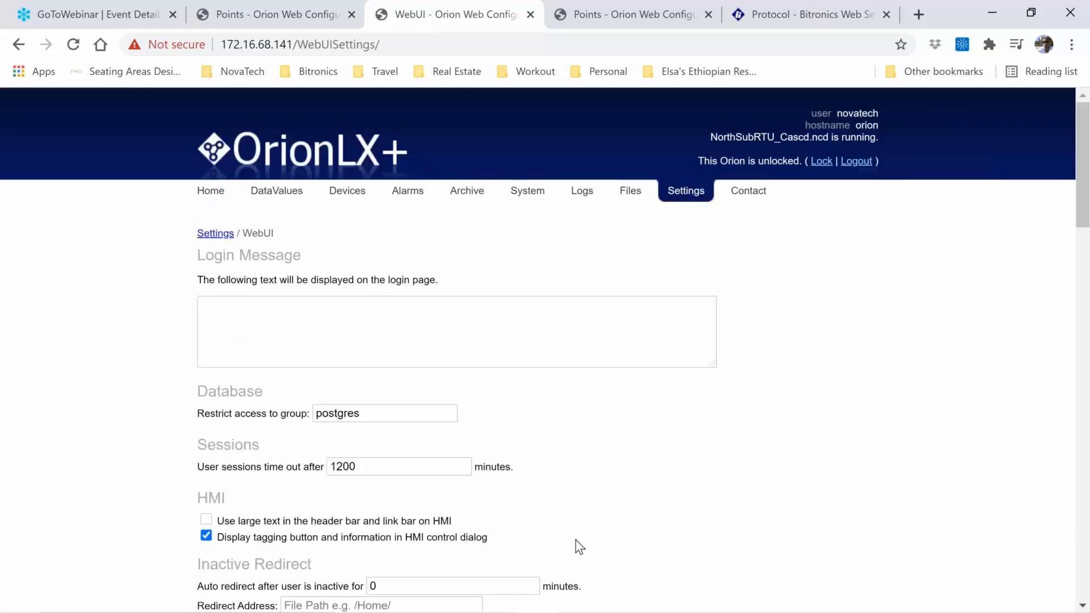
pyautogui.scroll(-4, 576, 540)
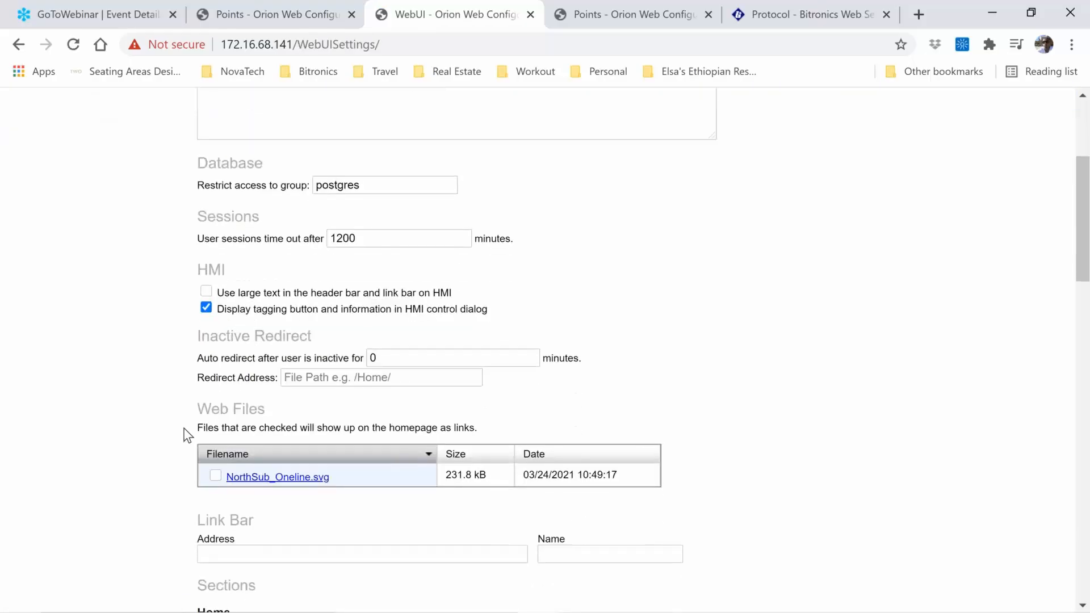
pyautogui.click(215, 477)
pyautogui.scroll(-14, 376, 487)
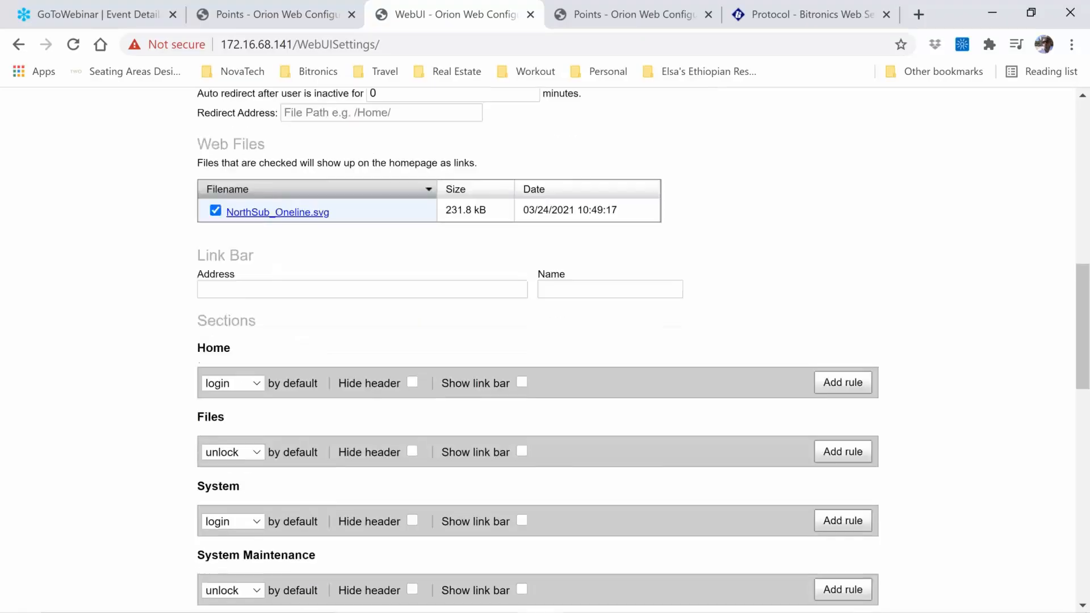
pyautogui.scroll(-10, 387, 409)
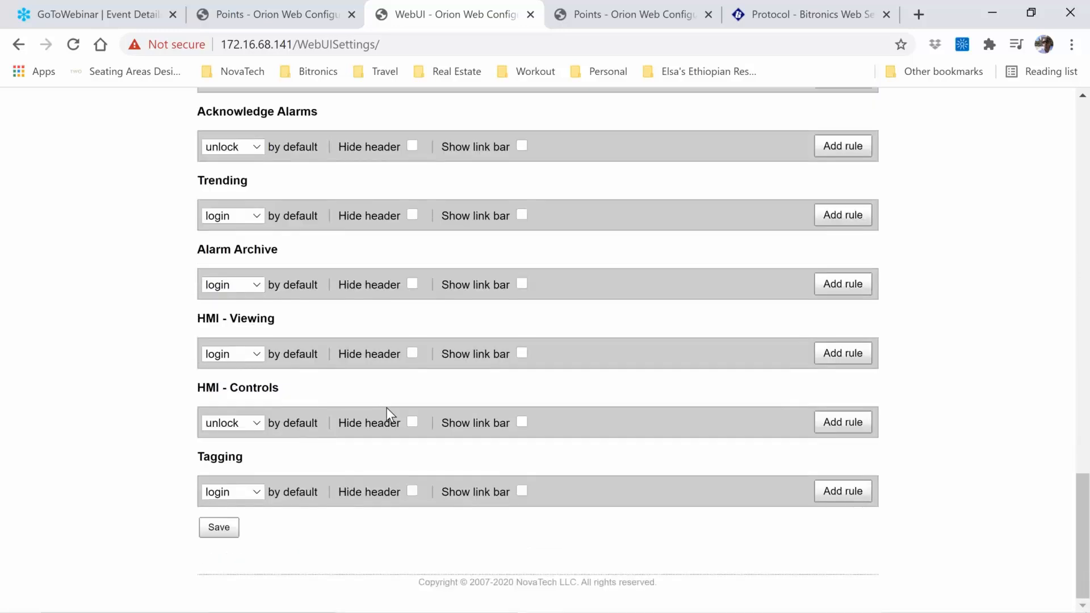
pyautogui.click(217, 529)
pyautogui.scroll(-5, 216, 409)
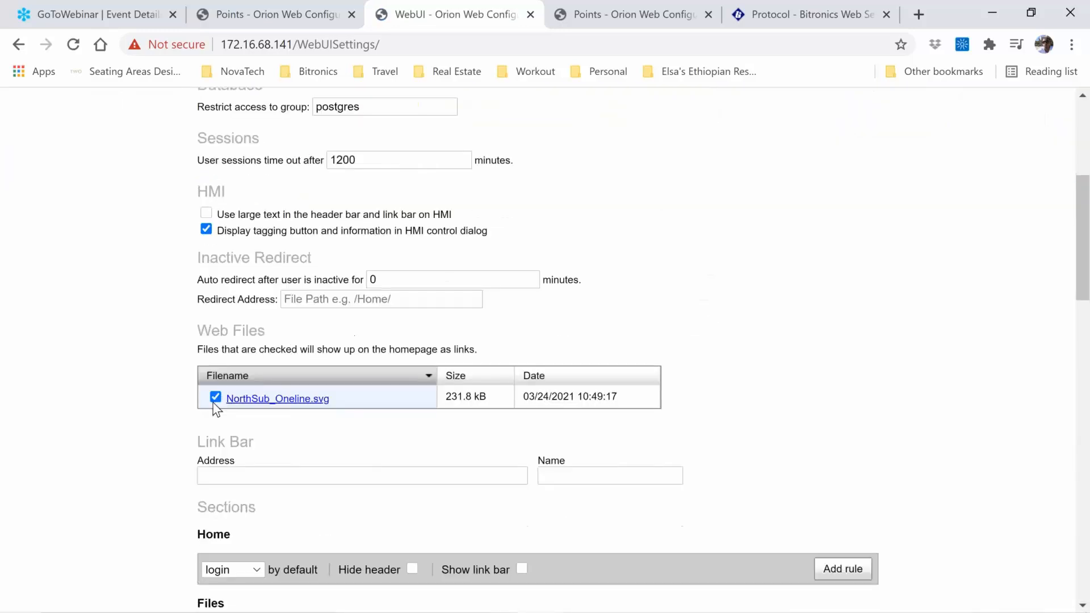
pyautogui.scroll(5, 220, 415)
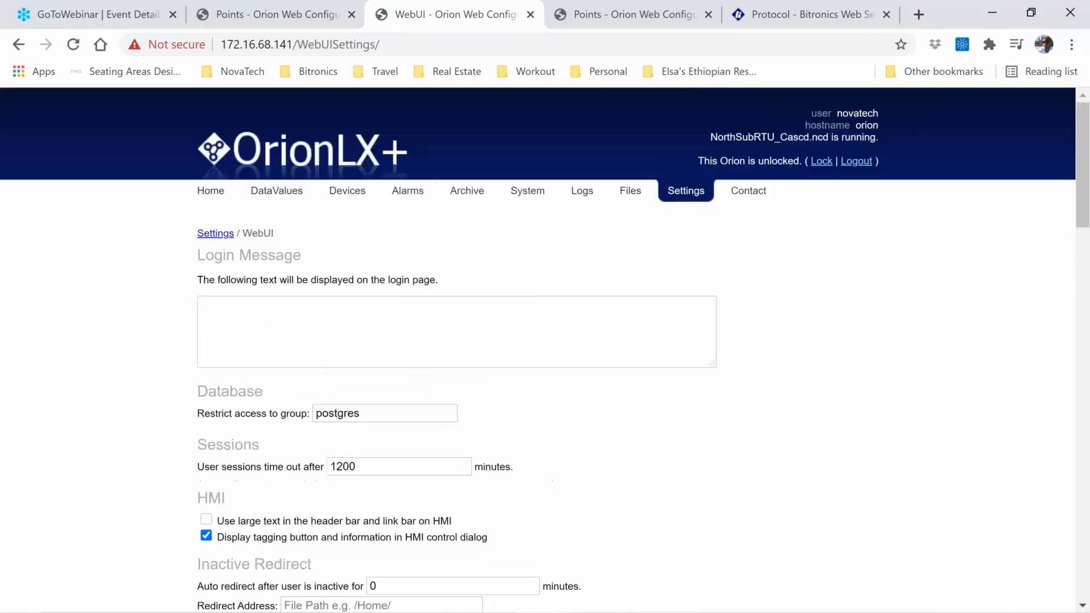
# Open the NorthSub_Oneline.svg user link from the Orion's home page to view the live one-line
pyautogui.click(224, 198)
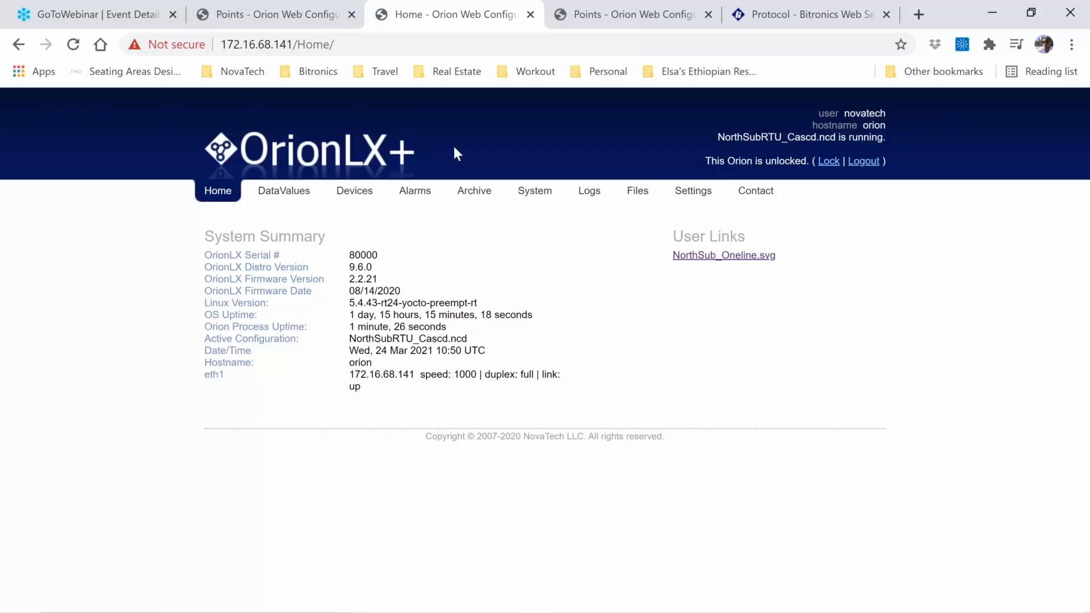
pyautogui.click(740, 257)
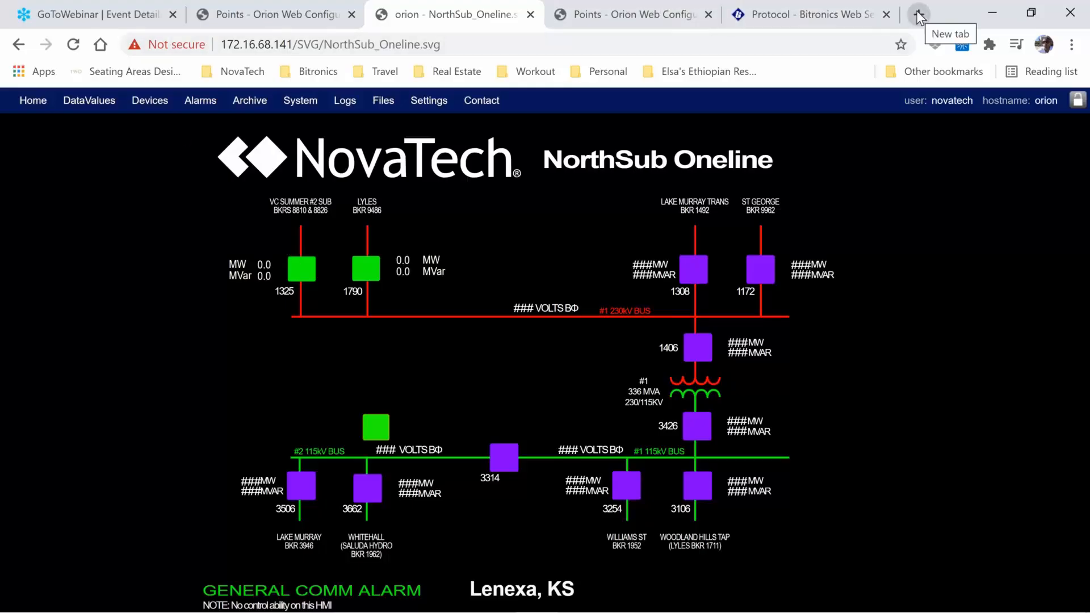
pyautogui.click(293, 44)
pyautogui.moveTo(213, 45); pyautogui.dragTo(142, 44)
pyautogui.hotkey('ctrl', 'c')
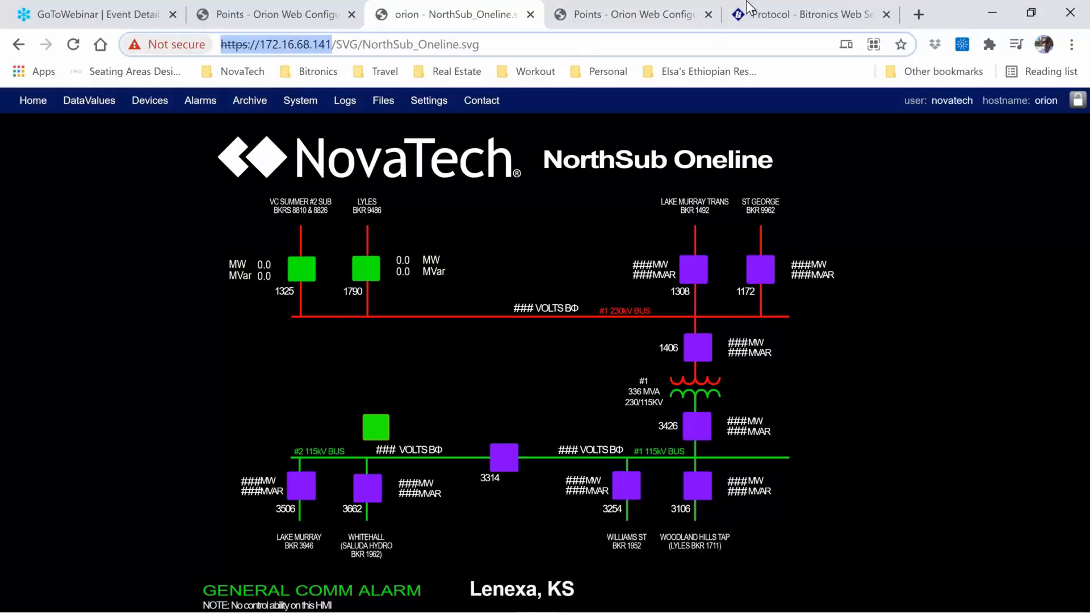
pyautogui.click(919, 14)
pyautogui.hotkey('ctrl', 'v')
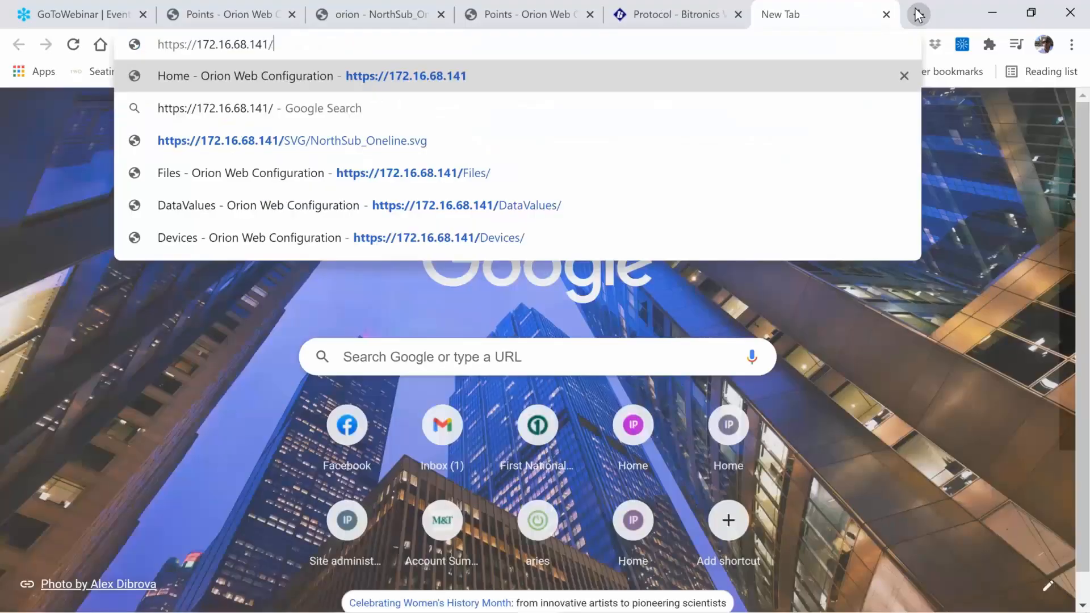
pyautogui.press('Return')
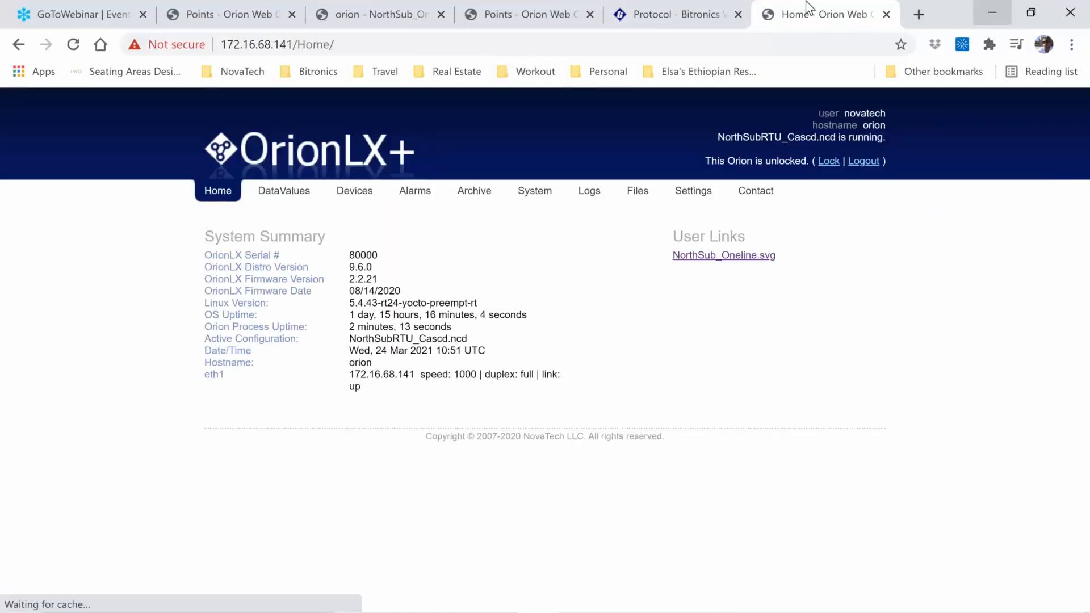
pyautogui.moveTo(747, 13); pyautogui.dragTo(376, 2)
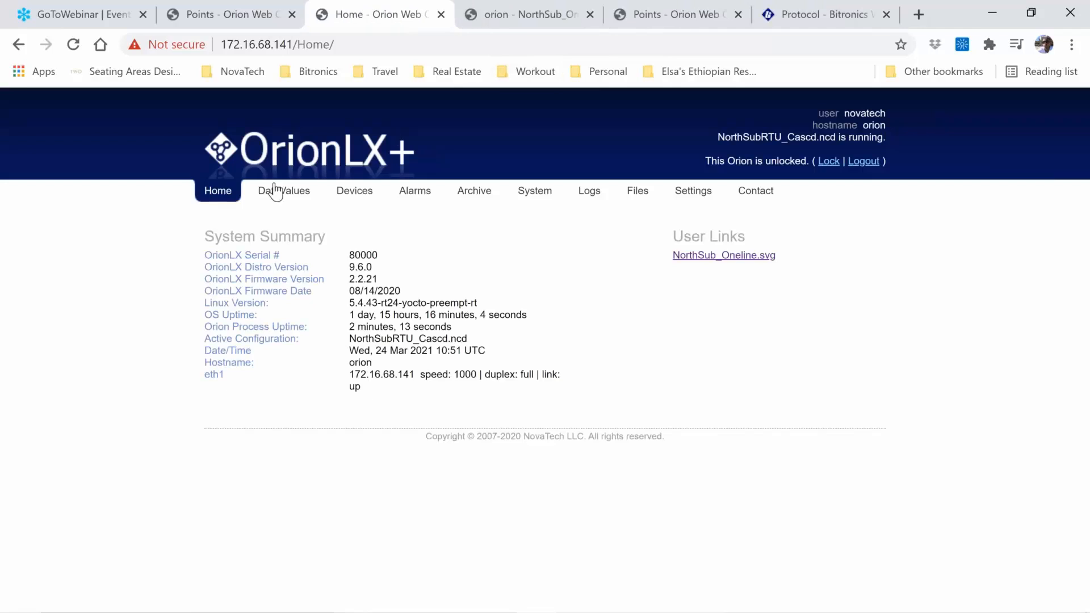
# Open the data value inputs of the SEL Client on port 3 and compare them with the live one-line
pyautogui.click(275, 192)
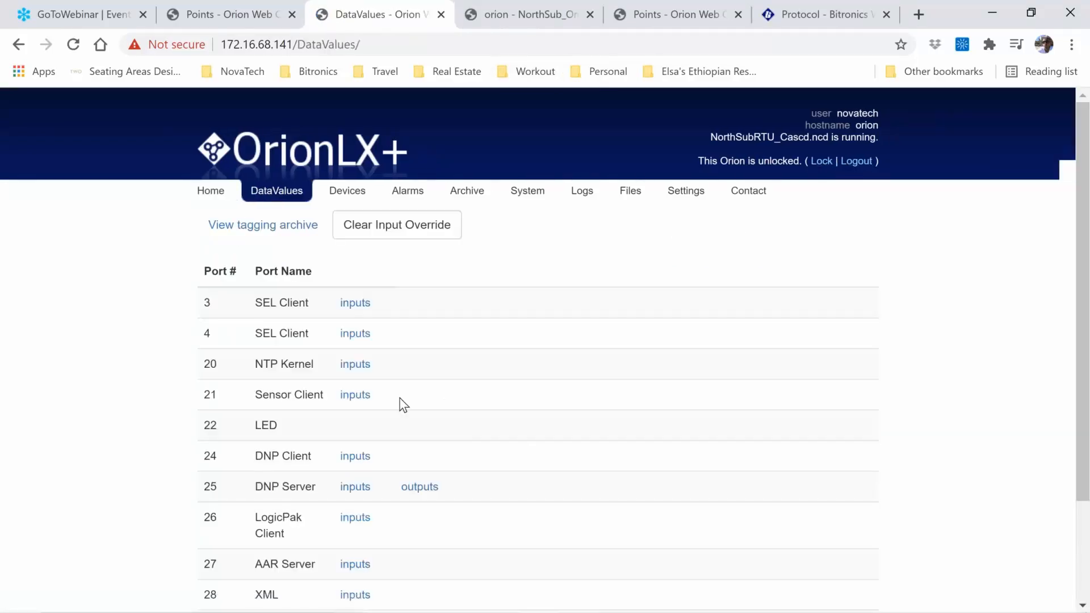
pyautogui.scroll(-2, 399, 399)
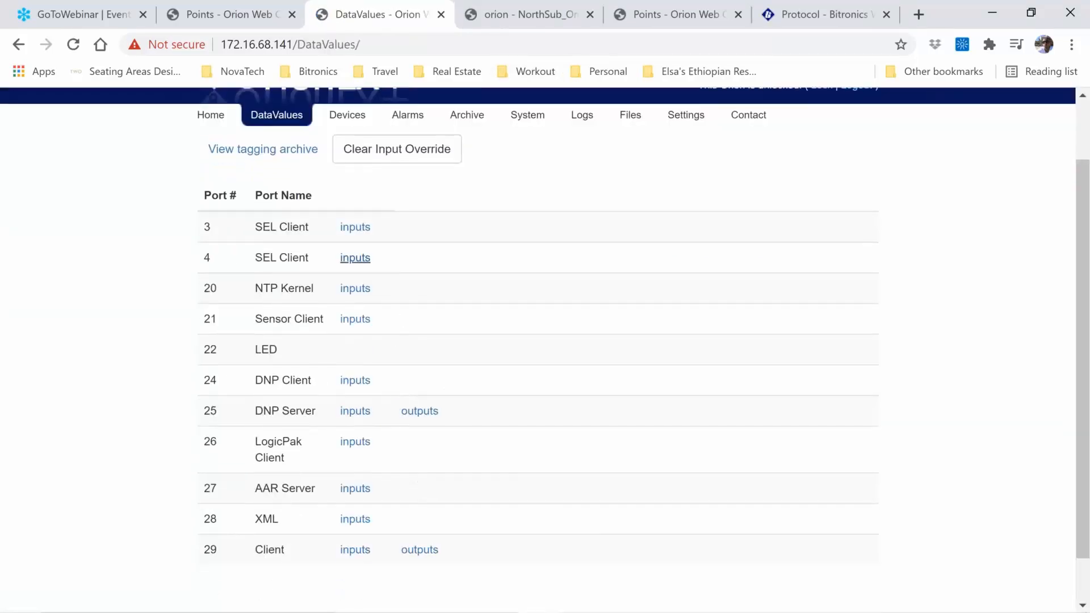
pyautogui.click(352, 228)
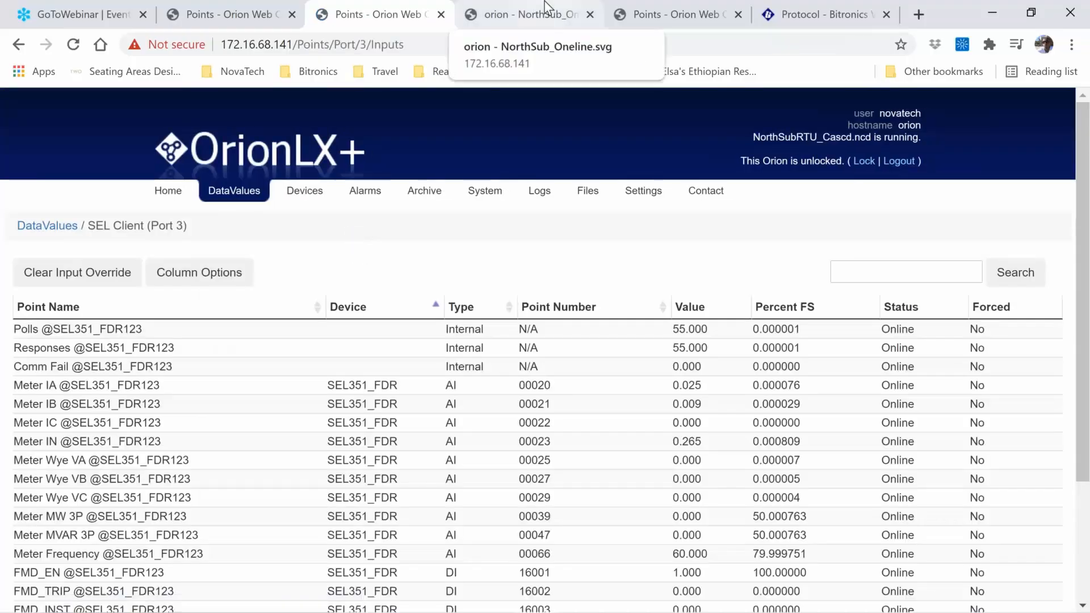
pyautogui.click(545, 10)
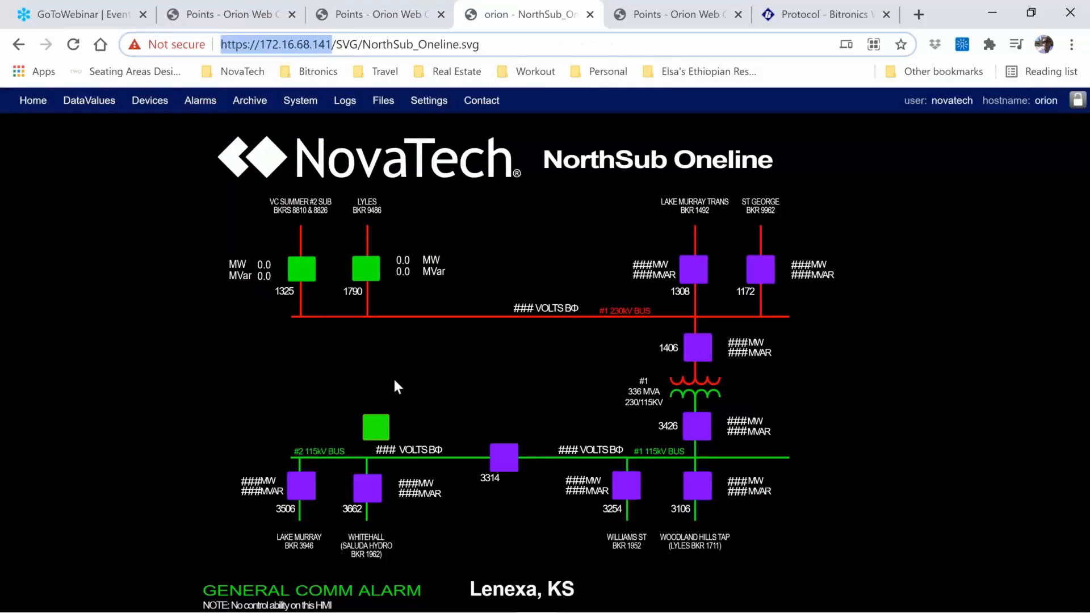
pyautogui.click(382, 10)
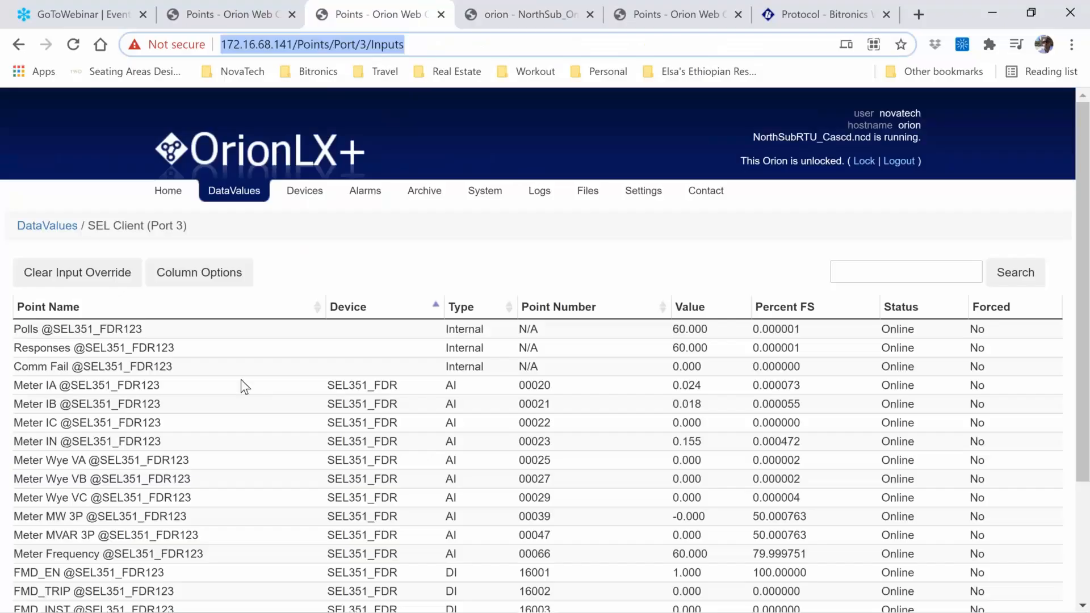
pyautogui.scroll(-3, 176, 492)
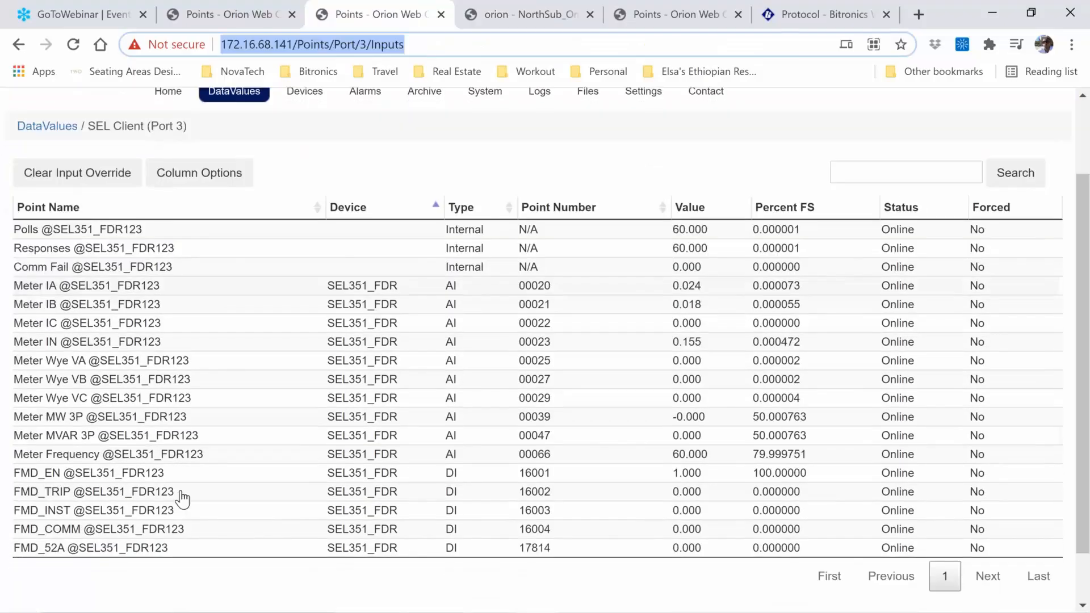
pyautogui.click(159, 550)
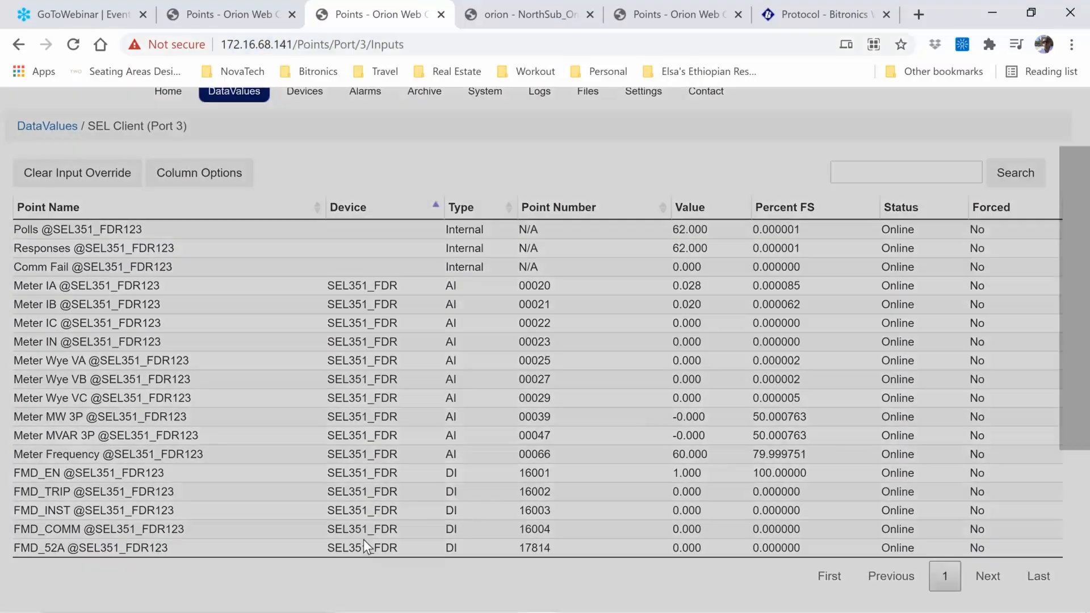
pyautogui.write('1')
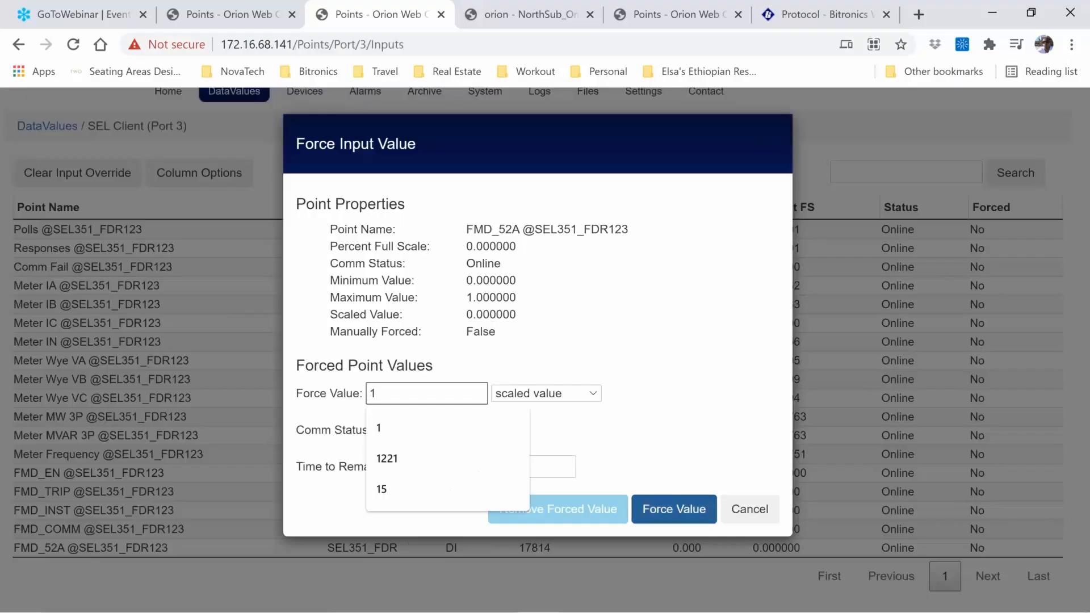
pyautogui.click(692, 518)
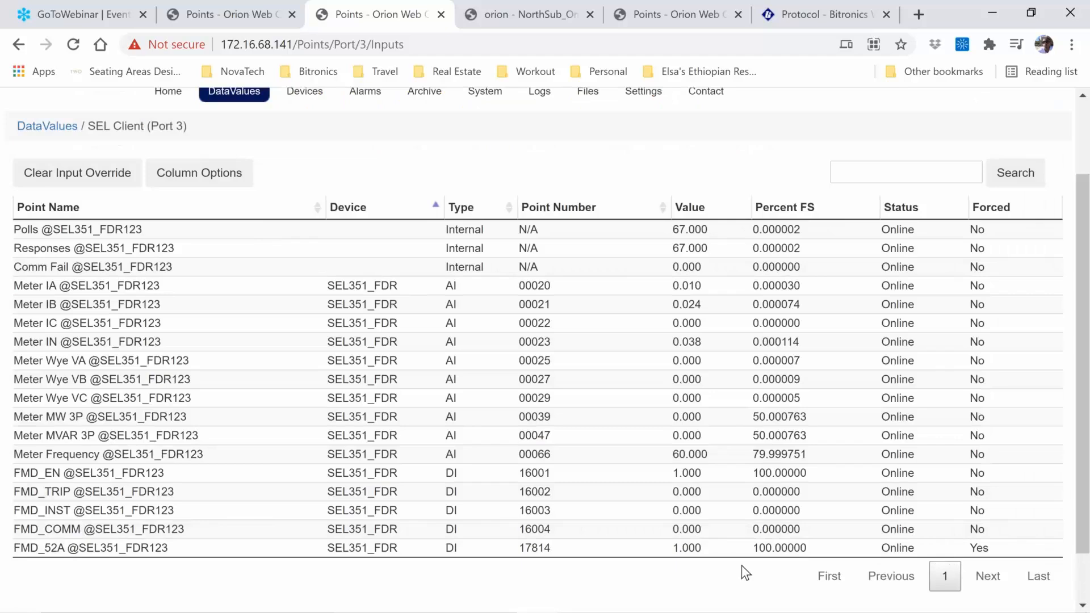
pyautogui.click(496, 8)
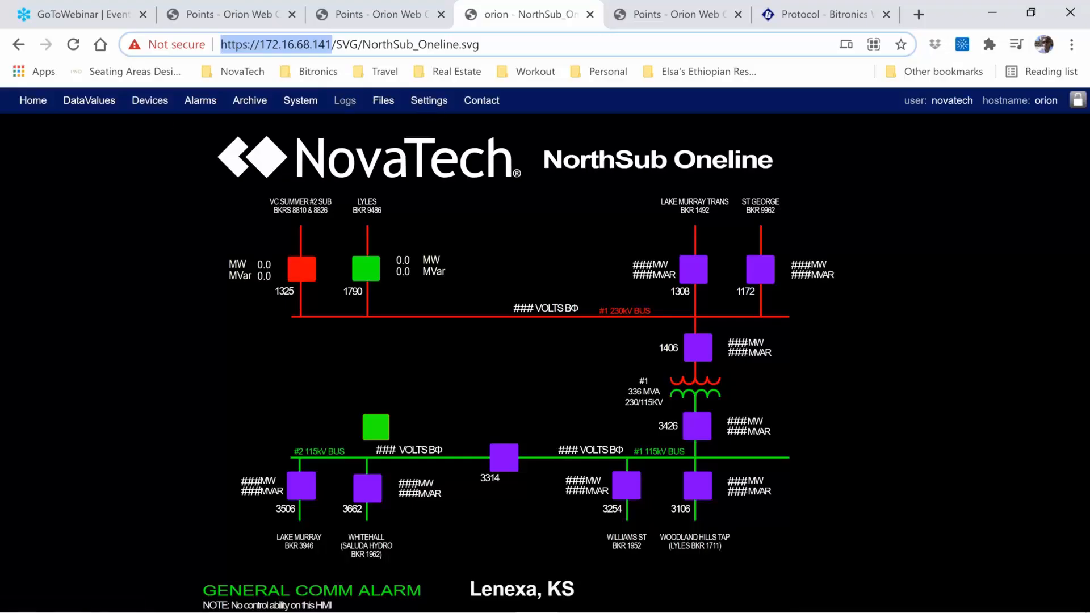
# Open the Orion's WebUI settings at the web files and link bar sections
pyautogui.click(42, 101)
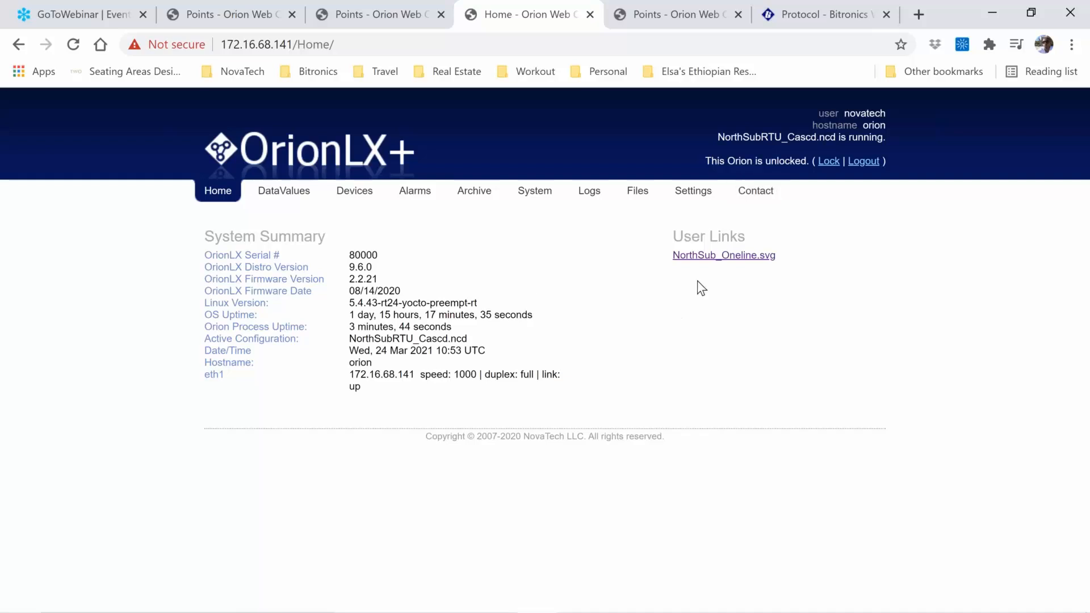
pyautogui.click(711, 192)
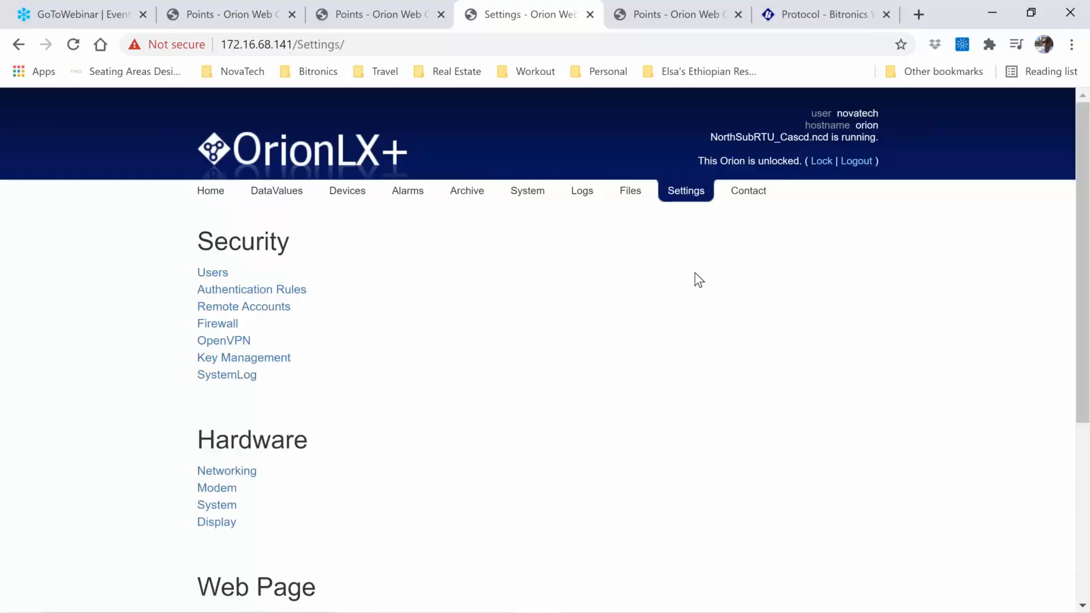
pyautogui.scroll(-3, 392, 409)
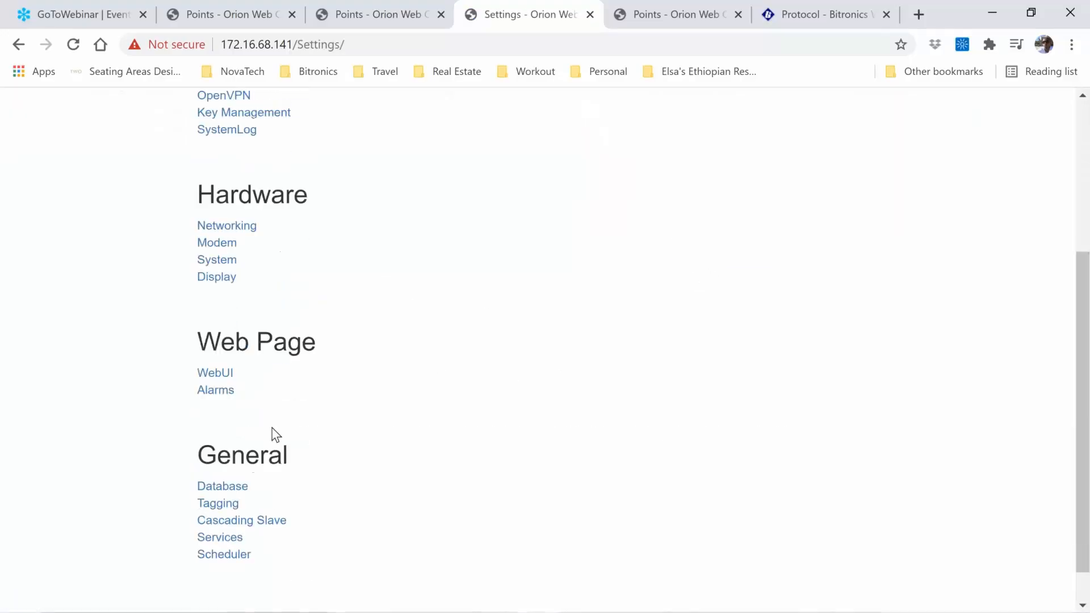
pyautogui.click(217, 377)
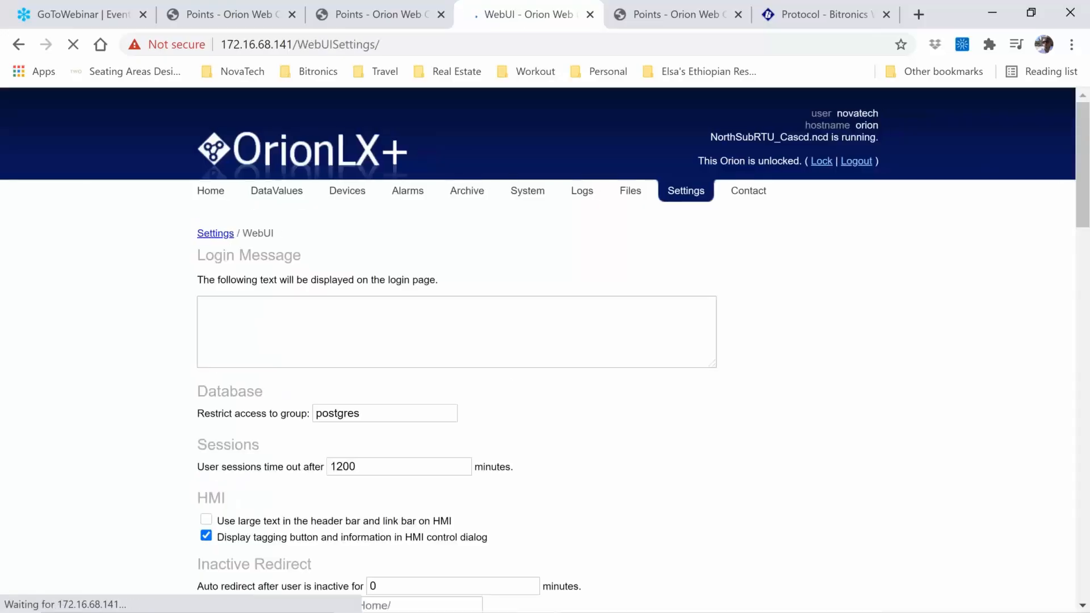
pyautogui.scroll(-7, 203, 374)
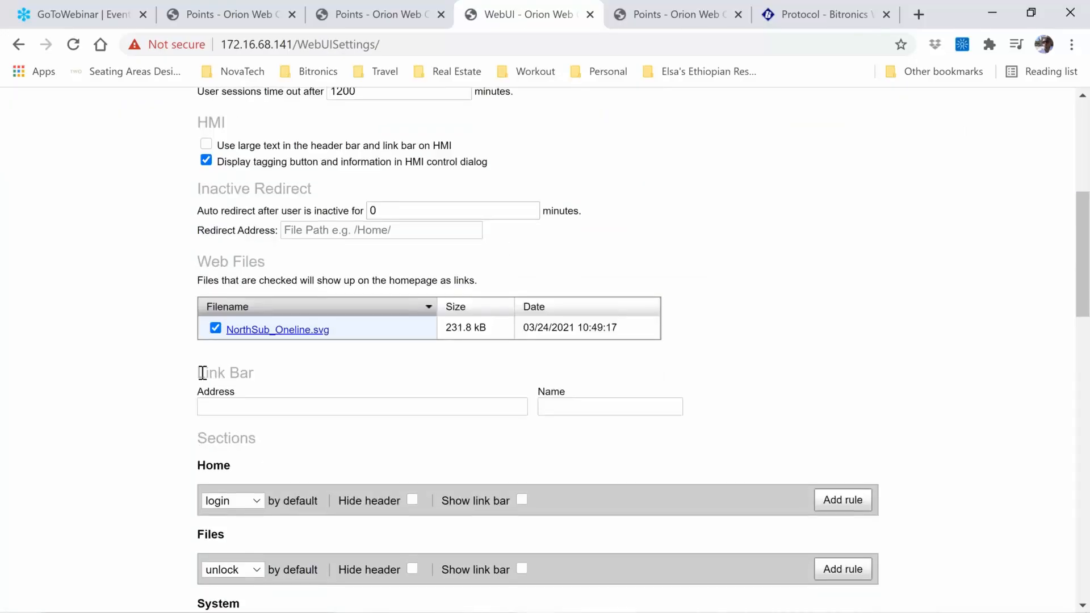
# Add a link bar entry with the address /SVG/Oneline.svg and the name ONELINE
pyautogui.moveTo(202, 373); pyautogui.dragTo(291, 377)
pyautogui.click(343, 405)
pyautogui.write('/')
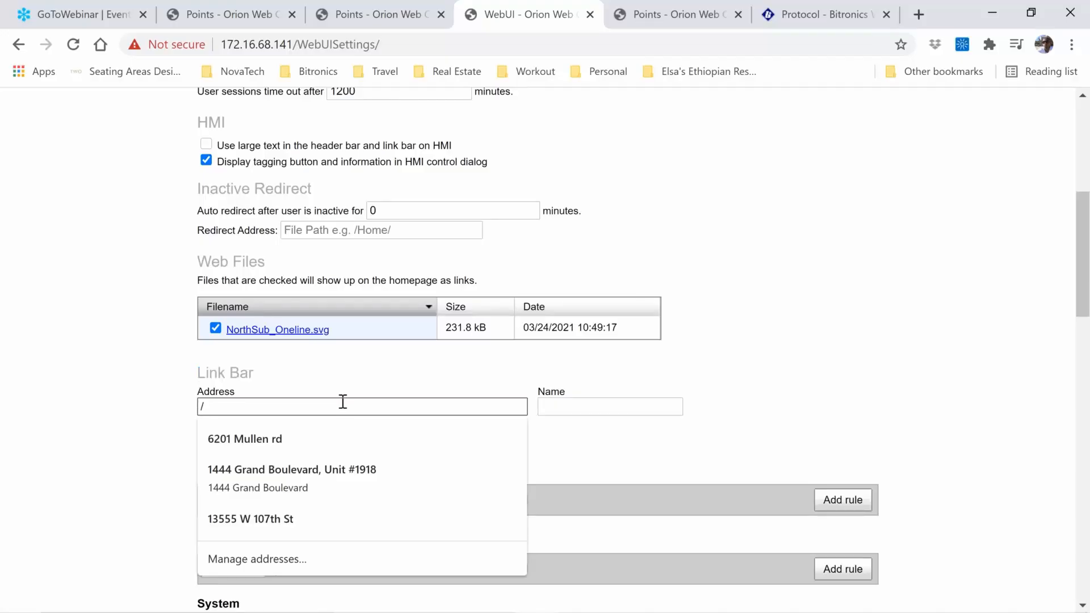
pyautogui.write('S')
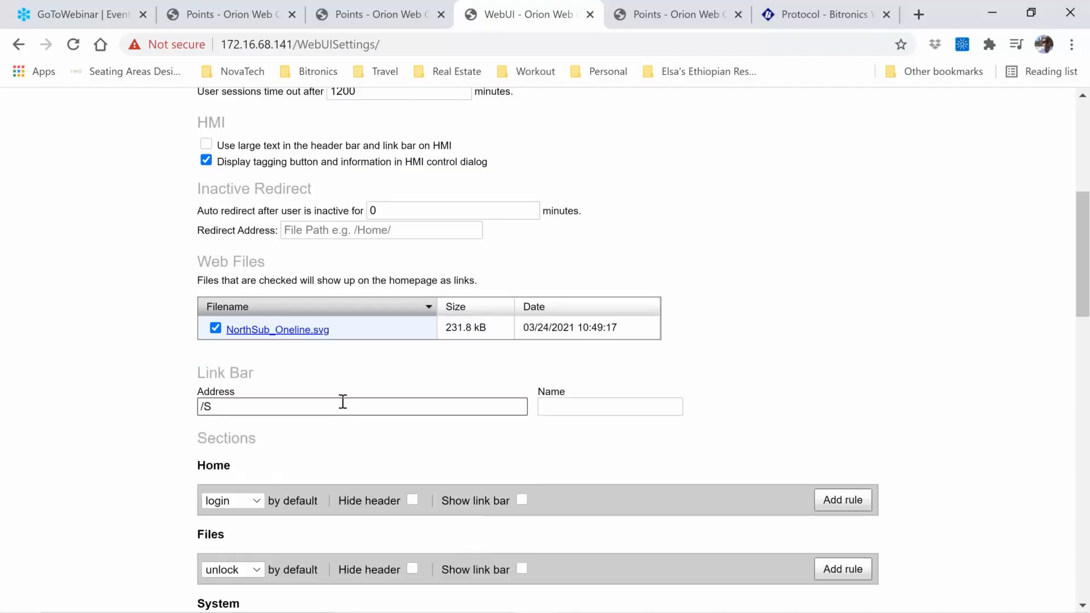
pyautogui.write('VG?/Oneline.svg')
pyautogui.press('Tab')
pyautogui.write('ONEL')
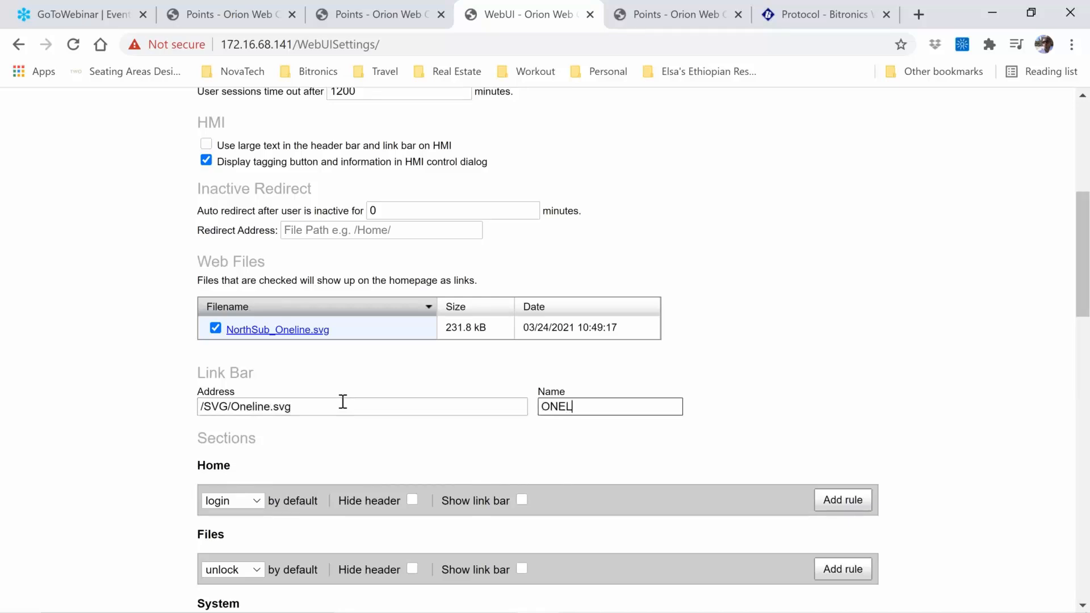
pyautogui.write('INE')
pyautogui.scroll(-2, 460, 421)
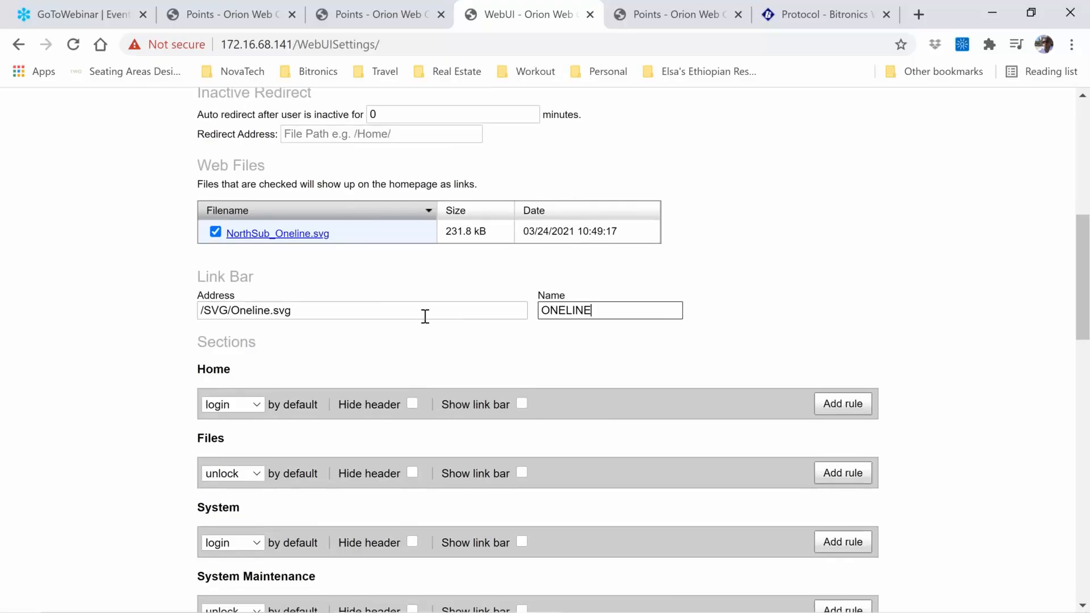
pyautogui.click(445, 311)
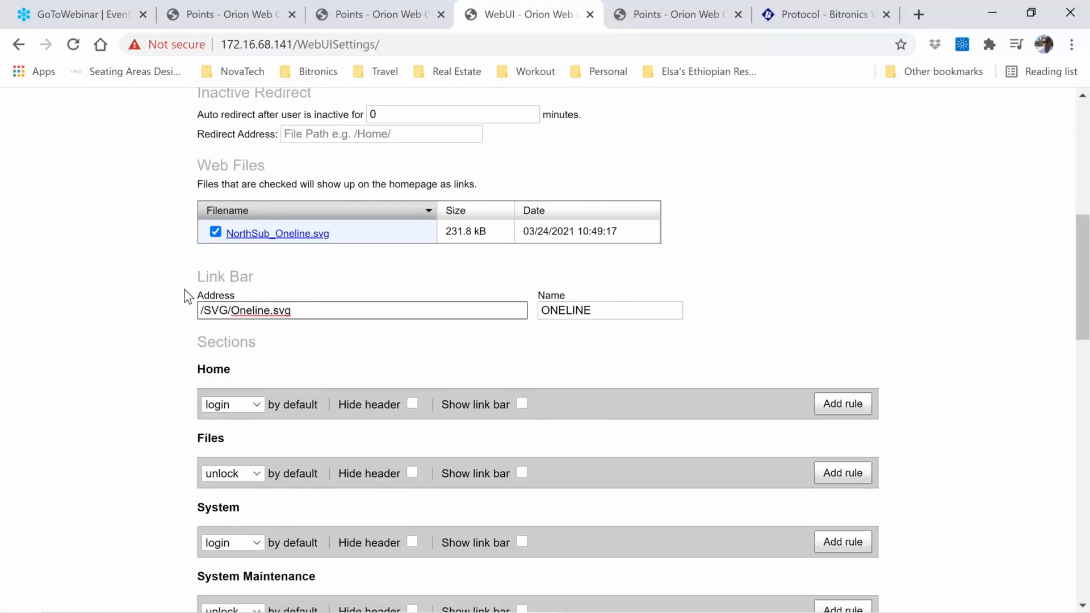
# Enable the link bar for the Home, Files and System sections
pyautogui.scroll(-2, 274, 284)
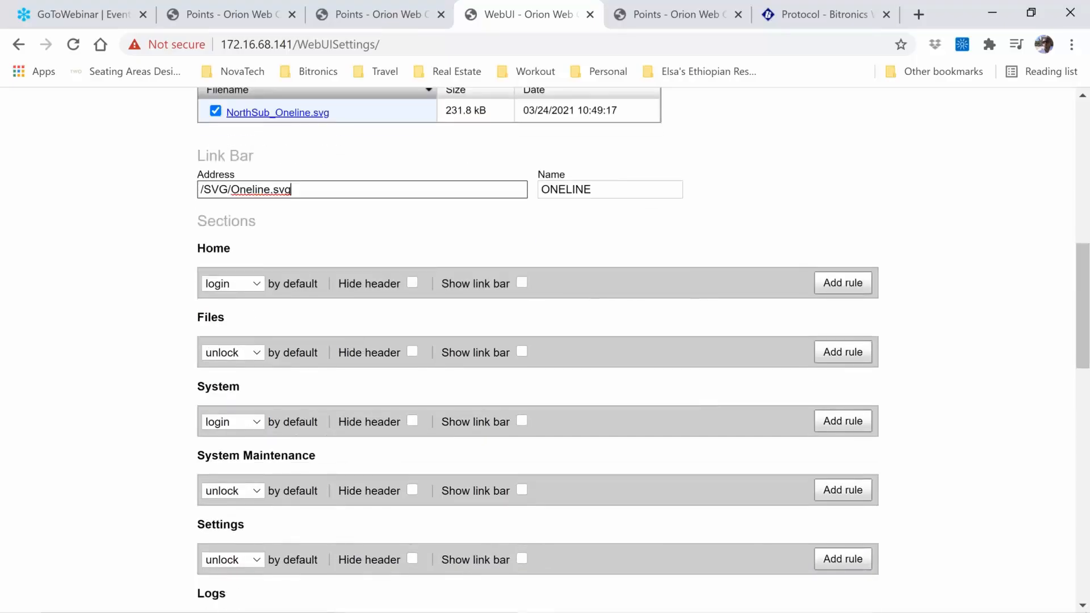
pyautogui.scroll(-1, 258, 420)
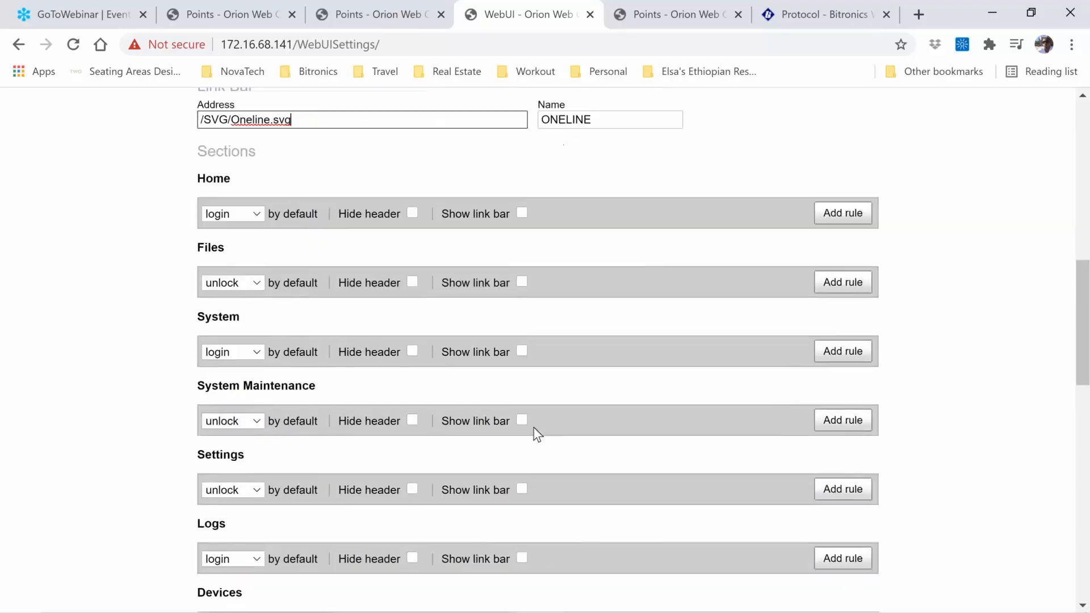
pyautogui.click(522, 213)
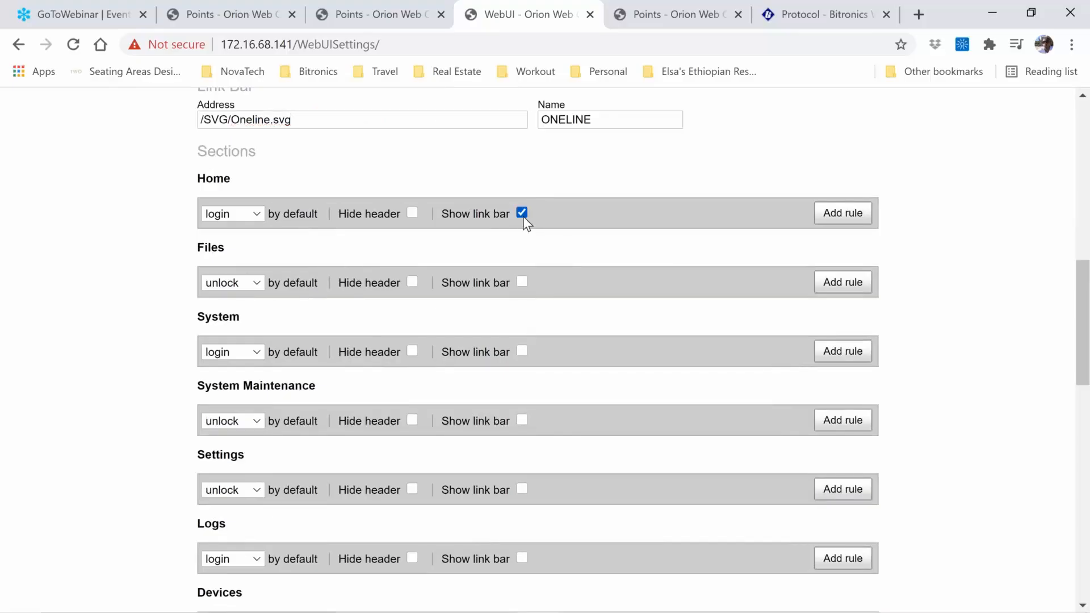
pyautogui.click(522, 282)
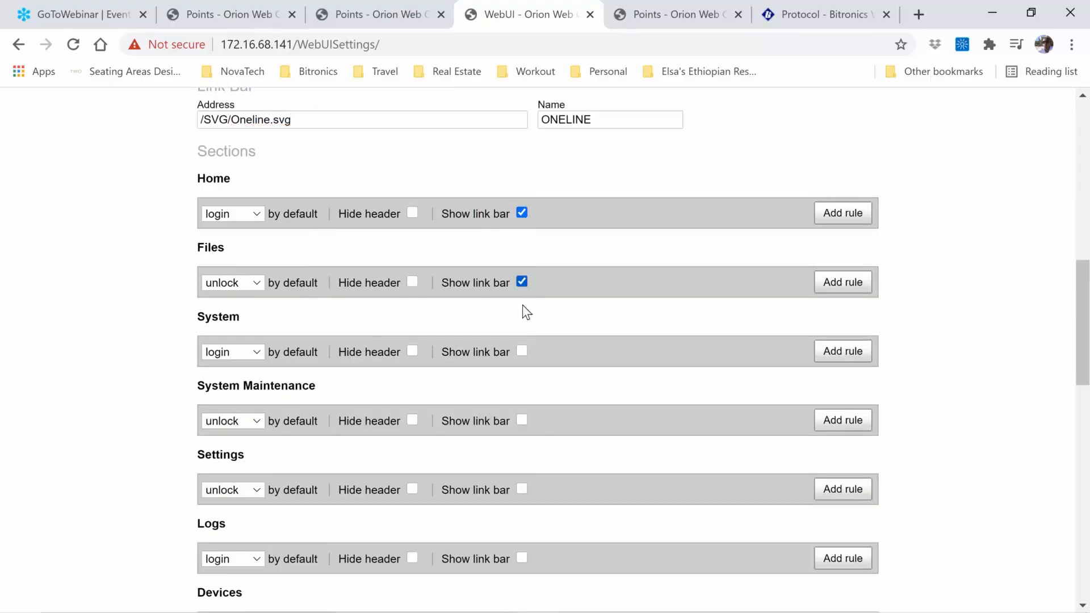
pyautogui.click(521, 352)
pyautogui.scroll(10, 530, 434)
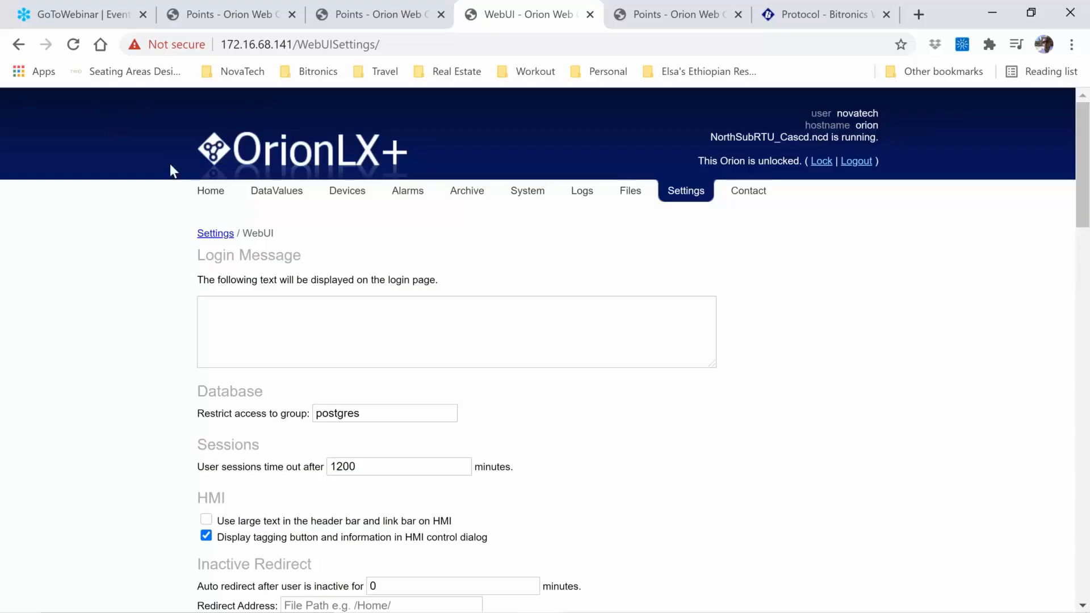
# Enable the link bar for the System Maintenance, Settings and Logs sections and save the WebUI settings
pyautogui.scroll(-8, 545, 341)
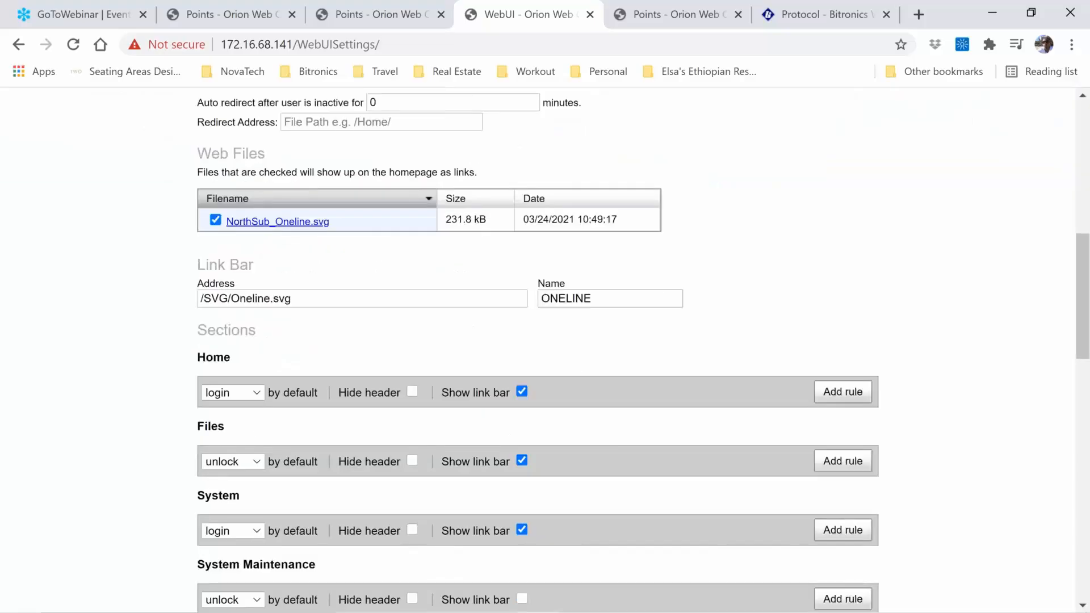
pyautogui.scroll(-5, 577, 398)
pyautogui.click(522, 318)
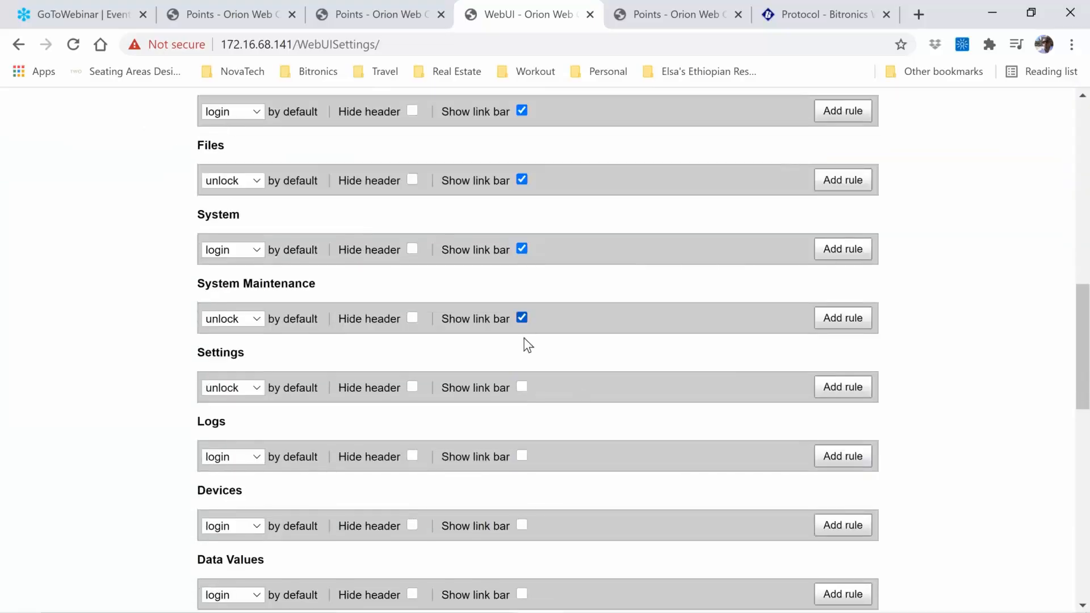
pyautogui.click(523, 386)
pyautogui.click(522, 455)
pyautogui.scroll(-2, 523, 454)
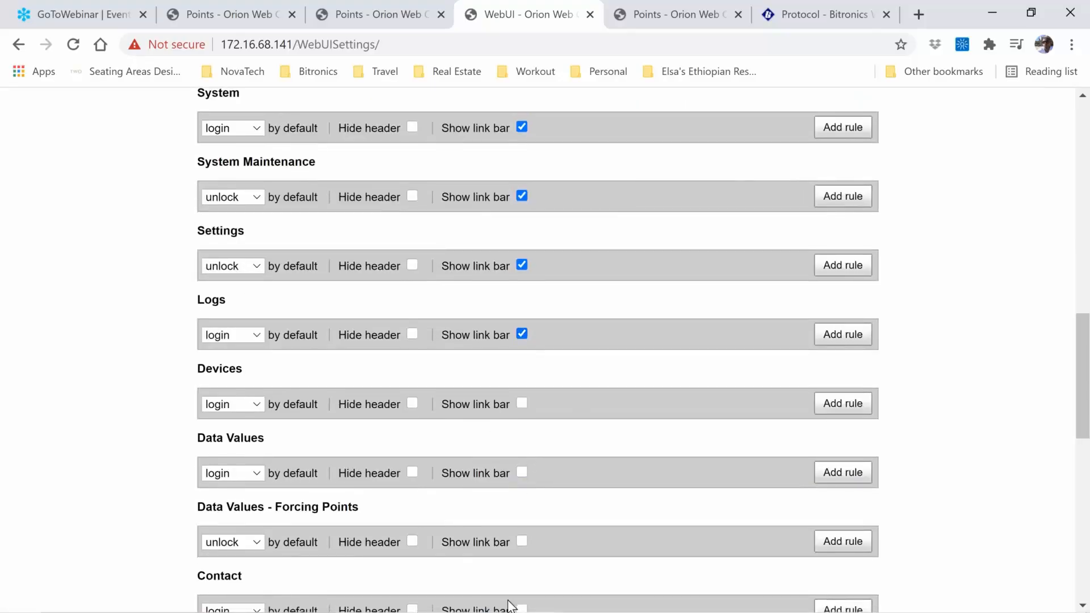
pyautogui.scroll(-9, 509, 537)
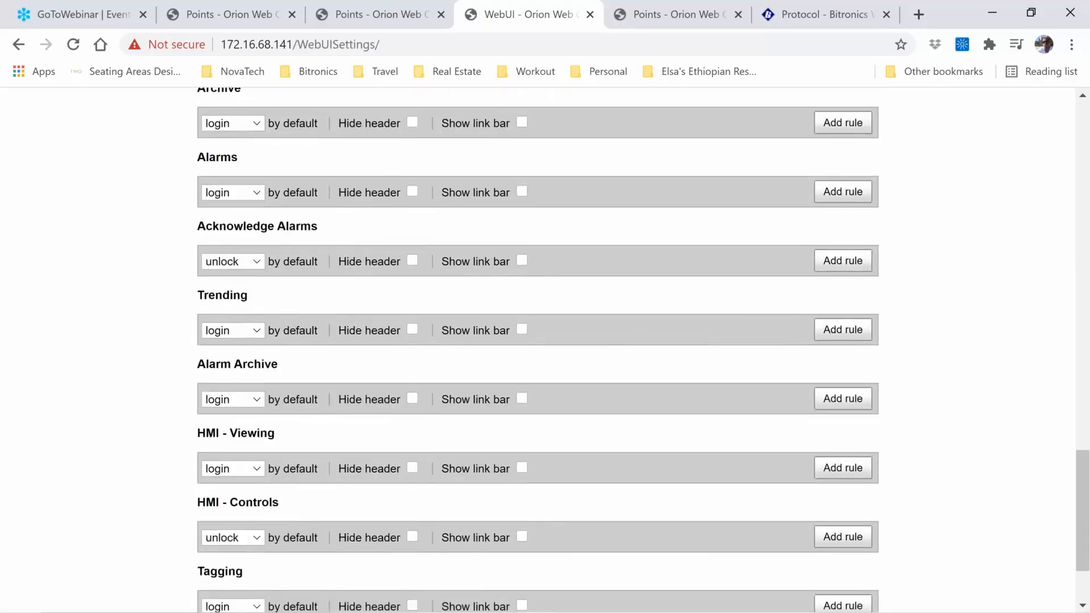
pyautogui.scroll(-2, 492, 539)
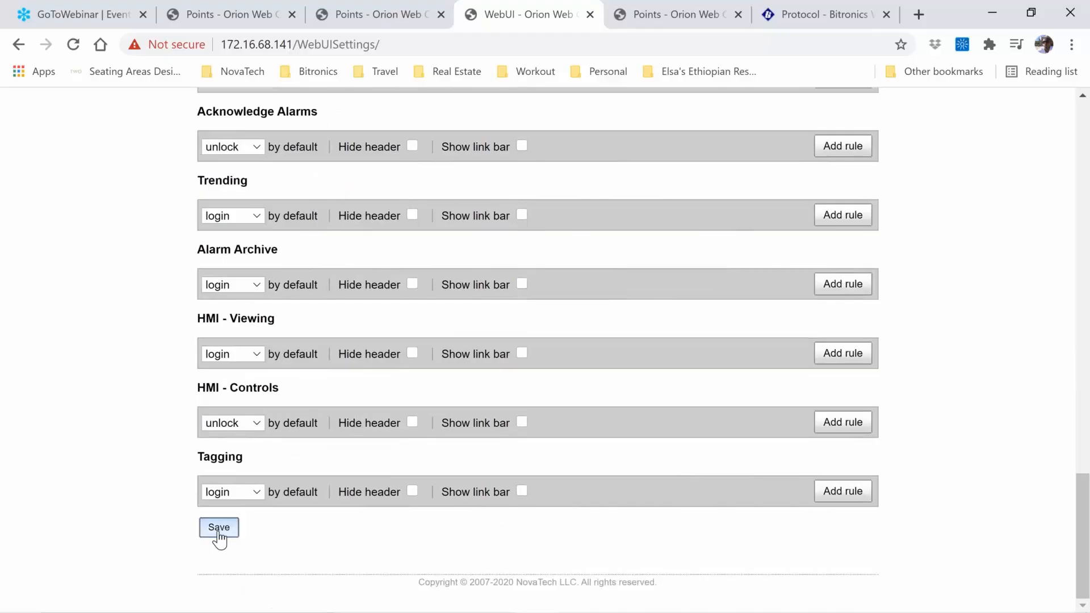
pyautogui.click(218, 529)
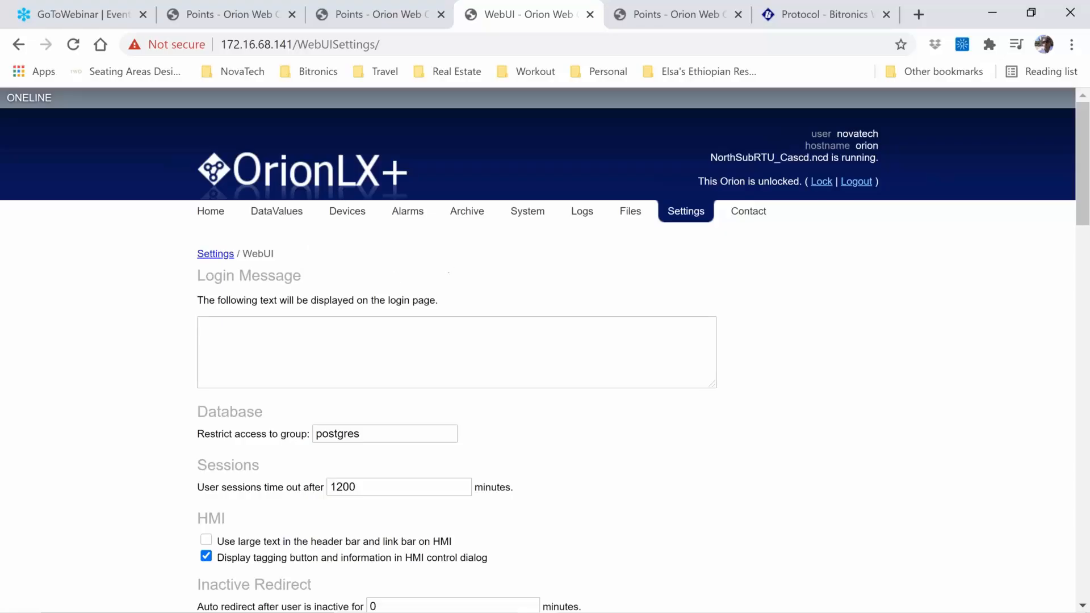
# Check the address and name of the saved ONELINE link bar entry in the WebUI settings
pyautogui.scroll(-3, 446, 264)
pyautogui.scroll(-2, 445, 341)
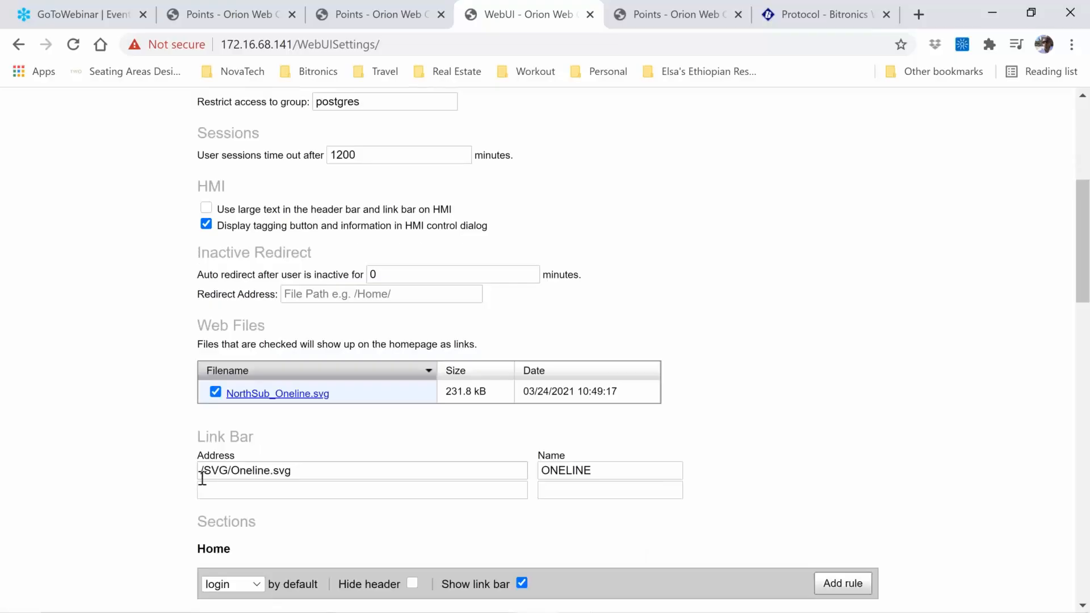
pyautogui.moveTo(204, 479); pyautogui.dragTo(358, 489)
pyautogui.moveTo(599, 474); pyautogui.dragTo(511, 472)
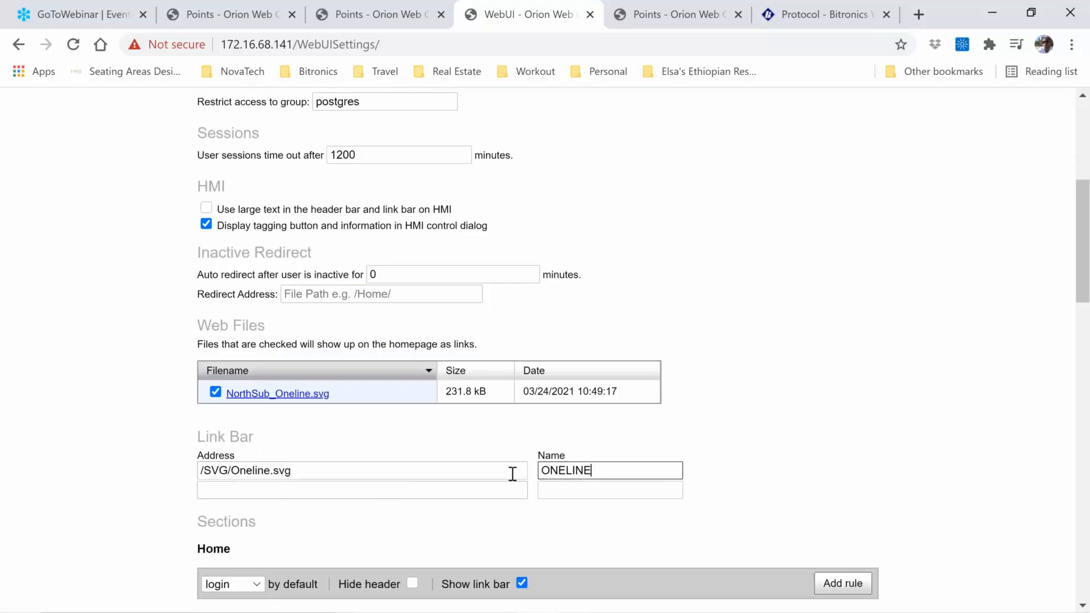
pyautogui.press('Return')
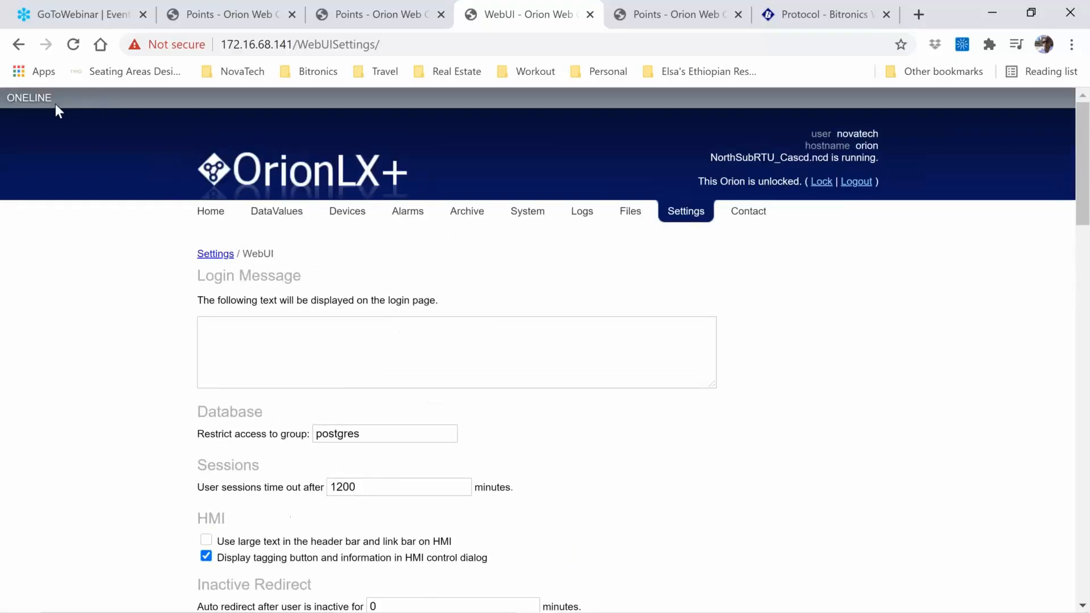
# Add a second link bar entry with the address /Annuciator/ and the name ANNUN, and save the WebUI settings
pyautogui.scroll(-9, 367, 141)
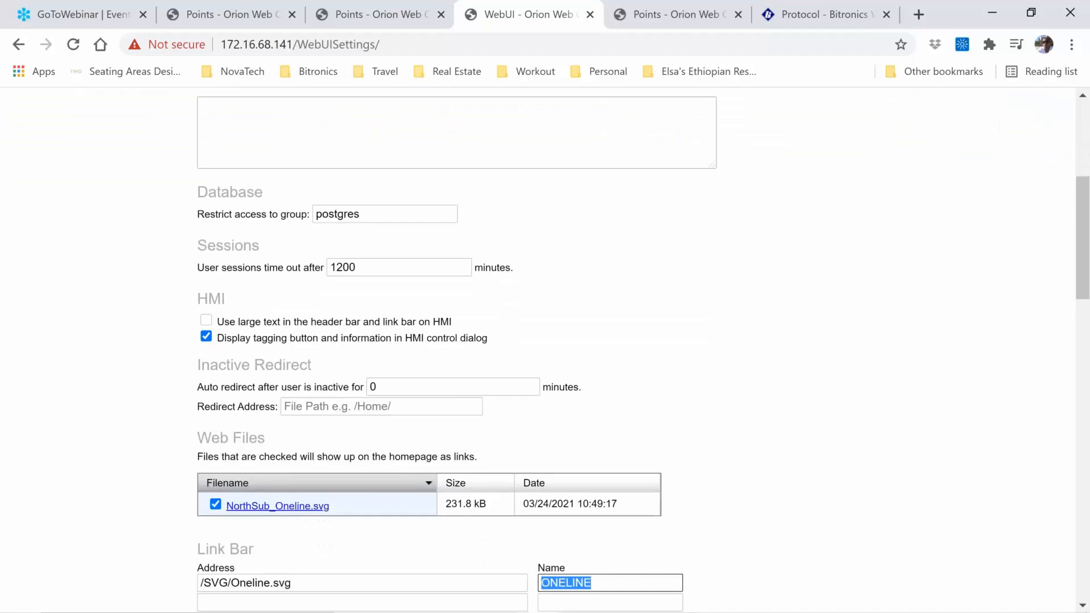
pyautogui.click(362, 291)
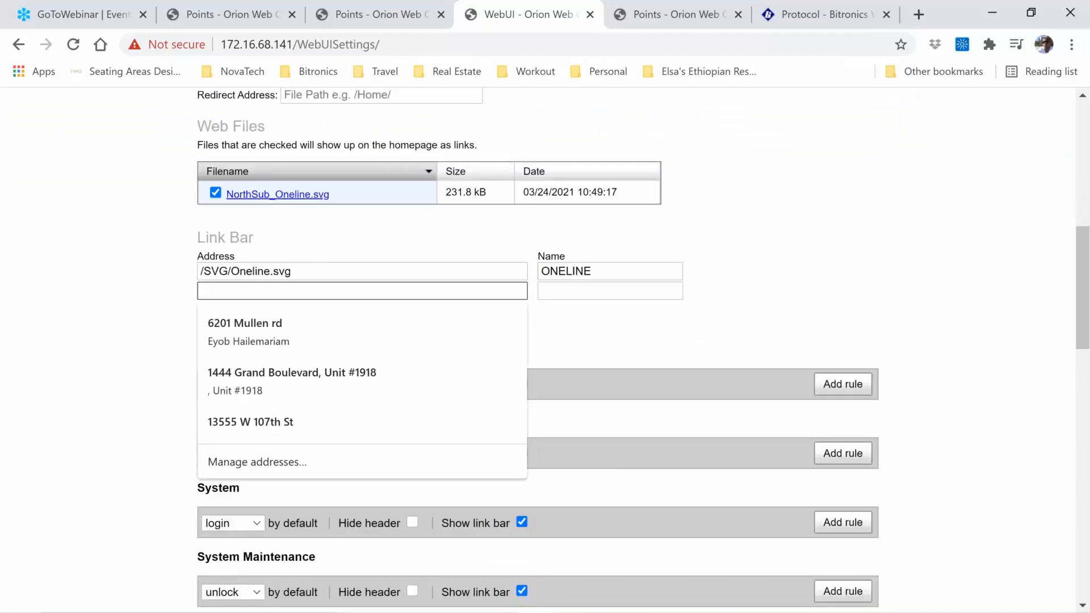
pyautogui.write('/An')
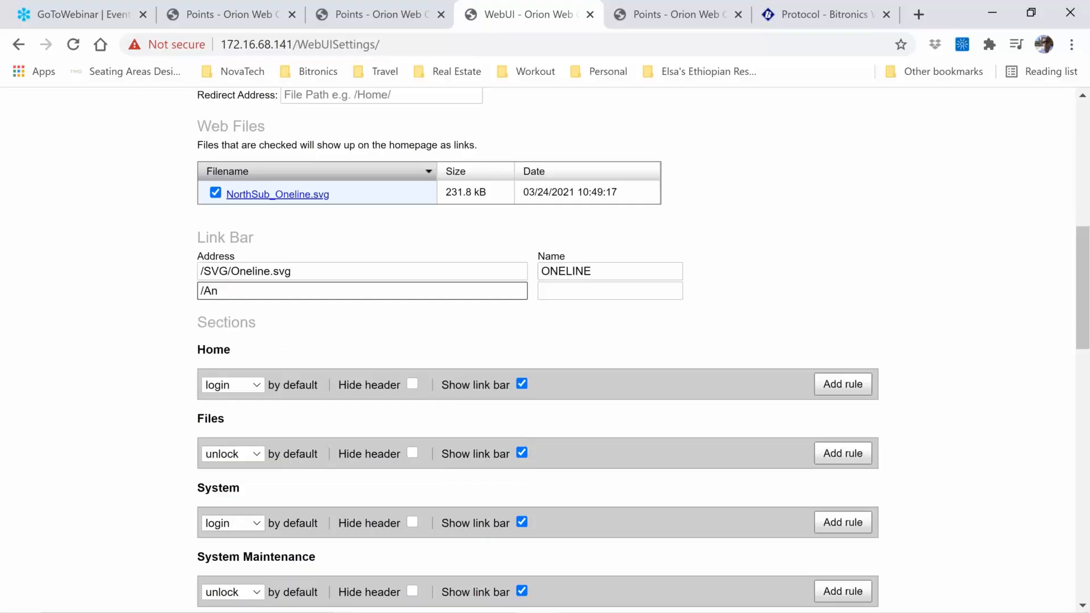
pyautogui.write('nuciator/')
pyautogui.press('Tab')
pyautogui.write('ANNHN')
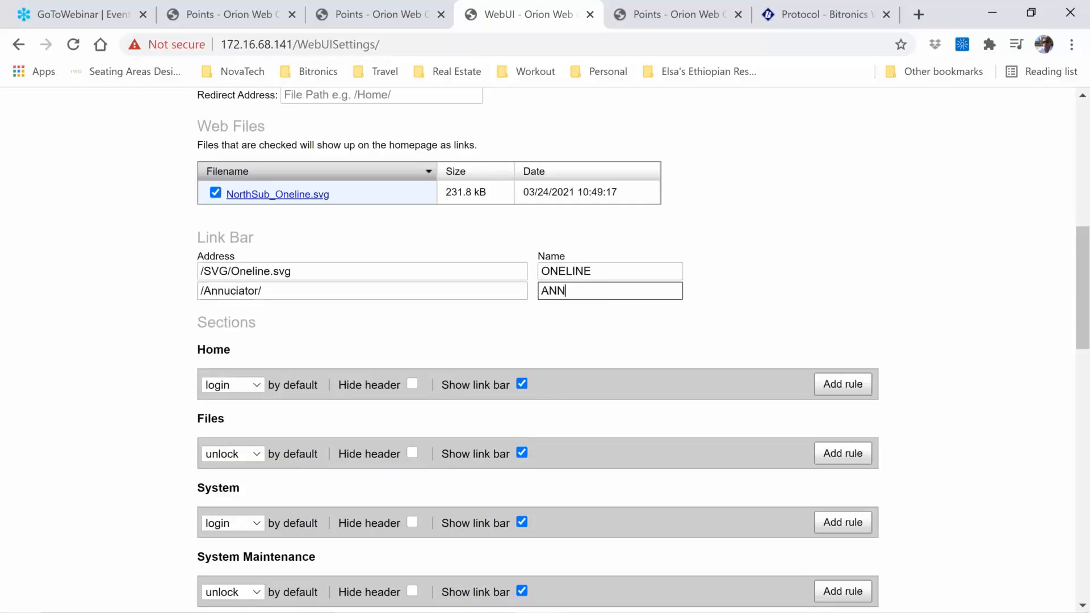
pyautogui.press('BackSpace')
pyautogui.press('BackSpace')
pyautogui.write('UN')
pyautogui.scroll(-20, 537, 350)
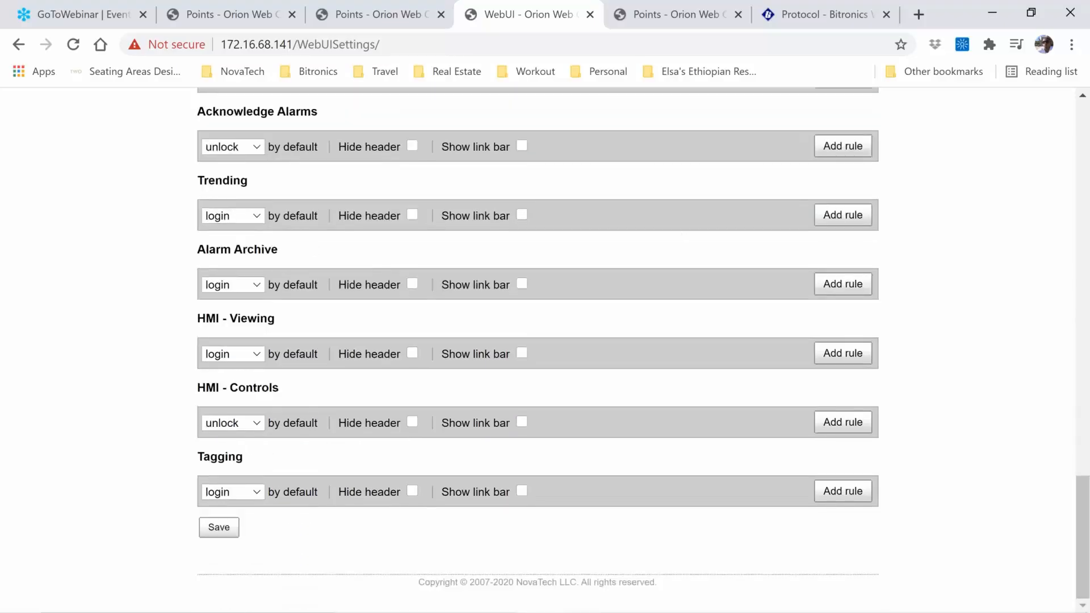
pyautogui.click(216, 528)
# Test the ONELINE link from the link bar, and return to the WebUI settings
pyautogui.scroll(-6, 537, 340)
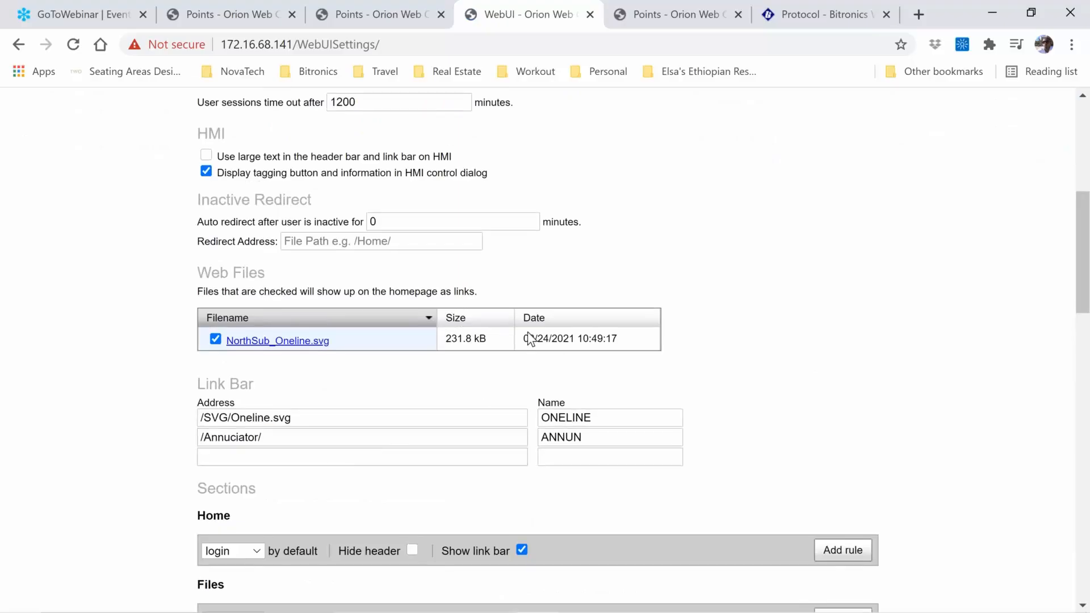
pyautogui.scroll(7, 528, 337)
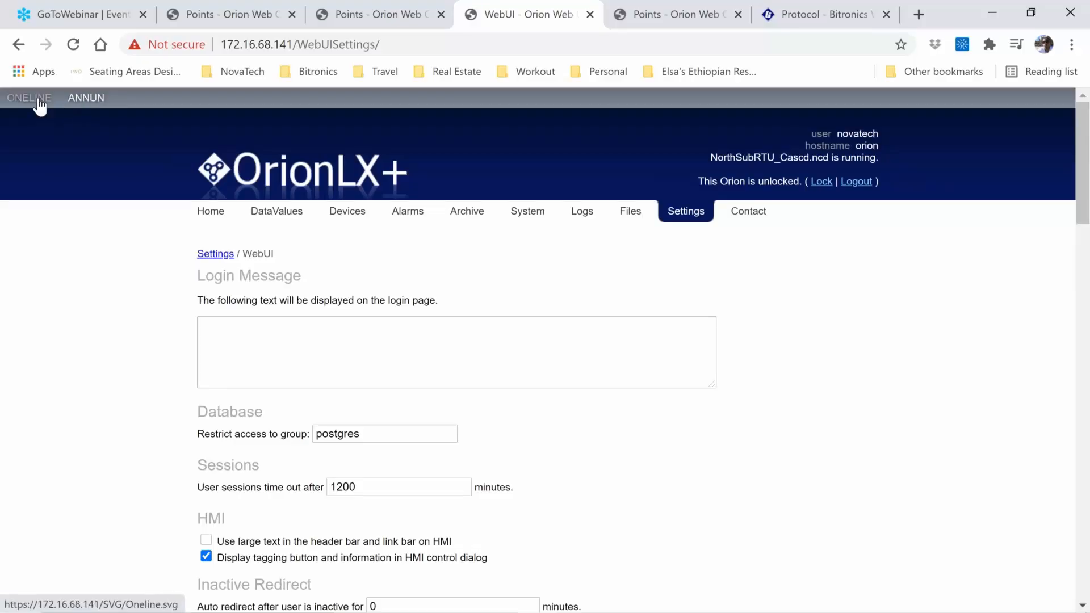
pyautogui.click(38, 100)
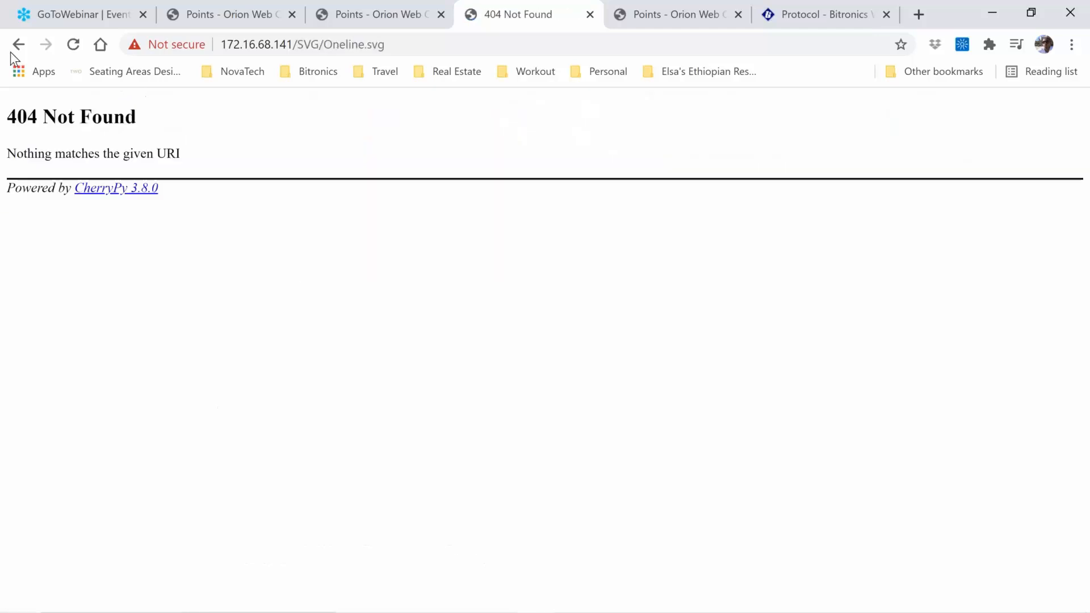
pyautogui.click(16, 45)
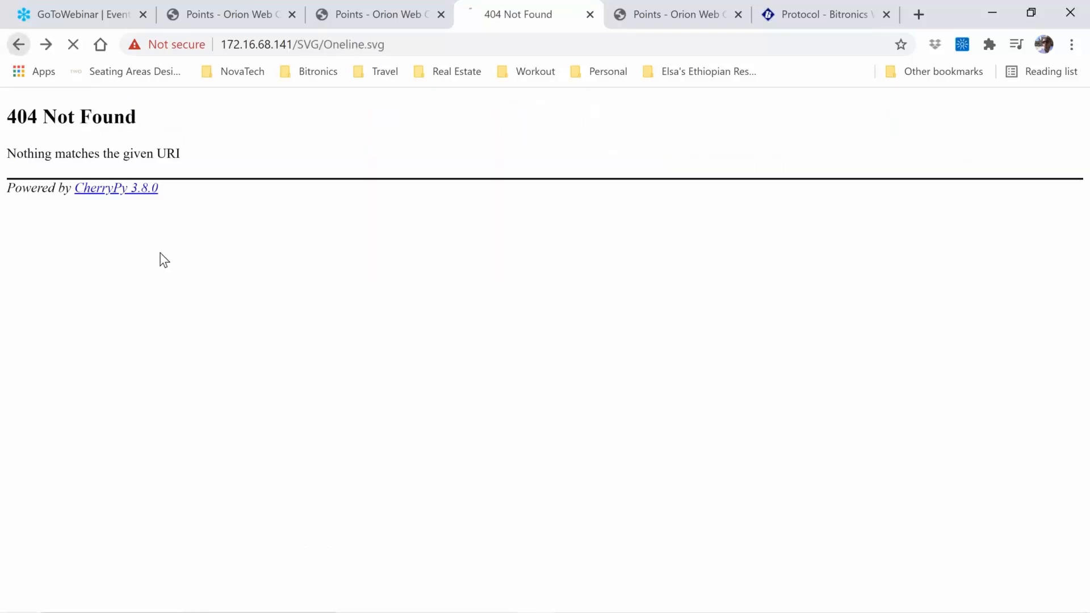
# Copy the link text NorthSub_Oneline.svg from the User Links on the Orion home page
pyautogui.click(225, 216)
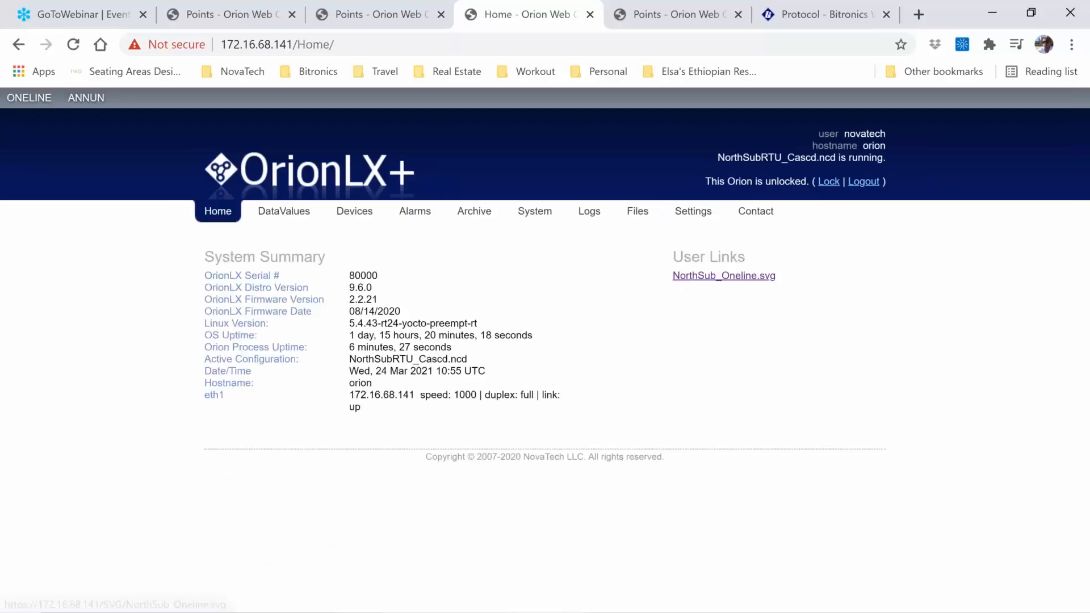
pyautogui.moveTo(783, 297); pyautogui.dragTo(676, 279)
pyautogui.hotkey('ctrl', 'c')
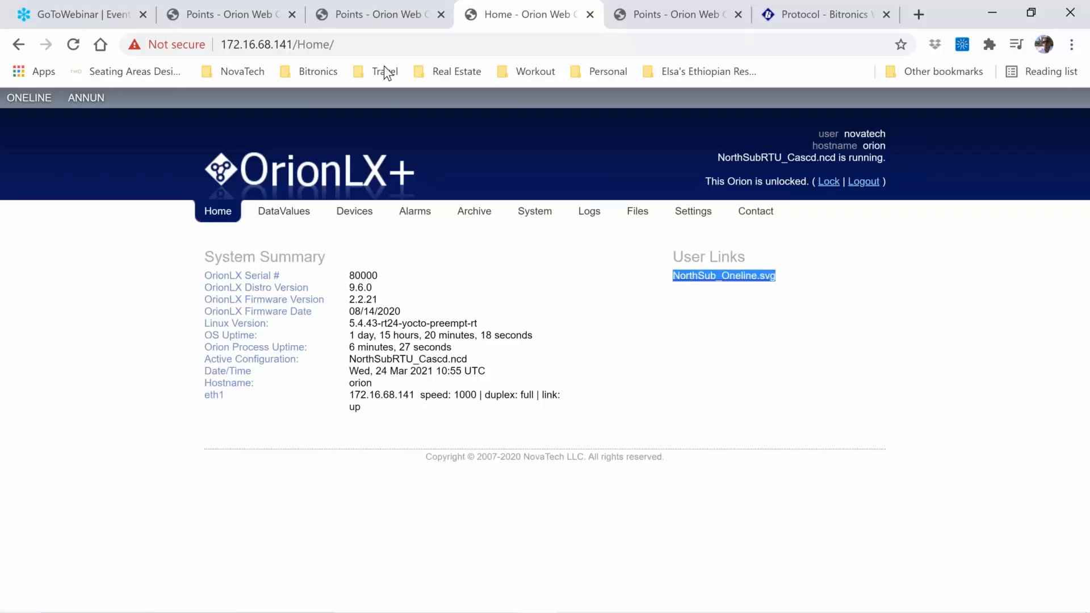
# Change the ONELINE link bar address to /SVG/NorthSub_Oneline.svg and save the WebUI settings
pyautogui.click(18, 45)
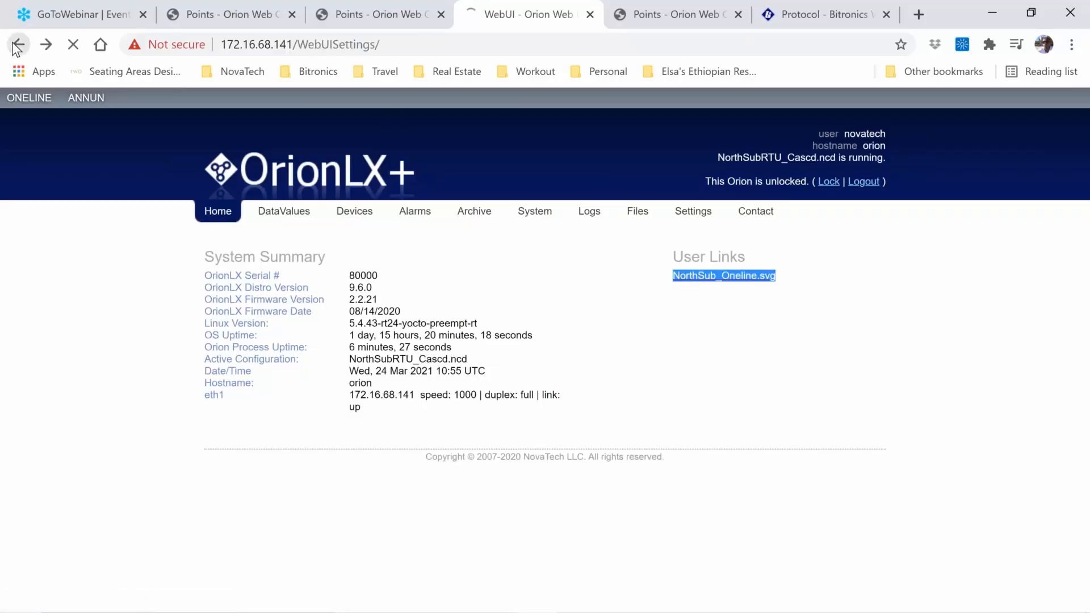
pyautogui.scroll(-10, 360, 318)
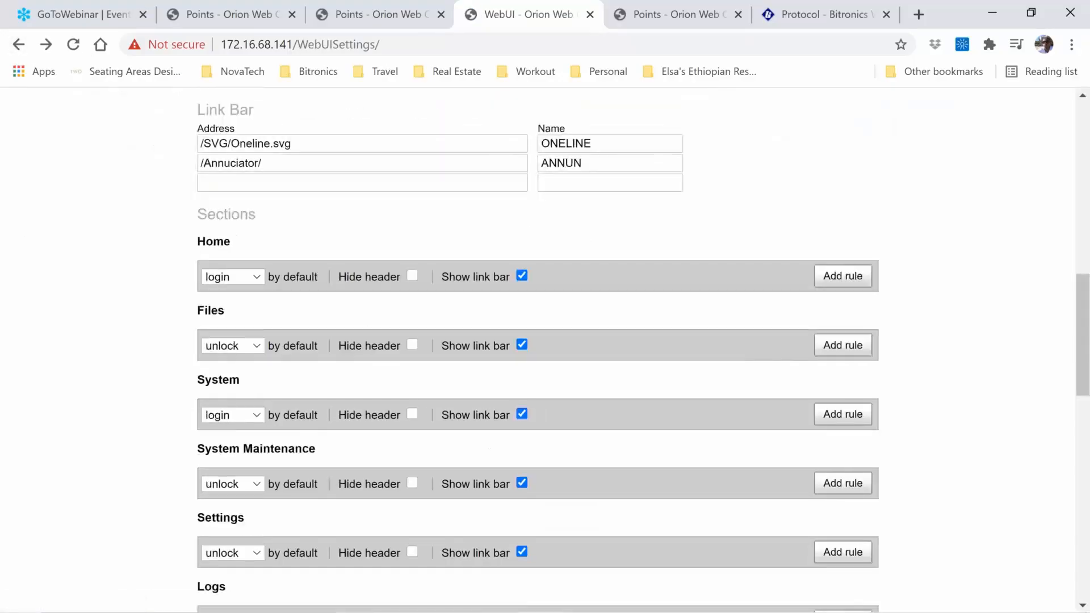
pyautogui.scroll(1, 360, 318)
pyautogui.scroll(1, 360, 318)
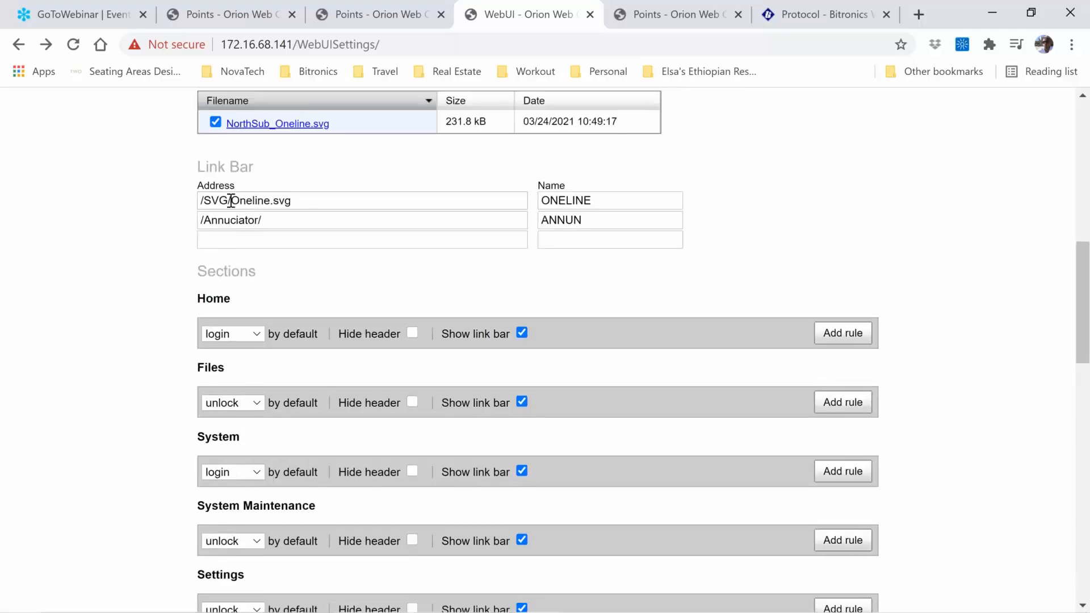
pyautogui.click(230, 201)
pyautogui.hotkey('ctrl', 'v')
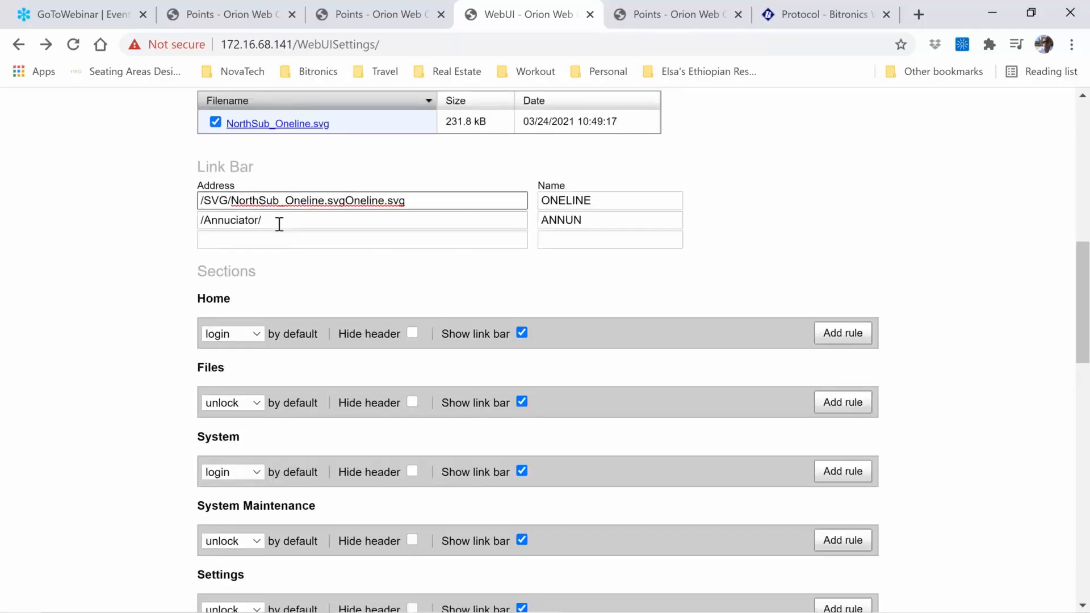
pyautogui.press('BackSpace')
pyautogui.press('BackSpace')
pyautogui.press('BackSpace')
pyautogui.press('BackSpace')
pyautogui.press('BackSpace')
pyautogui.press('BackSpace')
pyautogui.press('BackSpace')
pyautogui.press('BackSpace')
pyautogui.press('BackSpace')
pyautogui.press('BackSpace')
pyautogui.press('BackSpace')
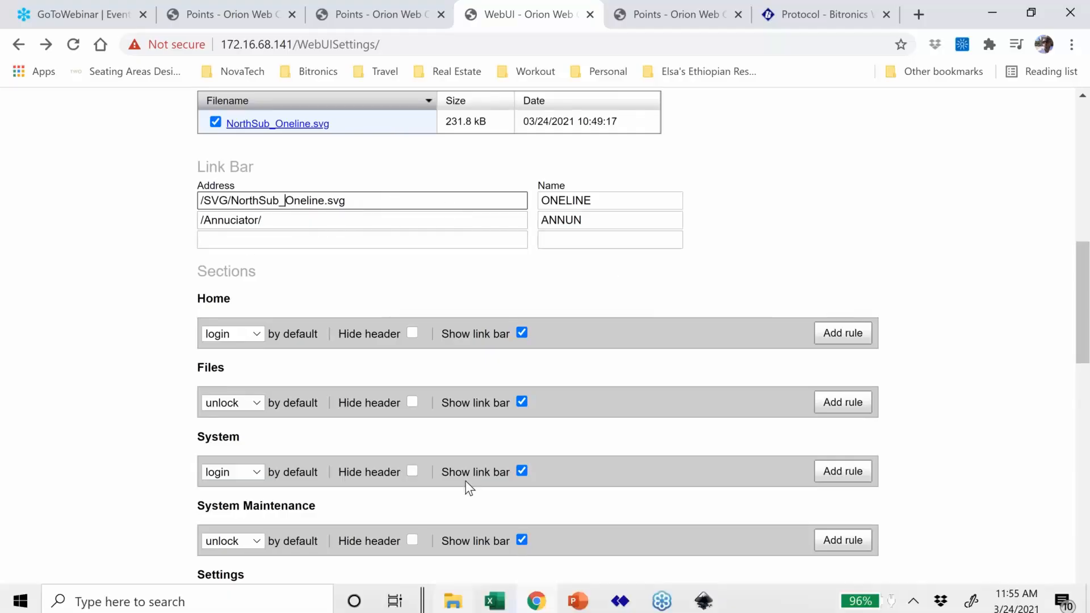
pyautogui.scroll(-20, 469, 487)
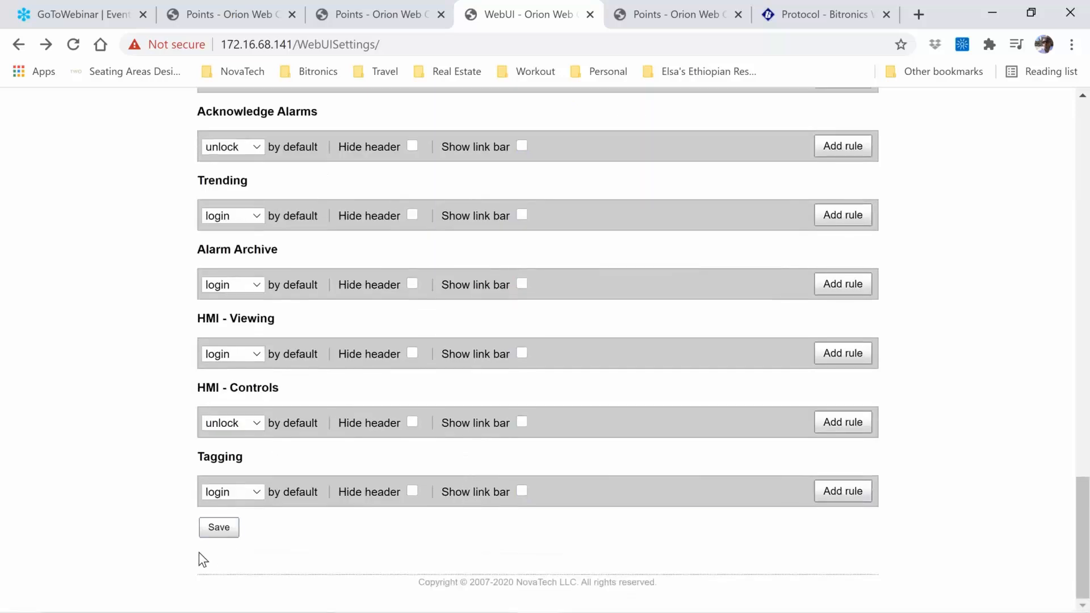
pyautogui.click(223, 531)
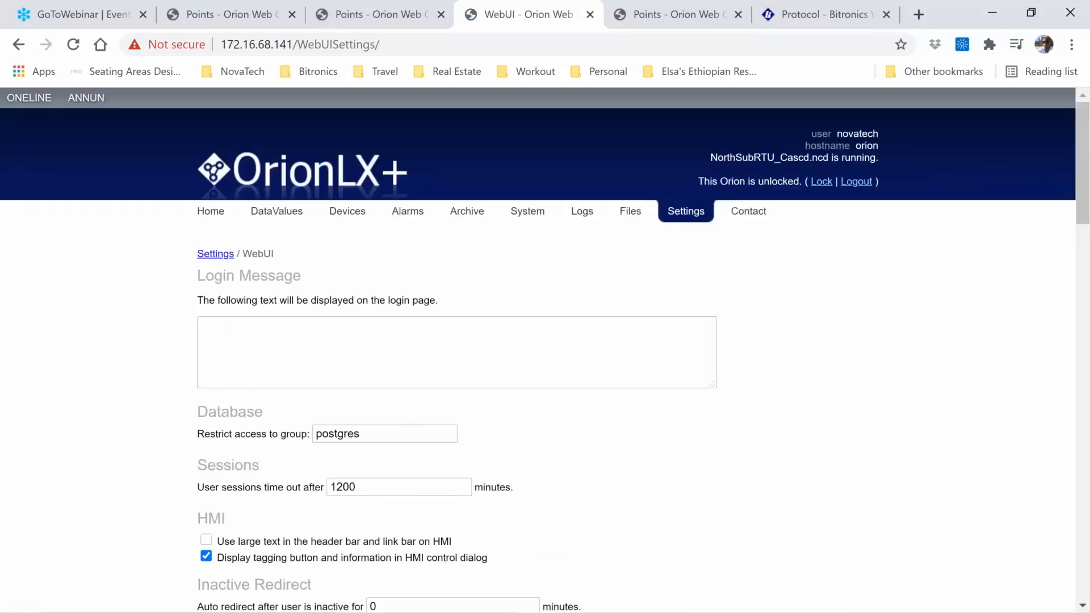
# Open the NorthSub one-line through the ONELINE link, and return to the Orion home page
pyautogui.click(31, 102)
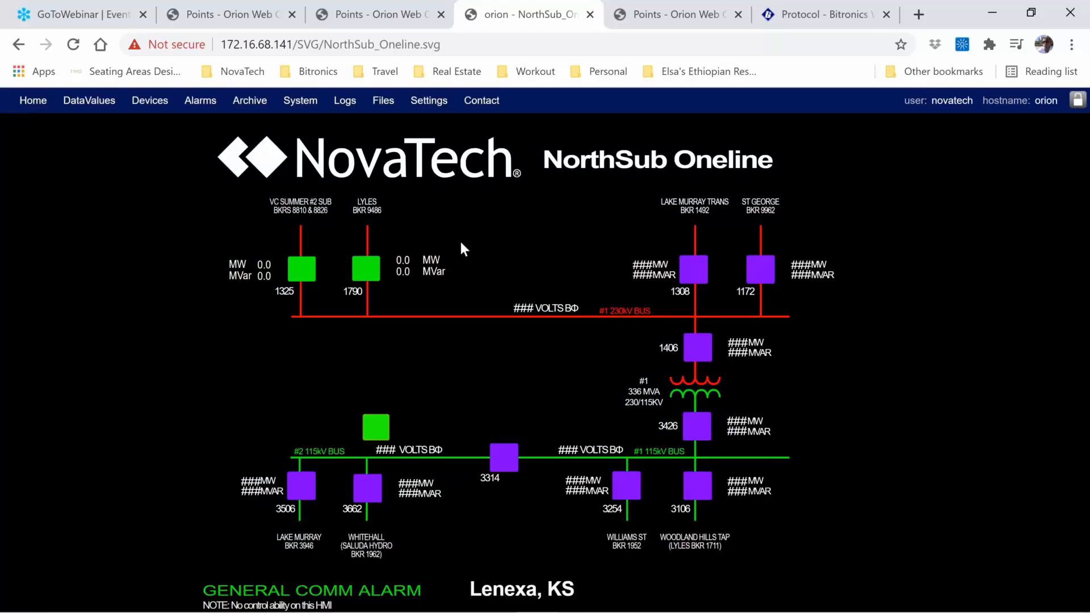
pyautogui.click(33, 100)
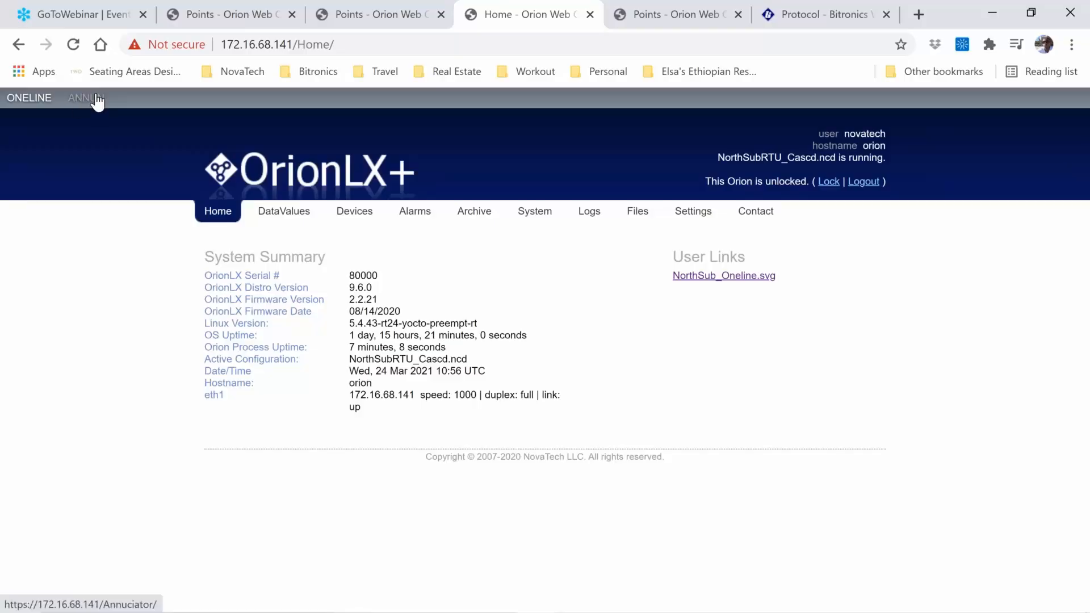
# Try the ANNUN link, logging in with the account username and password, and go back to the home page after a second try
pyautogui.click(96, 99)
pyautogui.write('nova')
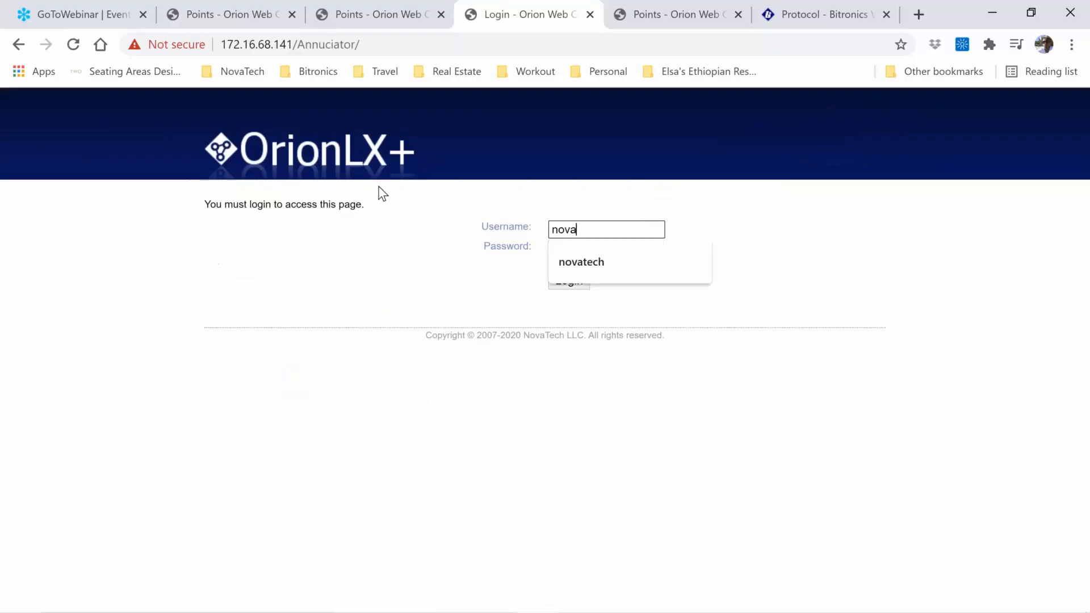
pyautogui.write('tech')
pyautogui.press('Tab')
pyautogui.write('********')
pyautogui.press('Return')
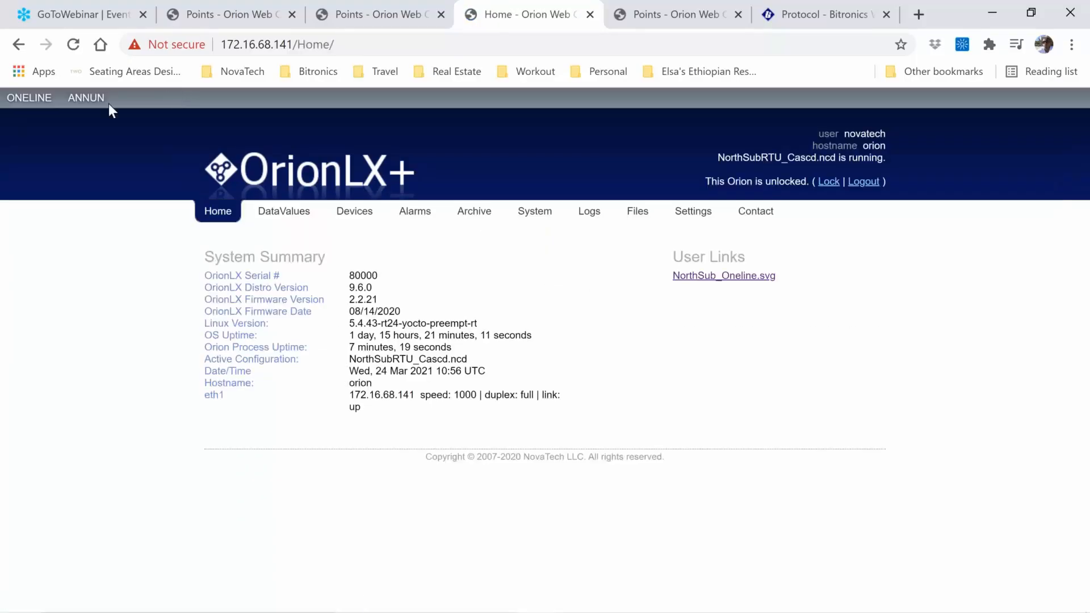
pyautogui.click(82, 101)
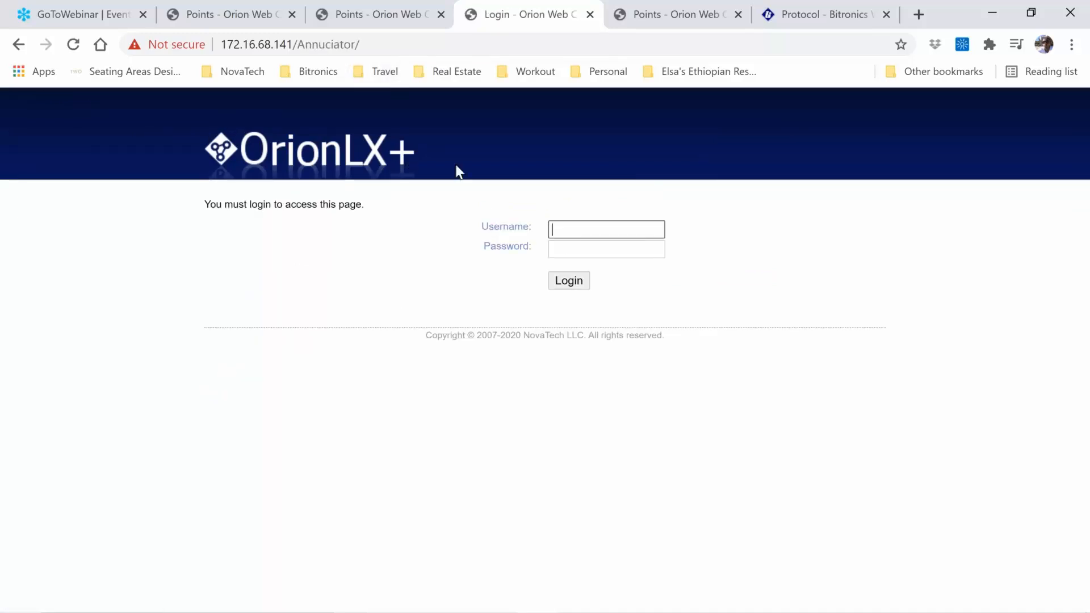
pyautogui.click(20, 44)
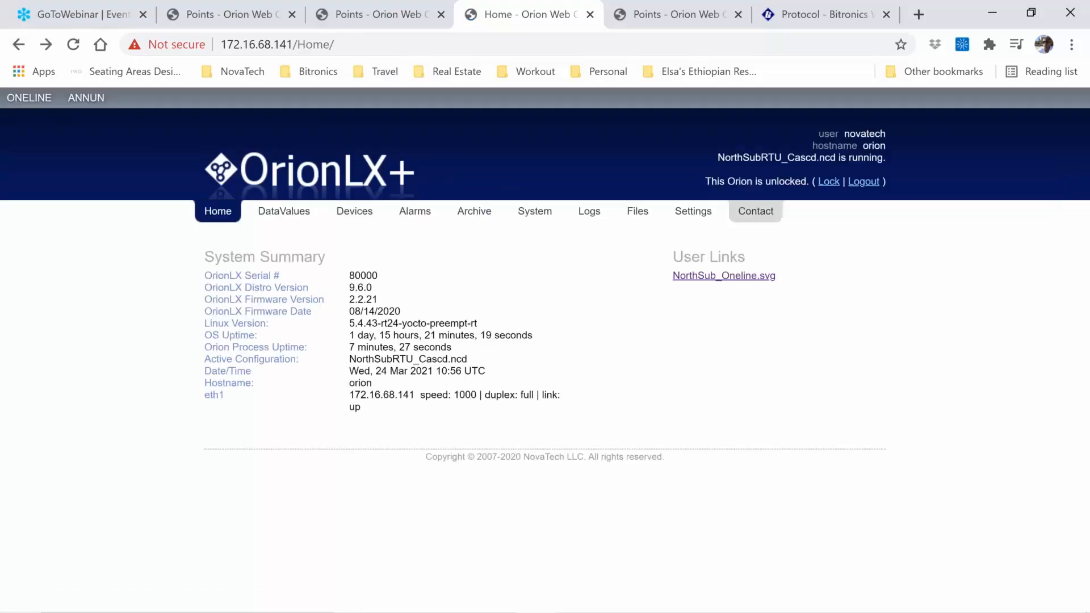
# Reopen the WebUI settings at the link bar section
pyautogui.click(693, 211)
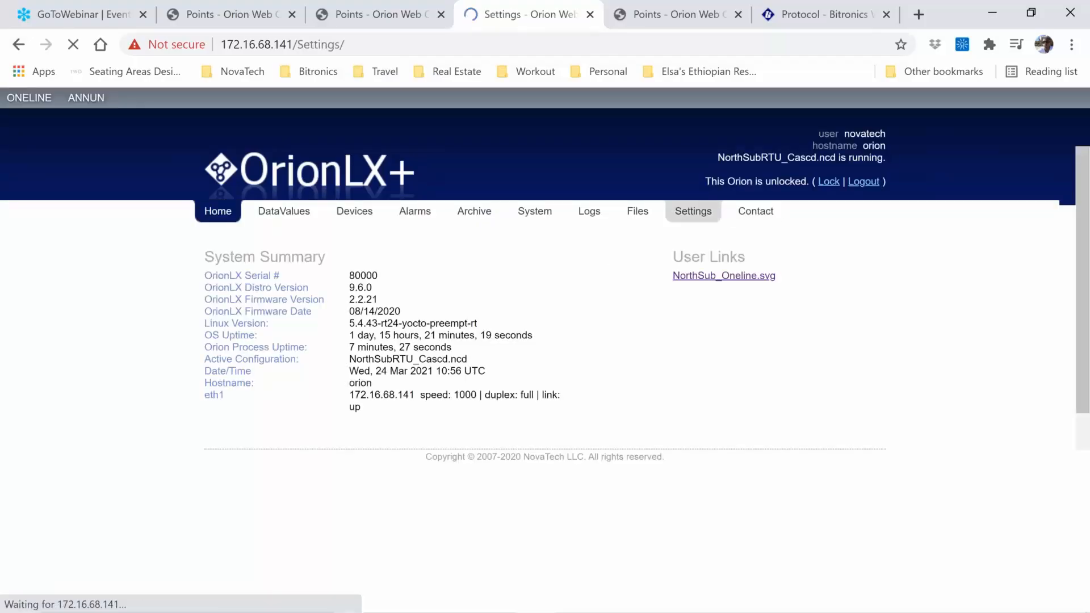
pyautogui.scroll(-2, 319, 476)
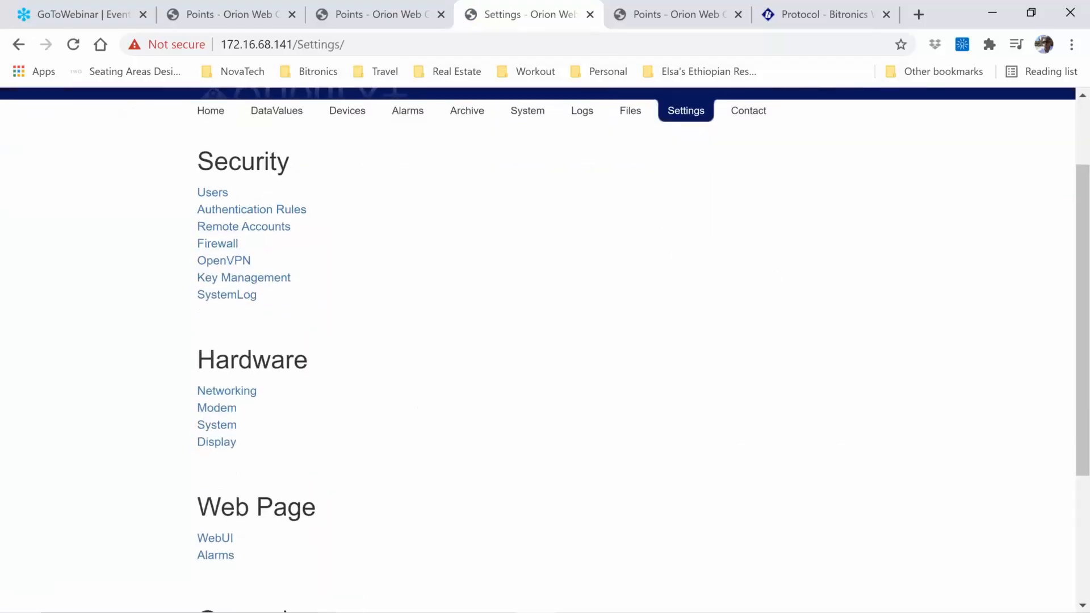
pyautogui.click(222, 544)
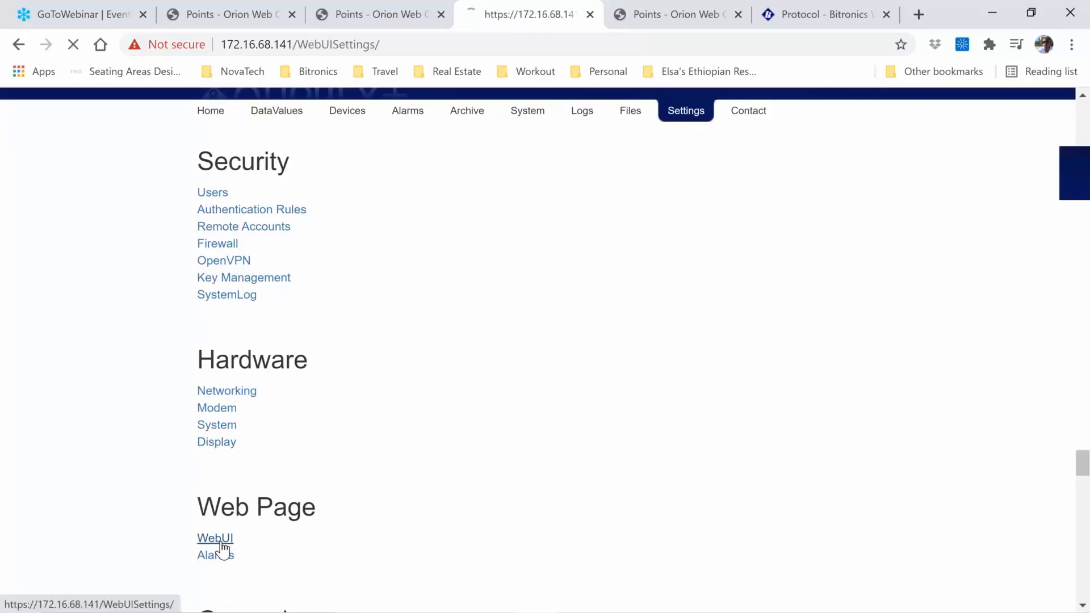
pyautogui.scroll(-3, 475, 427)
pyautogui.scroll(-1, 473, 425)
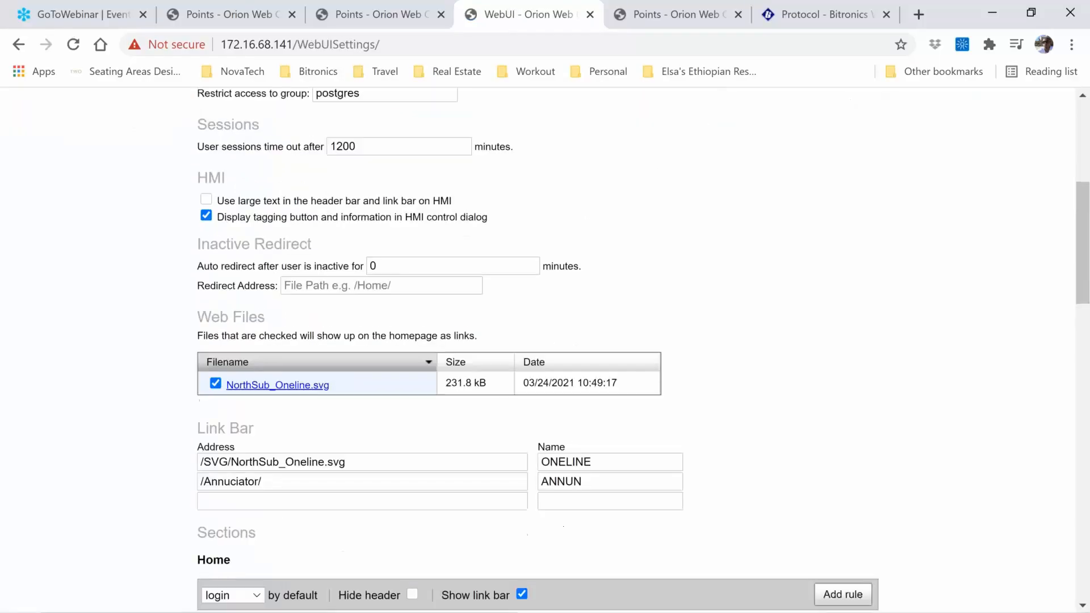
# Correct the ANNUN link bar address to /Annunciator/ and save the WebUI settings
pyautogui.click(270, 489)
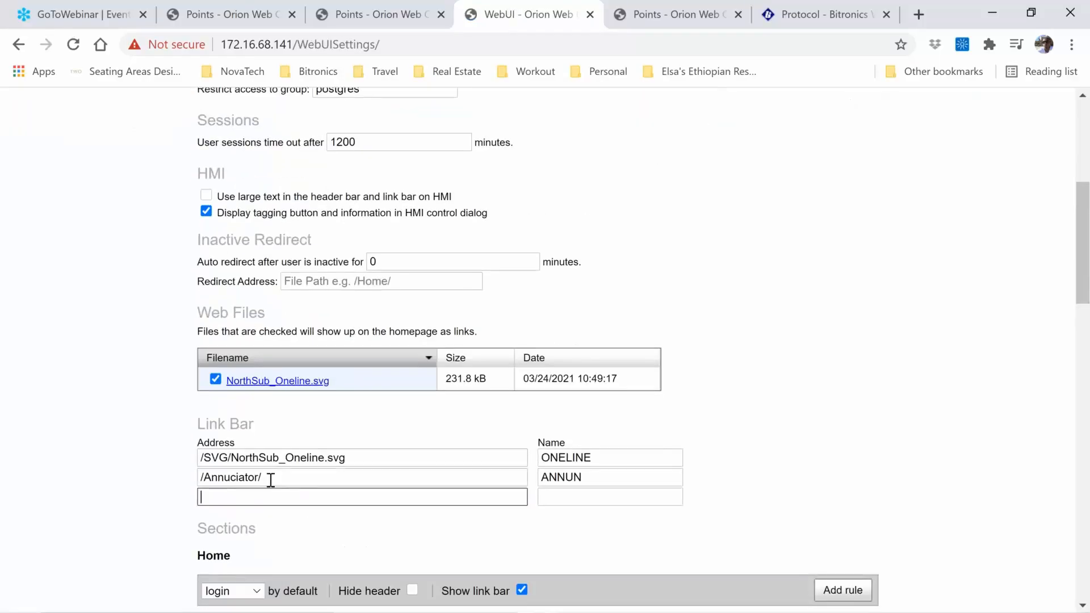
pyautogui.moveTo(270, 480); pyautogui.dragTo(227, 477)
pyautogui.press('BackSpace')
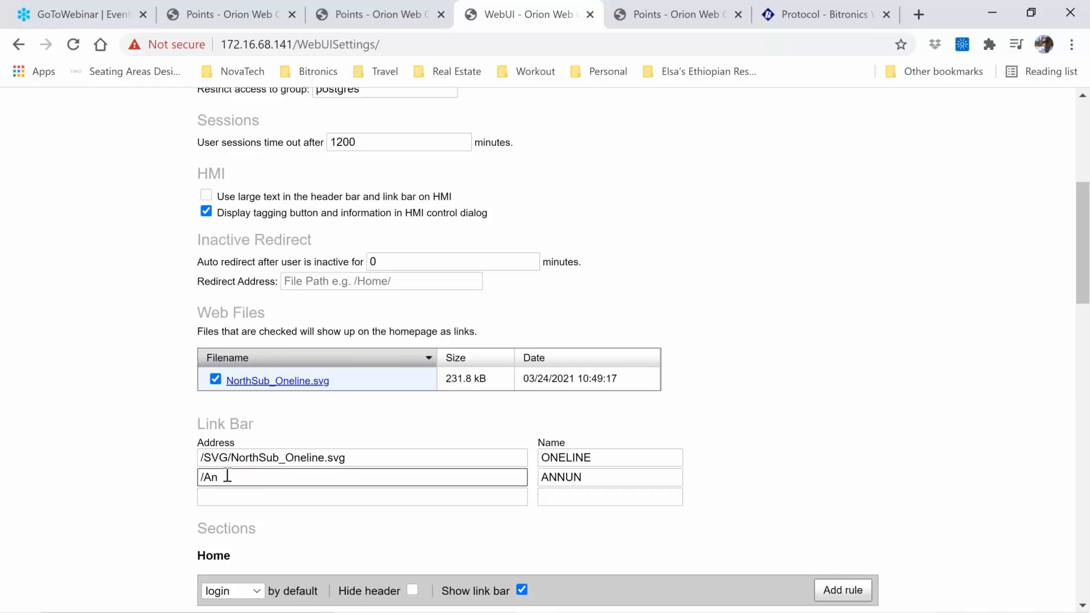
pyautogui.write('nuciator')
pyautogui.press('BackSpace')
pyautogui.write('/')
pyautogui.scroll(-1, 805, 454)
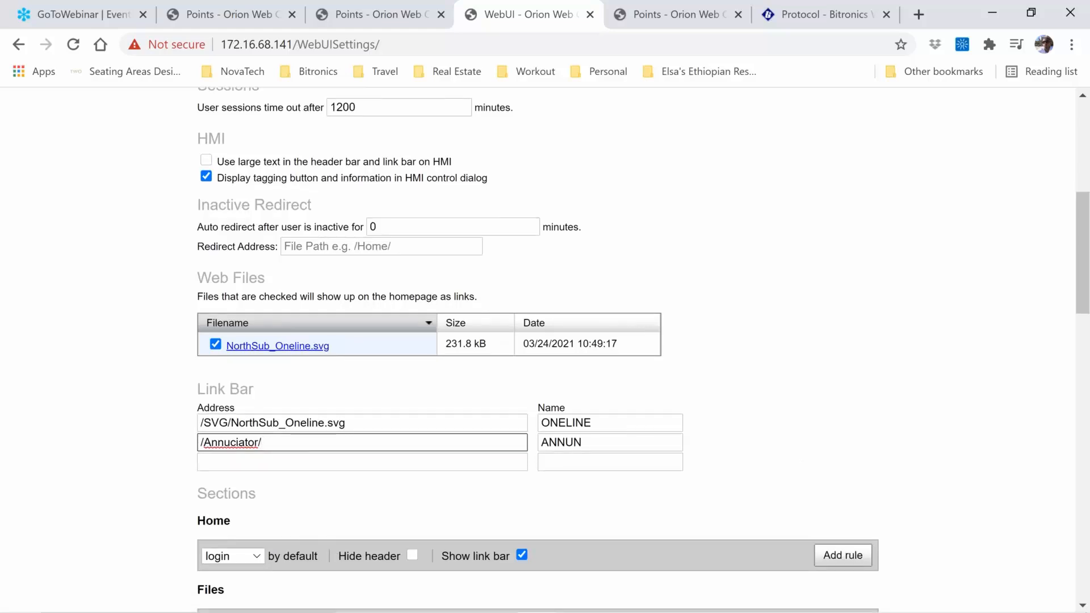
pyautogui.scroll(-1, 6, 272)
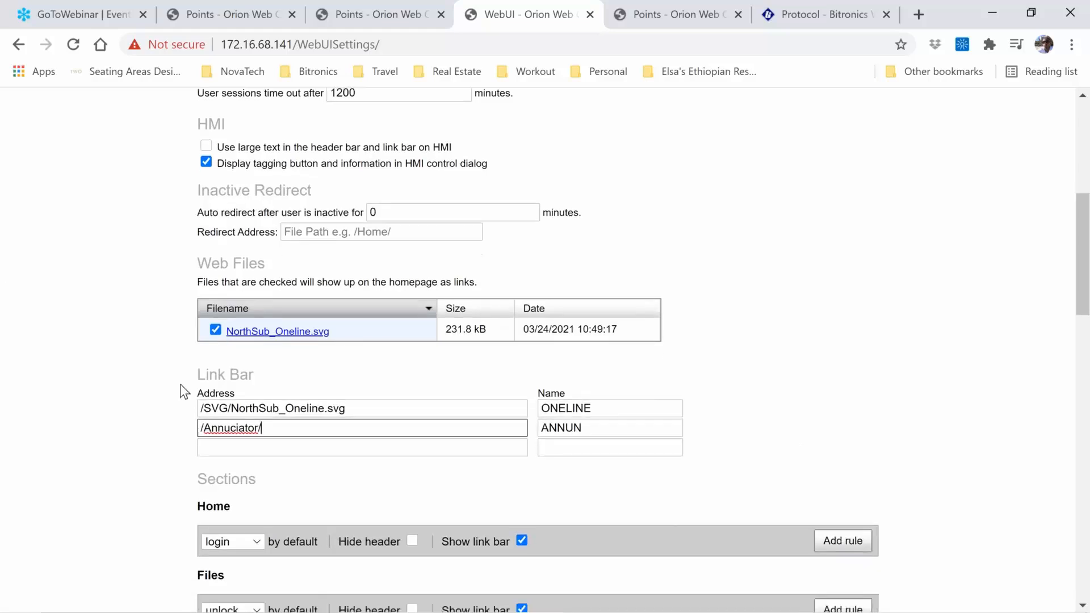
pyautogui.click(230, 429)
pyautogui.write('n')
pyautogui.scroll(-6, 238, 242)
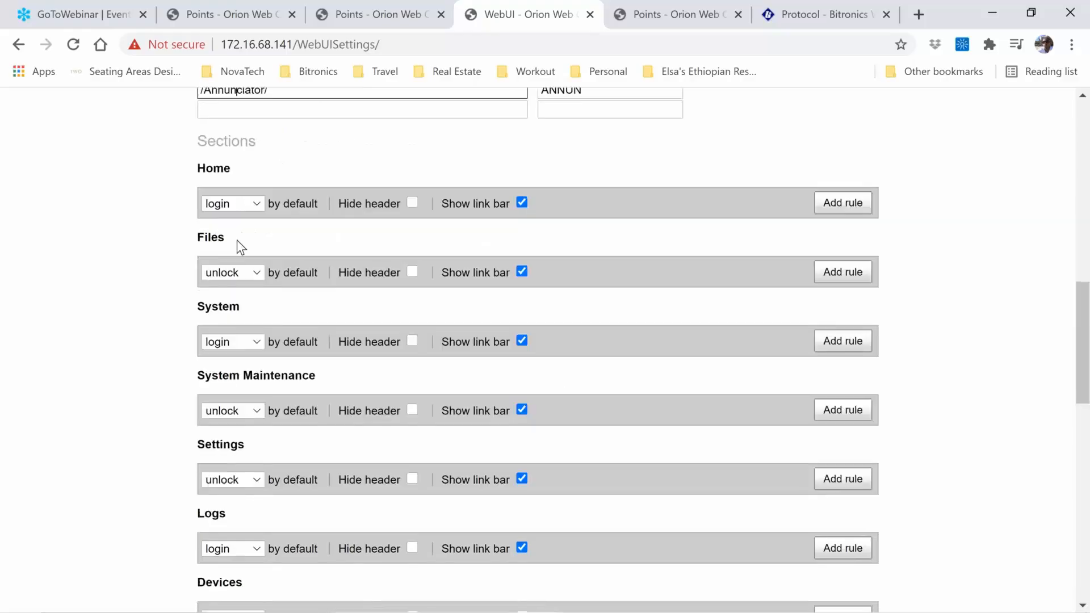
pyautogui.scroll(-15, 237, 242)
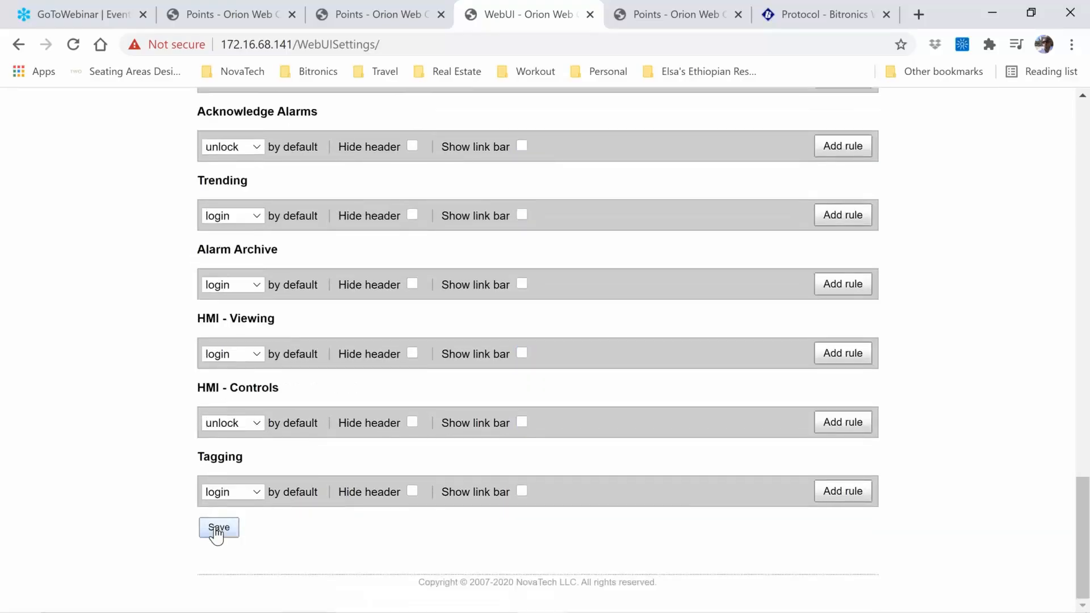
pyautogui.click(218, 528)
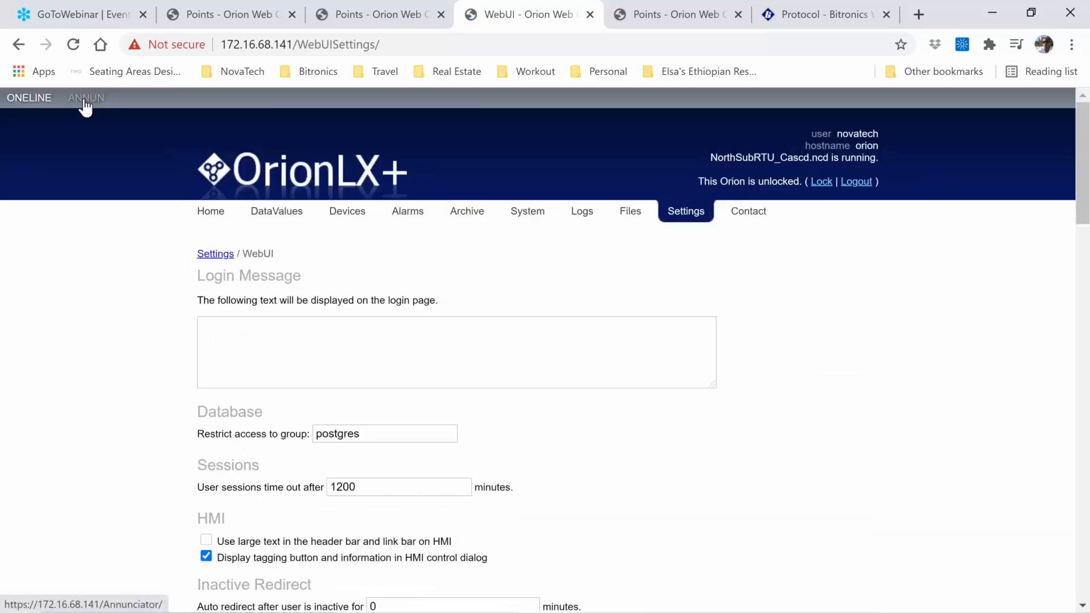
# Check the annunciator page through the ANNUN link, and open the one-line through the ONELINE link from the home page
pyautogui.click(85, 99)
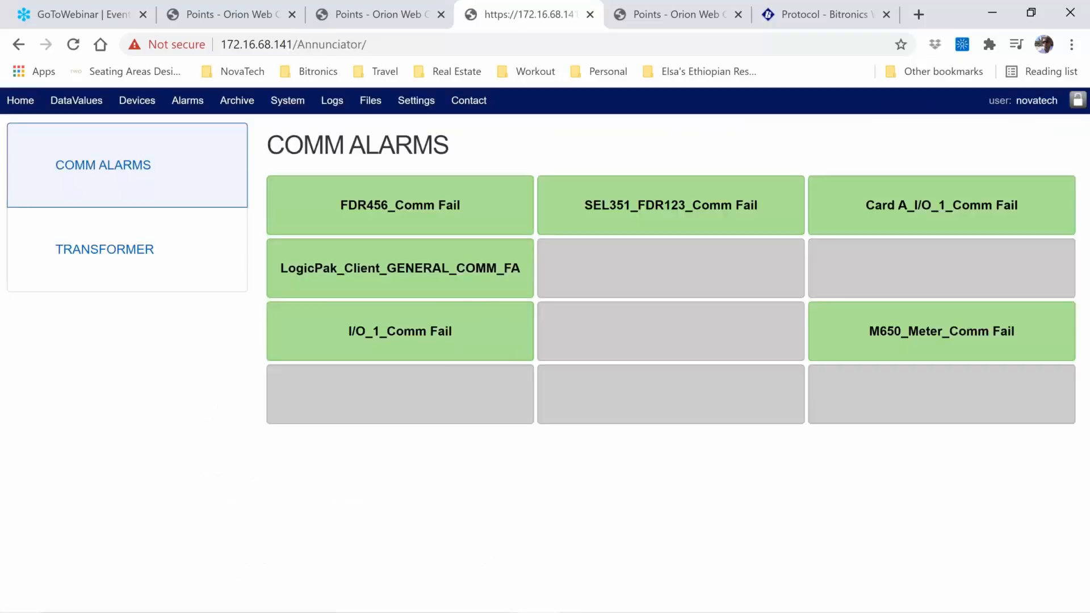
pyautogui.moveTo(750, 612)
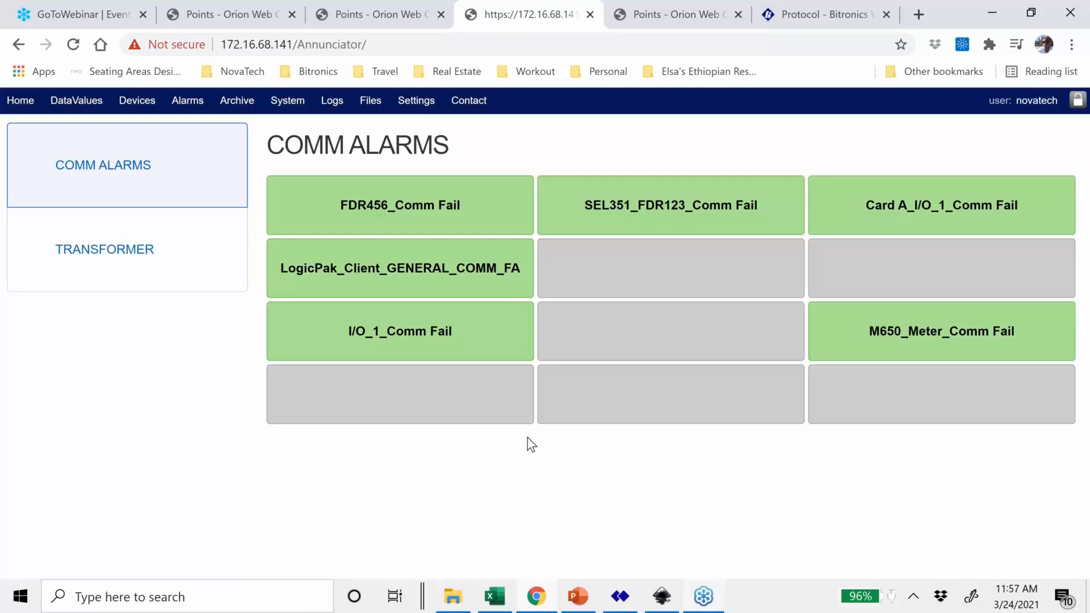
pyautogui.click(210, 235)
pyautogui.click(245, 195)
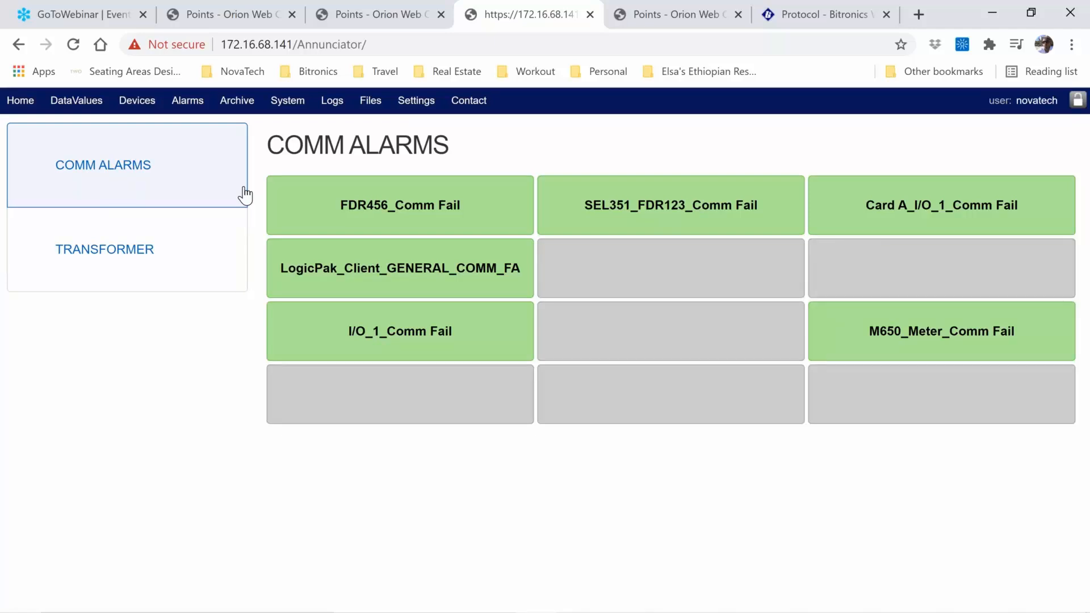
pyautogui.click(20, 102)
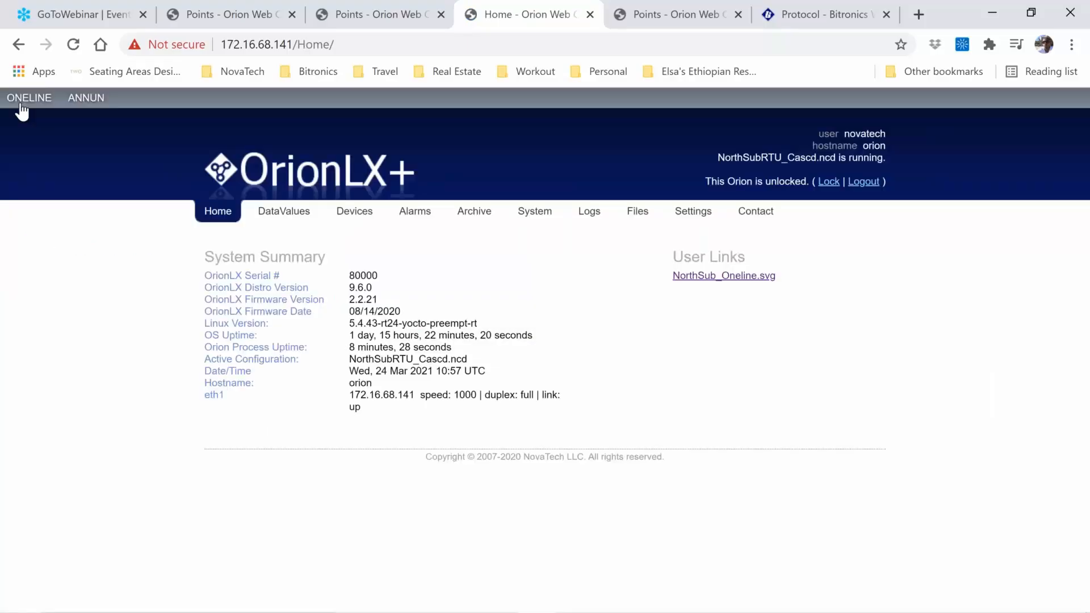
pyautogui.click(38, 102)
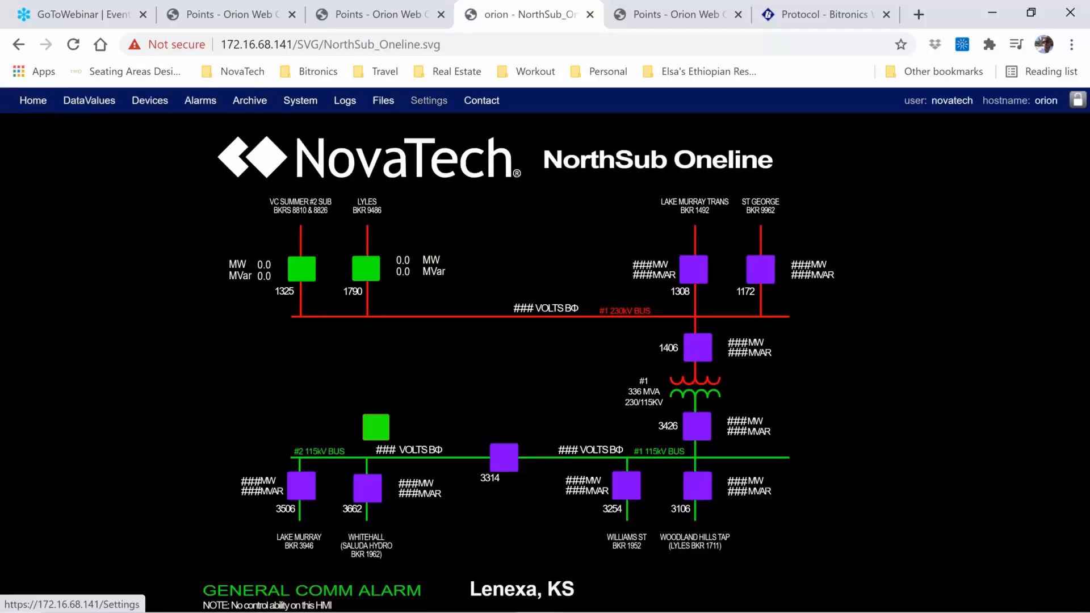
# Go from the one-line to the Orion settings and open the WebUI settings
pyautogui.click(429, 100)
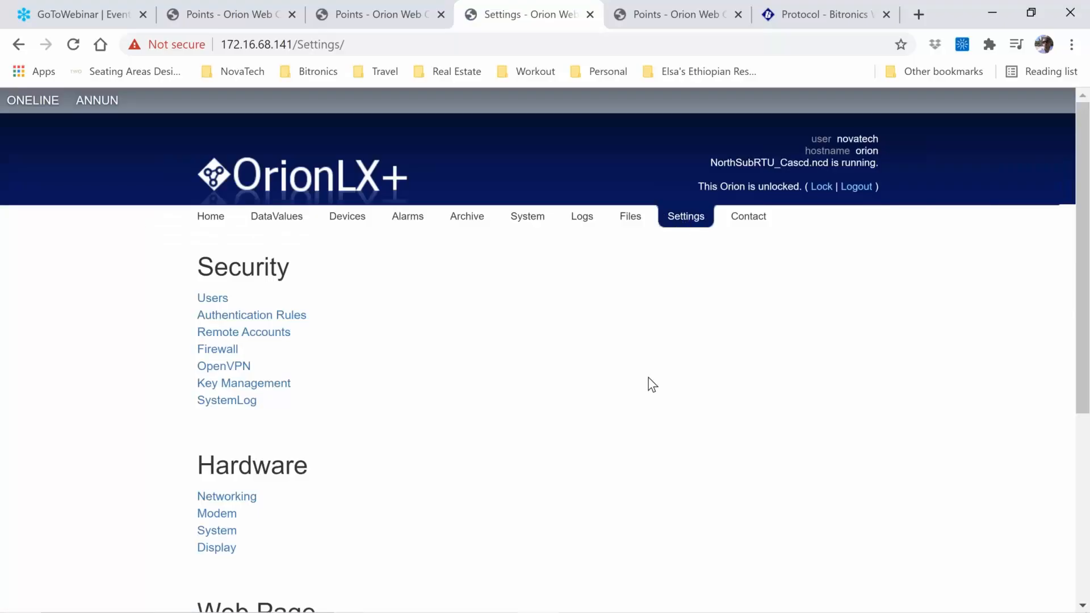
pyautogui.scroll(-1, 649, 379)
pyautogui.scroll(1, 649, 384)
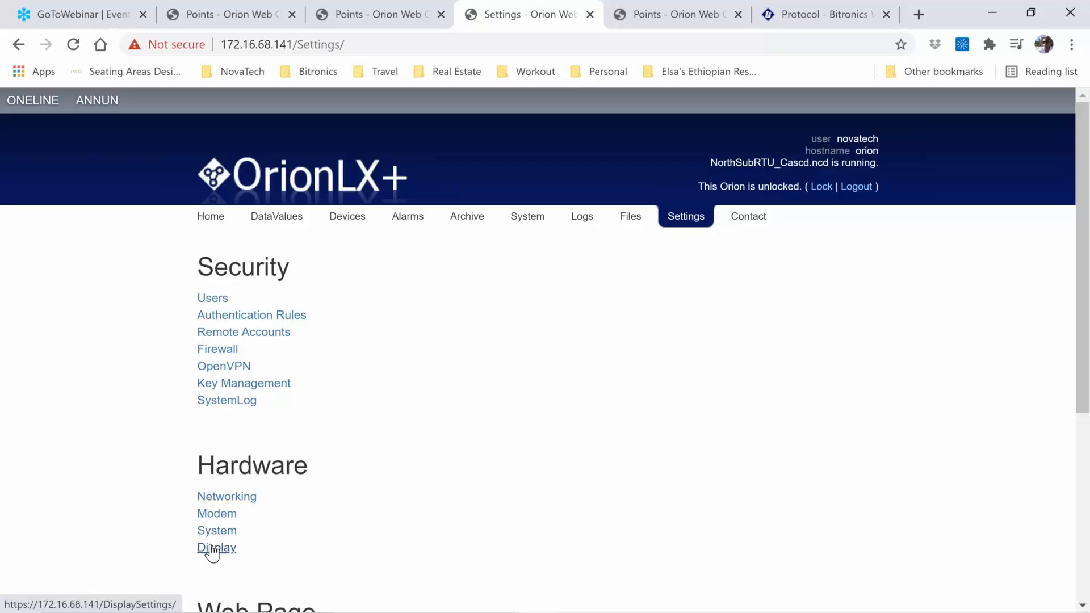
pyautogui.scroll(-1, 212, 554)
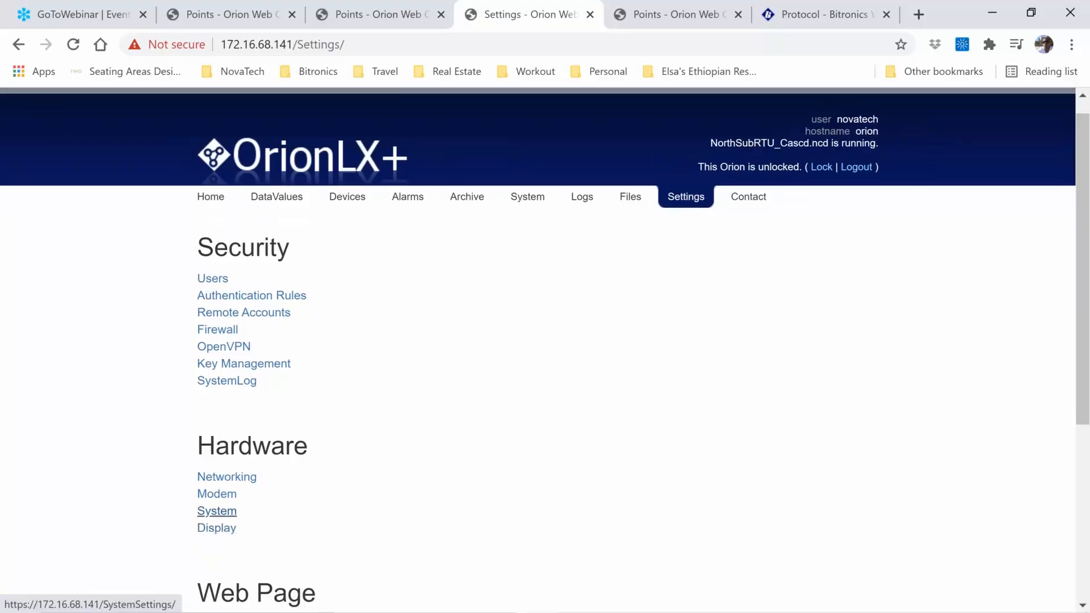
pyautogui.scroll(-1, 212, 511)
pyautogui.moveTo(255, 586)
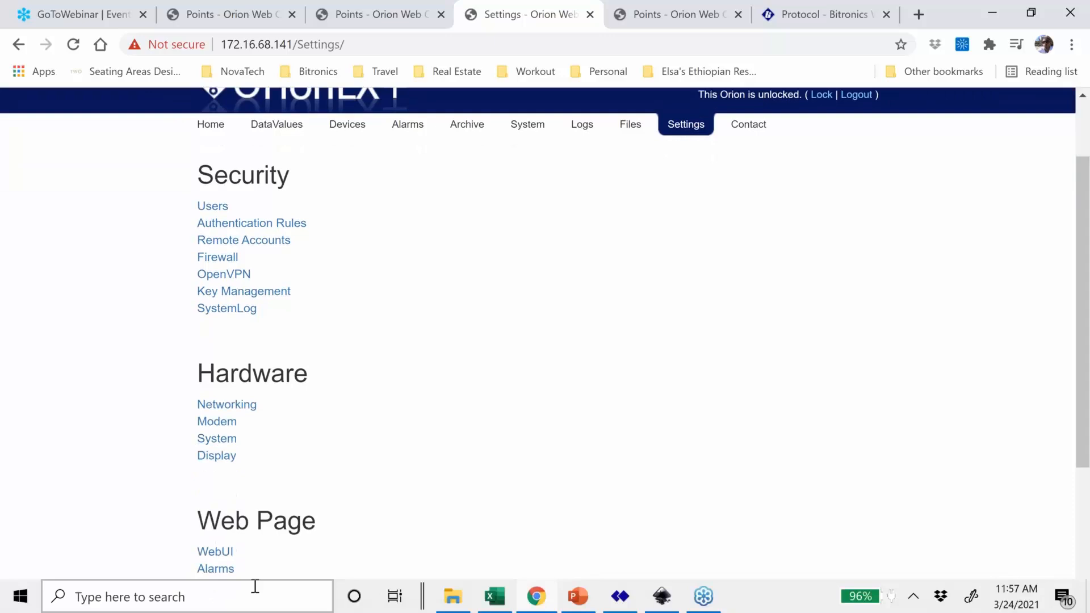
pyautogui.scroll(-4, 212, 398)
pyautogui.click(214, 362)
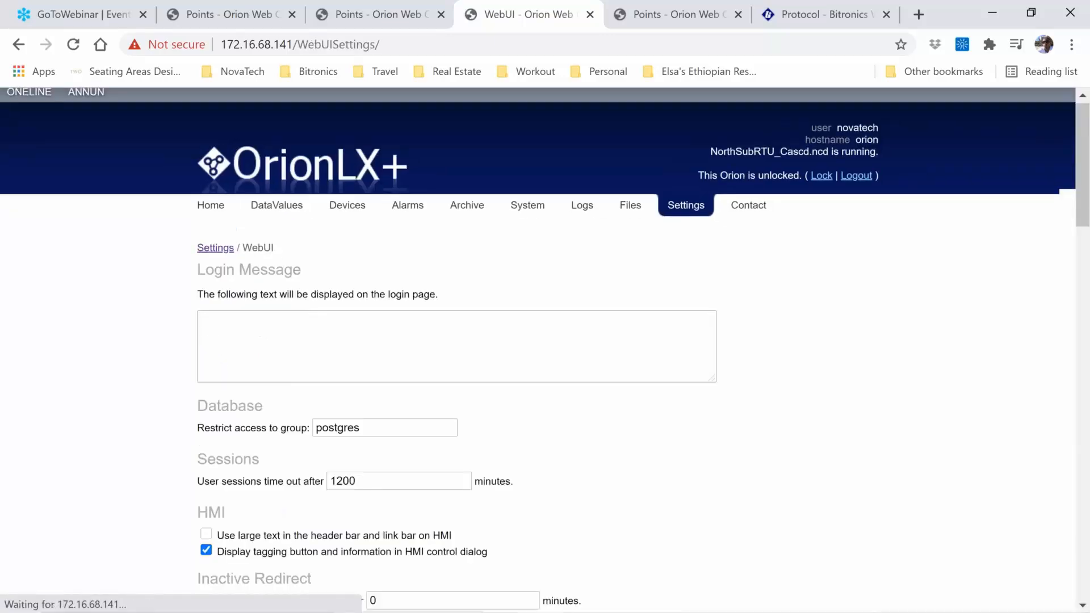
# Copy /SVG/NorthSub_Oneline.svg from the link bar into the inactive redirect address and set the auto redirect time to 5 minutes
pyautogui.scroll(-4, 407, 408)
pyautogui.moveTo(392, 388); pyautogui.dragTo(269, 391)
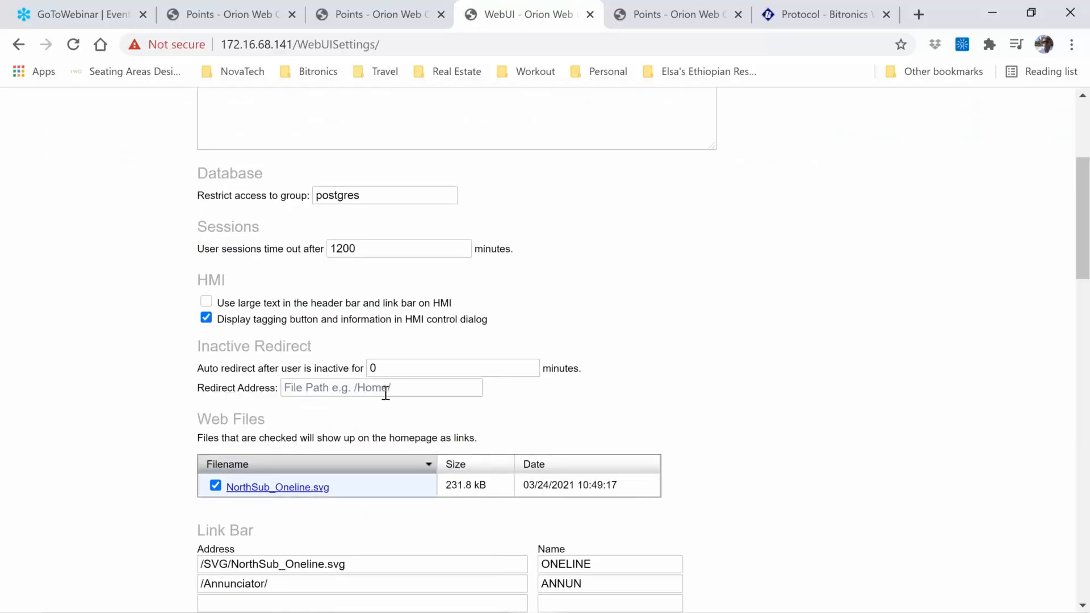
pyautogui.moveTo(358, 564); pyautogui.dragTo(200, 565)
pyautogui.hotkey('ctrl', 'c')
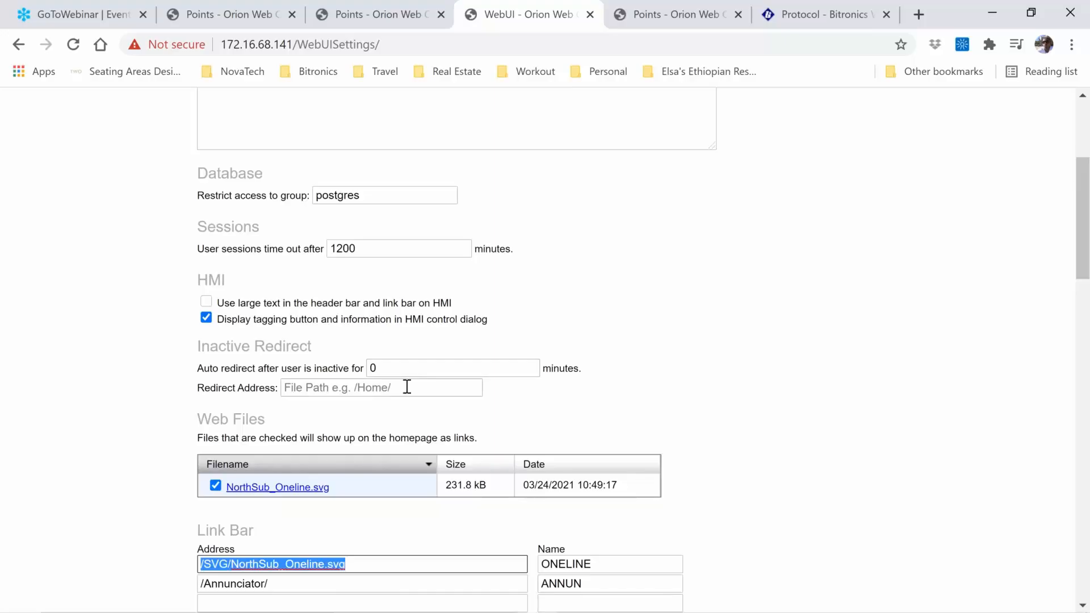
pyautogui.click(372, 387)
pyautogui.hotkey('ctrl', 'v')
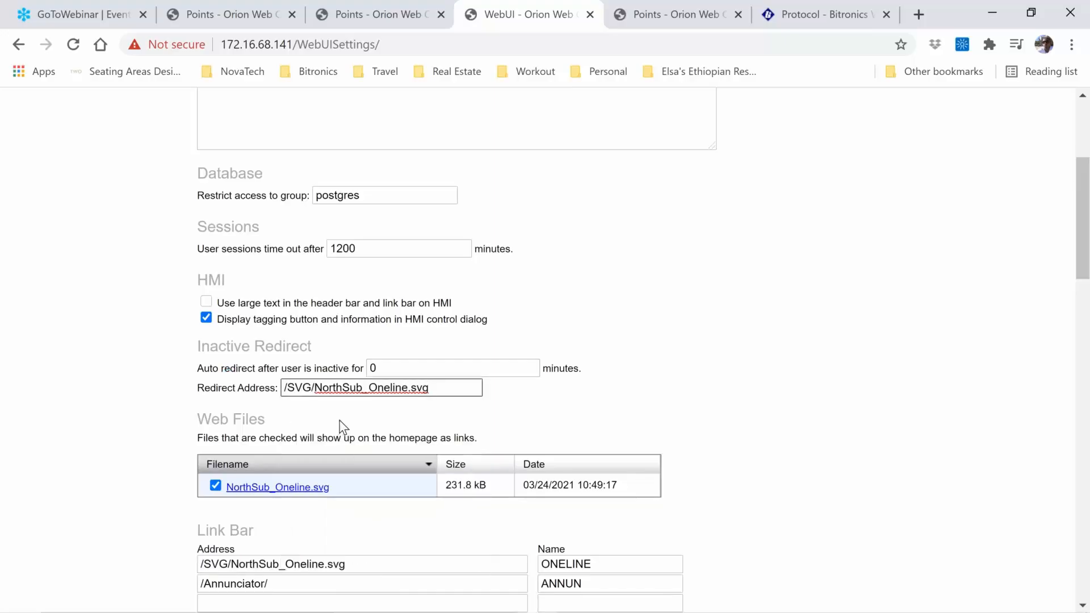
pyautogui.moveTo(386, 370); pyautogui.dragTo(369, 369)
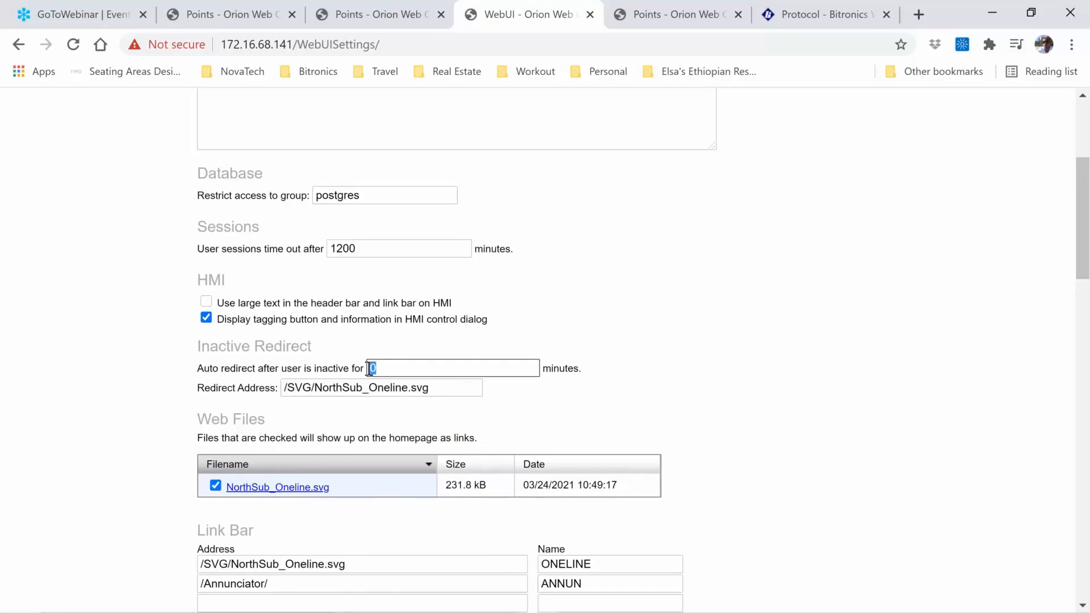
pyautogui.write('5')
# Compare the redirect address with the ONELINE link bar address, and return to the home page without saving the settings
pyautogui.moveTo(431, 387); pyautogui.dragTo(411, 388)
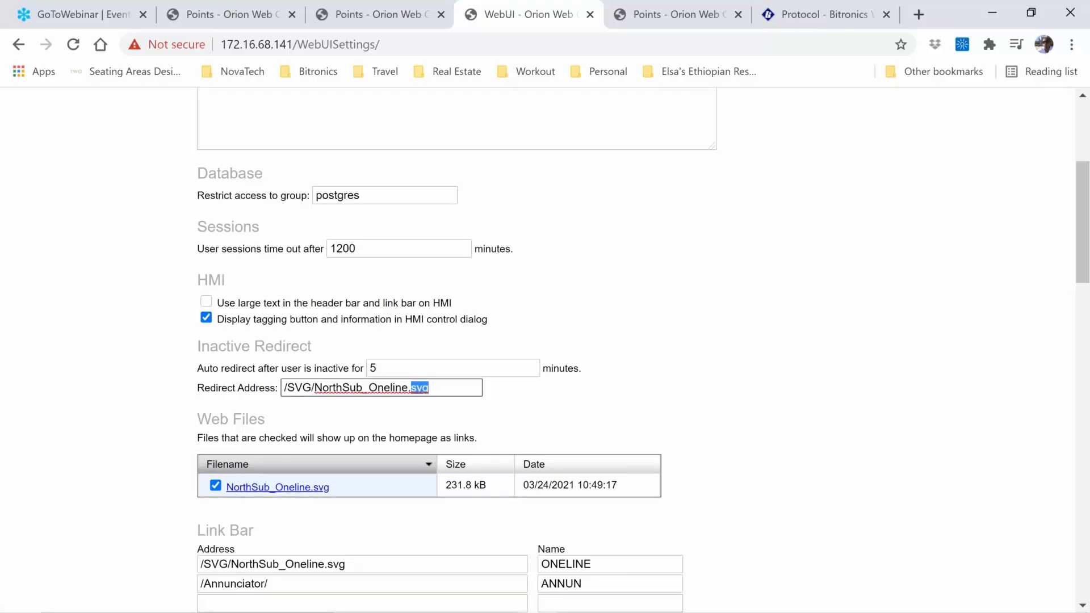
pyautogui.scroll(-2, 411, 387)
pyautogui.scroll(-4, 643, 350)
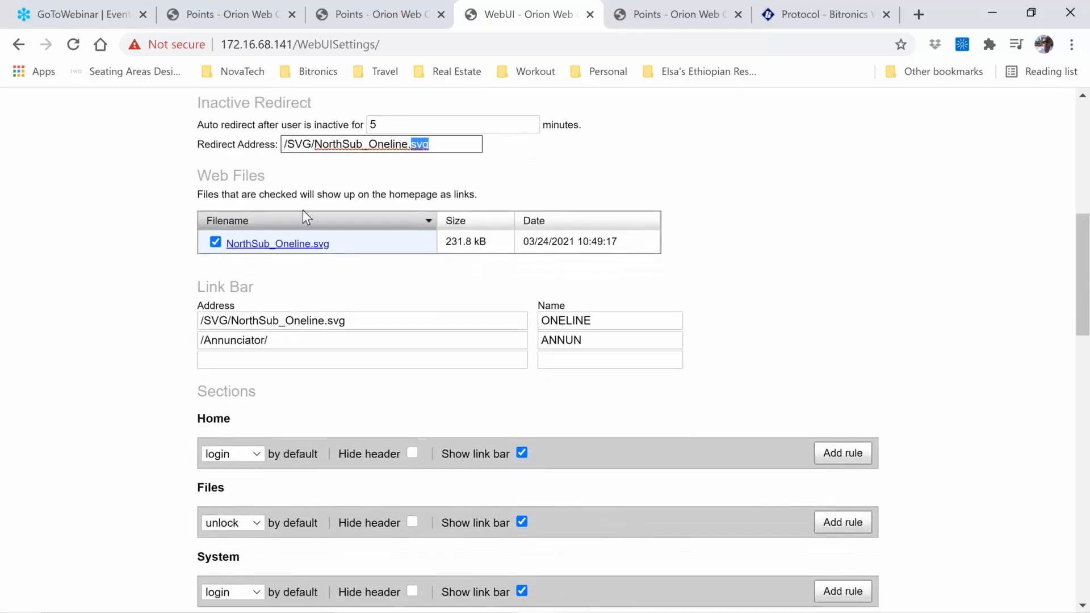
pyautogui.doubleClick(409, 129)
pyautogui.moveTo(445, 146); pyautogui.dragTo(256, 143)
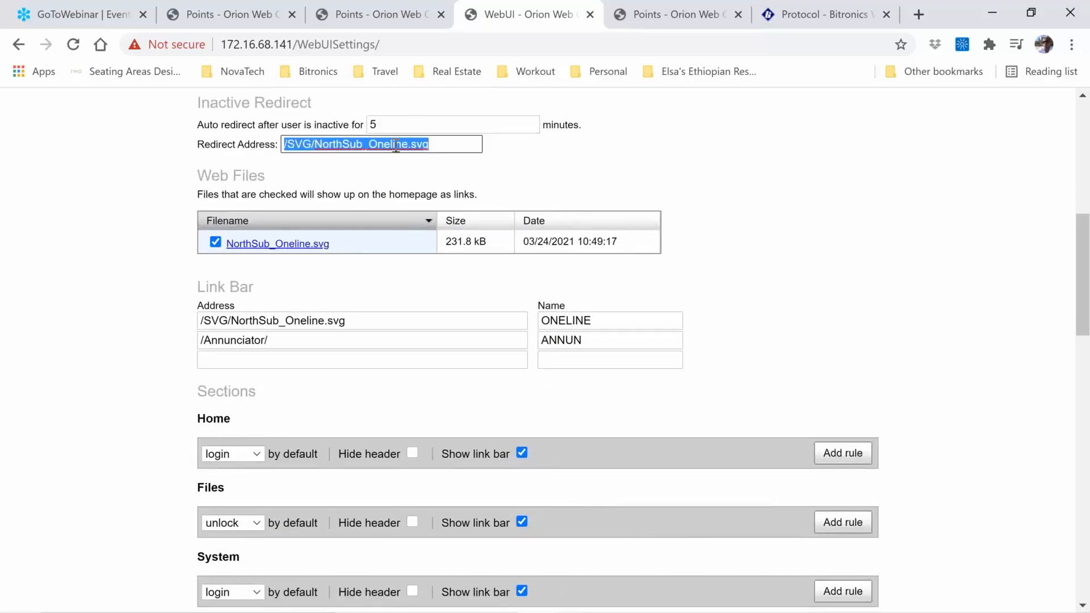
pyautogui.moveTo(345, 320); pyautogui.dragTo(426, 292)
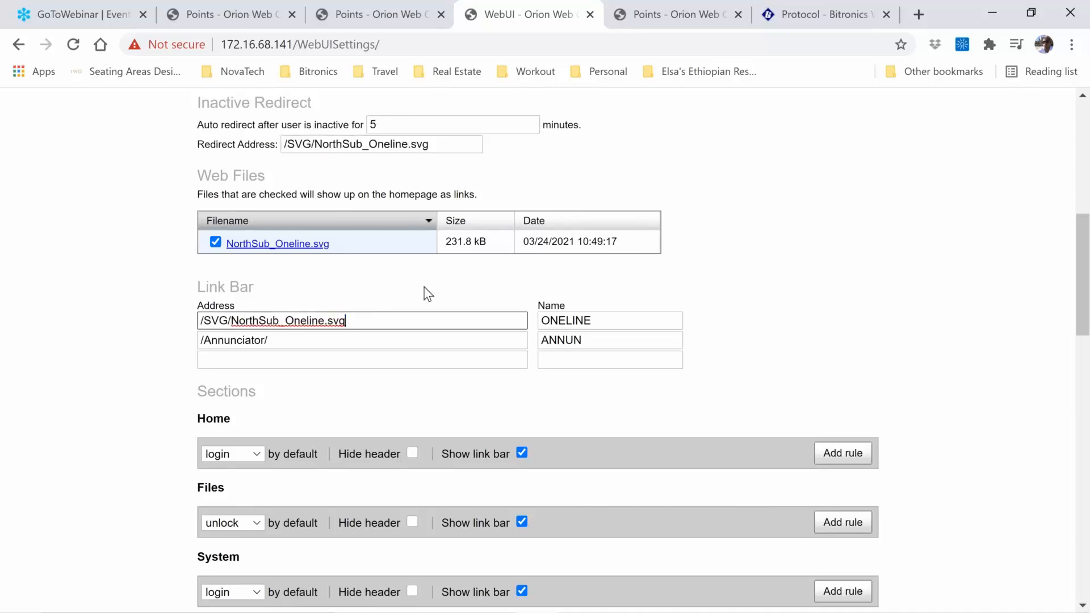
pyautogui.moveTo(321, 144)
pyautogui.mouseDown()
pyautogui.moveTo(252, 144)
pyautogui.moveTo(314, 147)
pyautogui.mouseUp()
pyautogui.click(314, 146)
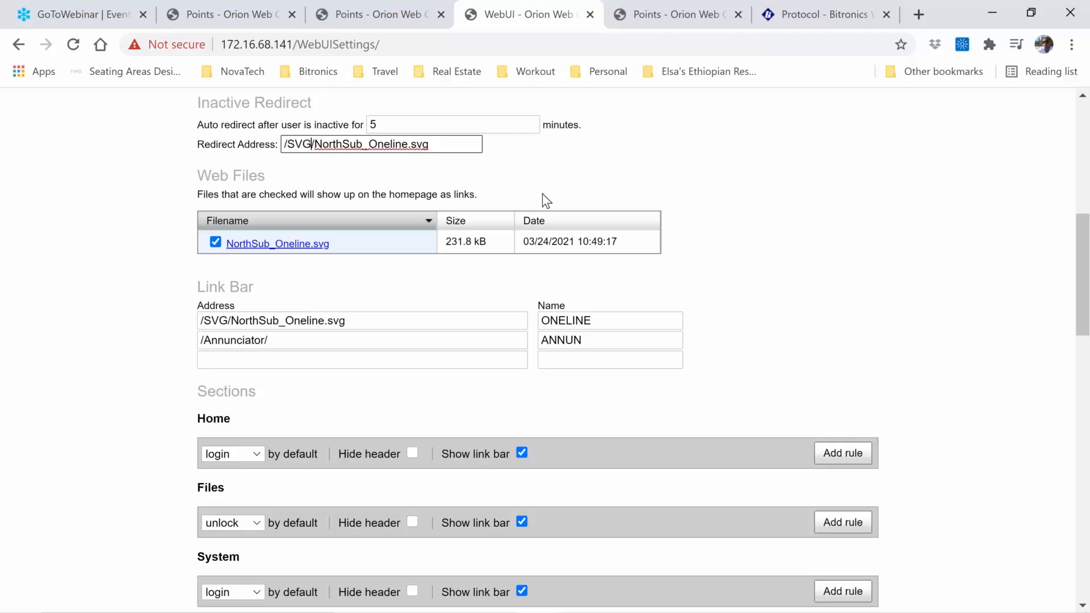
pyautogui.scroll(4, 561, 192)
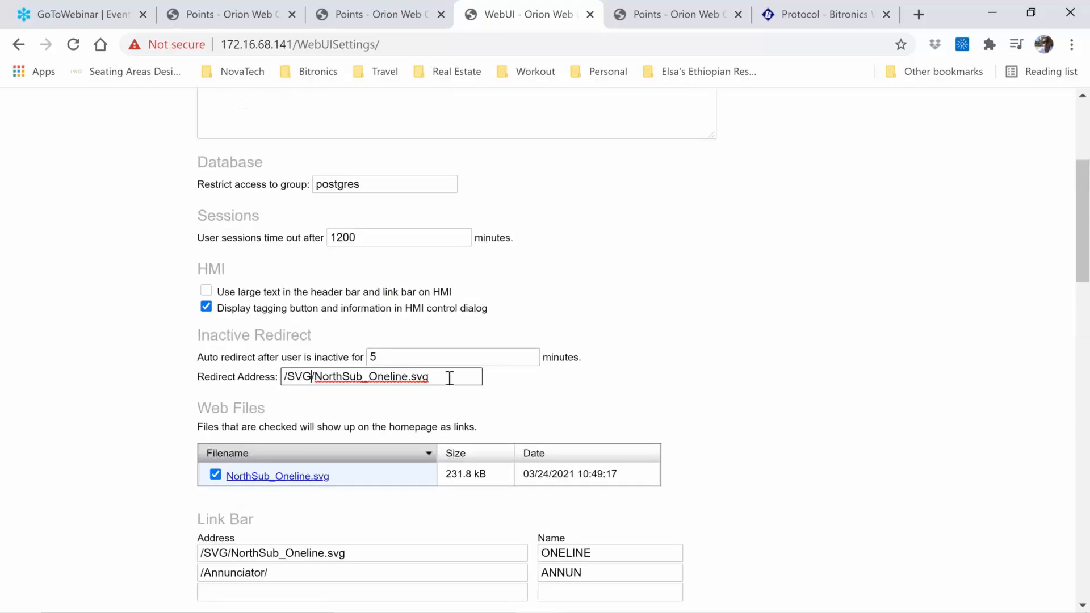
pyautogui.tripleClick(336, 379)
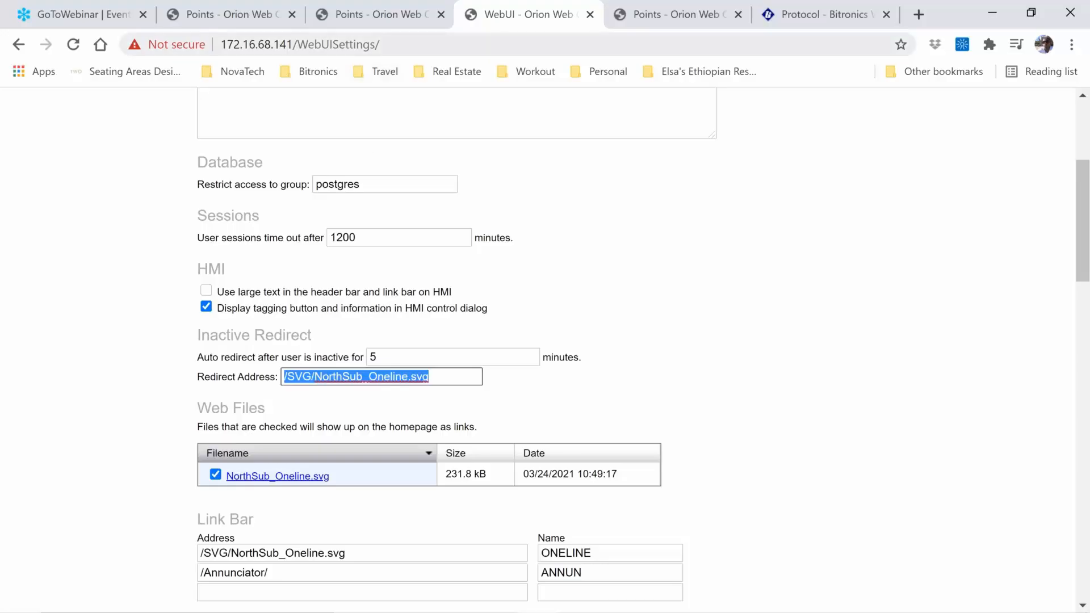
pyautogui.click(627, 367)
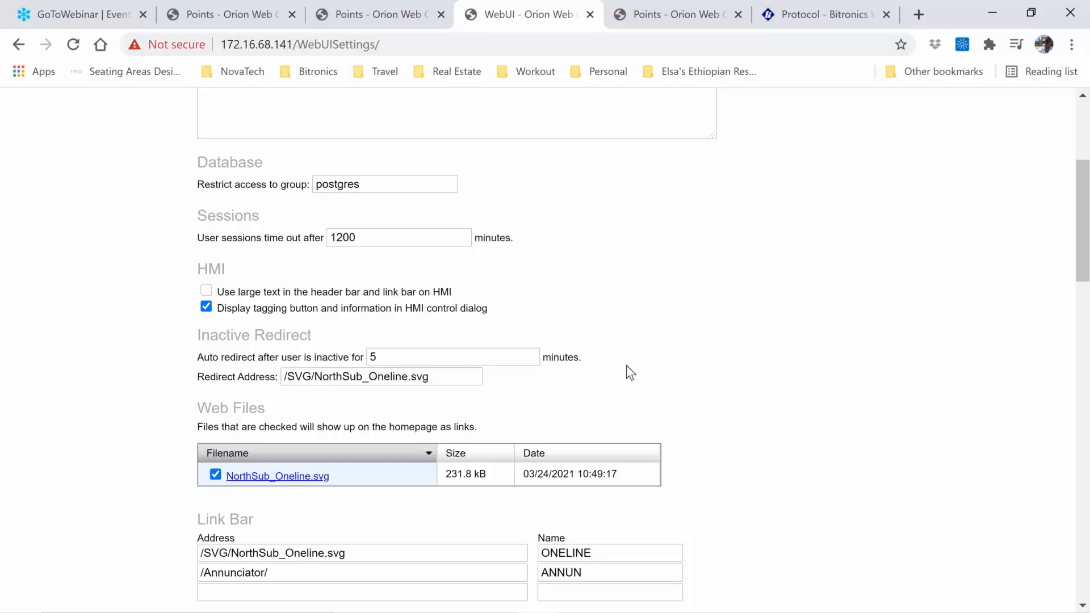
pyautogui.scroll(4, 626, 365)
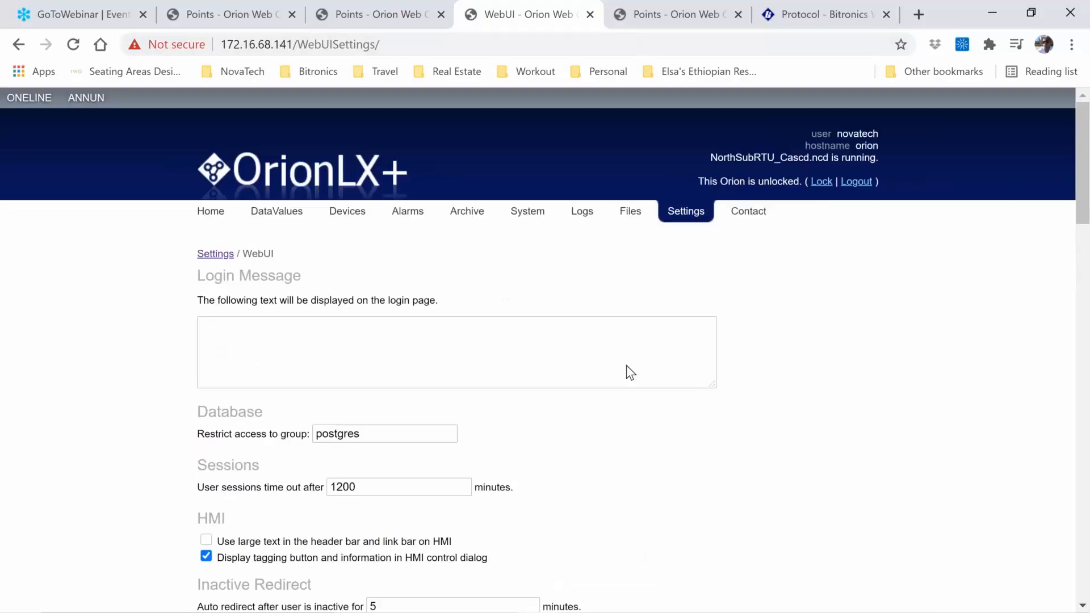
pyautogui.click(217, 218)
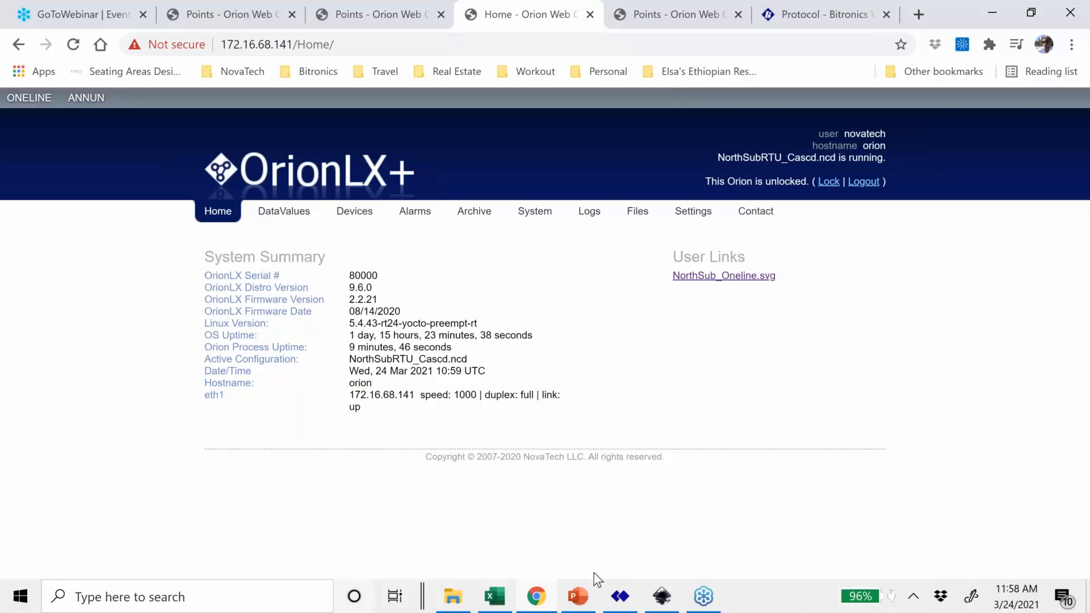
# Switch to the PowerPoint presentation and show the New Customer Portal slide
pyautogui.click(576, 605)
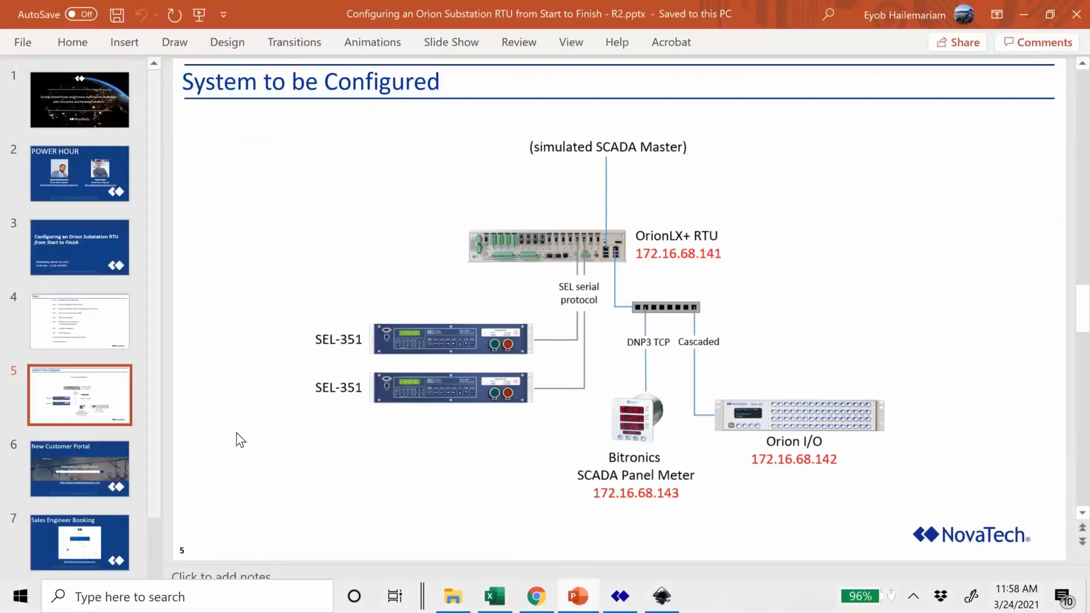
pyautogui.click(88, 458)
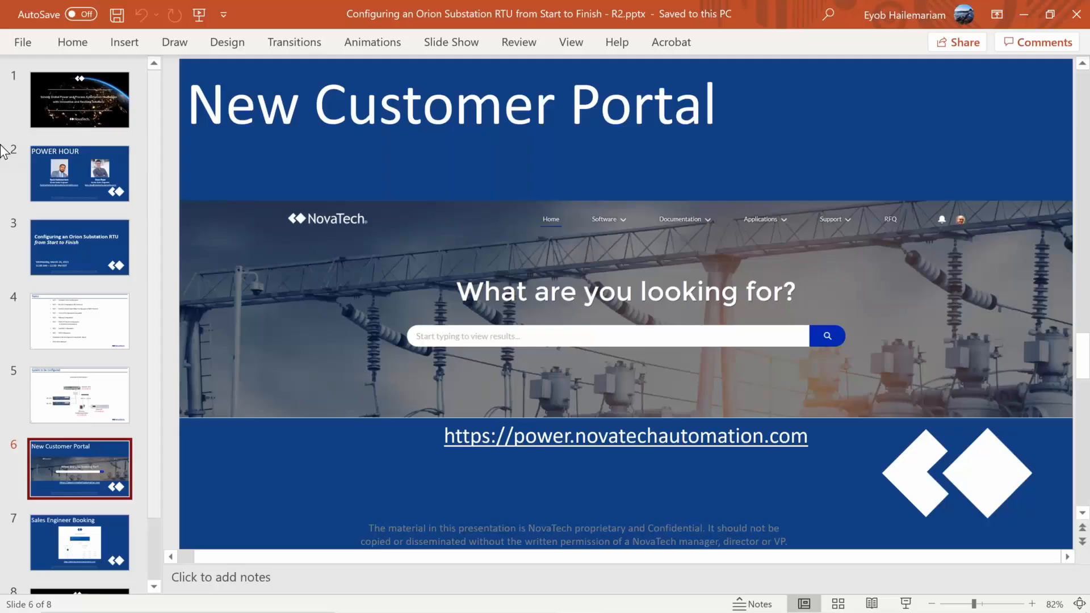
pyautogui.press('Tab')
pyautogui.press('Tab')
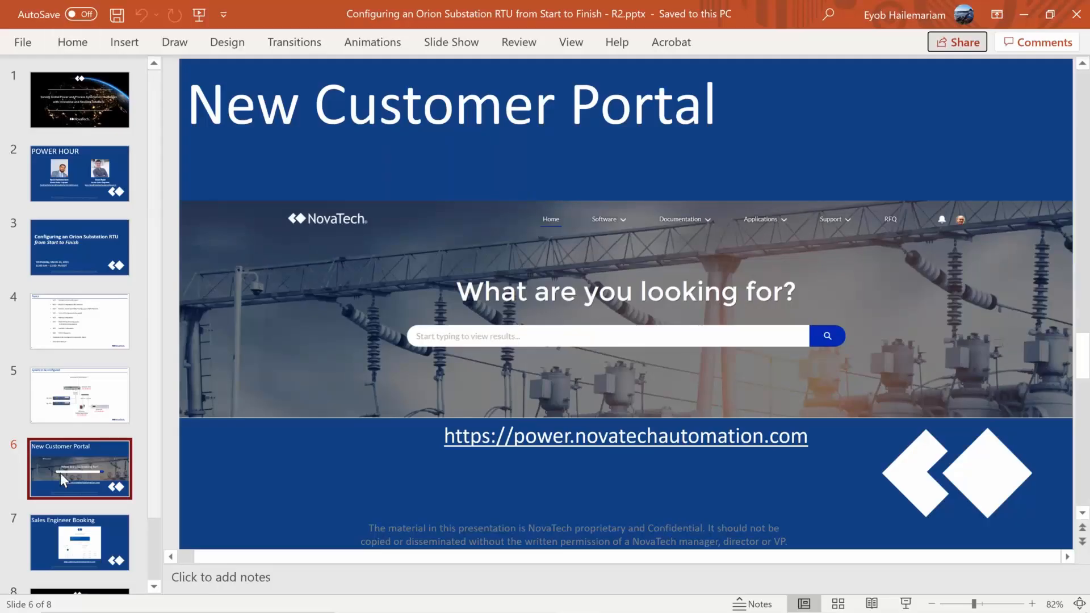
# Switch to the NorthSub one-line in Inkscape and look over the available extensions, including HMI Library and Templates, without running one
pyautogui.moveTo(557, 597)
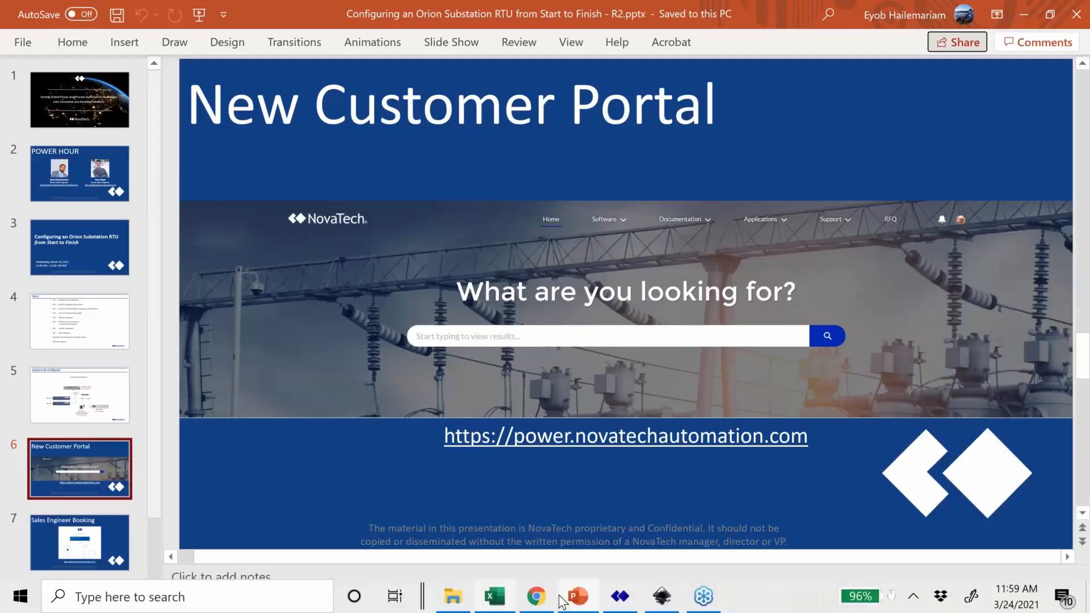
pyautogui.click(659, 601)
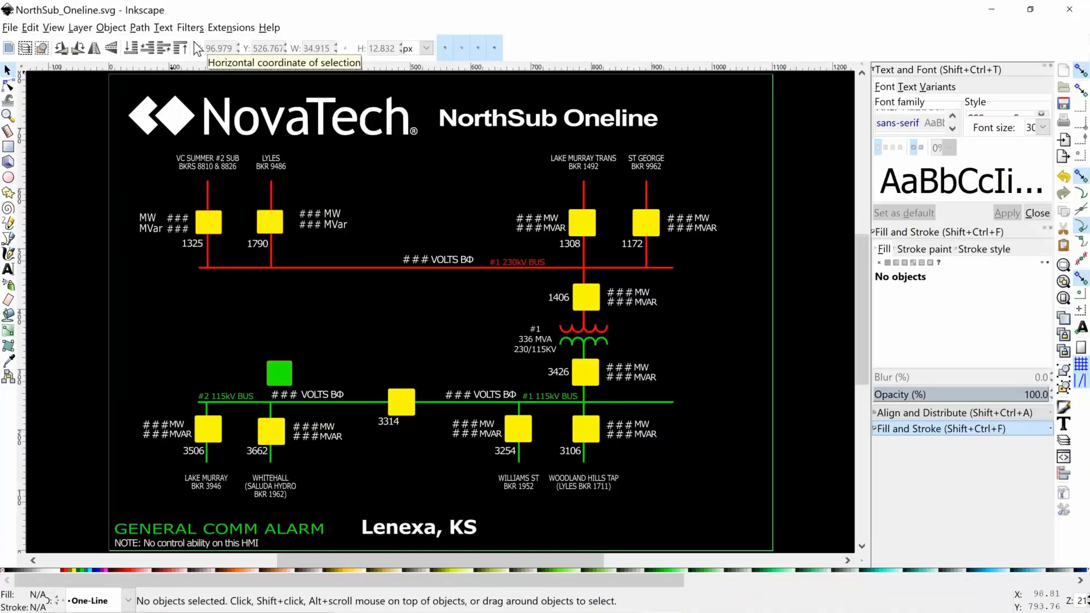
pyautogui.click(220, 28)
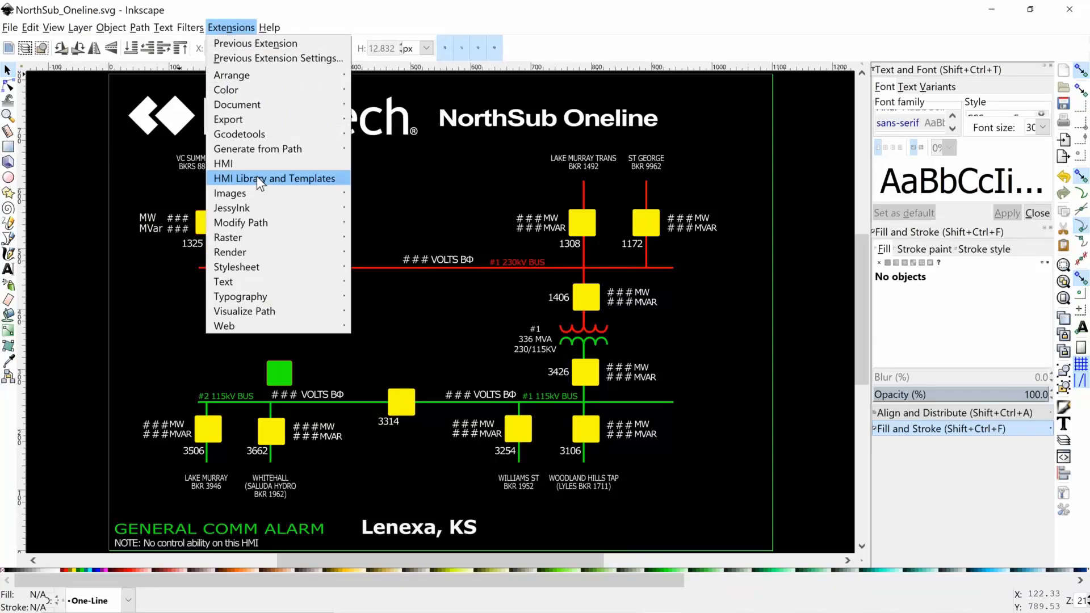
pyautogui.click(807, 331)
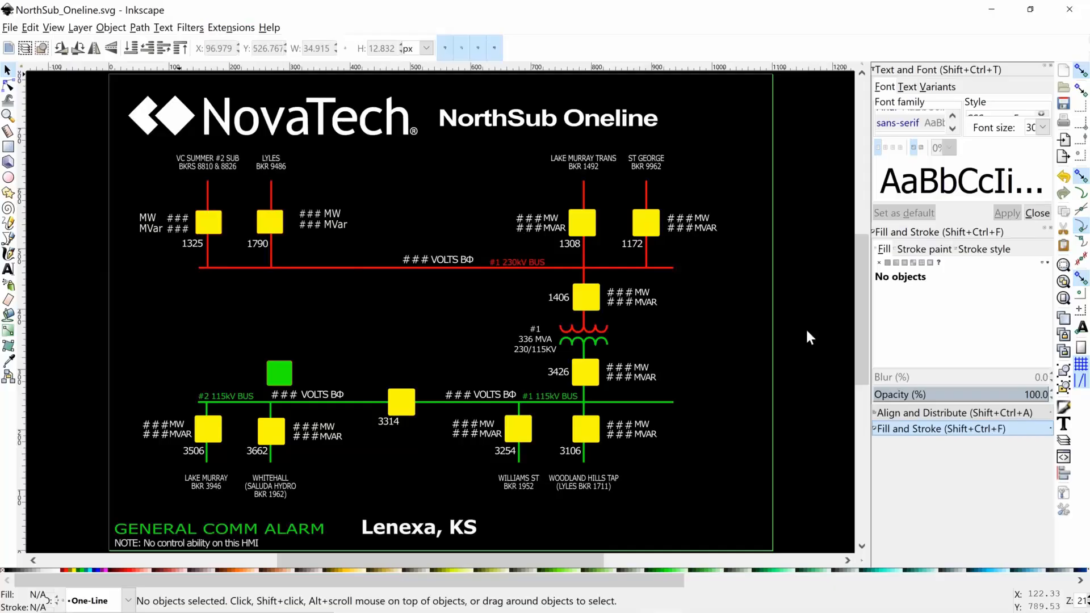